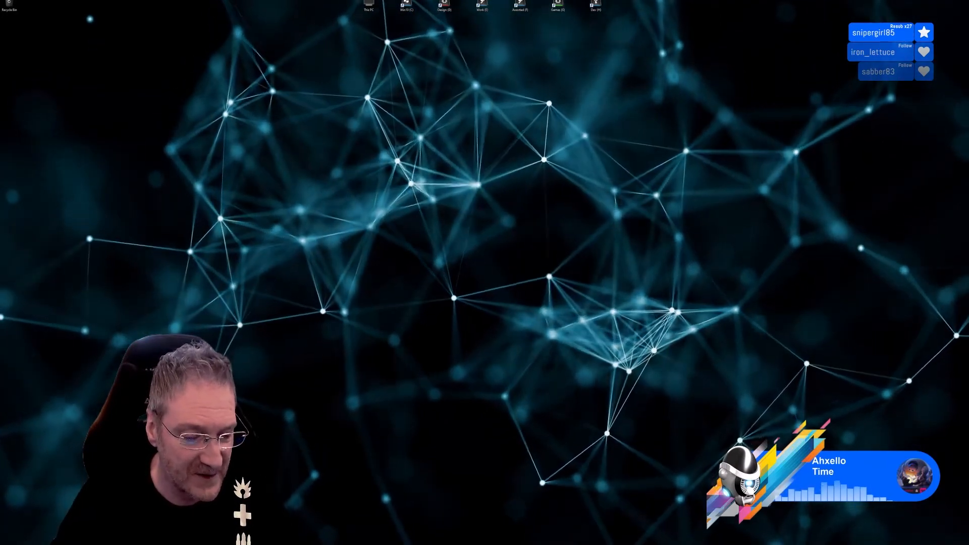
Switch to Unreal Editor and look over the kitchen's curtain, stove, cabinets and fridge, checking the light in front of the curtain.
key(alt+Tab)
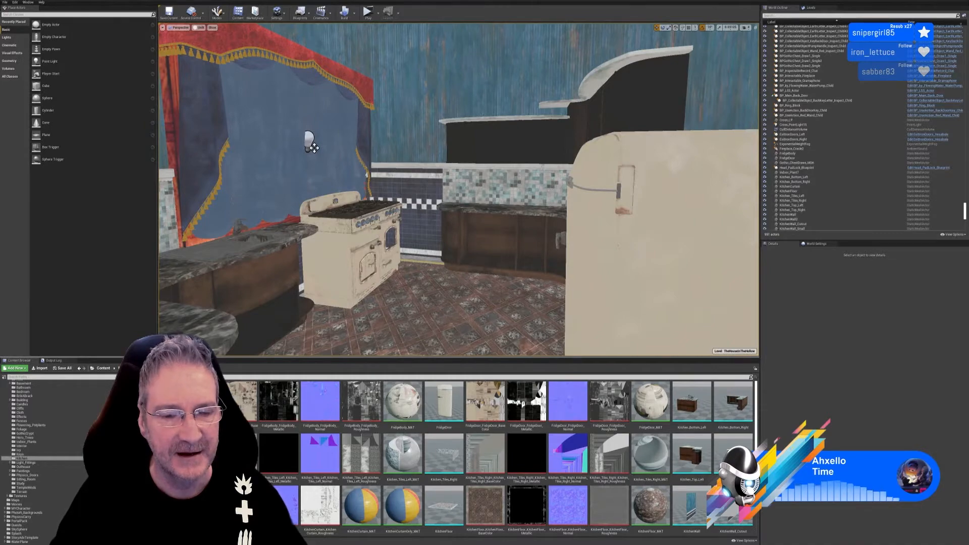
right_drag(458, 189, 400, 313)
key(w)
key(s)
right_drag(480, 240, 301, 177)
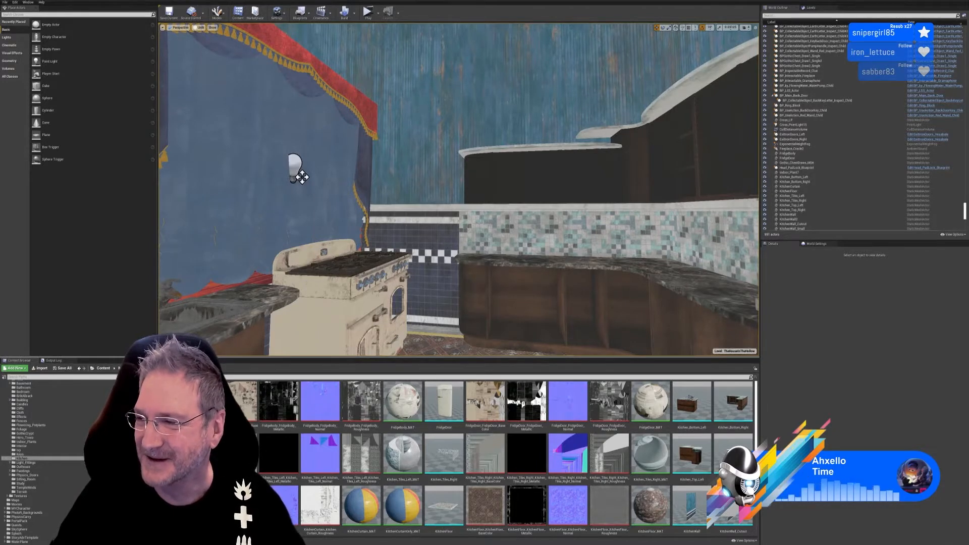
right_drag(458, 190, 485, 214)
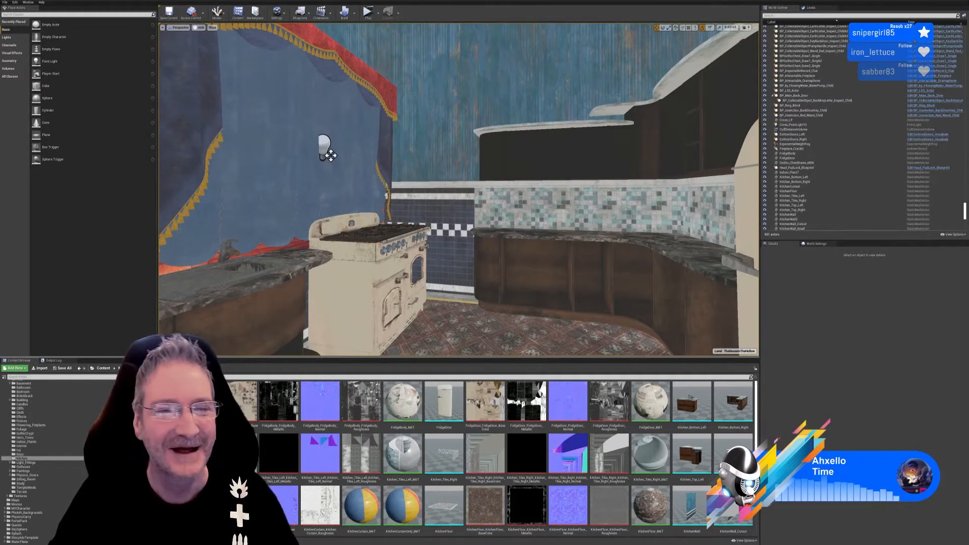
click(327, 149)
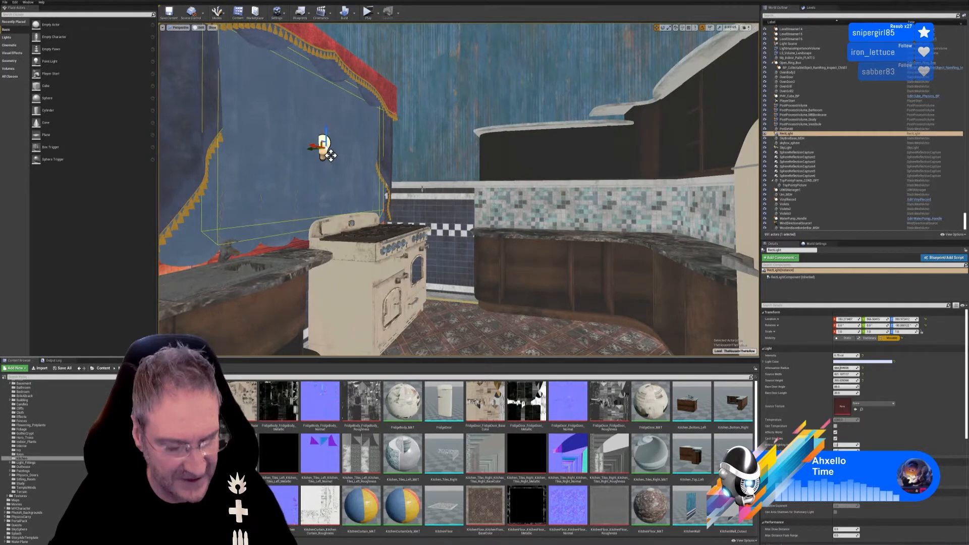
key(Escape)
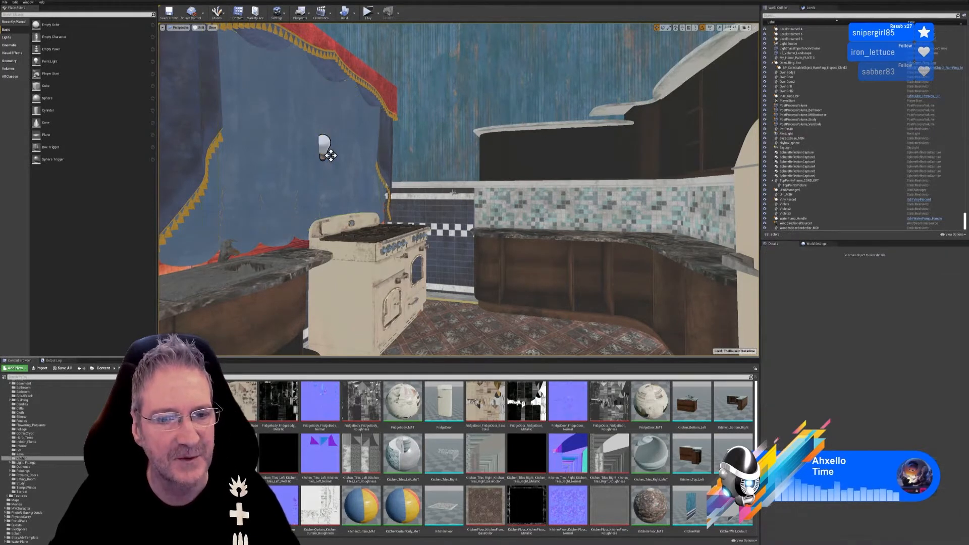
right_drag(454, 193, 560, 234)
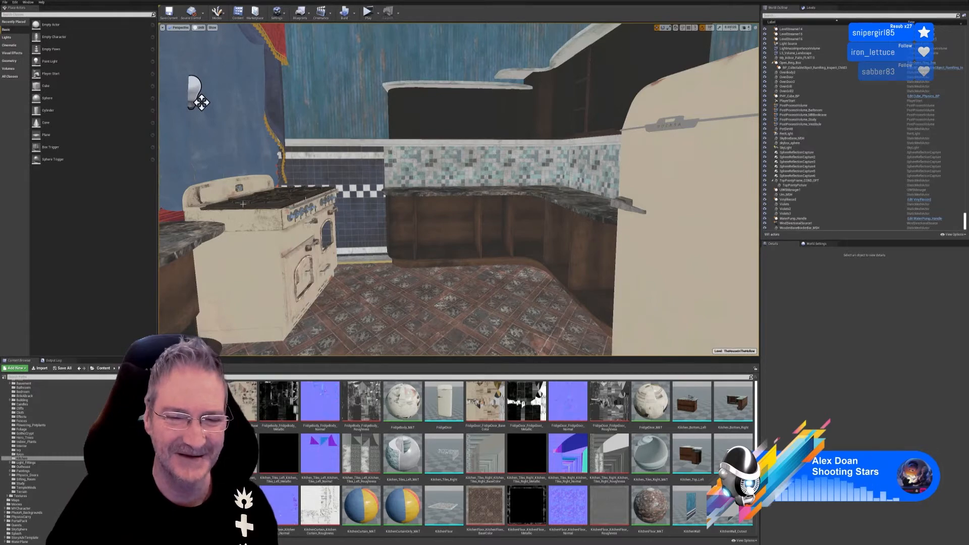
Examine the open floor area between the stove, the counters and the fridge from above.
mouse_move(420, 250)
right_down()
mouse_move(411, 282)
mouse_move(446, 293)
mouse_move(547, 237)
mouse_move(605, 232)
mouse_move(520, 192)
mouse_move(500, 136)
mouse_move(507, 280)
mouse_move(497, 285)
mouse_move(420, 250)
right_up()
key(w)
key(s)
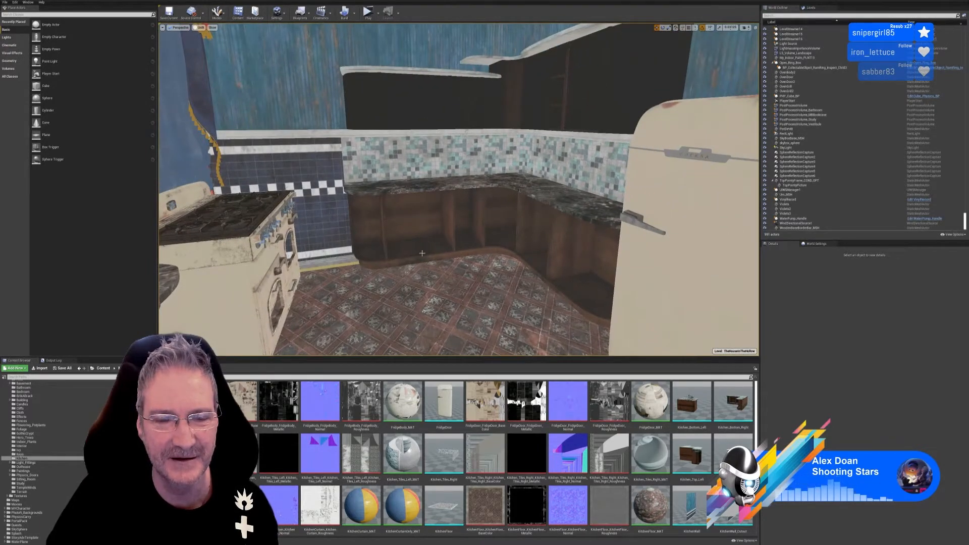
key(s)
right_drag(420, 250, 268, 65)
key(s)
key(w)
key(s)
key(w)
key(s)
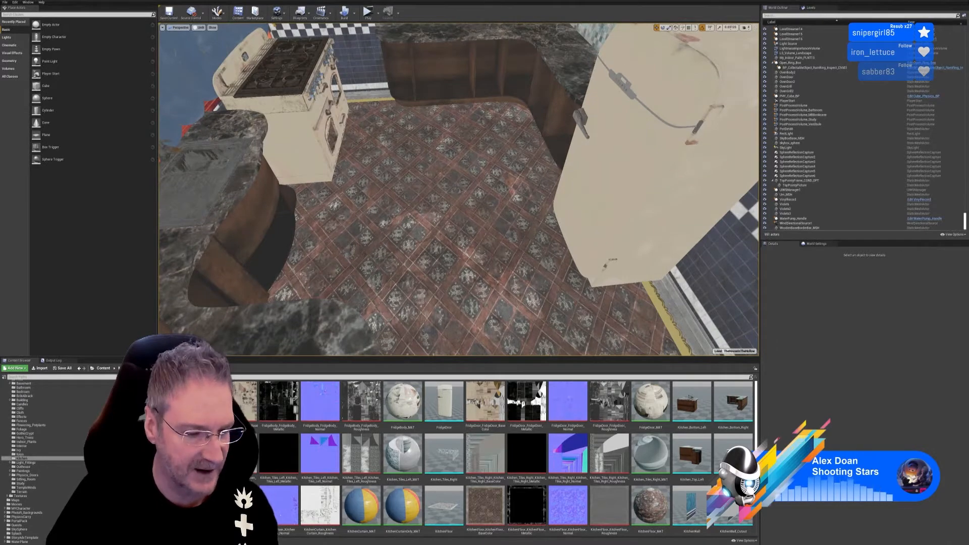
Import the KitchenBench_Sized FBX from the center bench folder under Models > Kitchen as a static mesh with the shown import options.
click(41, 367)
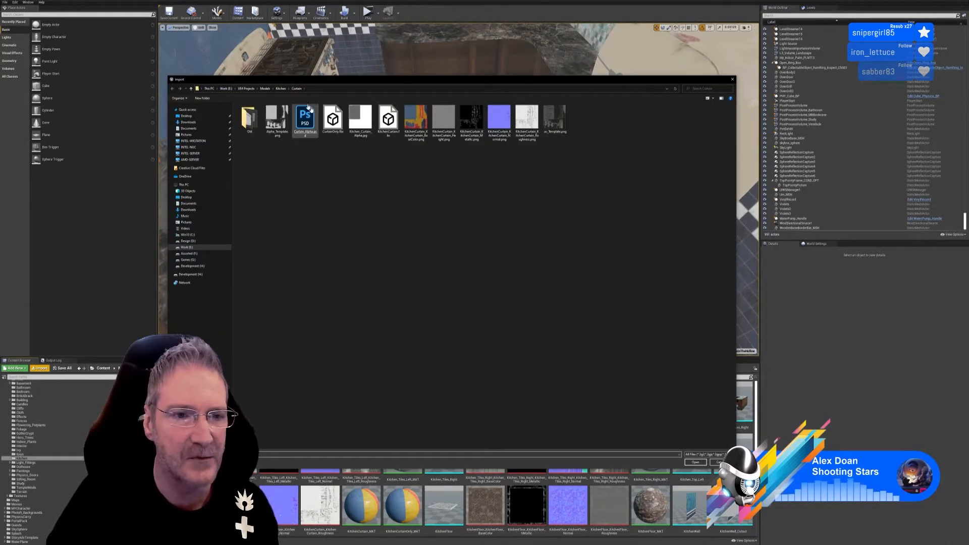
click(280, 89)
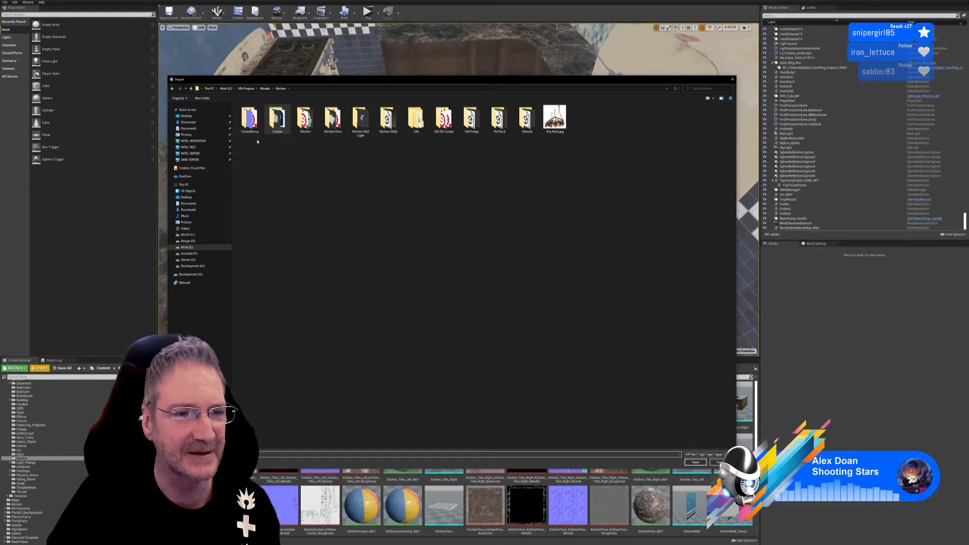
double_click(250, 120)
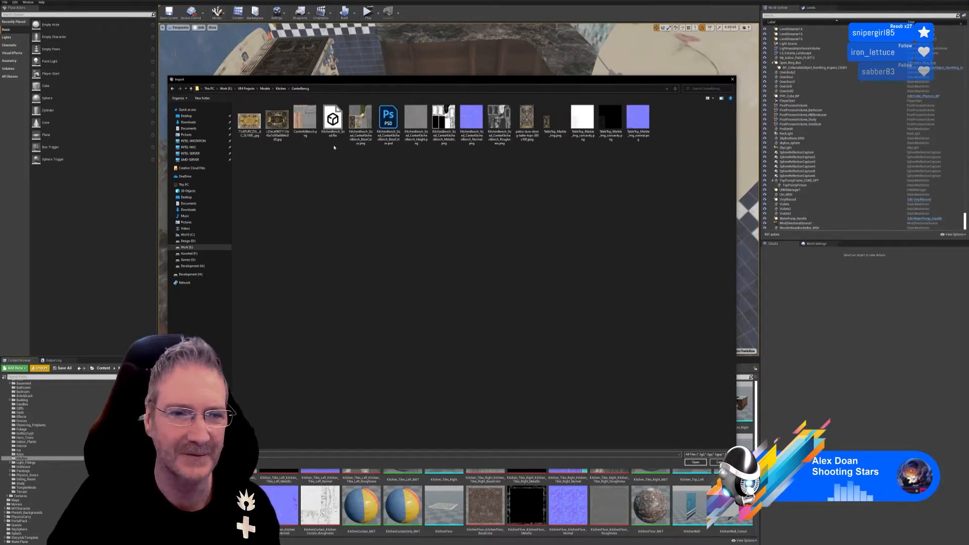
double_click(332, 120)
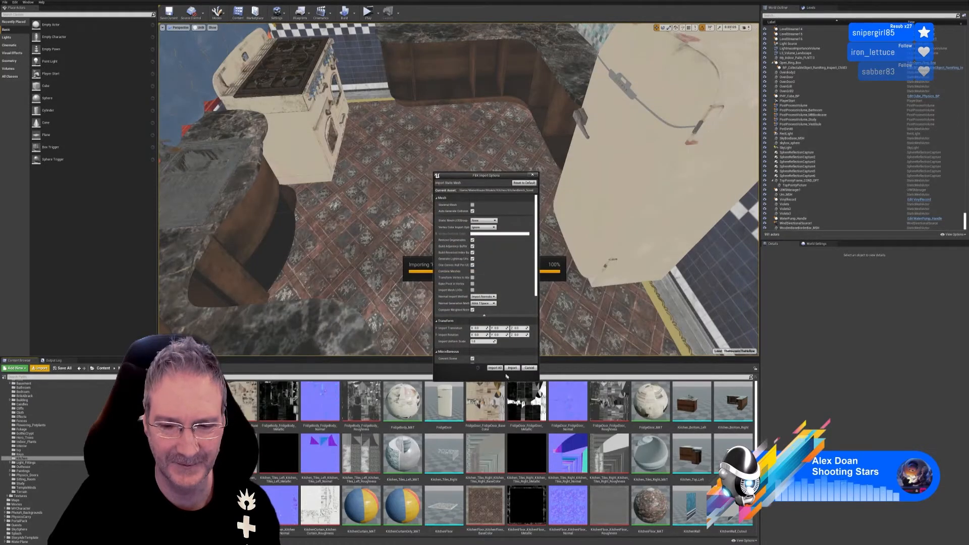
click(511, 368)
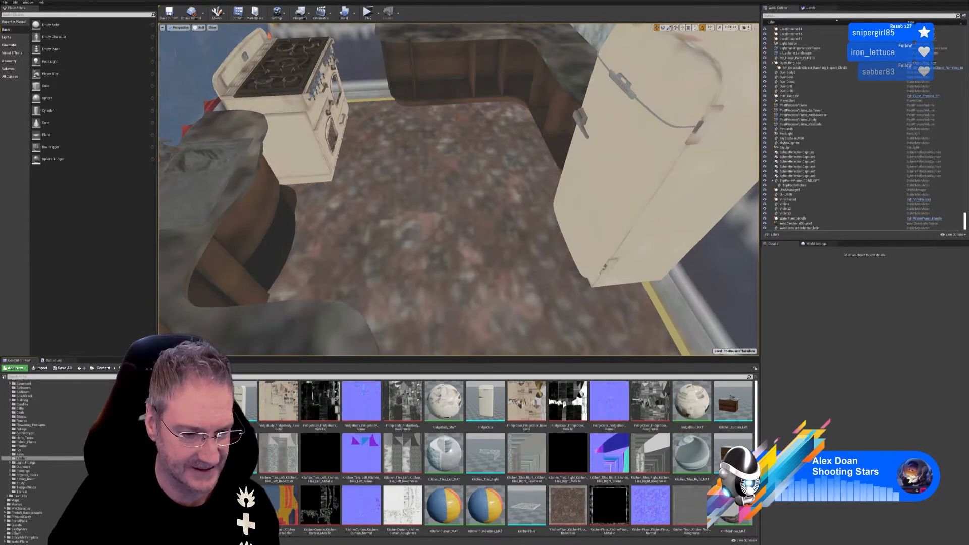
Open the CenterKitchenBench_MAT material and move its result node clear of the overlapping Param node.
right_drag(408, 257, 390, 258)
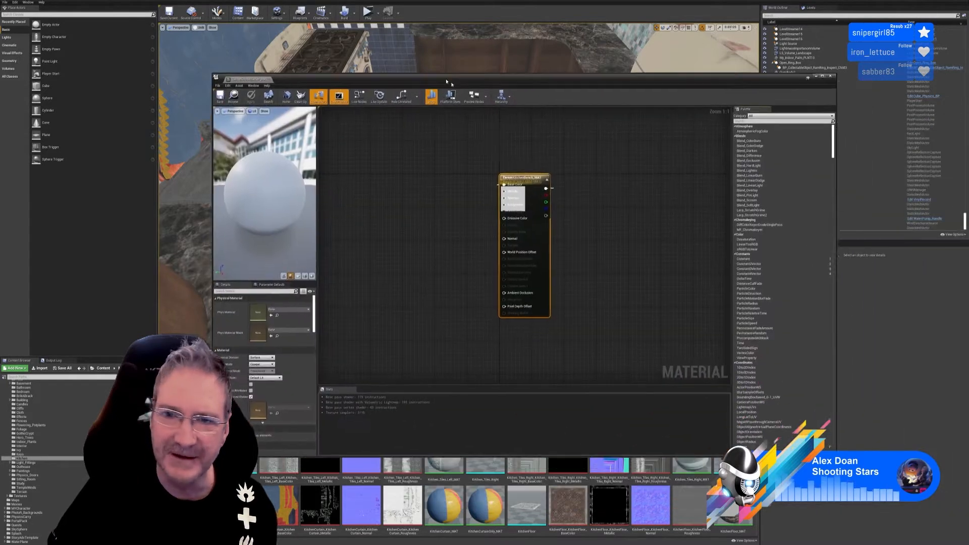
drag(440, 80, 422, 21)
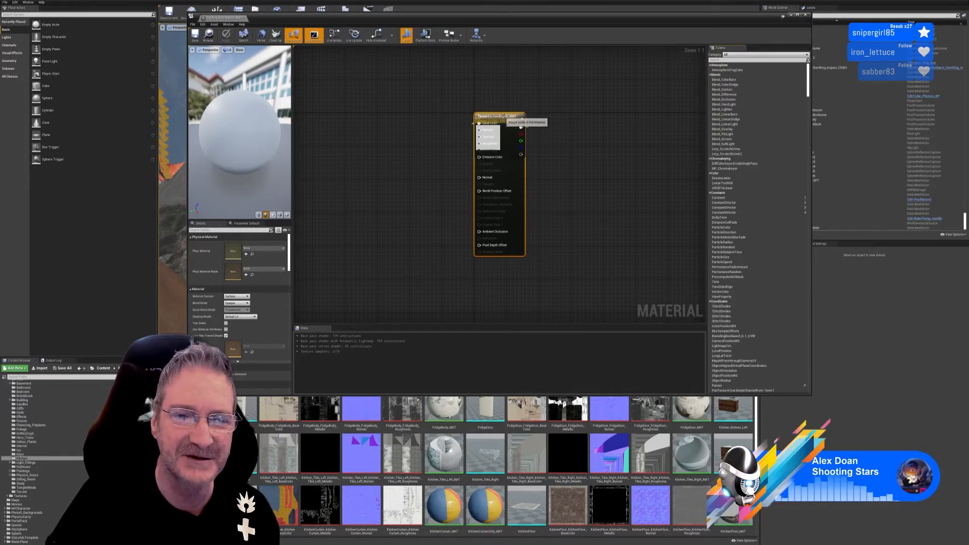
drag(502, 116, 563, 116)
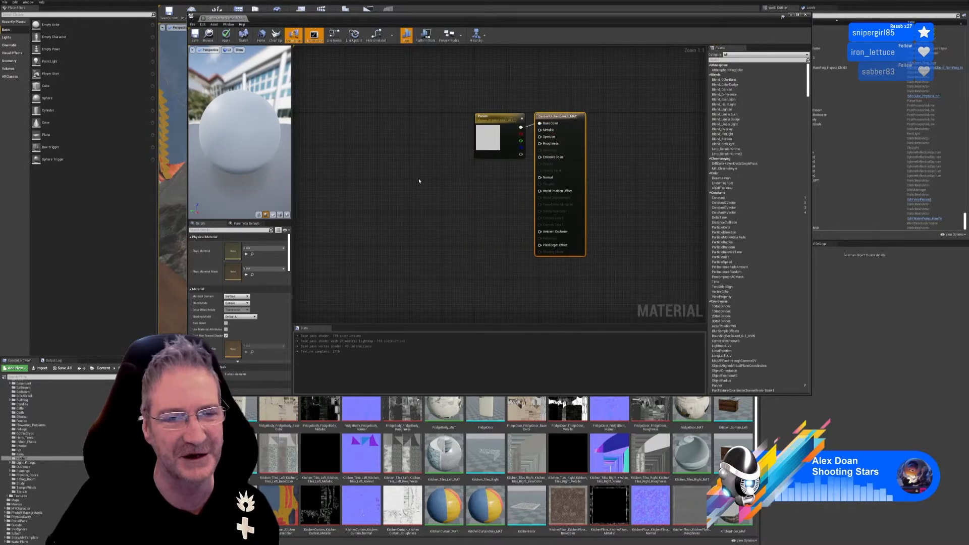
right_drag(418, 180, 424, 159)
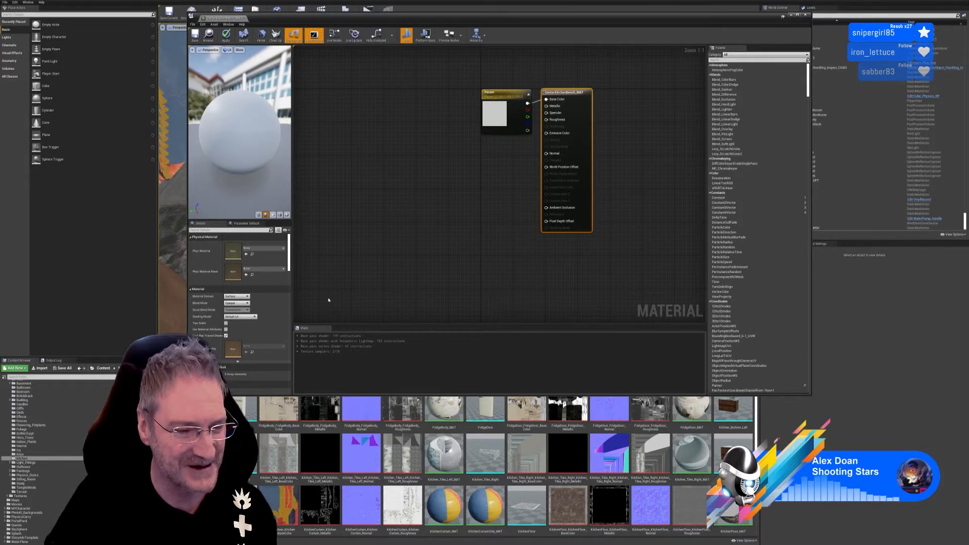
Import the kitchen bench's BaseColor, Metallic, Normal and Roughness PNG textures.
click(41, 368)
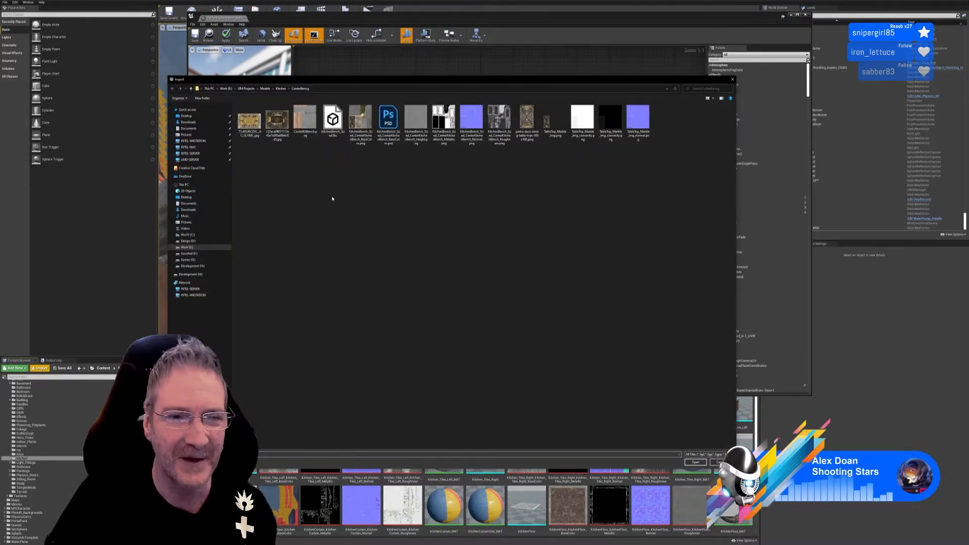
click(355, 143)
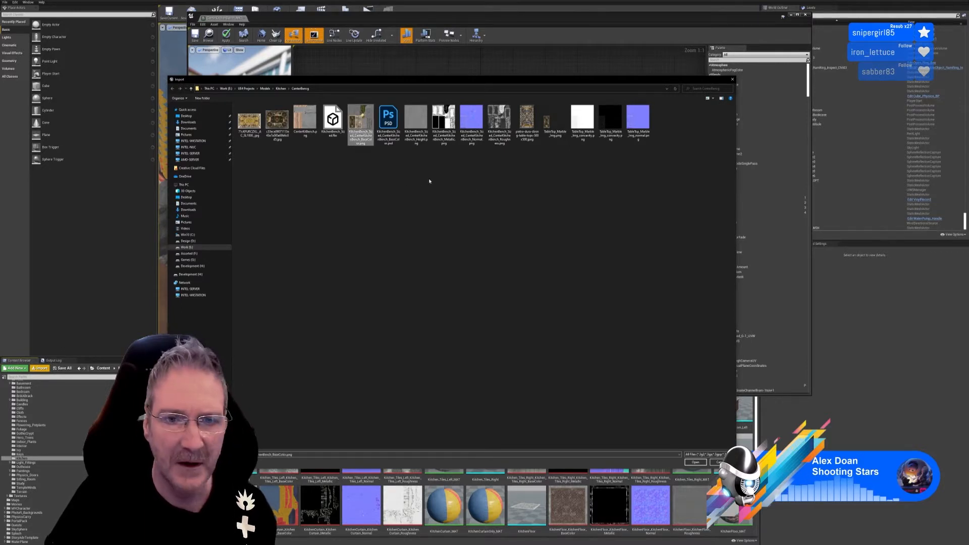
ctrl+click(441, 143)
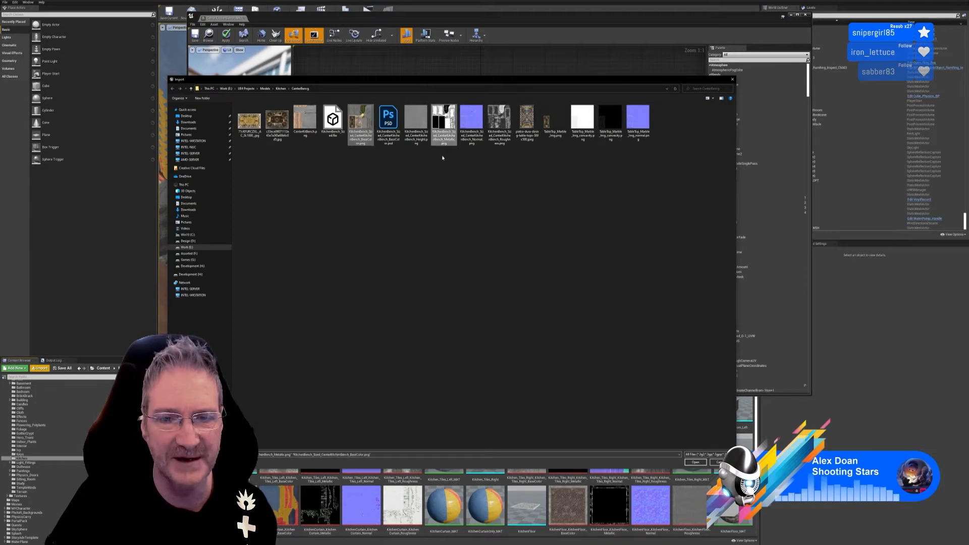
ctrl+click(471, 137)
ctrl+click(498, 143)
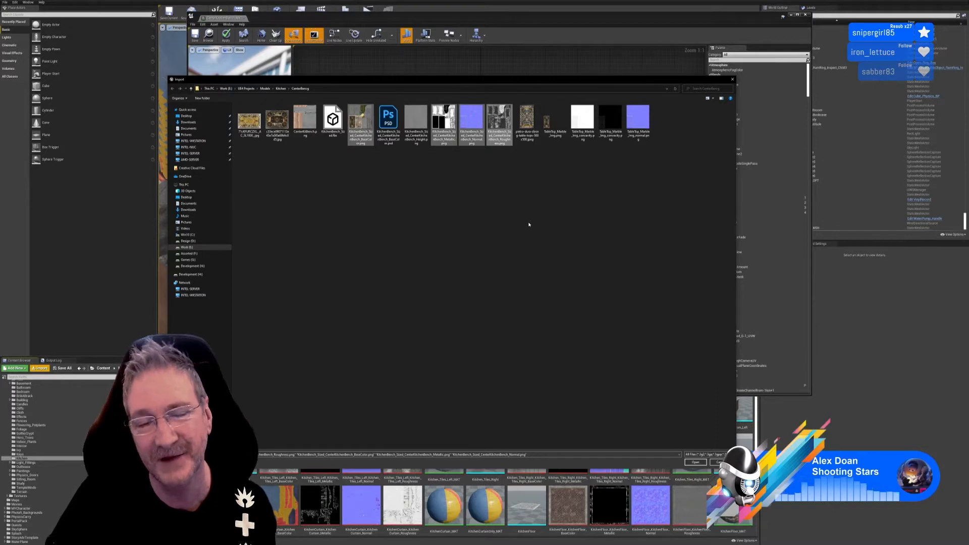
click(695, 462)
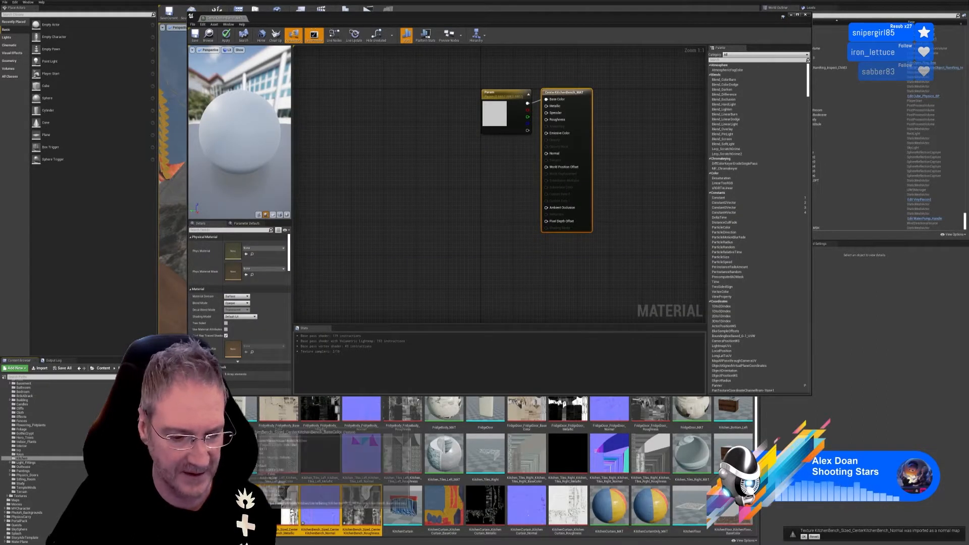
Add the four imported bench textures to the material graph as Texture Samples and delete the Param node.
drag(255, 429, 400, 210)
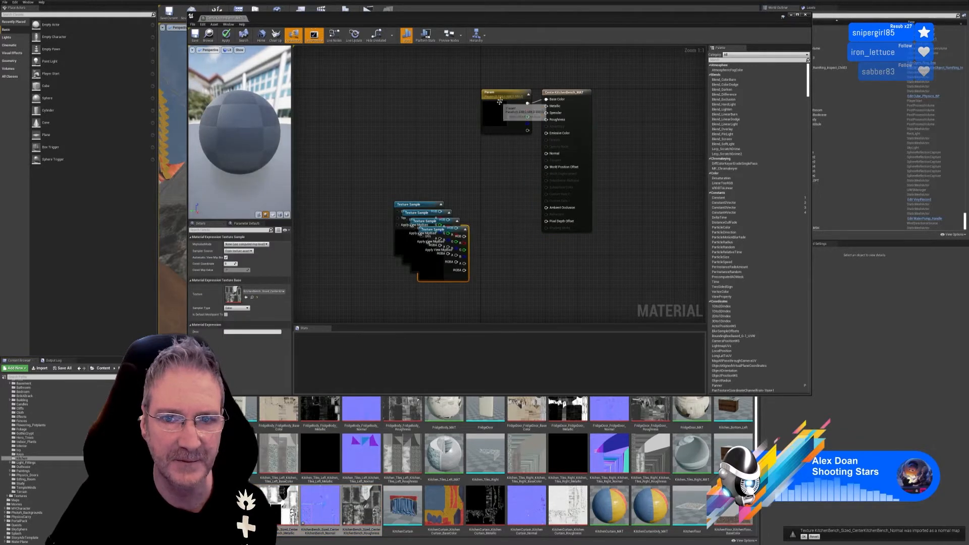
click(499, 100)
key(Delete)
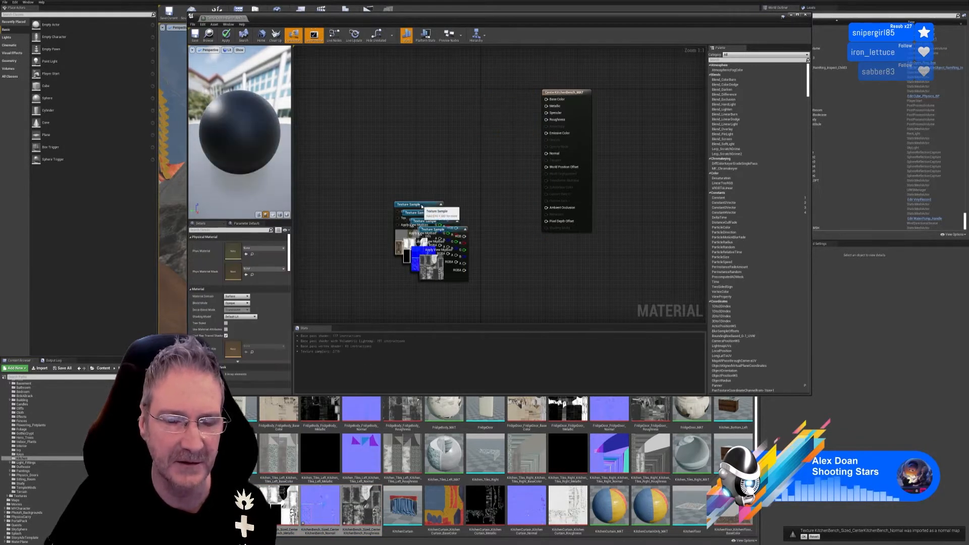
Arrange the four Texture Sample nodes in a column beside the result node, ordered base color, metallic, normal, roughness.
drag(422, 205, 437, 73)
drag(431, 212, 435, 135)
drag(437, 222, 437, 198)
drag(443, 231, 433, 267)
right_drag(475, 136, 467, 138)
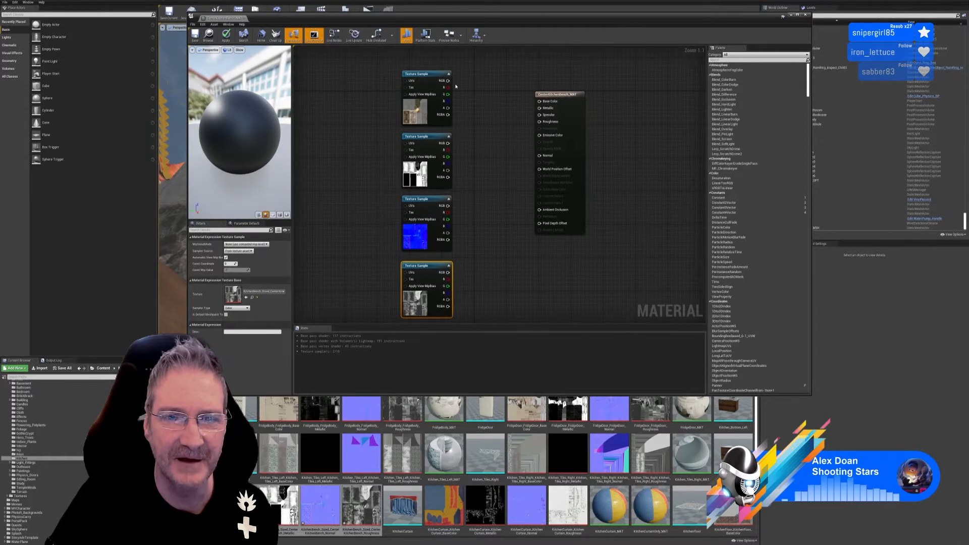
Connect the RGB outputs of the four texture samples to the matching Base Color, Metallic, Normal and Roughness inputs.
drag(447, 81, 539, 101)
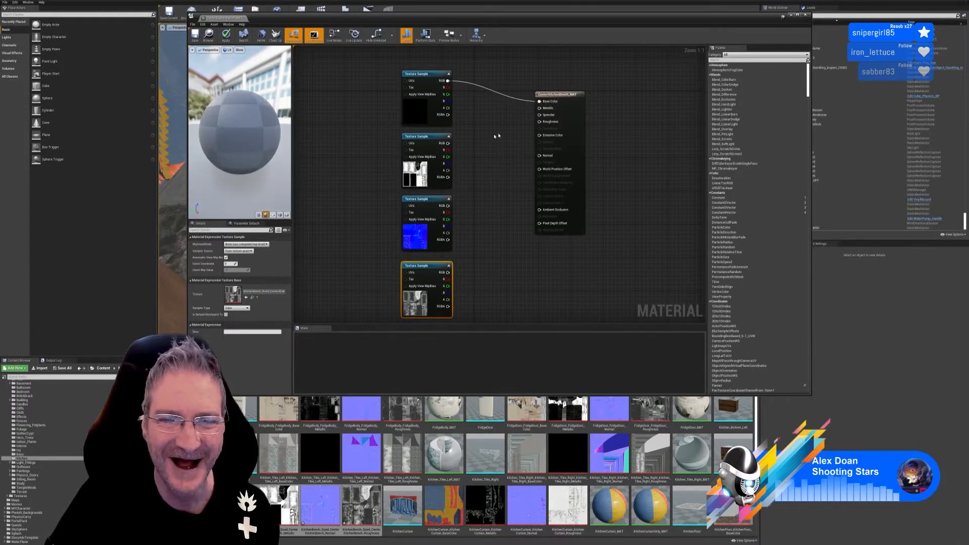
drag(447, 143, 538, 108)
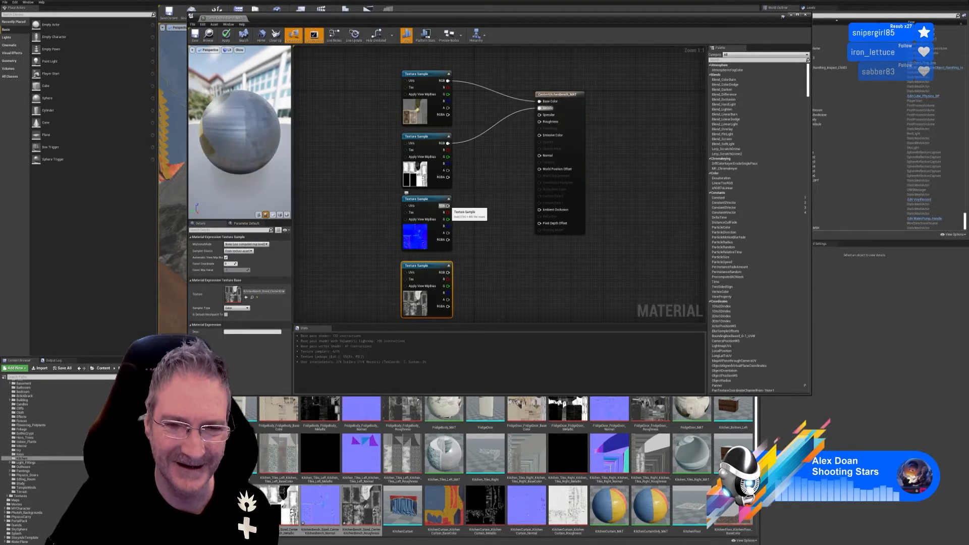
drag(447, 206, 539, 156)
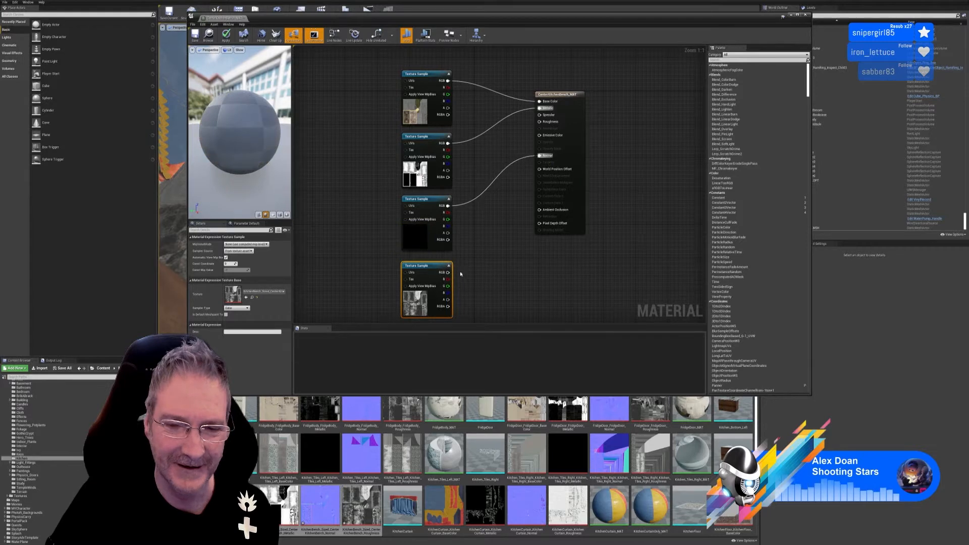
drag(448, 272, 540, 124)
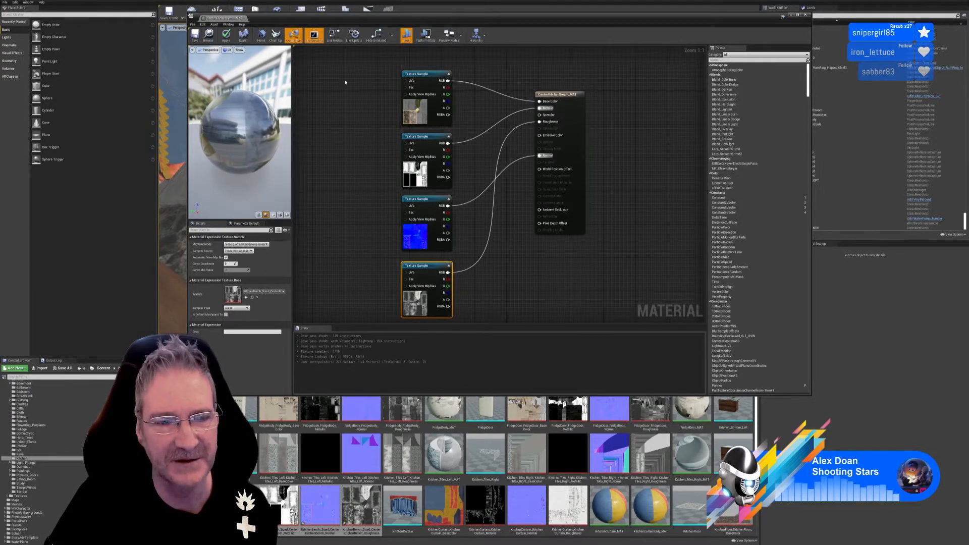
Apply and save the bench material, and close its editor.
click(229, 40)
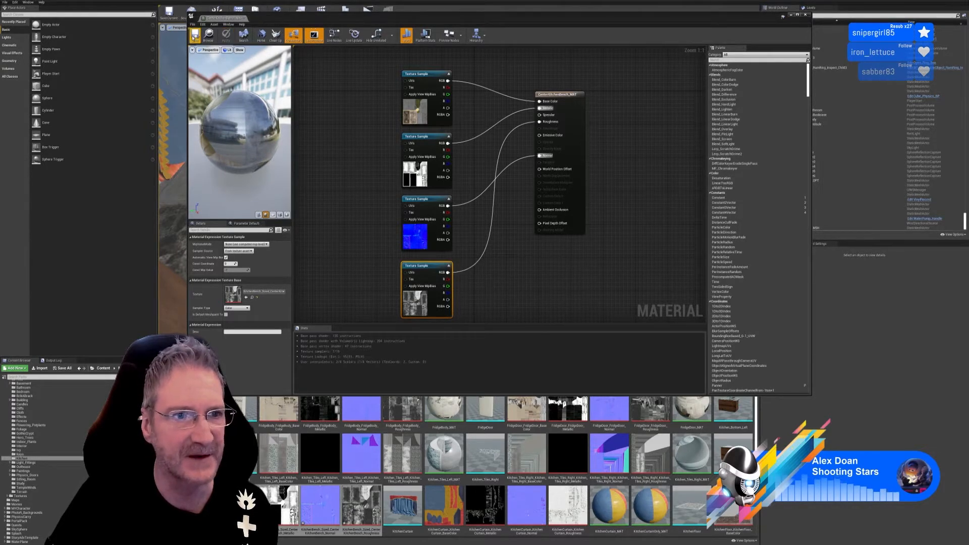
click(194, 36)
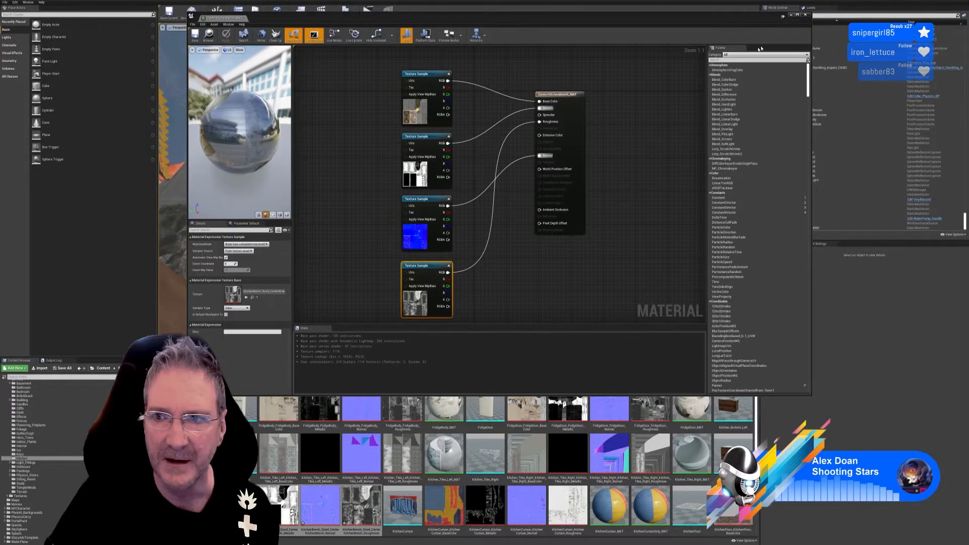
click(804, 17)
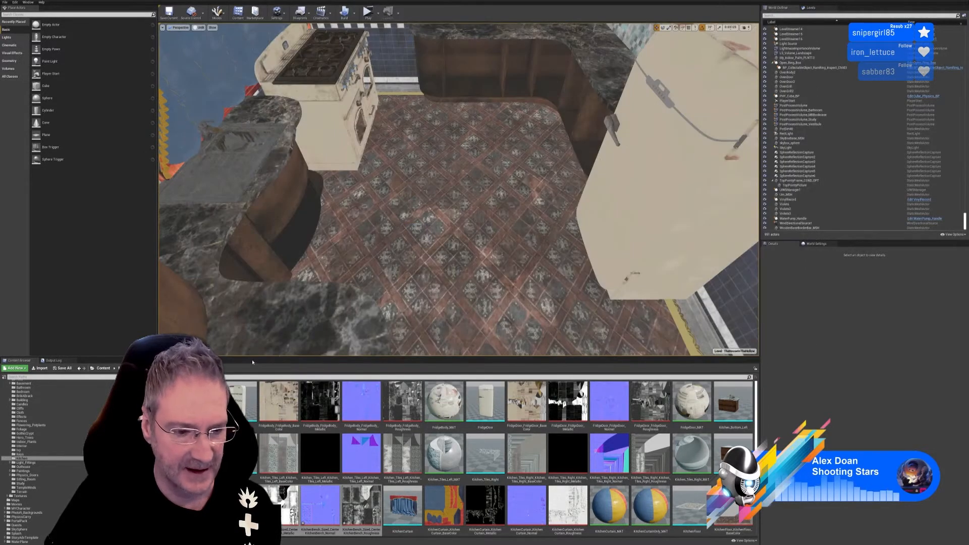
Open the imported kitchen bench static mesh and inspect its textured tabletop, shelves and legs from a distance.
double_click(197, 504)
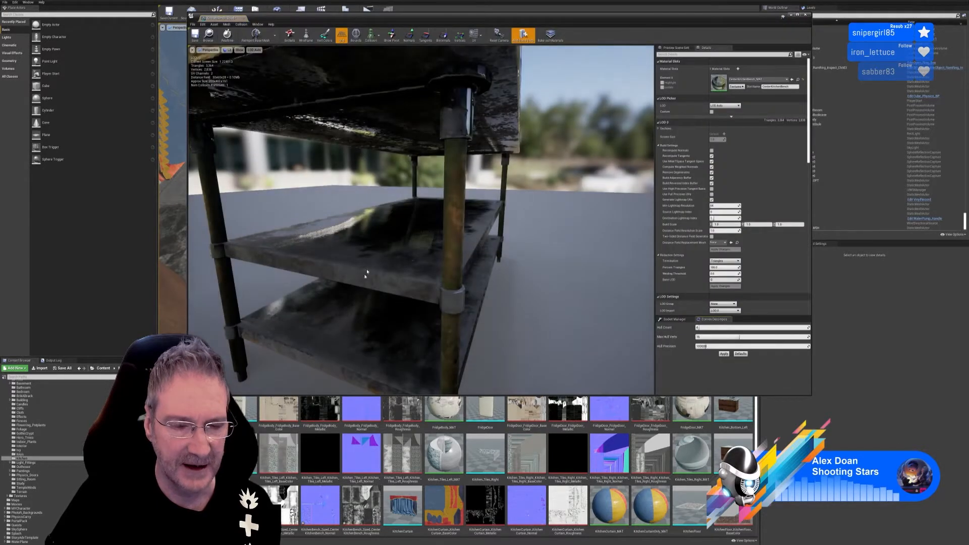
right_drag(366, 271, 345, 290)
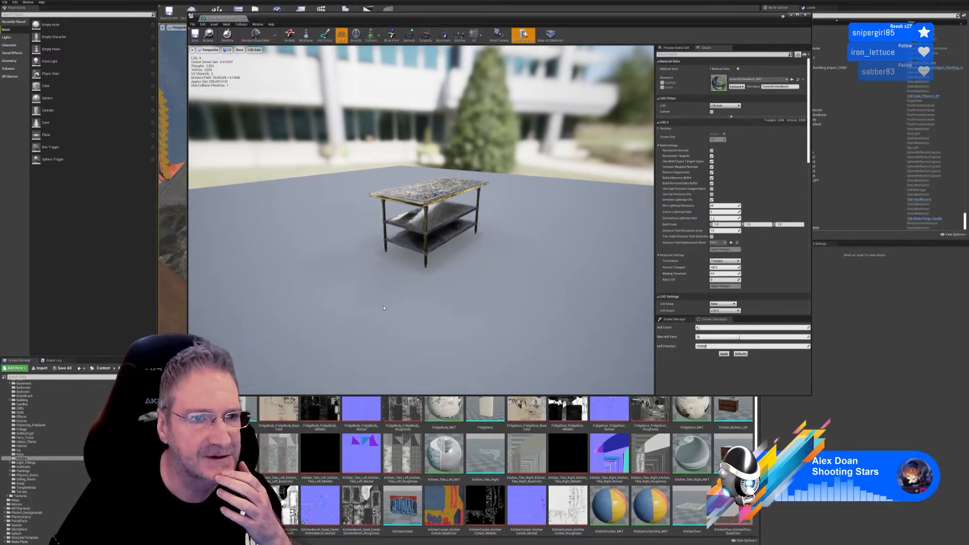
drag(401, 297, 392, 268)
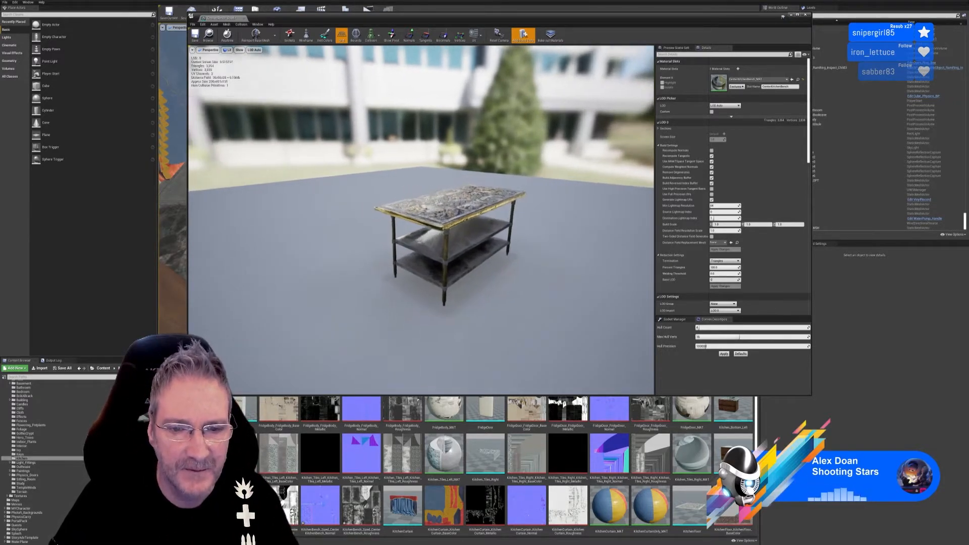
Set the number of LODs to 3 for the kitchen bench mesh and apply the changes.
right_drag(393, 268, 440, 286)
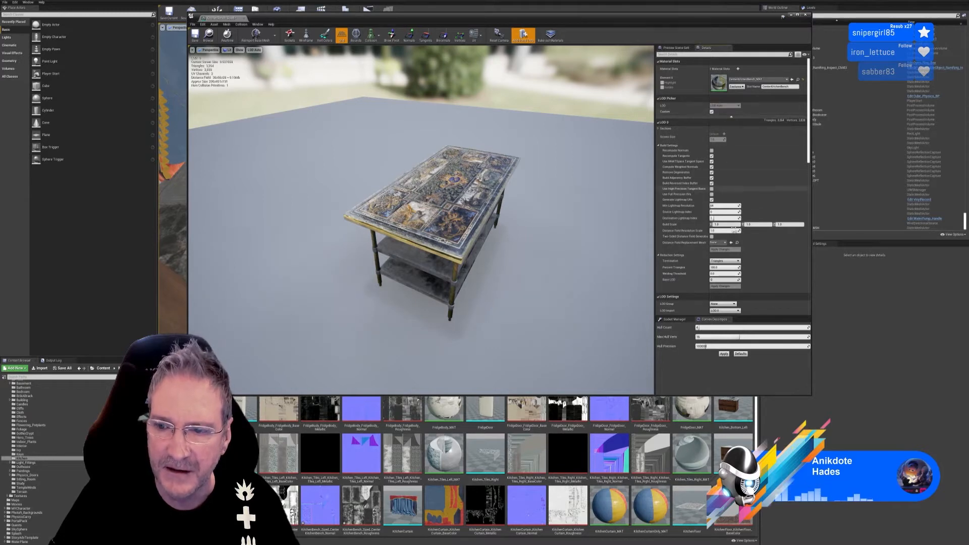
scroll(757, 265, down, 3)
scroll(754, 264, down, 1)
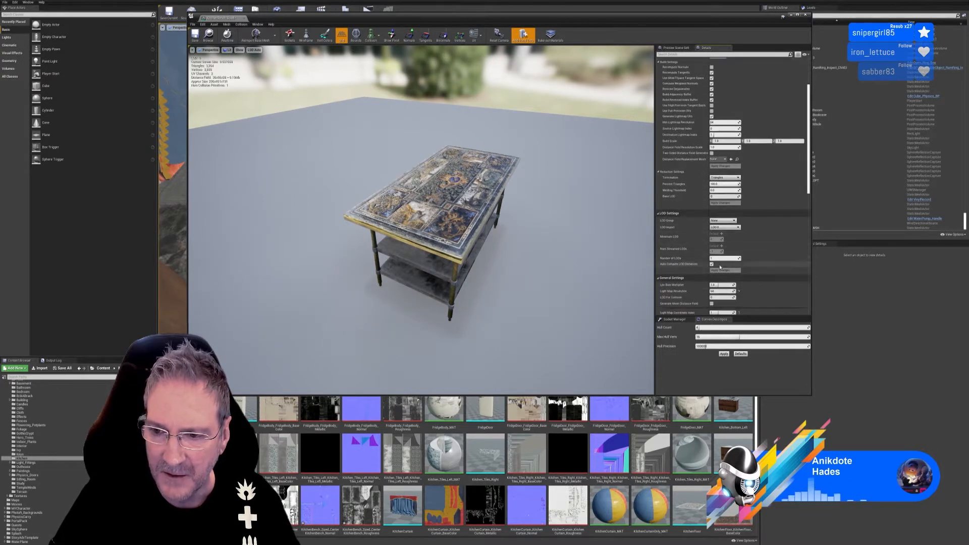
click(734, 257)
text(3)
key(Return)
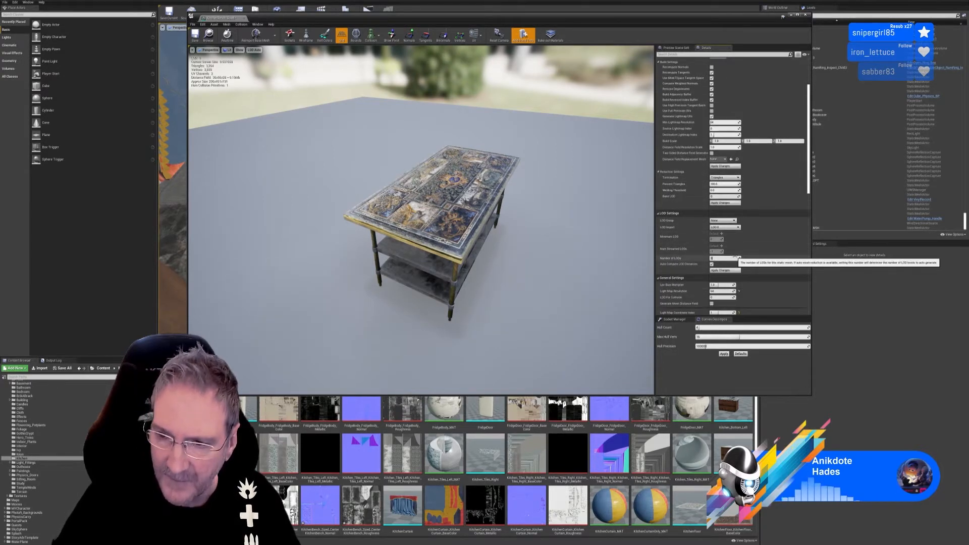
click(739, 270)
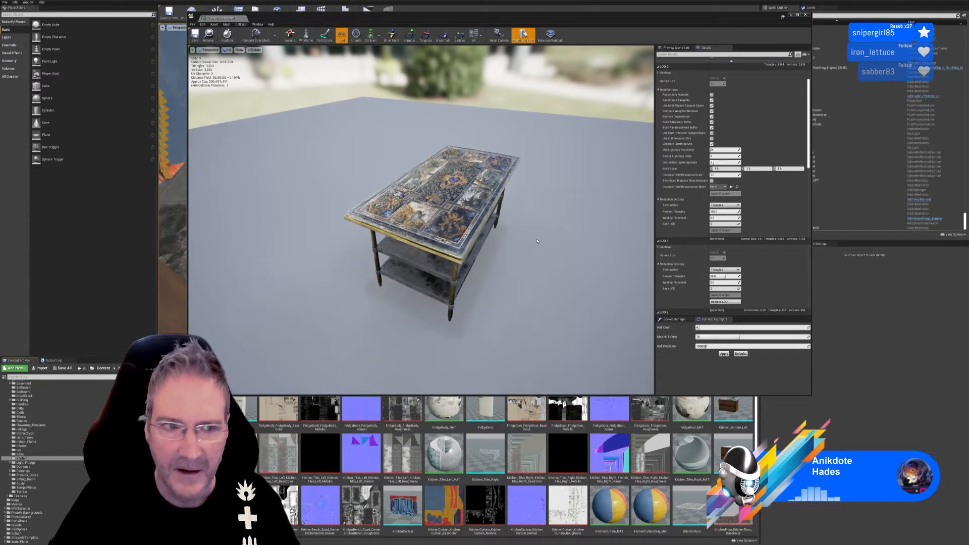
Show the bench's simple collision, select its box hull for scaling, and examine how it fits the bench from several angles.
drag(545, 233, 361, 164)
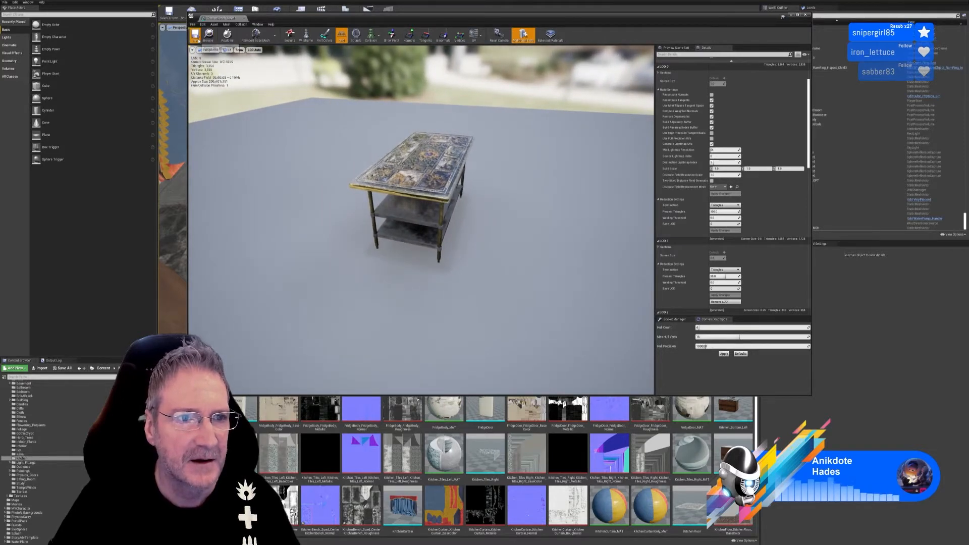
click(372, 35)
click(379, 52)
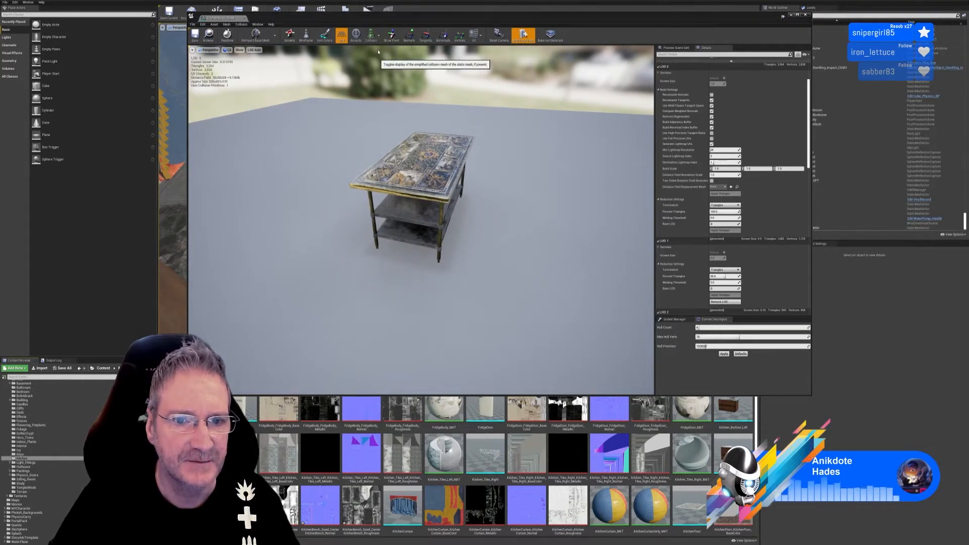
mouse_move(429, 201)
right_down()
mouse_move(454, 227)
mouse_move(457, 211)
right_up()
mouse_move(503, 265)
right_down()
mouse_move(449, 247)
mouse_move(503, 265)
right_up()
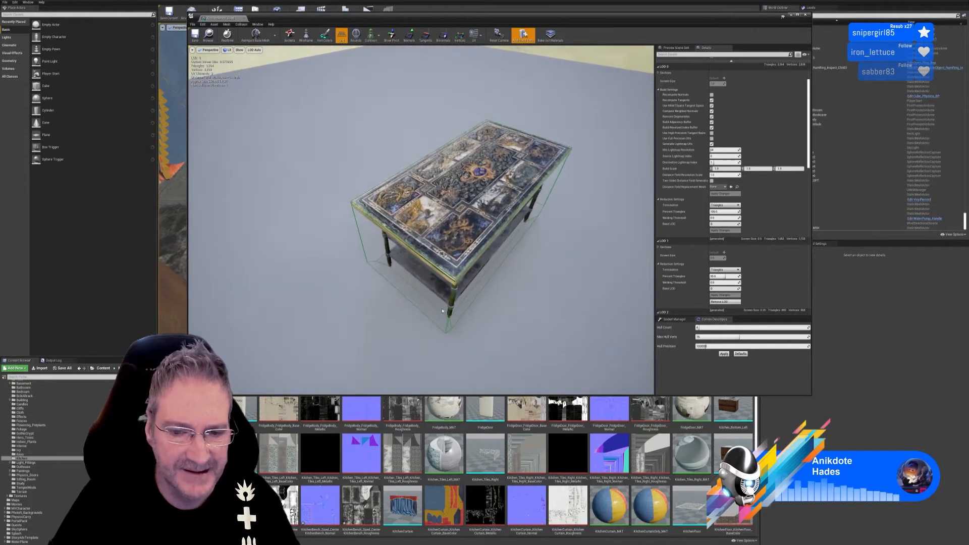
click(511, 256)
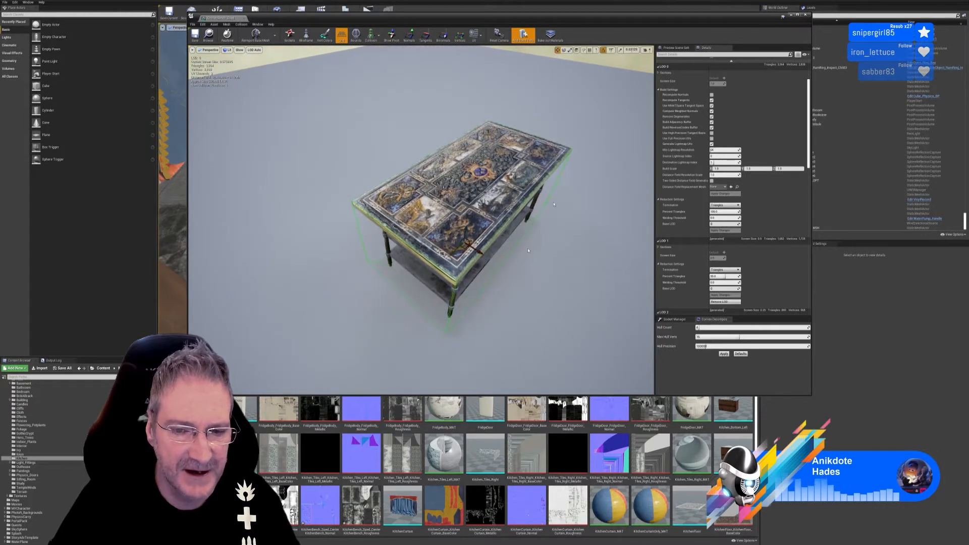
click(569, 50)
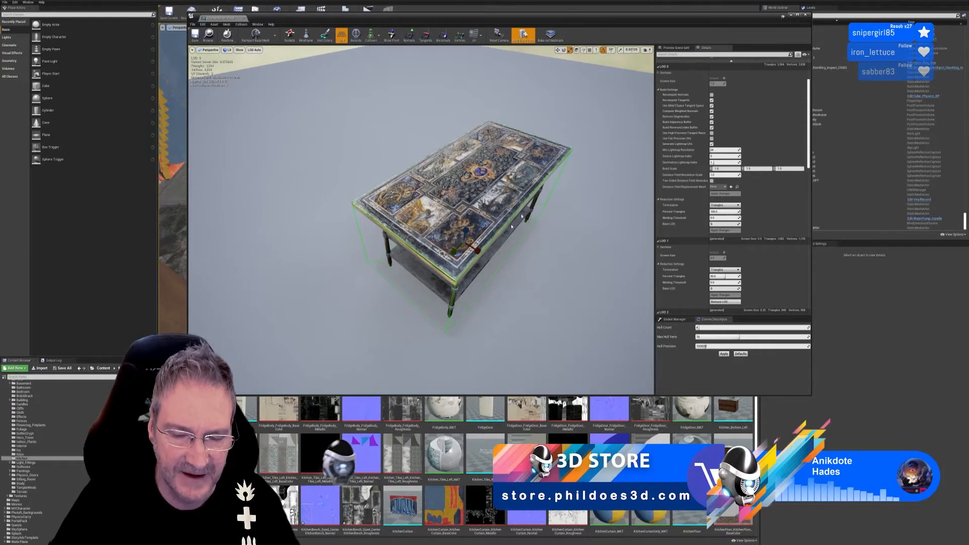
right_drag(425, 268, 435, 288)
mouse_move(522, 265)
right_down()
mouse_move(536, 264)
mouse_move(523, 266)
right_up()
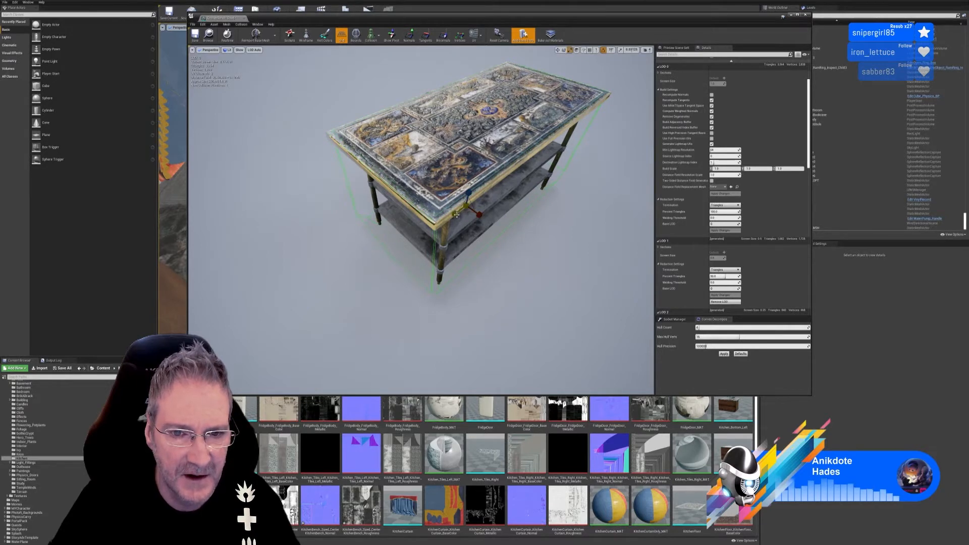
right_drag(467, 210, 514, 144)
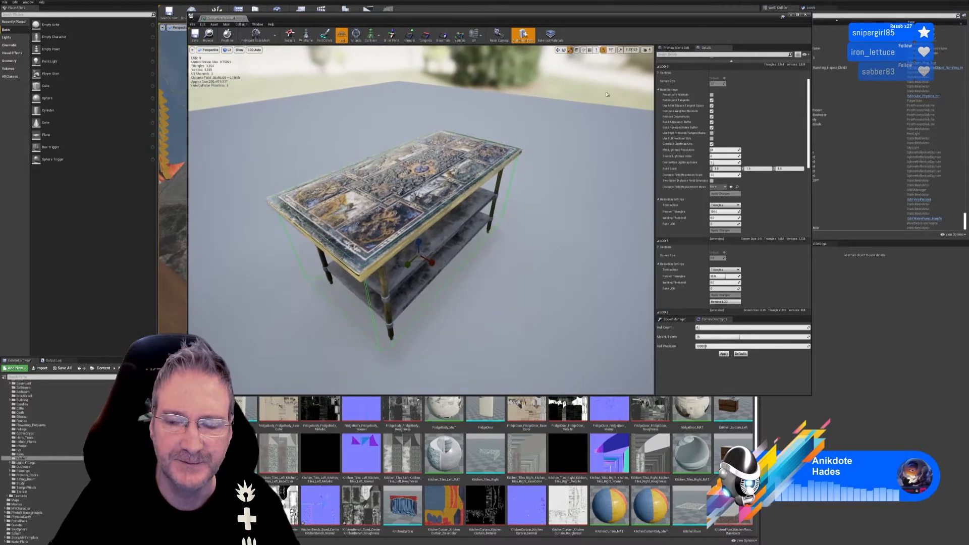
Hide the simple collision display and close the bench's mesh editor.
click(371, 35)
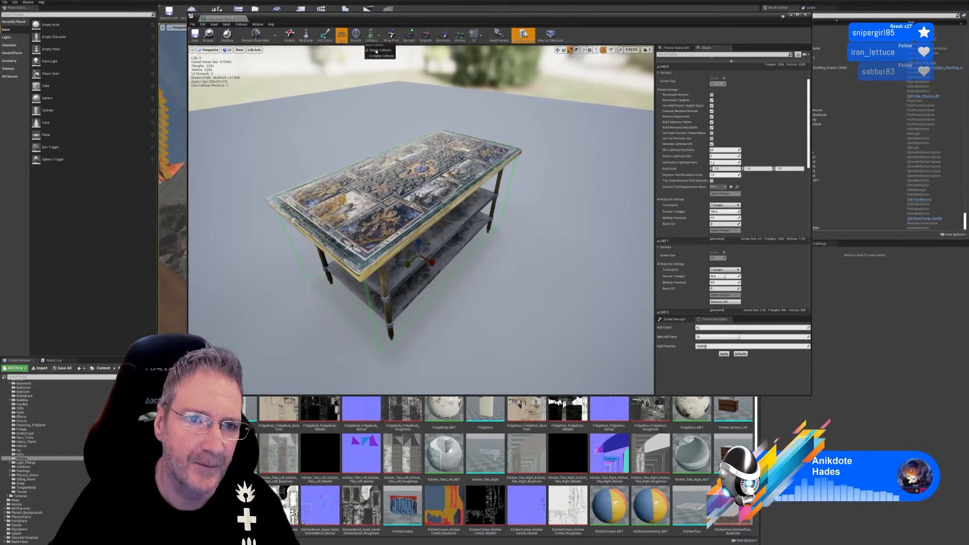
click(376, 51)
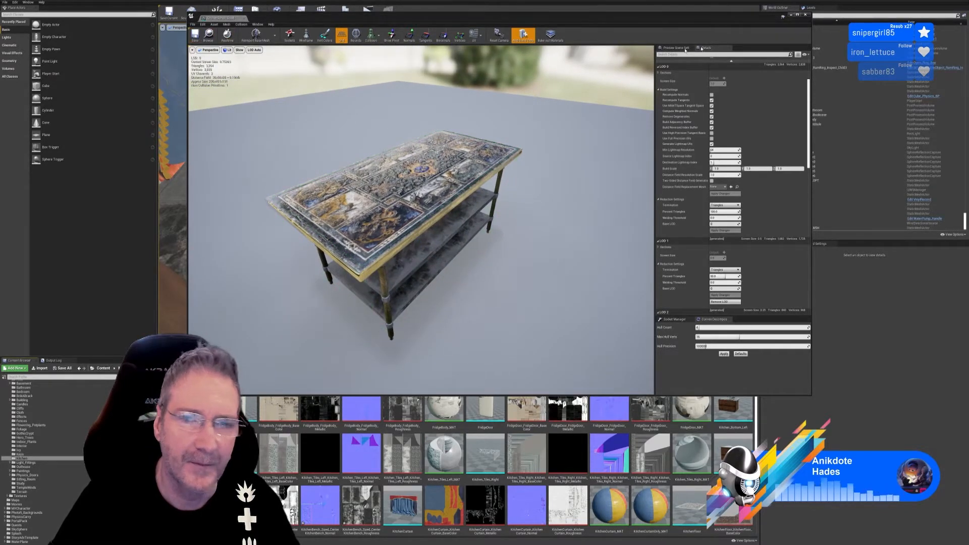
click(805, 14)
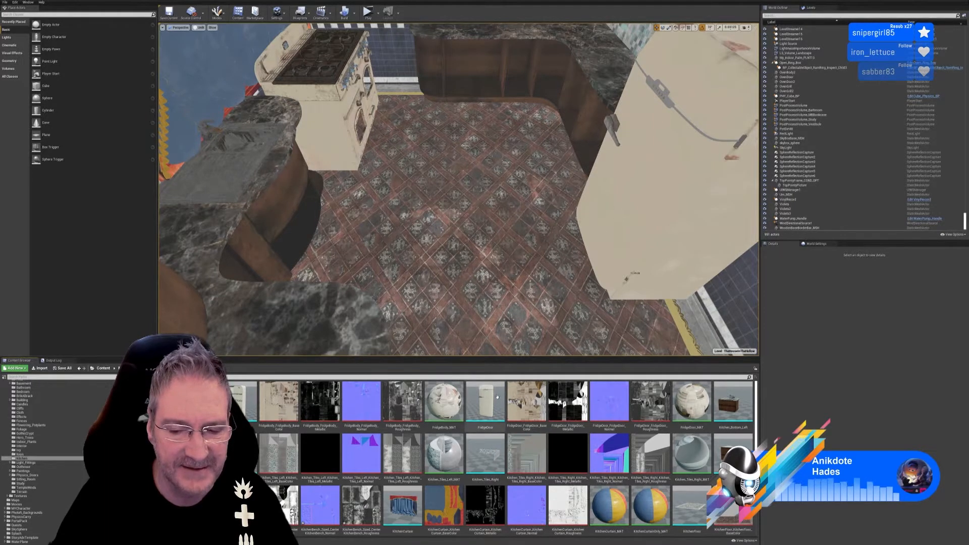
Open the fridge body static mesh, set its LOD 0 Percent Triangles to 80, and apply the reduction.
double_click(247, 402)
key(s)
mouse_move(420, 220)
right_down()
mouse_move(444, 242)
mouse_move(446, 211)
mouse_move(424, 210)
right_up()
right_drag(384, 261, 383, 260)
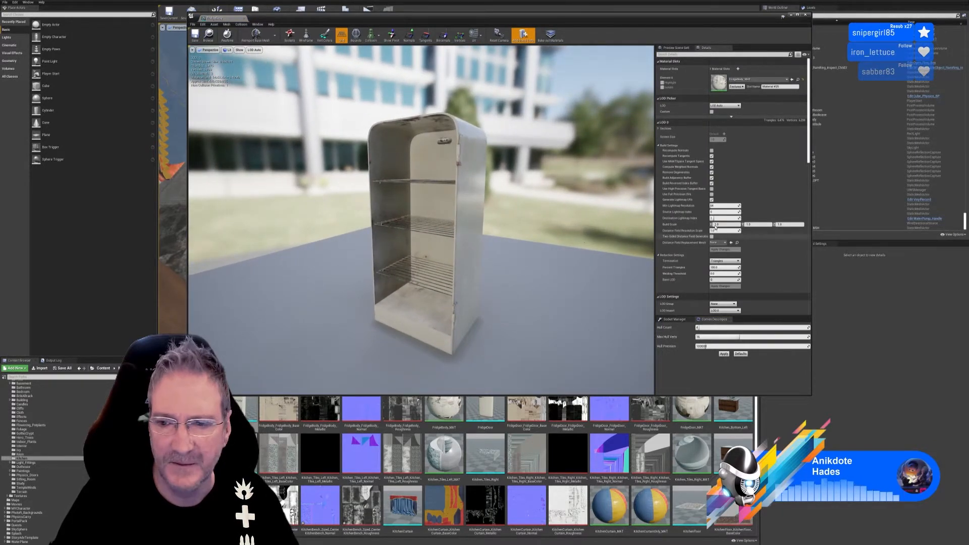
click(715, 268)
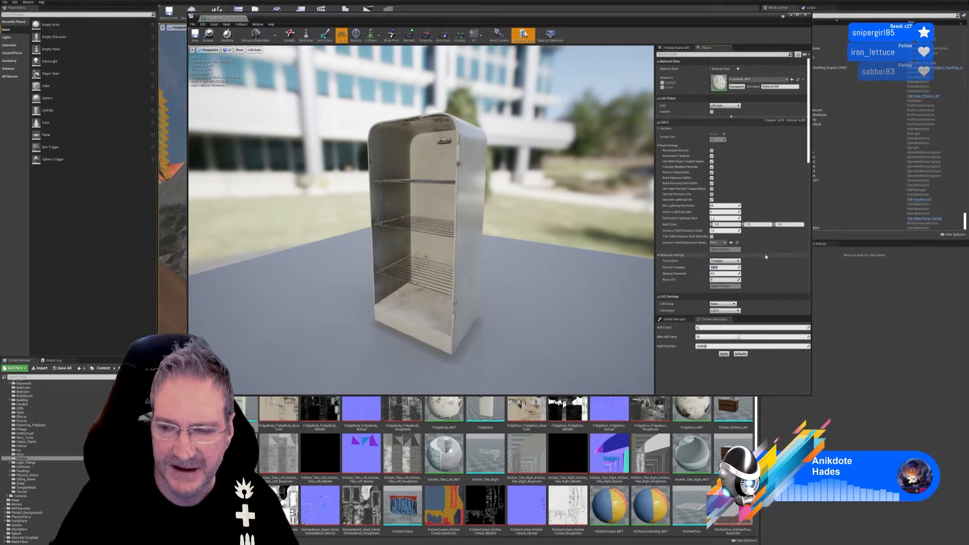
text(8)
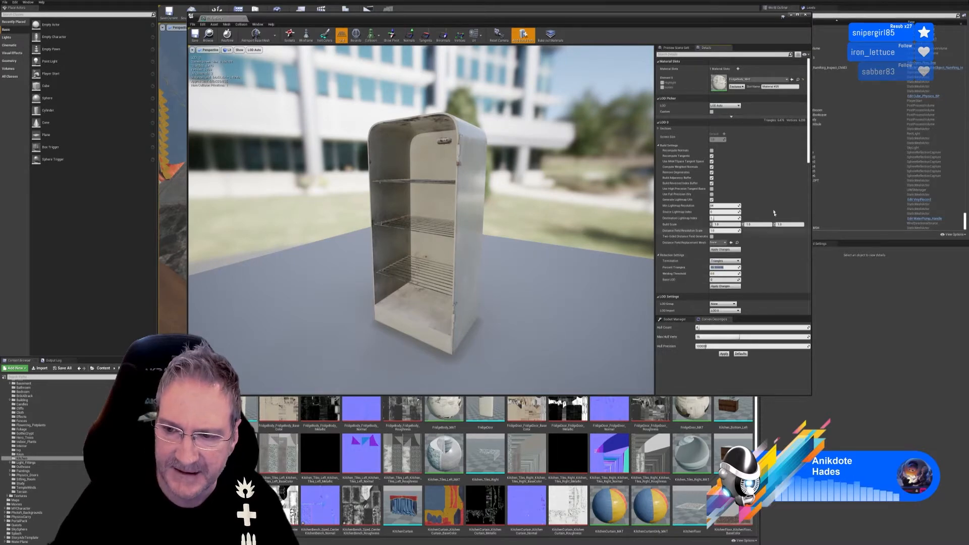
click(723, 286)
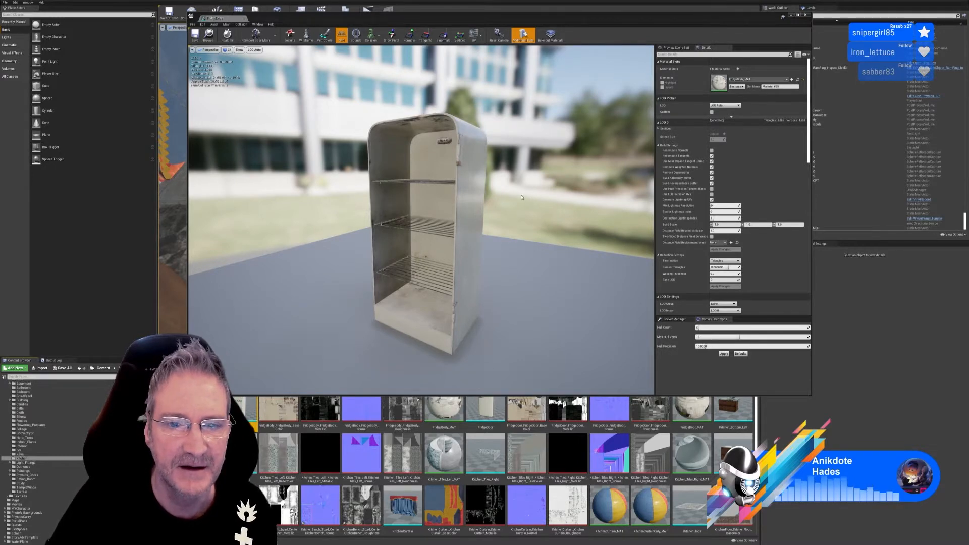
Check the reduced fridge body's interior handle and shelves, save the mesh, and dismiss its editor window.
drag(499, 199, 469, 154)
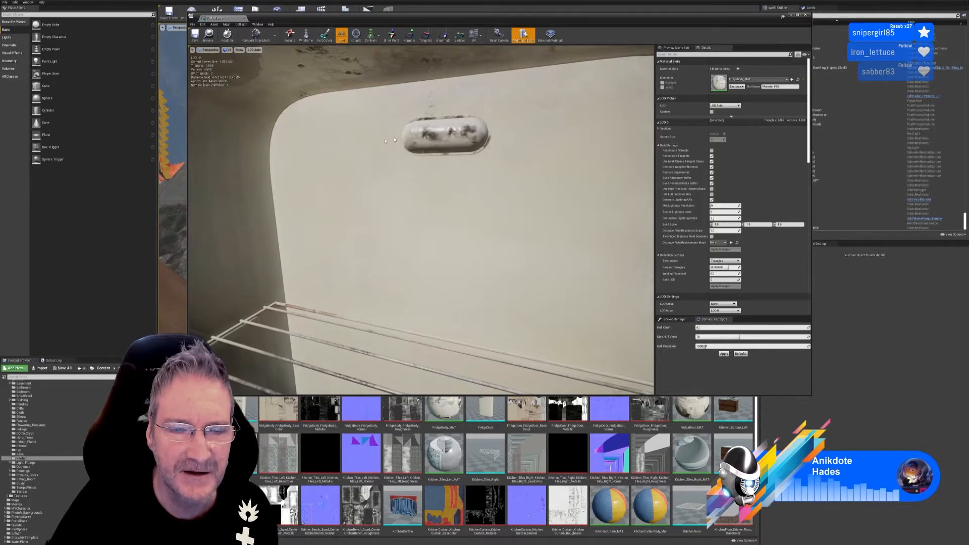
mouse_move(458, 194)
mouse_down()
mouse_move(467, 239)
mouse_move(456, 247)
mouse_move(449, 191)
mouse_up()
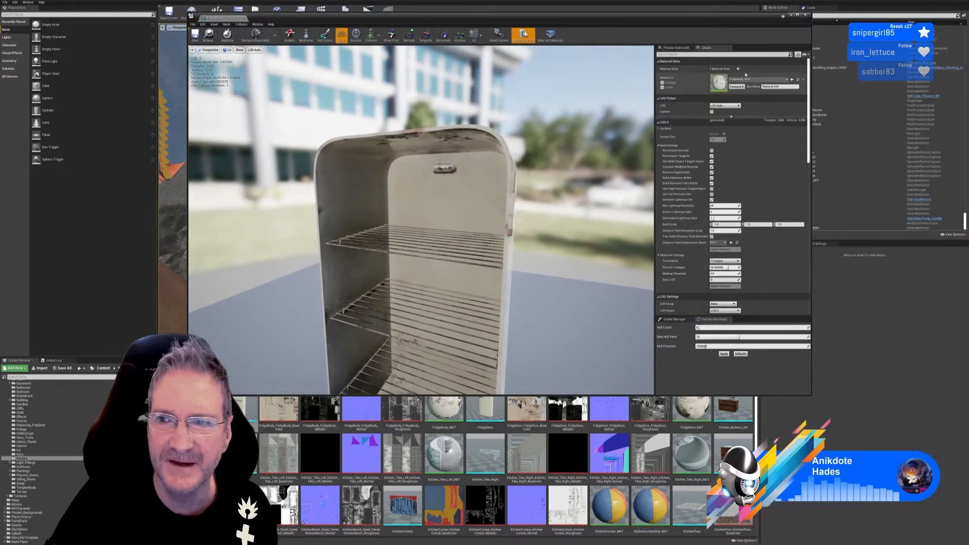
click(195, 36)
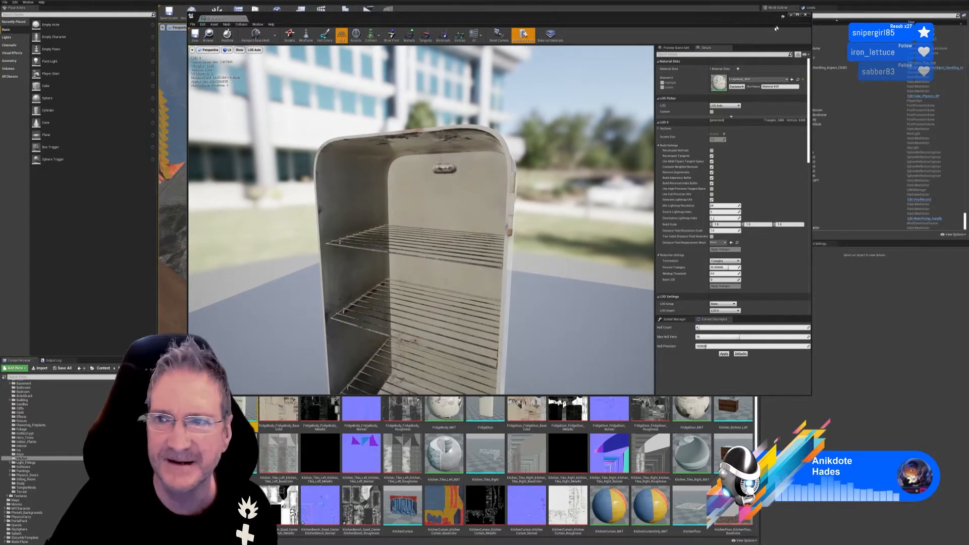
click(790, 16)
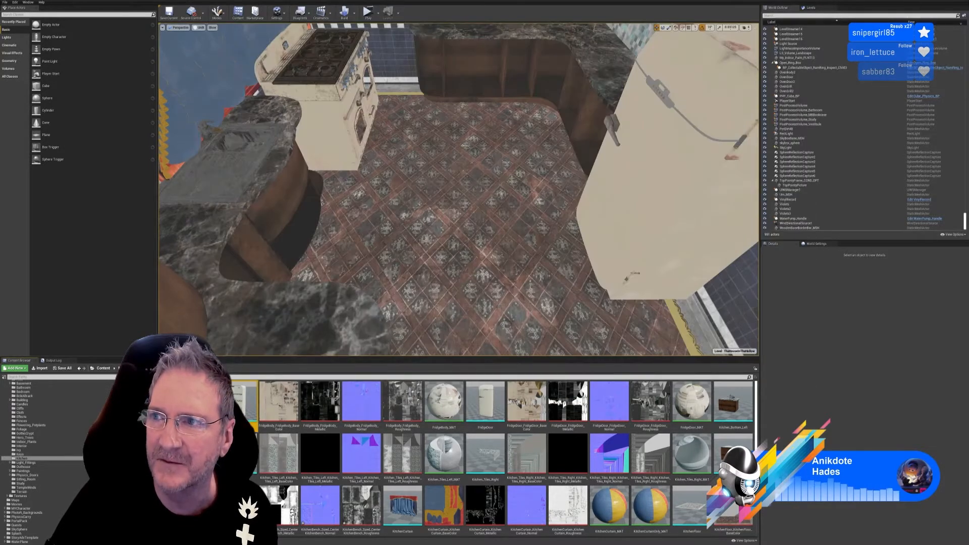
Switch to 3ds Max and open the OldFridge scene from the kitchen's Old Fridge model folder on the Work (E:) drive.
click(936, 8)
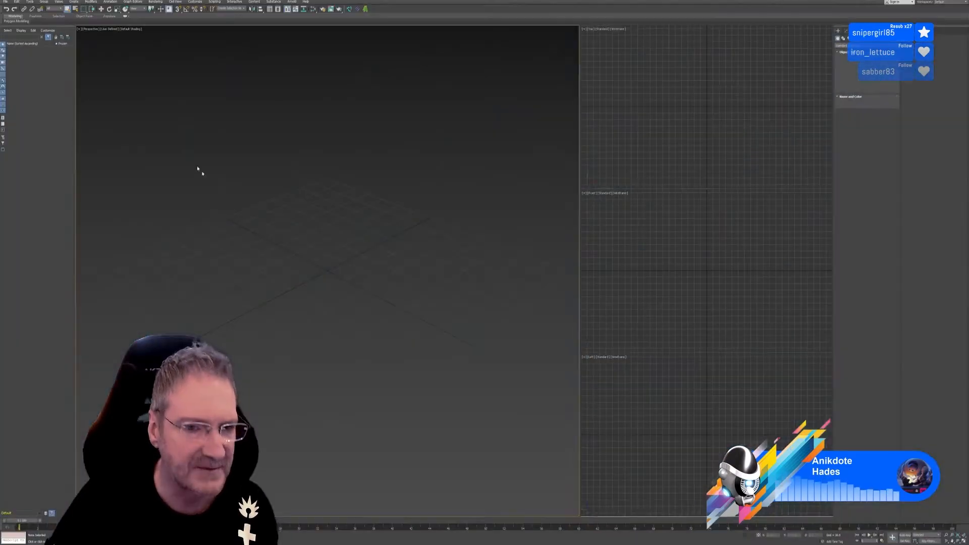
click(5, 2)
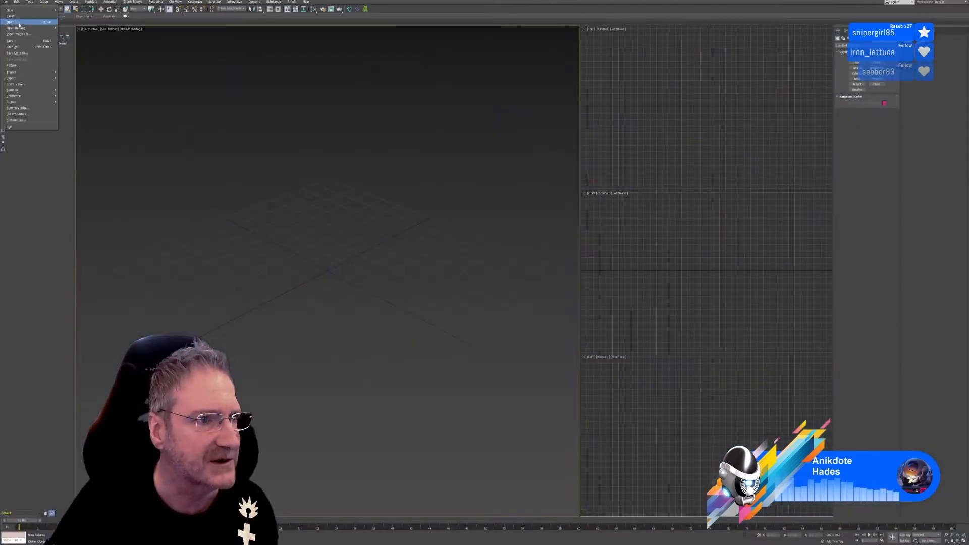
click(18, 22)
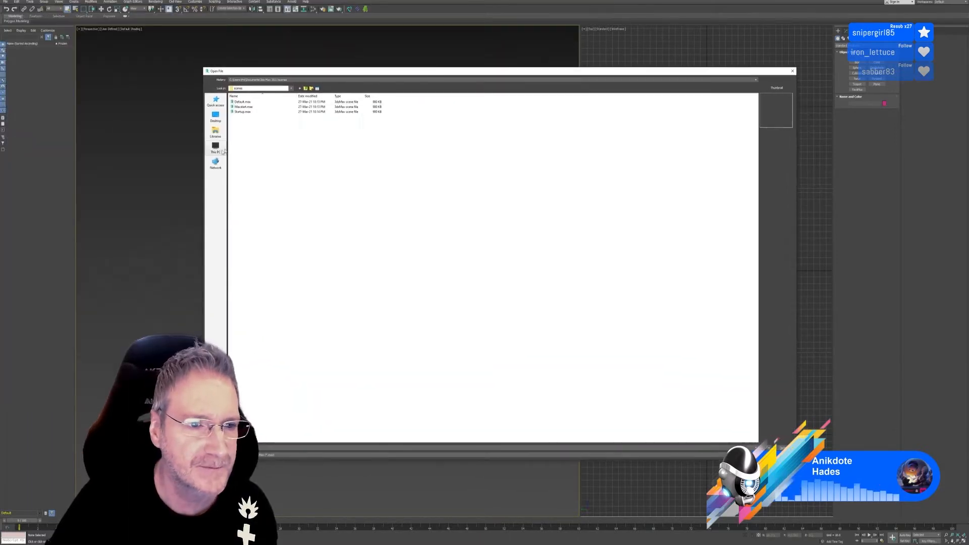
click(214, 154)
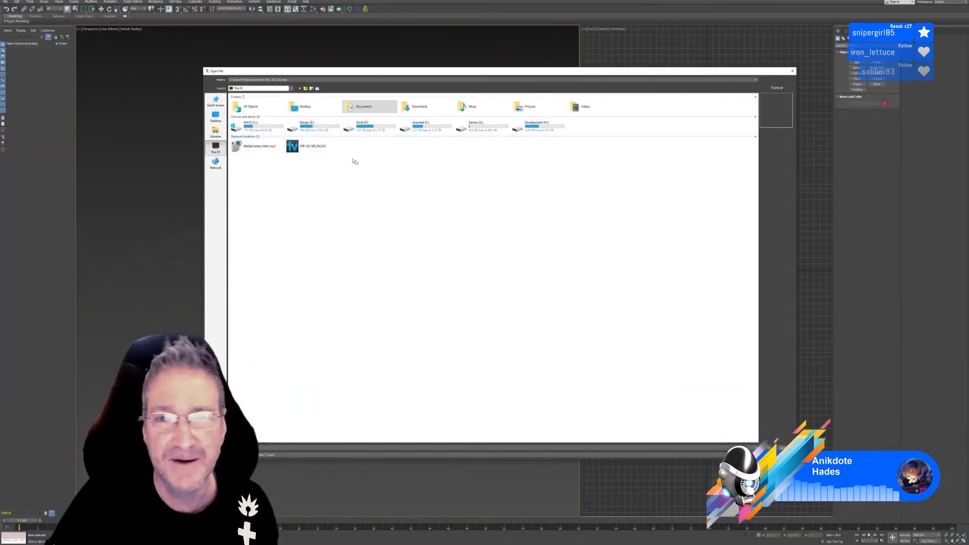
double_click(361, 125)
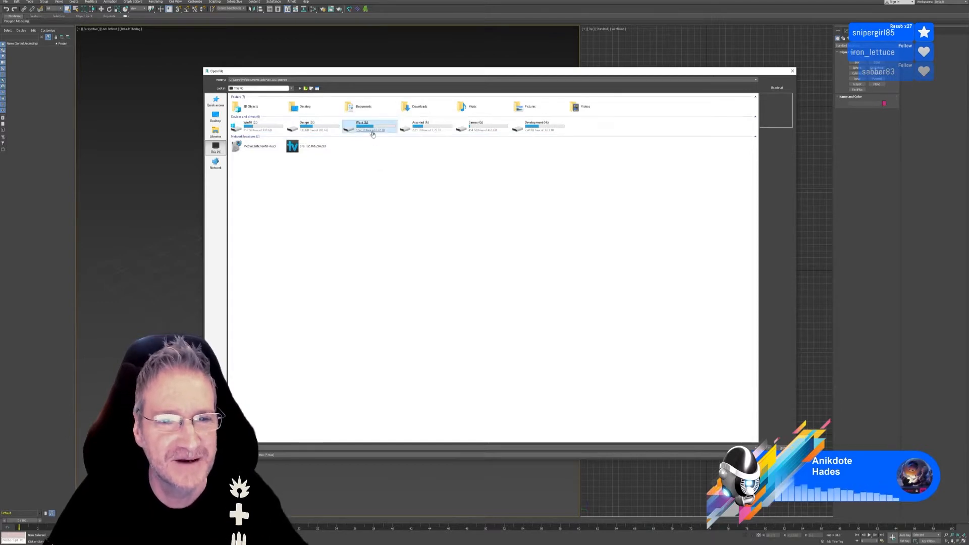
double_click(589, 154)
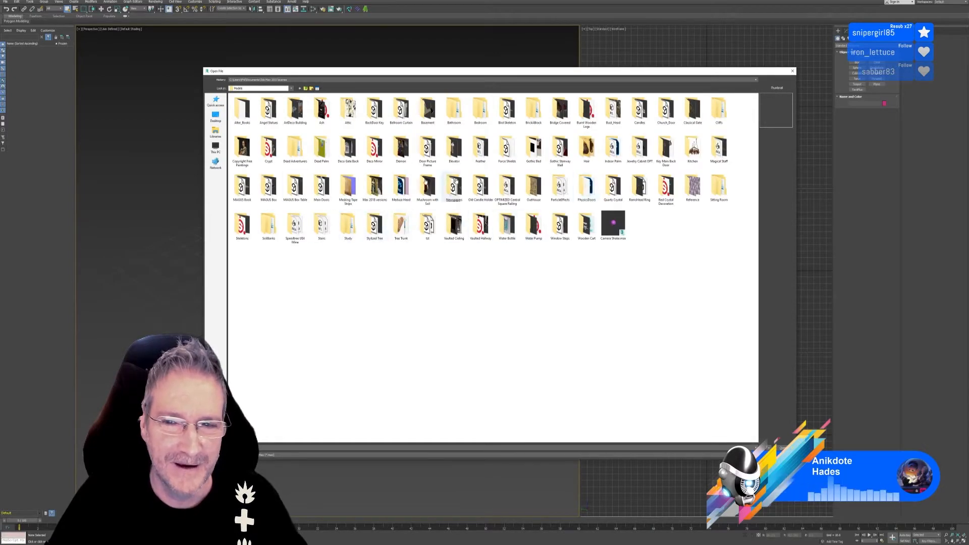
double_click(691, 148)
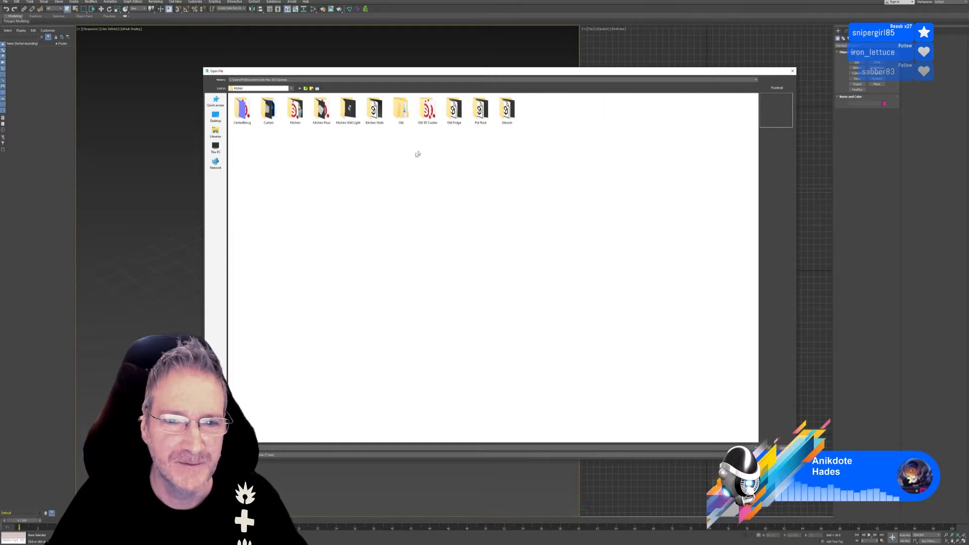
double_click(454, 109)
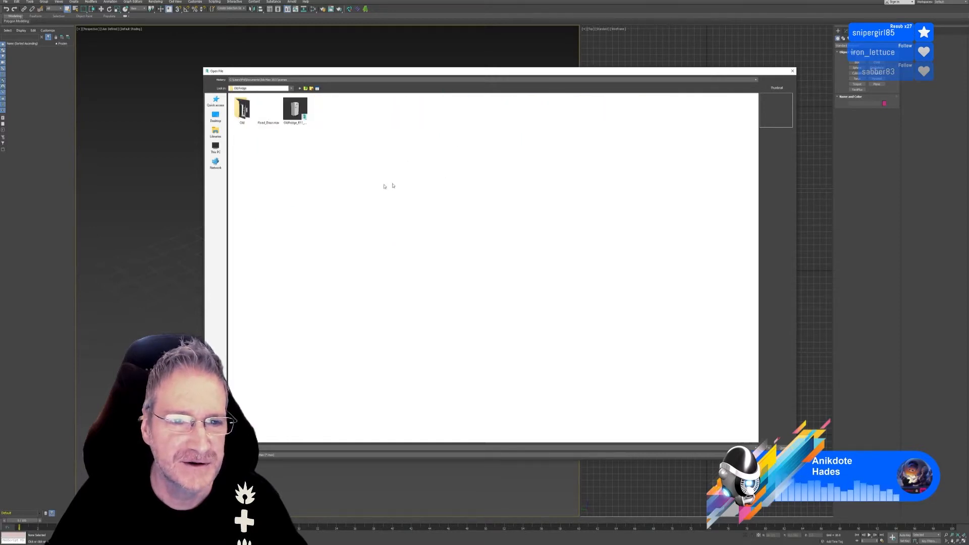
click(297, 114)
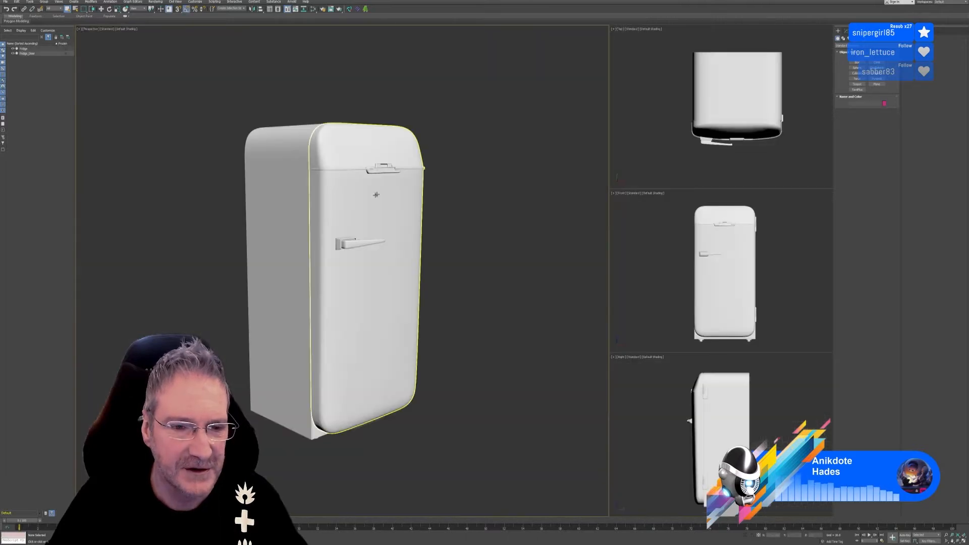
Isolate the fridge body without its door and examine the shelves and interior handle.
click(300, 170)
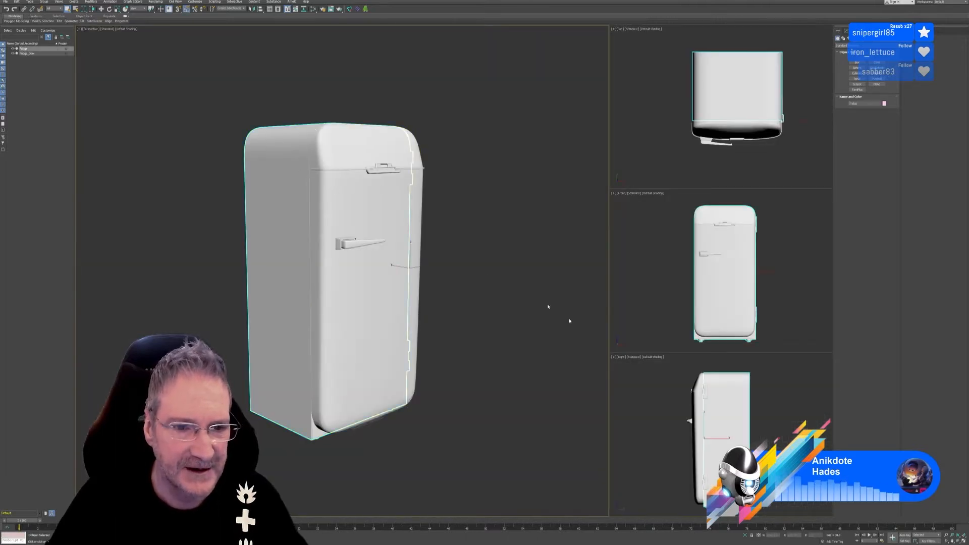
click(744, 535)
alt+middle_drag(461, 315, 434, 305)
scroll(451, 298, down, 4)
alt+middle_drag(472, 274, 456, 257)
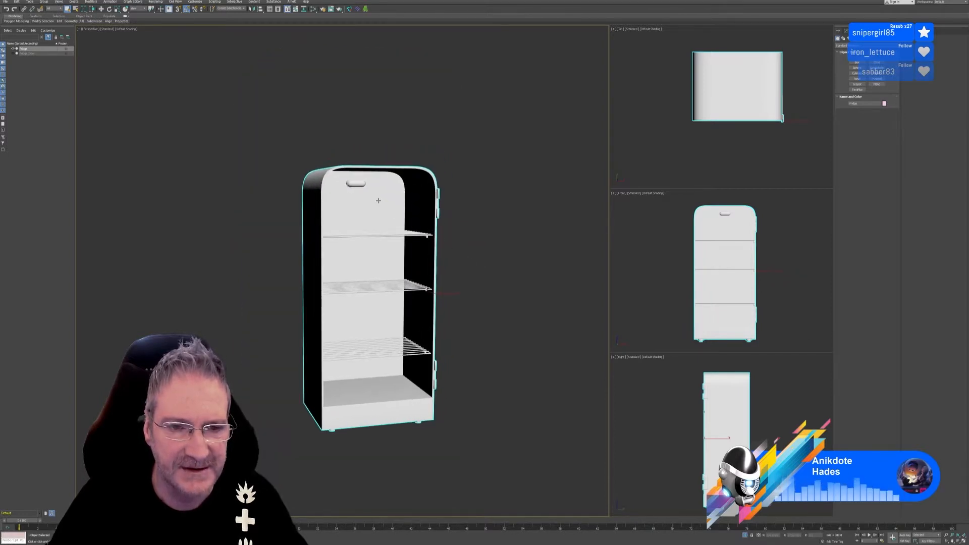
Open the Slate Material Editor beside the model and select the interior pill-shaped piece at the top of the fridge body as an element.
click(313, 9)
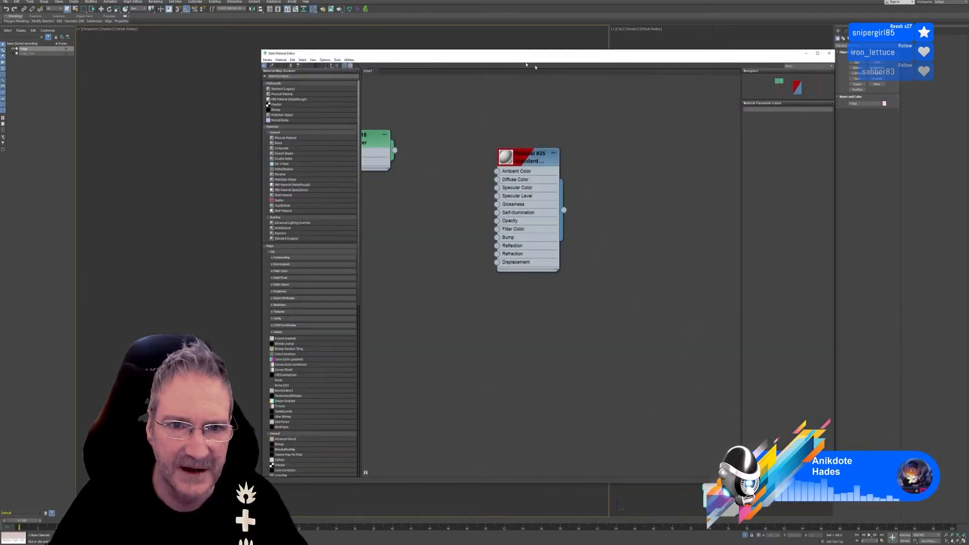
drag(525, 64, 603, 67)
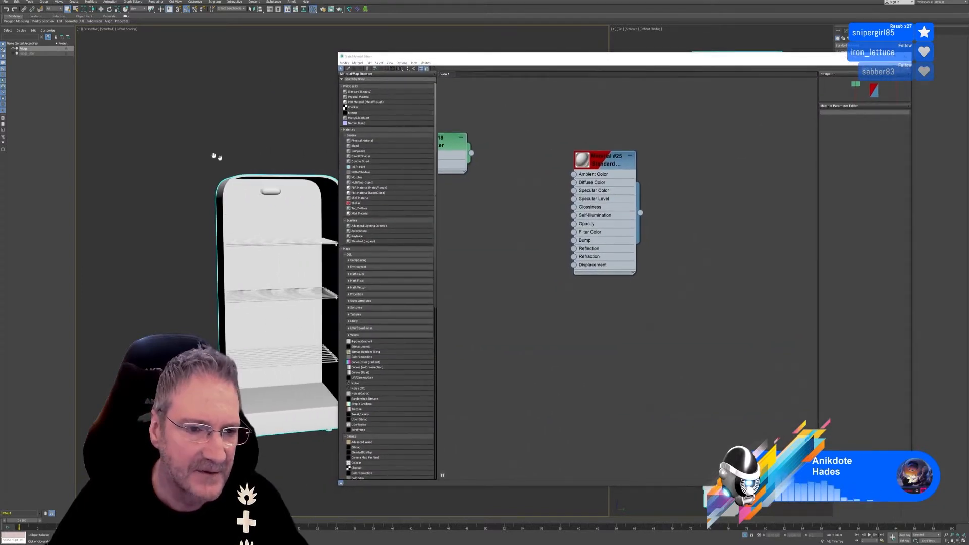
scroll(260, 190, up, 5)
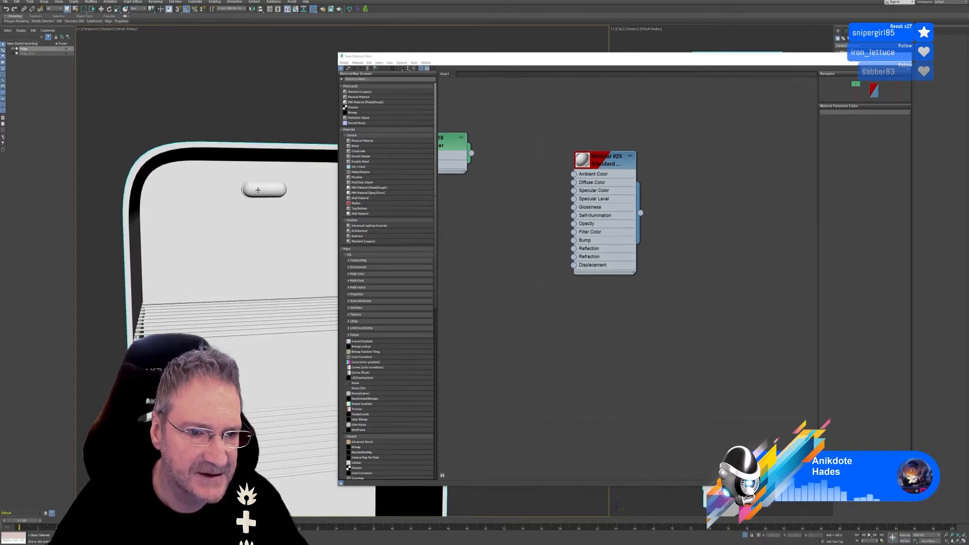
drag(678, 62, 595, 37)
scroll(566, 143, down, 2)
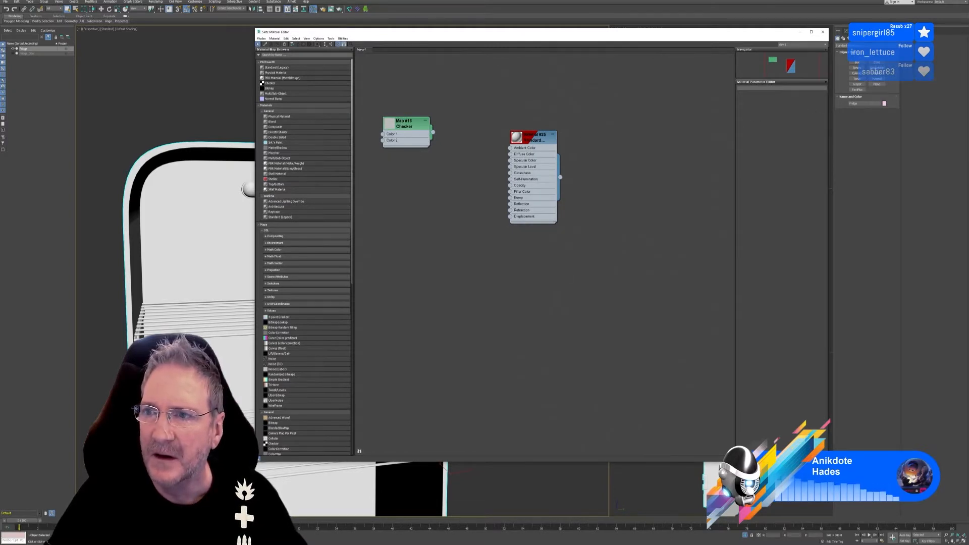
click(847, 32)
click(878, 221)
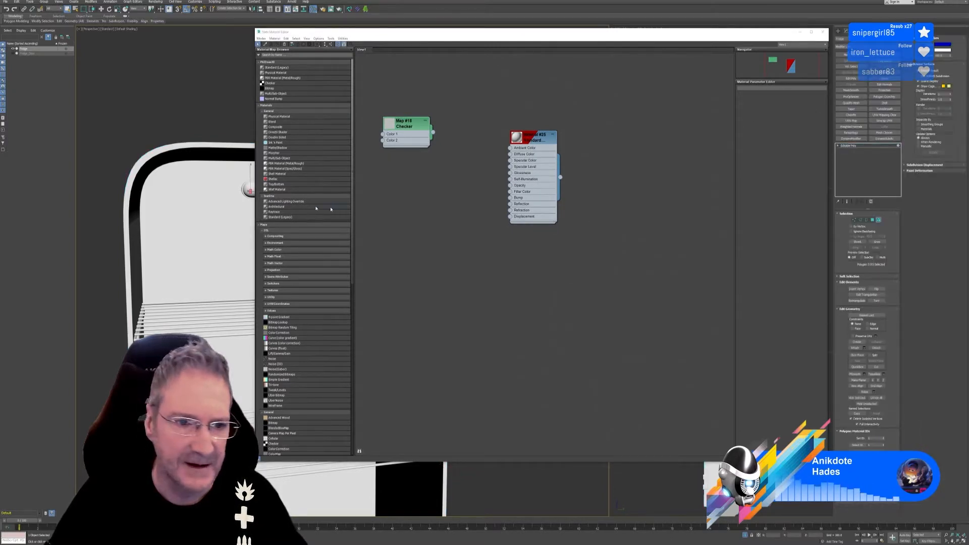
middle_drag(228, 199, 171, 210)
middle_drag(447, 158, 453, 152)
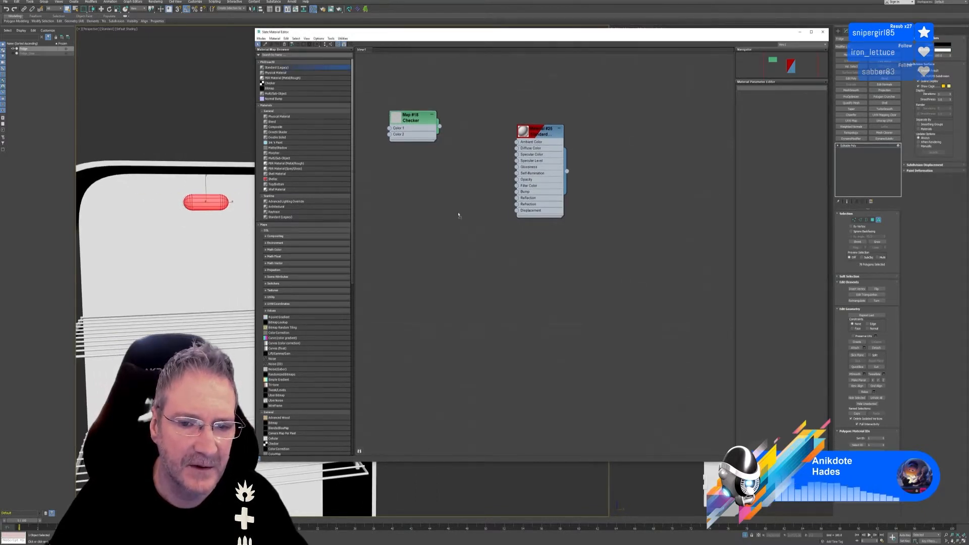
Create a Standard (Legacy) material and set its ambient and diffuse colour to light blue.
drag(458, 215, 469, 277)
double_click(495, 286)
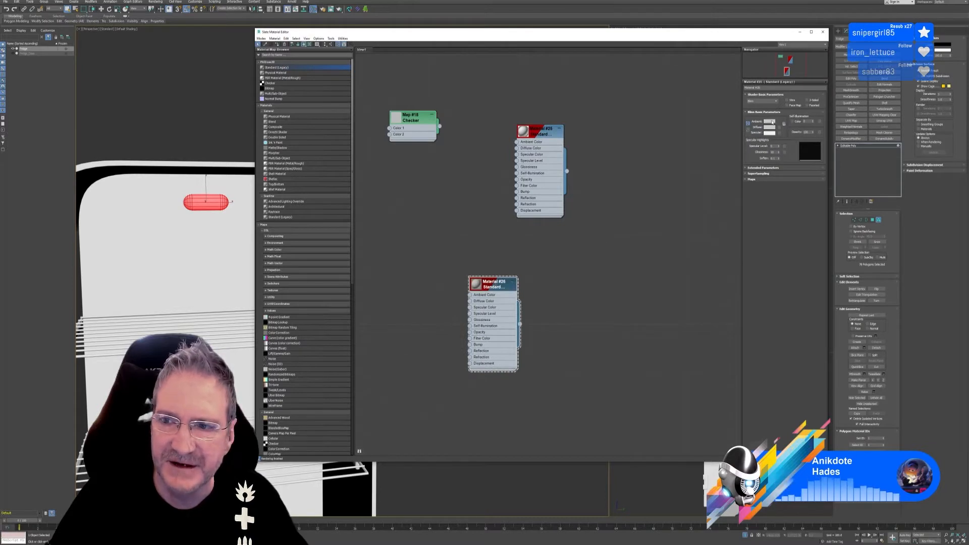
click(770, 122)
drag(126, 38, 125, 34)
click(186, 73)
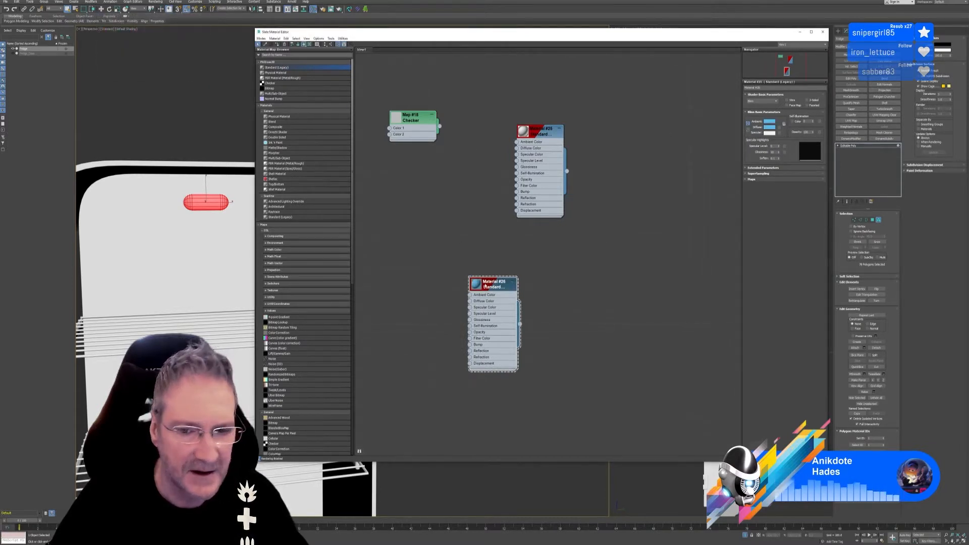
Assign the light blue material to the selected interior element, dismiss the material editor, and leave element editing to check the whole fridge.
right_click(489, 289)
click(502, 298)
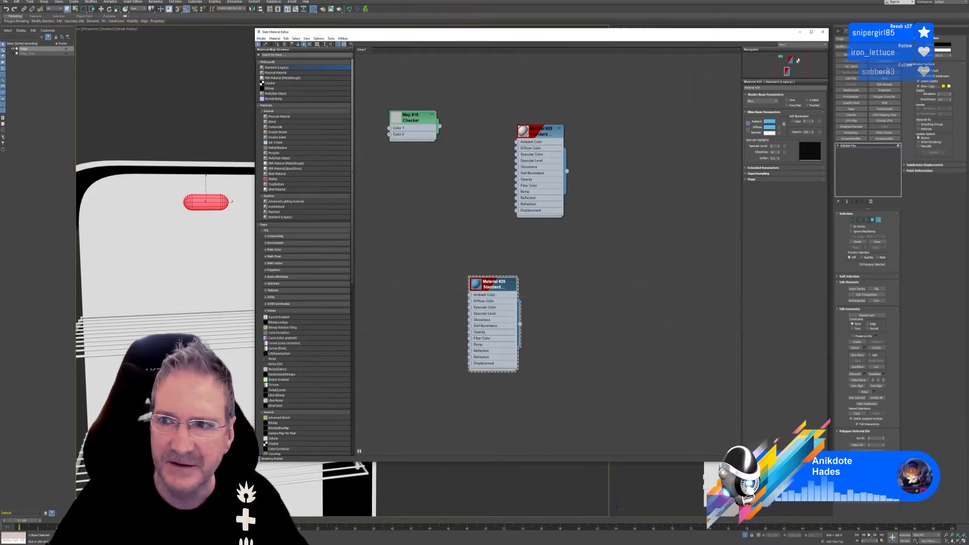
click(822, 32)
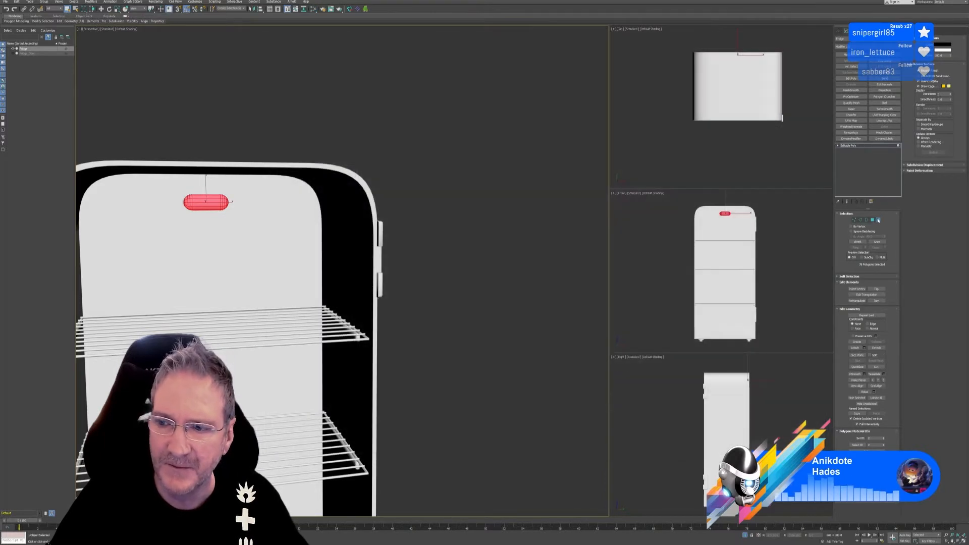
click(878, 220)
middle_drag(387, 167, 462, 107)
scroll(490, 153, down, 3)
scroll(478, 129, down, 3)
middle_drag(464, 141, 425, 184)
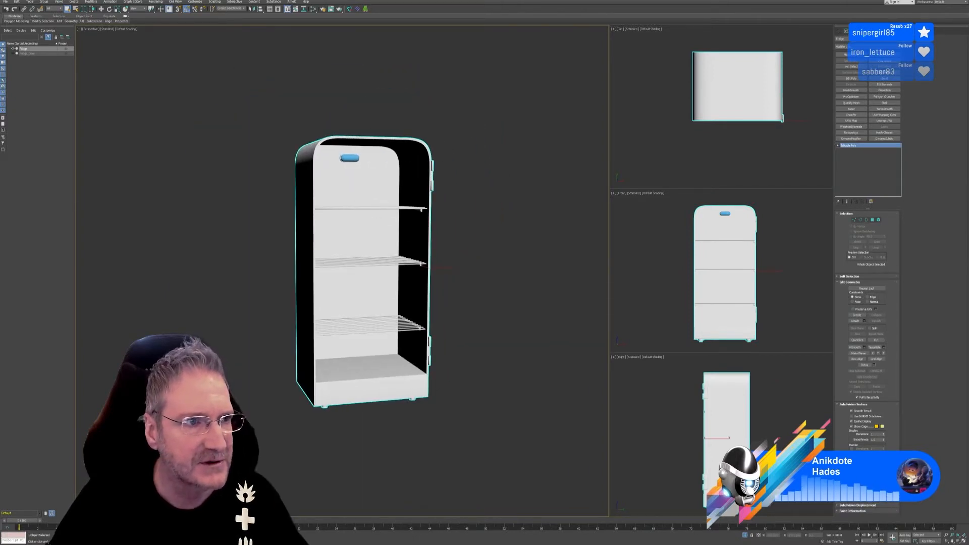
Export the fridge model as FBX, overwriting FridgeBody.fbx in the kitchen's Old Fridge folder, keeping the current export settings.
click(5, 1)
mouse_move(30, 78)
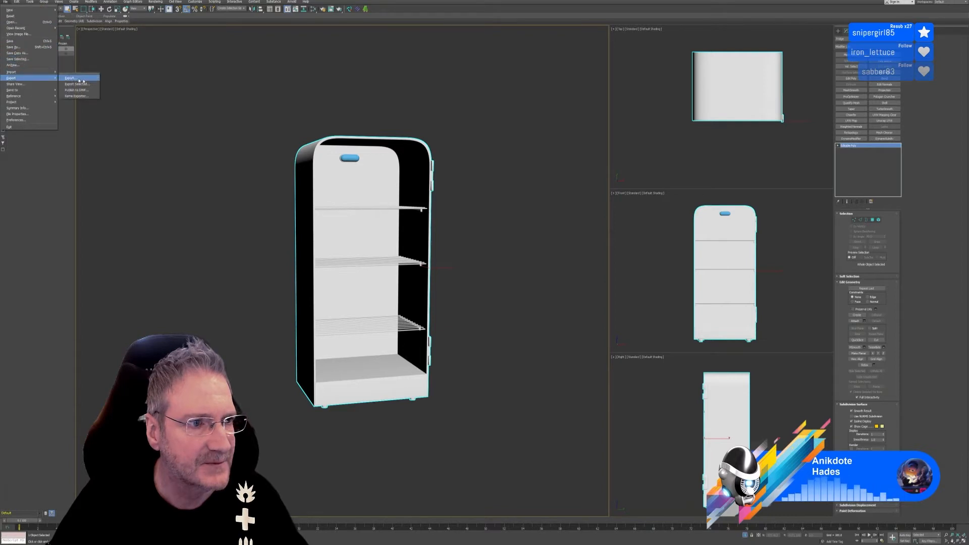
click(79, 79)
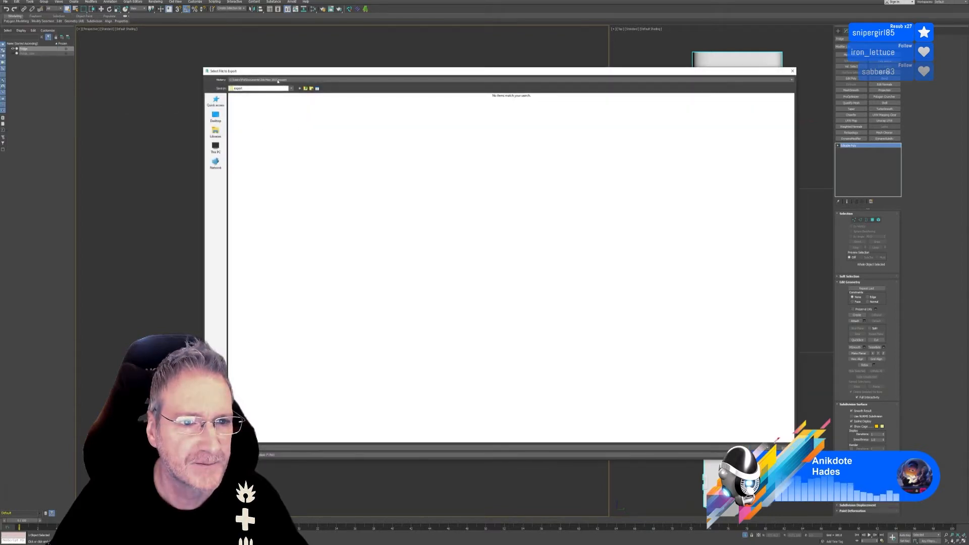
click(277, 81)
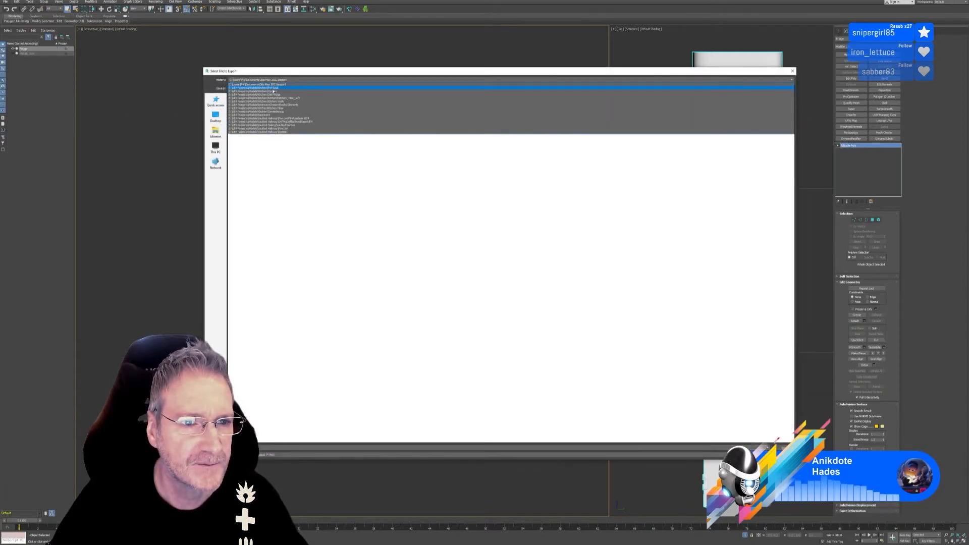
click(272, 90)
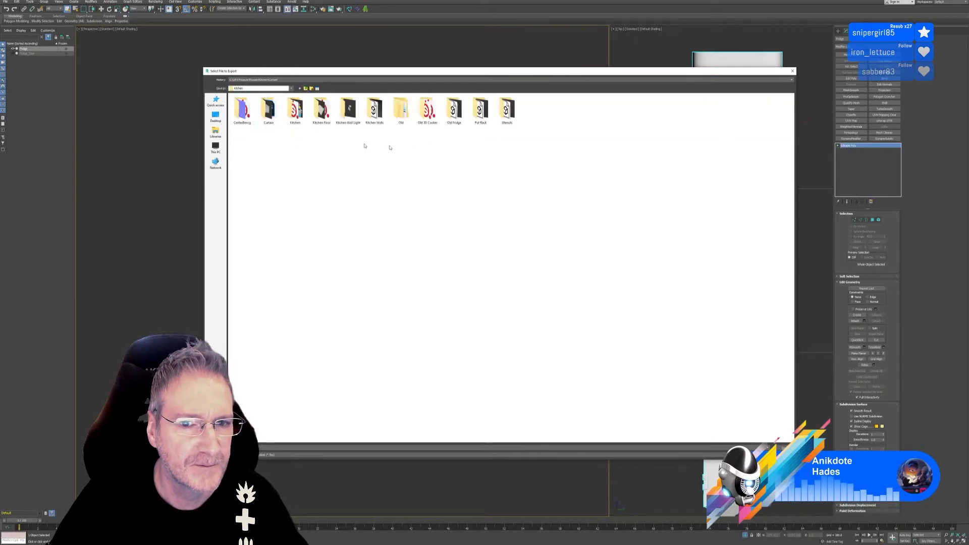
double_click(454, 109)
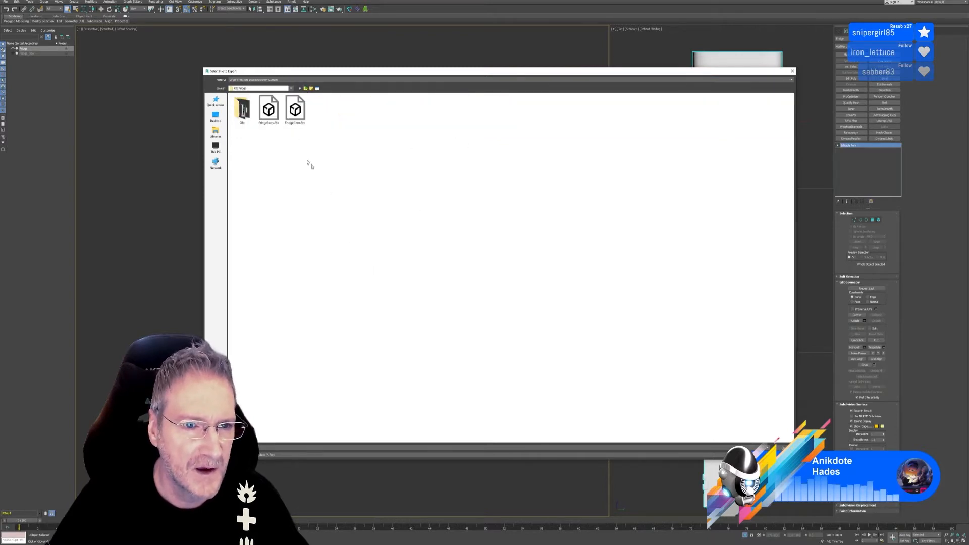
click(268, 111)
double_click(268, 111)
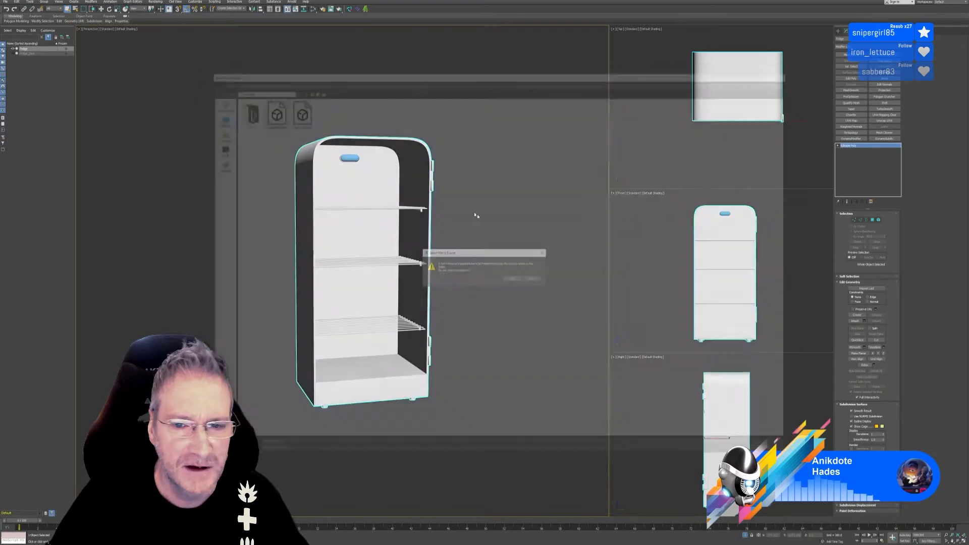
click(511, 277)
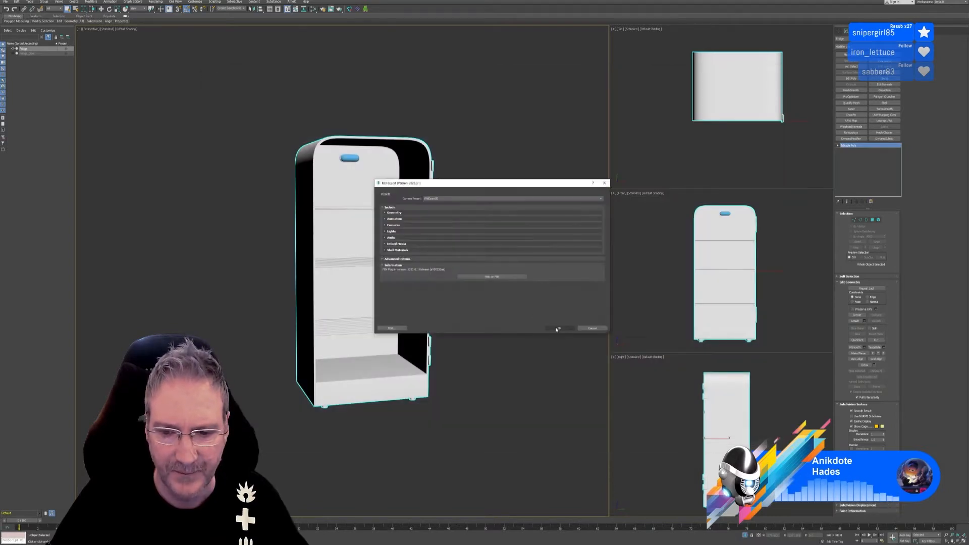
click(557, 328)
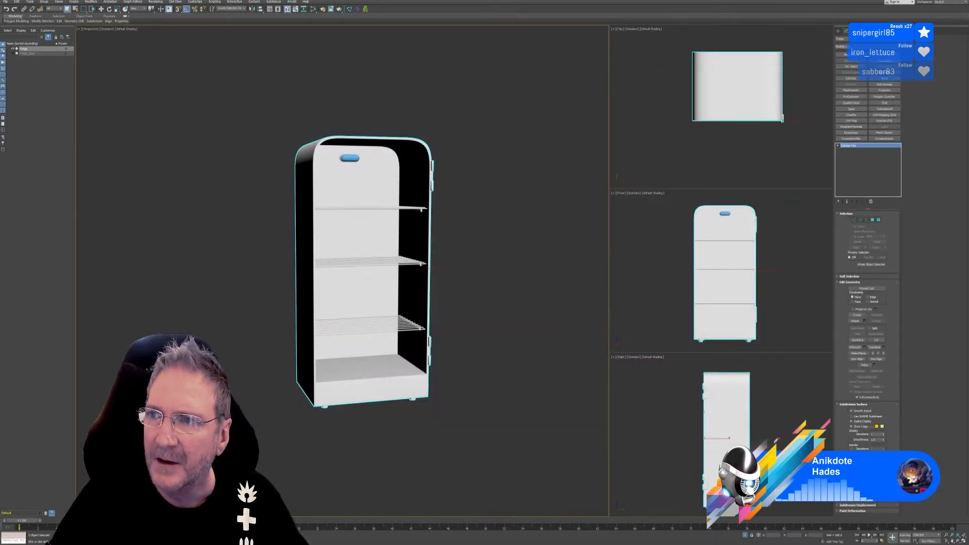
Switch to Unreal Editor and reimport the FridgeBody static mesh, resolving the material conflict with Reset To FBX.
click(939, 1)
click(328, 544)
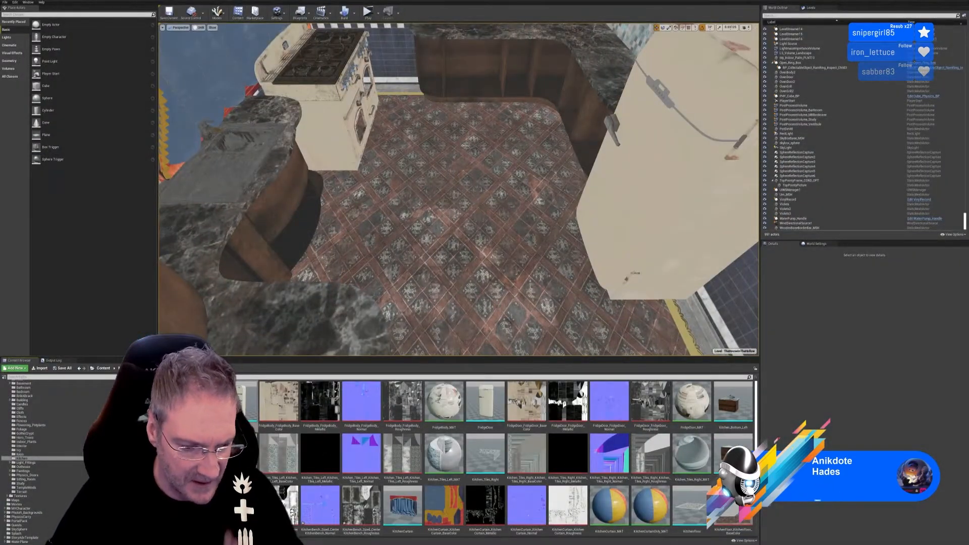
right_click(238, 393)
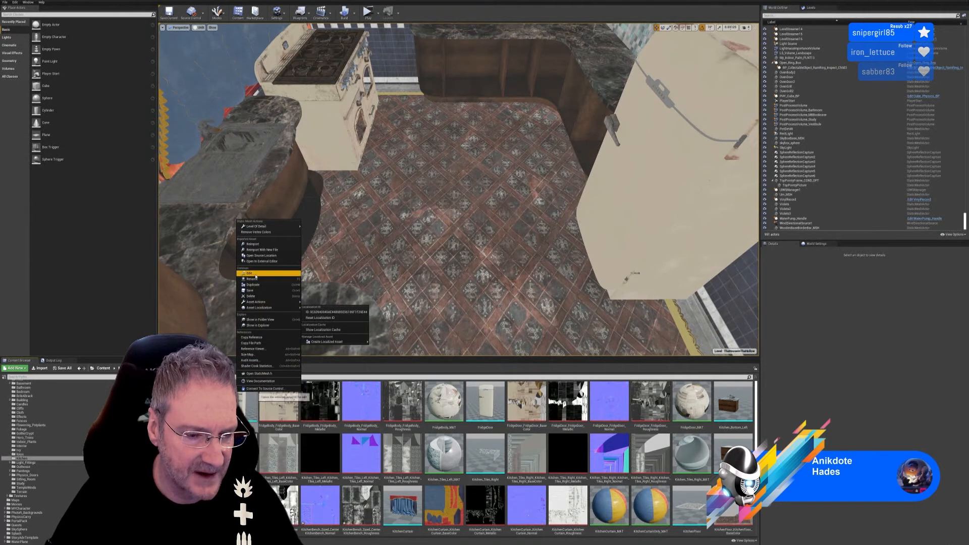
click(259, 244)
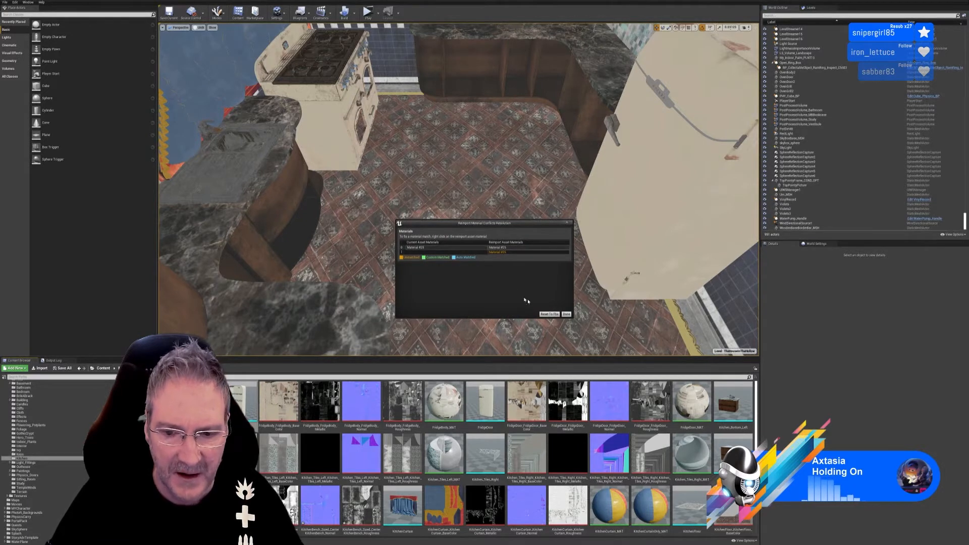
click(549, 314)
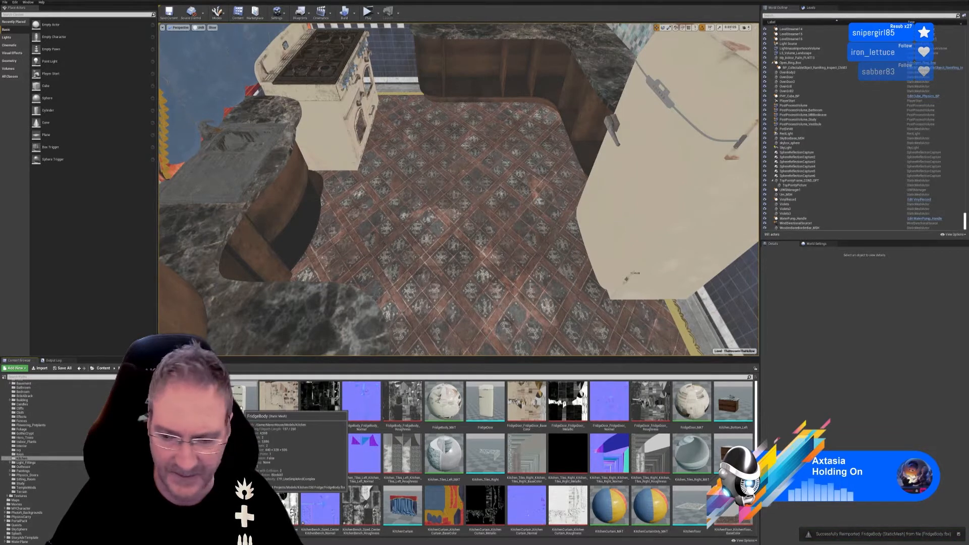
Open the FridgeBody static mesh and search the project's Materials folder for "light".
double_click(241, 404)
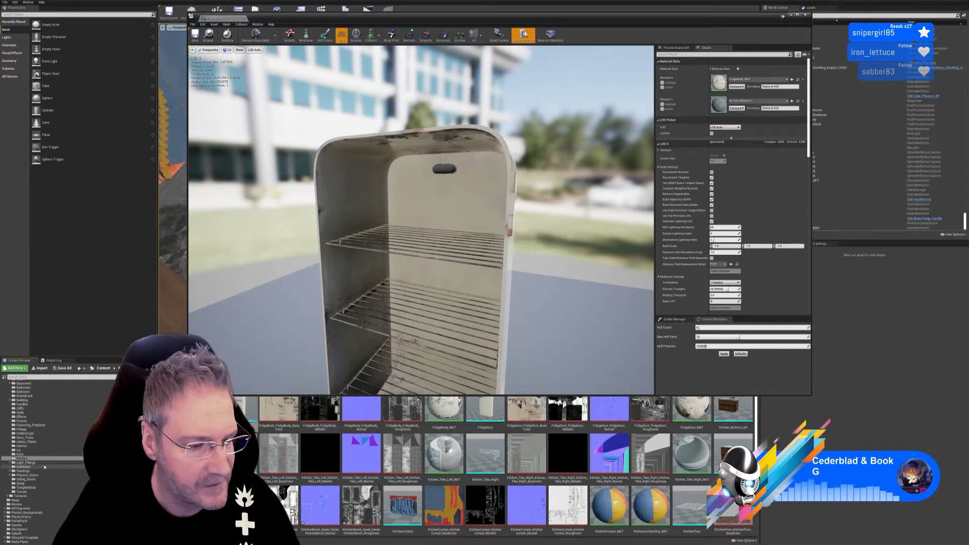
scroll(38, 455, up, 1)
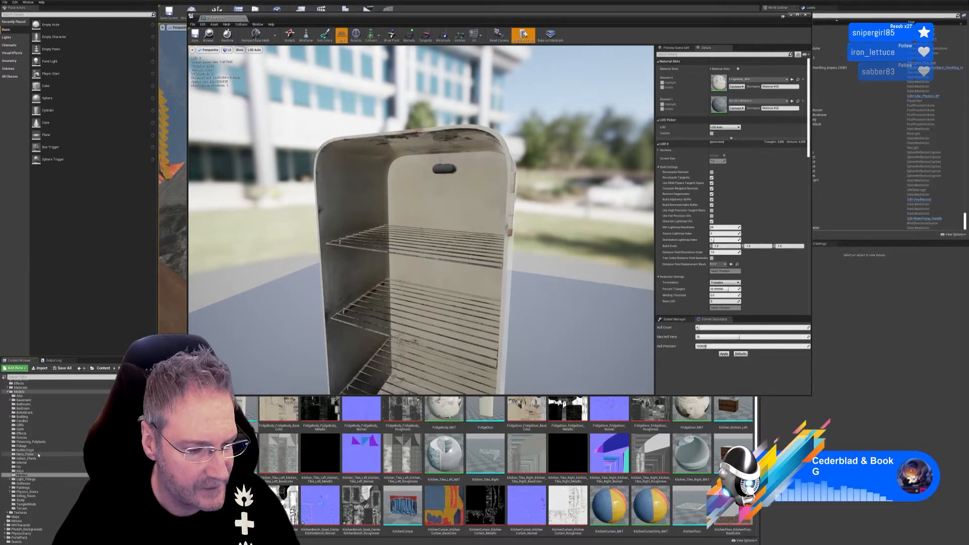
scroll(38, 455, up, 1)
click(9, 395)
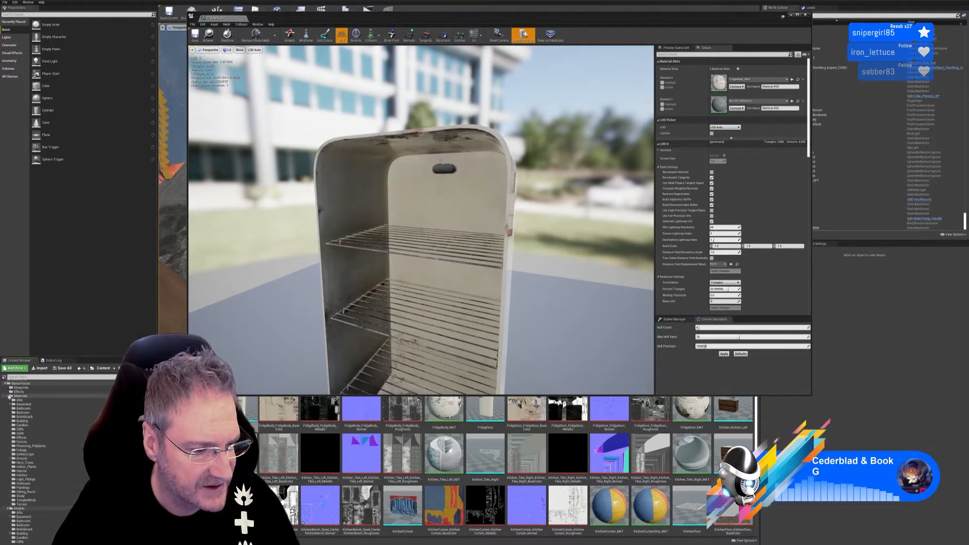
click(29, 396)
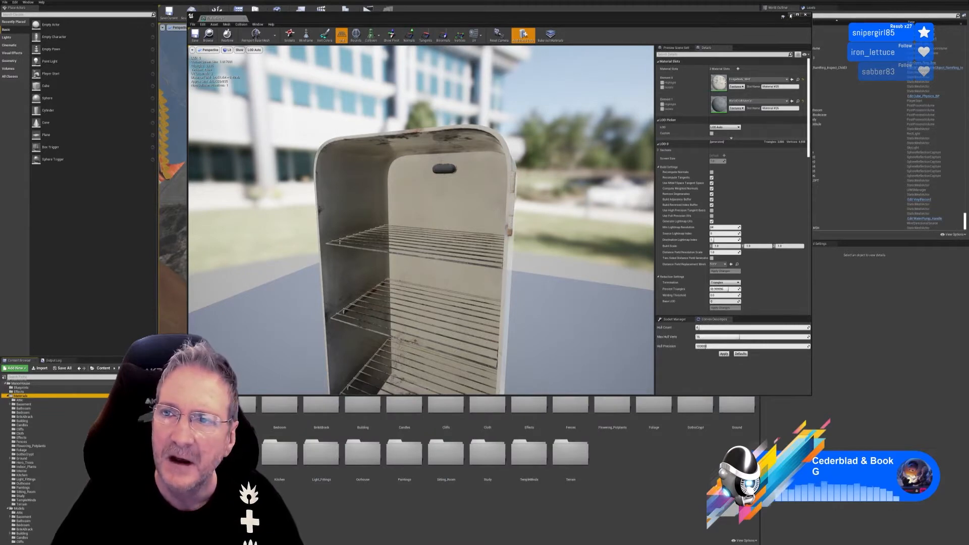
click(805, 15)
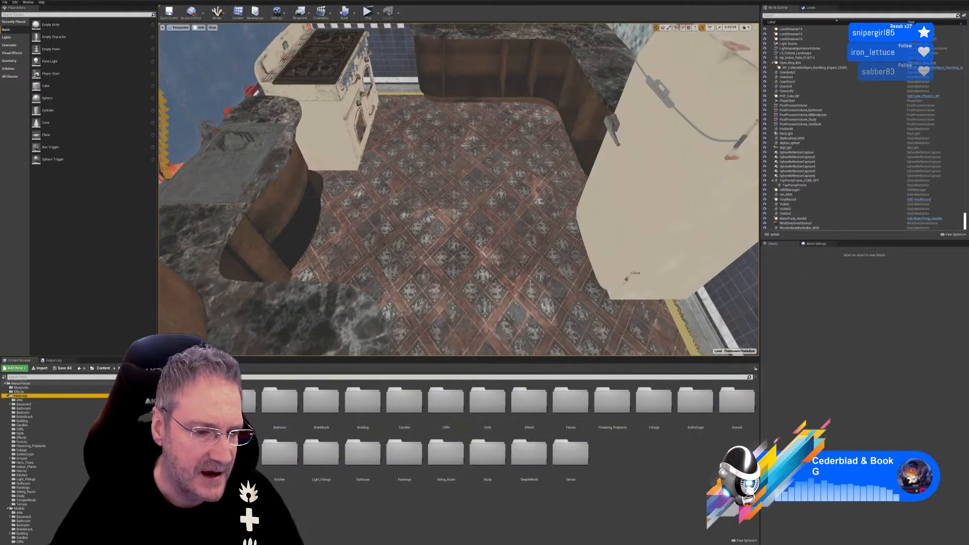
click(224, 377)
text(l)
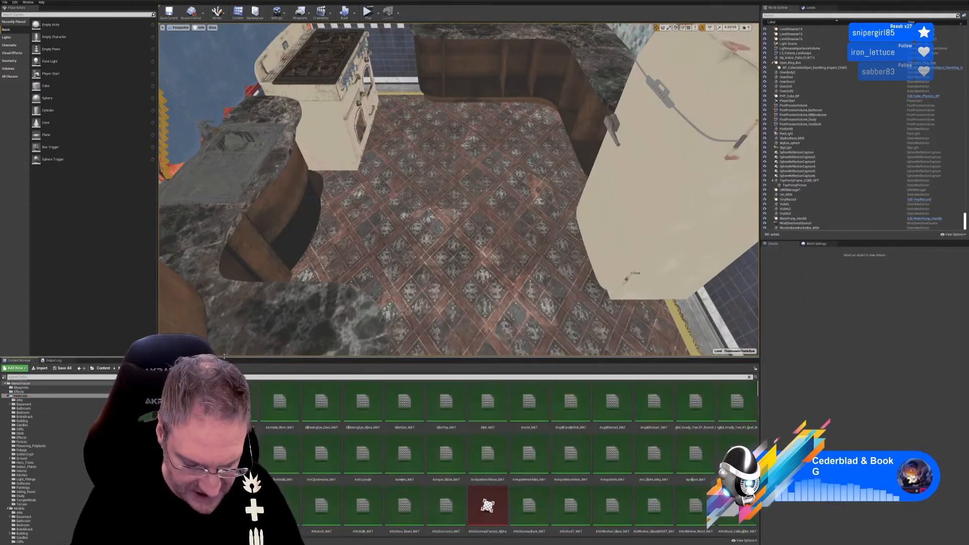
text(ight)
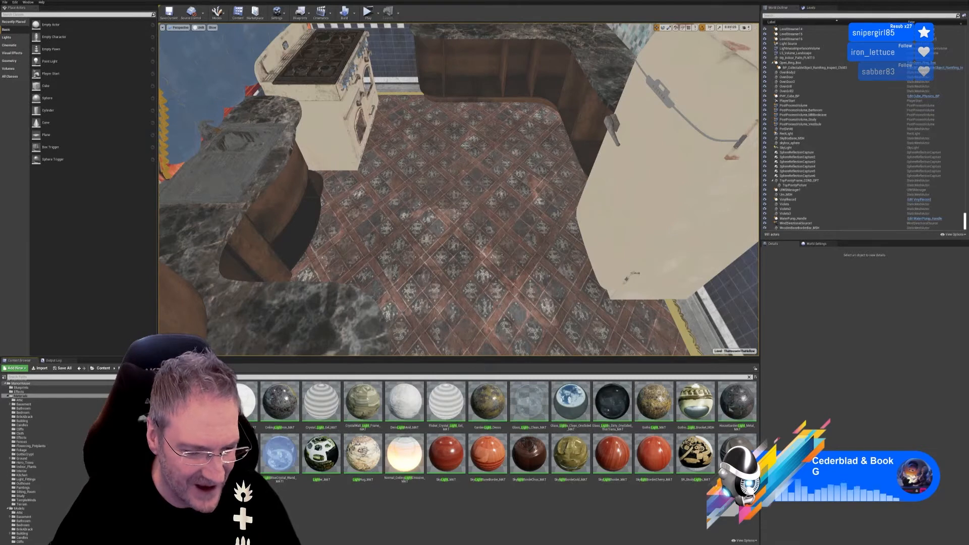
Assign Normal_CeilingLightEmissive_MAT to the fridge body's second material slot and check the glowing interior light.
key(alt+Tab)
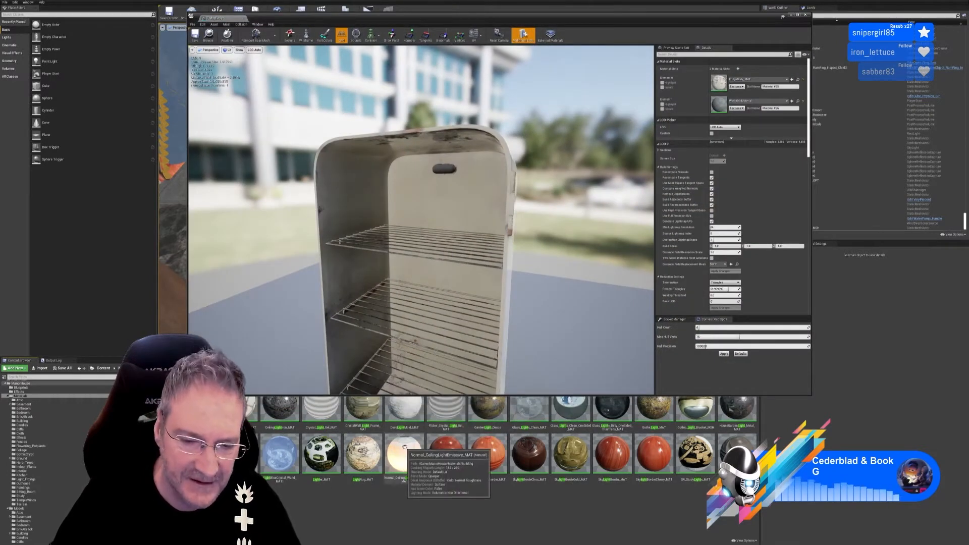
drag(404, 454, 719, 106)
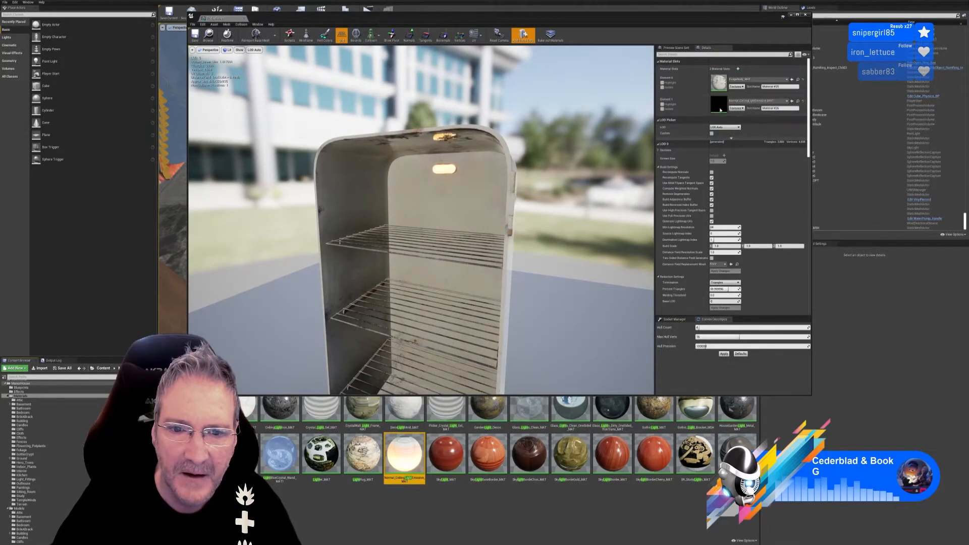
right_drag(420, 220, 397, 203)
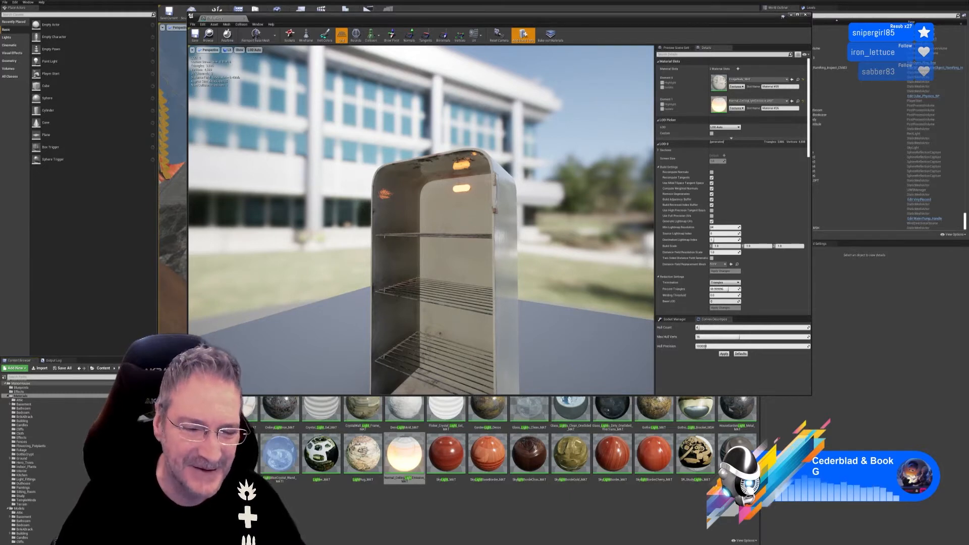
drag(441, 209, 427, 234)
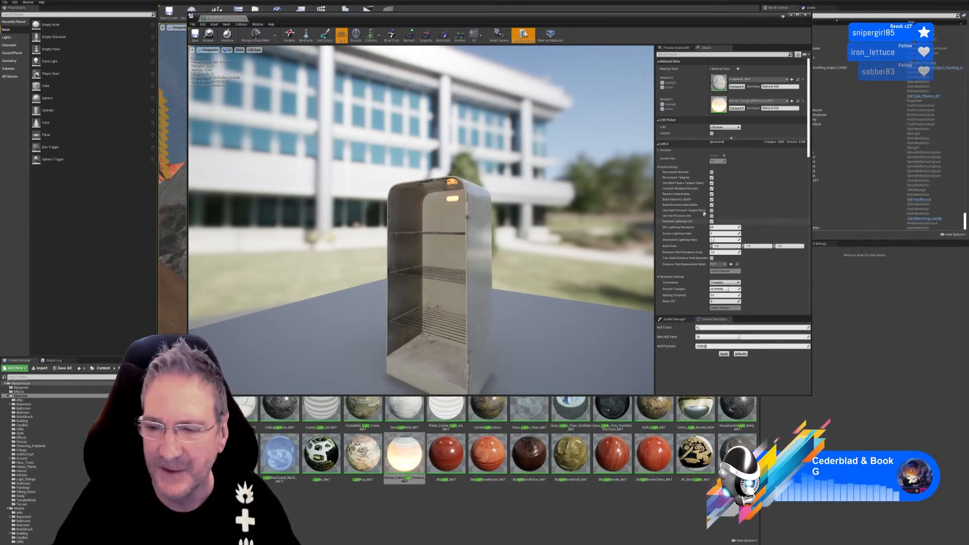
Enable custom LOD editing for the fridge body, set the number of LODs to 3 and apply the changes.
click(711, 135)
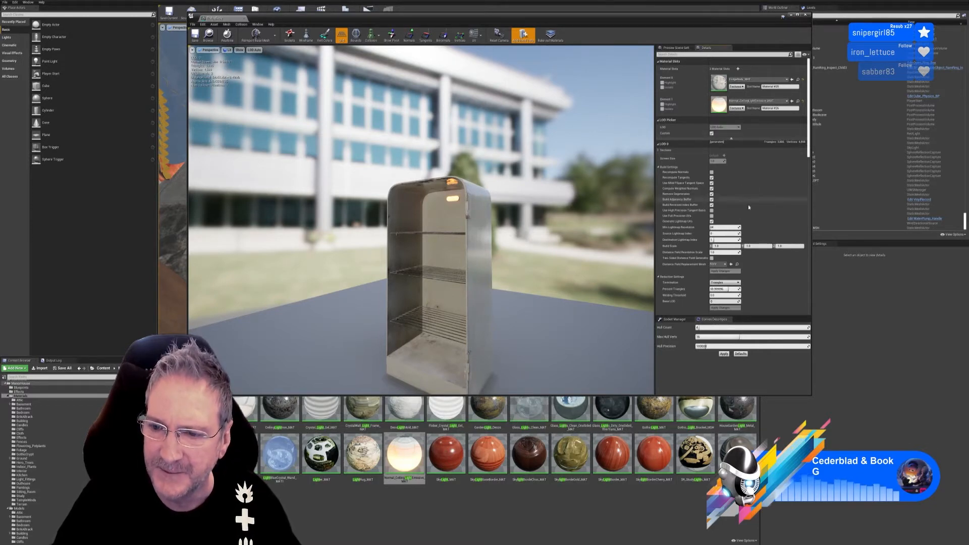
scroll(737, 269, down, 2)
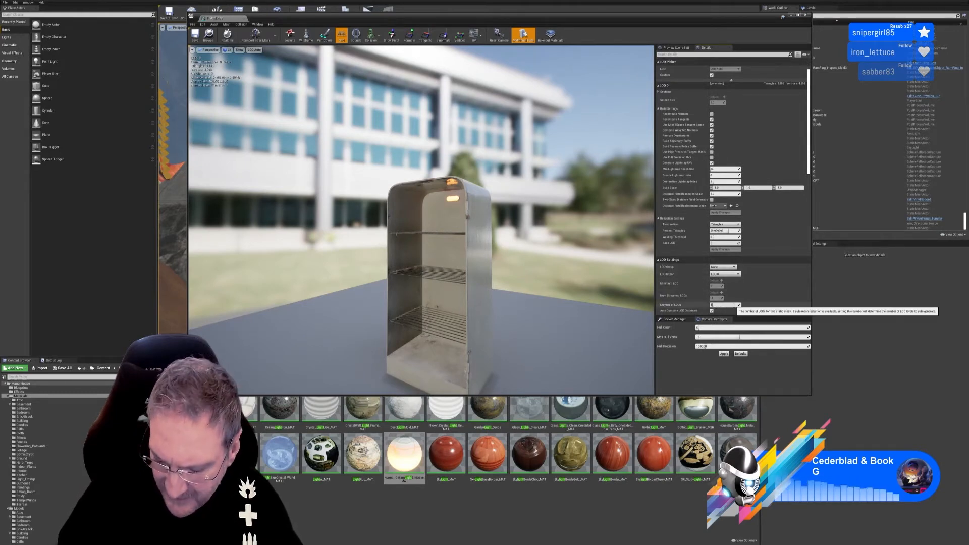
text(3)
key(Return)
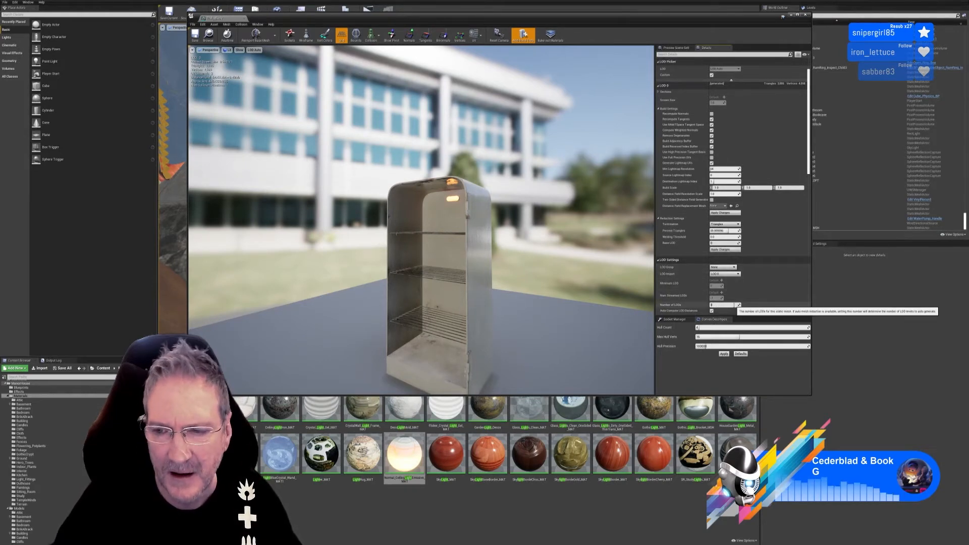
scroll(724, 304, down, 1)
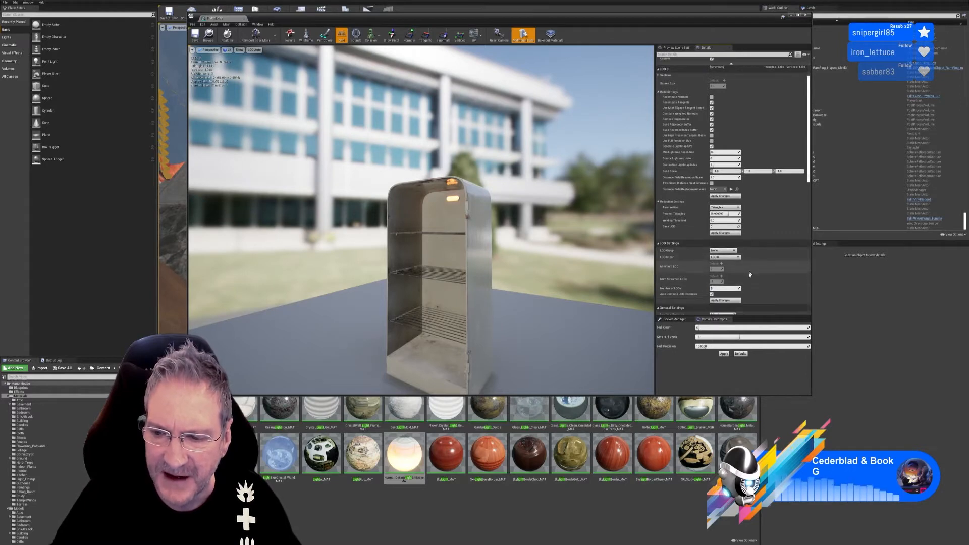
click(722, 301)
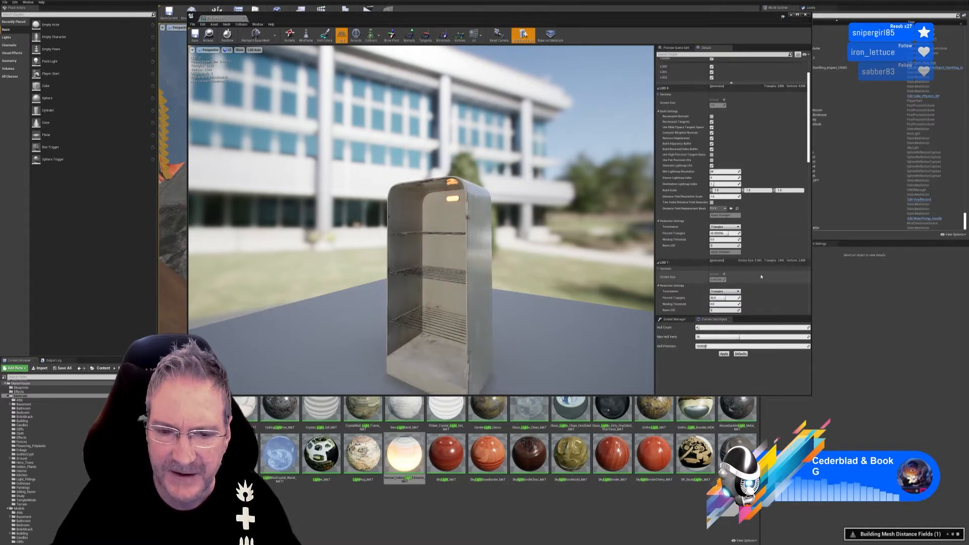
Turn off automatic LOD distance computation for the fridge body and set custom screen sizes for LOD 1 and LOD 2.
mouse_move(528, 268)
right_down()
mouse_move(549, 274)
mouse_move(532, 275)
right_up()
key(w)
scroll(781, 239, down, 2)
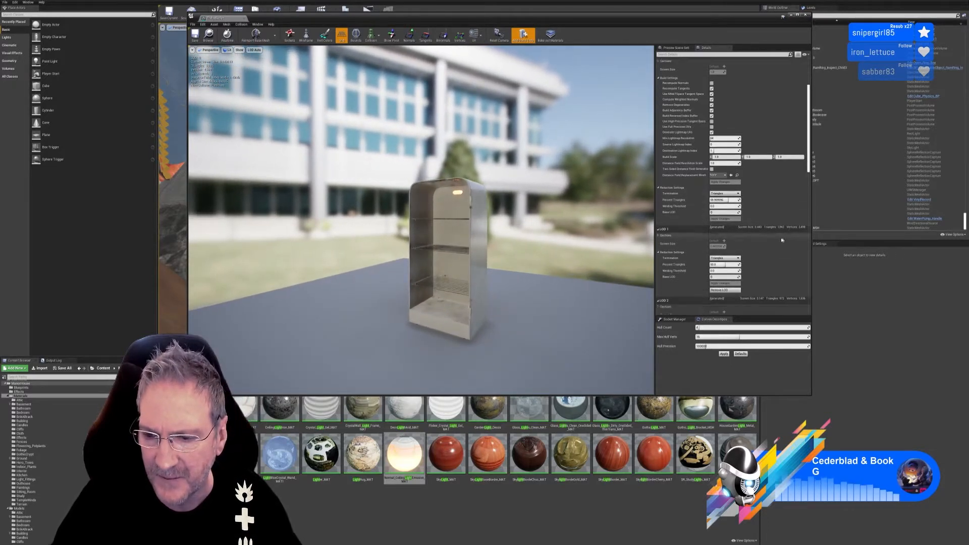
scroll(782, 240, down, 5)
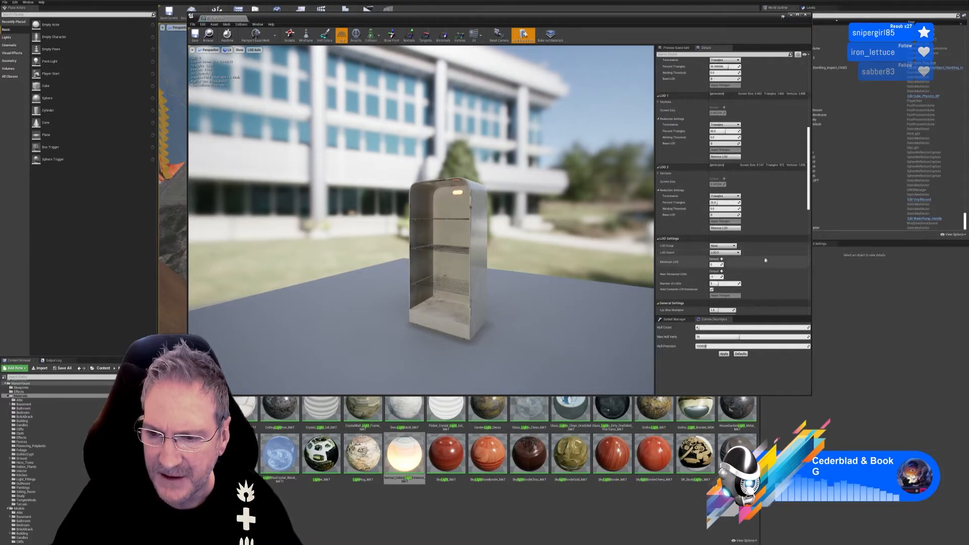
click(711, 290)
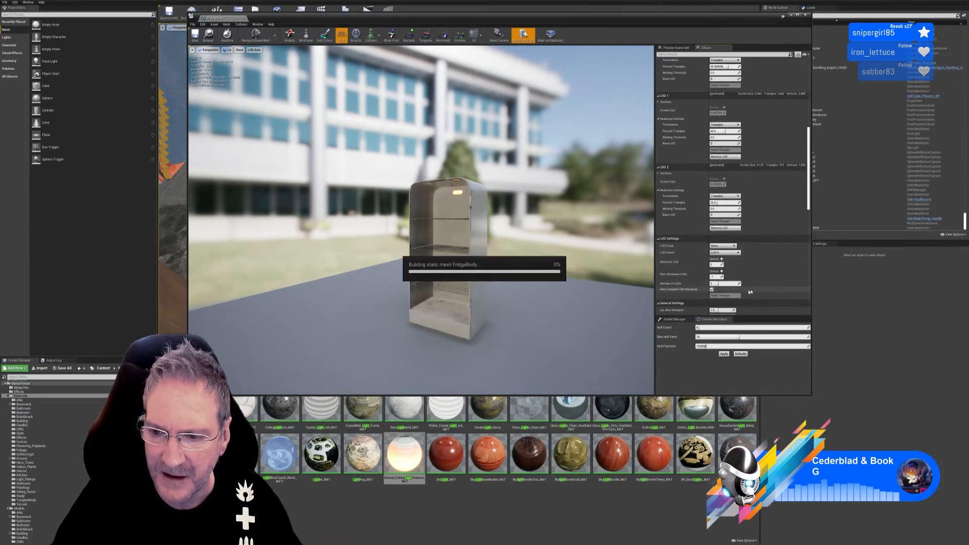
scroll(733, 180, up, 1)
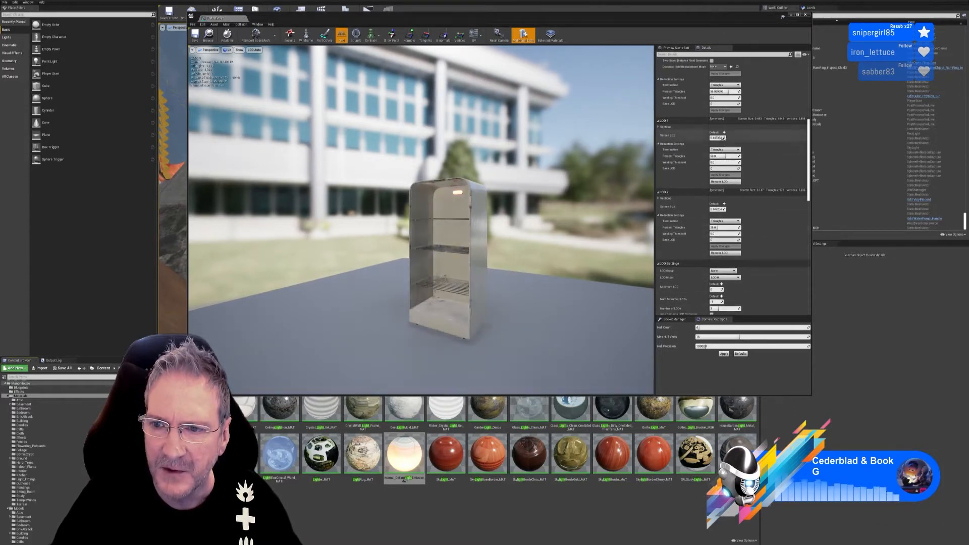
text(1)
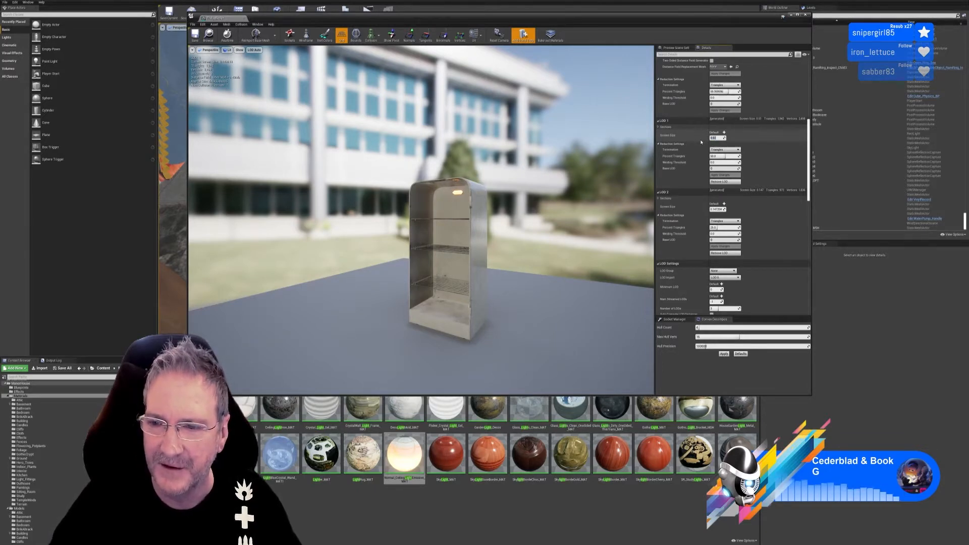
click(719, 209)
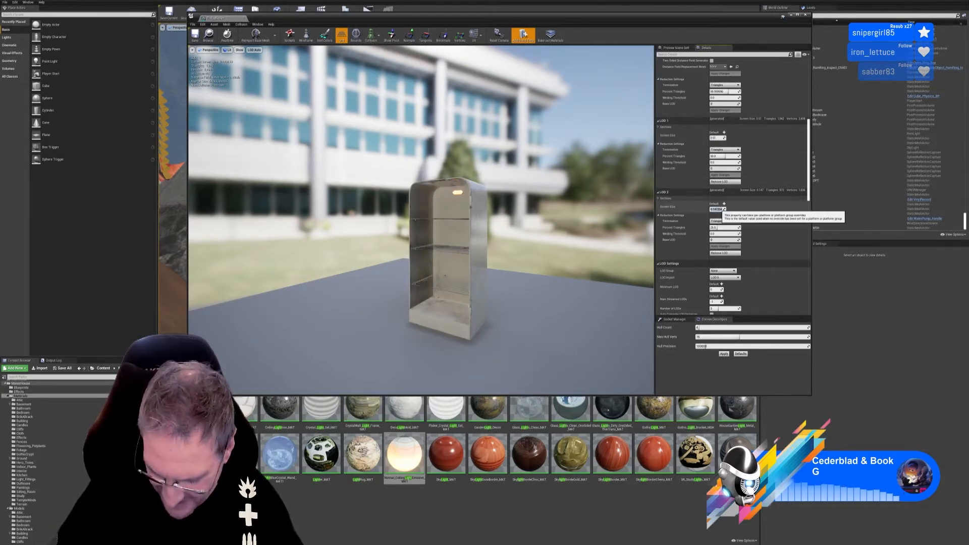
text(0.33)
key(Return)
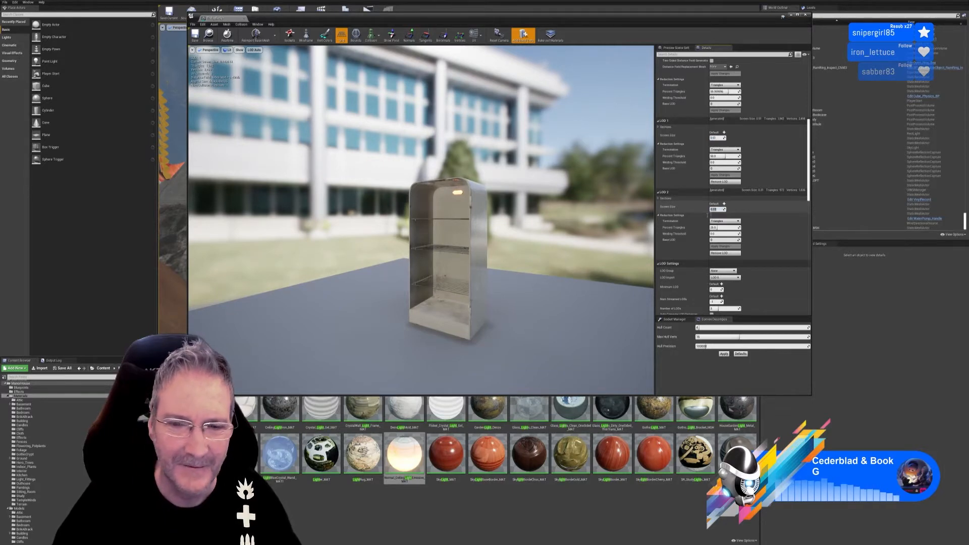
Display the fridge body's simple collision and select the hull surrounding the mesh.
drag(550, 227, 583, 247)
right_drag(583, 248, 570, 265)
right_drag(461, 265, 460, 240)
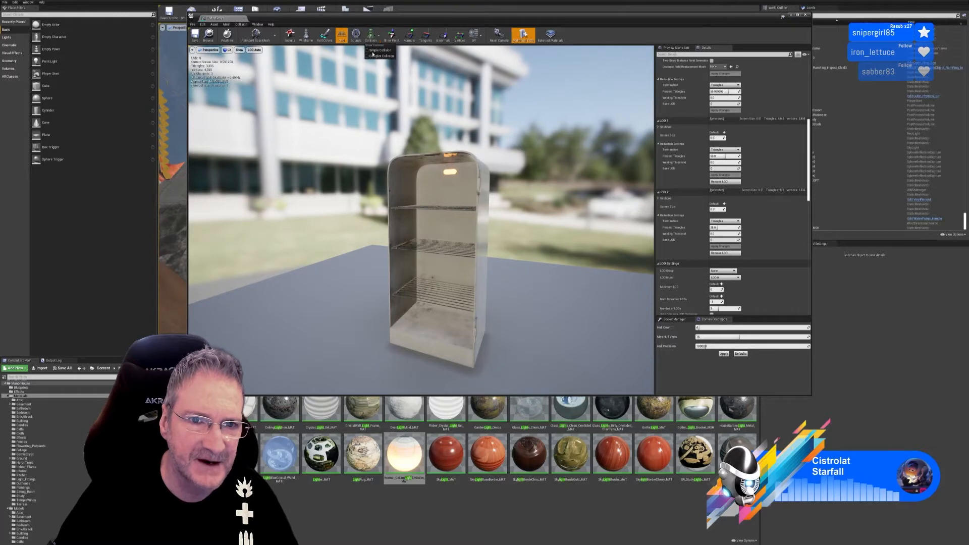
click(370, 35)
drag(508, 189, 476, 216)
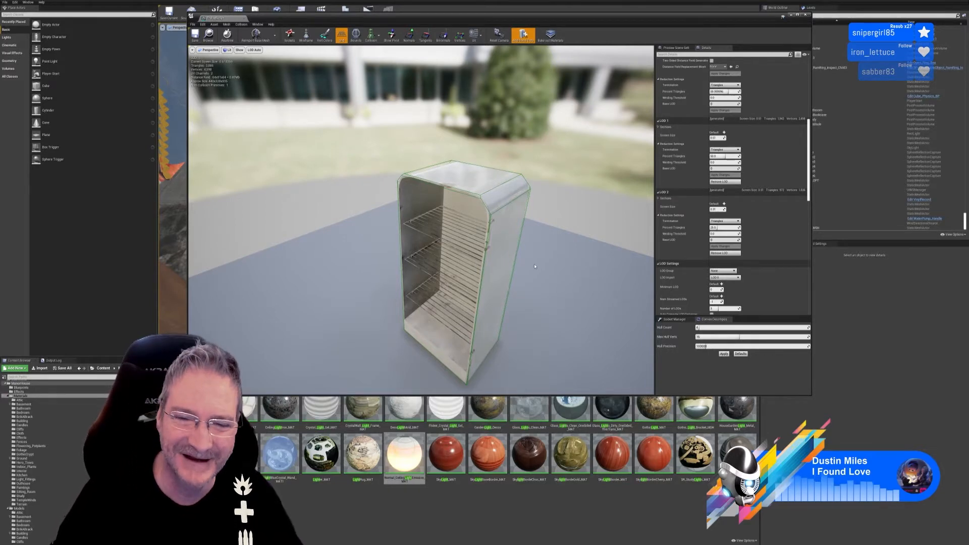
right_drag(534, 264, 520, 278)
key(d)
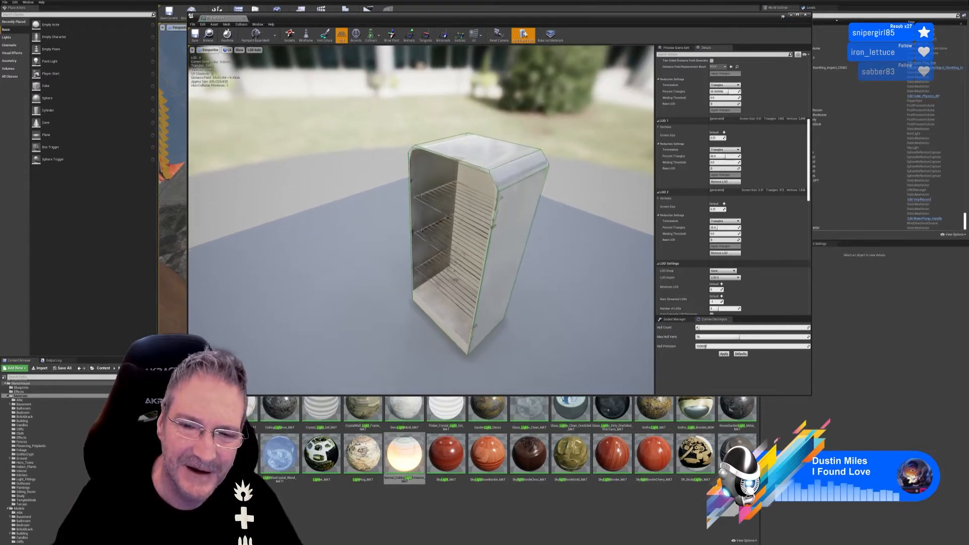
key(w)
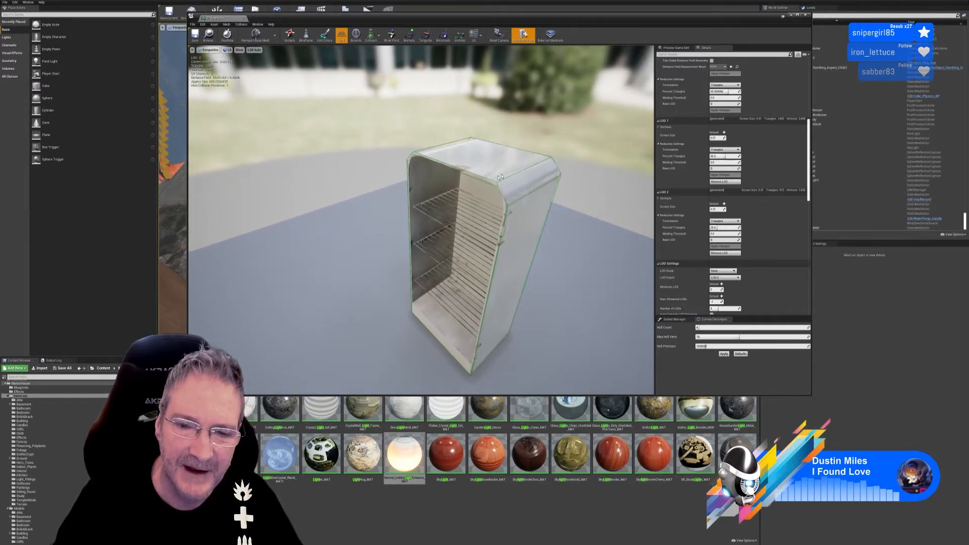
right_drag(510, 182, 513, 179)
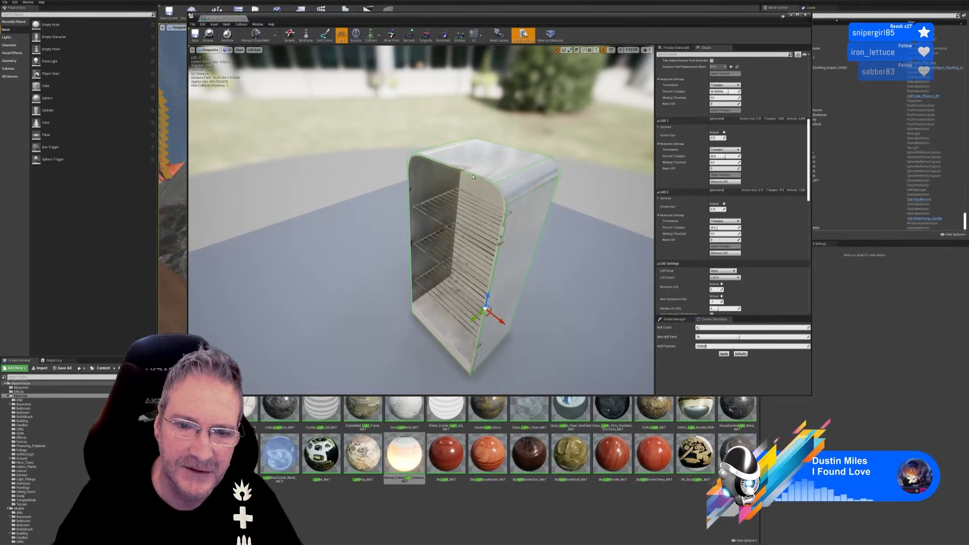
Flatten the selected collision hull along the fridge's depth into a thin slab and move it against the back panel.
key(a)
right_drag(473, 177, 544, 169)
key(w)
key(a)
key(w)
key(e)
key(a)
key(q)
key(d)
key(q)
key(d)
key(q)
key(q)
key(e)
key(s)
key(d)
key(s)
key(s)
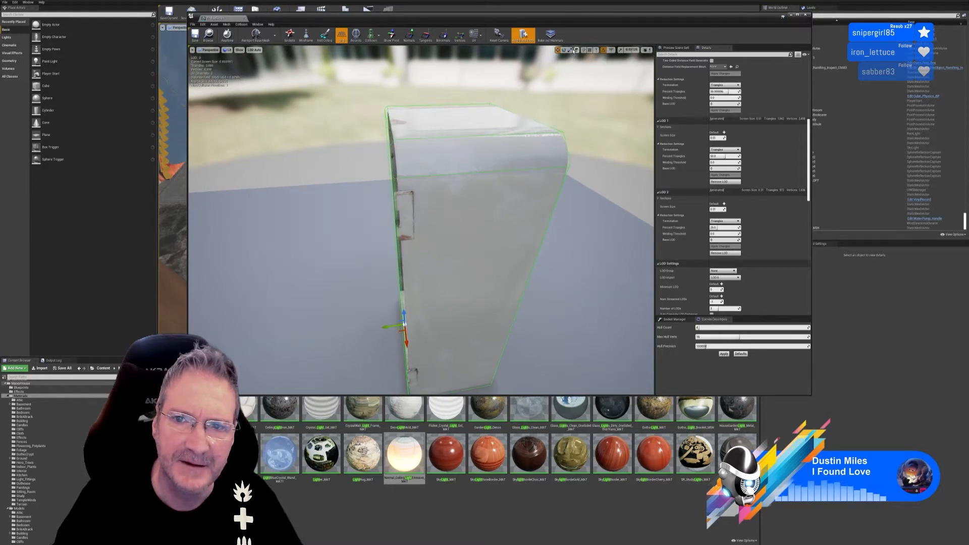
drag(388, 326, 392, 325)
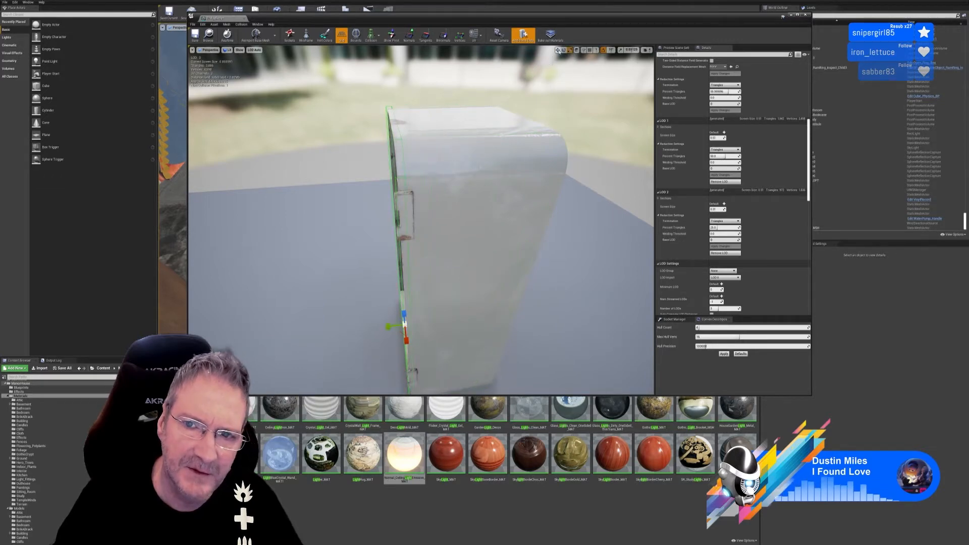
click(557, 50)
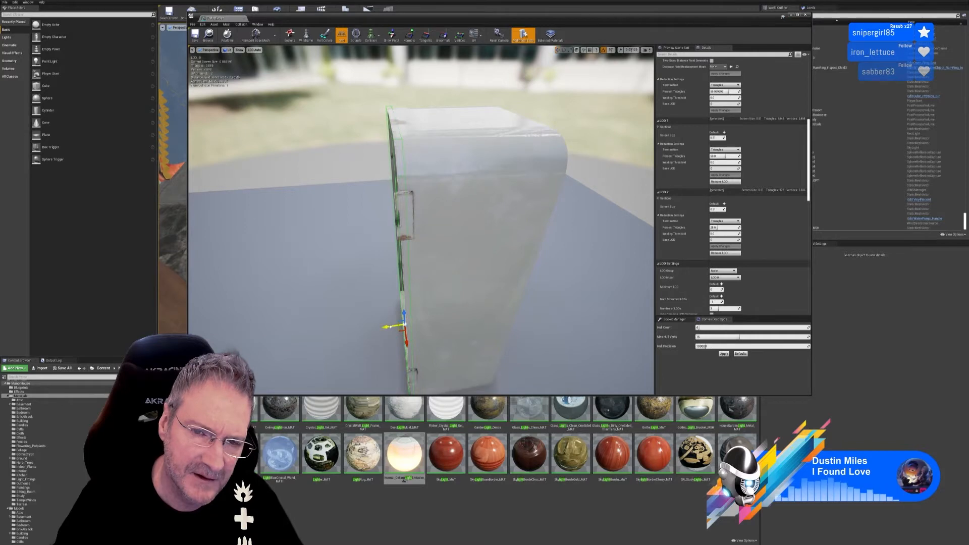
drag(391, 331, 490, 316)
right_drag(490, 316, 456, 275)
Add a box simplified collision to the fridge body and scale its width down to a thin vertical panel.
click(241, 24)
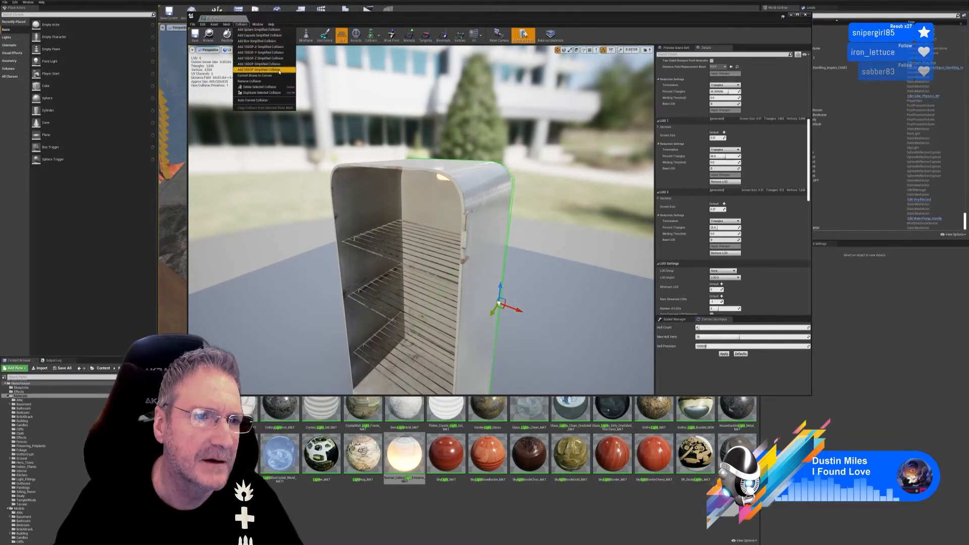
click(262, 44)
mouse_move(489, 213)
right_down()
mouse_move(467, 230)
mouse_move(488, 213)
right_up()
click(569, 50)
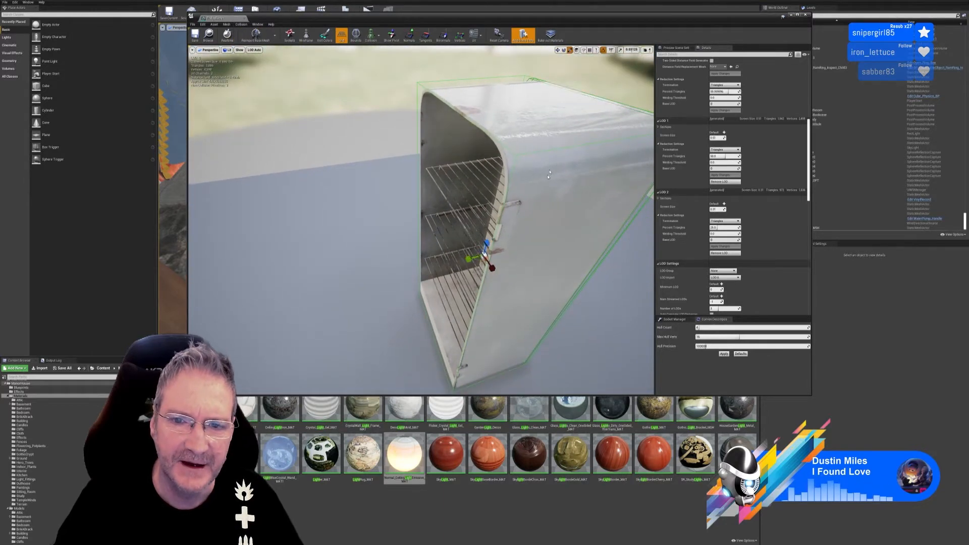
right_drag(569, 88, 610, 84)
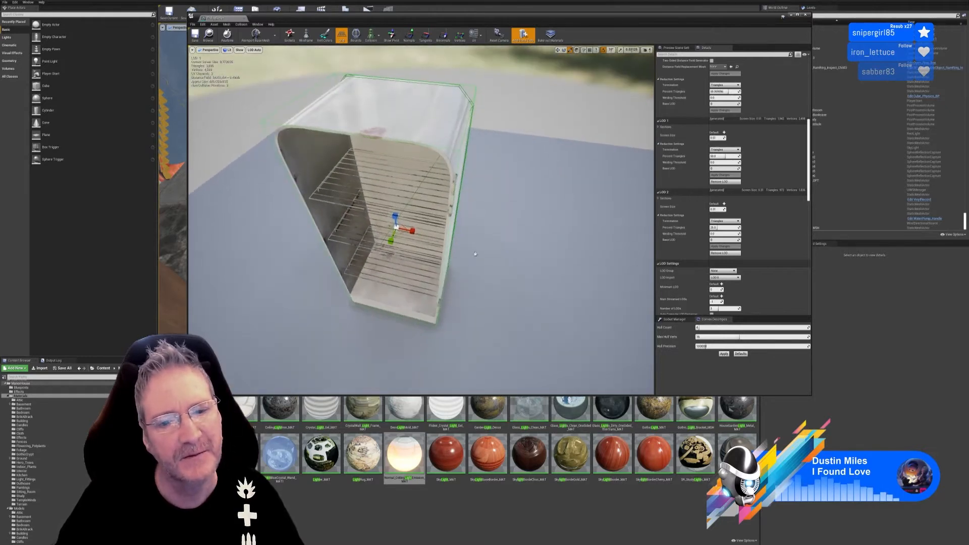
drag(413, 231, 429, 219)
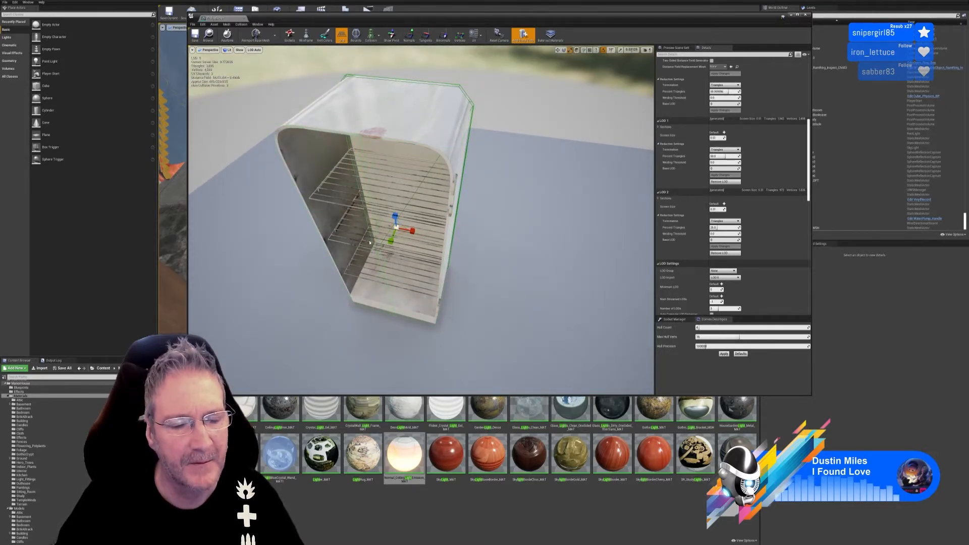
right_drag(370, 242, 380, 246)
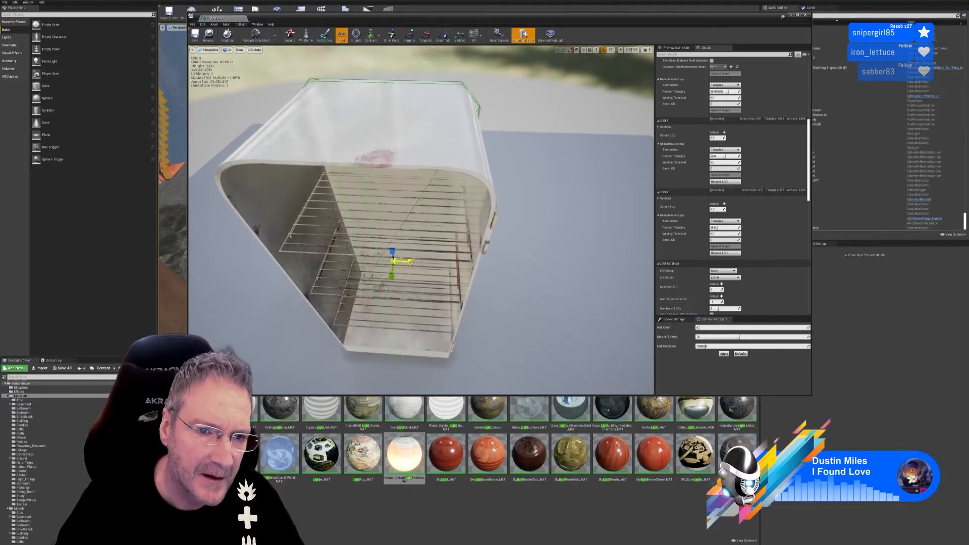
drag(411, 262, 402, 263)
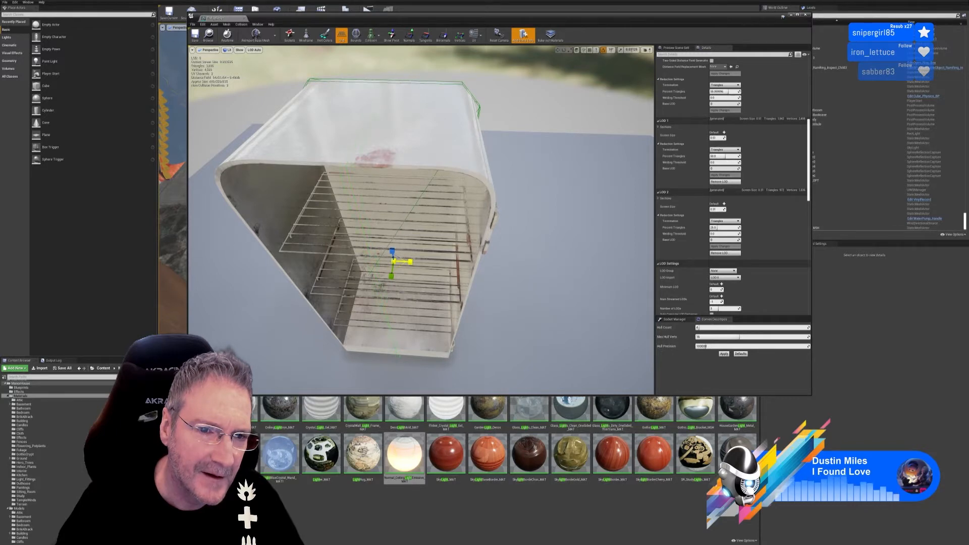
drag(402, 263, 401, 262)
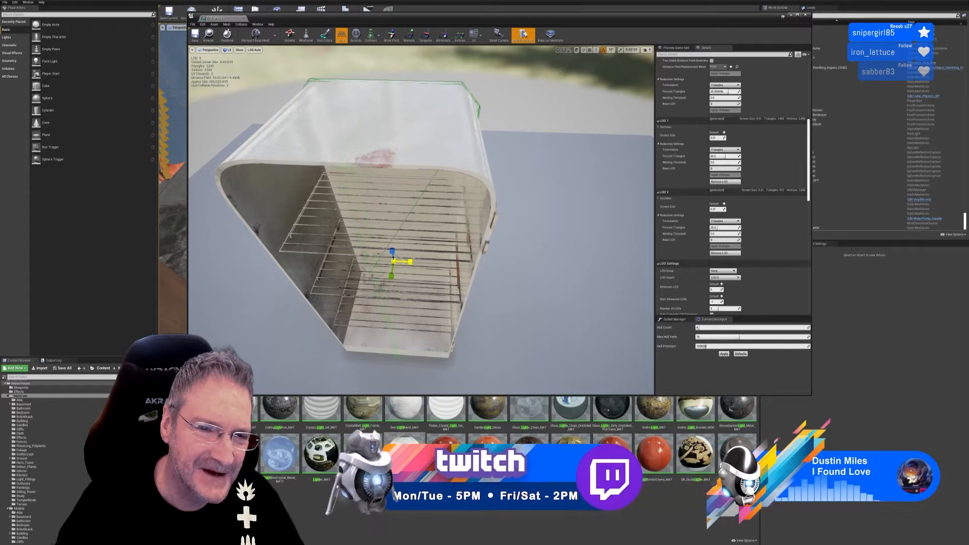
Move the thin collision box onto the fridge's side wall and reduce its height to match the wall.
click(357, 180)
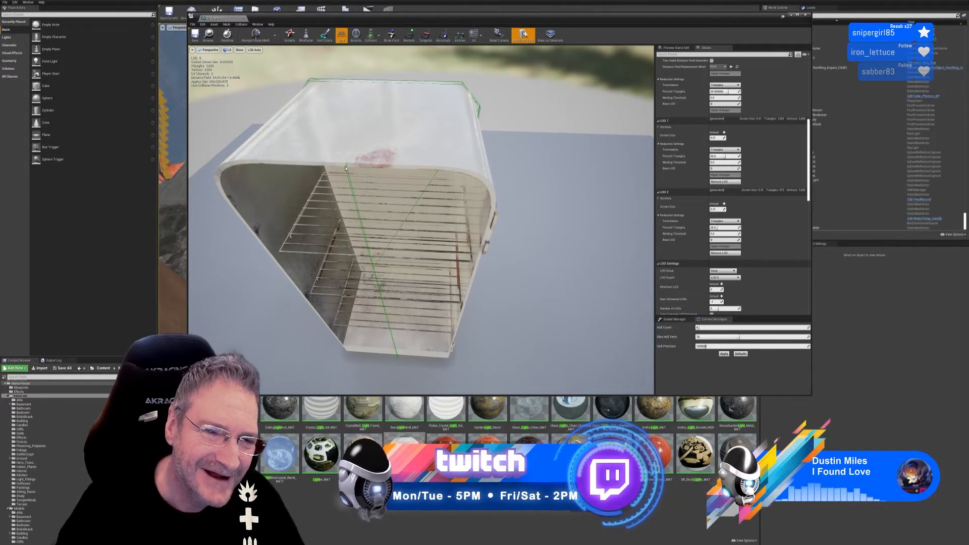
click(381, 238)
right_drag(381, 237, 378, 246)
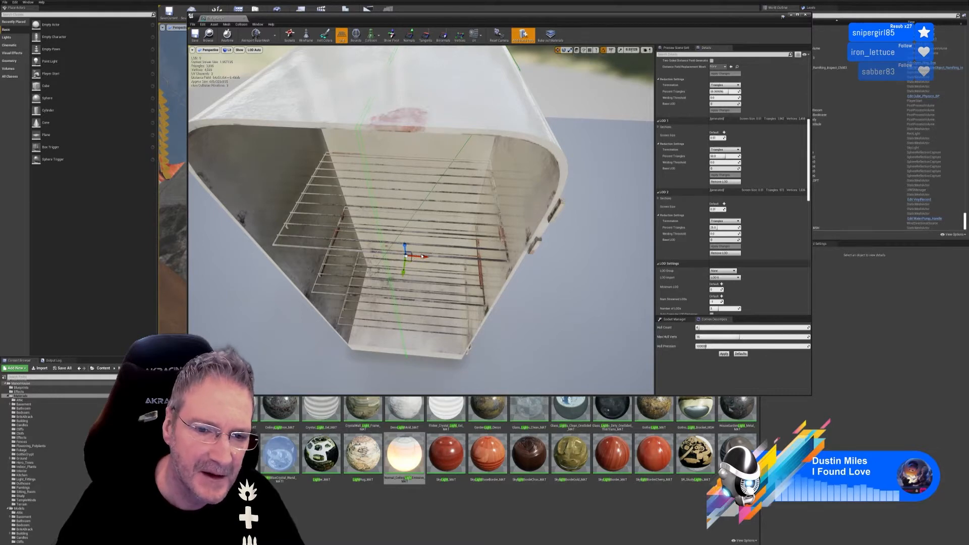
drag(422, 256, 455, 262)
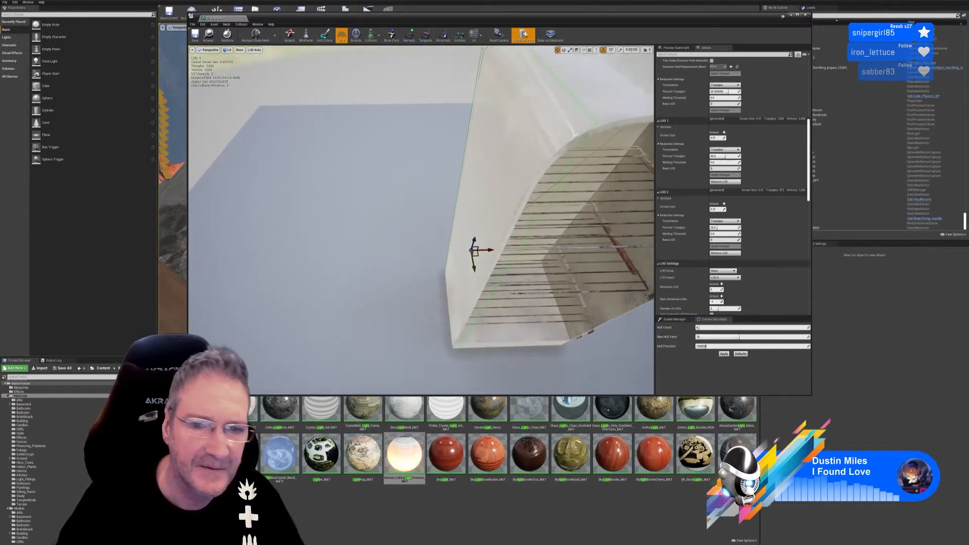
mouse_move(422, 272)
right_down()
mouse_move(417, 258)
mouse_move(422, 272)
right_up()
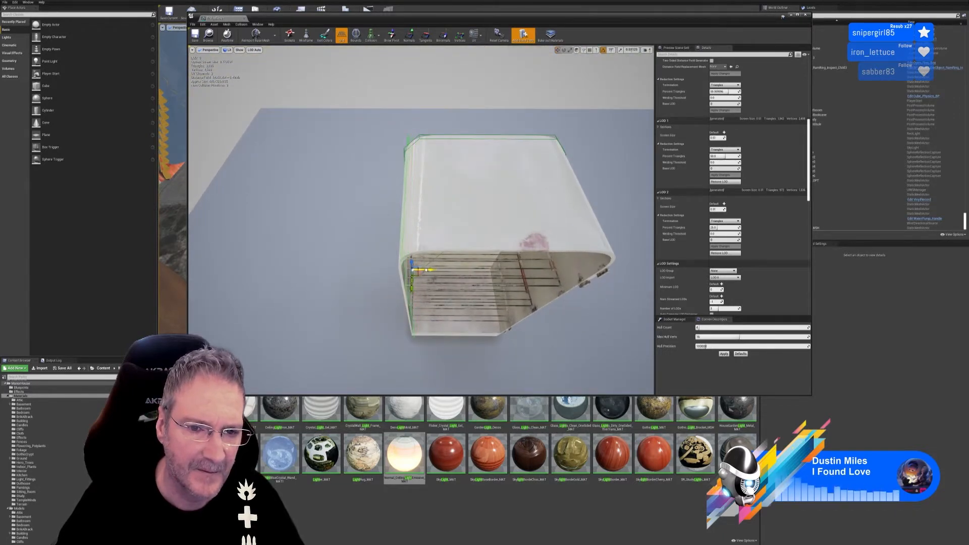
drag(427, 270, 425, 270)
right_drag(425, 270, 420, 209)
drag(439, 334, 436, 334)
right_drag(438, 323, 443, 323)
right_drag(420, 220, 480, 223)
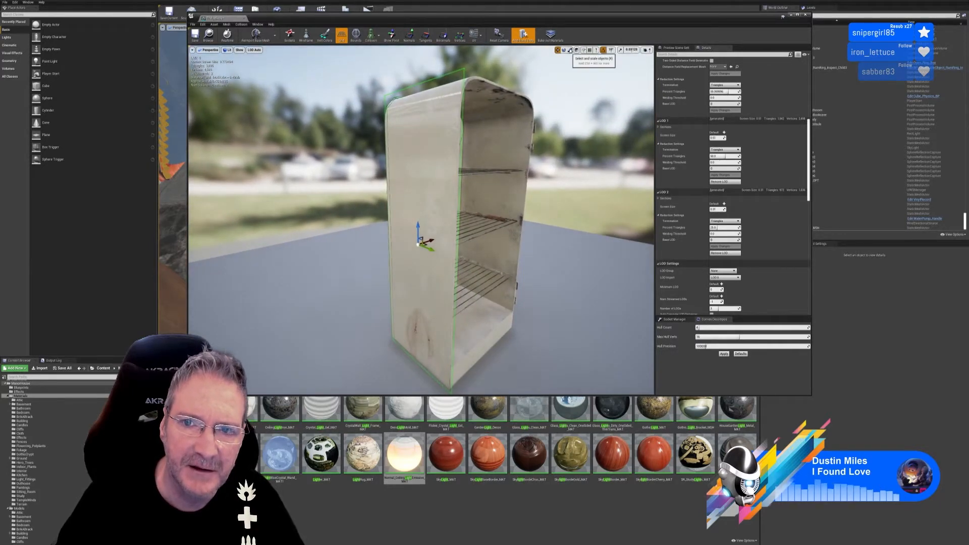
click(569, 50)
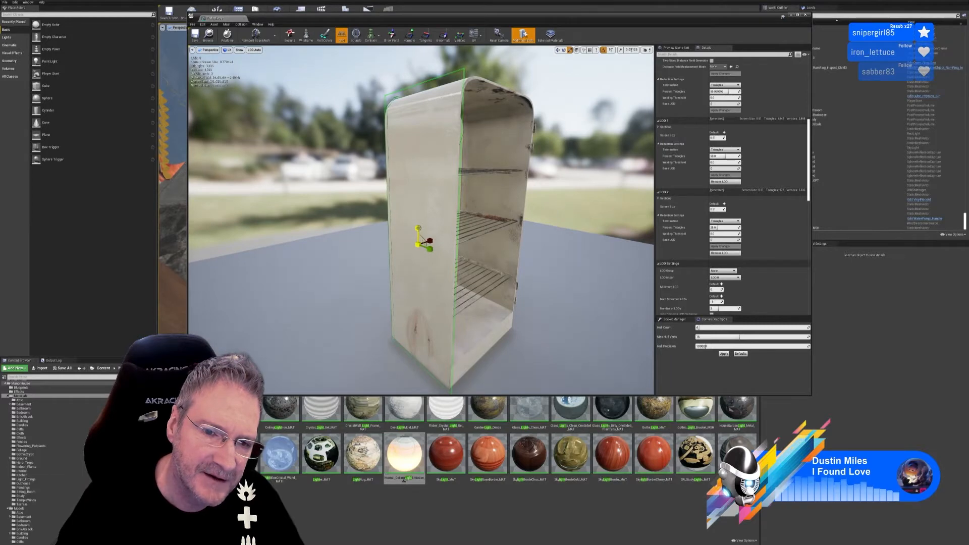
click(557, 50)
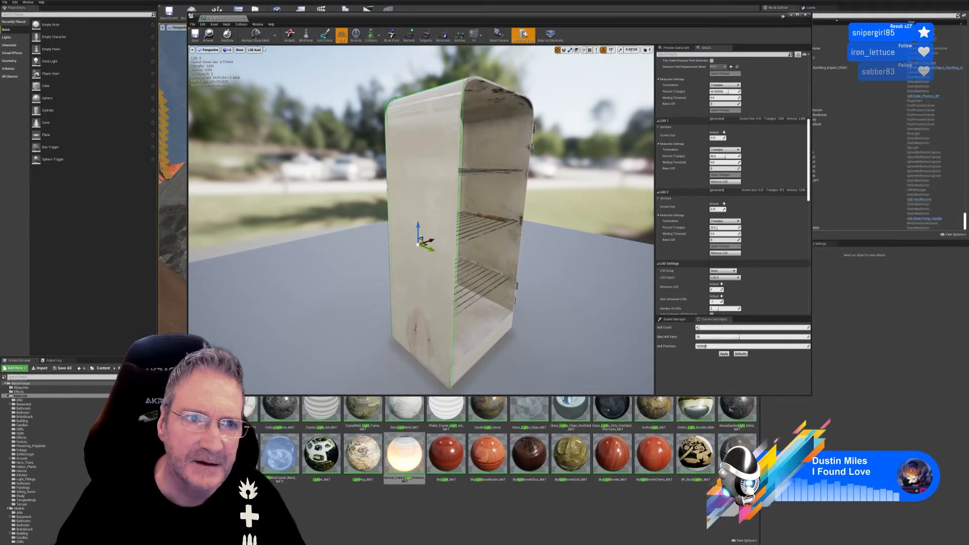
Duplicate the thin side-wall collision panel and move the copy onto the fridge's opposite side wall.
click(241, 24)
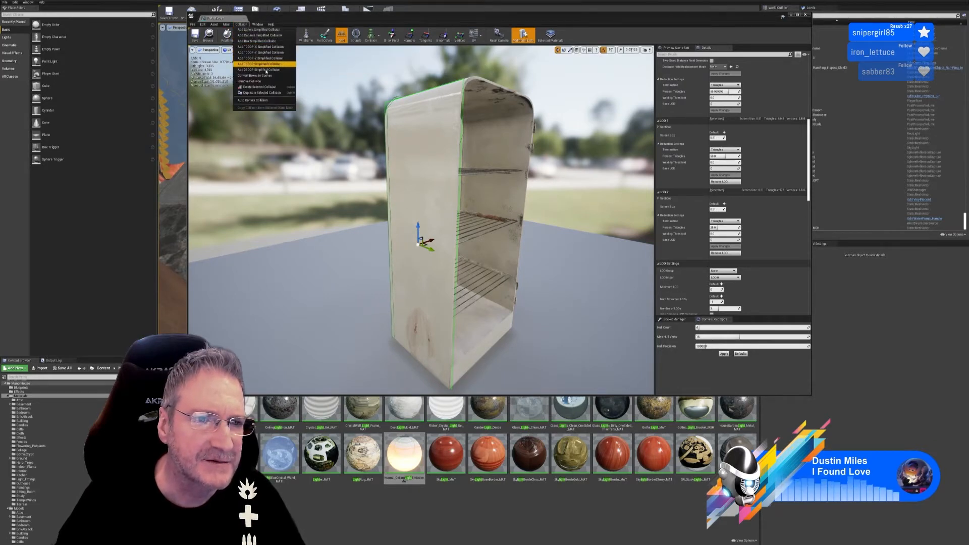
click(266, 70)
drag(389, 142, 444, 153)
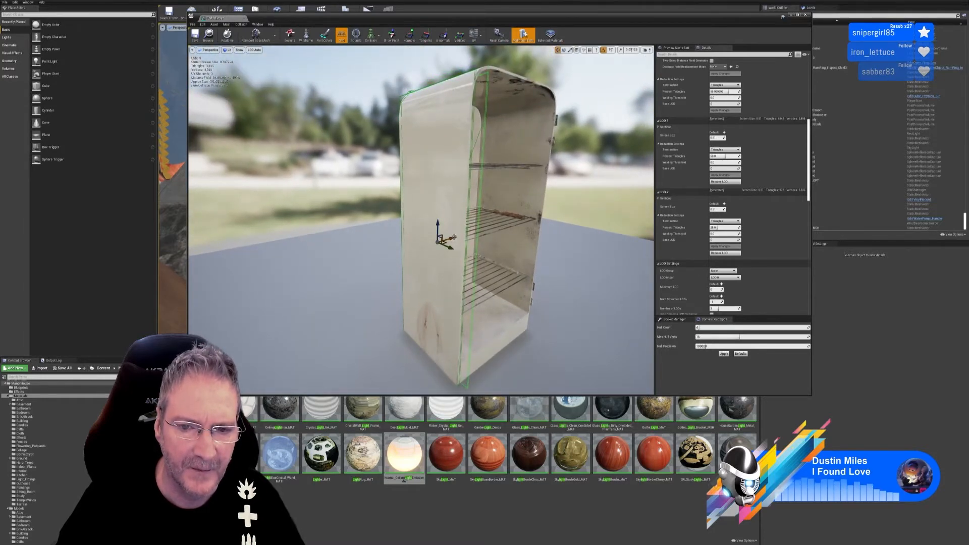
drag(444, 153, 477, 146)
drag(510, 220, 442, 208)
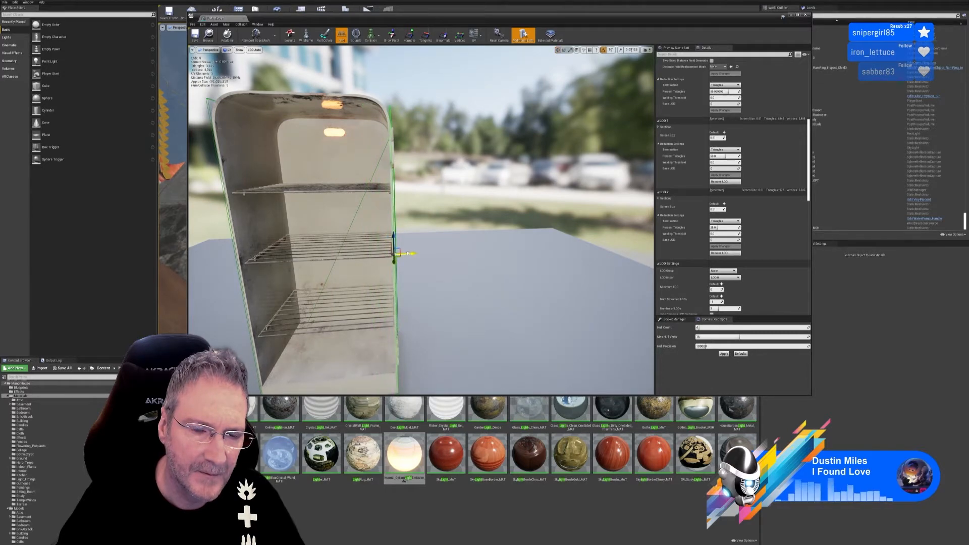
drag(408, 256, 446, 250)
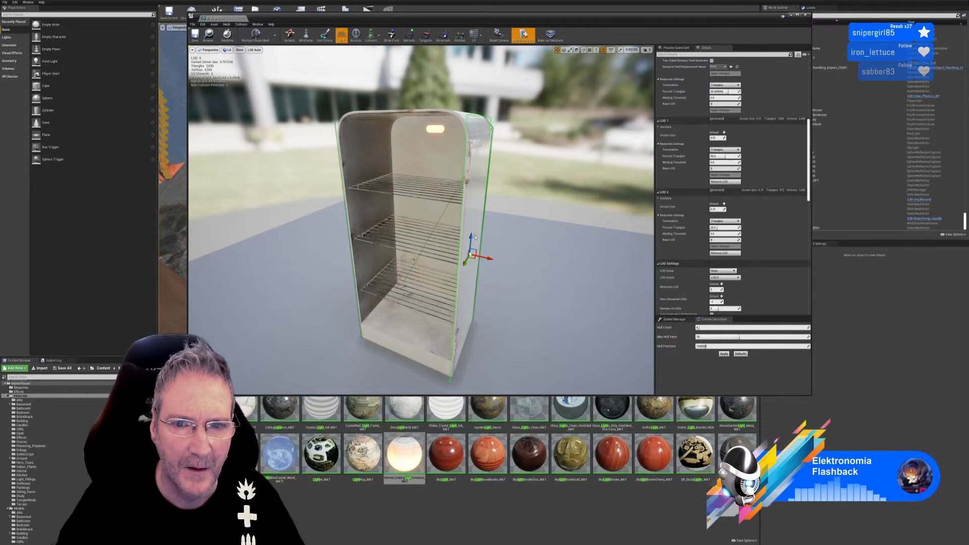
drag(470, 243, 479, 271)
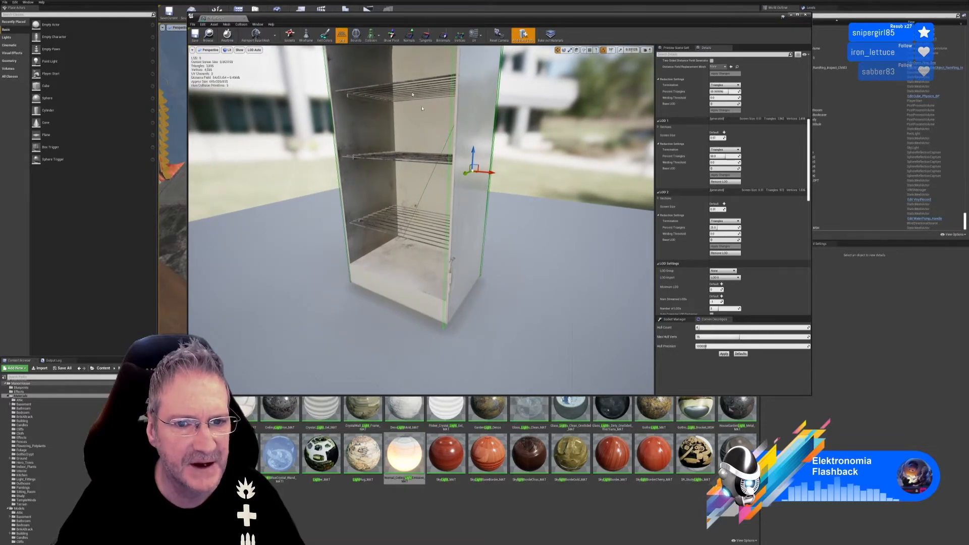
Add another simplified collision shape, flatten its height into a thin horizontal slab and move it down to the fridge's floor.
click(241, 24)
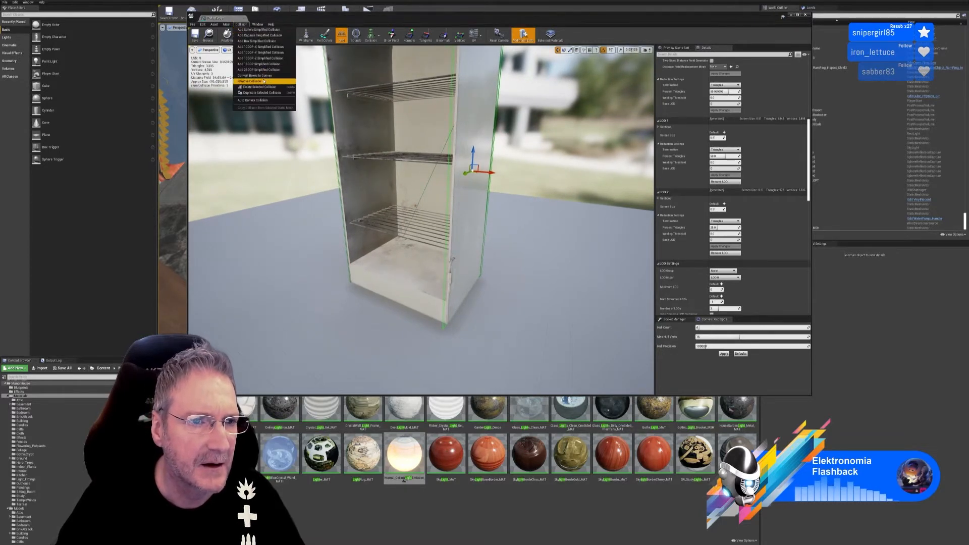
click(259, 58)
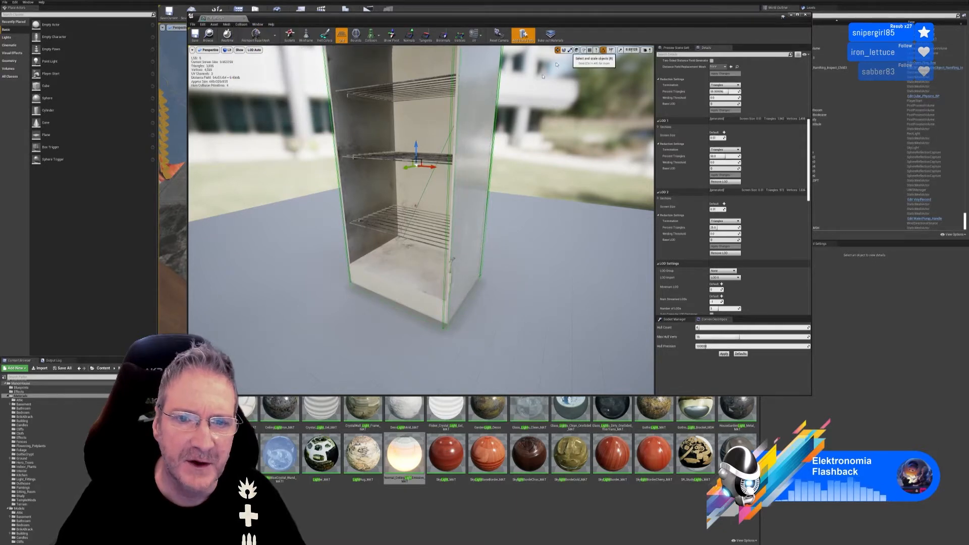
click(569, 50)
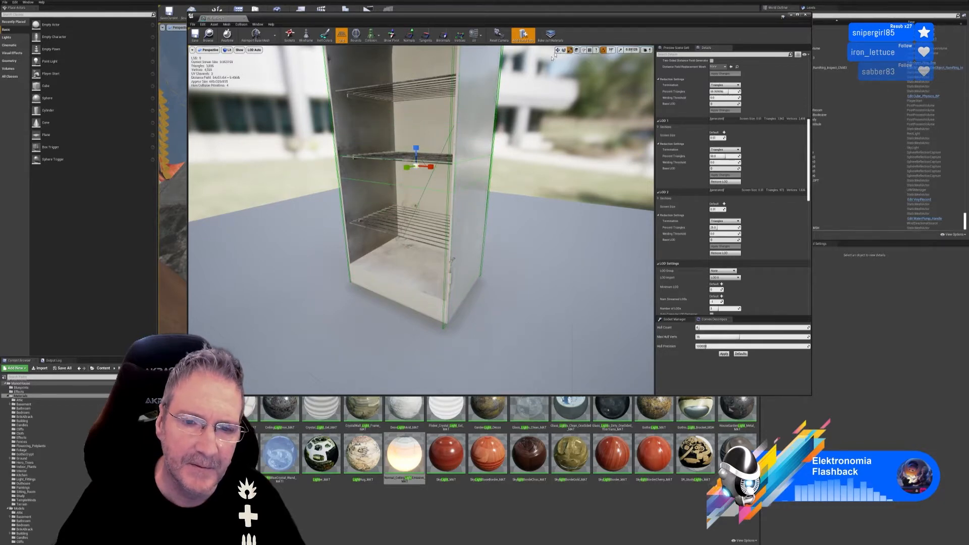
drag(416, 150, 414, 252)
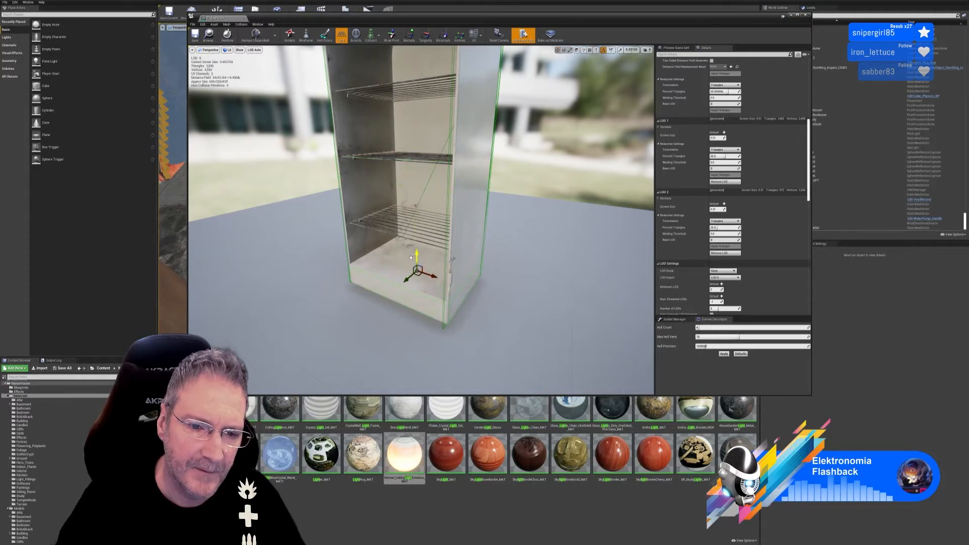
right_drag(427, 267, 490, 248)
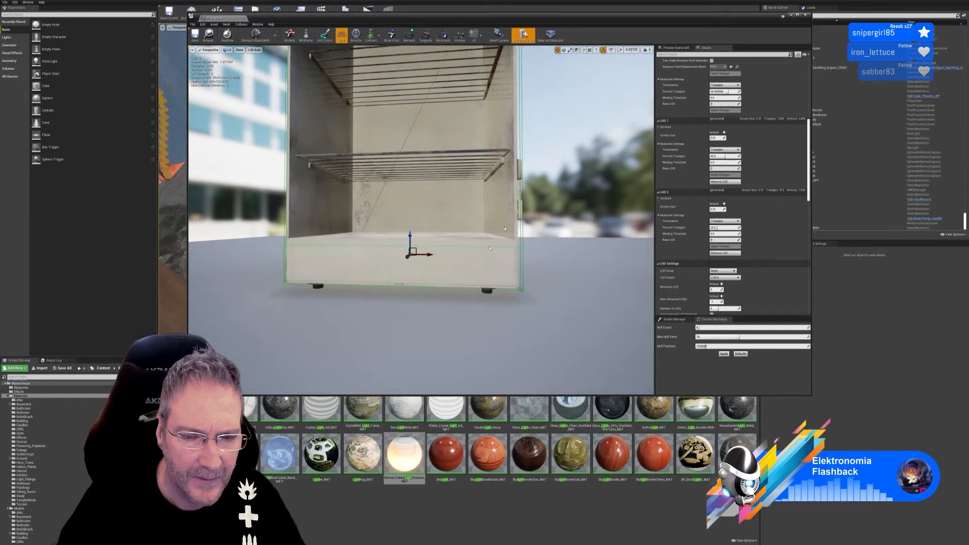
Rescale the floor collision slab's height and nudge it vertically to match the fridge's base.
click(570, 50)
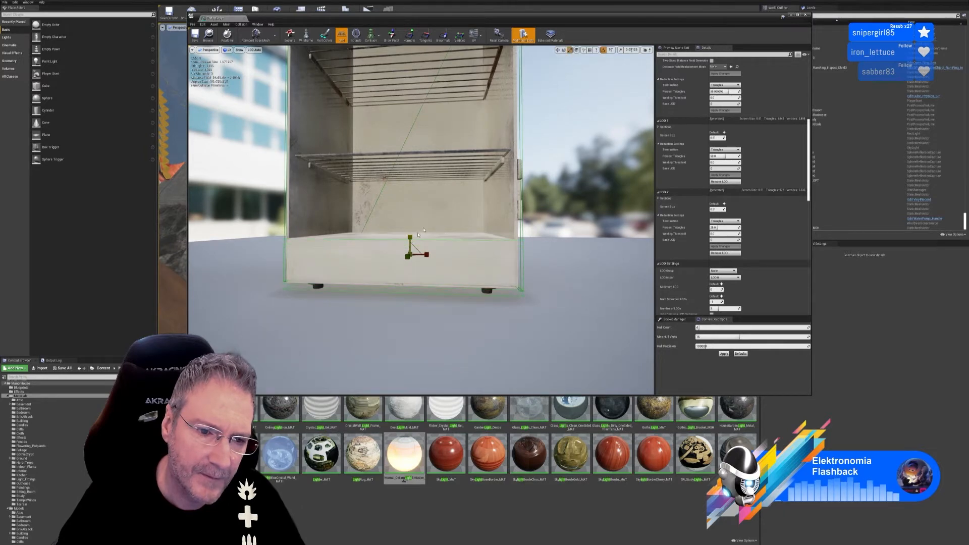
click(557, 50)
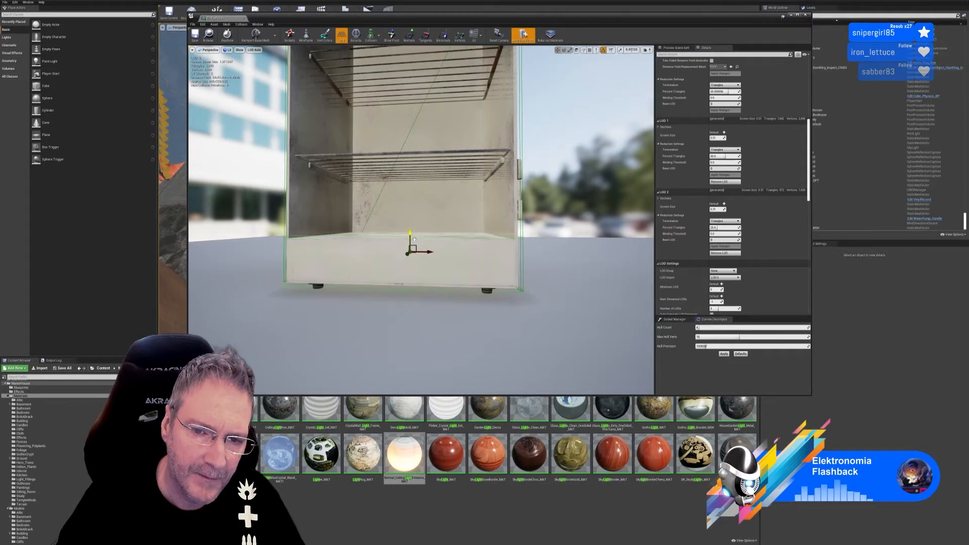
right_drag(416, 246, 440, 225)
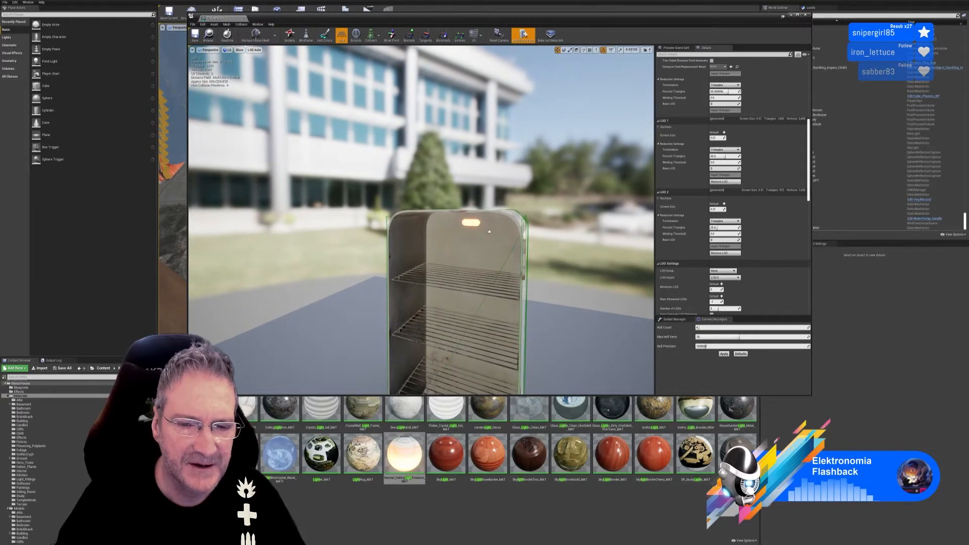
mouse_move(557, 260)
right_down()
mouse_move(547, 323)
mouse_move(515, 314)
mouse_move(566, 250)
right_up()
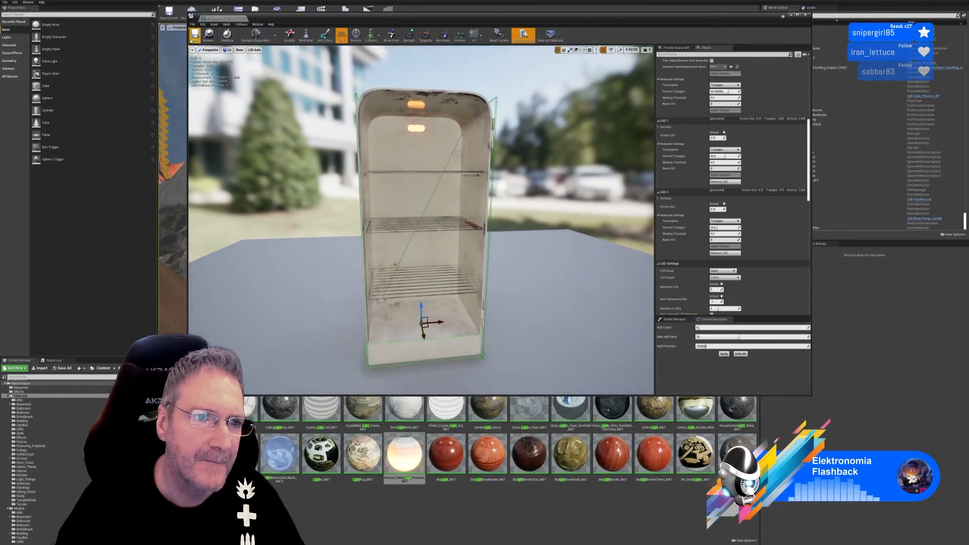
Hide the simple collision display, save the fridge body mesh and close its editor.
click(194, 36)
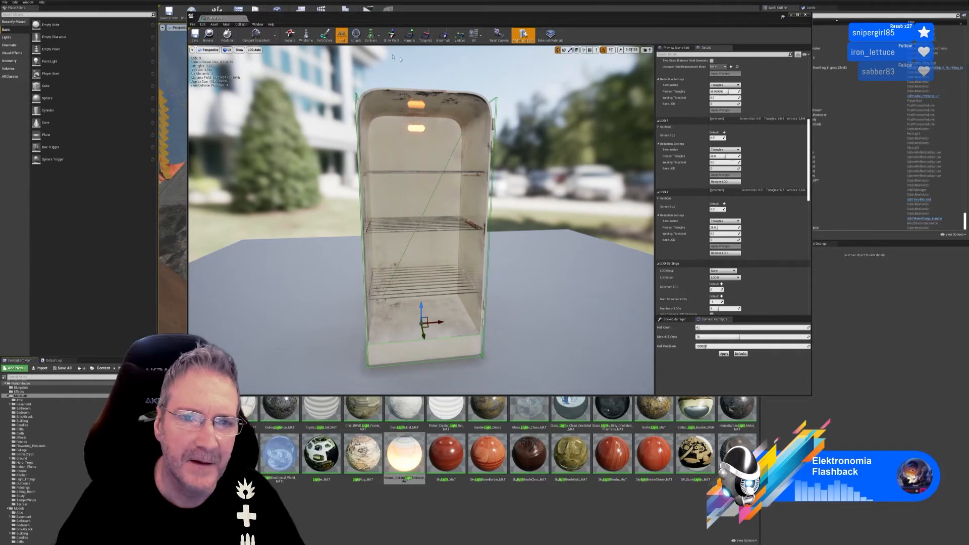
click(372, 37)
click(376, 52)
mouse_move(503, 184)
right_down()
mouse_move(454, 207)
mouse_move(516, 192)
right_up()
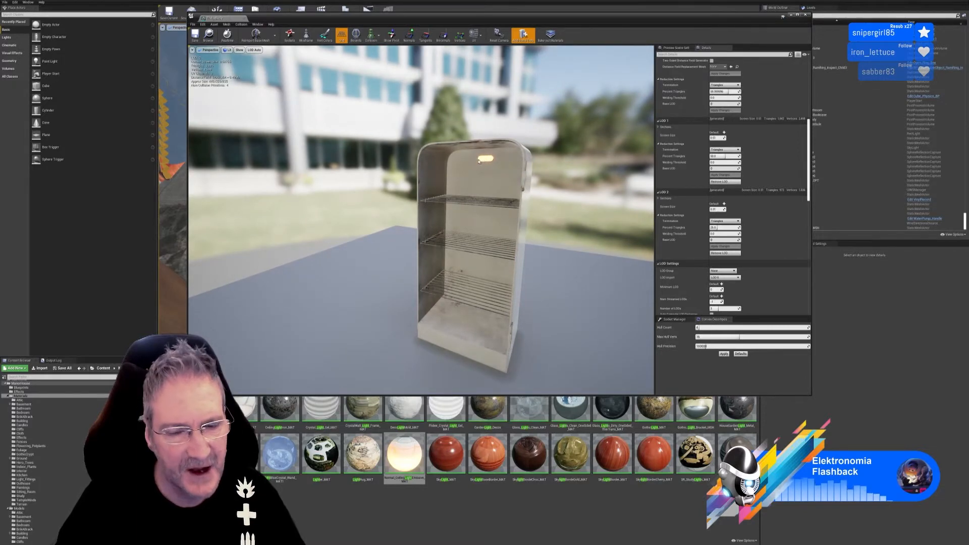
click(195, 36)
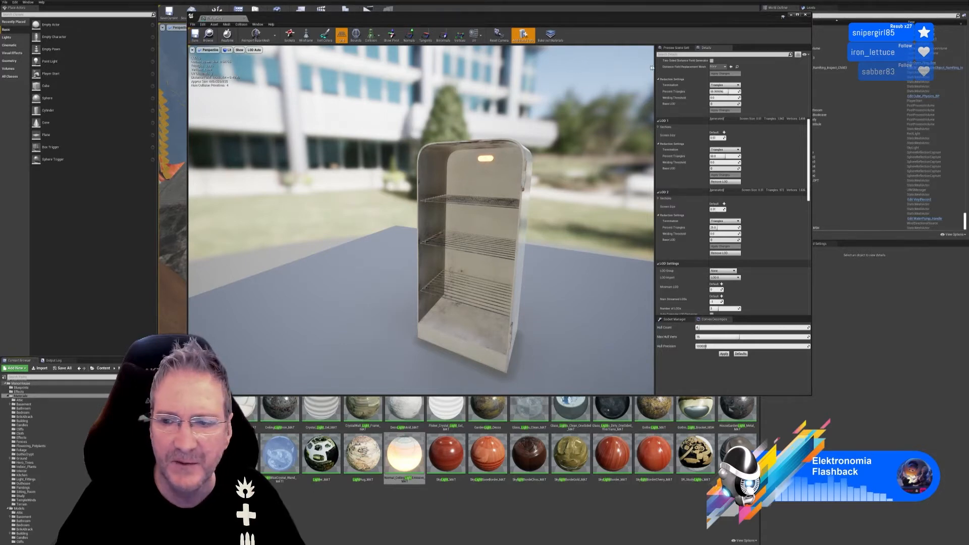
click(805, 15)
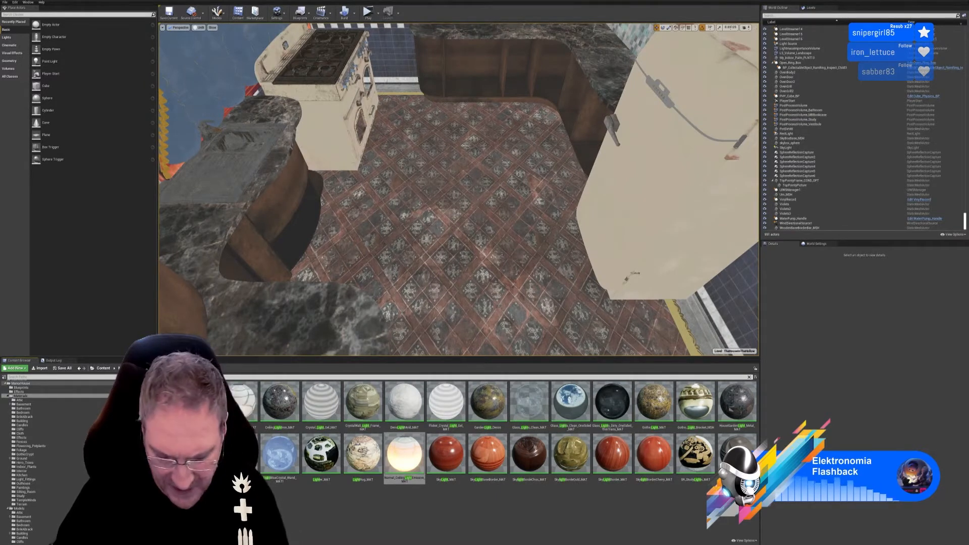
Clear the asset search and show the contents of the Kitchen folder under Models.
key(BackSpace)
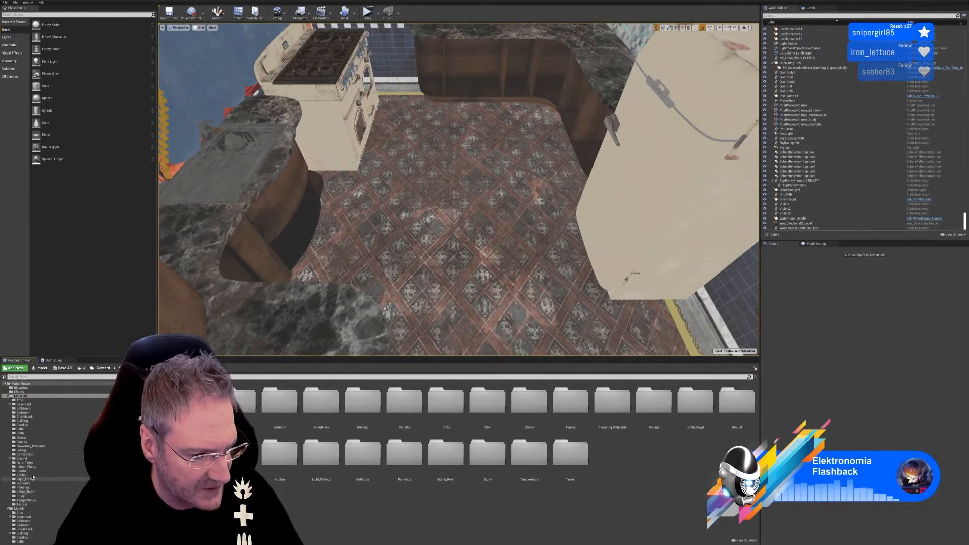
double_click(20, 396)
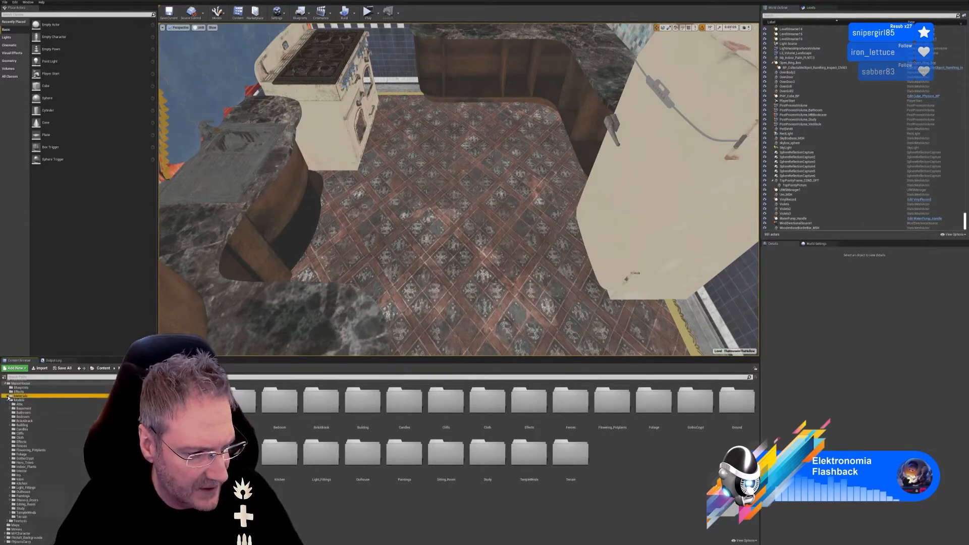
click(29, 483)
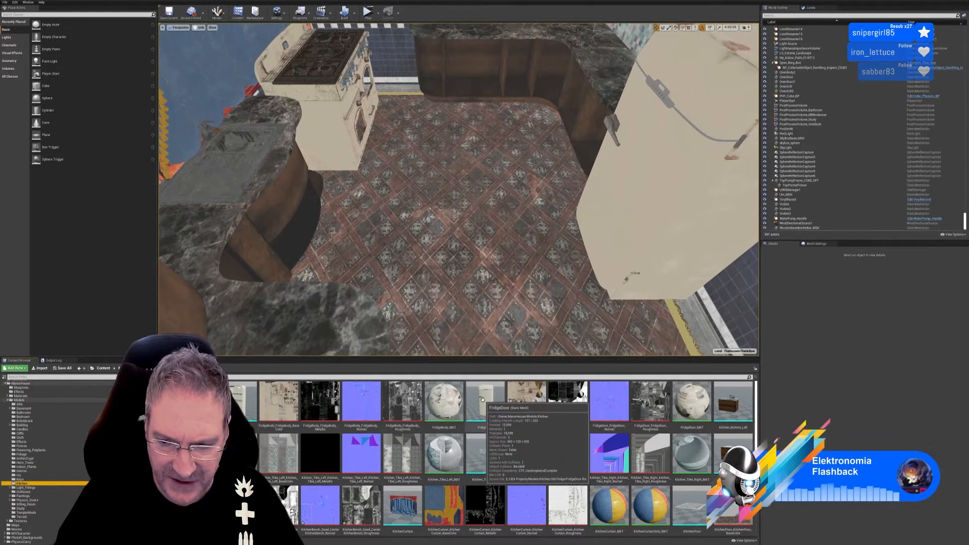
Open the Kitchen_Bottom_Left mesh, examine the counter model and its LOD setup, and close it.
click(735, 406)
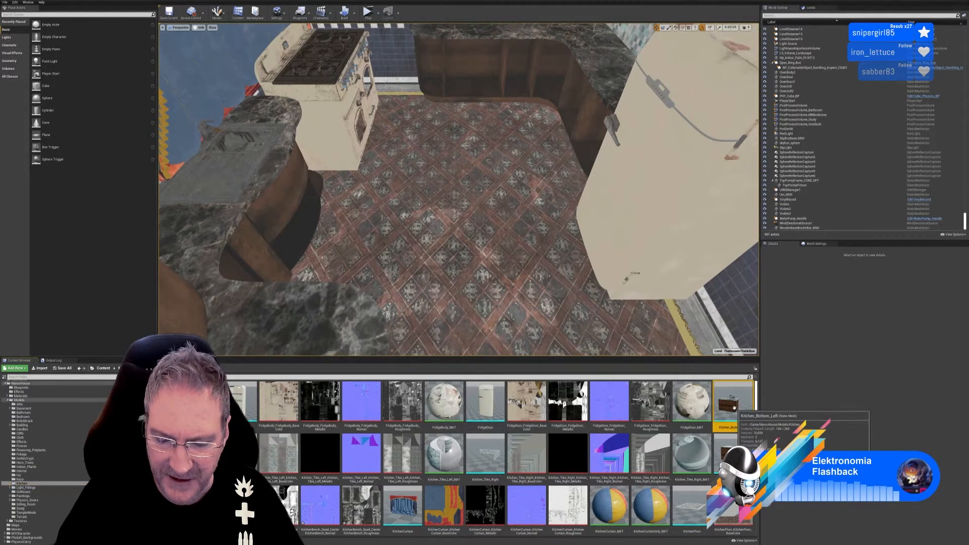
double_click(735, 410)
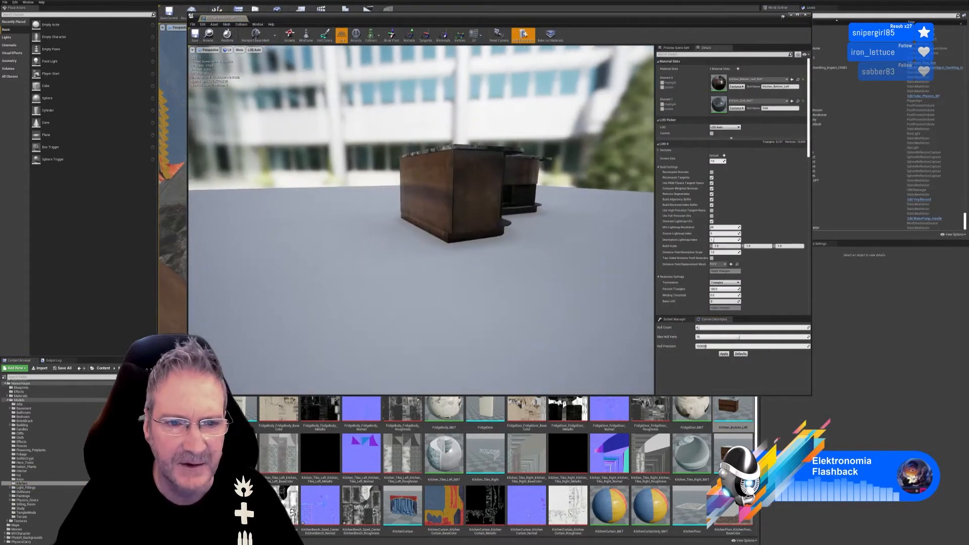
right_drag(421, 220, 394, 218)
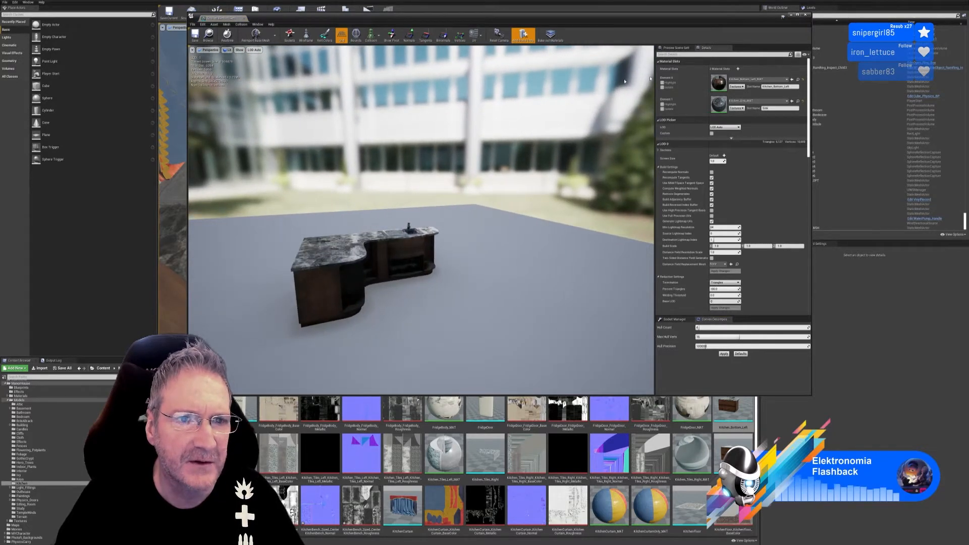
click(806, 15)
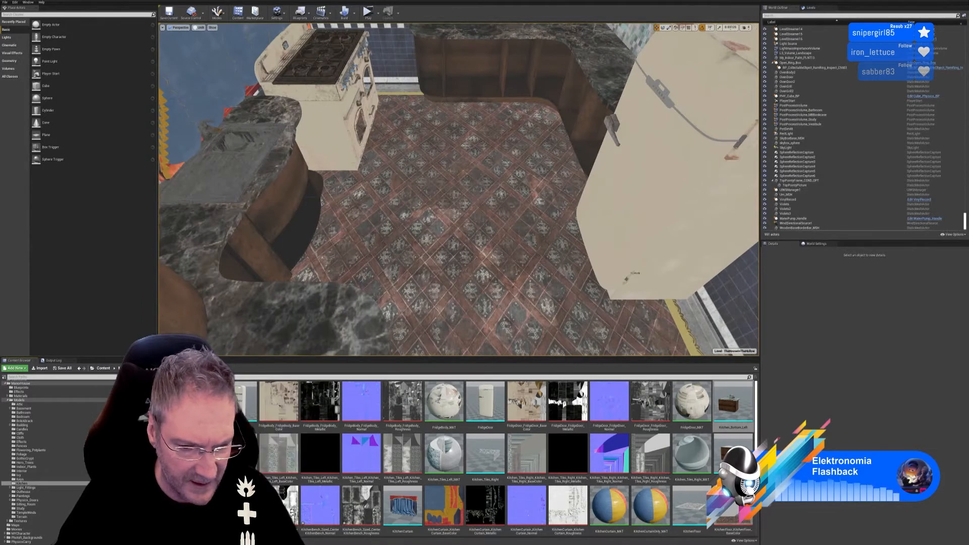
Open the Kitchen_Tiles_Right mesh, examine the tiled wall strip and close it.
double_click(484, 457)
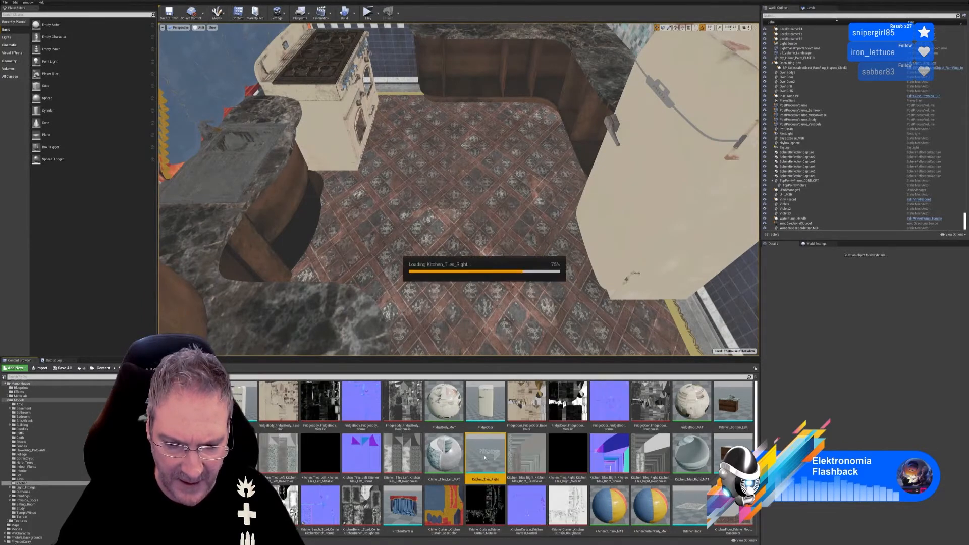
right_drag(452, 346, 495, 347)
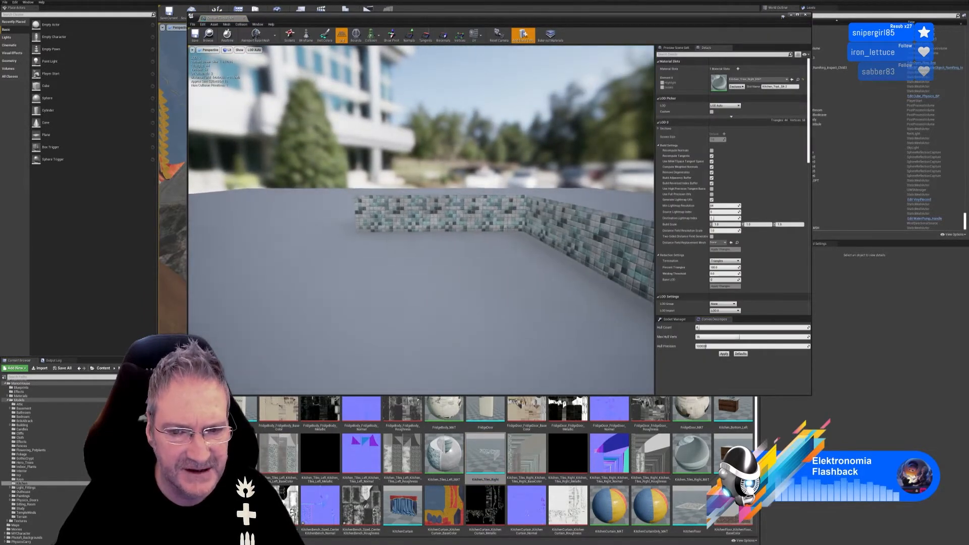
drag(495, 346, 535, 348)
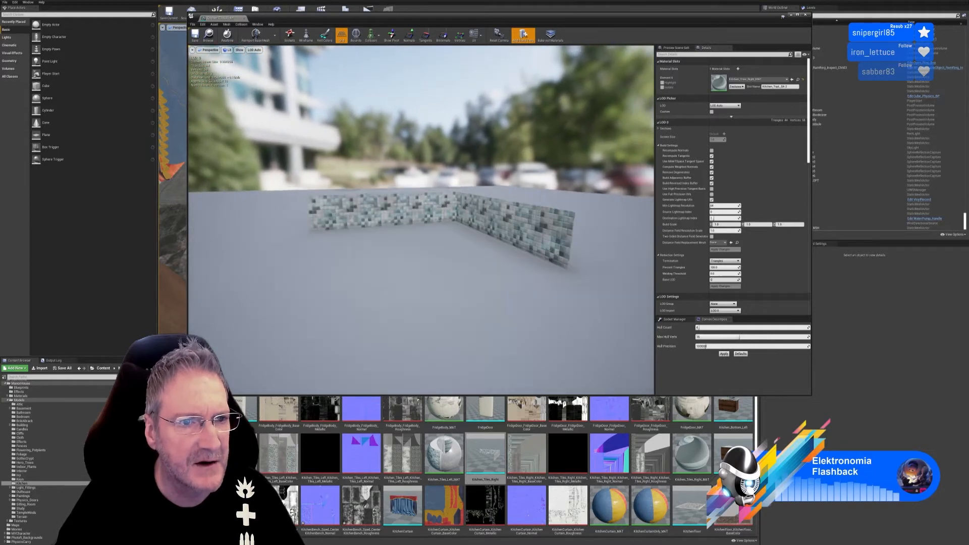
drag(366, 135, 353, 125)
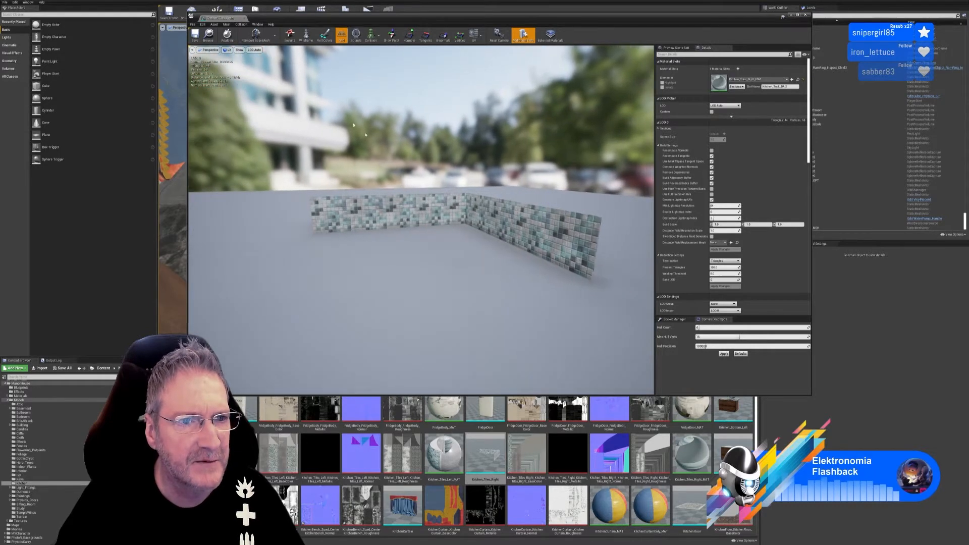
click(808, 16)
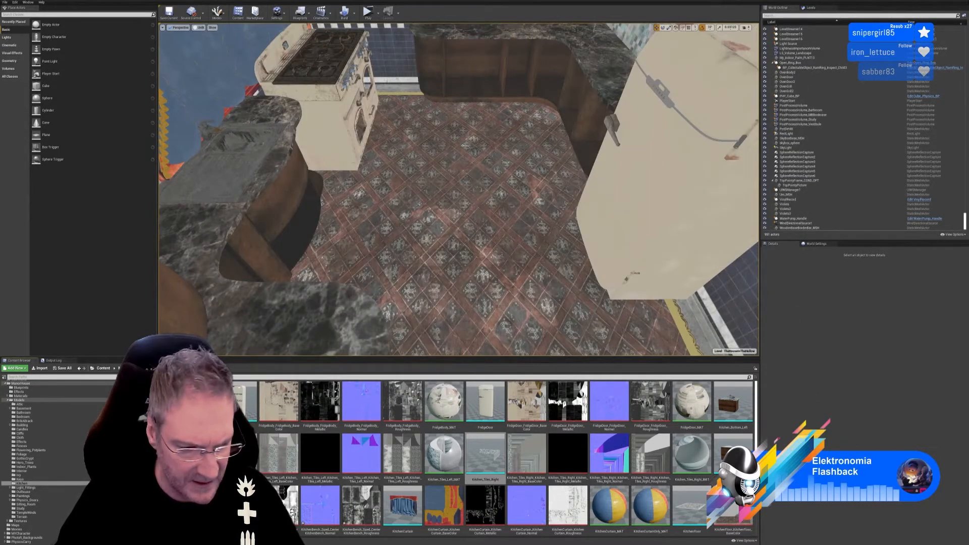
Open the kitchen bench mesh with its two lower shelves, examine it and close it.
double_click(197, 506)
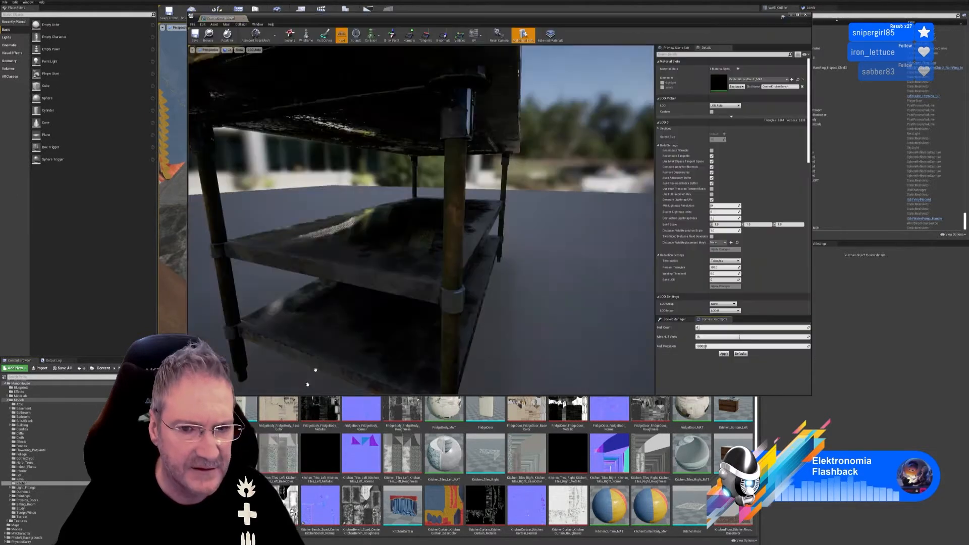
drag(421, 220, 429, 308)
mouse_move(336, 167)
right_down()
mouse_move(314, 179)
mouse_move(336, 167)
right_up()
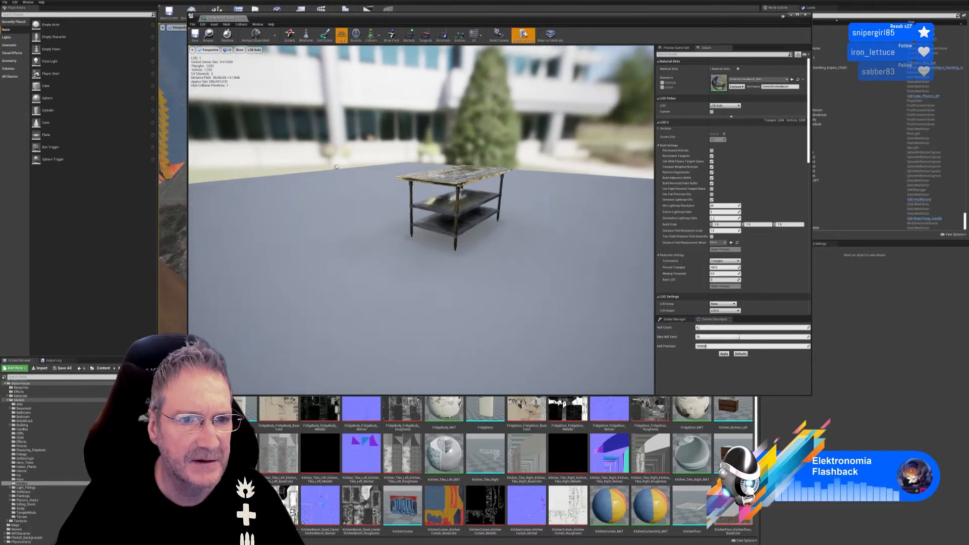
click(807, 15)
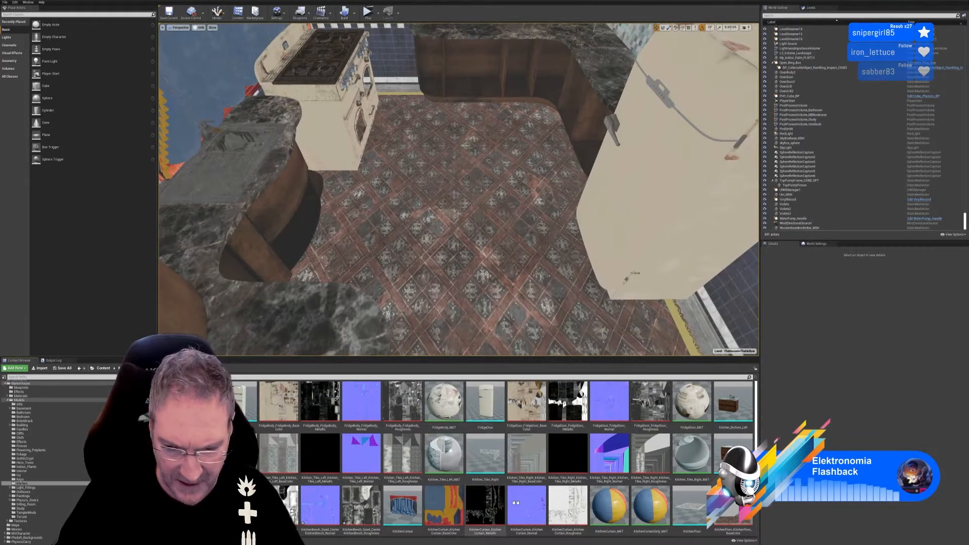
Open the KitchenCurtain mesh and reduce its LOD 0 to 50 percent triangles.
double_click(404, 503)
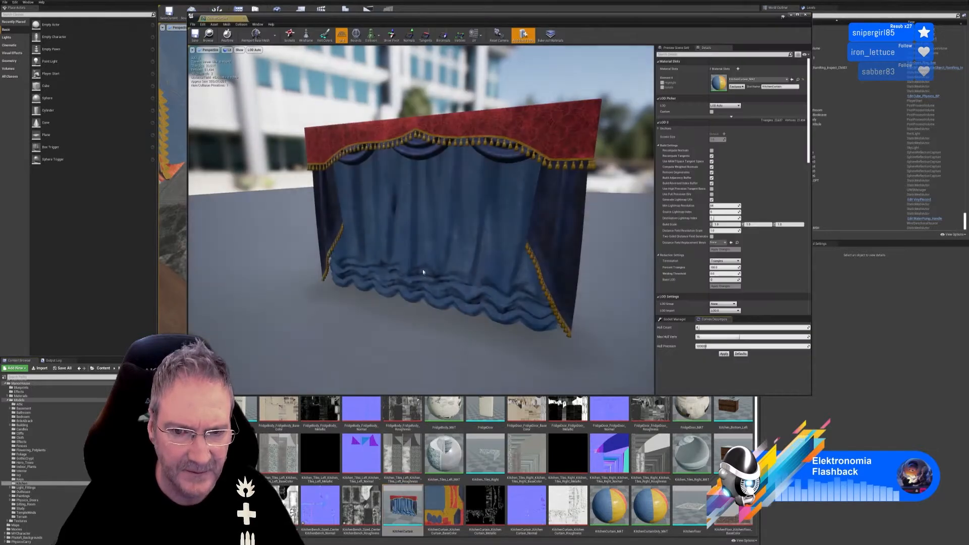
drag(424, 274, 508, 263)
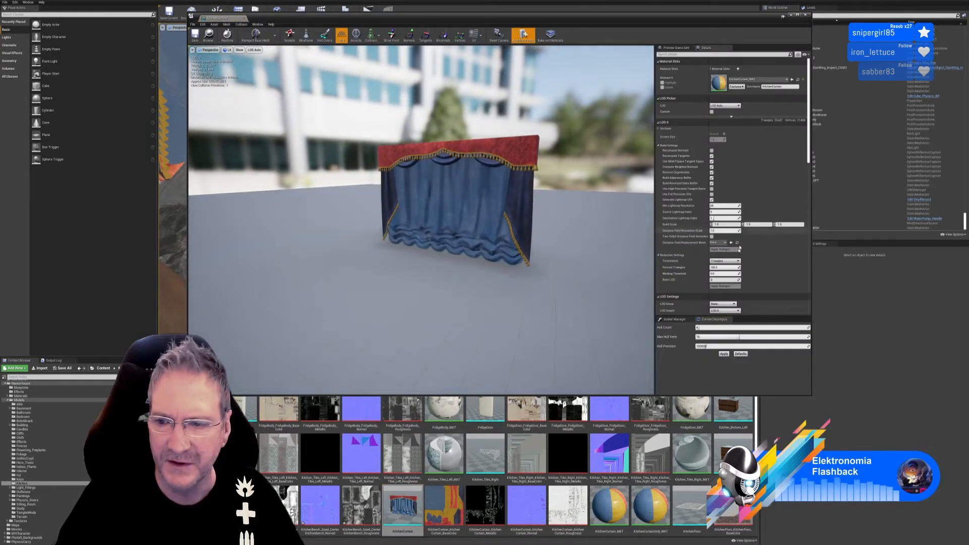
scroll(716, 252, down, 1)
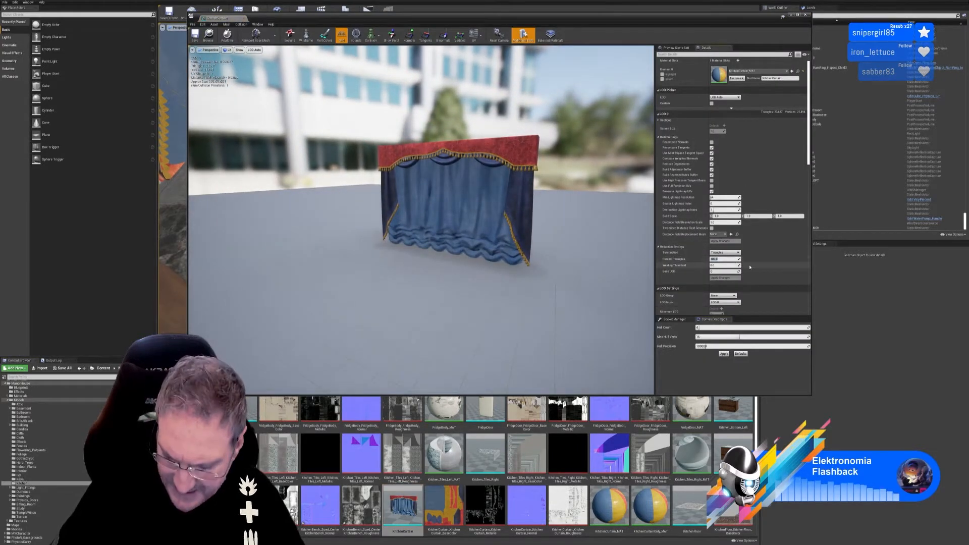
key(Return)
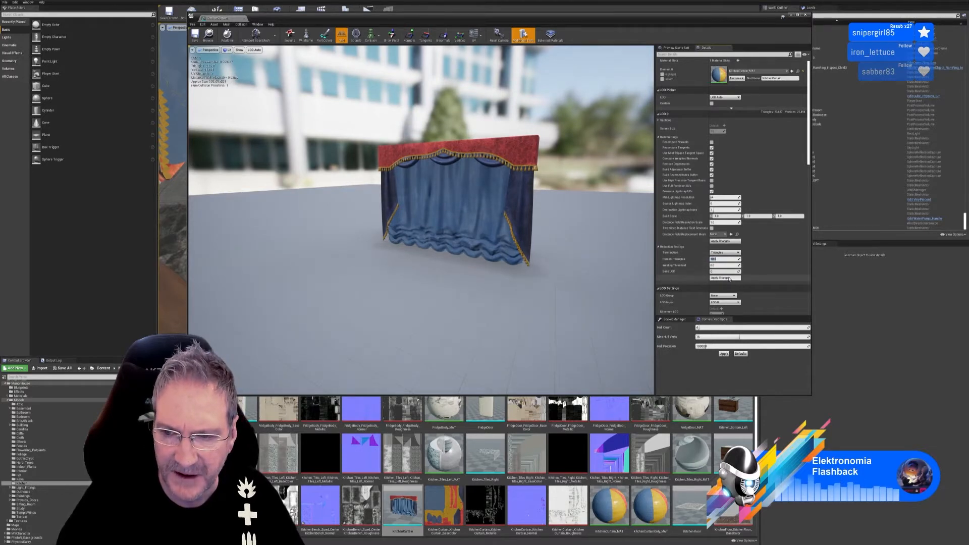
click(728, 278)
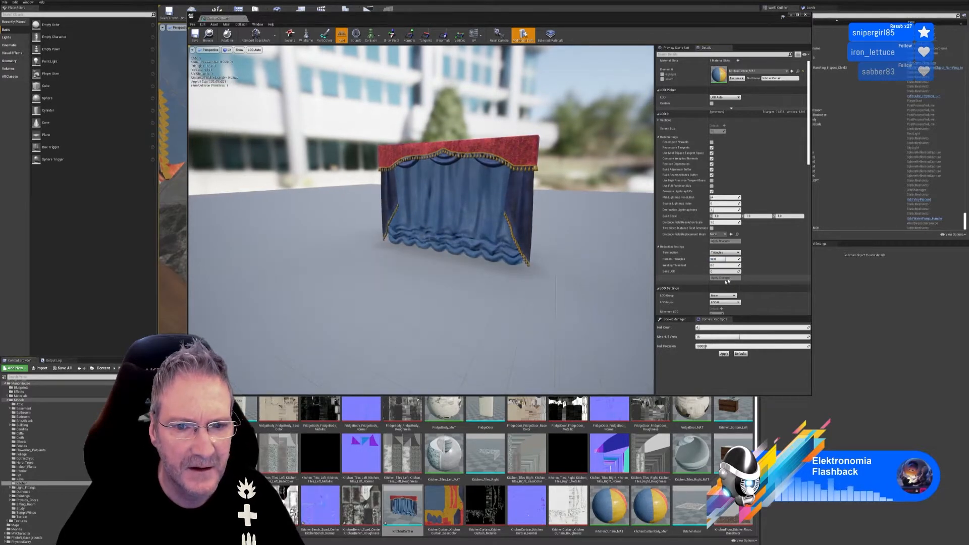
Set the curtain mesh's number of LODs to 3, apply the change and check the curtain from a distance.
right_drag(545, 295, 566, 268)
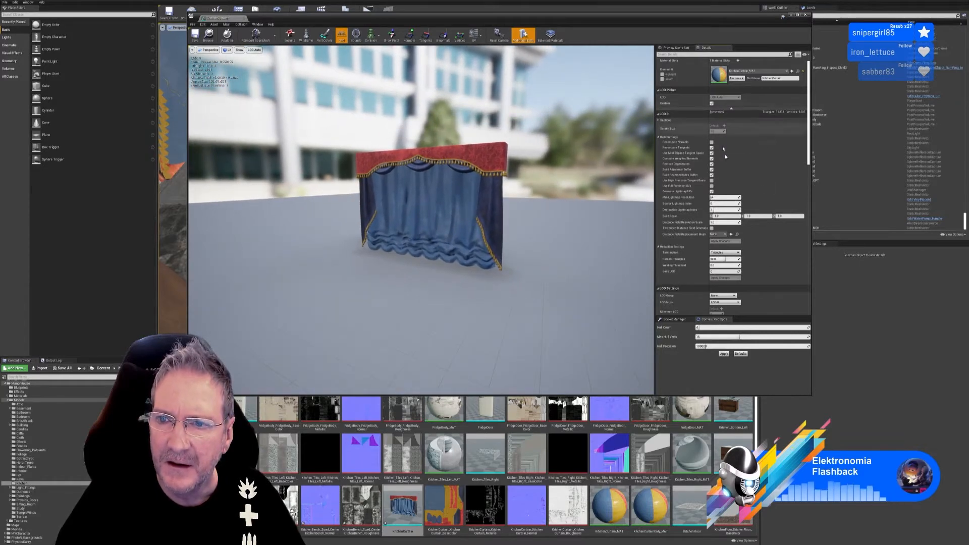
scroll(745, 271, down, 2)
scroll(745, 270, down, 2)
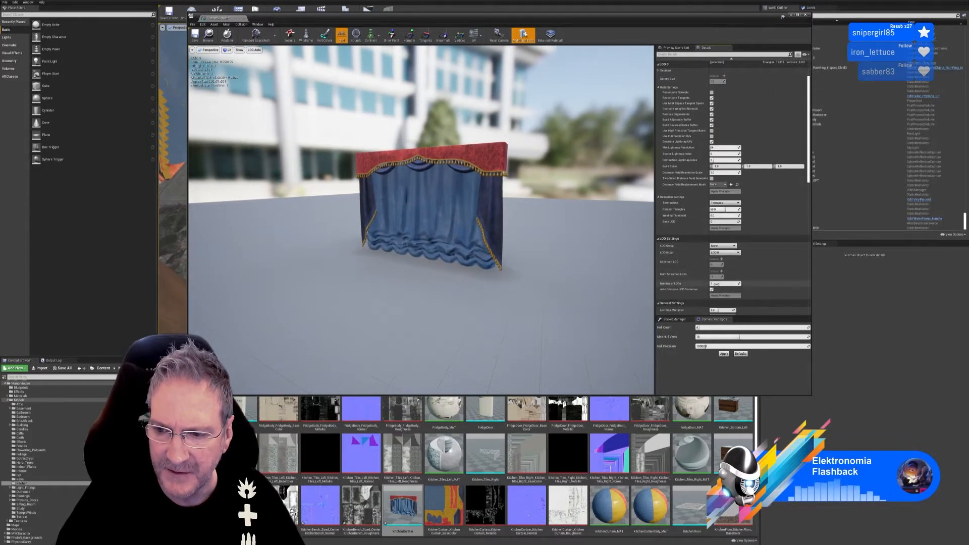
text(3)
key(Return)
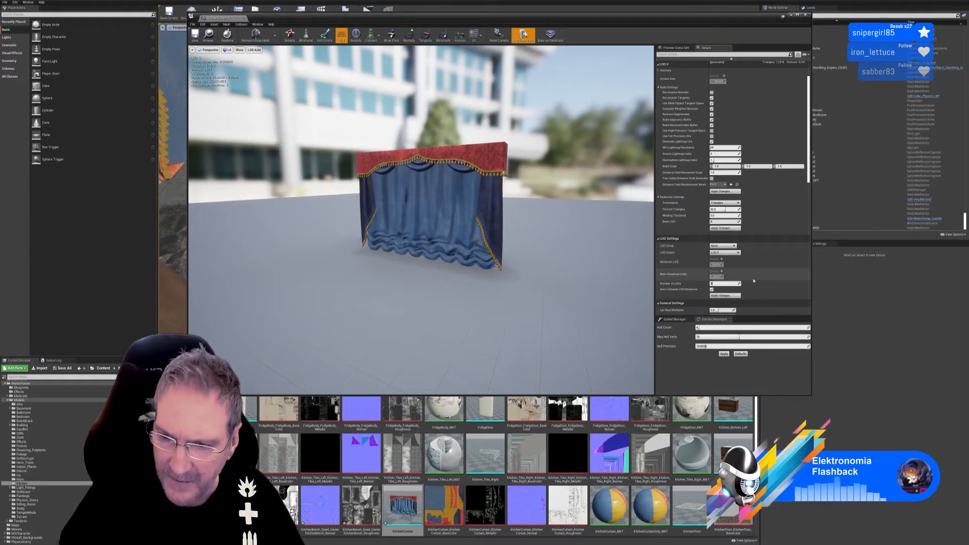
click(721, 296)
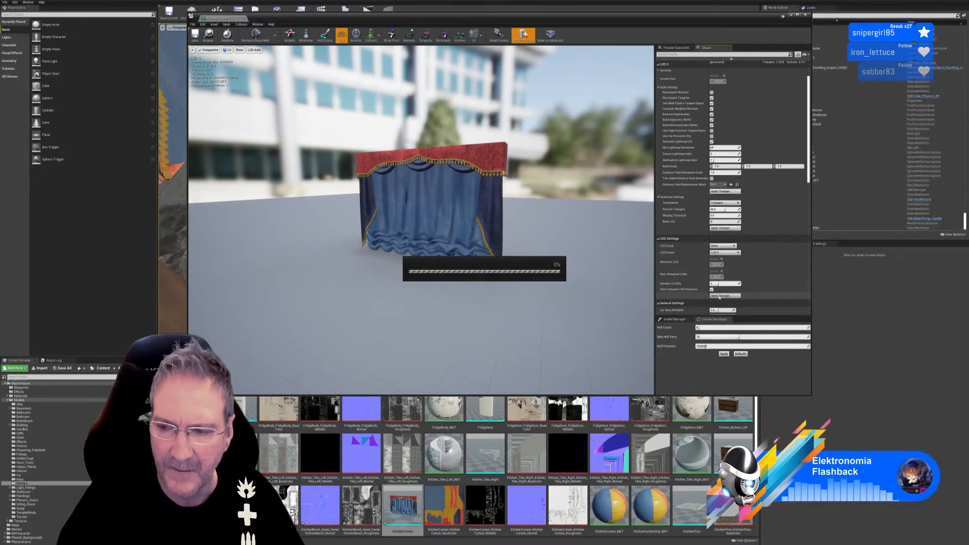
drag(494, 242, 527, 231)
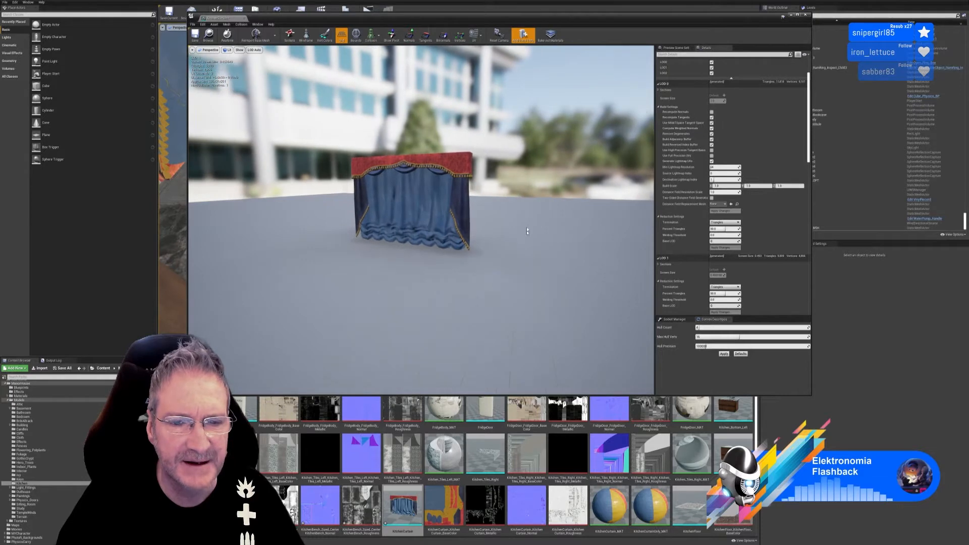
Show the curtain's simple collision, remove the collision from the mesh and close it.
click(371, 37)
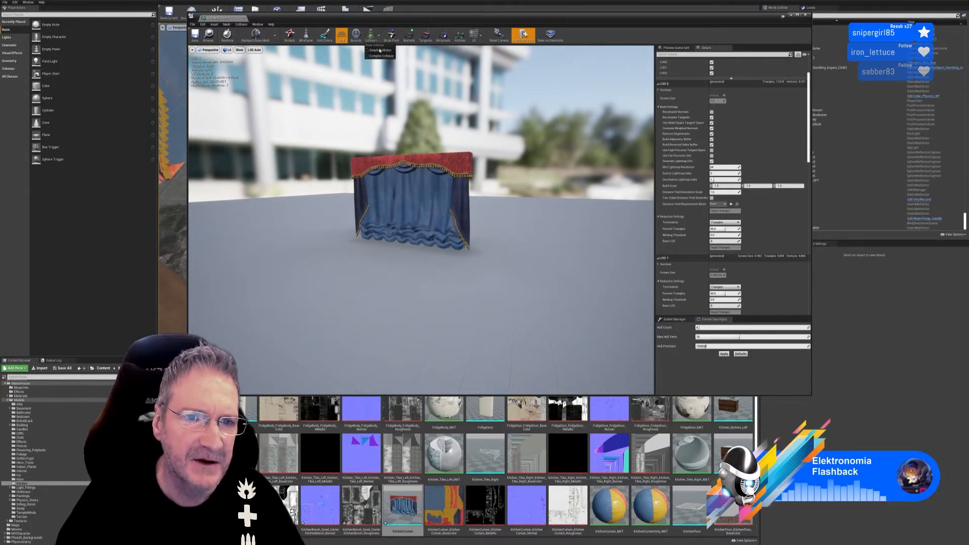
click(376, 50)
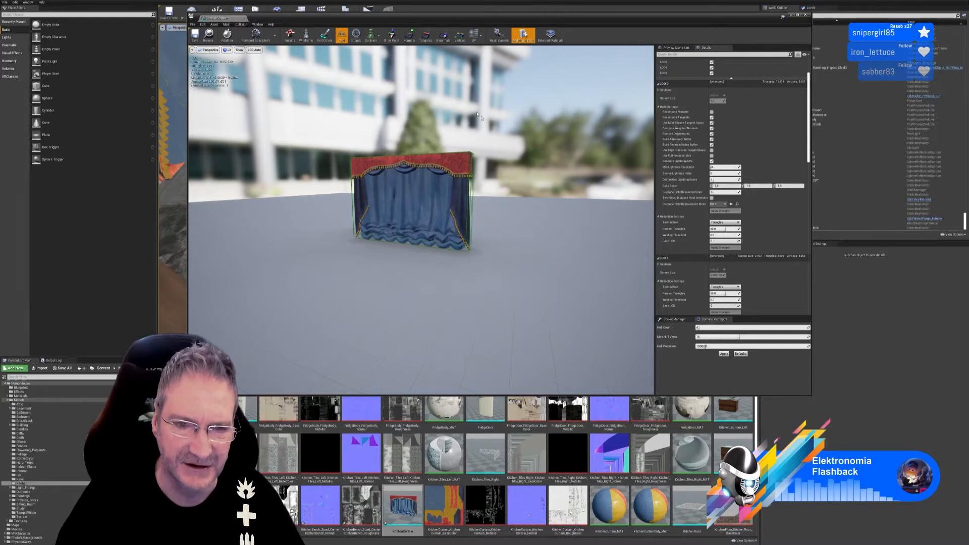
click(241, 24)
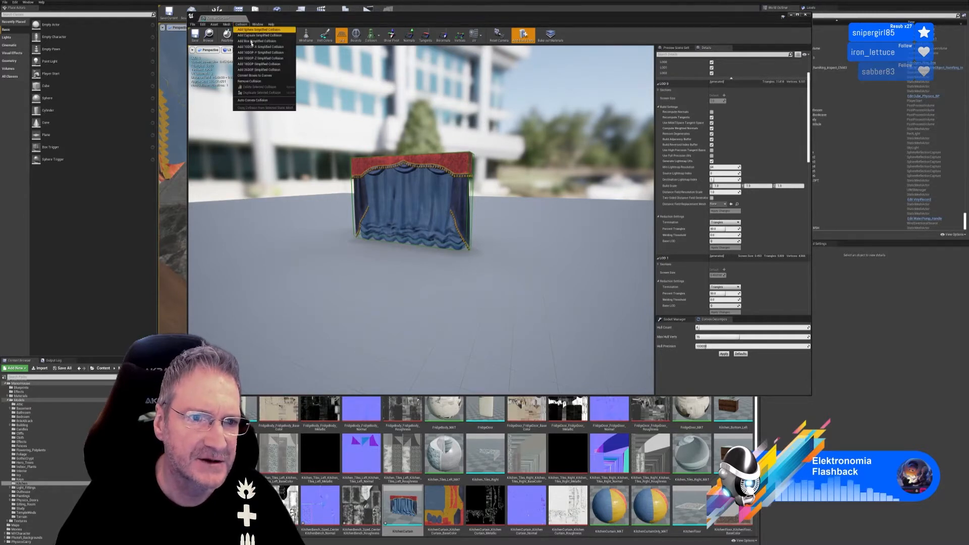
click(252, 81)
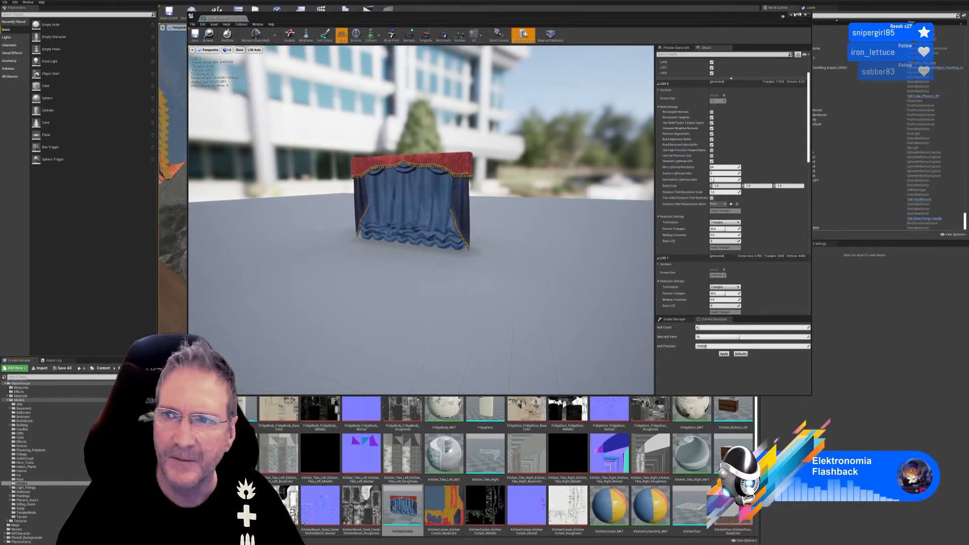
click(805, 15)
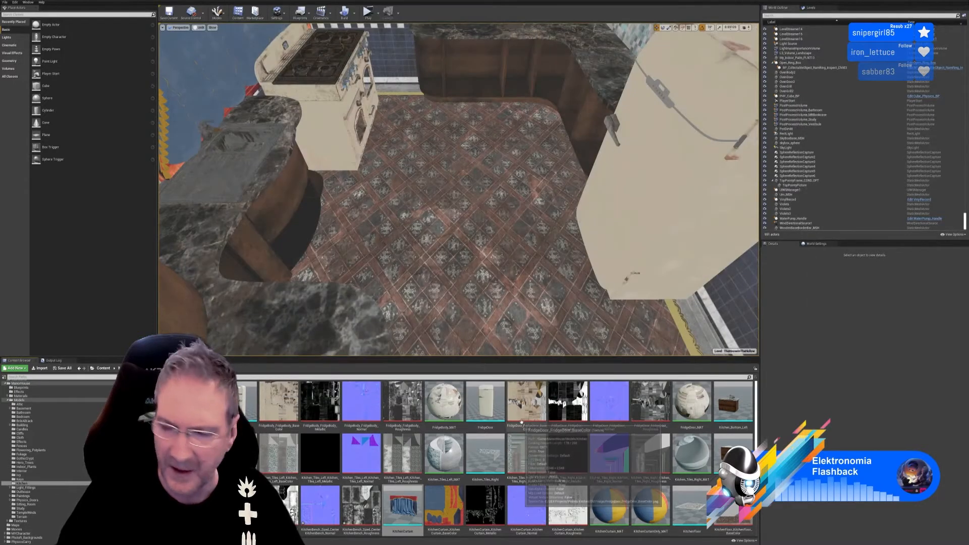
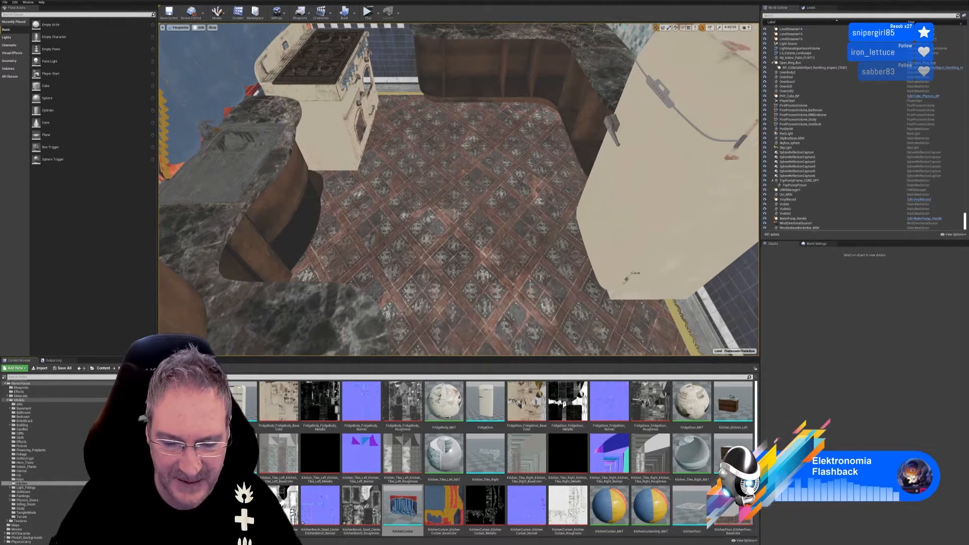
Open the full KitchenWall mesh and the kitchen wall with the window cutout, examine each and close them.
scroll(512, 429, down, 2)
scroll(512, 429, down, 1)
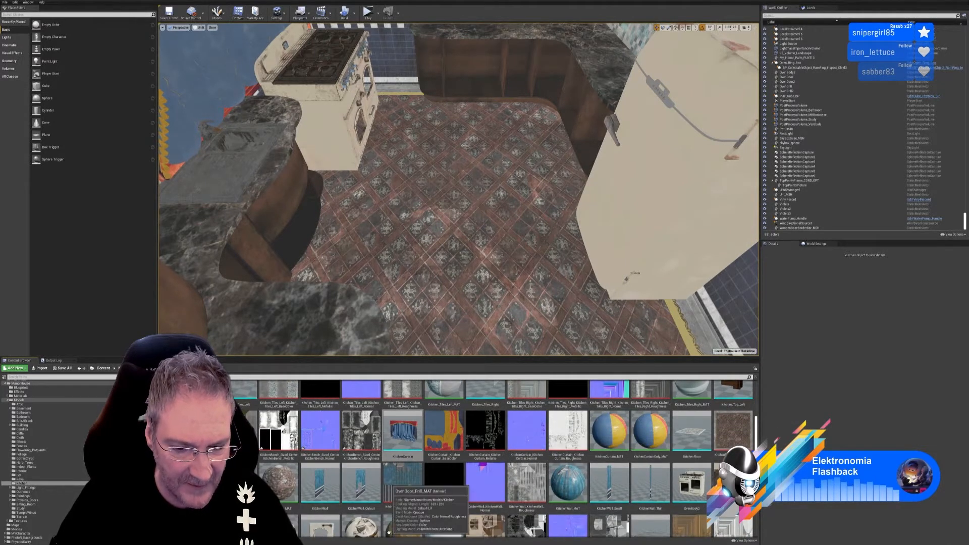
double_click(330, 485)
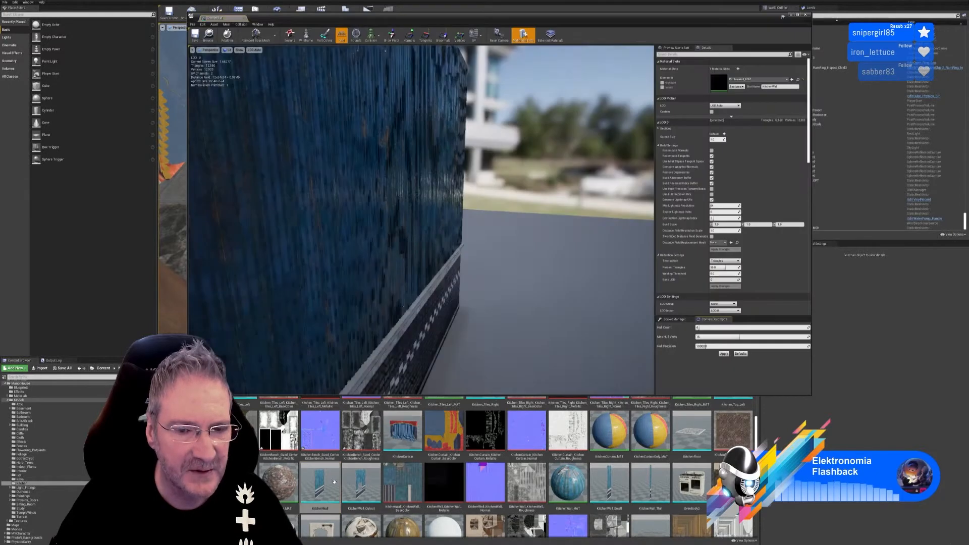
drag(421, 202, 472, 268)
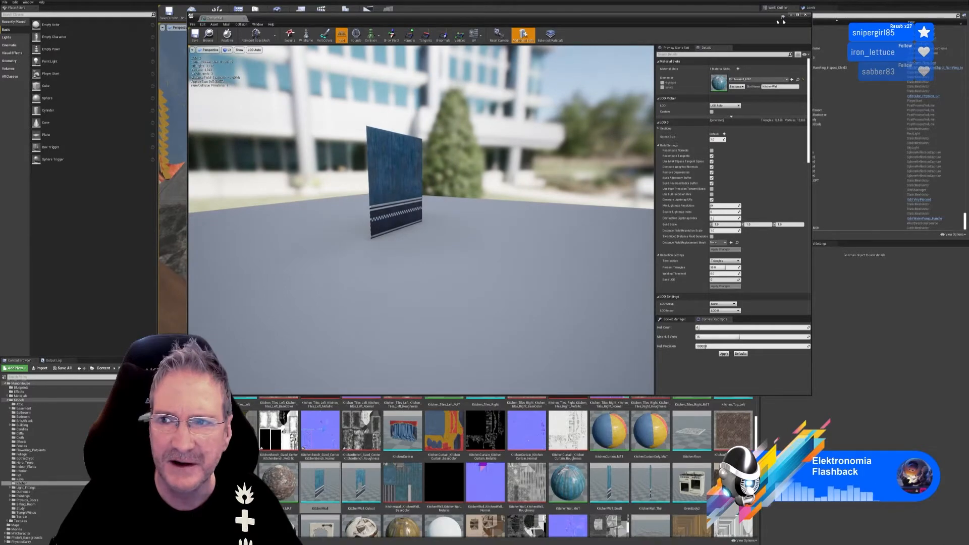
click(805, 14)
double_click(366, 485)
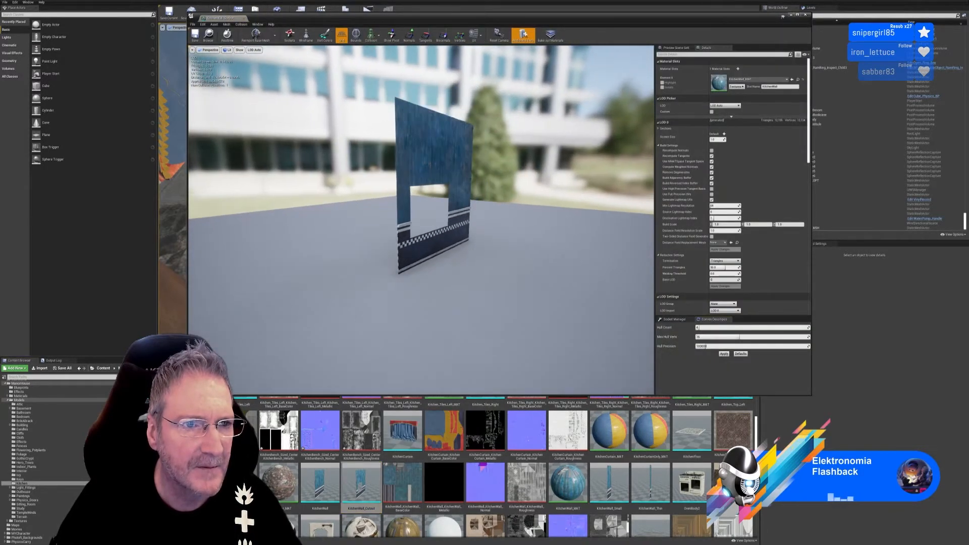
click(806, 16)
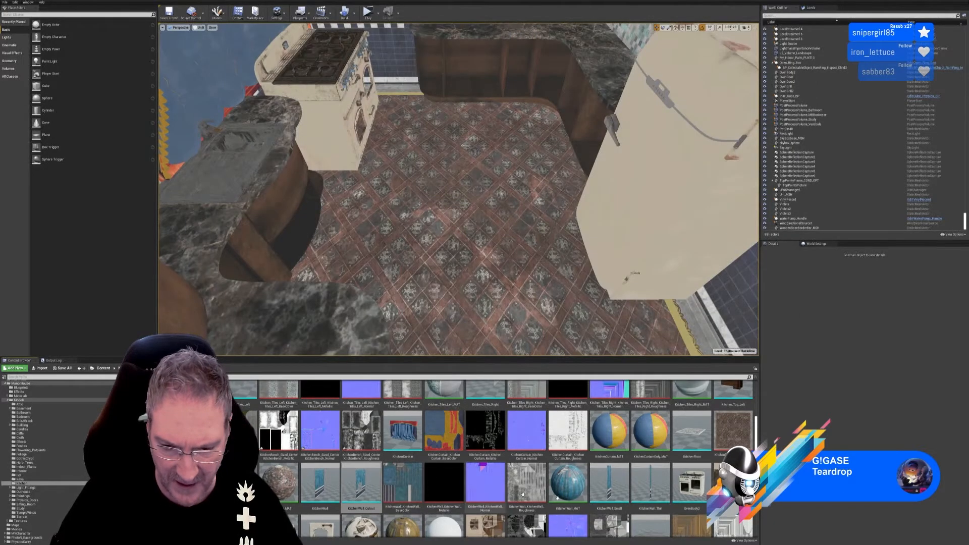
Open the small and thin kitchen wall meshes one after the other, examine them and close them.
click(610, 485)
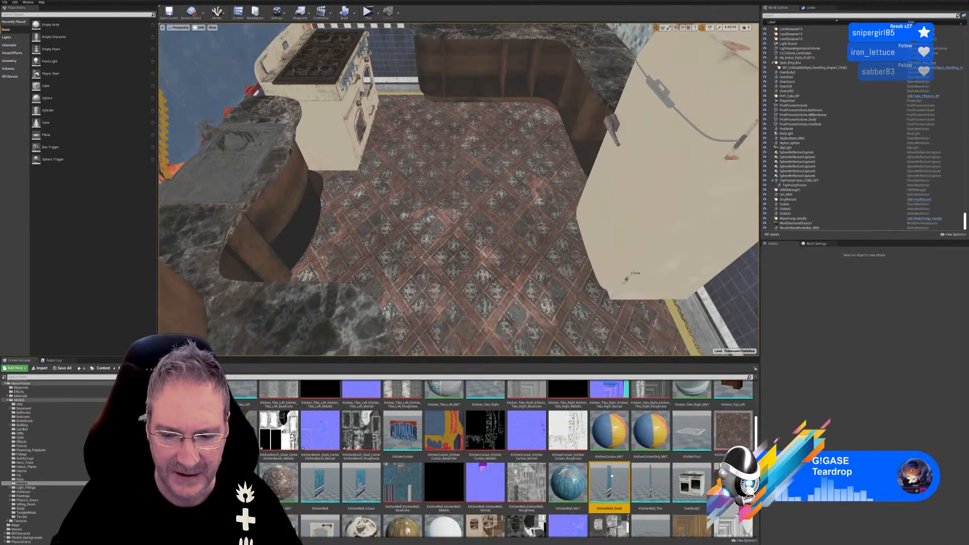
double_click(611, 479)
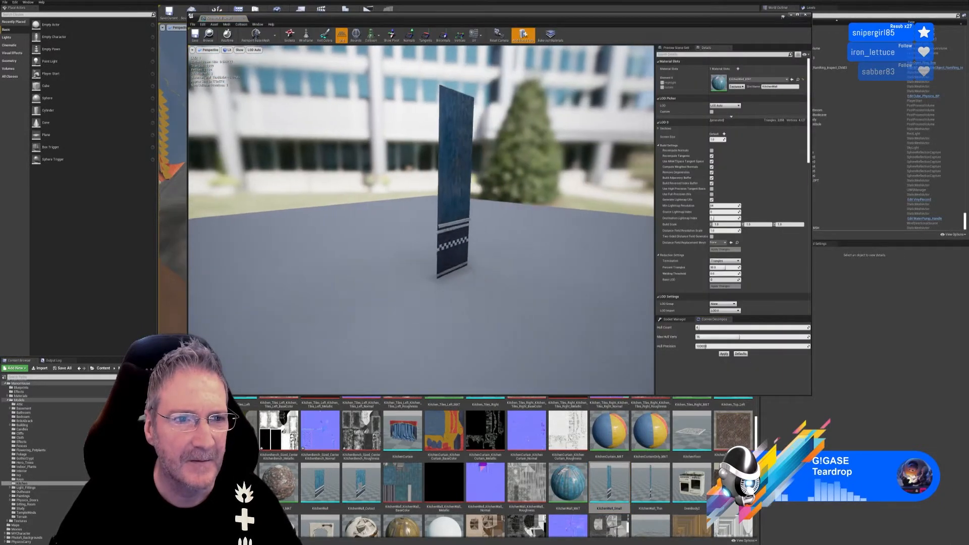
click(806, 15)
double_click(653, 487)
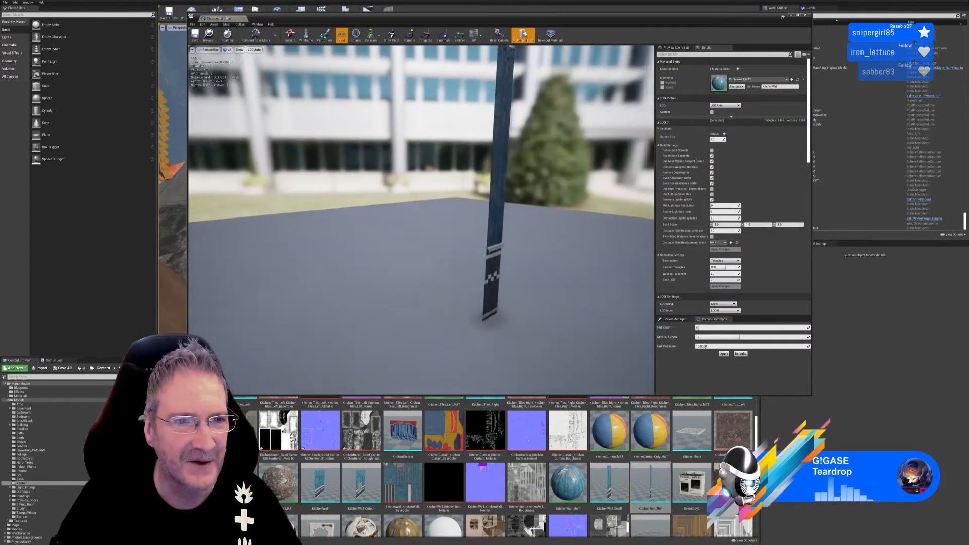
click(806, 15)
Open the oven body mesh, reduce its LOD 0 to 50 percent triangles and inspect the simplified oven.
double_click(691, 484)
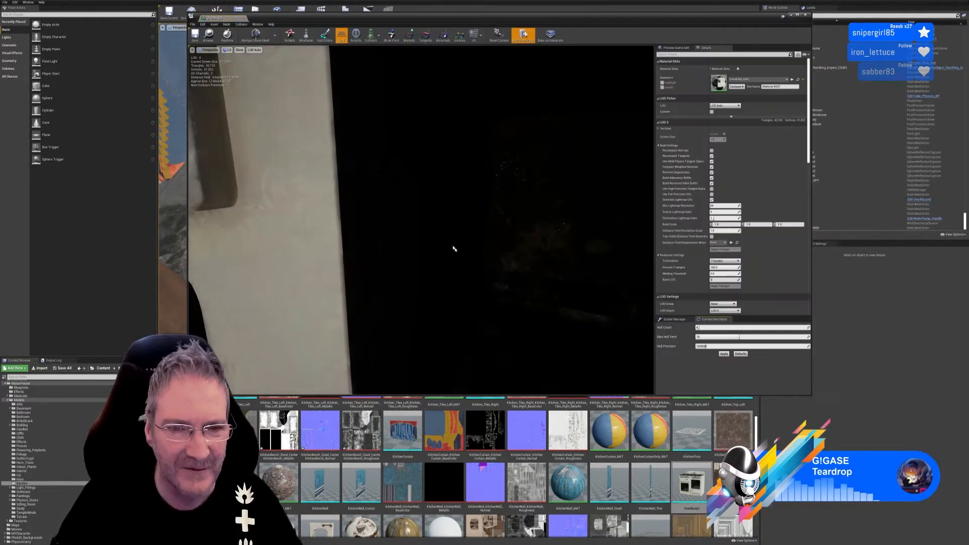
key(s)
mouse_move(454, 248)
right_down()
mouse_move(454, 267)
mouse_move(424, 250)
mouse_move(456, 242)
right_up()
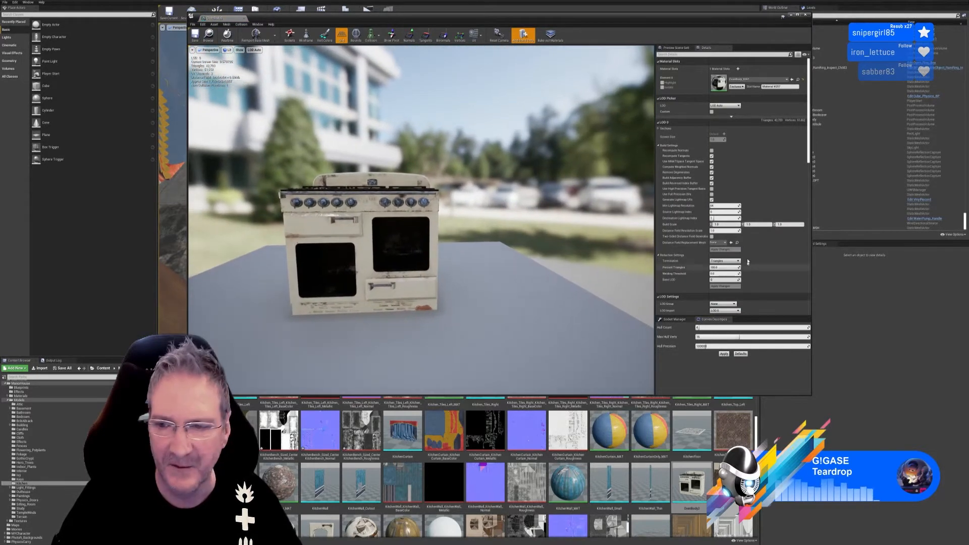
click(722, 268)
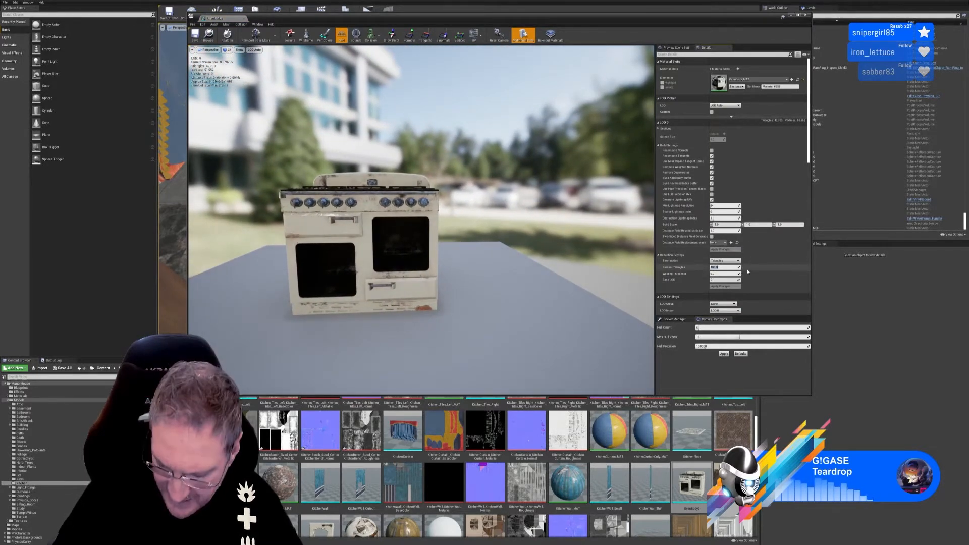
click(724, 286)
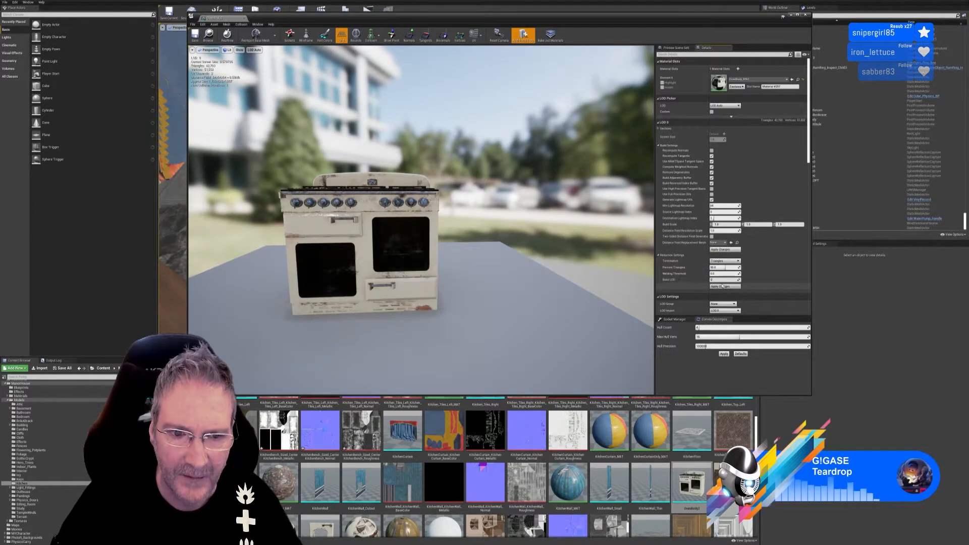
right_drag(506, 212, 484, 255)
key(w)
key(s)
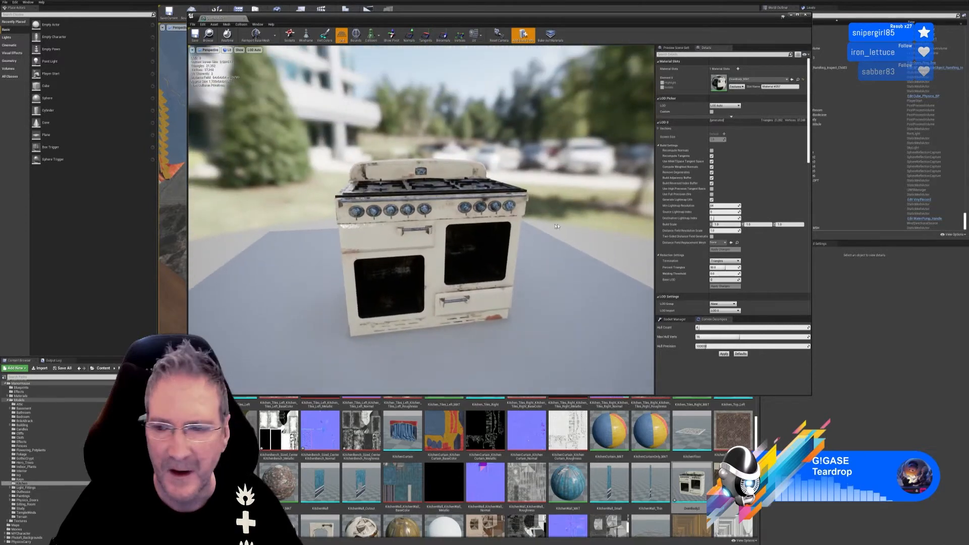
Set the oven body's number of LODs to 3, apply the change and check the oven from a distance.
scroll(748, 185, down, 3)
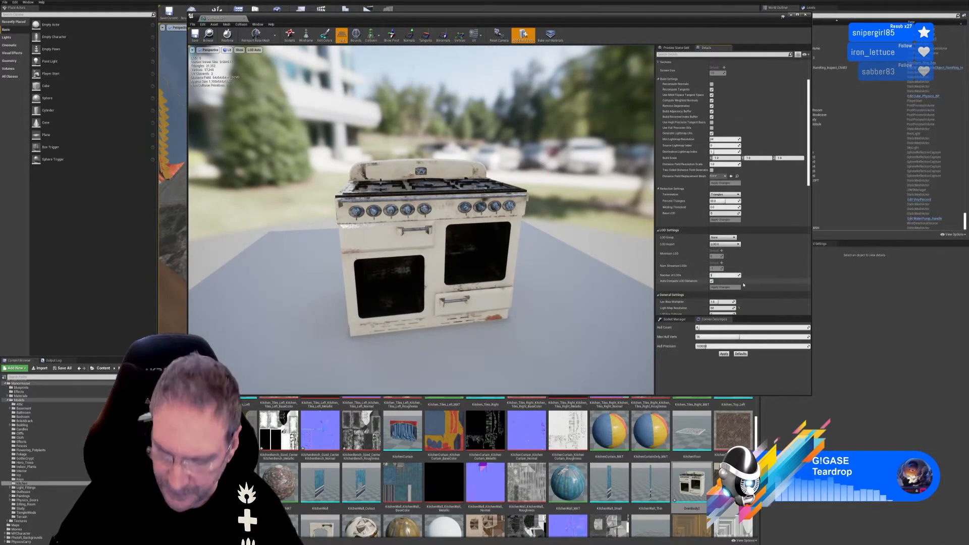
text(5)
key(Return)
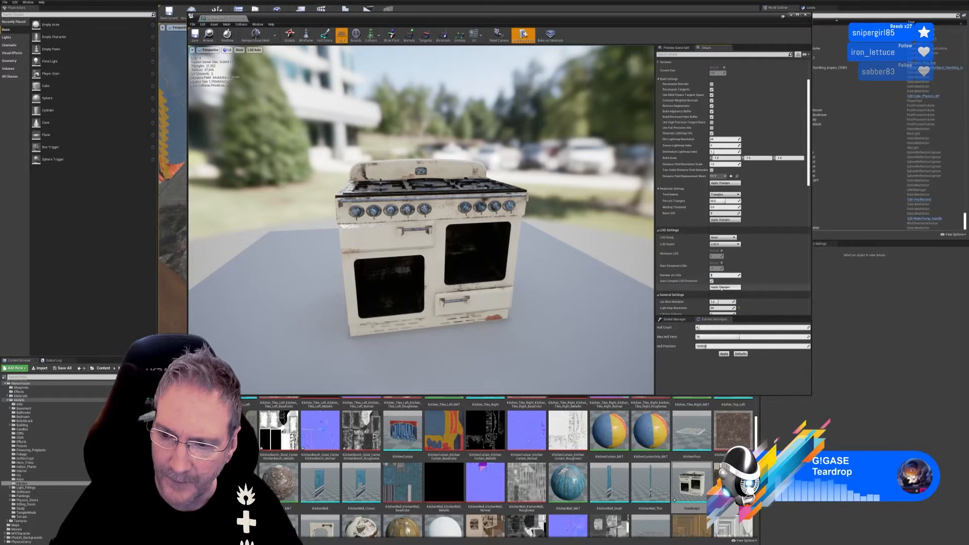
click(720, 287)
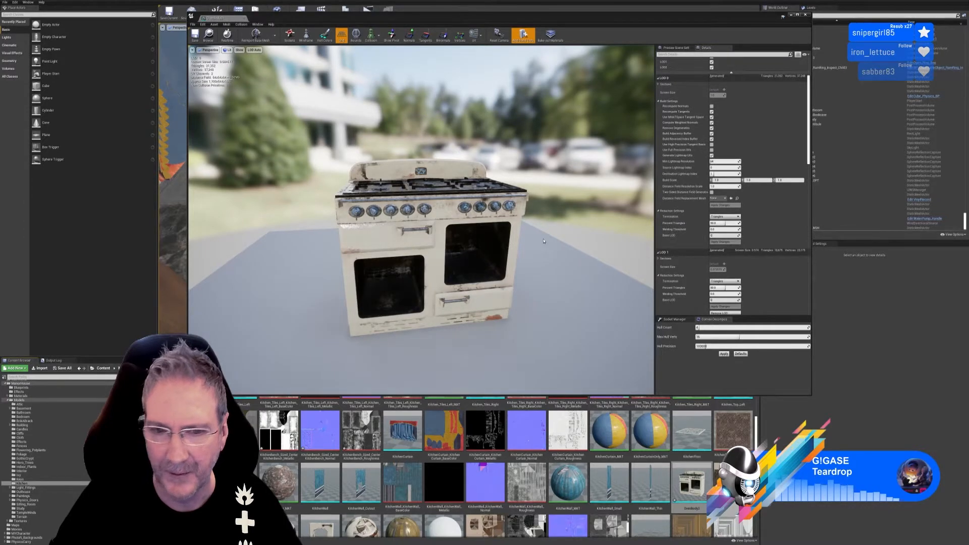
drag(537, 248, 517, 295)
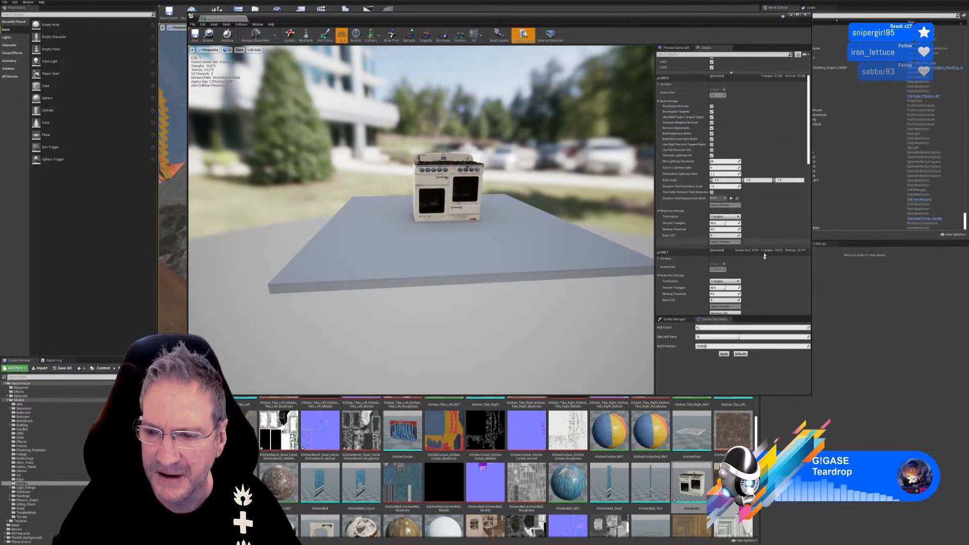
Turn off Auto Compute LOD Distances for the oven body mesh.
scroll(772, 247, down, 4)
scroll(759, 260, down, 2)
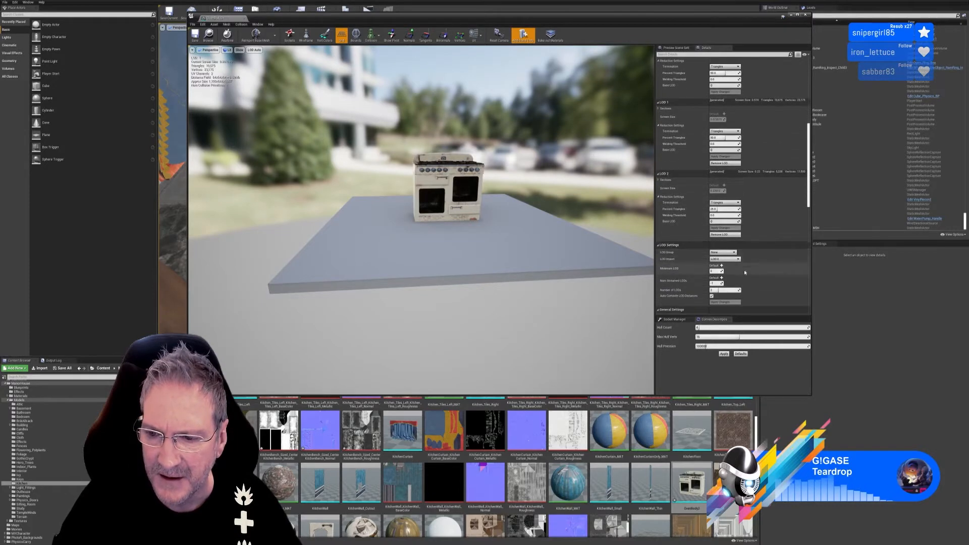
click(712, 297)
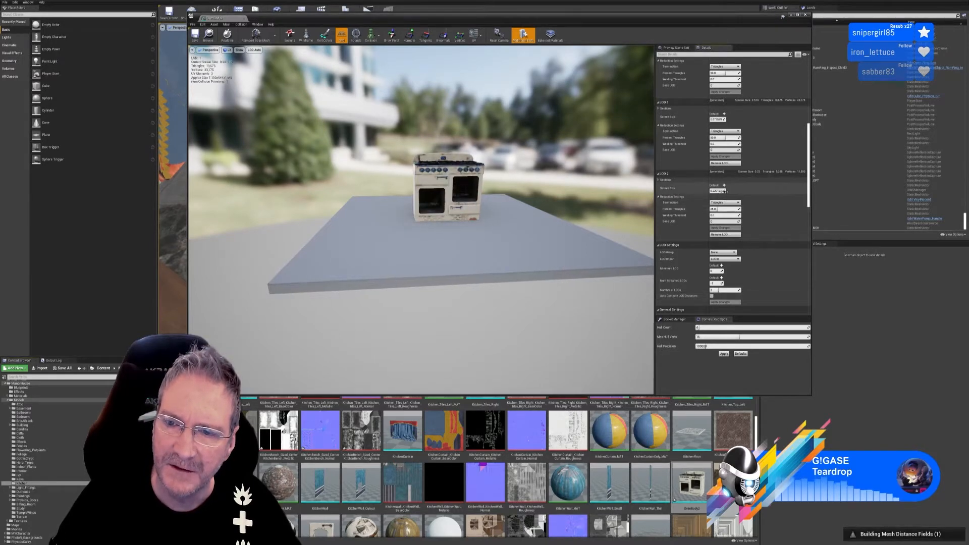
Set the oven body's LOD 2 screen size to 0.28 and check the LOD switch from a distance.
click(723, 191)
text(0.28)
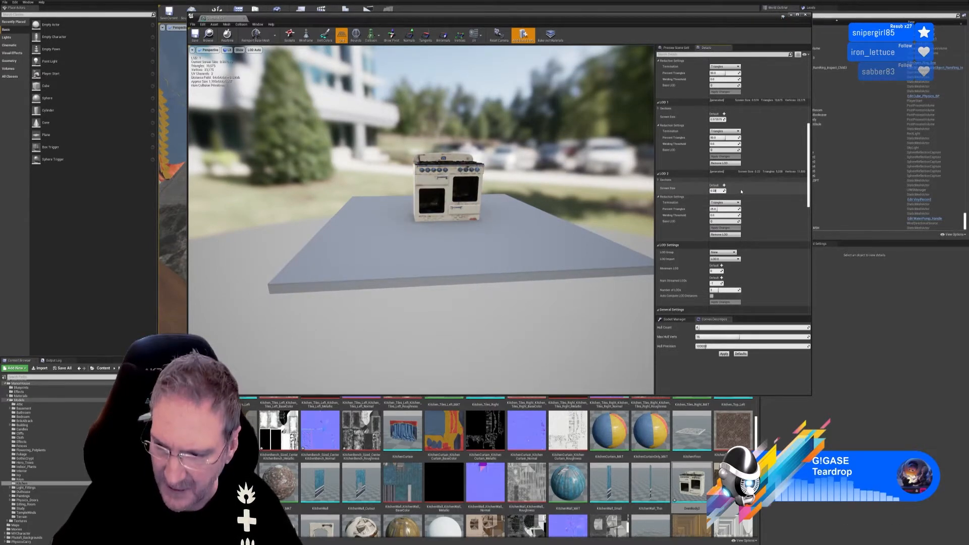
key(Return)
drag(535, 217, 551, 252)
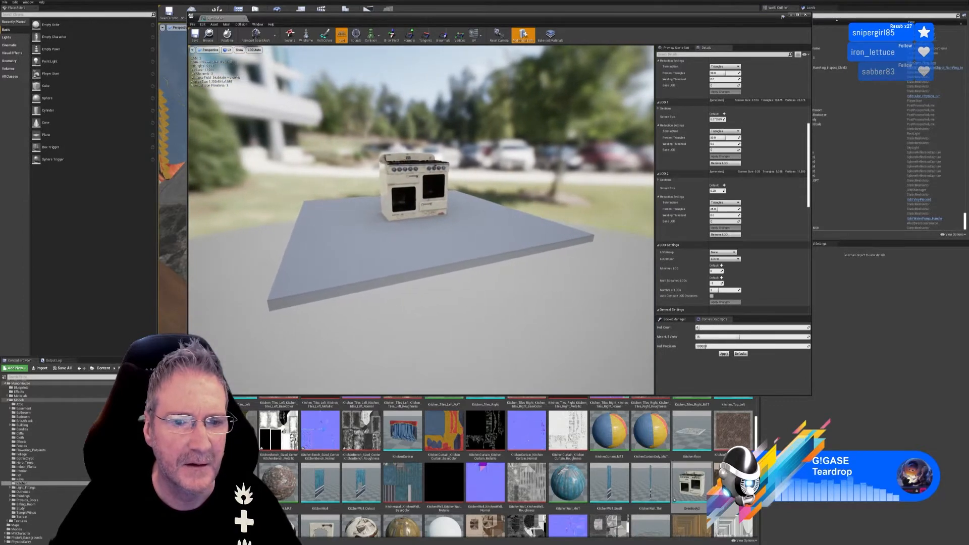
Show the oven body's simple collision and examine how its hull fits around the oven.
click(372, 38)
click(378, 51)
right_drag(407, 76, 387, 83)
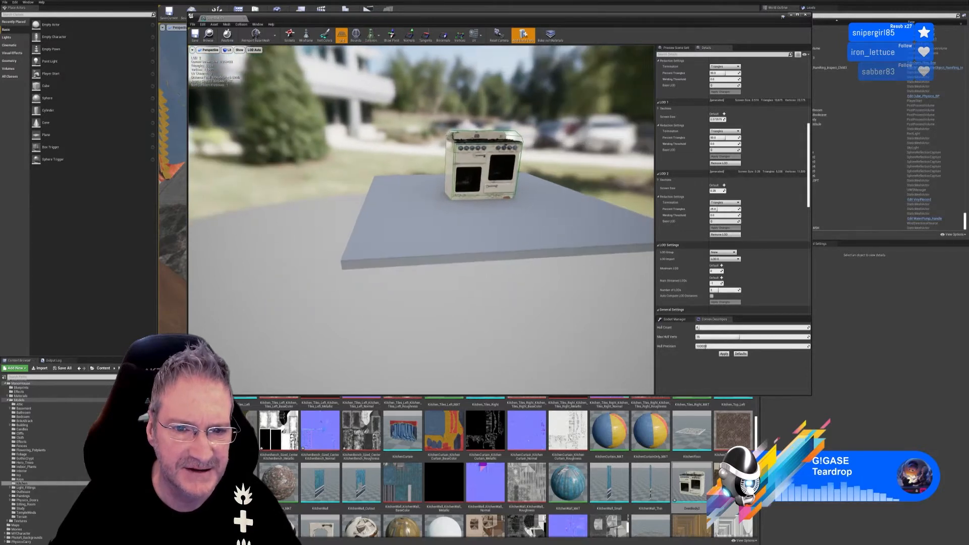
drag(388, 82, 390, 50)
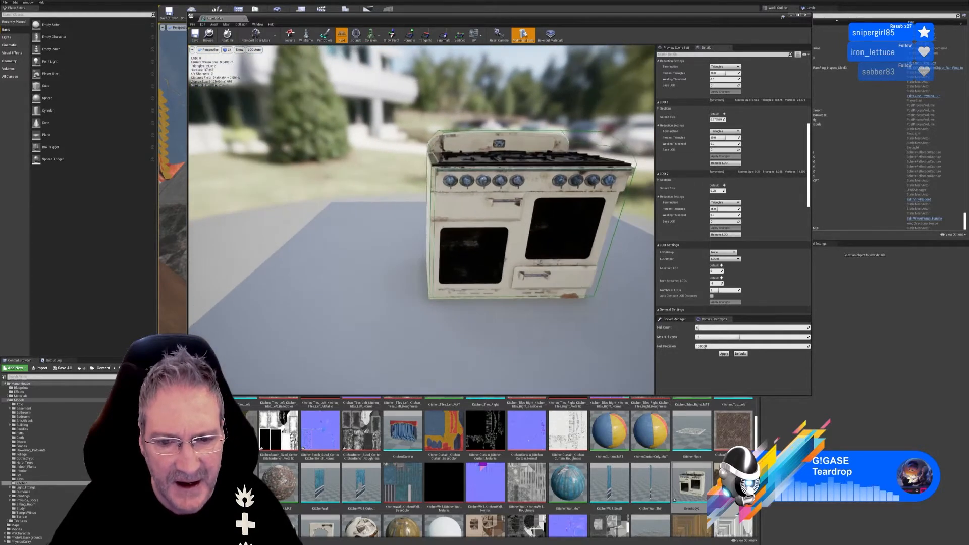
right_drag(485, 185, 492, 204)
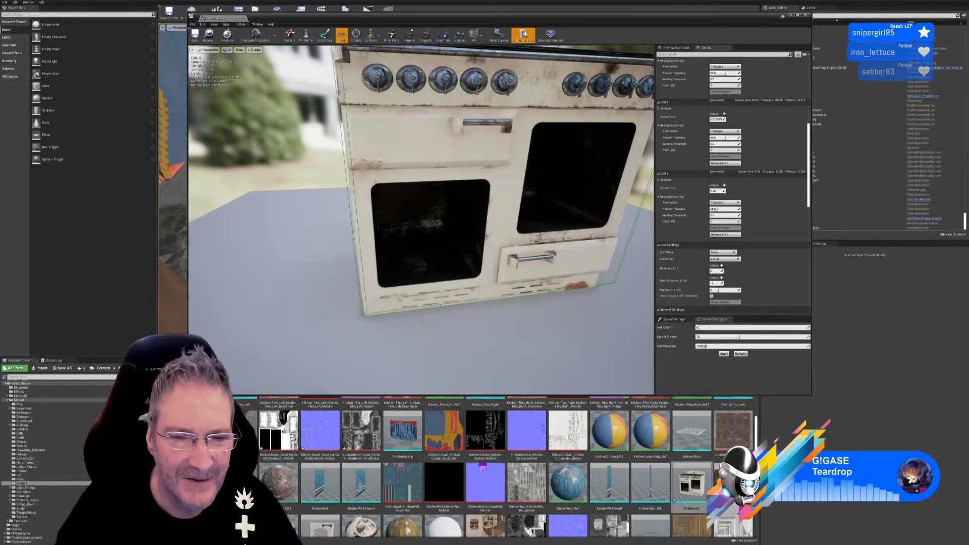
right_drag(429, 217, 479, 199)
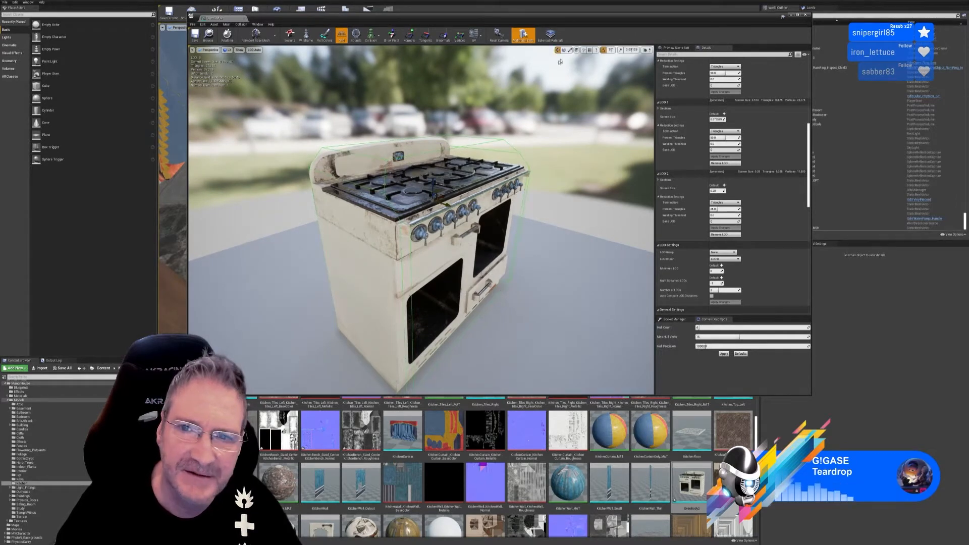
Scale the existing collision hull down in depth and move it back to fit the oven's rear splashback.
click(570, 50)
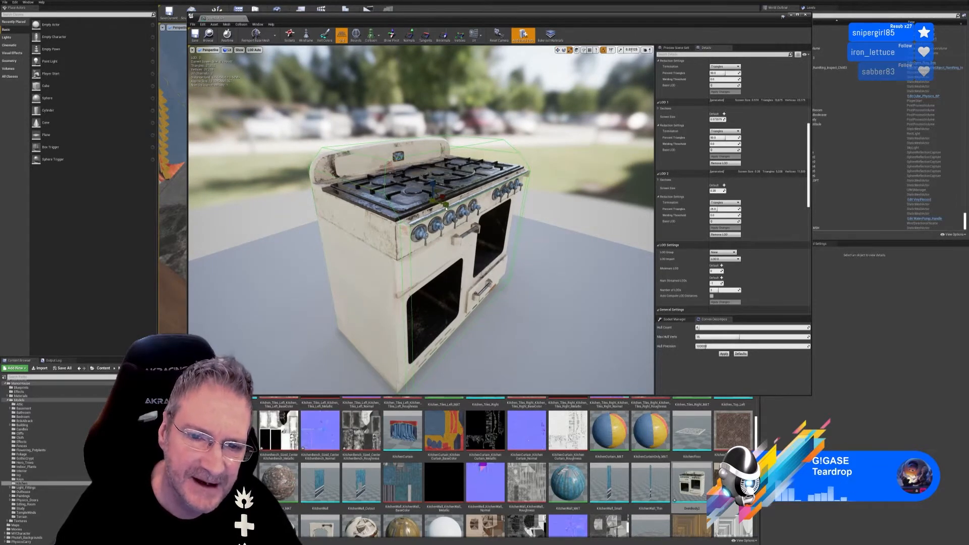
drag(445, 207, 437, 203)
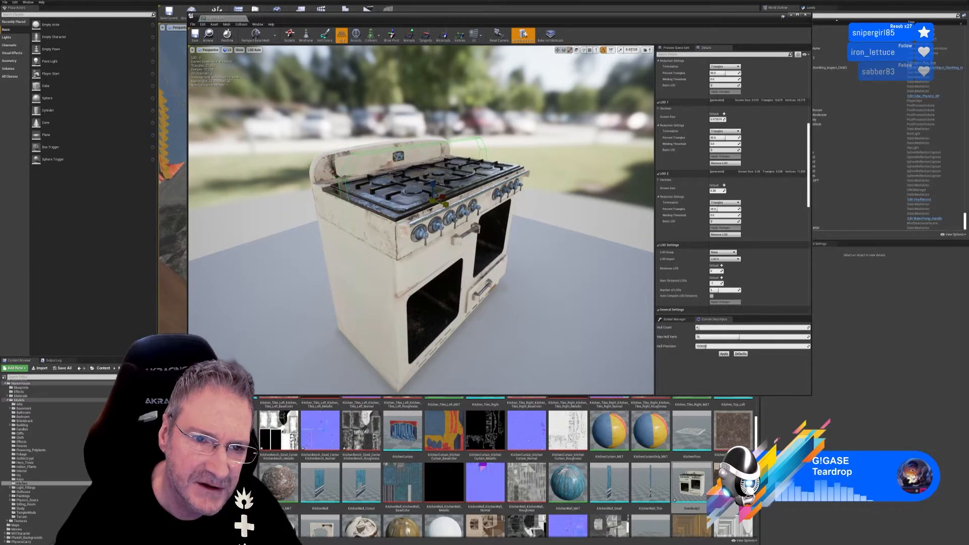
click(557, 50)
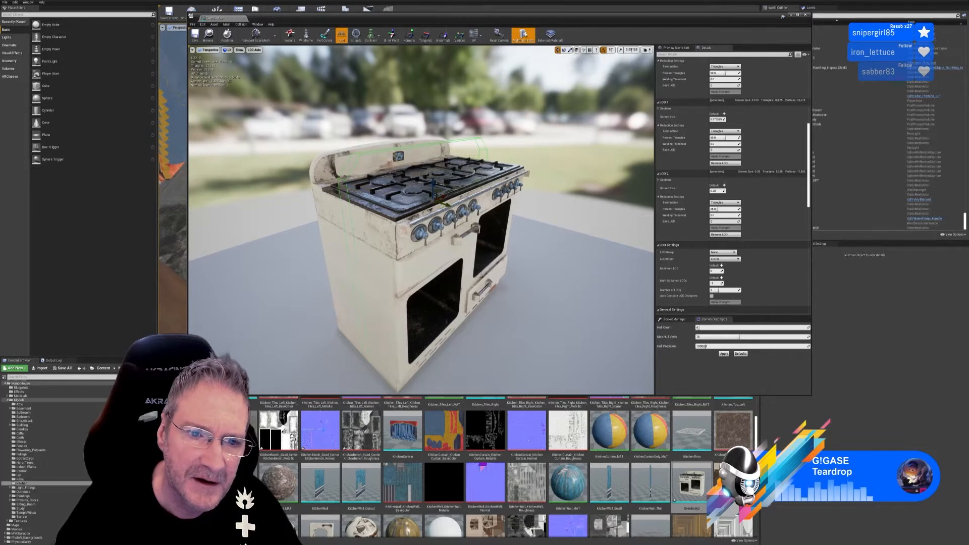
alt+drag(411, 159, 479, 188)
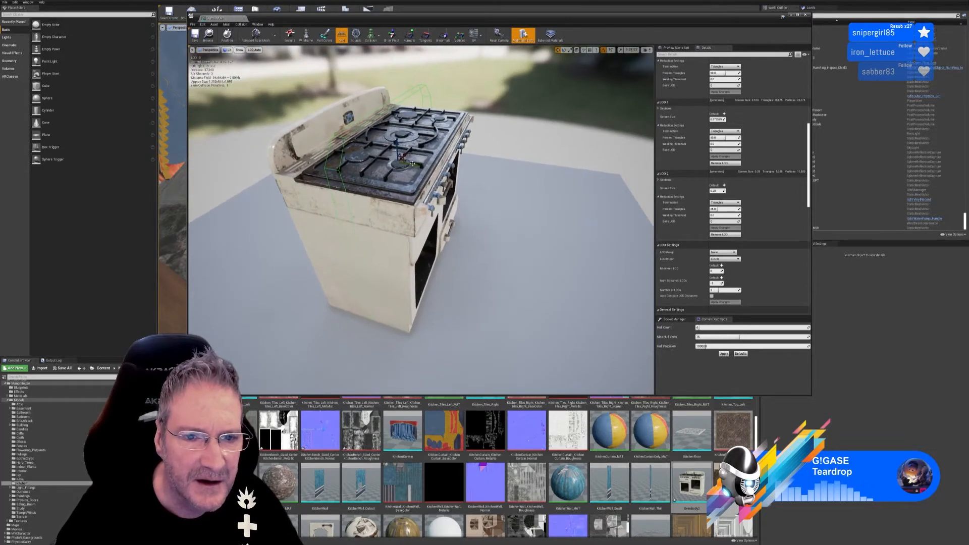
drag(413, 164, 440, 161)
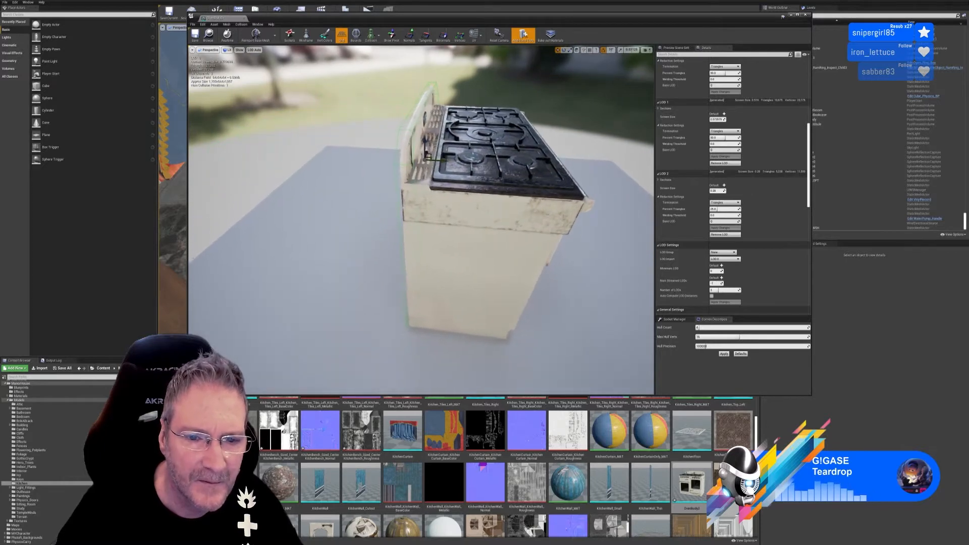
right_drag(368, 156, 401, 146)
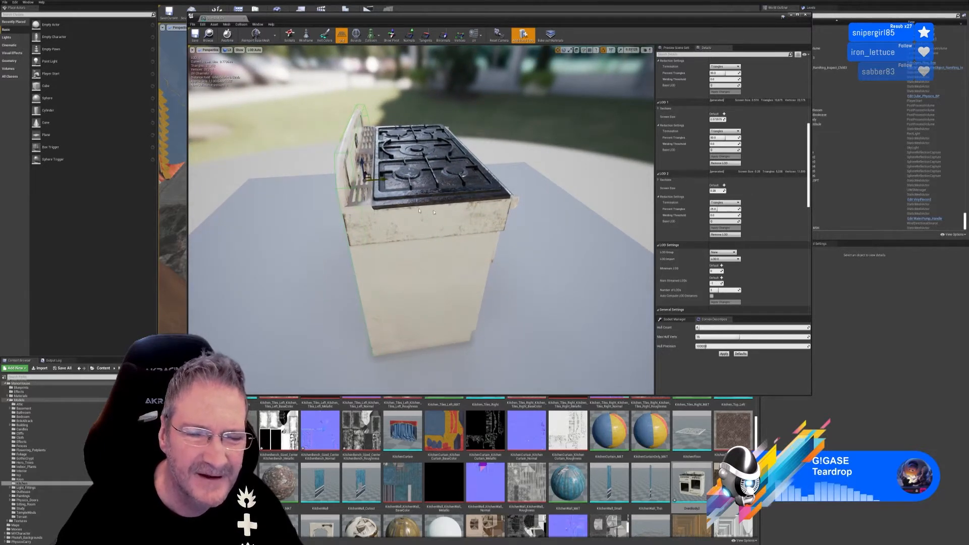
drag(525, 220, 411, 231)
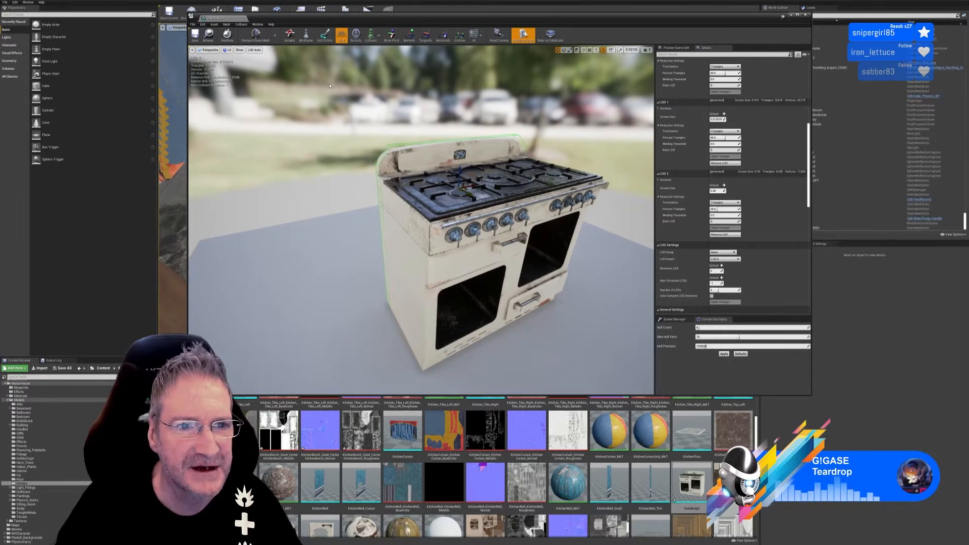
Add a box simplified collision, narrow it into a thin slab and move it to one side wall of the oven.
click(241, 24)
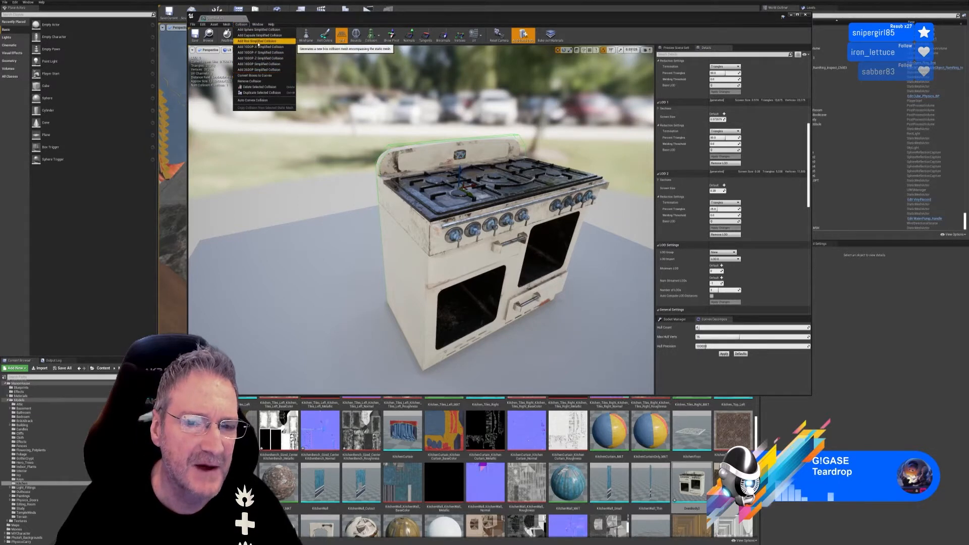
click(260, 41)
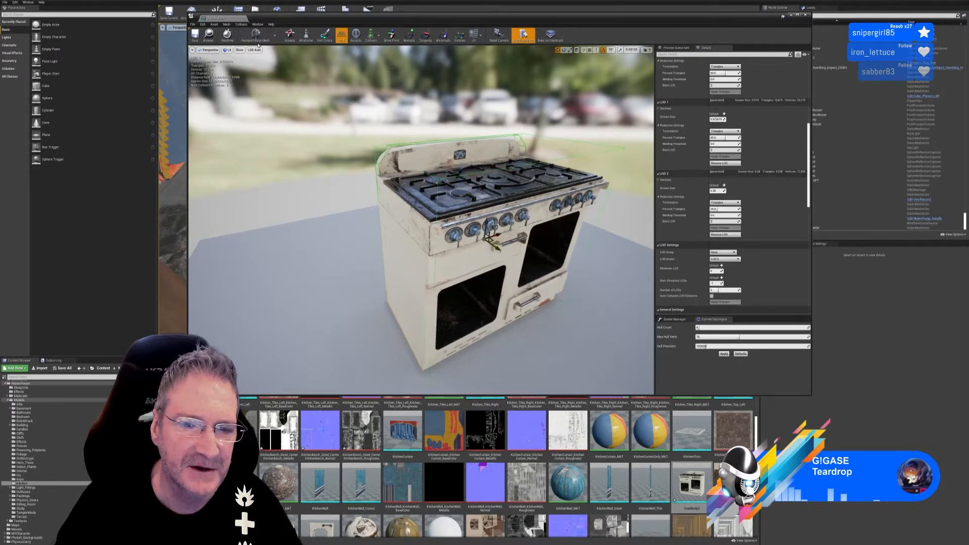
click(570, 50)
drag(497, 235, 449, 251)
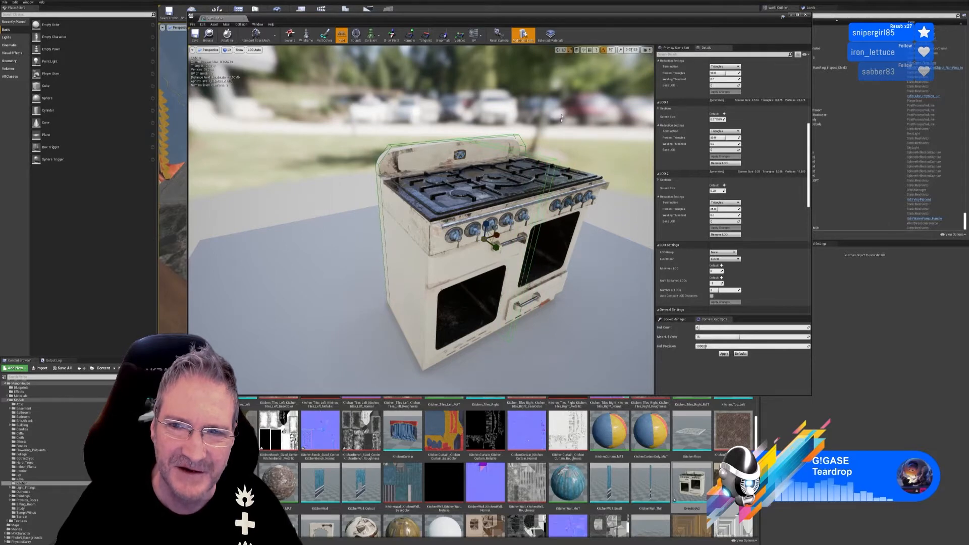
click(558, 50)
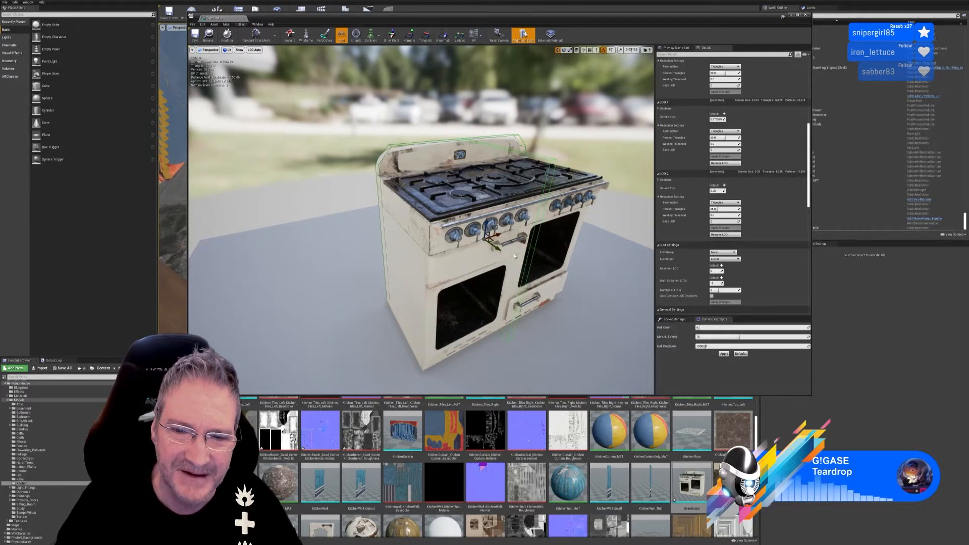
drag(497, 241, 421, 259)
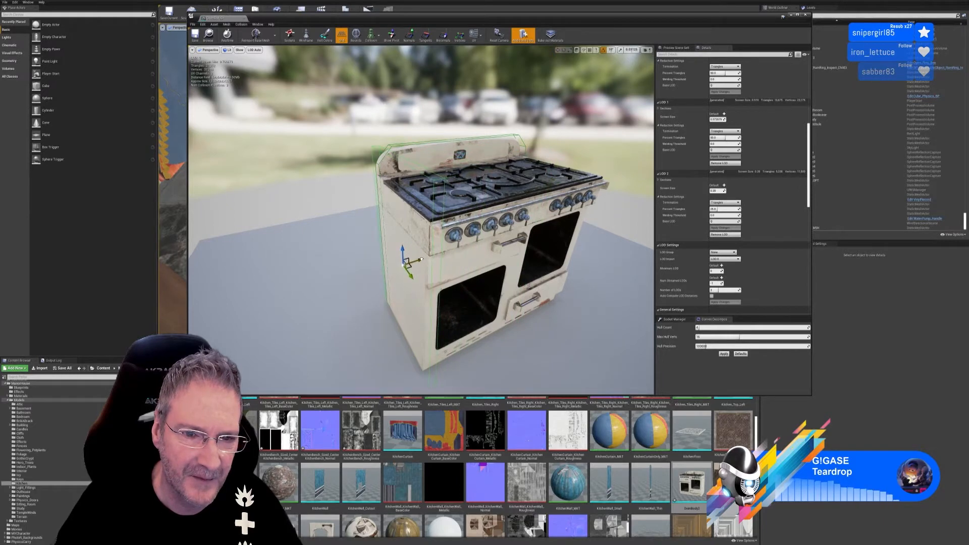
Scale the side collision box down in depth and height, then align it with the oven's side wall below the hob.
right_drag(470, 274, 585, 252)
key(a)
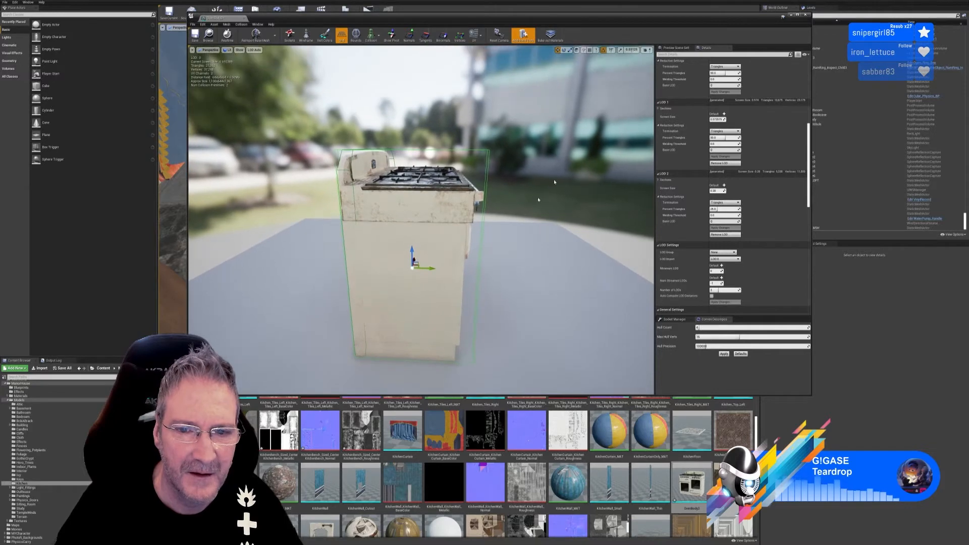
click(570, 50)
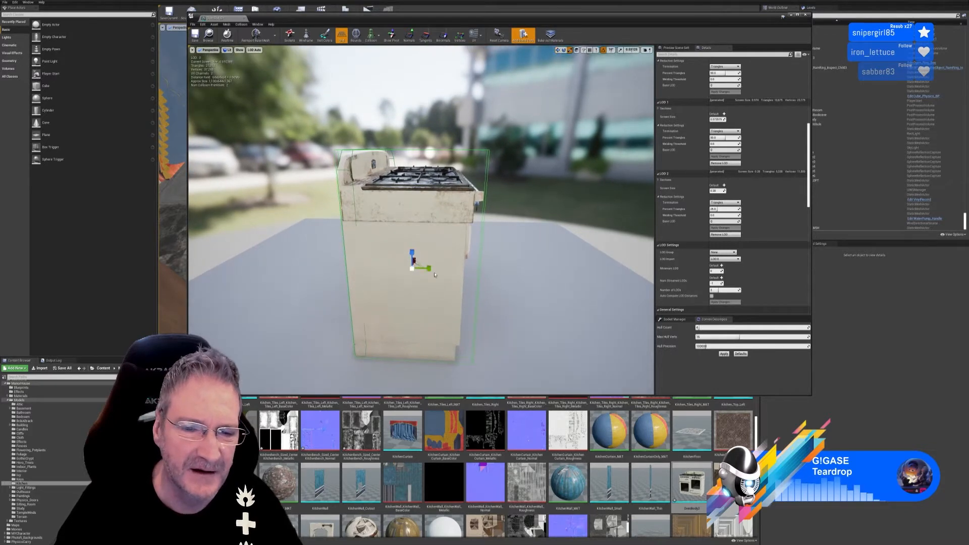
drag(432, 272, 411, 272)
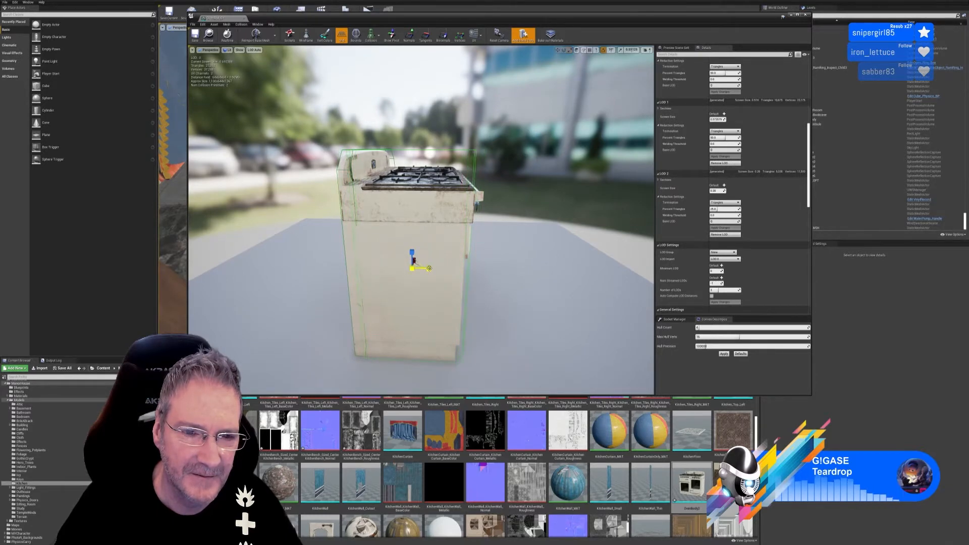
click(438, 268)
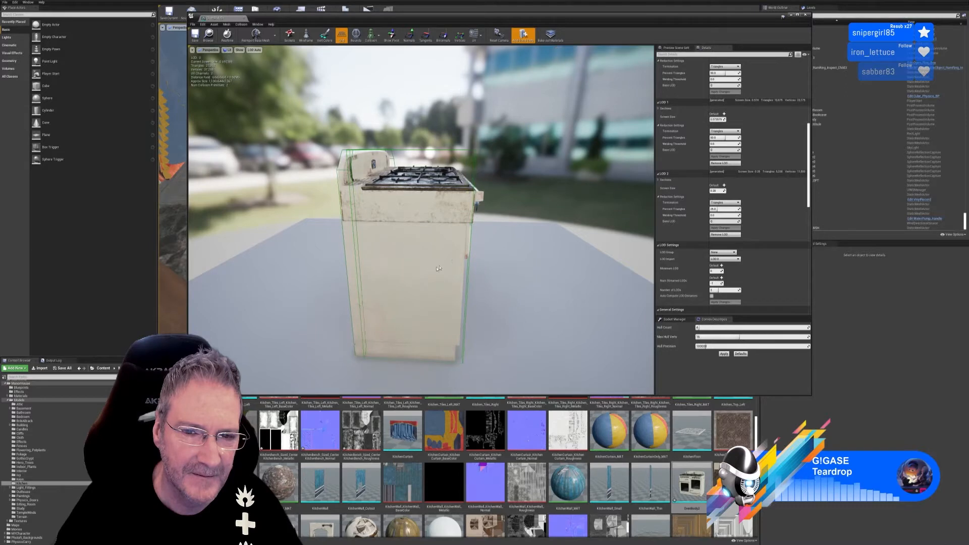
click(432, 152)
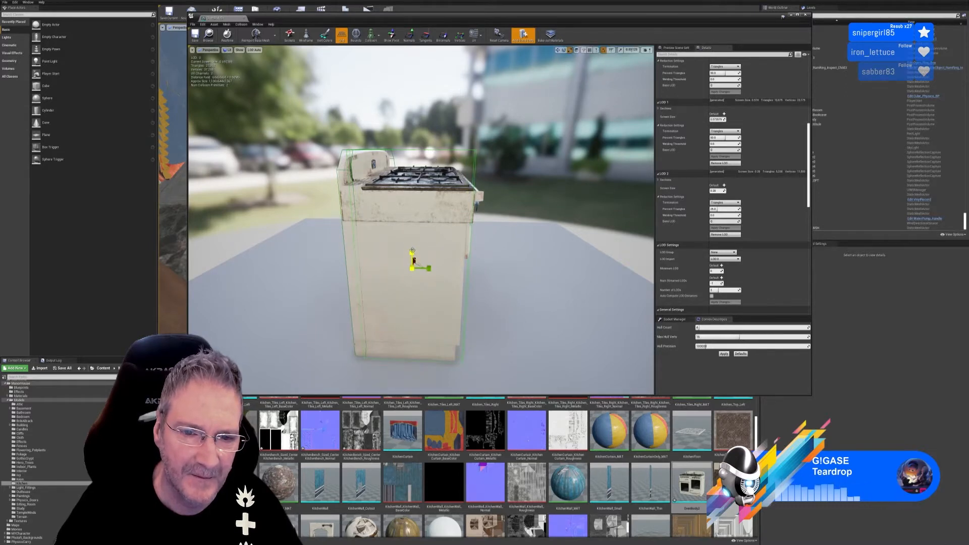
drag(413, 259, 411, 268)
click(558, 50)
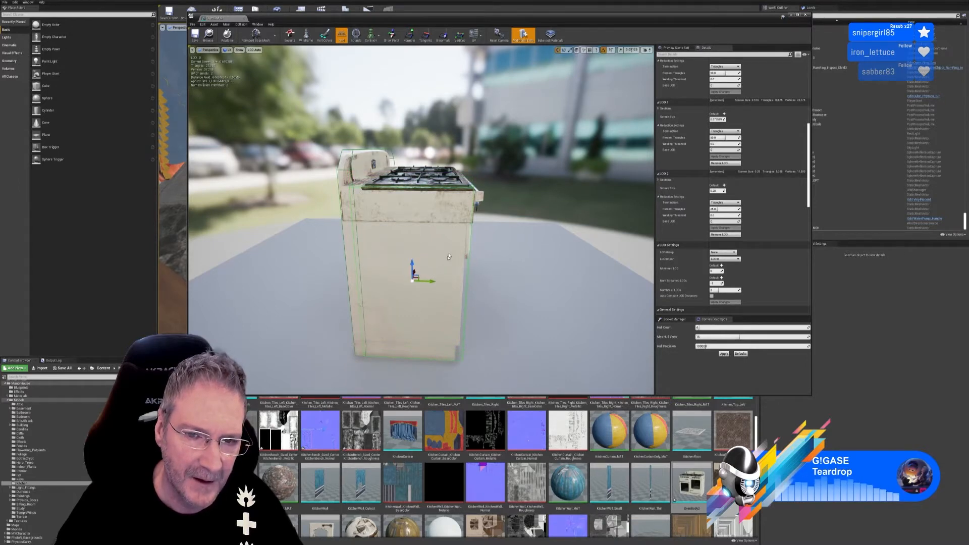
right_drag(441, 279, 463, 305)
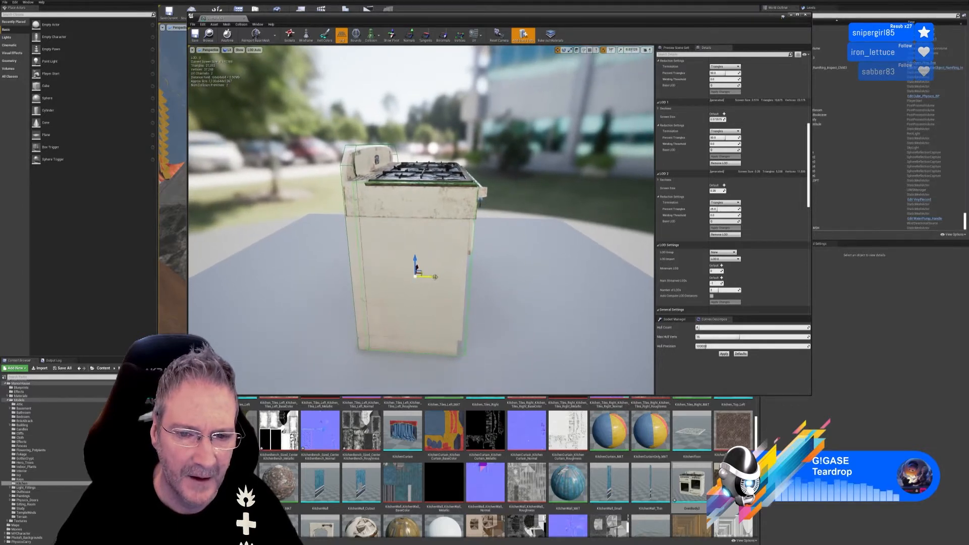
drag(435, 277, 438, 276)
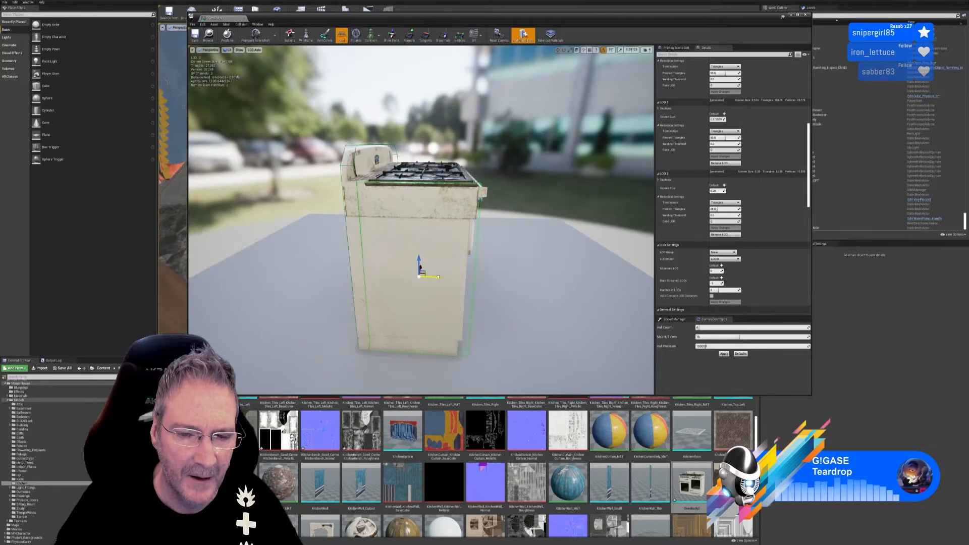
Duplicate the side wall collision box and move the copy across to the oven's opposite side.
key(d)
right_drag(438, 276, 307, 350)
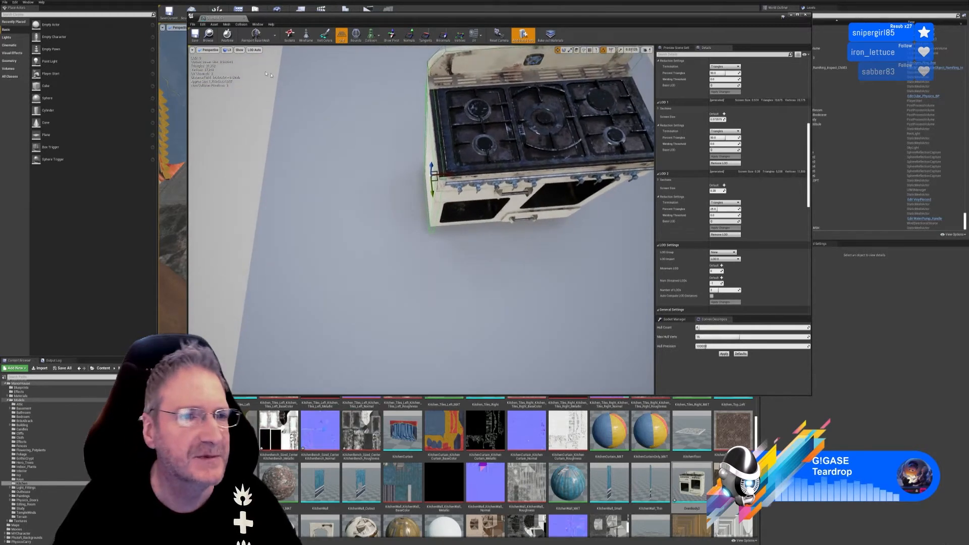
click(242, 24)
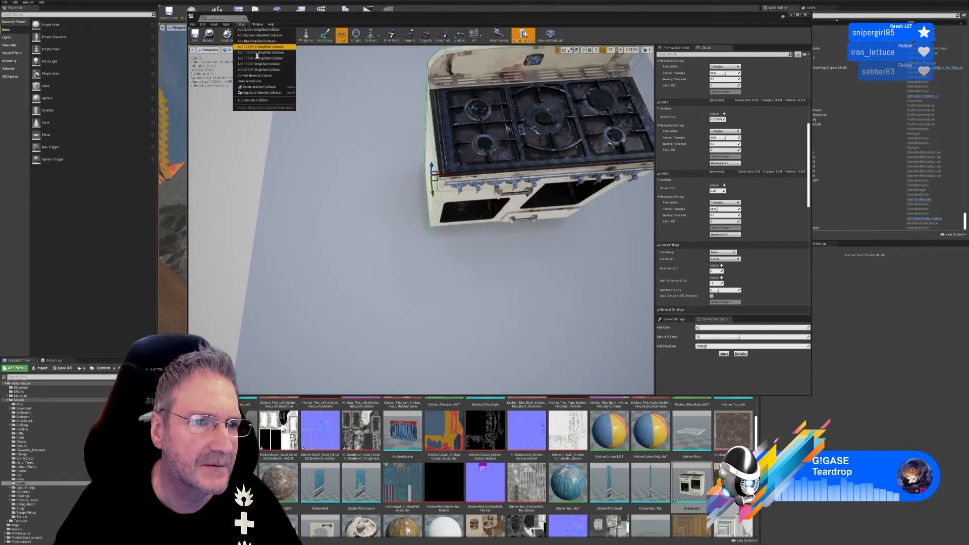
click(258, 93)
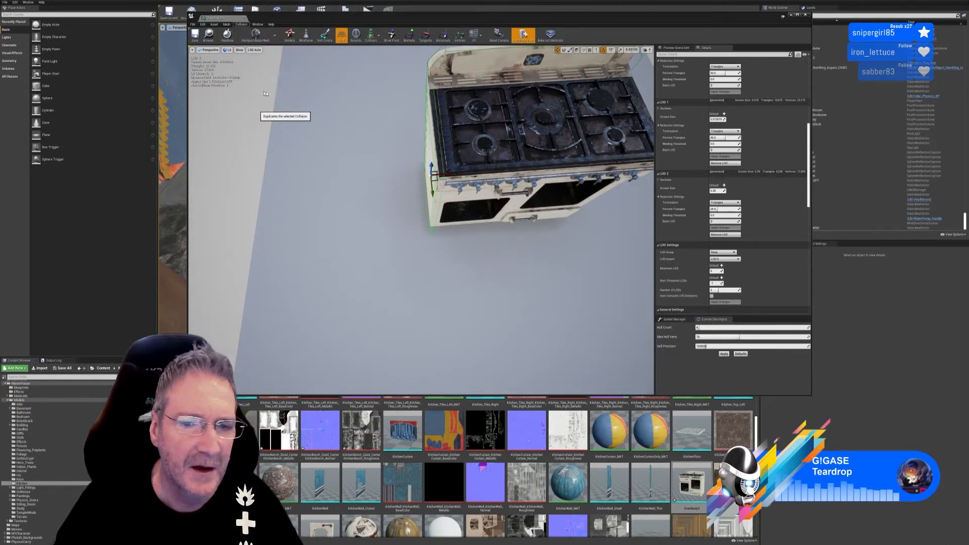
right_drag(452, 193, 427, 196)
drag(437, 183, 596, 197)
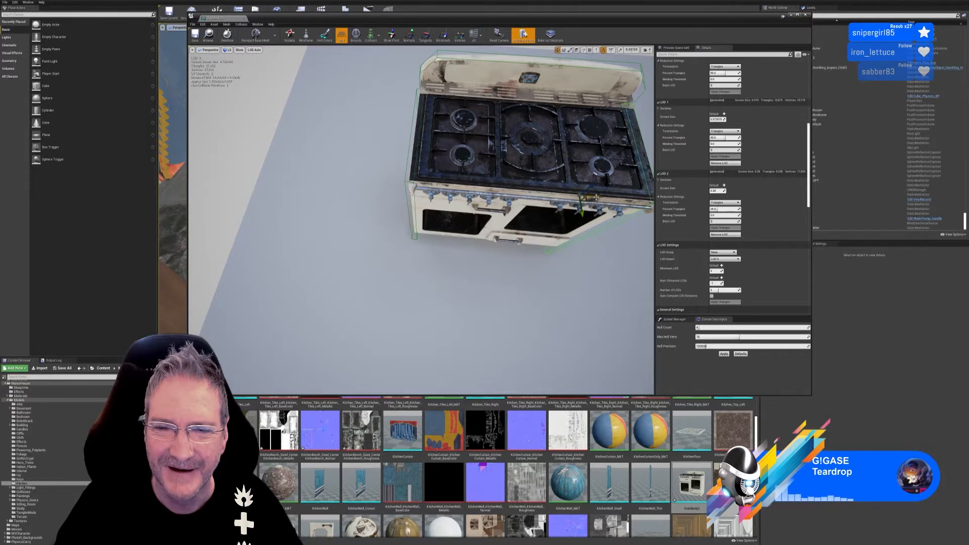
Fine-tune the duplicated collision box against the opposite side wall and check the collision from the side and front.
right_drag(596, 198, 544, 247)
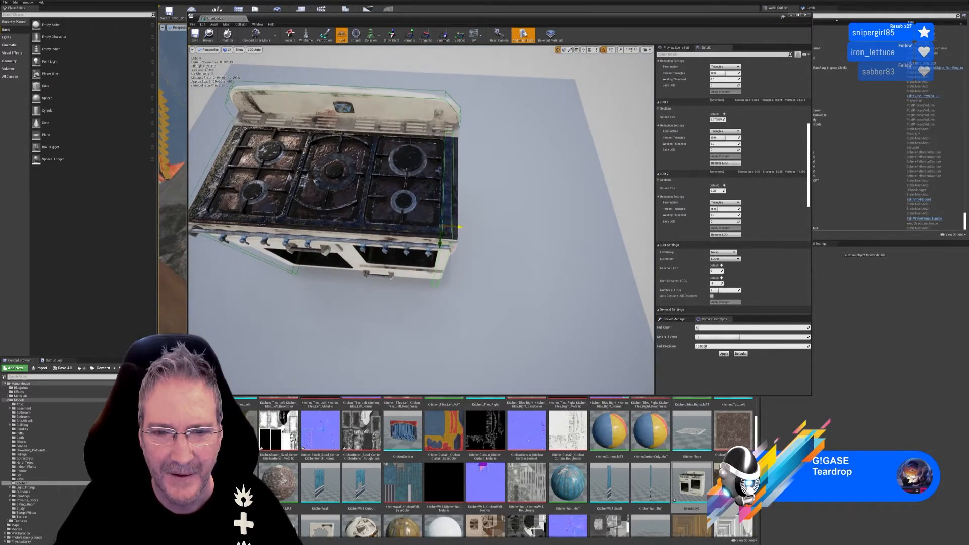
drag(459, 227, 462, 228)
right_drag(462, 228, 414, 281)
drag(417, 284, 424, 286)
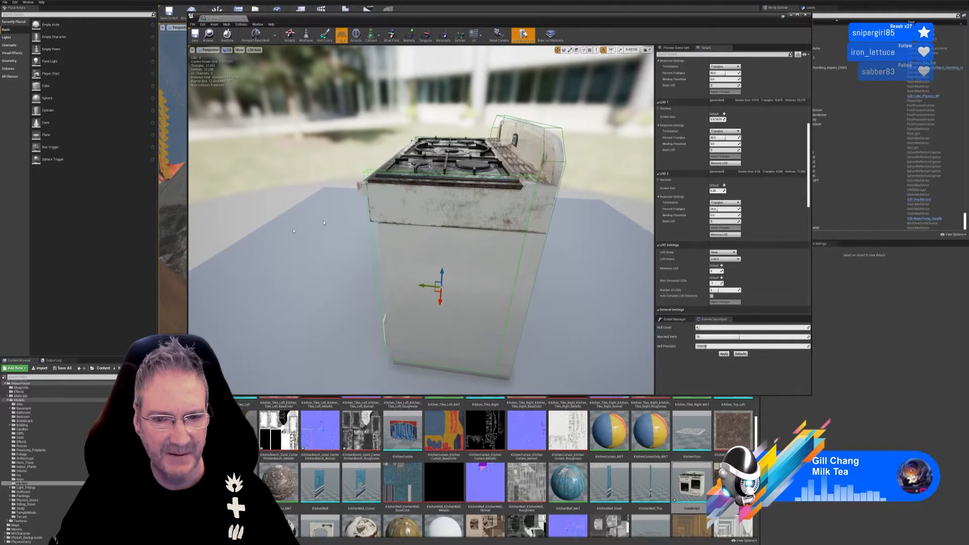
right_drag(423, 286, 345, 212)
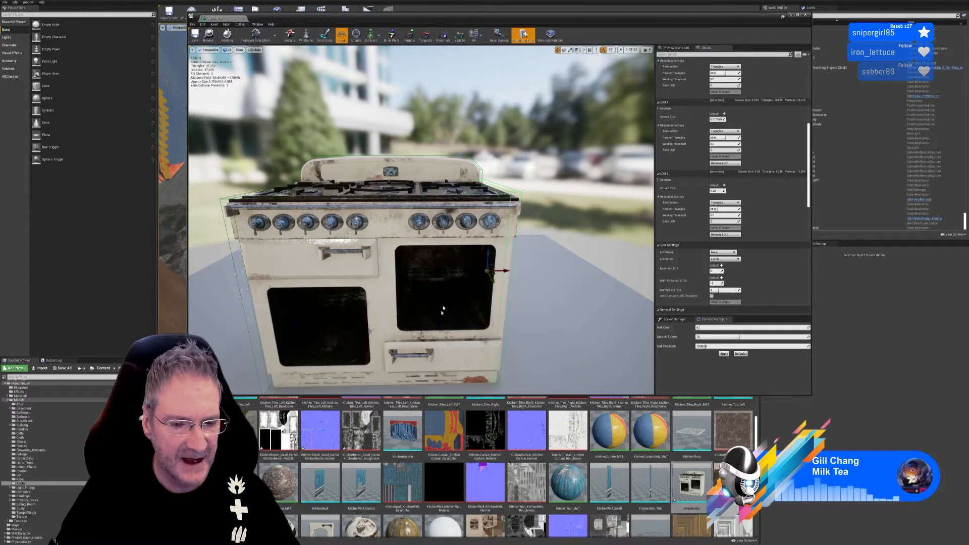
mouse_move(539, 301)
right_down()
mouse_move(531, 313)
mouse_move(543, 303)
mouse_move(513, 296)
mouse_move(548, 306)
mouse_move(528, 300)
right_up()
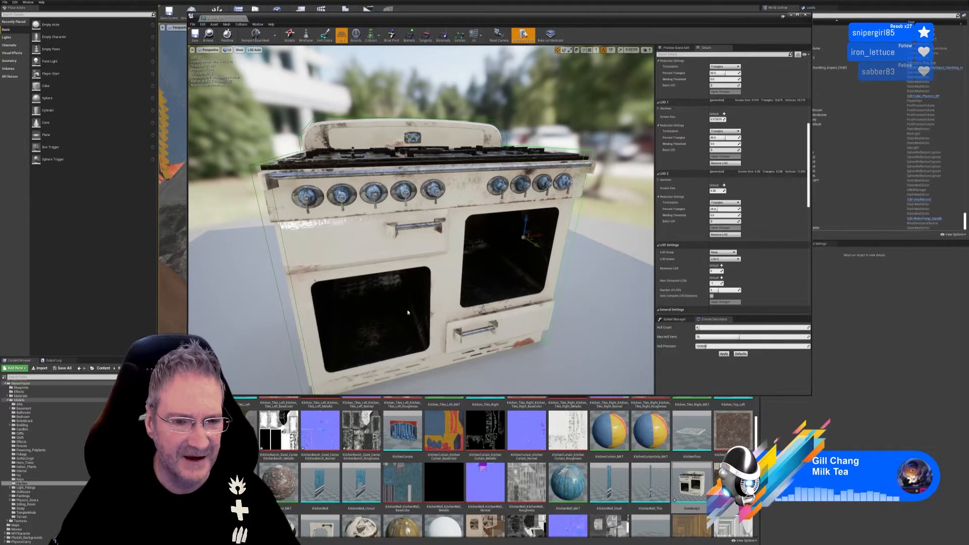
mouse_move(407, 312)
right_down()
mouse_move(422, 337)
mouse_move(403, 324)
right_up()
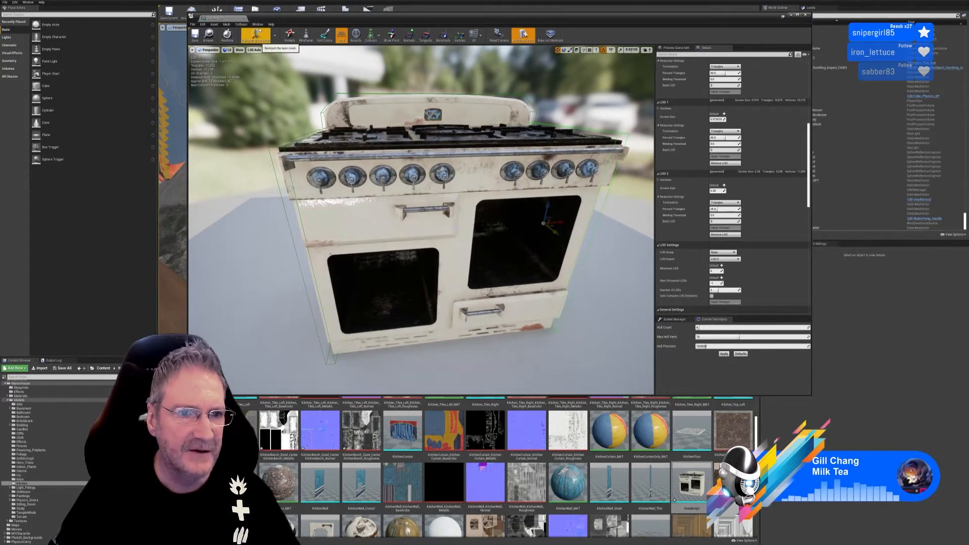
Add another box simplified collision to the oven, flatten it in height and raise it to the hob and control panel.
click(241, 24)
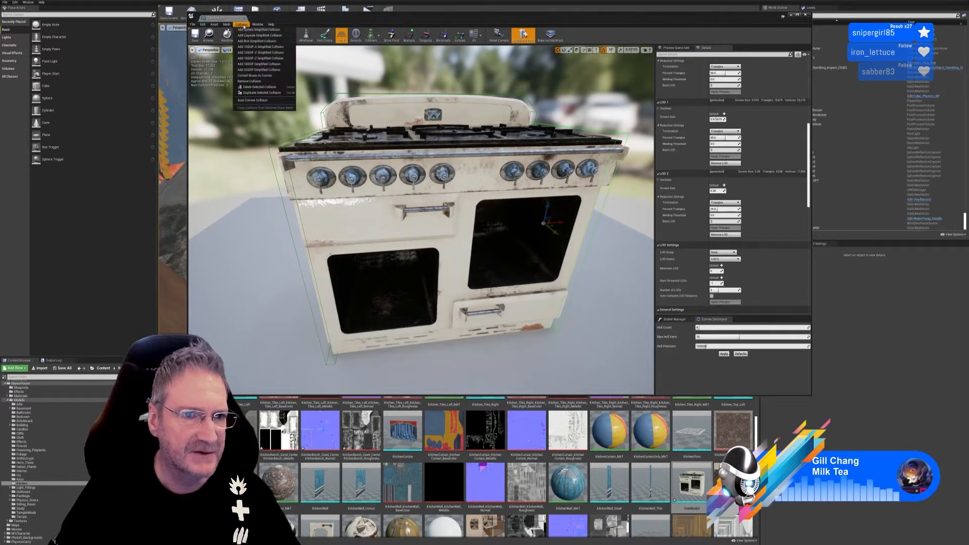
click(251, 35)
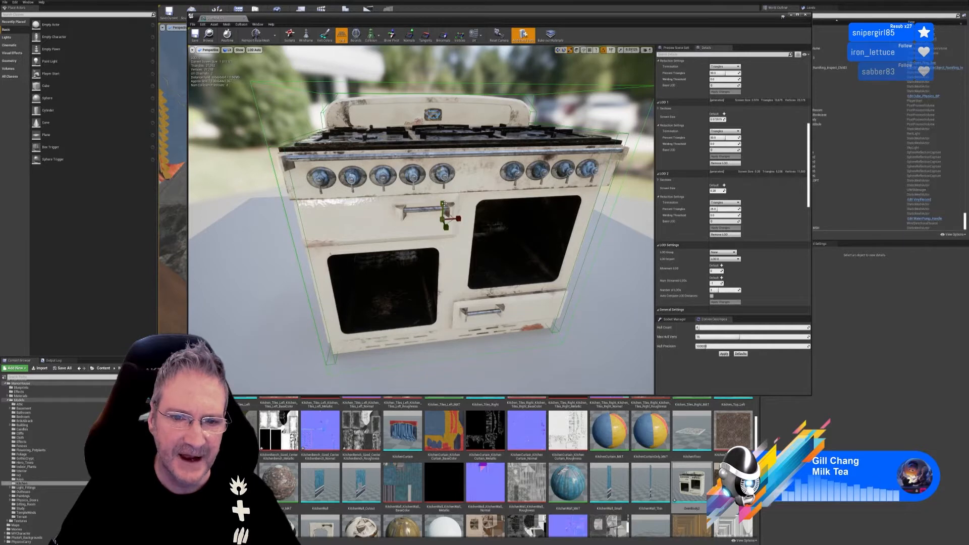
drag(442, 204, 442, 229)
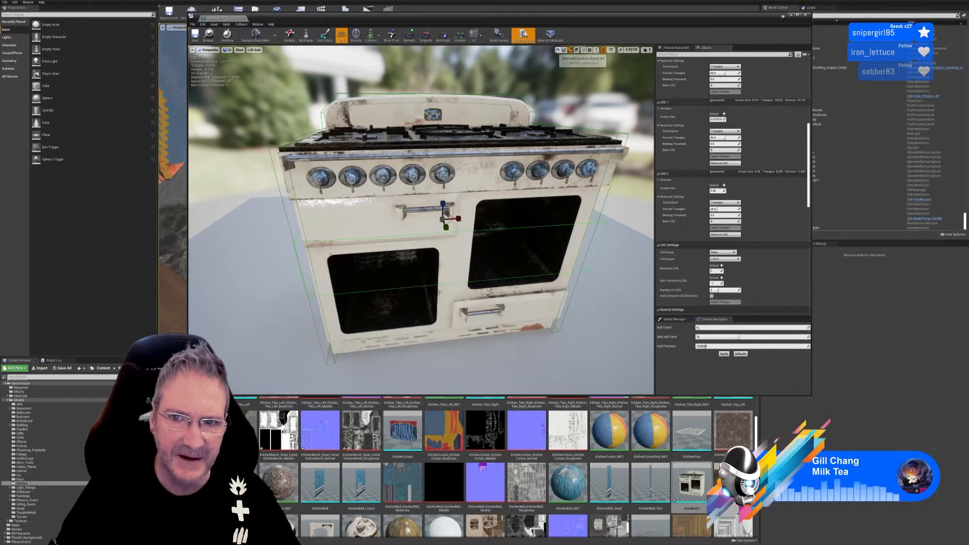
key(w)
drag(442, 207, 454, 136)
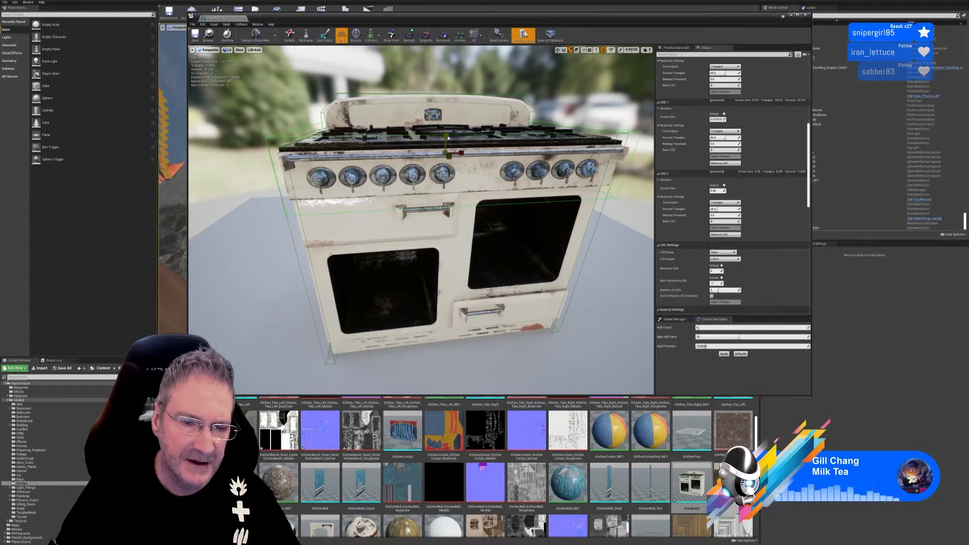
drag(447, 137, 448, 138)
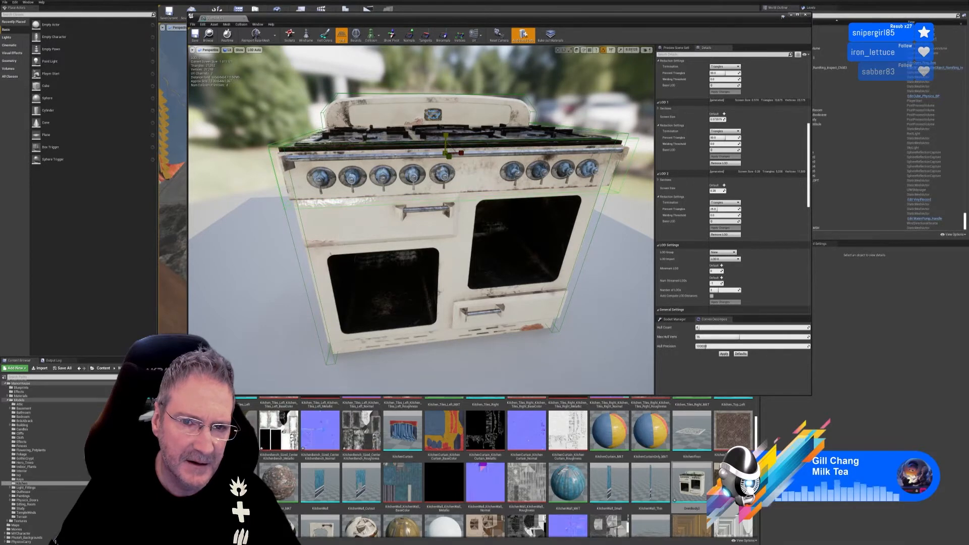
Examine the fit of the oven's collision boxes around the hob and side walls from several angles.
drag(365, 229, 403, 259)
middle_drag(403, 260, 353, 274)
mouse_move(371, 226)
right_down()
mouse_move(398, 205)
mouse_move(388, 202)
mouse_move(371, 225)
right_up()
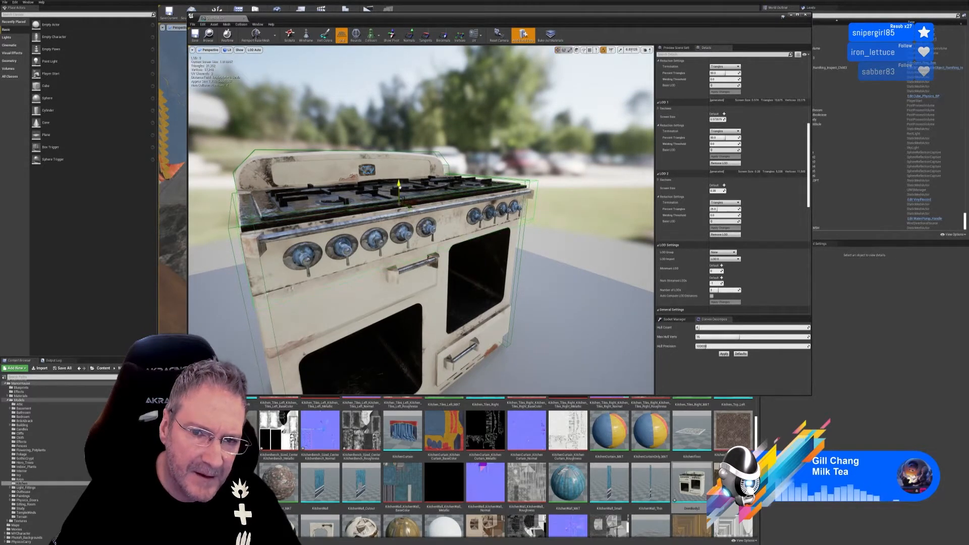
right_drag(351, 294, 313, 293)
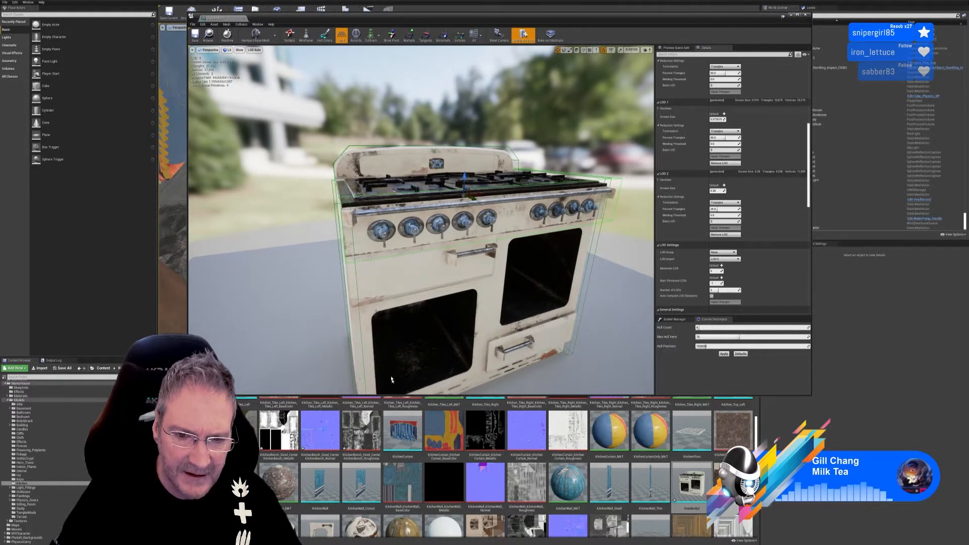
mouse_move(529, 292)
right_down()
mouse_move(497, 291)
mouse_move(530, 293)
mouse_move(529, 303)
right_up()
mouse_move(529, 303)
mouse_down()
mouse_move(530, 283)
mouse_move(528, 305)
mouse_up()
right_drag(529, 306, 560, 299)
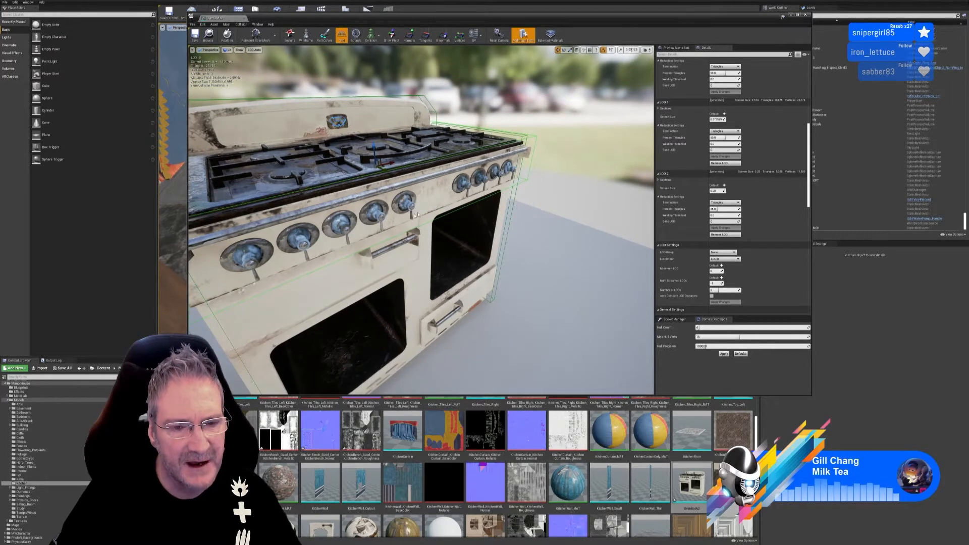
right_drag(540, 198, 514, 226)
right_drag(424, 318, 436, 335)
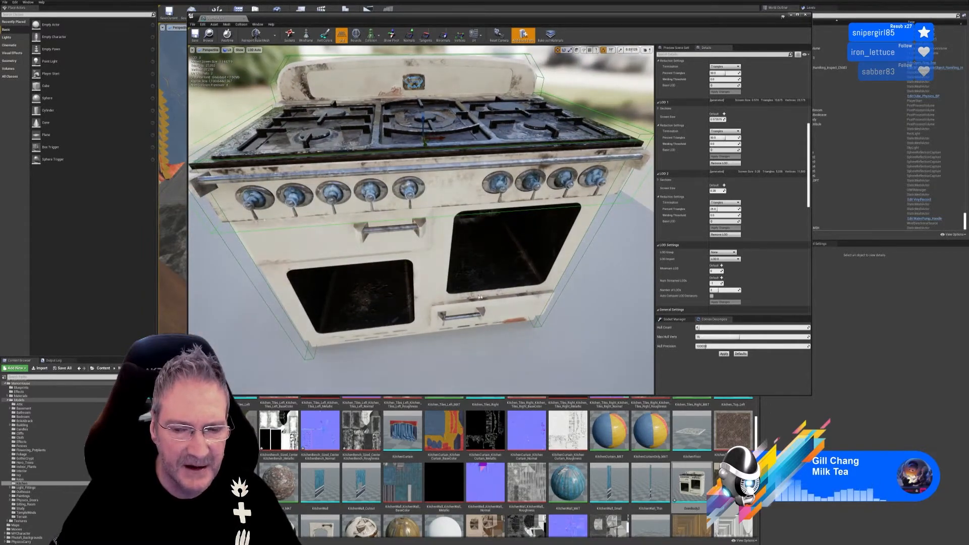
Inspect the oven front and drawer handle up close, then review the complete collision from the front and above.
right_drag(435, 333, 432, 293)
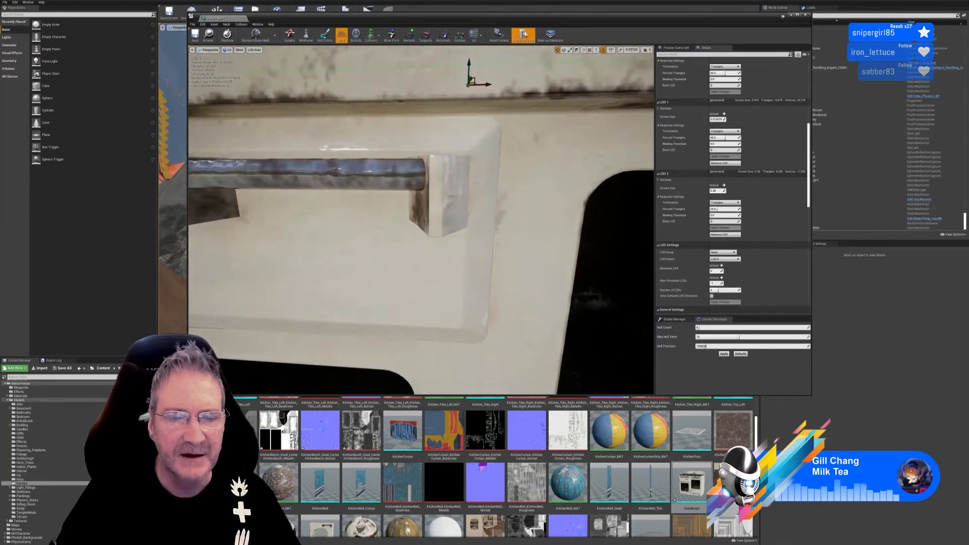
right_drag(503, 228, 499, 254)
key(w)
key(s)
key(w)
key(s)
key(w)
key(s)
key(w)
key(w)
key(s)
key(w)
key(s)
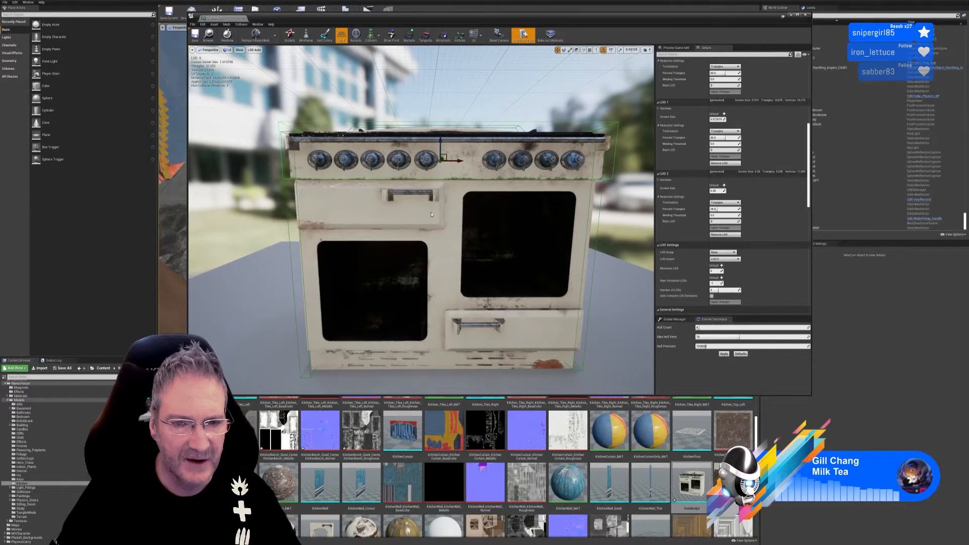
mouse_move(431, 215)
right_down()
mouse_move(444, 212)
mouse_move(435, 214)
right_up()
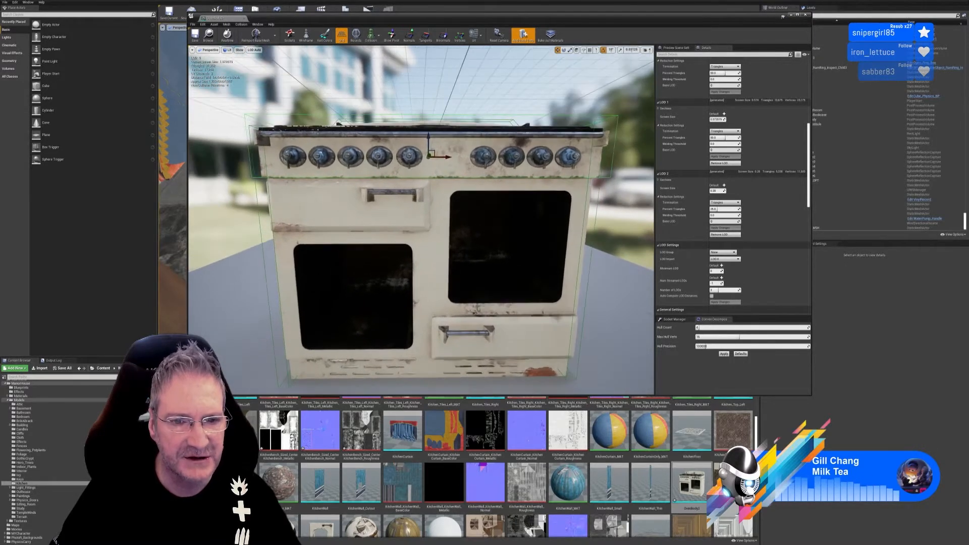
drag(435, 214, 416, 206)
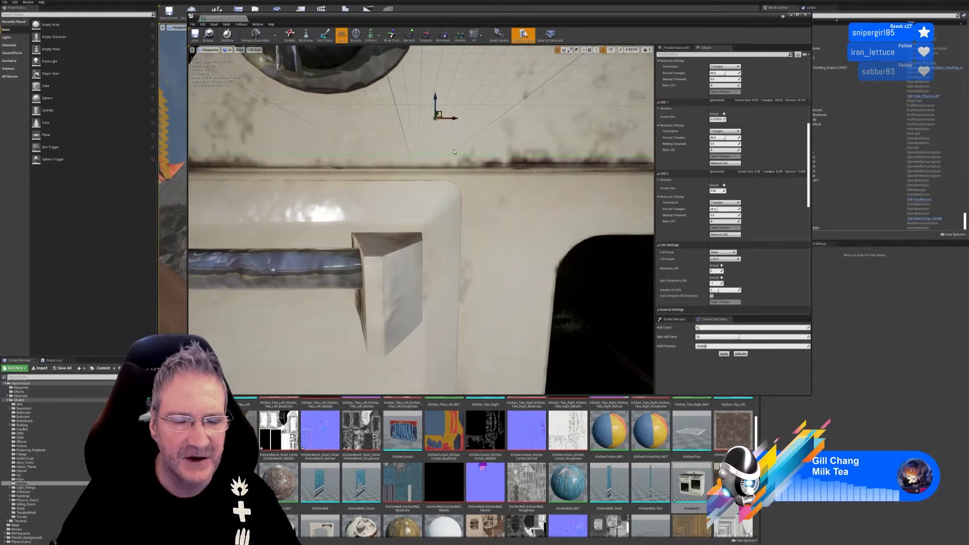
right_drag(454, 152, 451, 232)
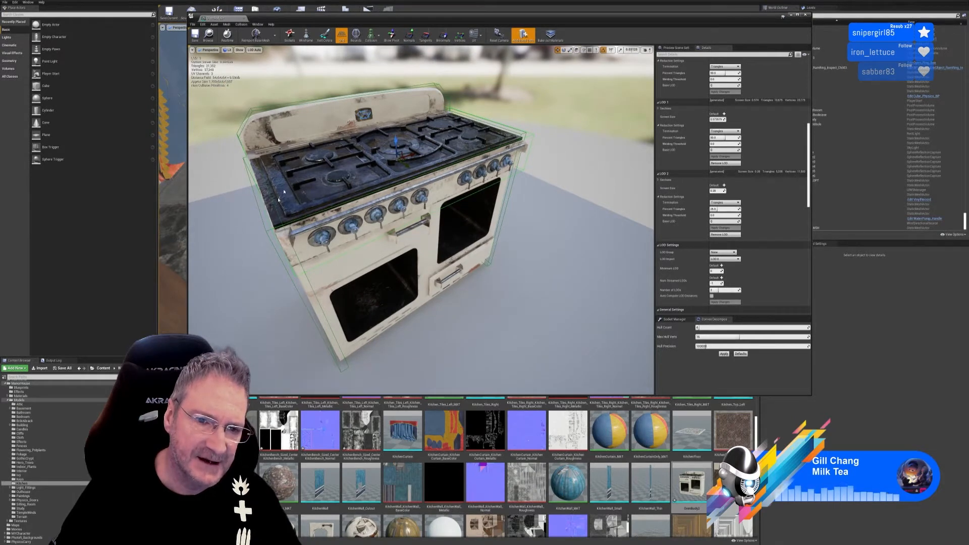
right_drag(527, 274, 495, 278)
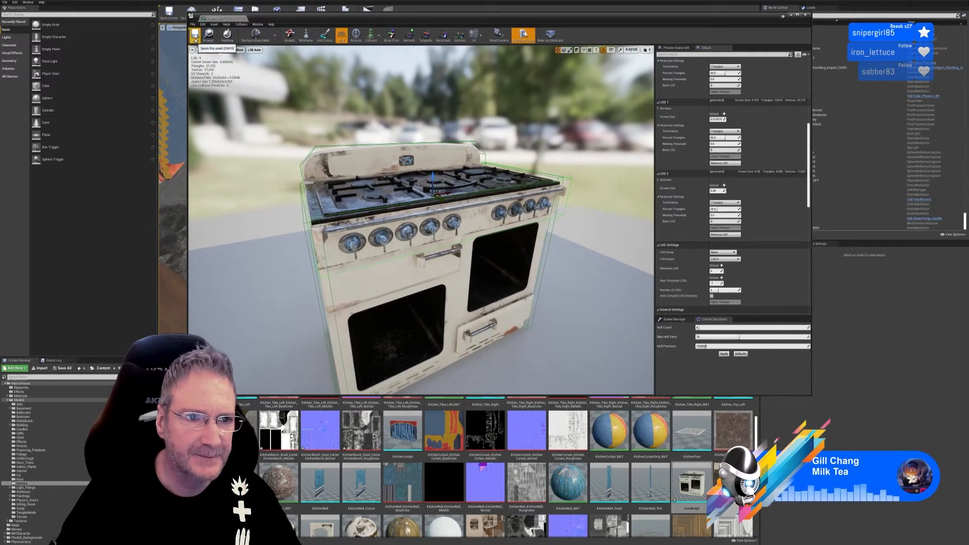
Close the oven's mesh editor and return to the level.
click(804, 14)
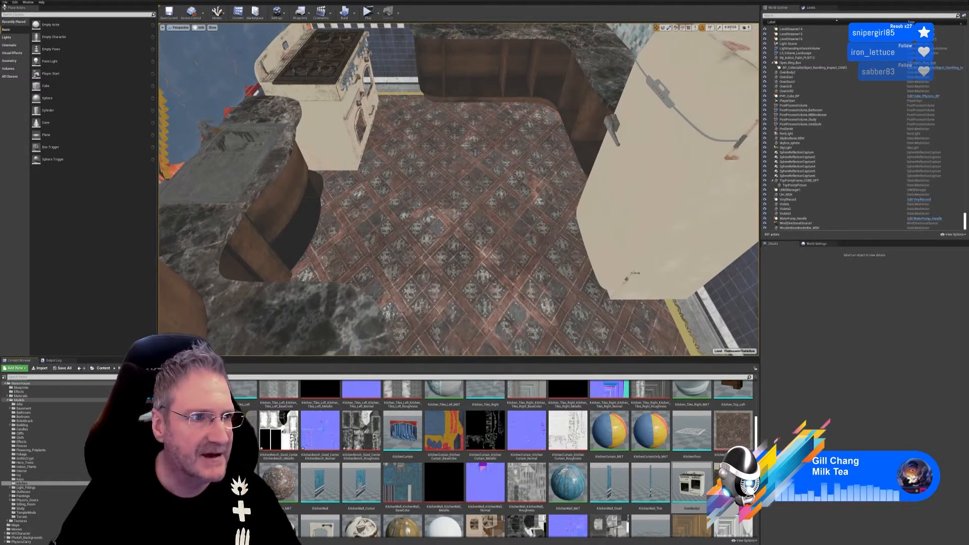
click(4, 2)
click(71, 55)
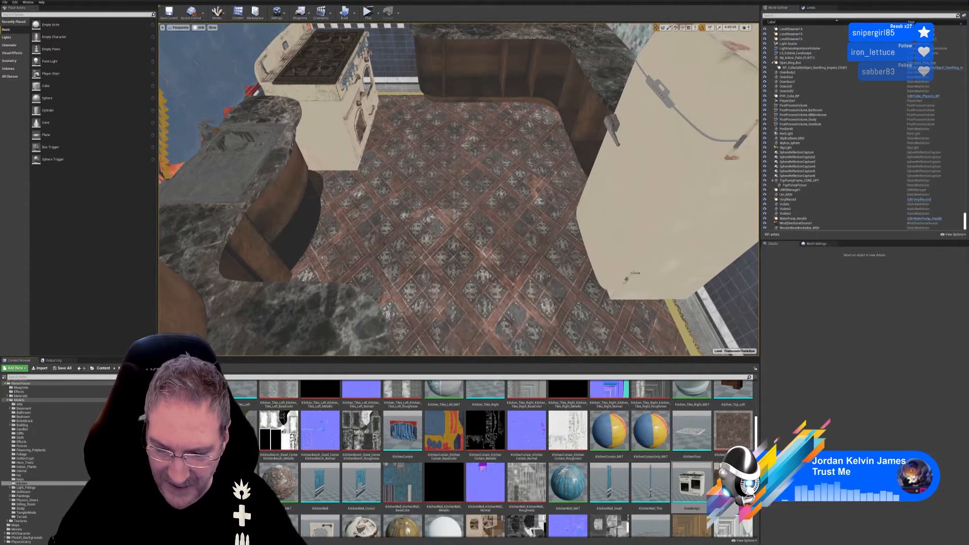
Delete the OVENDOOR_Glass material from the kitchen assets.
scroll(703, 481, down, 1)
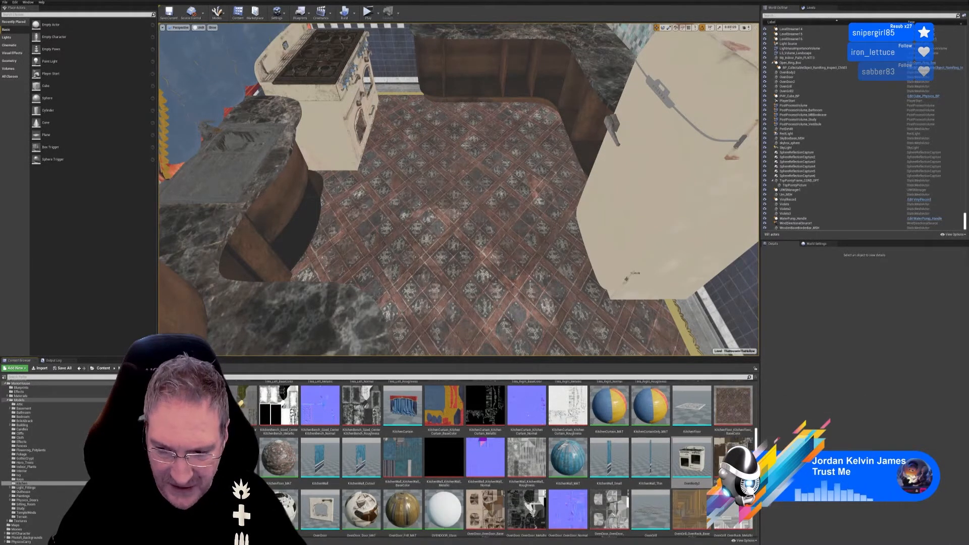
click(703, 477)
scroll(703, 477, down, 4)
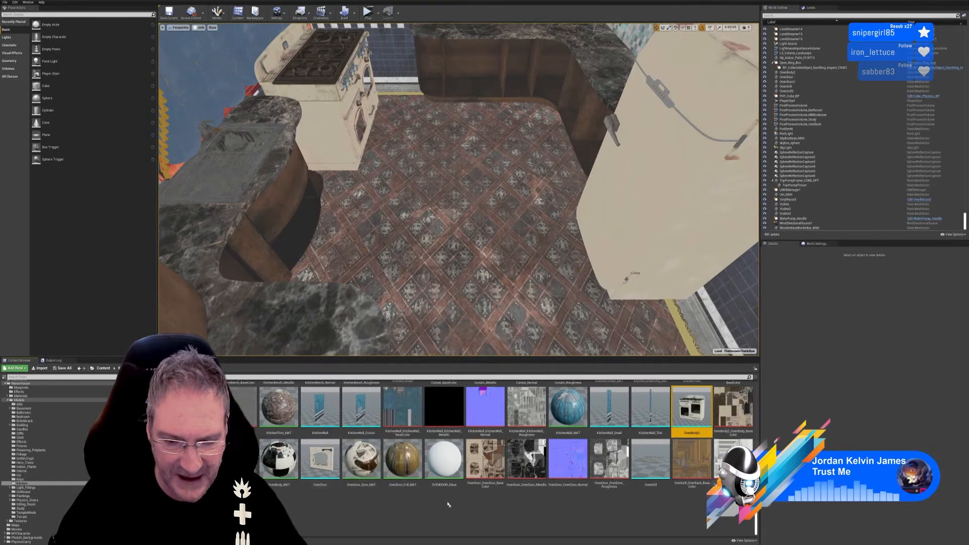
click(444, 482)
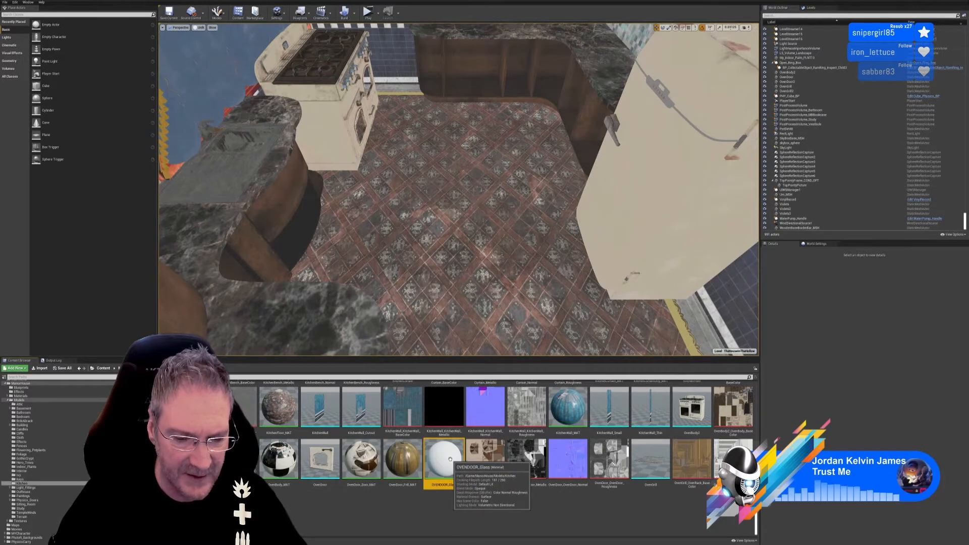
right_click(450, 459)
click(462, 366)
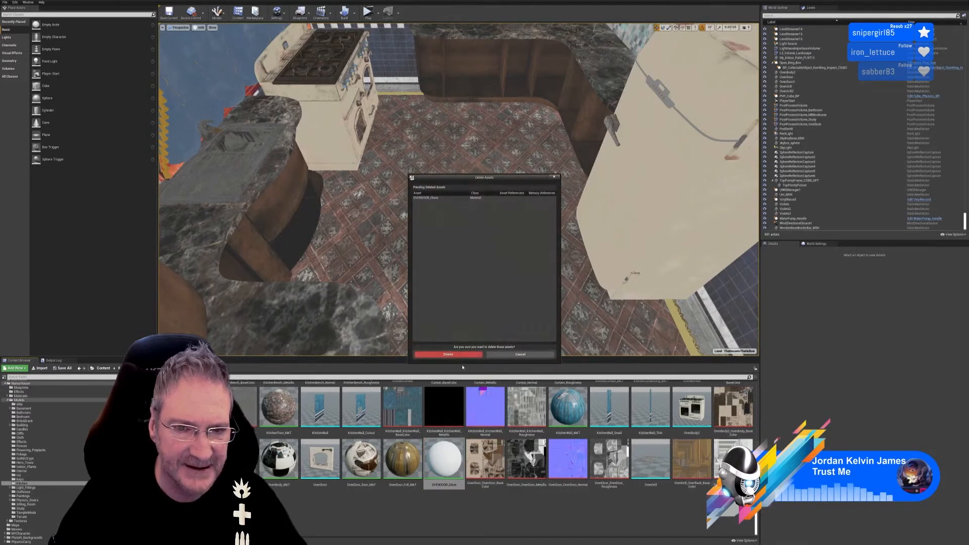
click(448, 354)
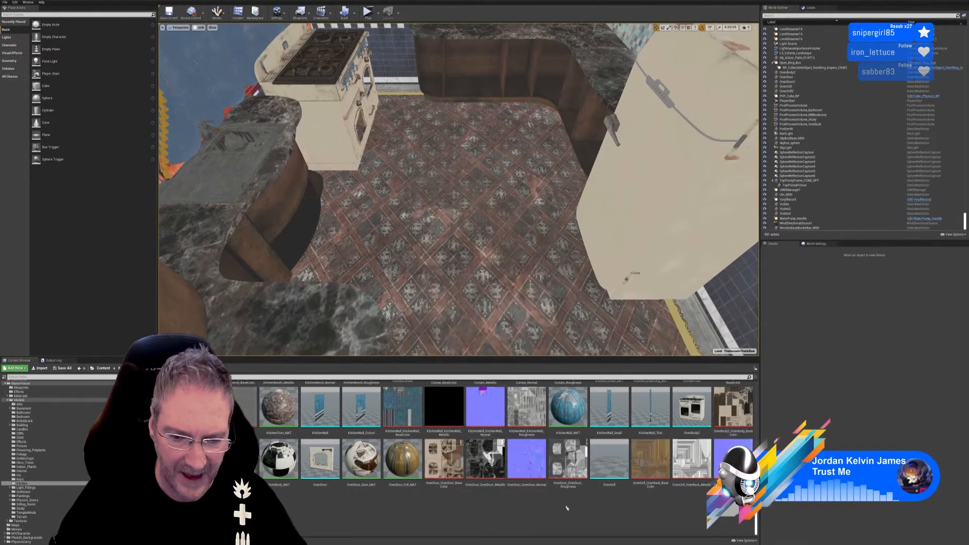
Look back through the kitchen assets and save all changes in the project.
scroll(515, 486, up, 2)
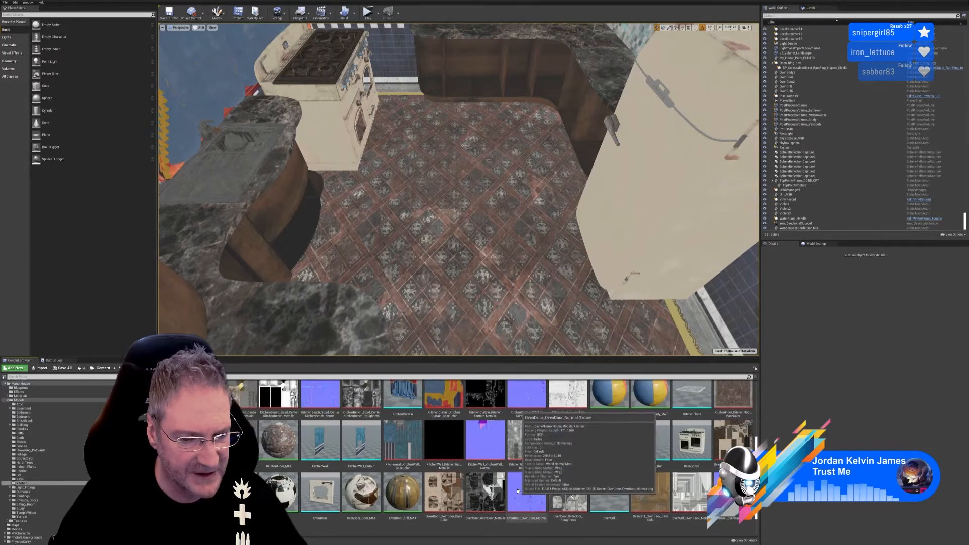
scroll(515, 486, up, 3)
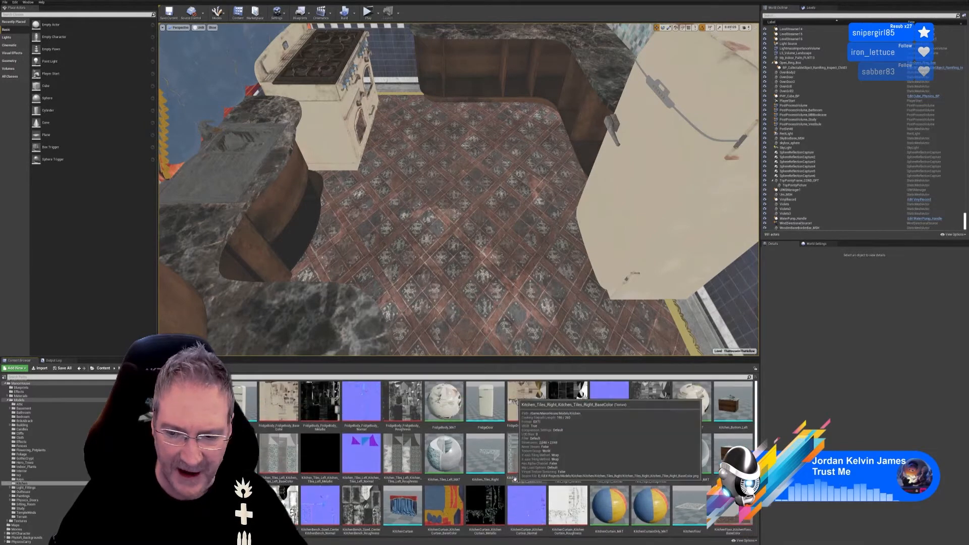
click(6, 4)
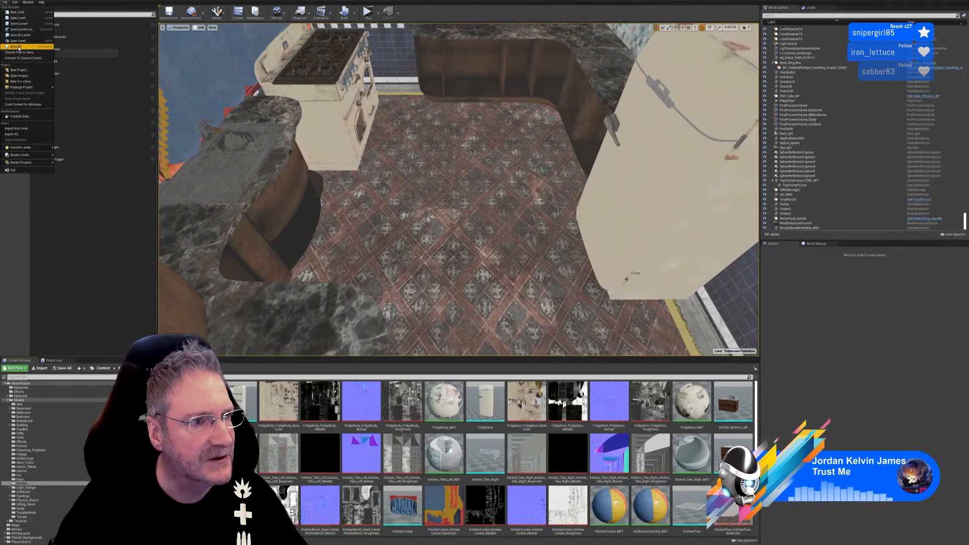
click(24, 48)
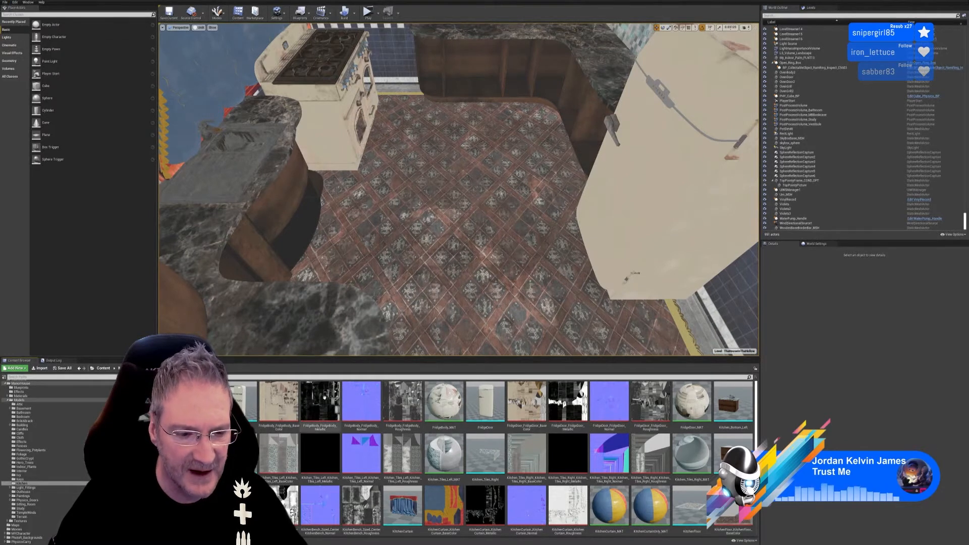
Place the kitchen bench mesh on the kitchen floor between the oven and fridge and rotate it about 90 degrees.
mouse_move(458, 189)
right_down()
mouse_move(462, 224)
mouse_move(456, 199)
right_up()
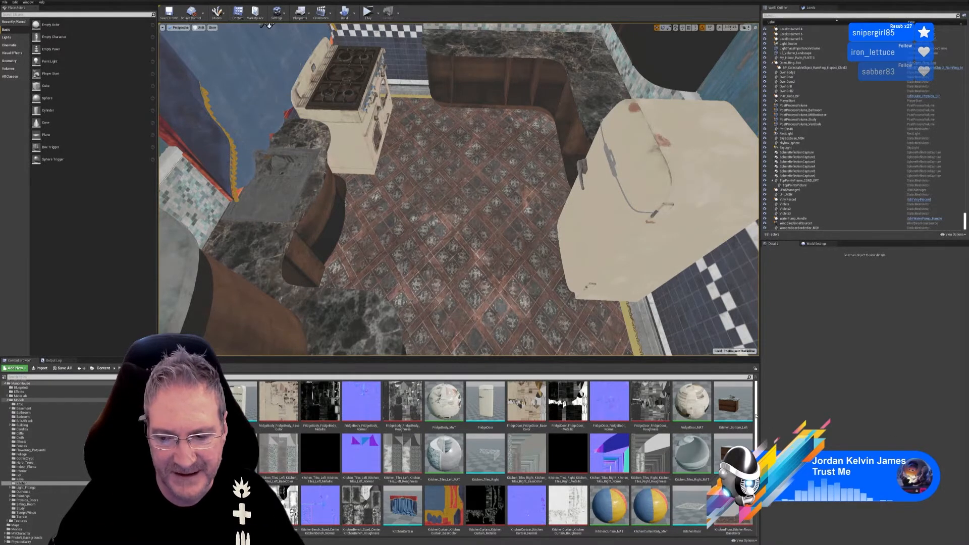
scroll(505, 454, down, 2)
scroll(656, 444, up, 3)
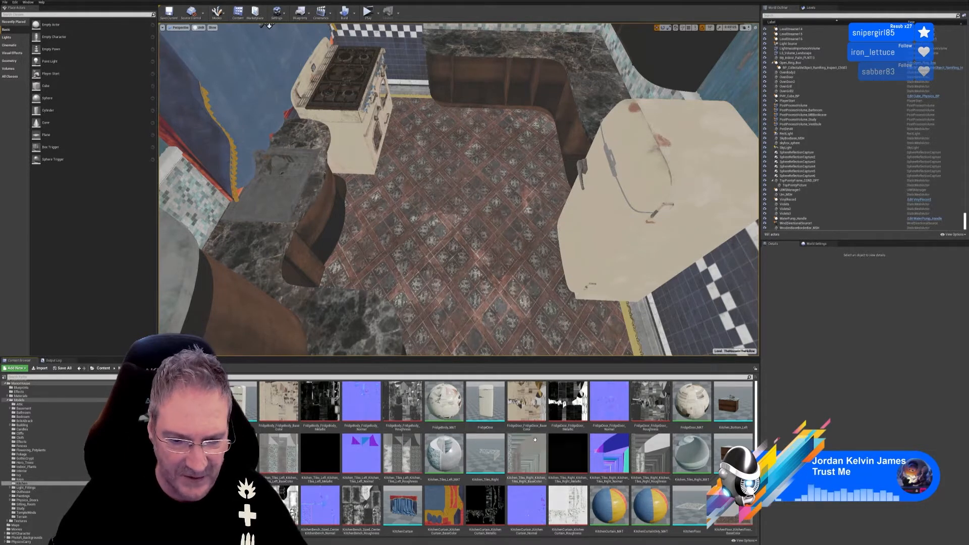
scroll(525, 454, down, 1)
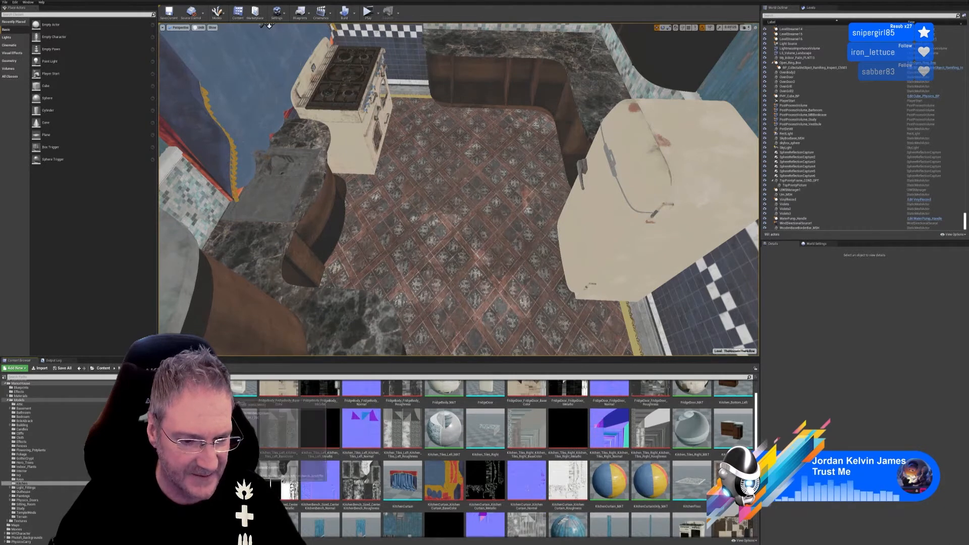
drag(197, 480, 454, 263)
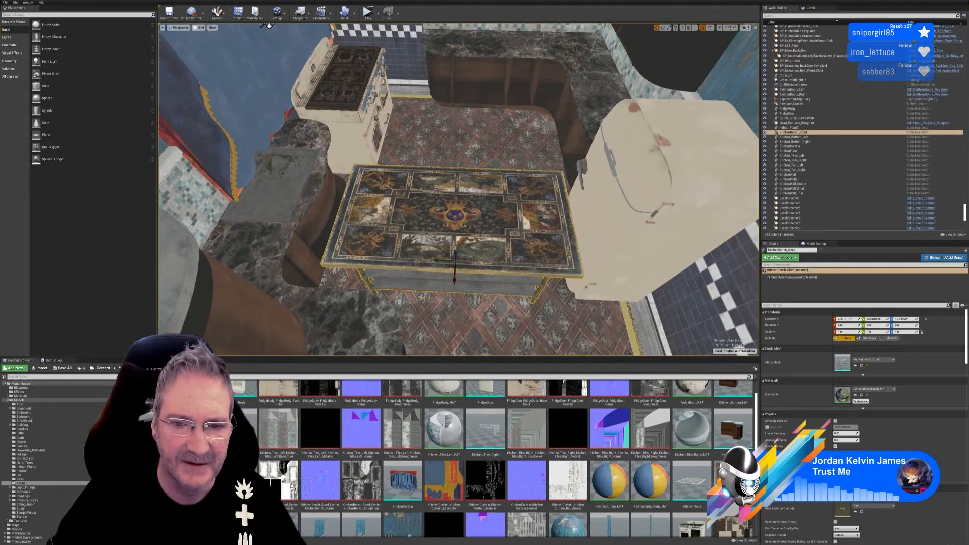
click(662, 28)
drag(467, 284, 484, 264)
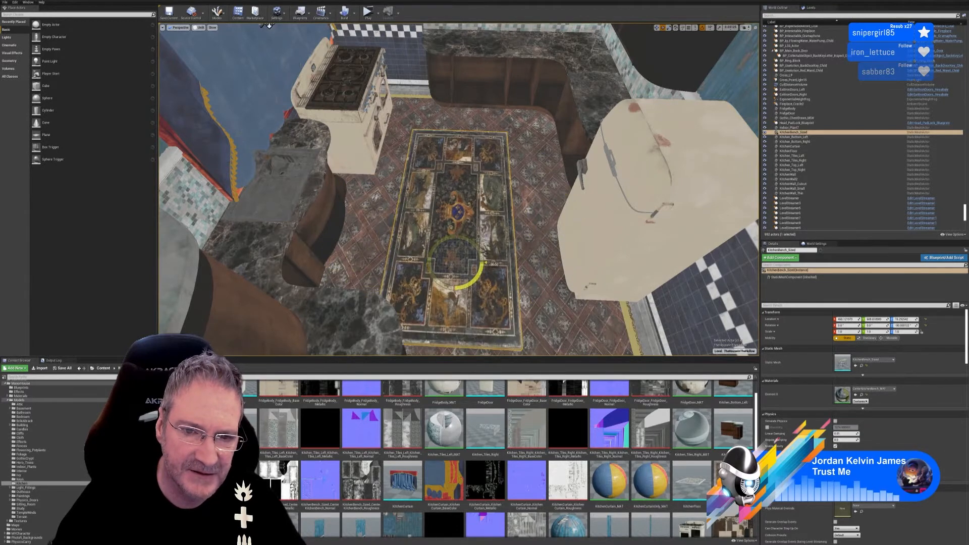
Move the bench to the middle of the kitchen floor and check its placement from around the room.
click(656, 27)
right_drag(458, 189, 436, 256)
drag(471, 199, 515, 169)
right_drag(515, 169, 590, 177)
right_drag(514, 192, 499, 206)
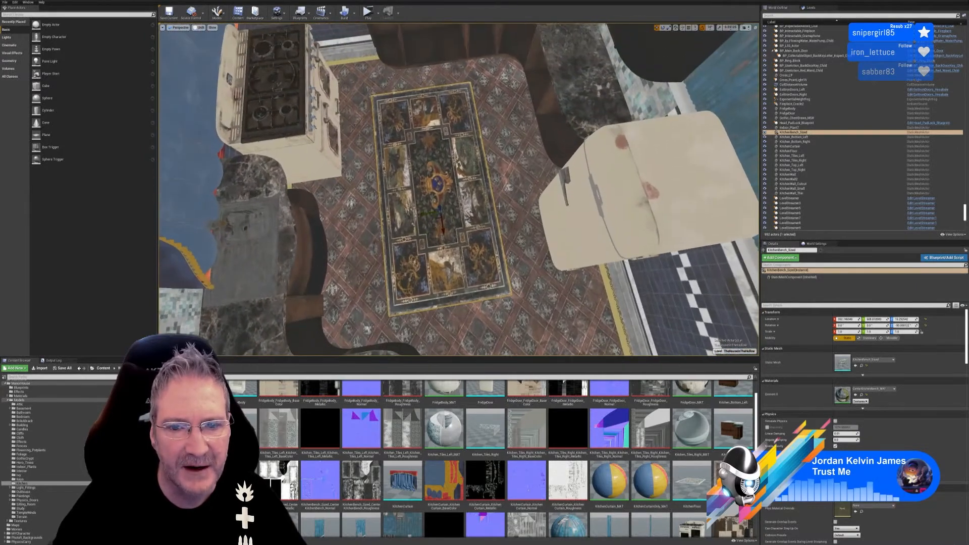
drag(430, 213, 443, 210)
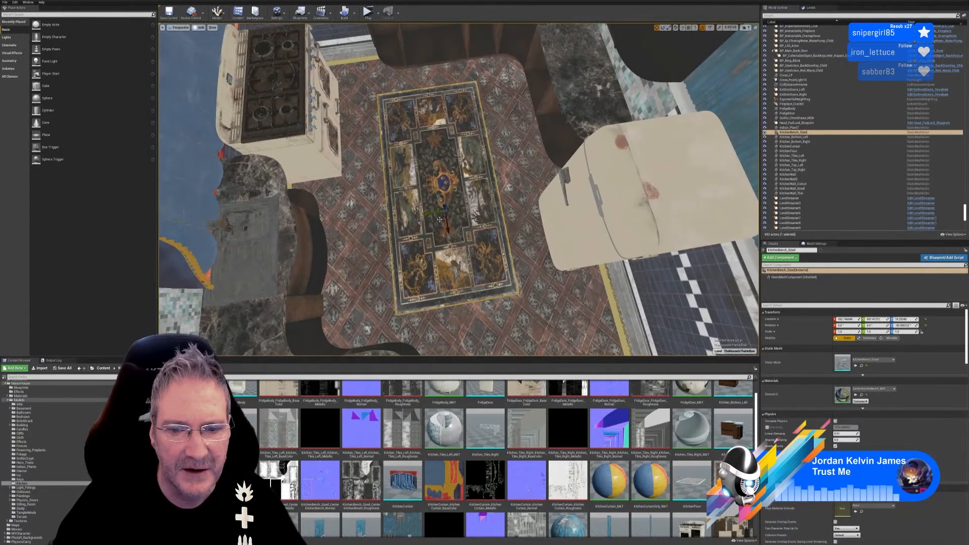
right_drag(443, 210, 329, 195)
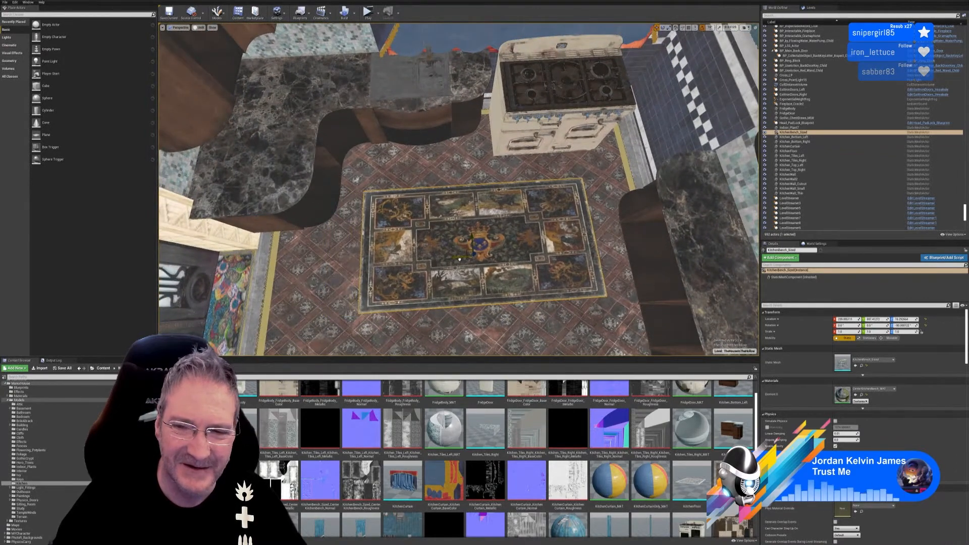
right_drag(329, 195, 275, 196)
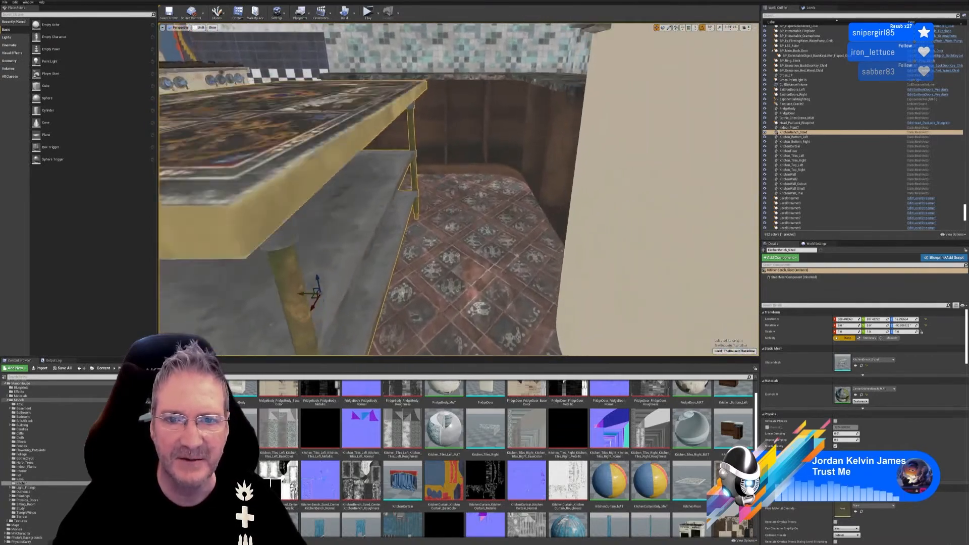
Shift the kitchen bench slightly on the floor to centre it between the counters, checking its spacing from above.
right_drag(458, 190, 323, 189)
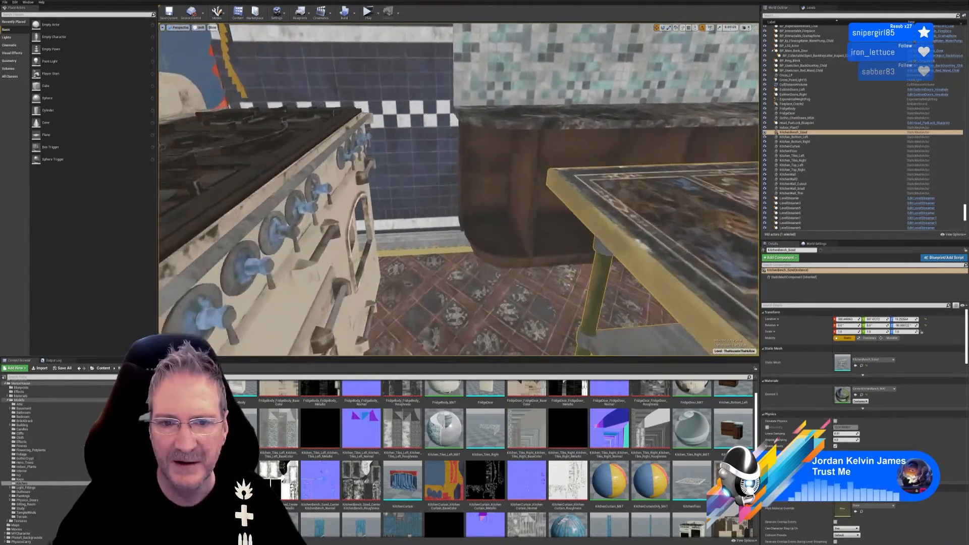
right_drag(459, 189, 458, 172)
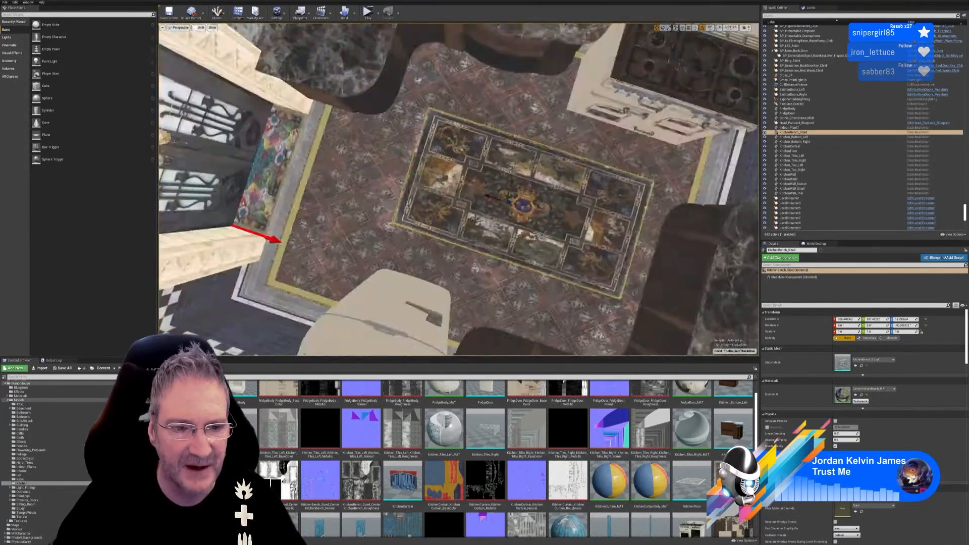
key(w)
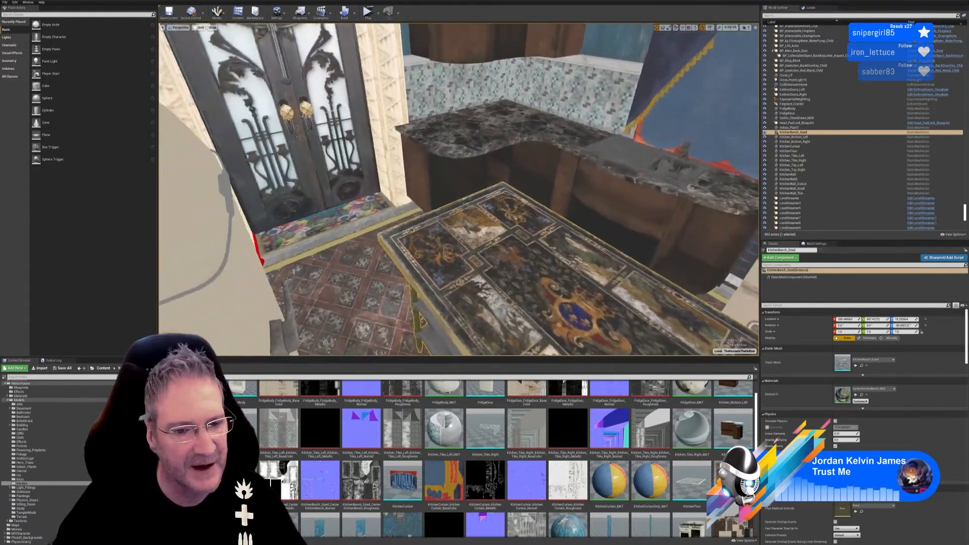
right_drag(458, 189, 482, 142)
right_drag(458, 189, 456, 212)
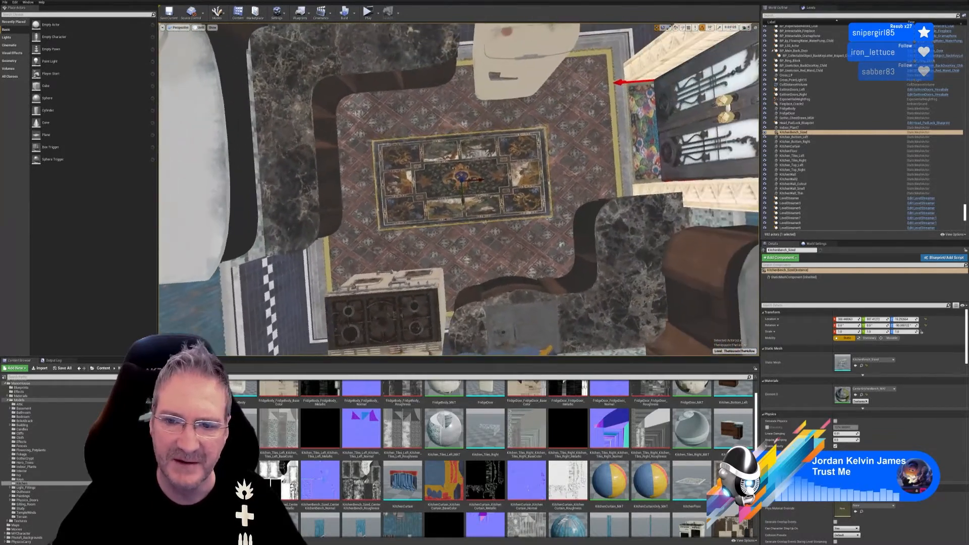
right_drag(458, 189, 431, 188)
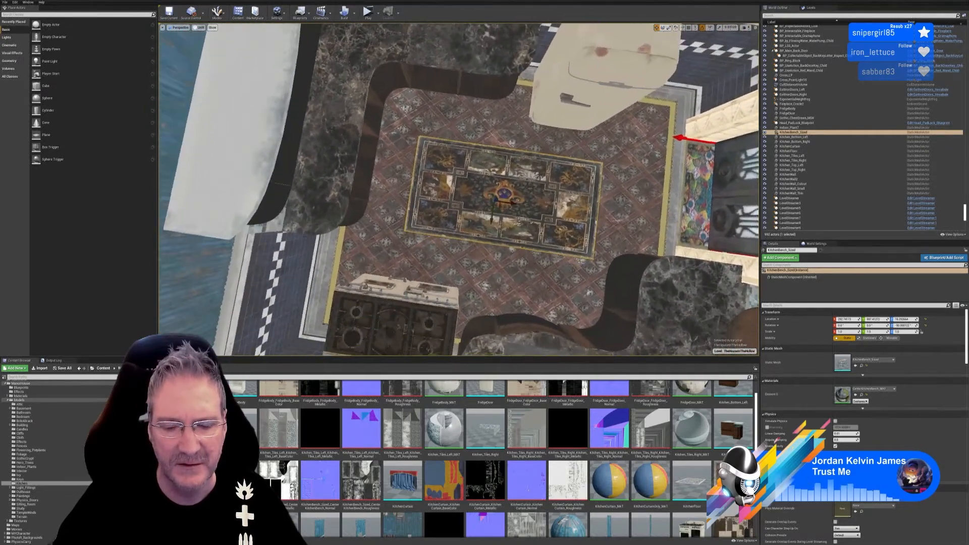
right_drag(459, 190, 564, 190)
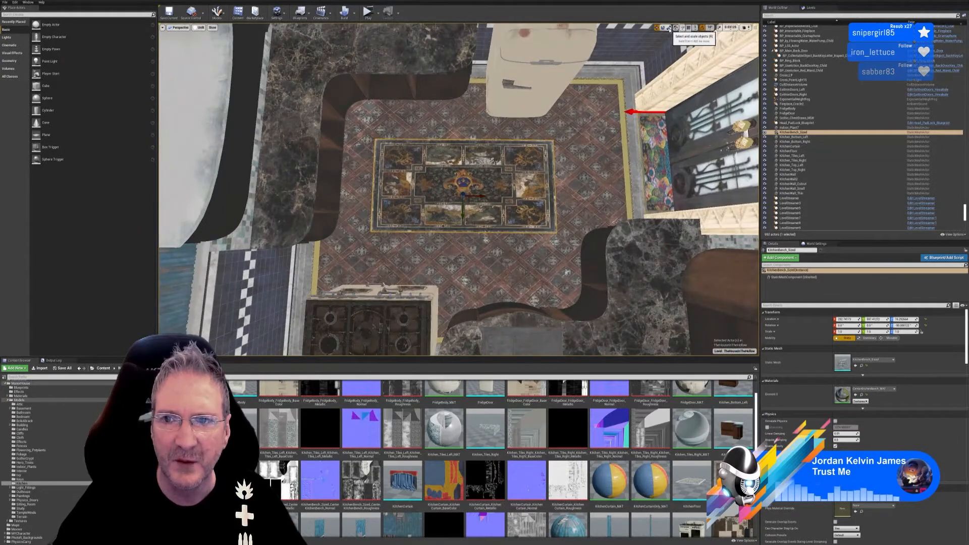
Scale the bench down slightly in length and width, keeping its height, and nudge it into the middle of the floor.
mouse_move(458, 190)
right_down()
mouse_move(470, 192)
mouse_move(468, 177)
right_up()
key(w)
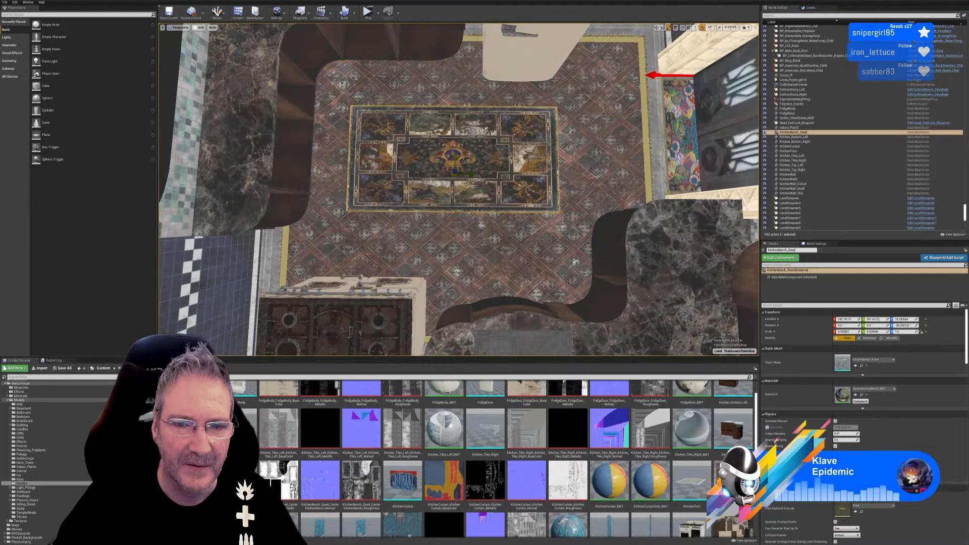
click(656, 28)
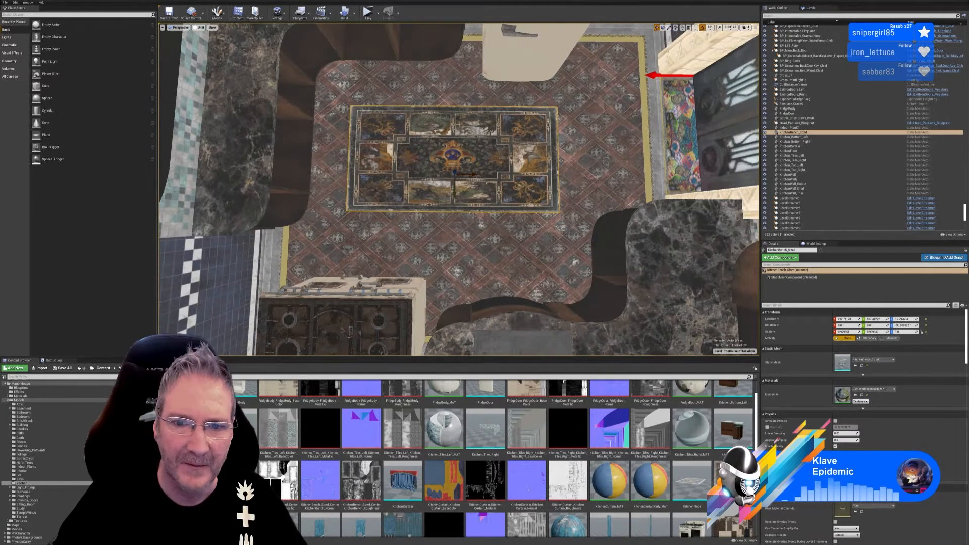
drag(454, 192, 454, 194)
Examine the bench's size and clearance to the oven, fridge and counters from above and from within the kitchen.
right_drag(489, 235, 258, 151)
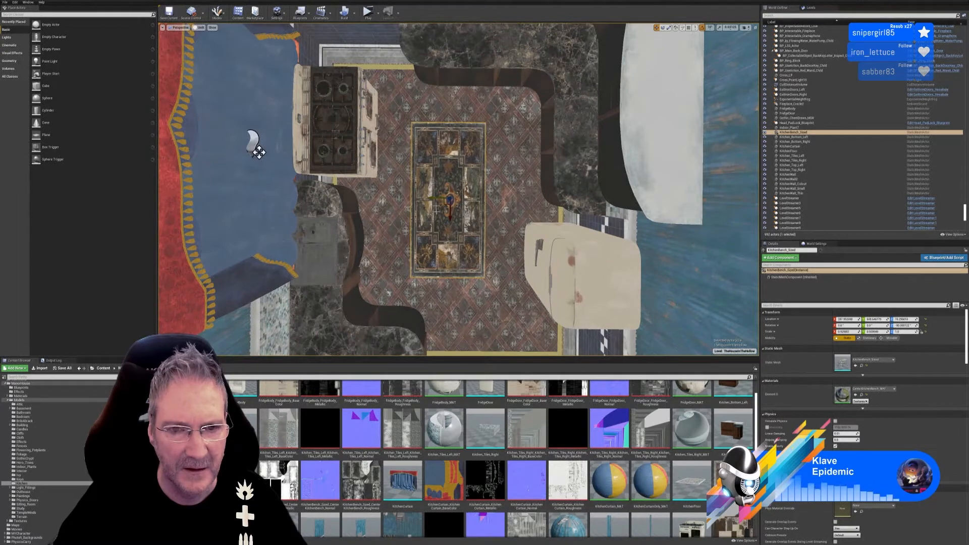
right_drag(436, 210, 492, 48)
key(w)
key(s)
key(w)
key(s)
key(e)
key(q)
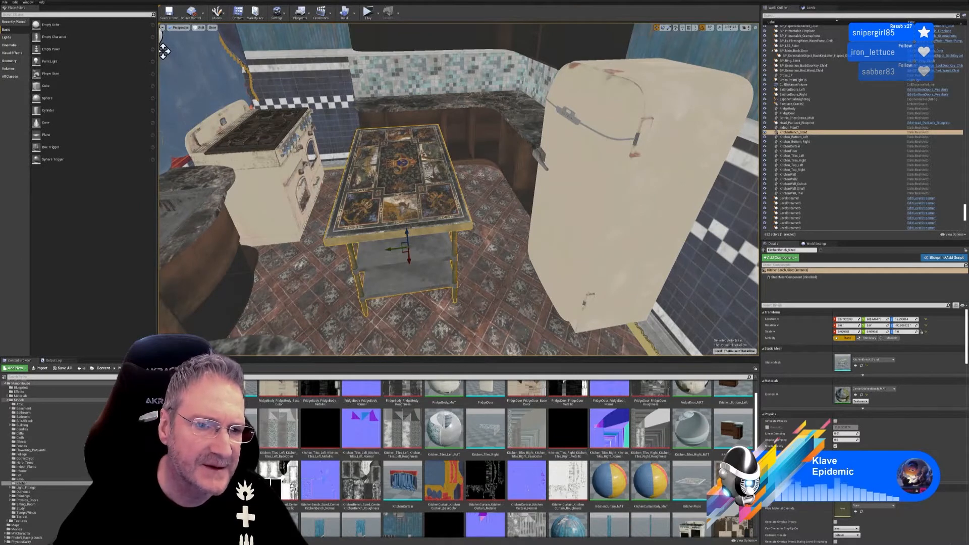
Select the oven body with both its doors, pull it away from the wall and rotate it about 180 degrees.
click(311, 151)
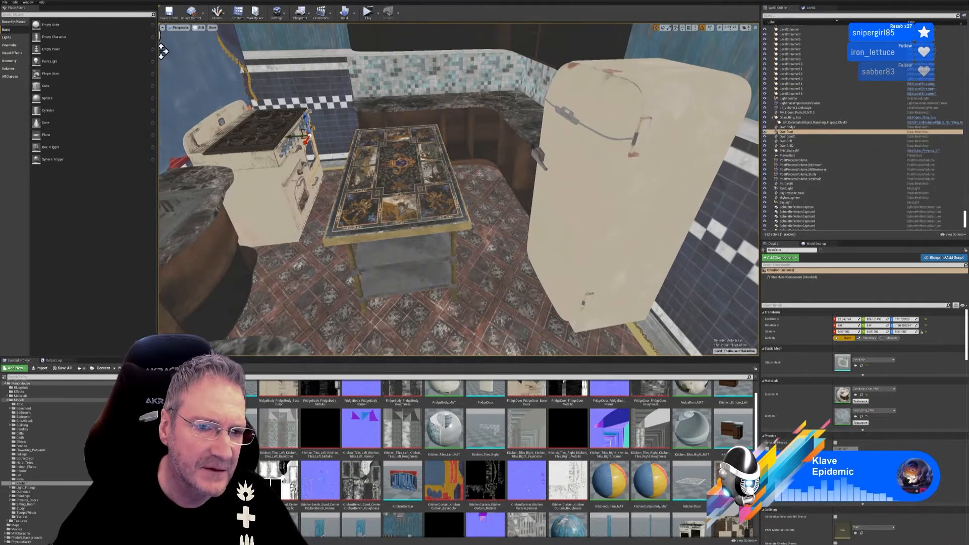
ctrl+click(302, 195)
ctrl+click(269, 200)
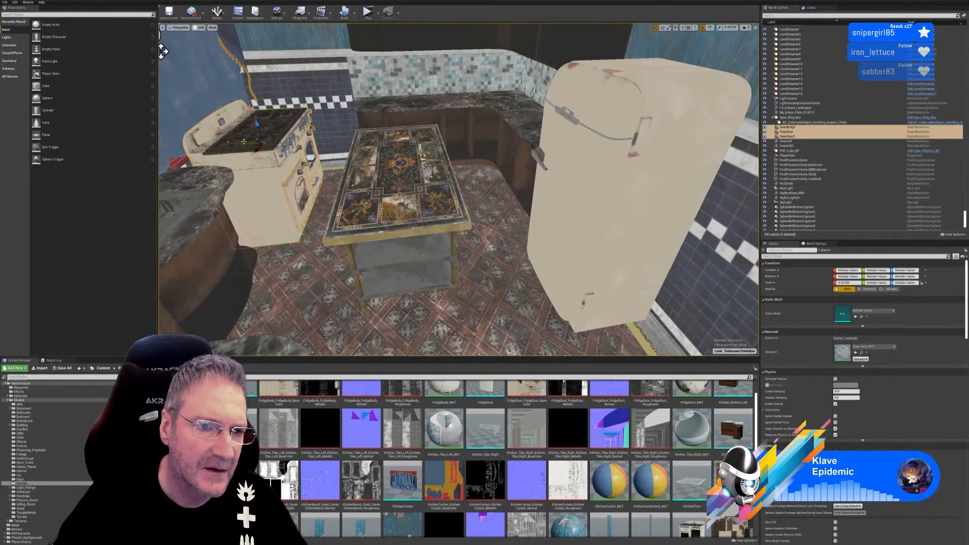
drag(245, 141, 378, 154)
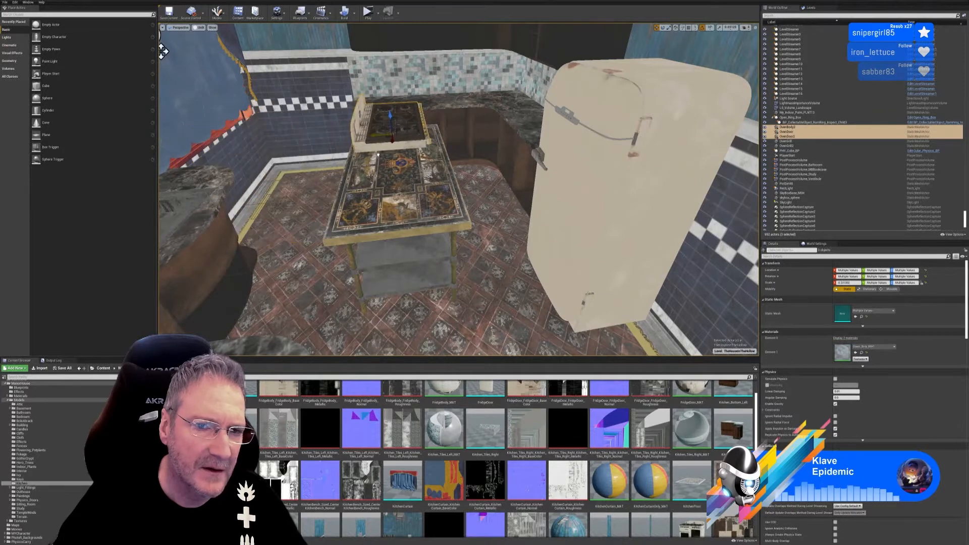
click(662, 28)
mouse_move(414, 142)
mouse_down()
mouse_move(338, 149)
mouse_move(411, 143)
mouse_up()
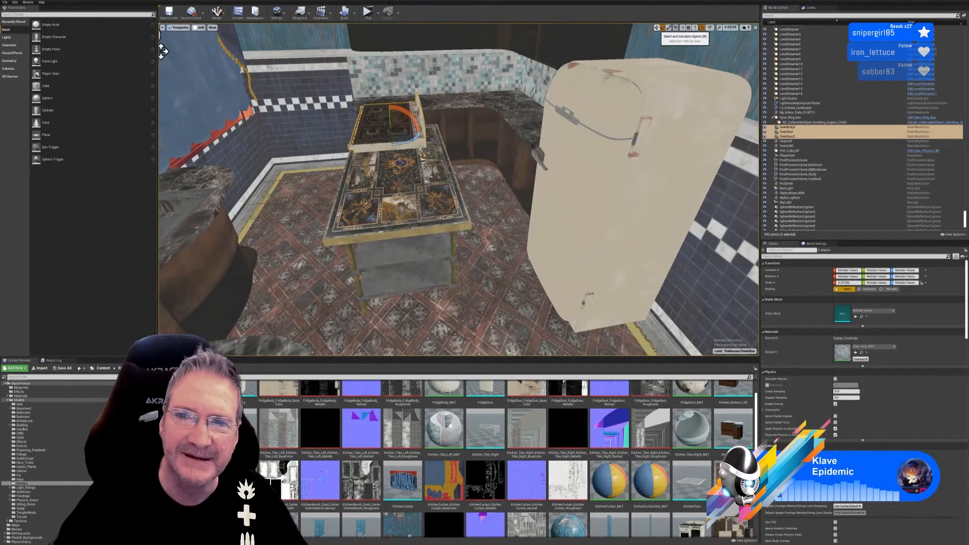
Move the oven across the kitchen to the fridge's spot and set it back against the tiled wall.
click(657, 27)
drag(385, 136, 635, 228)
right_drag(636, 228, 638, 234)
mouse_move(522, 268)
right_down()
mouse_move(626, 274)
mouse_move(497, 297)
mouse_move(530, 292)
mouse_move(522, 269)
right_up()
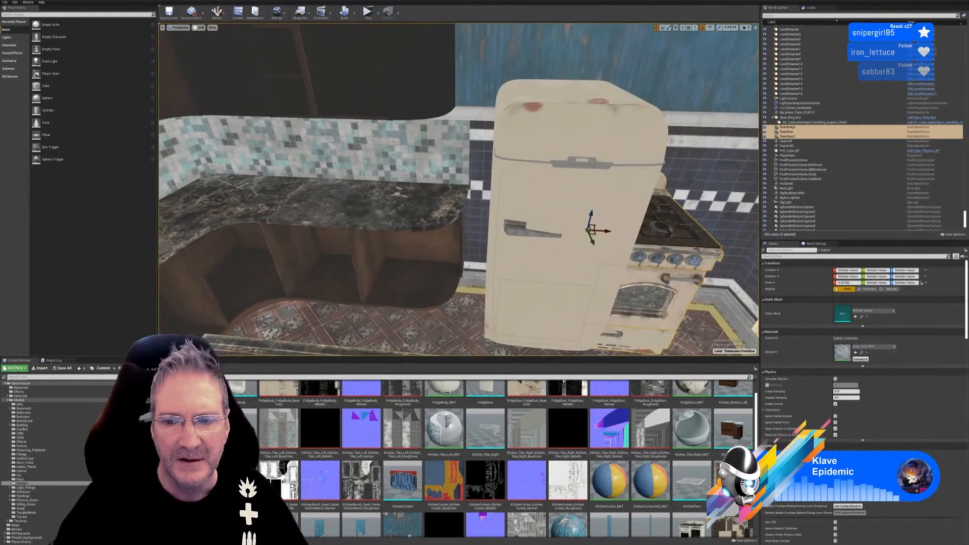
drag(607, 231, 586, 231)
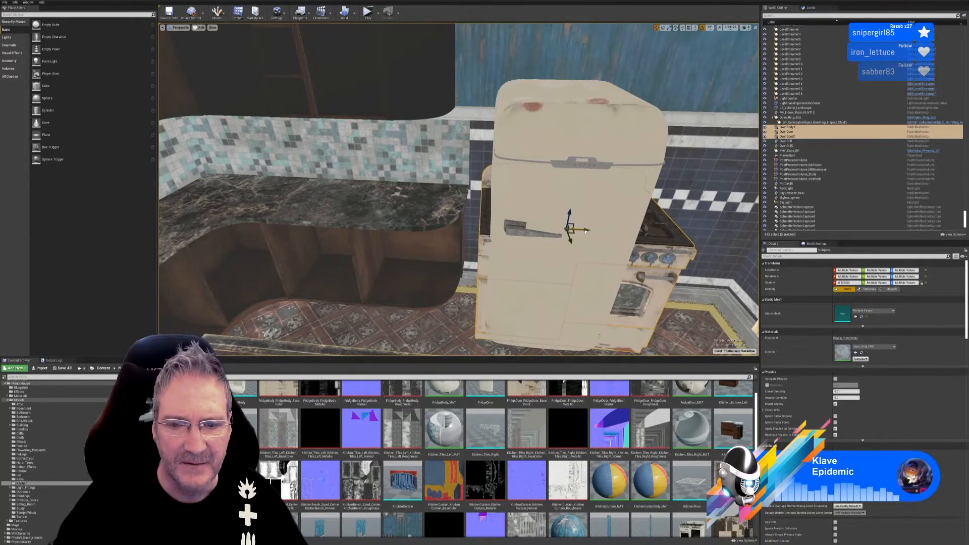
mouse_move(618, 243)
right_down()
mouse_move(560, 288)
mouse_move(635, 293)
mouse_move(614, 295)
mouse_move(596, 263)
mouse_move(620, 251)
right_up()
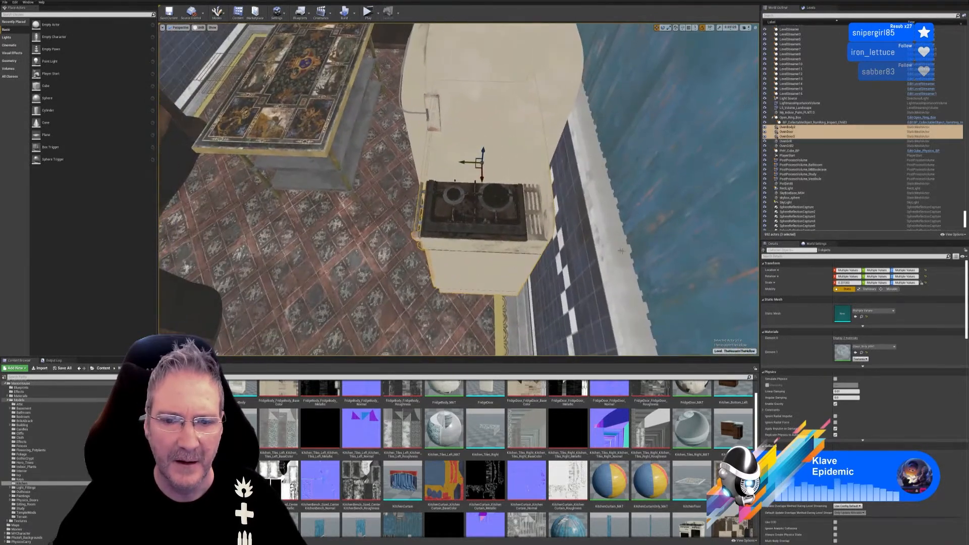
drag(467, 162, 475, 162)
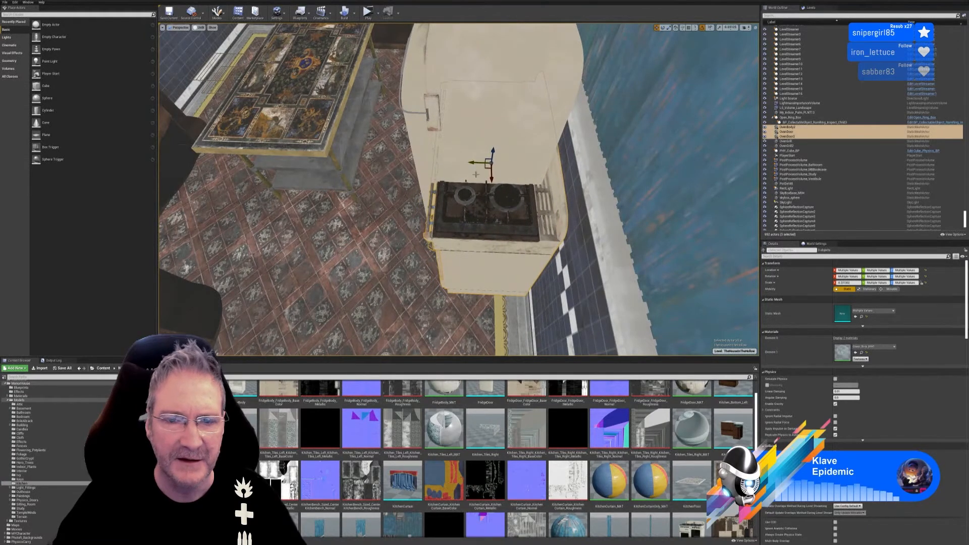
right_drag(475, 162, 481, 128)
Select the fridge body and door, pull them clear of the oven and rotate them about 90 degrees.
click(445, 152)
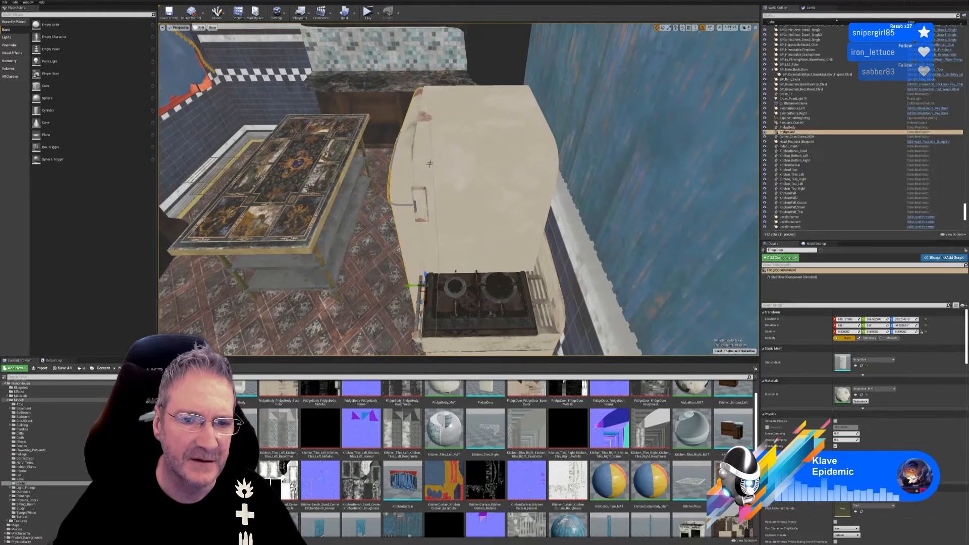
ctrl+click(410, 208)
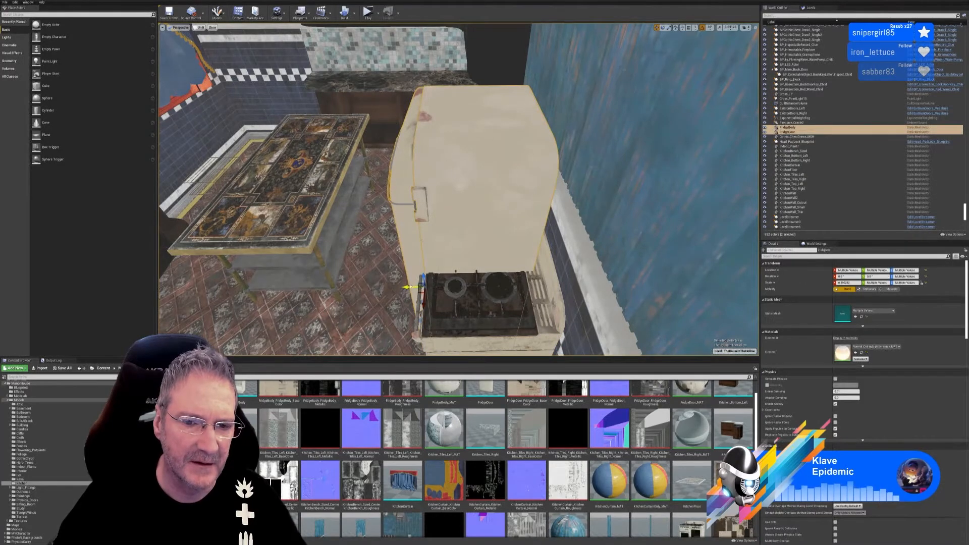
drag(410, 286, 227, 289)
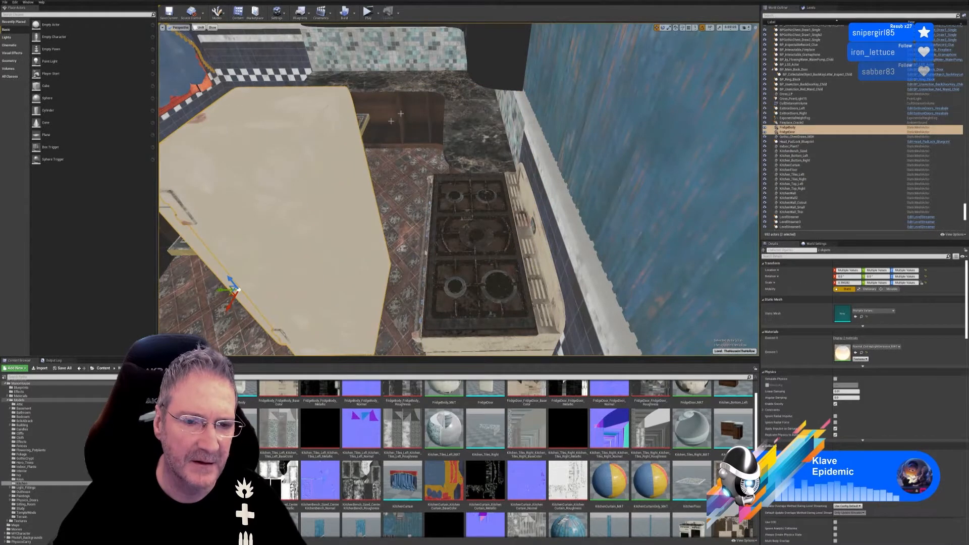
click(665, 30)
mouse_move(262, 300)
mouse_down()
mouse_move(239, 315)
mouse_move(268, 290)
mouse_up()
click(656, 28)
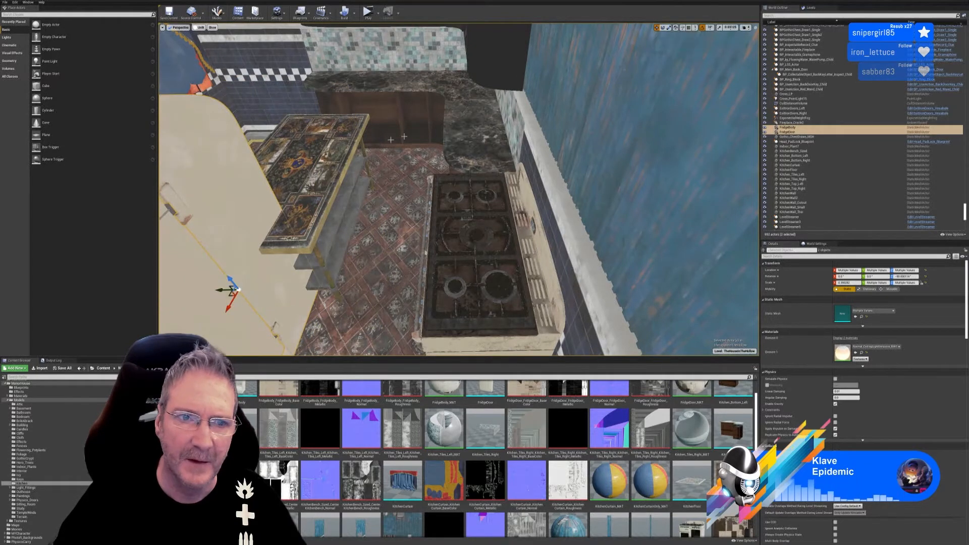
Move the fridge across the kitchen into the oven's former corner beside the curtain, with its back to the tiled wall.
right_drag(596, 126, 469, 111)
right_drag(401, 219, 393, 226)
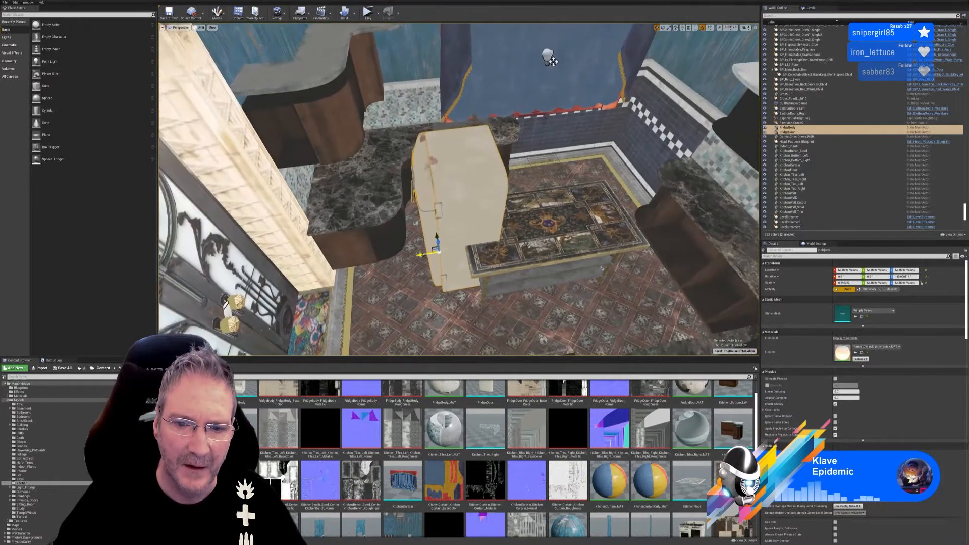
drag(424, 255, 575, 230)
right_drag(574, 230, 611, 227)
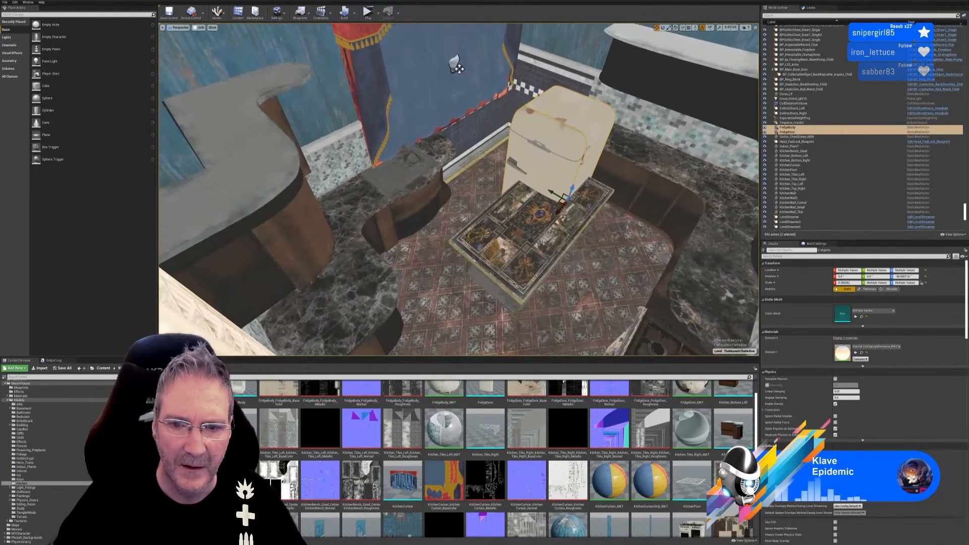
right_drag(455, 66, 290, 146)
drag(471, 255, 400, 239)
right_drag(400, 239, 245, 212)
drag(429, 269, 531, 254)
mouse_move(530, 254)
right_down()
mouse_move(580, 308)
mouse_move(611, 273)
mouse_move(565, 252)
mouse_move(535, 258)
right_up()
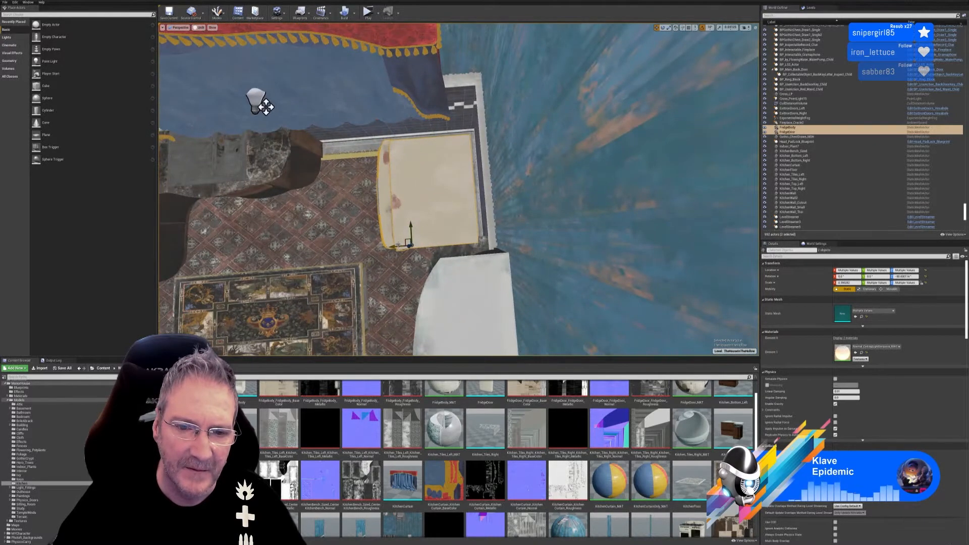
Move the fridge body and door together into the kitchen corner against the wall, and clear the selection.
drag(398, 245, 421, 218)
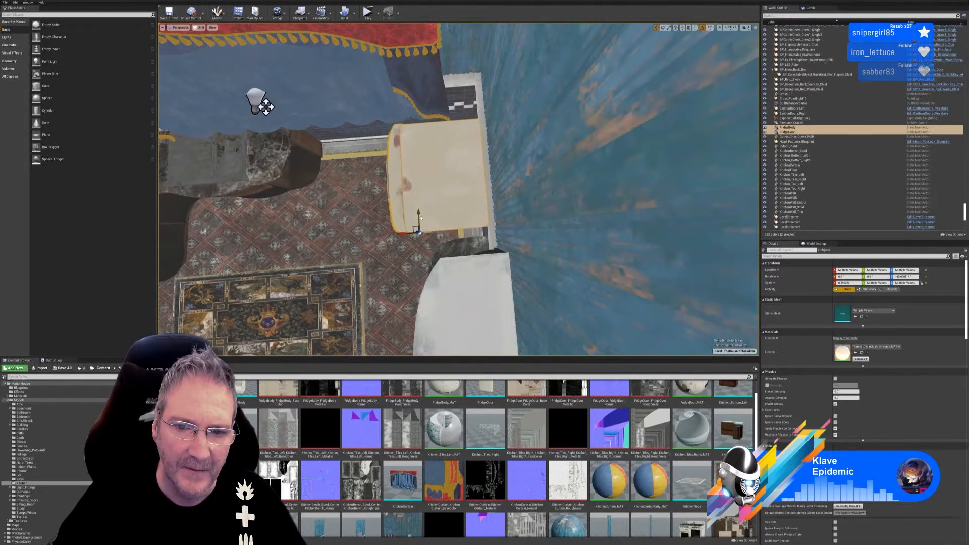
right_drag(422, 218, 498, 187)
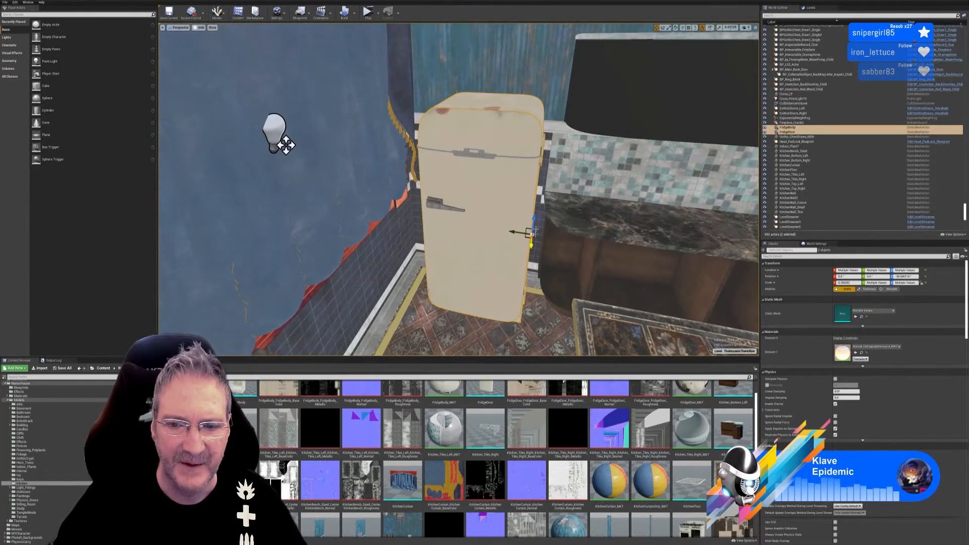
right_drag(499, 186, 468, 251)
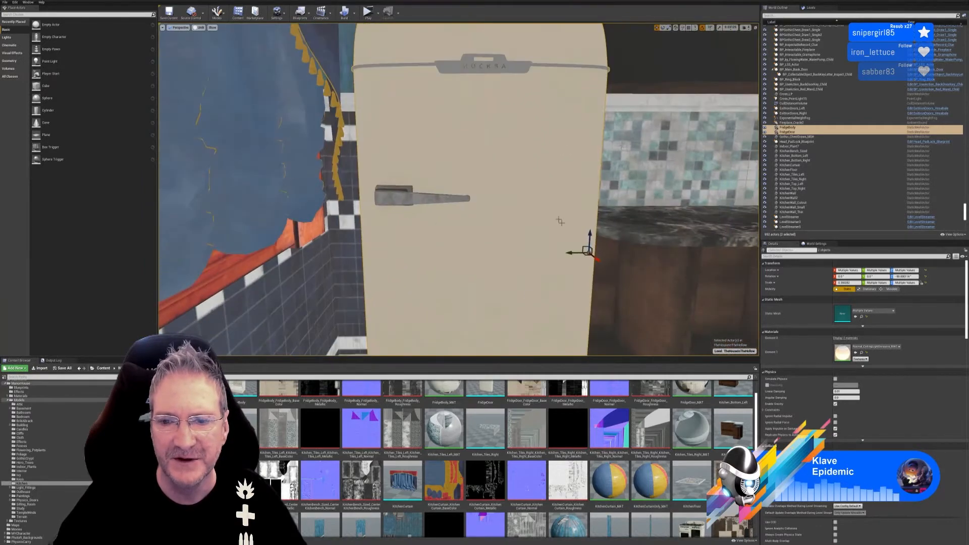
right_drag(695, 256, 719, 354)
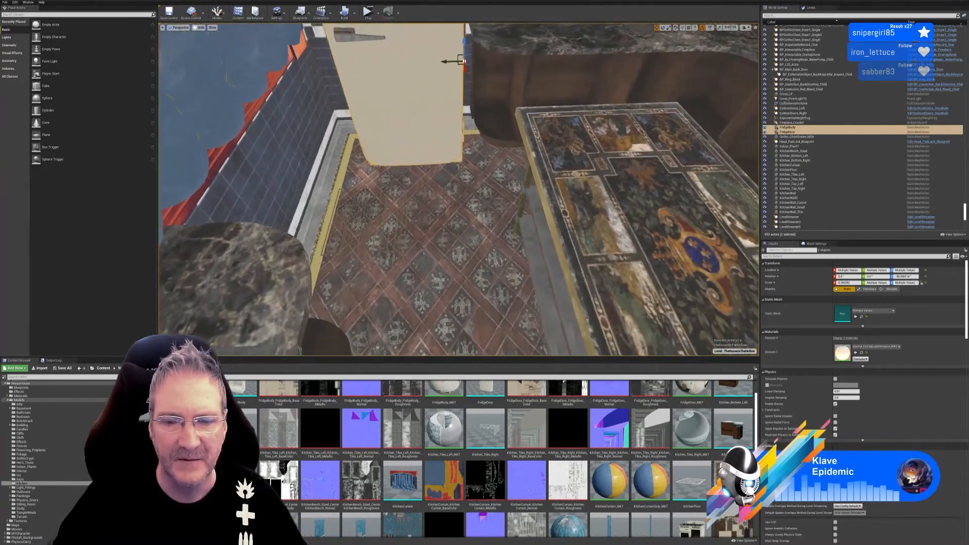
right_drag(459, 189, 560, 151)
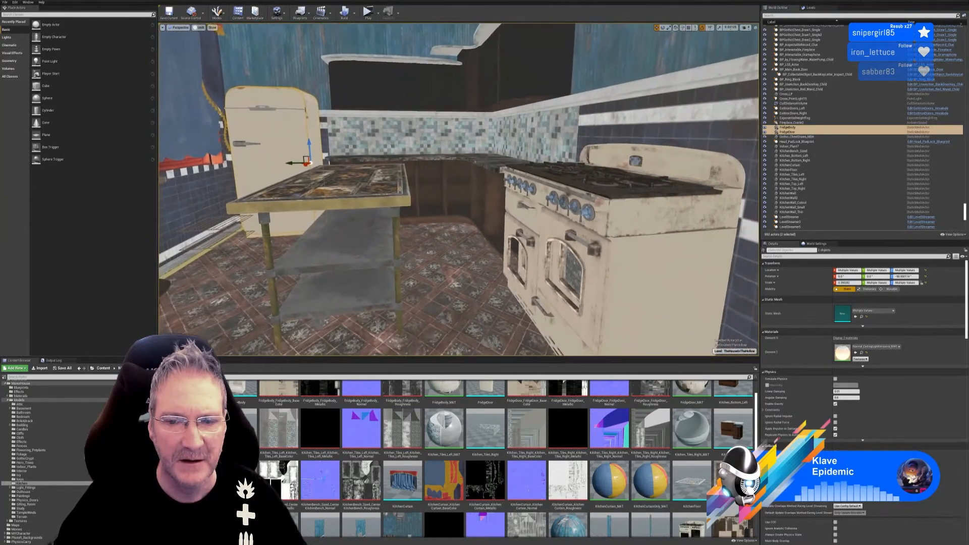
right_drag(294, 76, 305, 121)
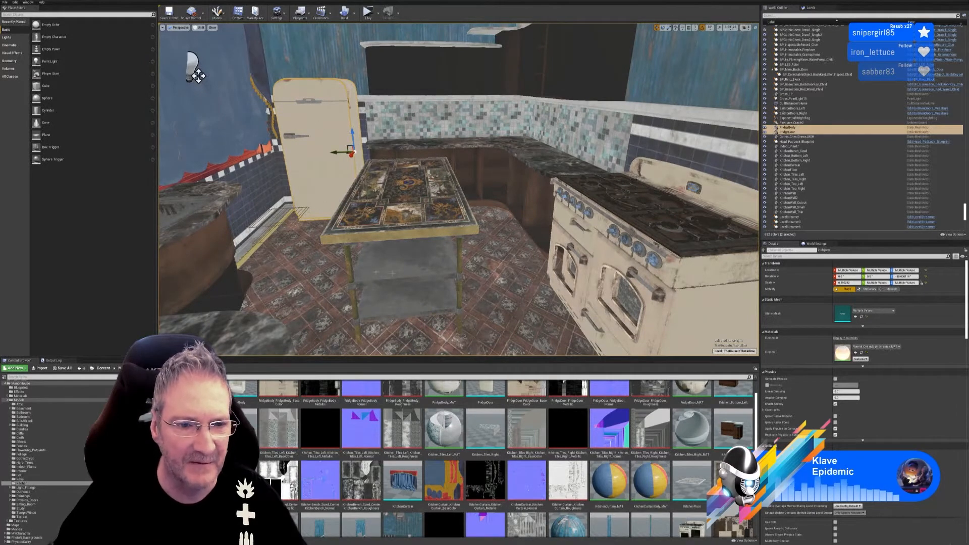
right_drag(429, 166, 404, 185)
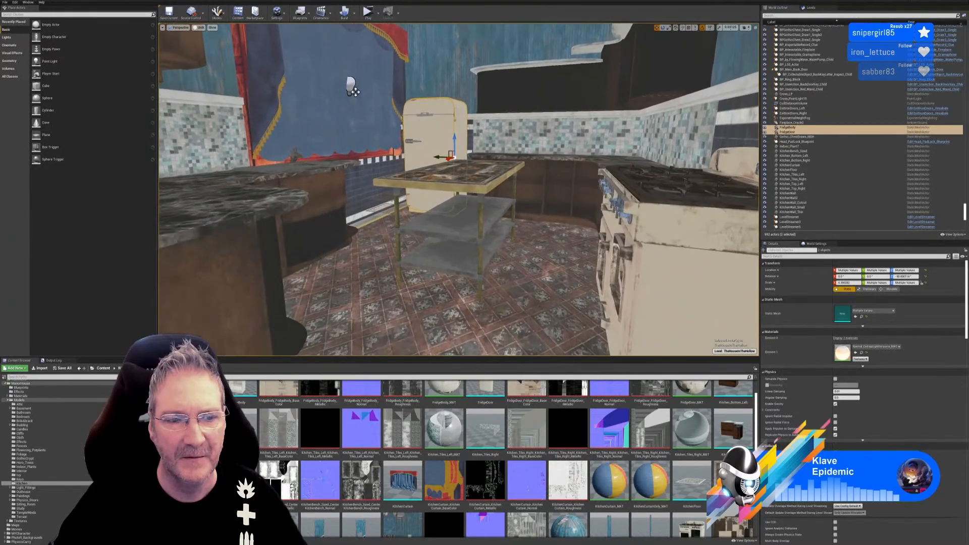
right_drag(352, 89, 318, 112)
key(Escape)
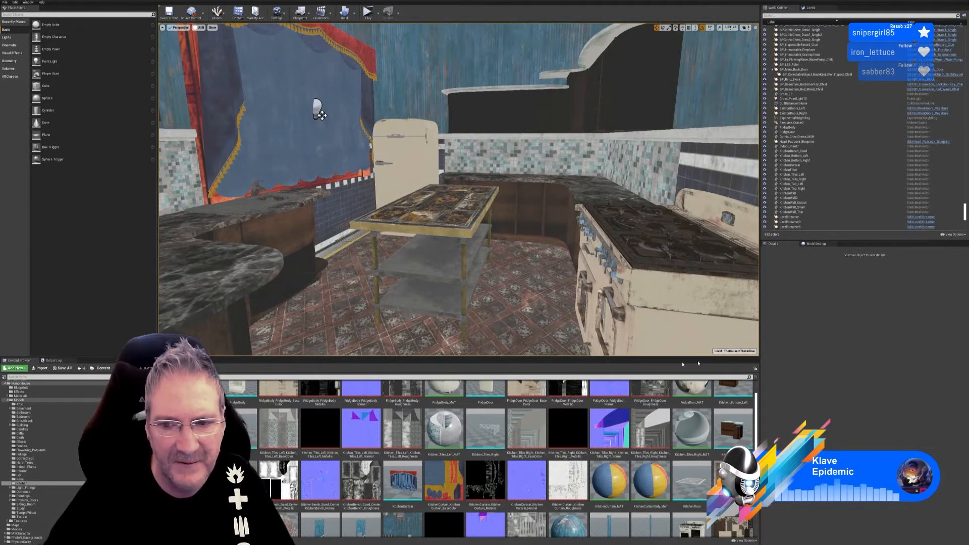
Scale down the patterned-top kitchen island table along its length and width.
right_drag(504, 212, 570, 232)
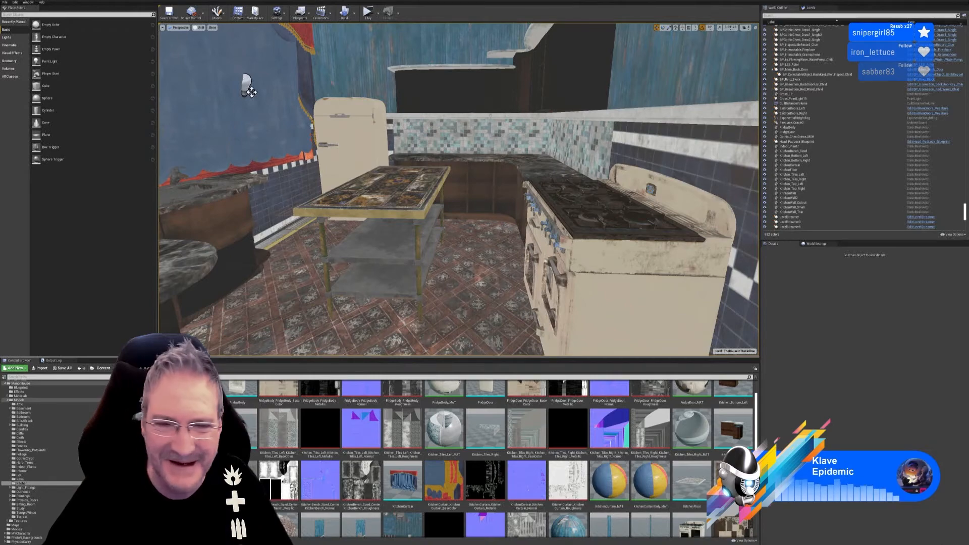
right_drag(458, 190, 500, 217)
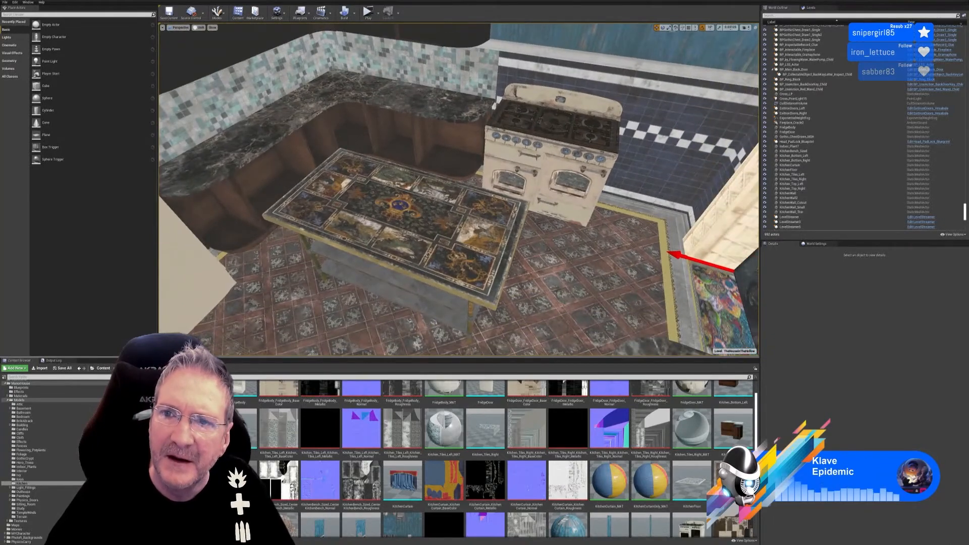
click(669, 27)
right_drag(555, 151, 523, 163)
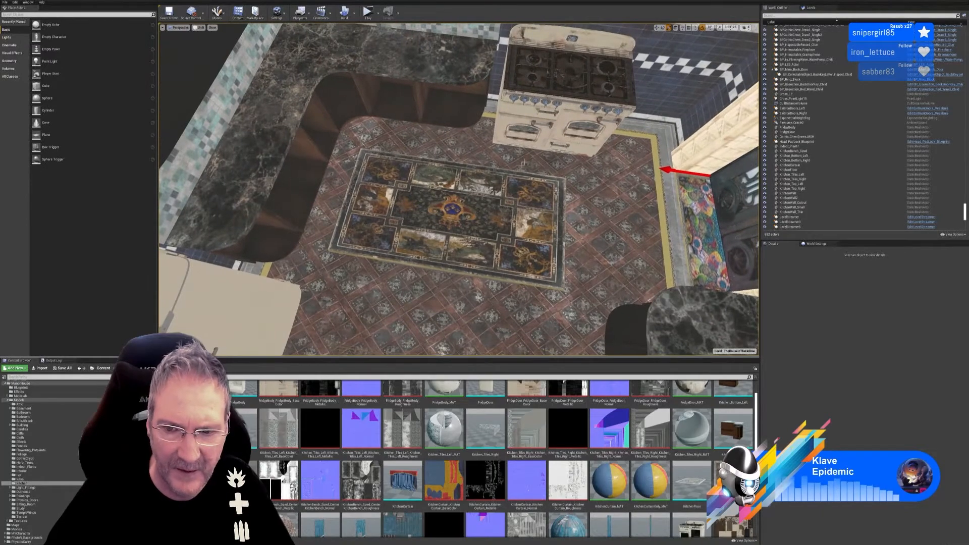
click(491, 202)
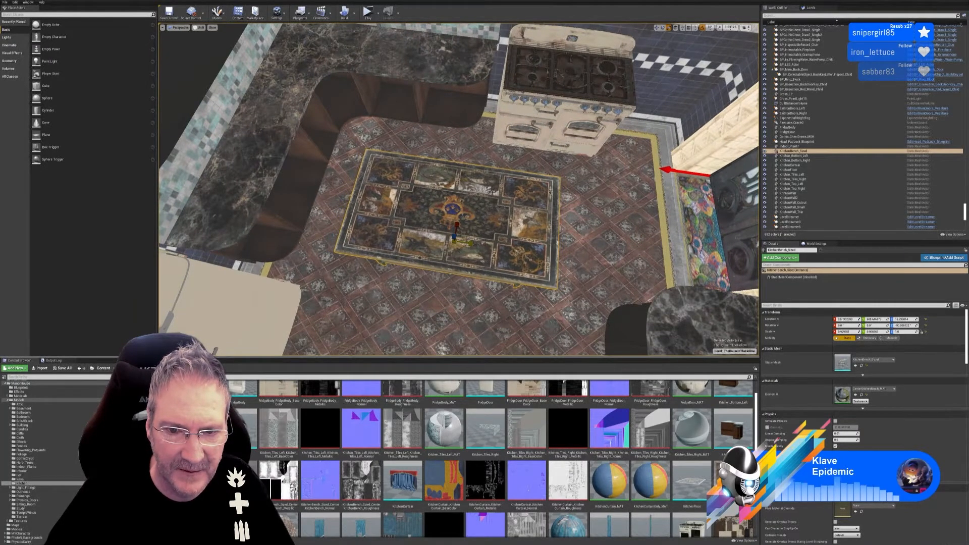
drag(470, 243, 465, 243)
right_drag(465, 243, 323, 254)
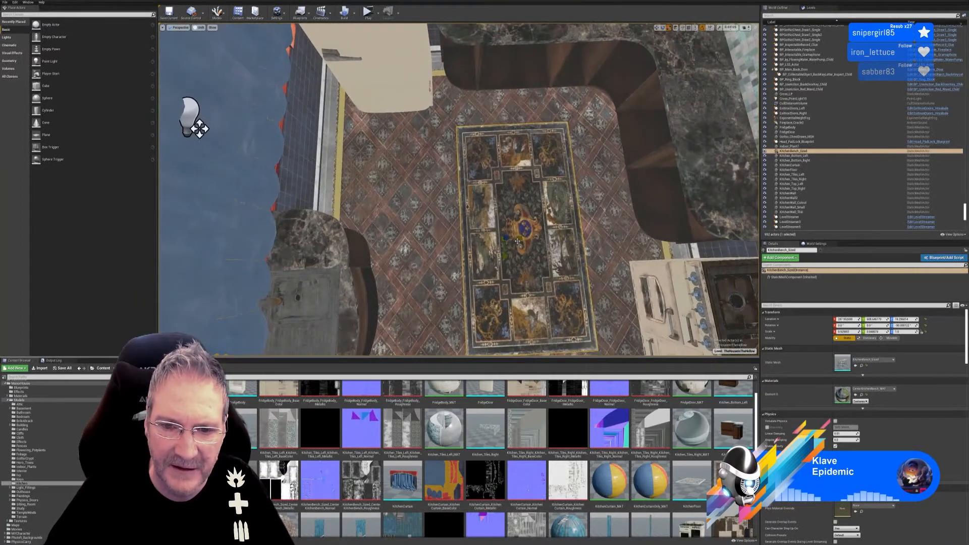
drag(519, 241, 519, 241)
right_drag(519, 240, 676, 242)
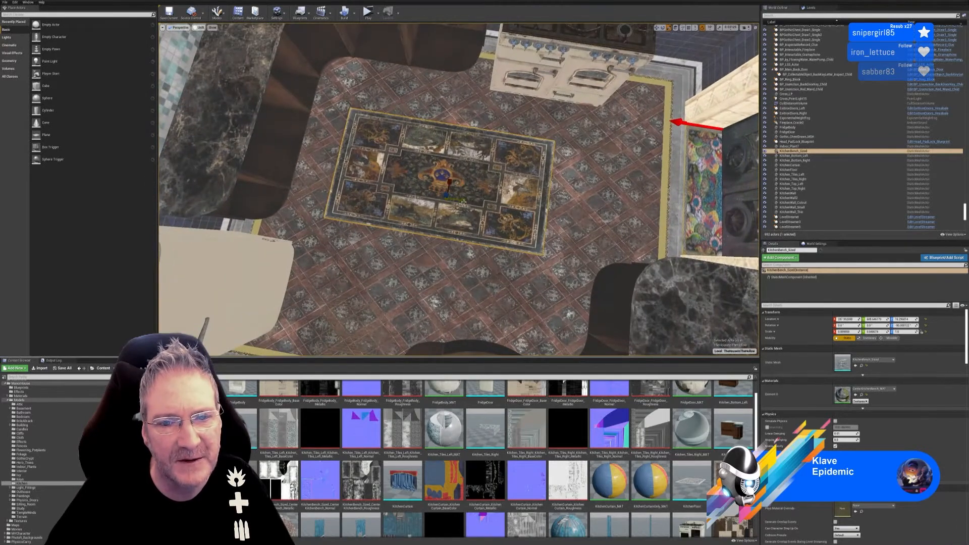
right_drag(462, 203, 232, 146)
drag(458, 189, 472, 290)
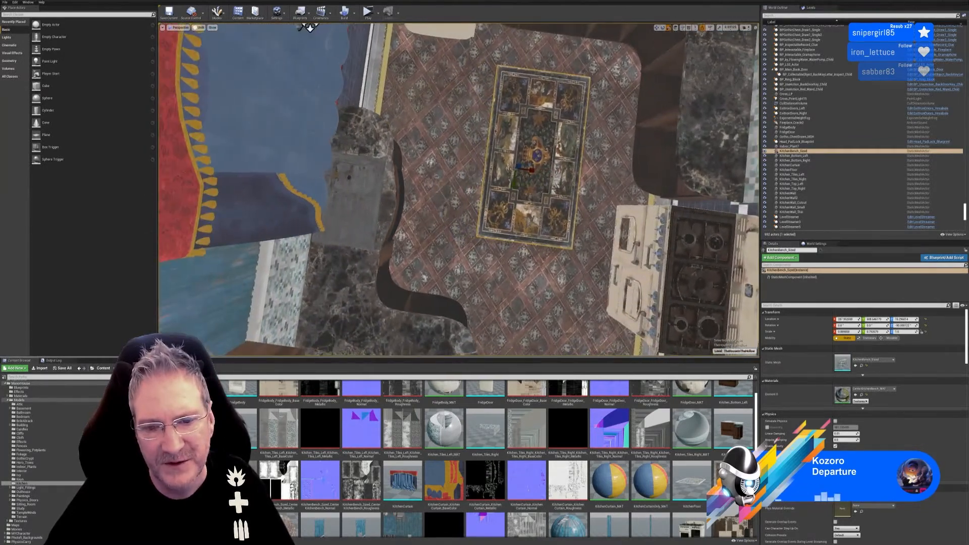
Reduce the island table's height slightly by scaling it vertically.
right_drag(459, 189, 343, 184)
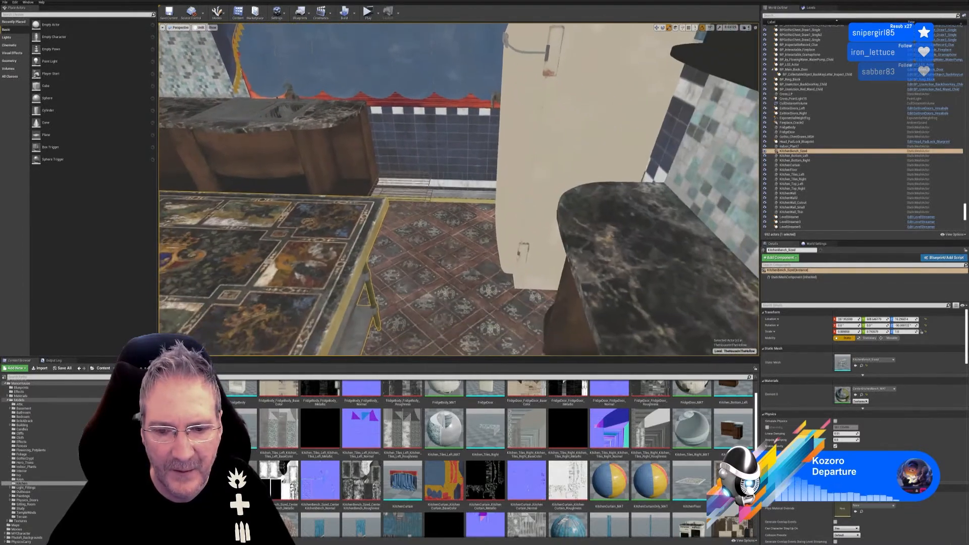
right_drag(458, 189, 580, 179)
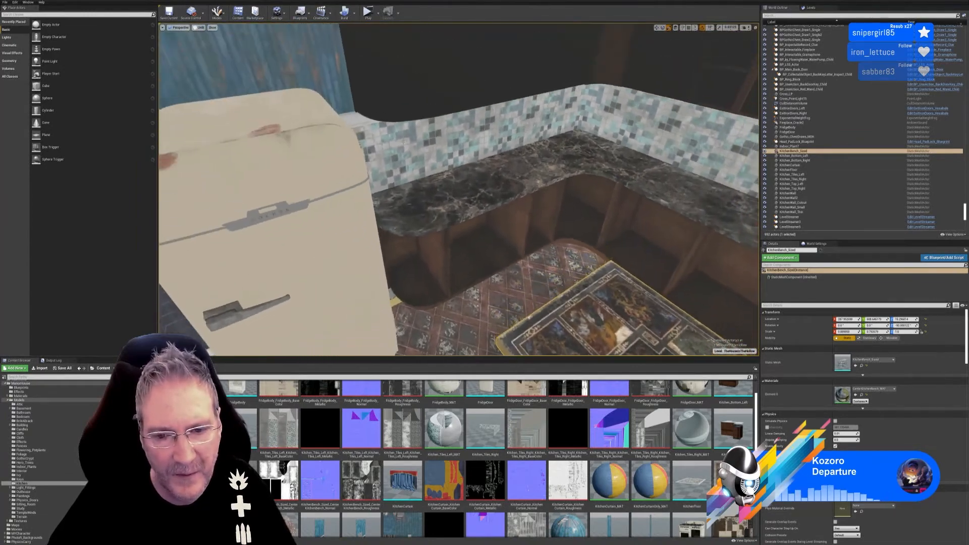
drag(437, 211, 437, 171)
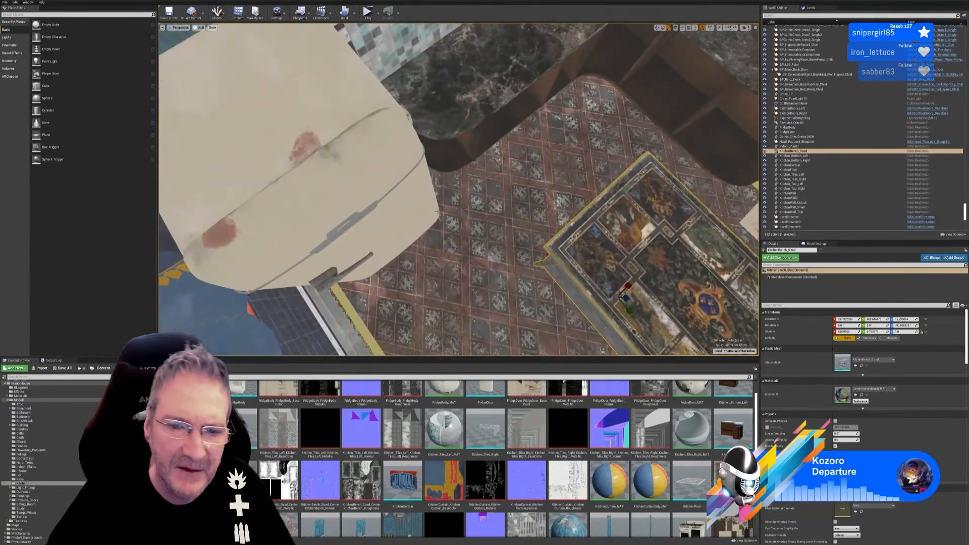
right_drag(502, 232, 174, 235)
right_drag(458, 202, 333, 155)
right_drag(427, 242, 424, 252)
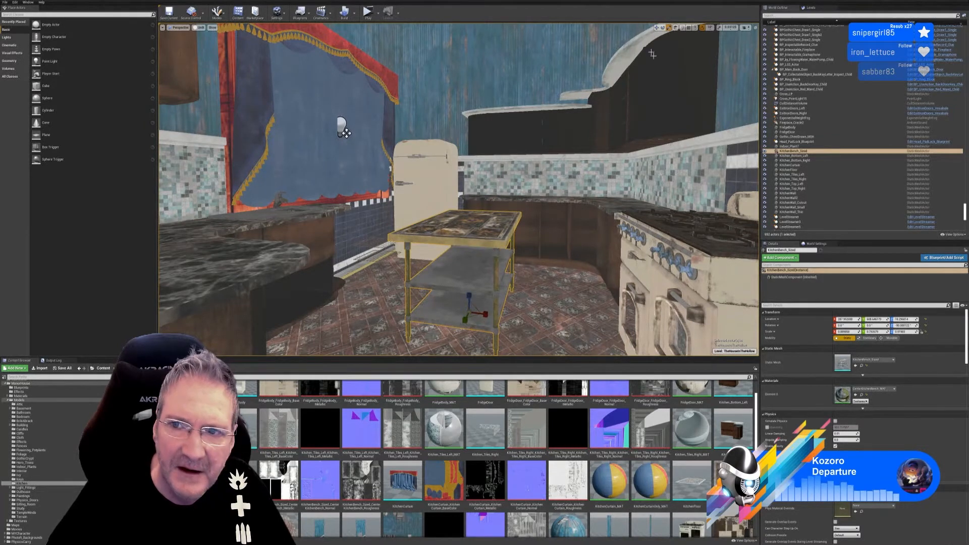
Lower the island table so its legs sit on the tiled floor, and deselect it.
key(w)
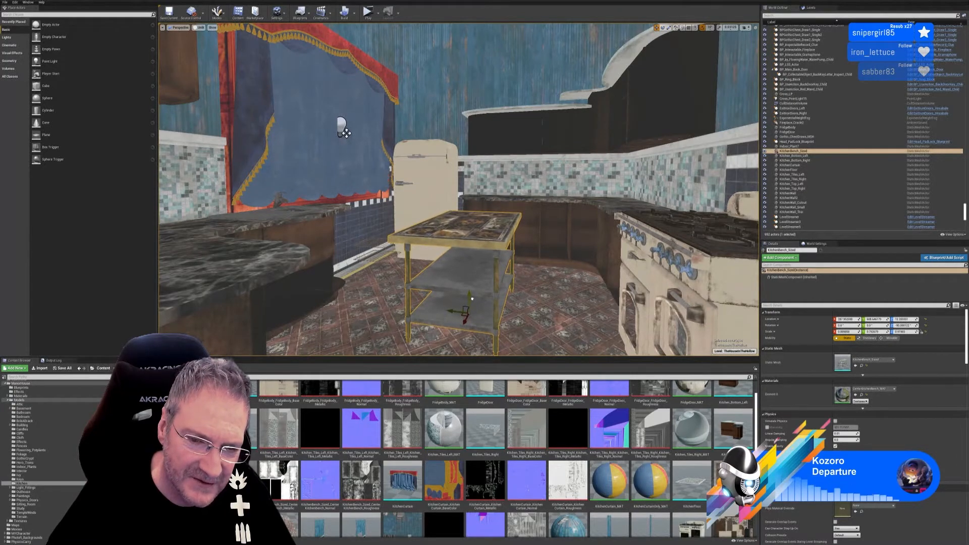
right_drag(476, 299, 515, 307)
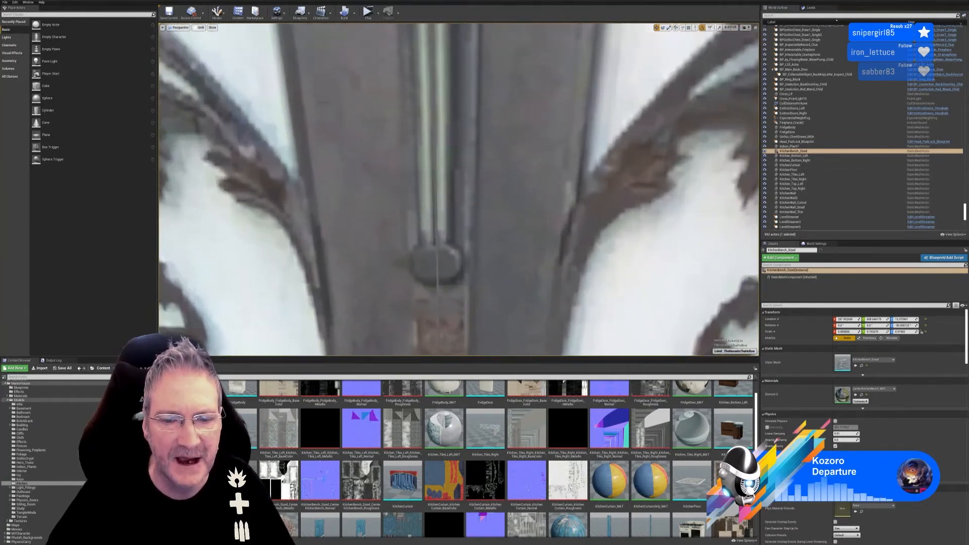
right_drag(414, 80, 467, 84)
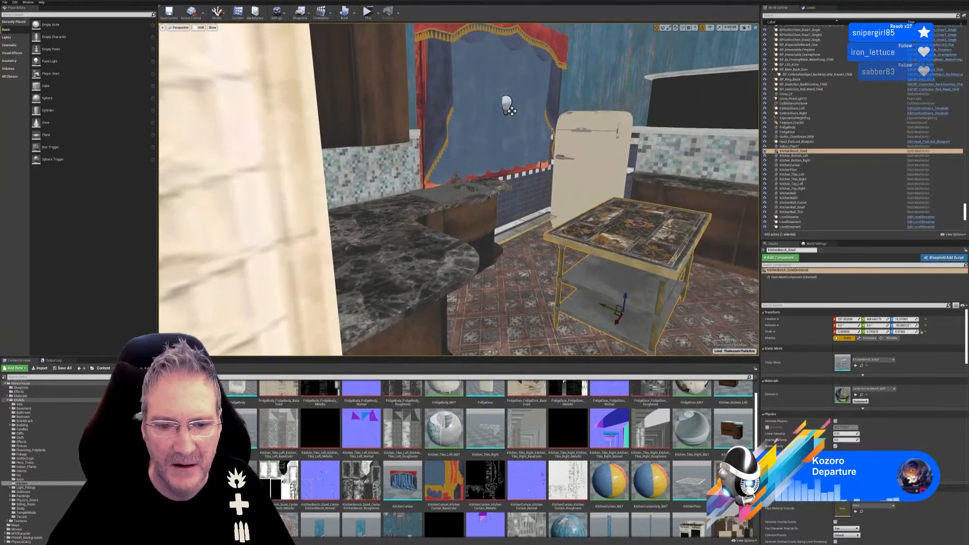
right_drag(458, 190, 540, 202)
right_drag(270, 76, 499, 48)
right_drag(458, 190, 601, 202)
right_drag(513, 287, 543, 289)
key(Escape)
Save the level.
right_drag(292, 141, 328, 106)
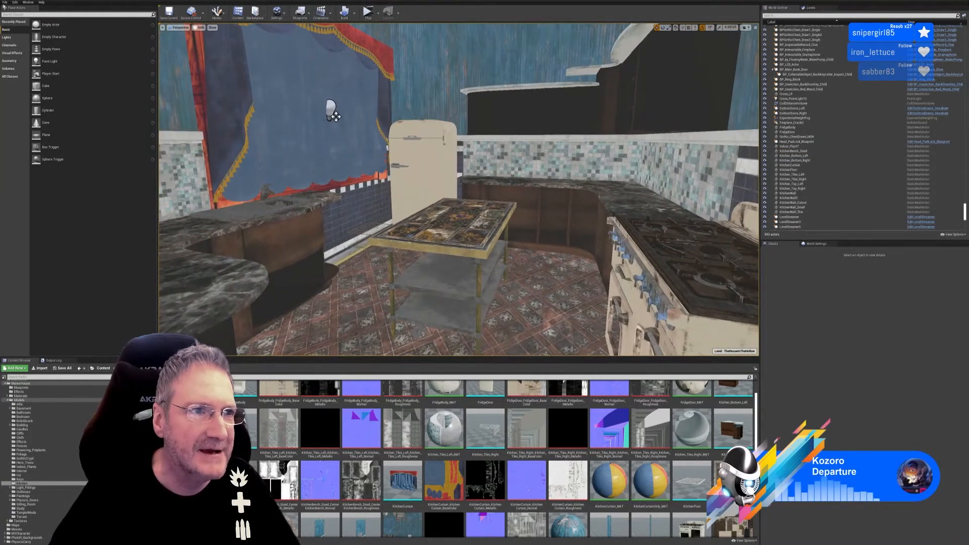
click(5, 2)
click(26, 52)
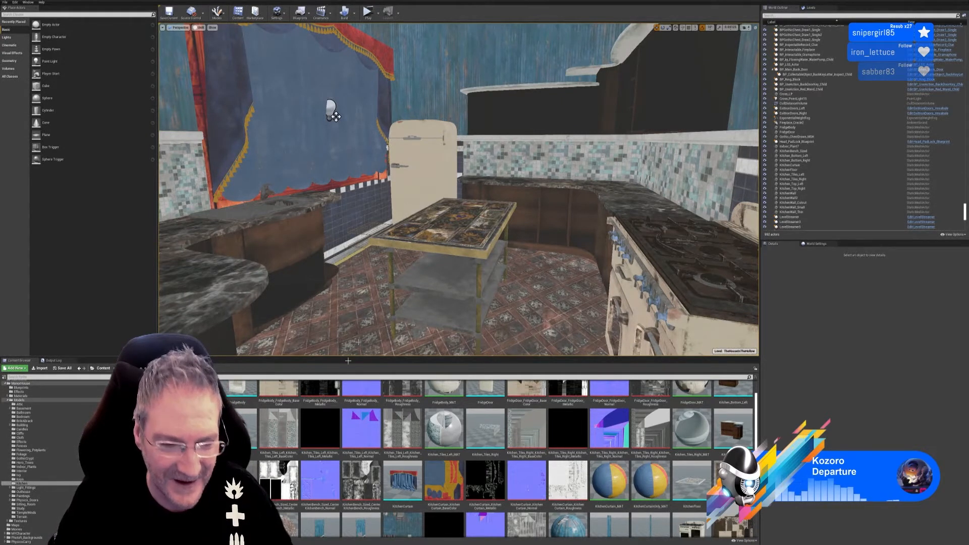
Import the low-poly Ironwork FBX model from the Kitchen models' Pot Rack folder using the existing import options.
click(41, 368)
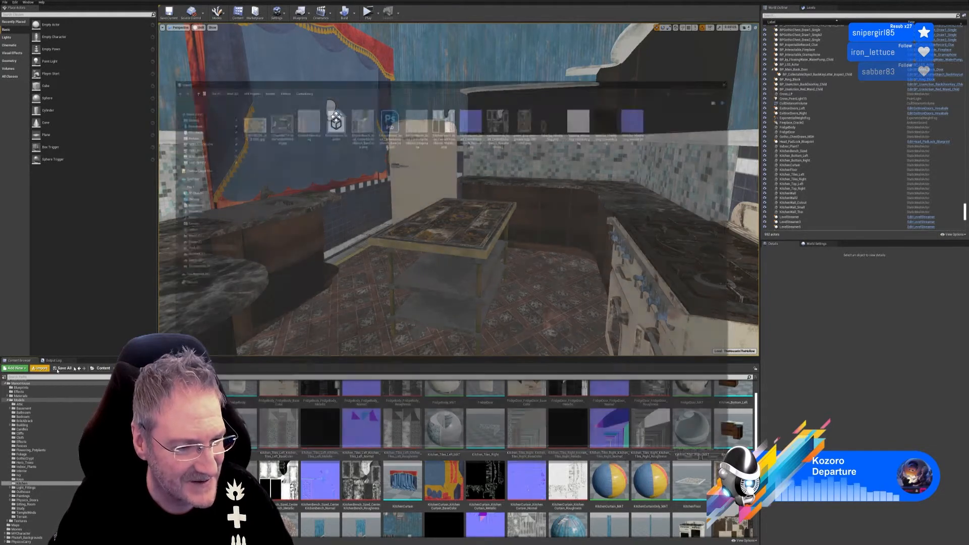
click(281, 88)
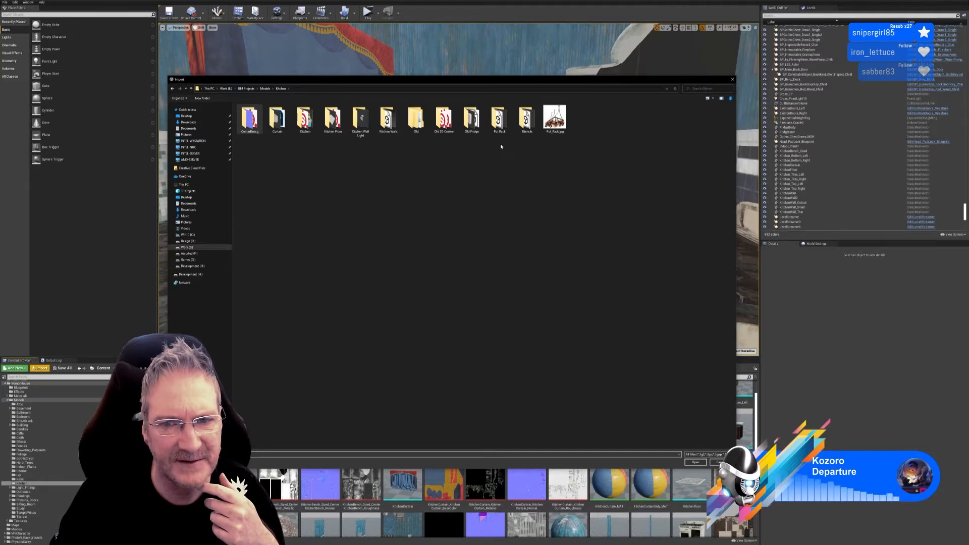
double_click(498, 118)
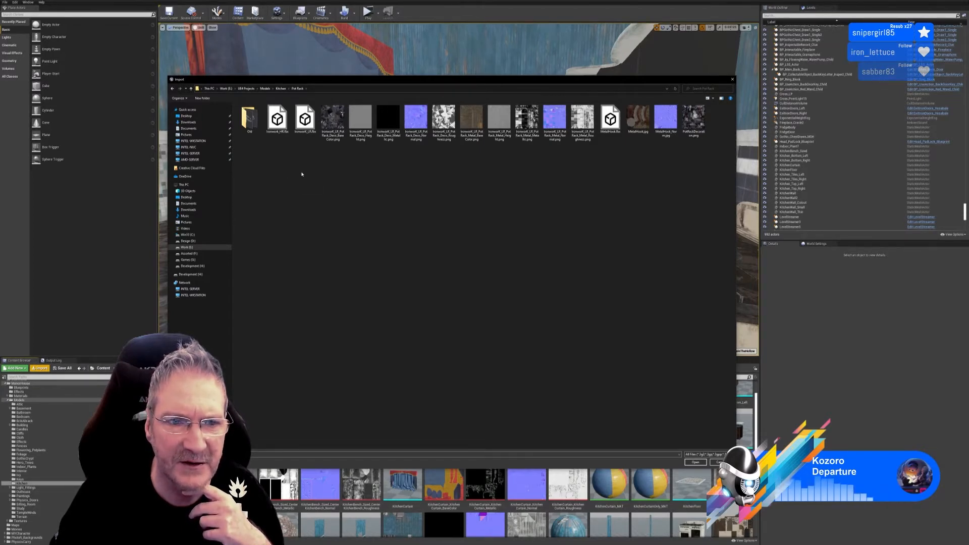
click(303, 129)
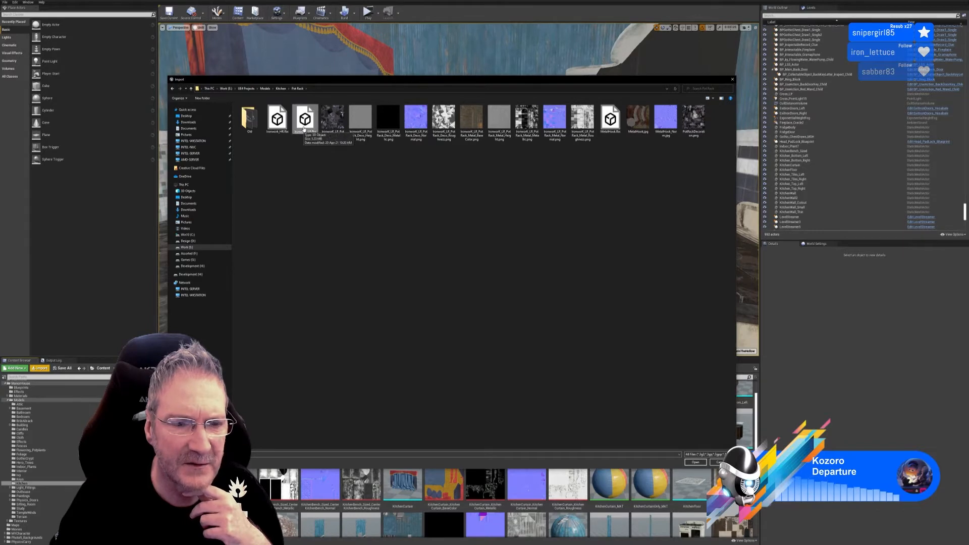
double_click(304, 128)
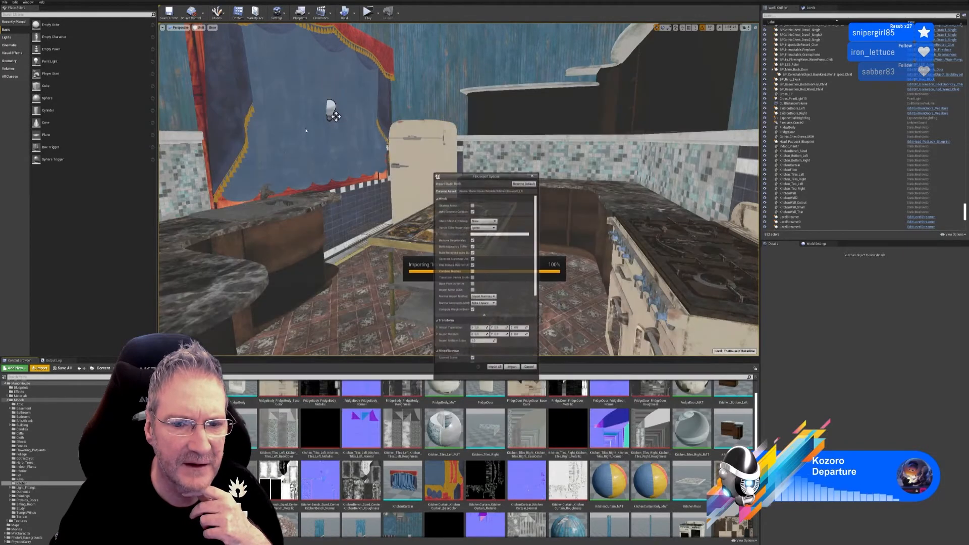
click(513, 368)
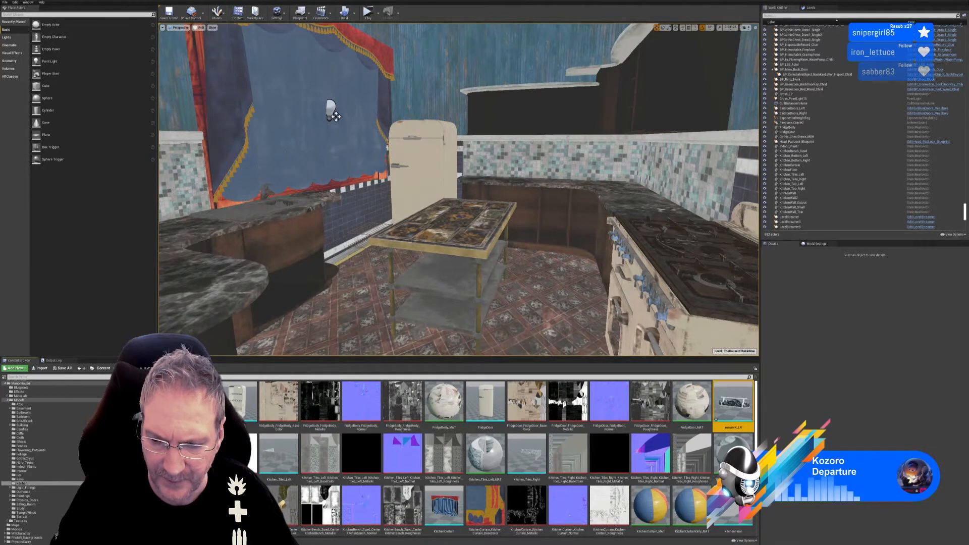
In the PotRack_Deco_MAT material, place the base colour Texture Sample on the input side of the main material node.
scroll(752, 518, down, 3)
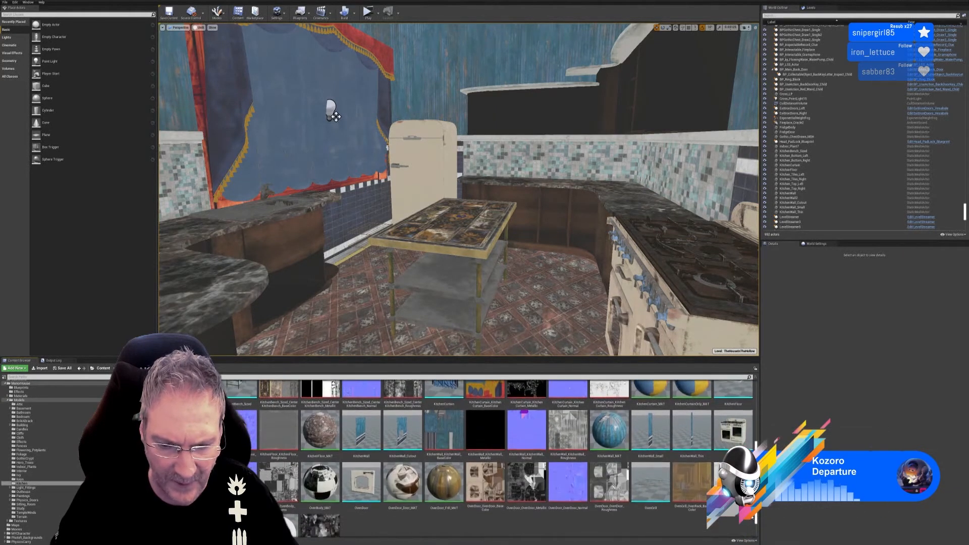
scroll(752, 517, down, 1)
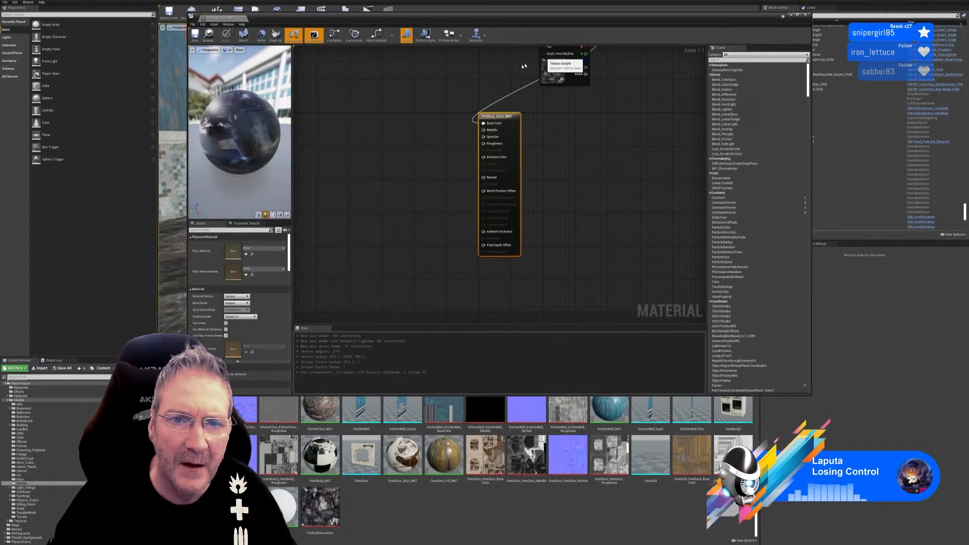
drag(569, 60, 409, 127)
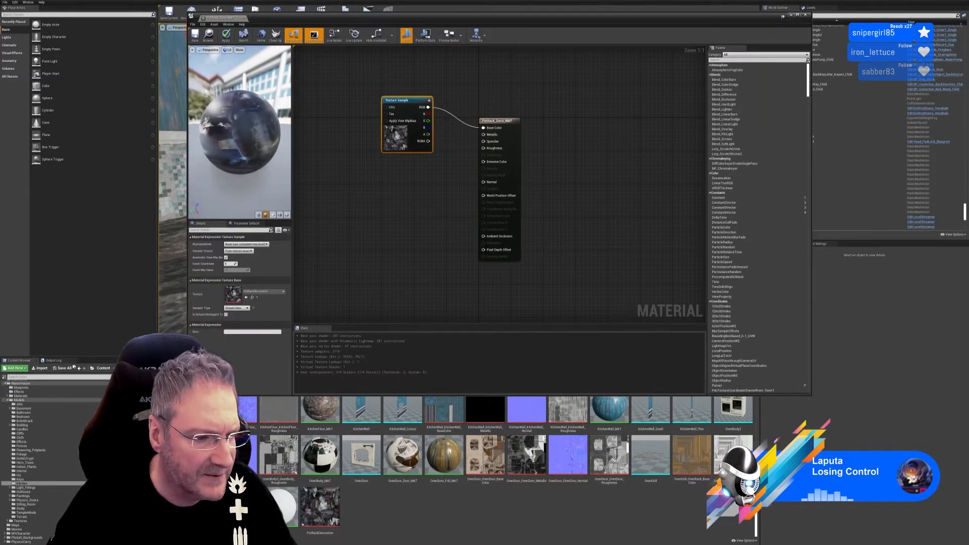
Import the Ironwork_LR PotRack_Deco Metallic, Normal and Roughness PNG textures from the Pot Rack folder.
click(40, 368)
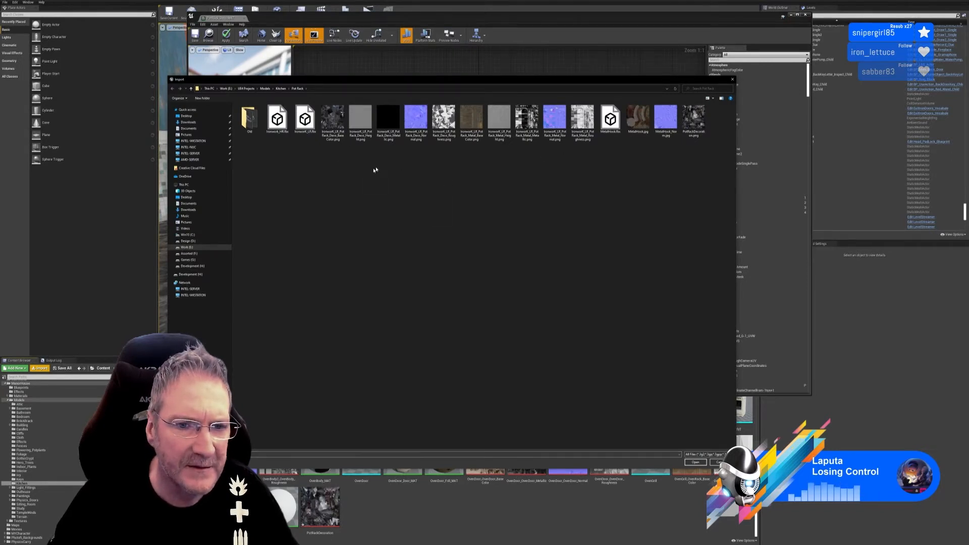
click(388, 124)
ctrl+click(415, 131)
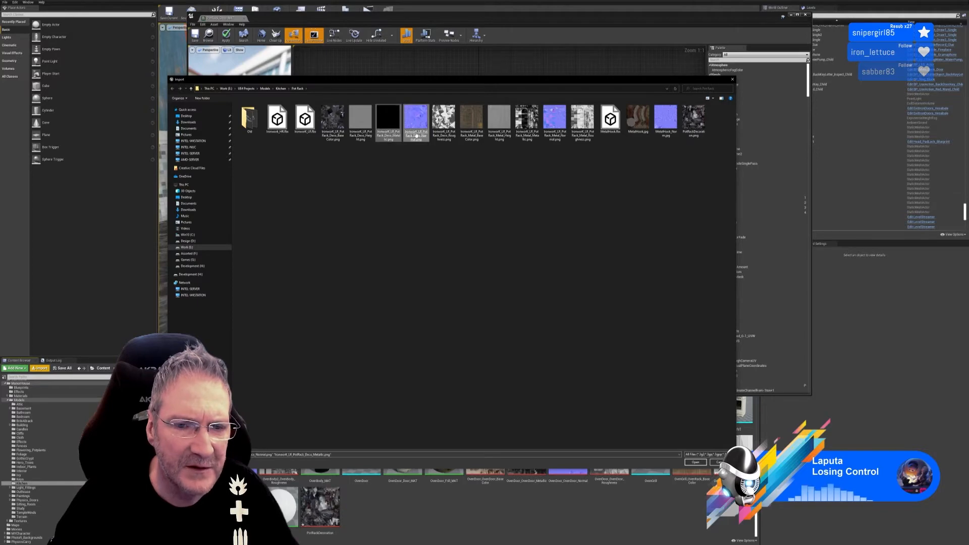
ctrl+click(443, 136)
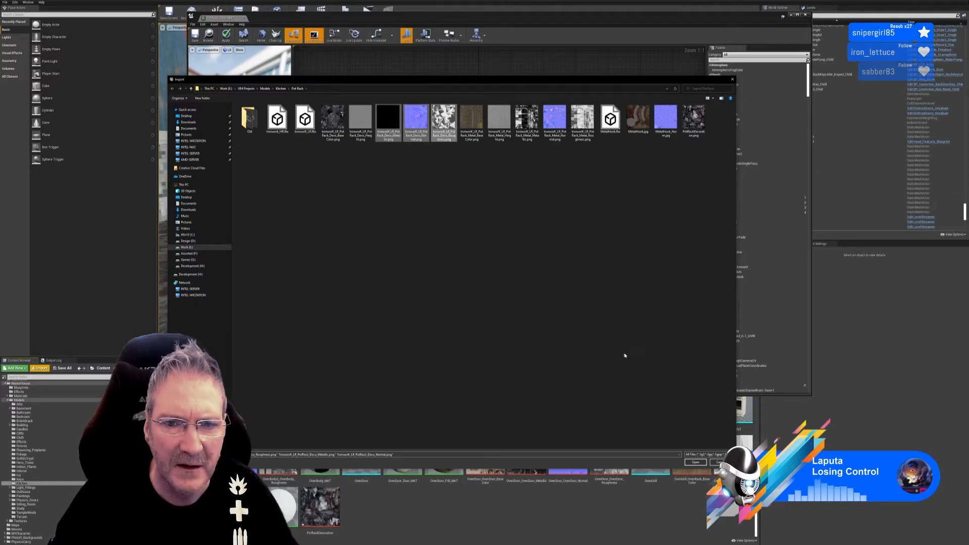
click(692, 461)
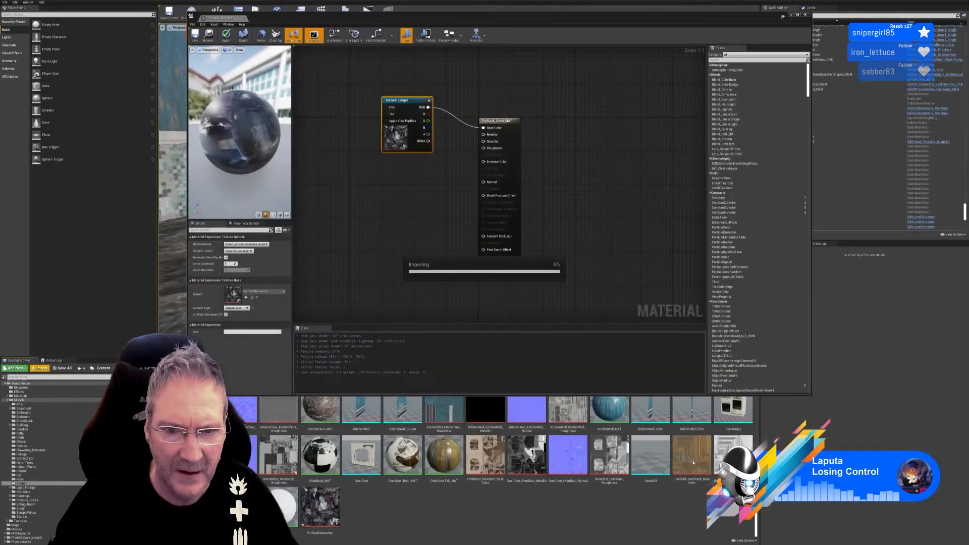
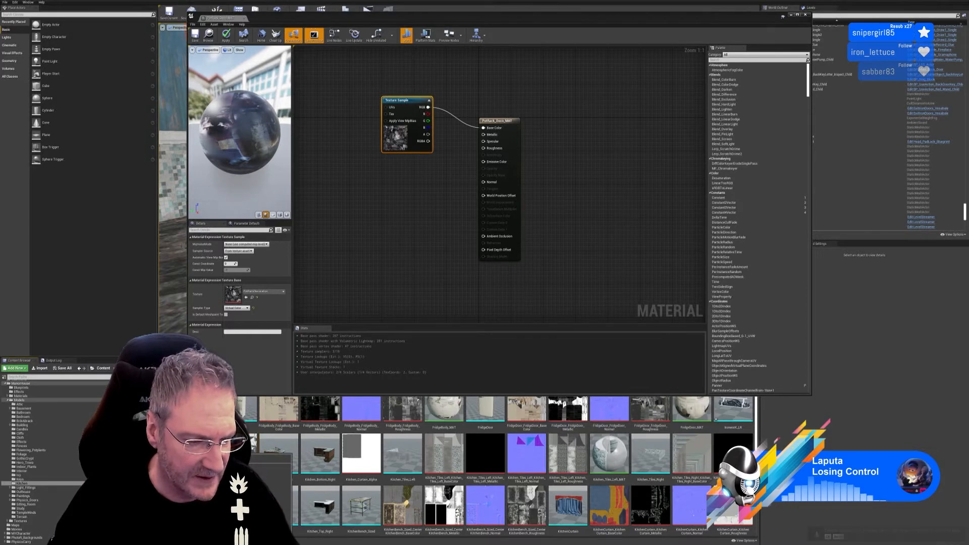
Turn off Virtual Texture Streaming for the imported PotRack_Deco Metallic texture and close its editor.
double_click(154, 450)
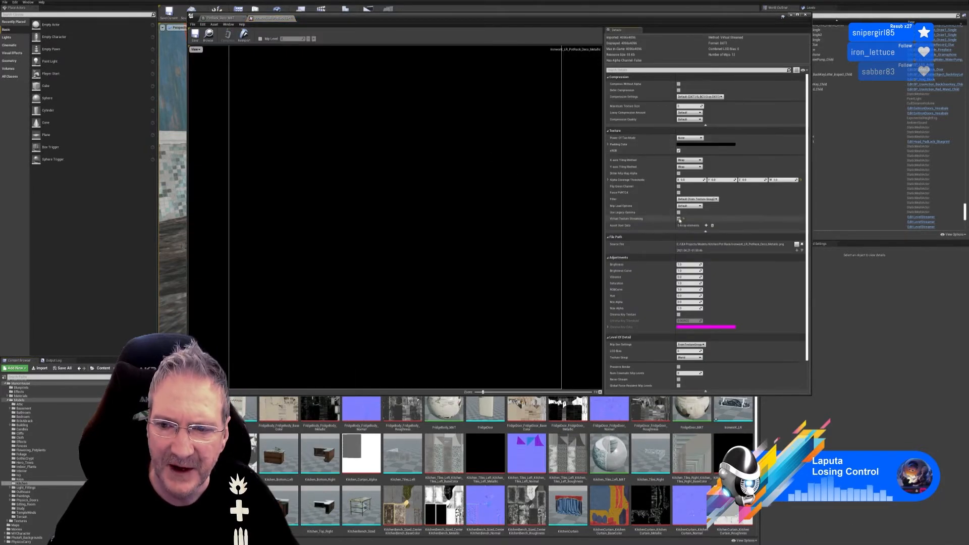
click(678, 219)
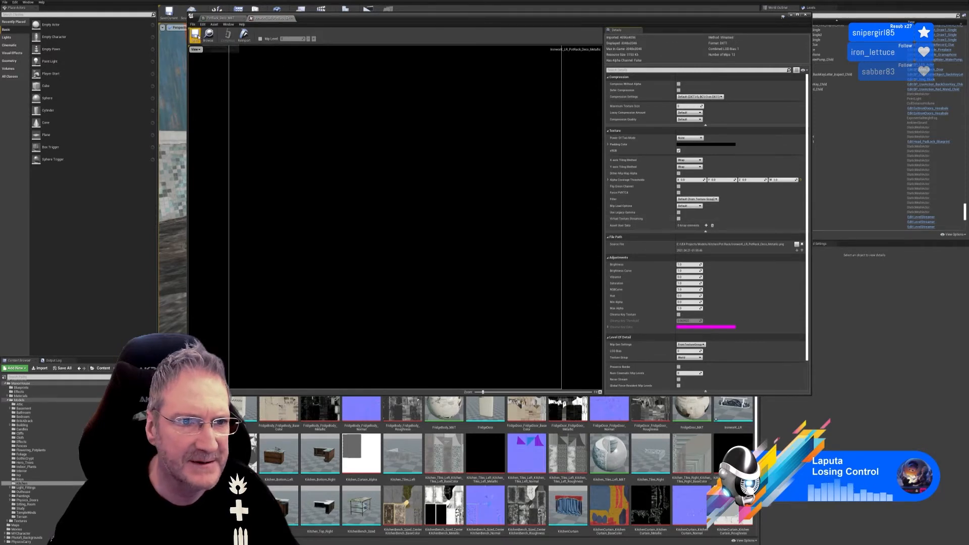
click(293, 19)
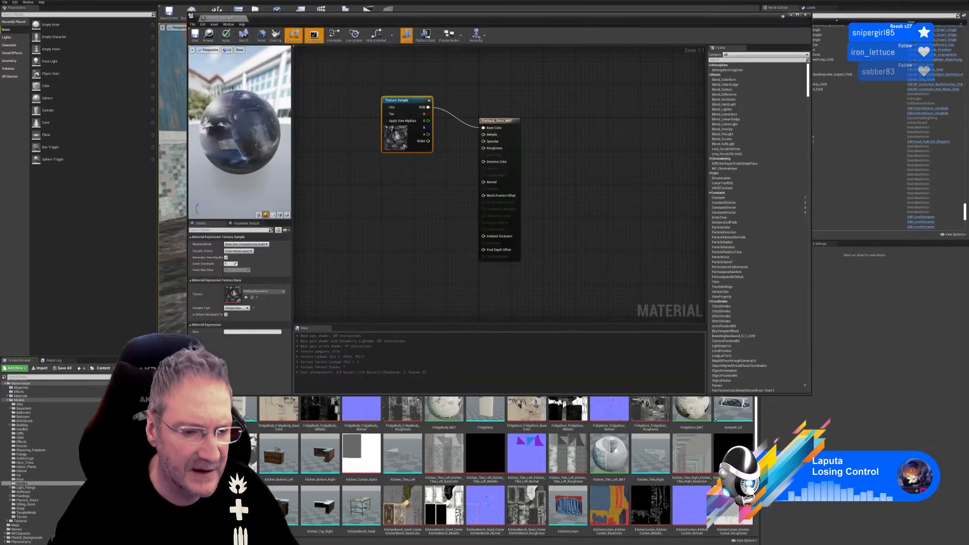
Turn off Virtual Texture Streaming for the PotRack_Deco Normal texture, then save and close it.
double_click(716, 416)
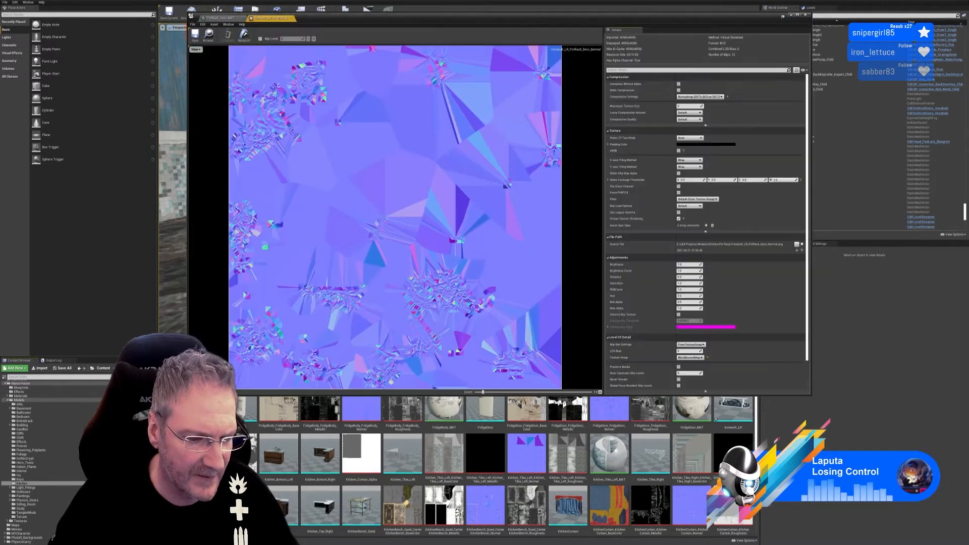
click(678, 219)
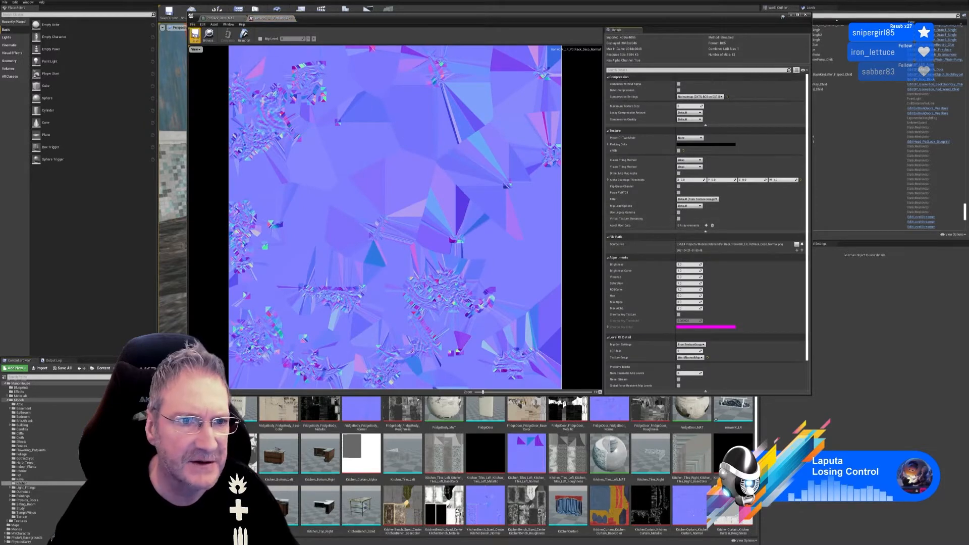
click(195, 34)
click(291, 19)
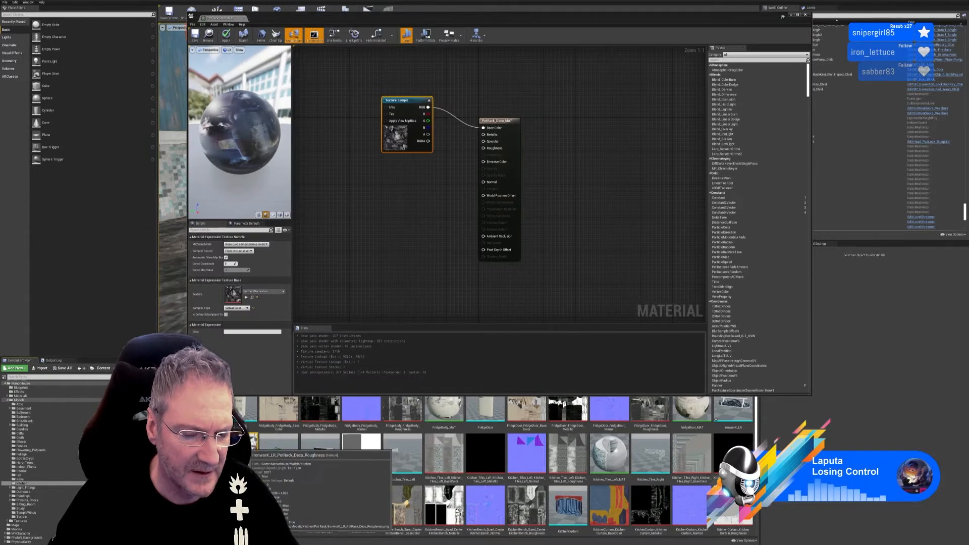
Turn off Virtual Texture Streaming for the PotRack_Deco Roughness texture, then save and close it.
double_click(252, 444)
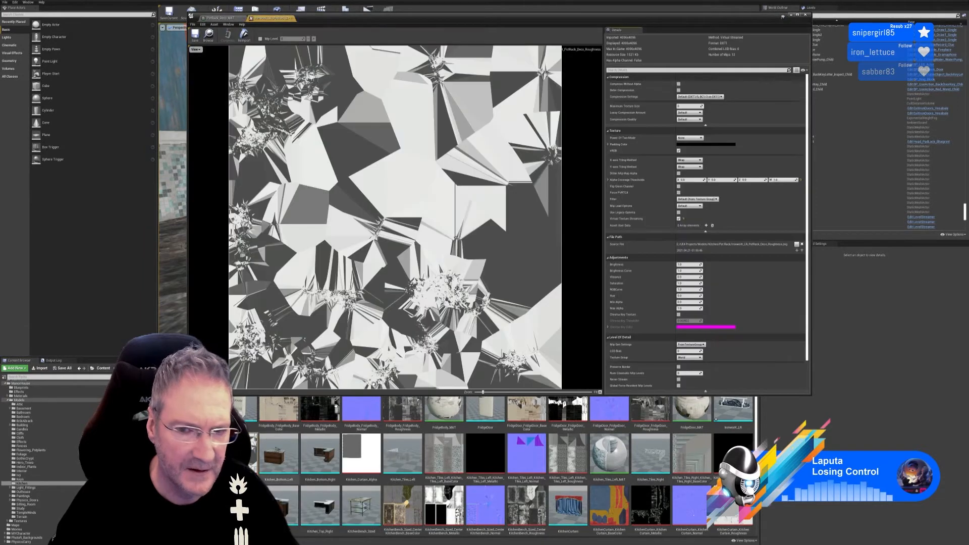
click(678, 218)
click(195, 36)
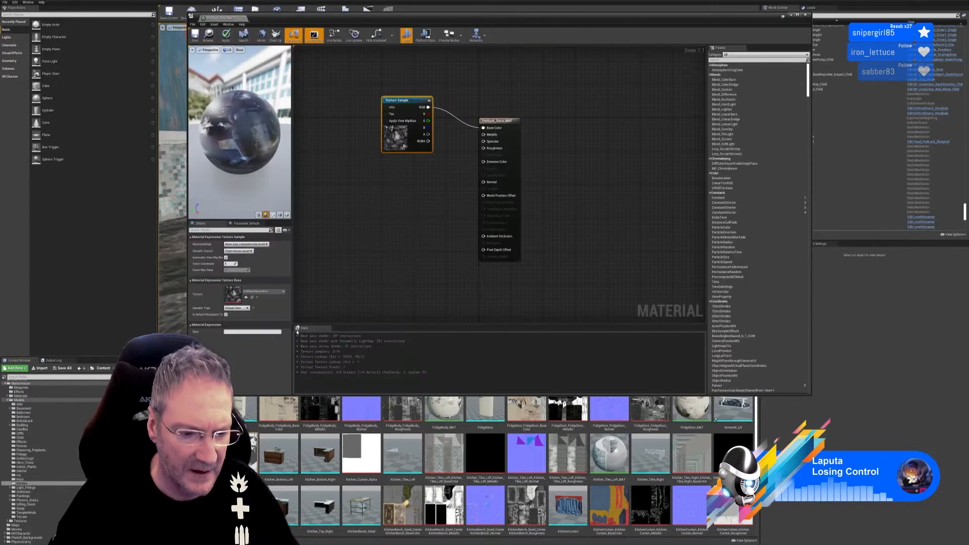
click(293, 18)
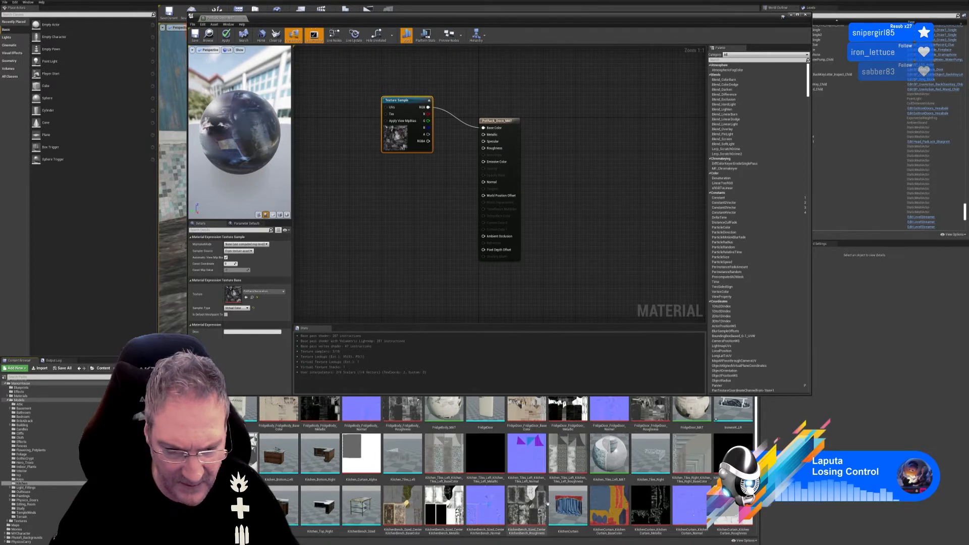
Turn off Virtual Texture Streaming for the PotRackDecoration texture, save it, and set its Texture Sample's Sampler Type to Color.
scroll(485, 492, down, 2)
scroll(486, 492, down, 3)
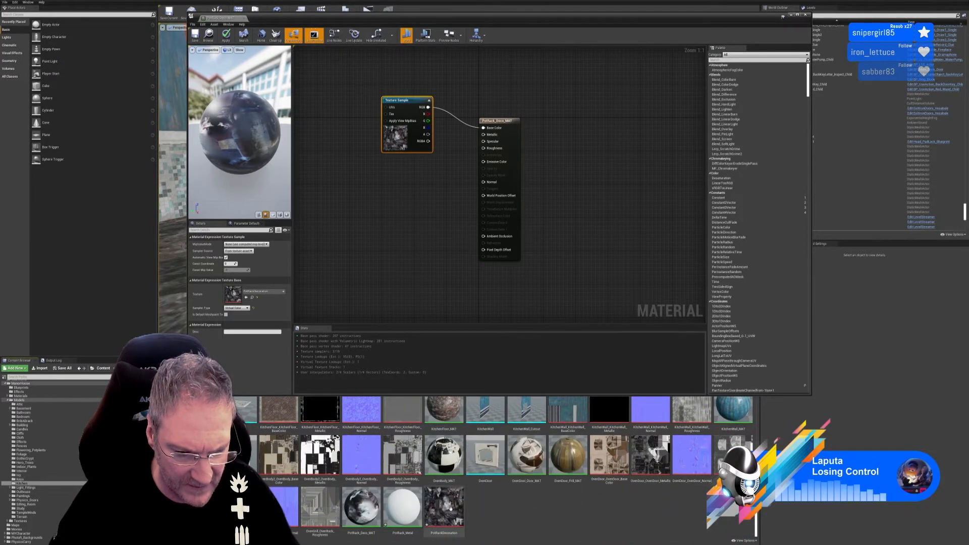
double_click(457, 513)
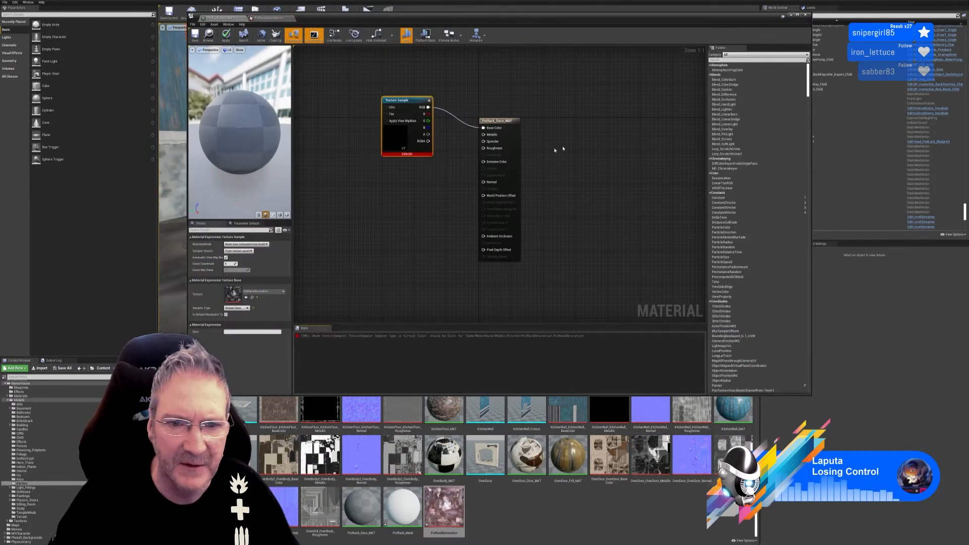
click(267, 18)
click(198, 36)
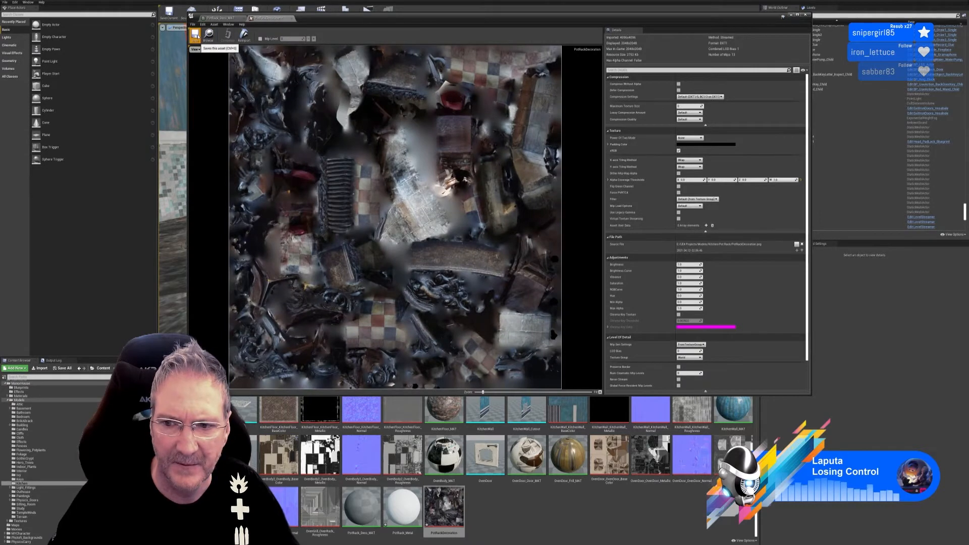
click(292, 19)
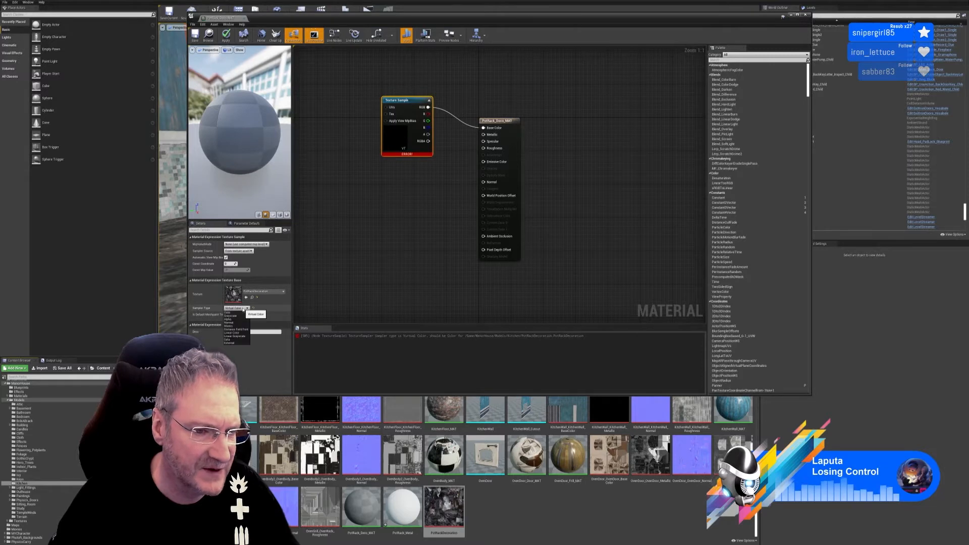
click(239, 314)
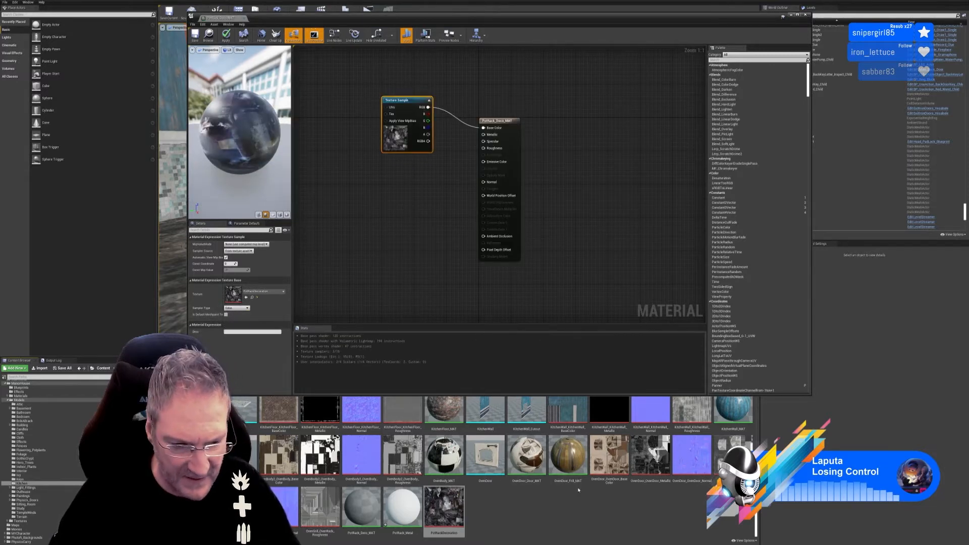
Look through the Kitchen folder's assets for the imported PotRack_Deco Metallic, Normal and Roughness textures.
scroll(578, 490, up, 2)
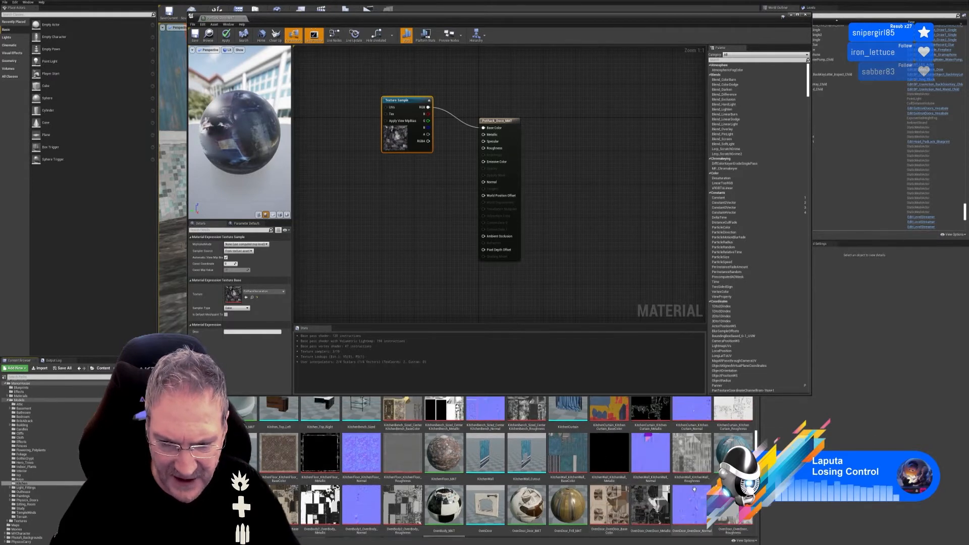
scroll(684, 486, up, 3)
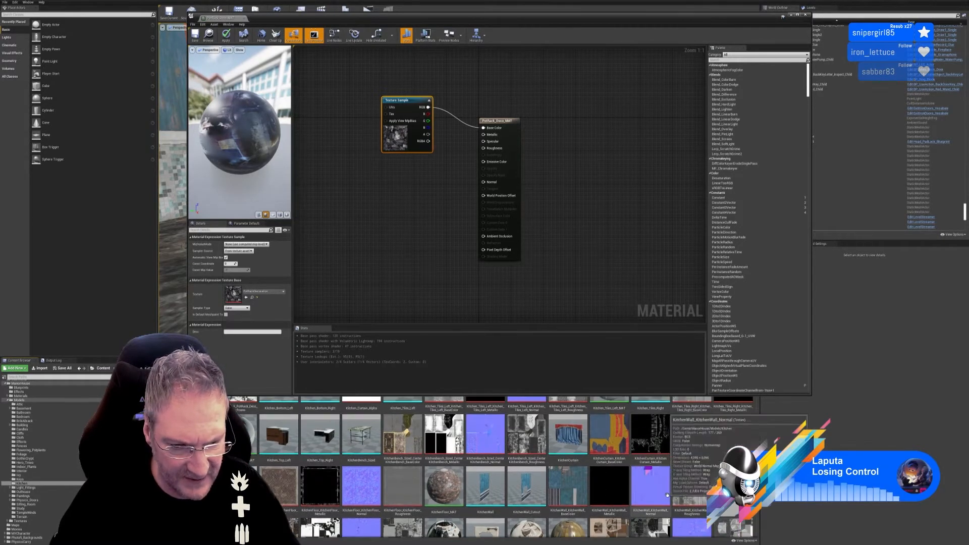
scroll(716, 500, down, 2)
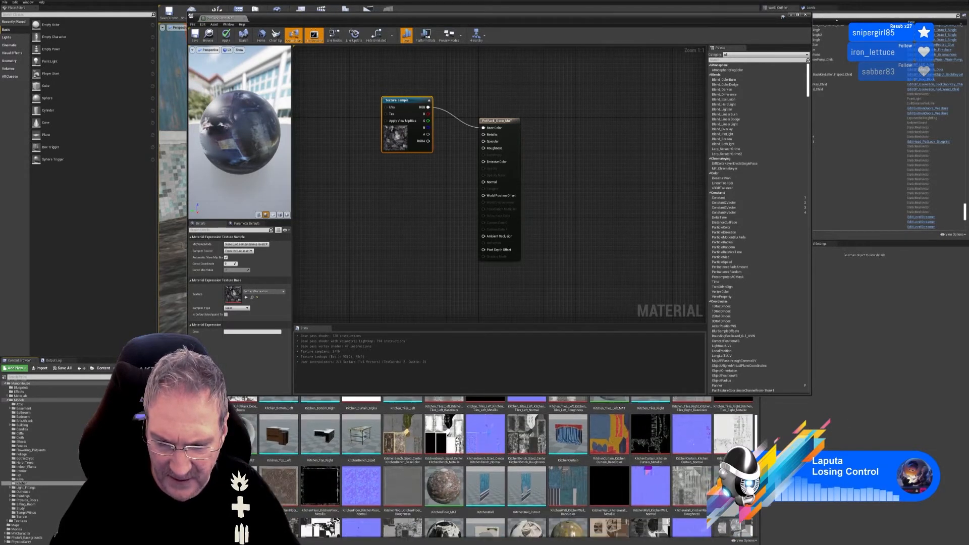
scroll(582, 436, up, 3)
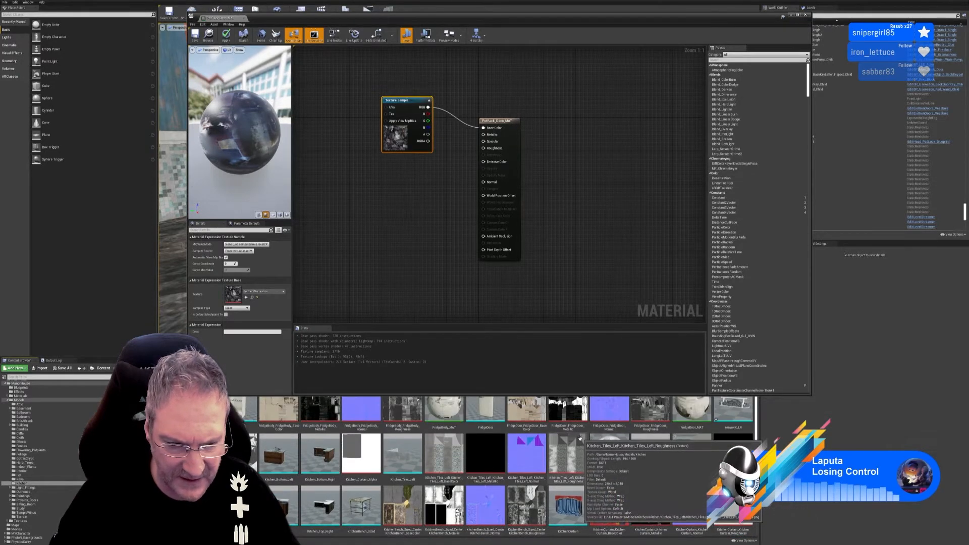
scroll(590, 447, down, 1)
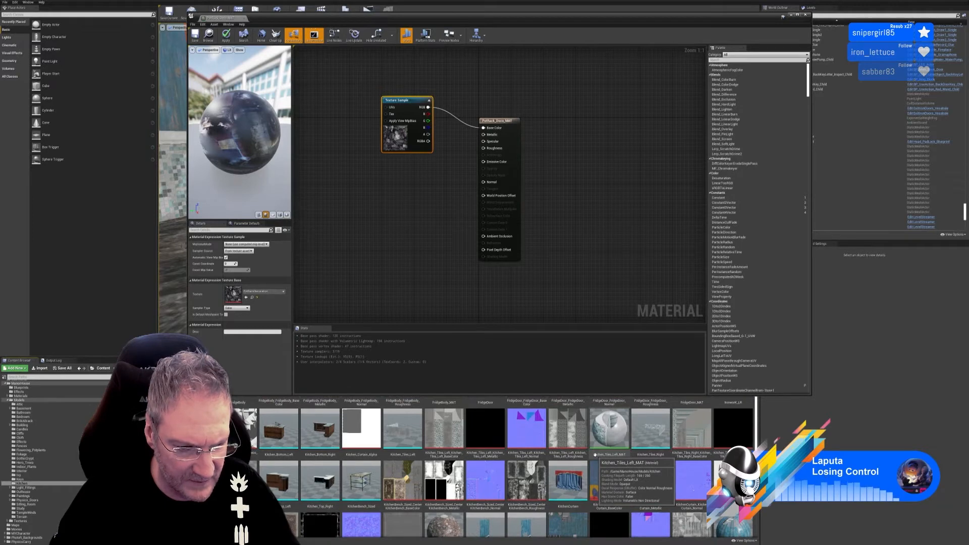
scroll(595, 454, down, 4)
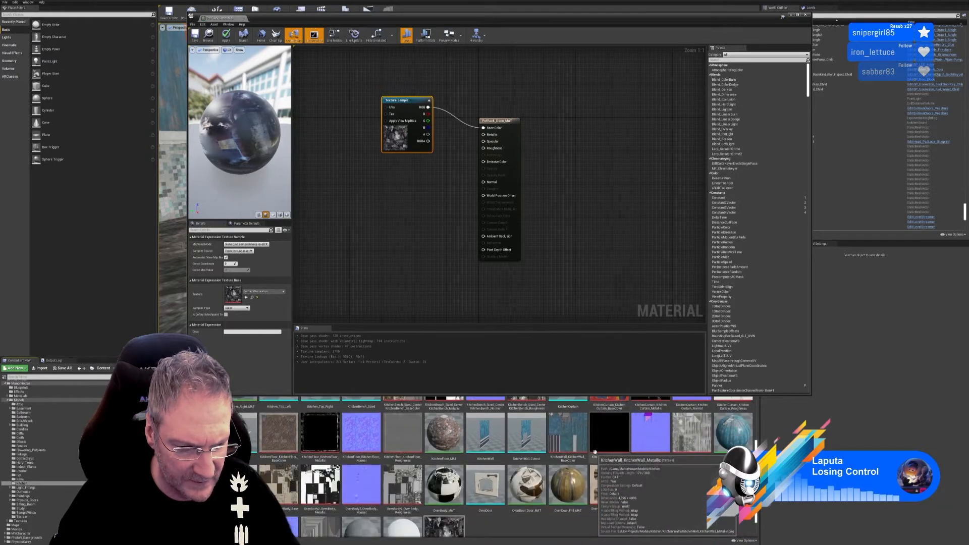
scroll(590, 511, down, 1)
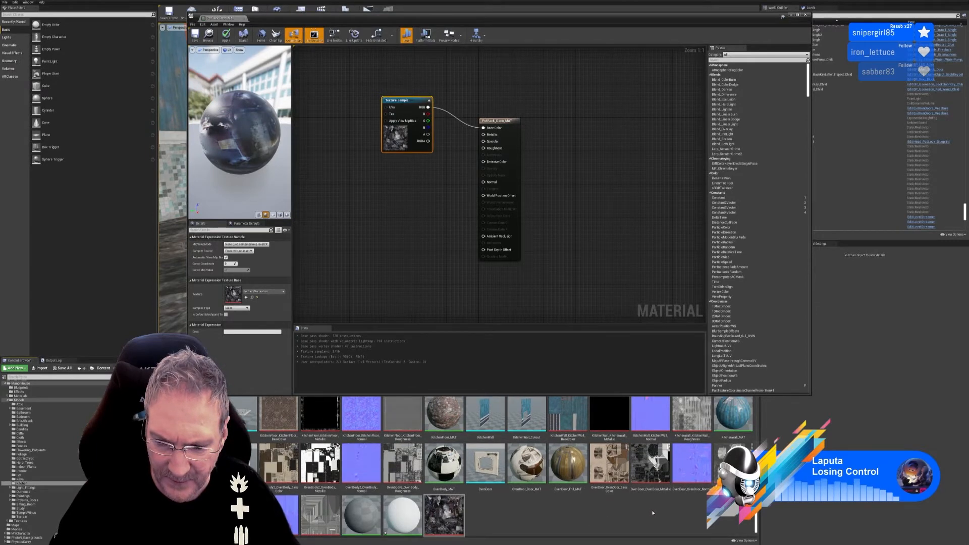
scroll(652, 513, up, 1)
scroll(651, 513, up, 2)
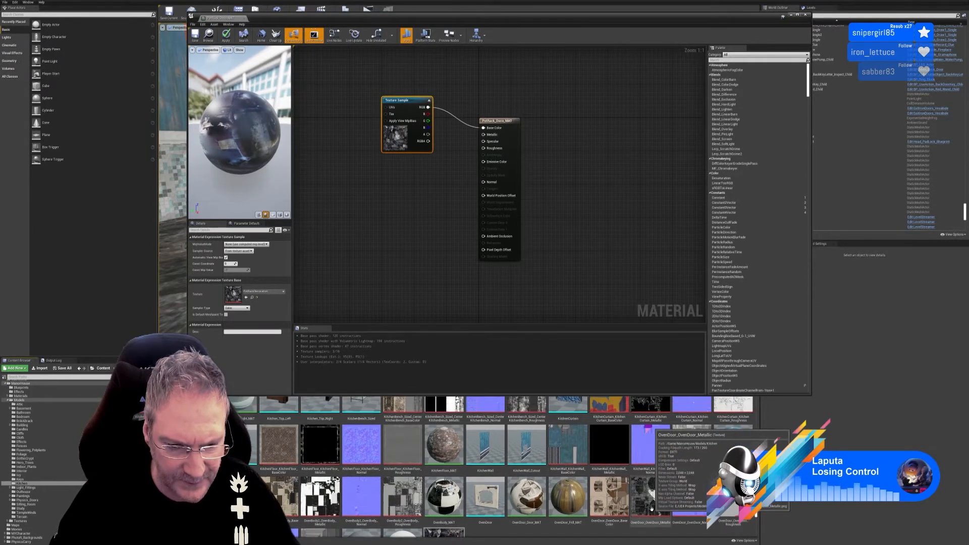
scroll(652, 510, up, 2)
scroll(652, 511, up, 3)
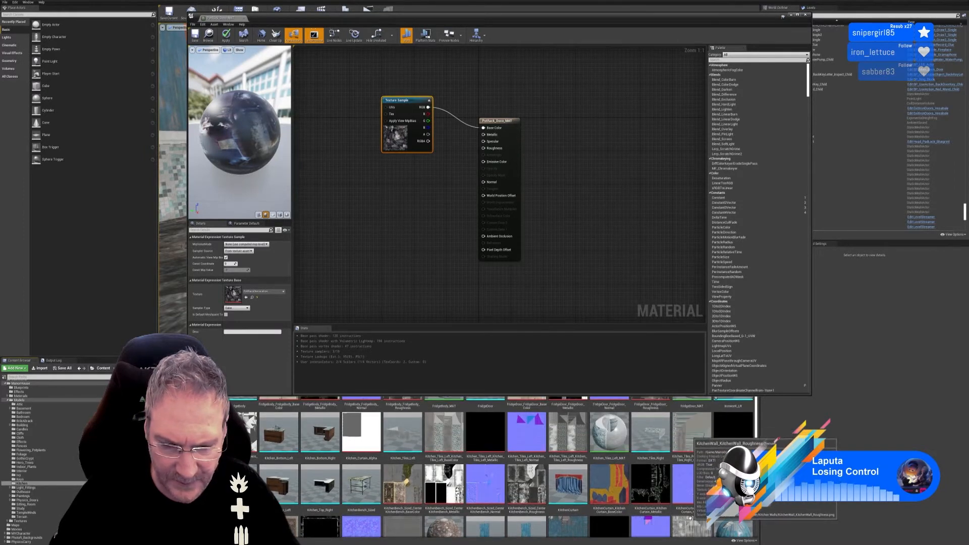
scroll(689, 518, up, 2)
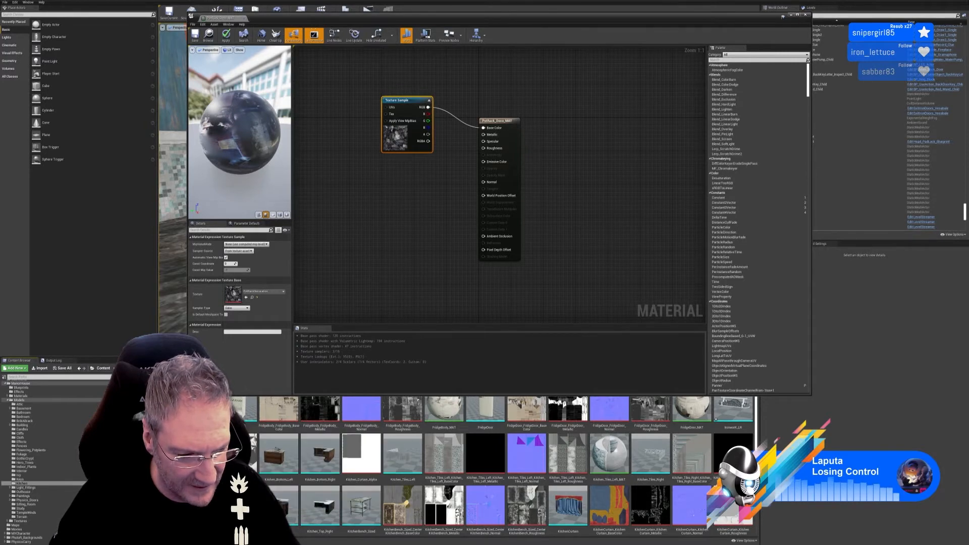
scroll(688, 458, down, 2)
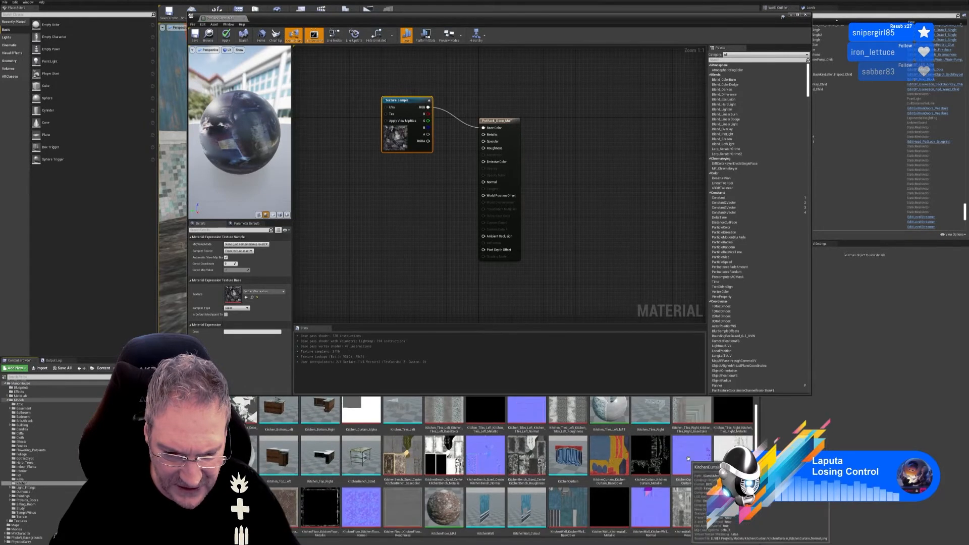
scroll(687, 458, down, 2)
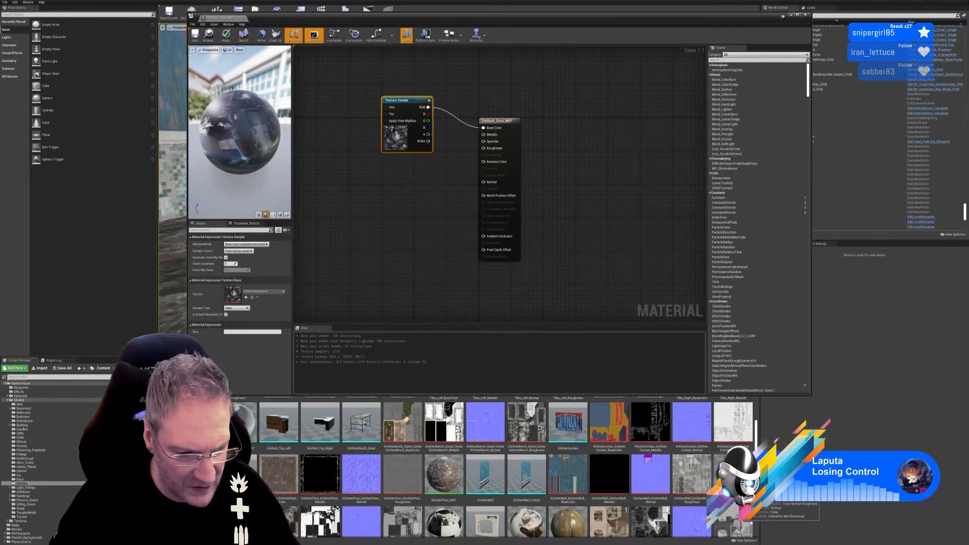
scroll(687, 458, down, 3)
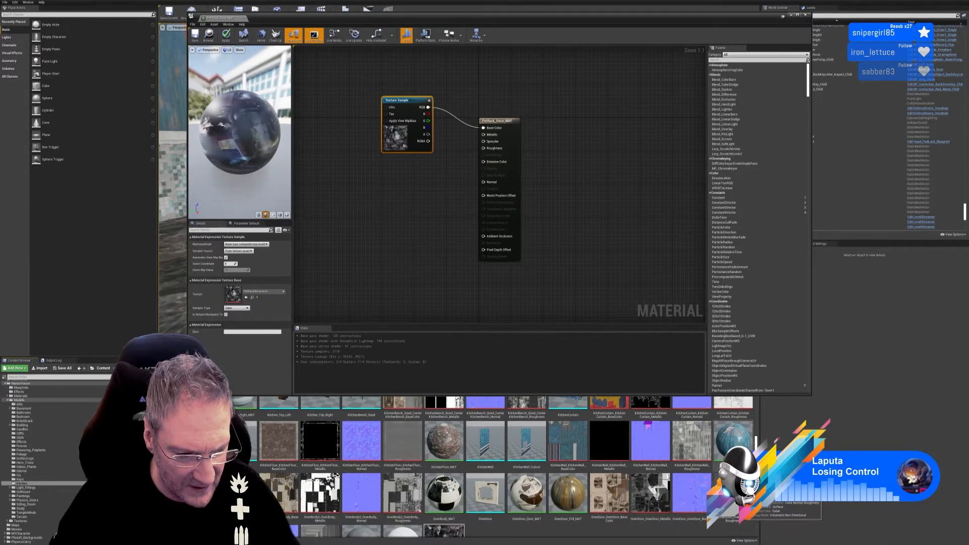
scroll(731, 479, down, 1)
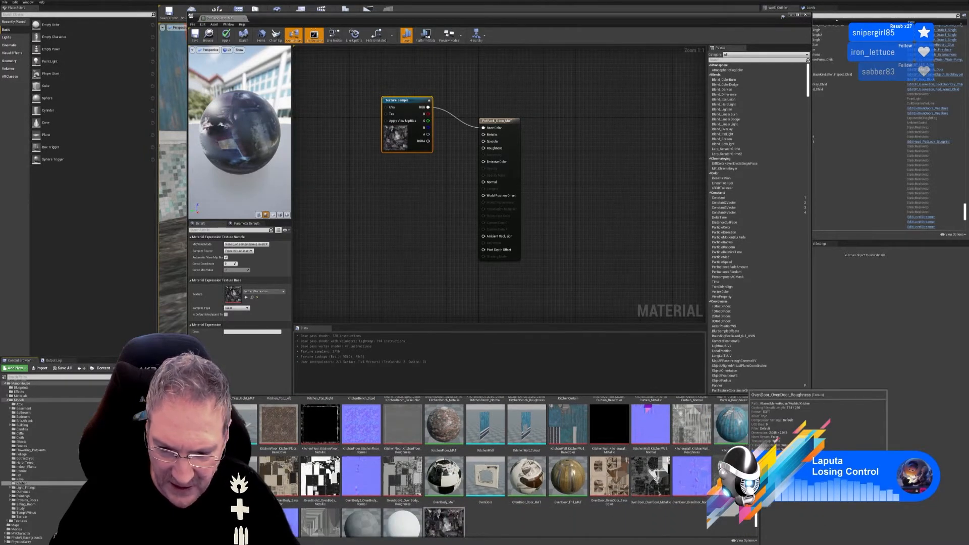
scroll(731, 479, down, 1)
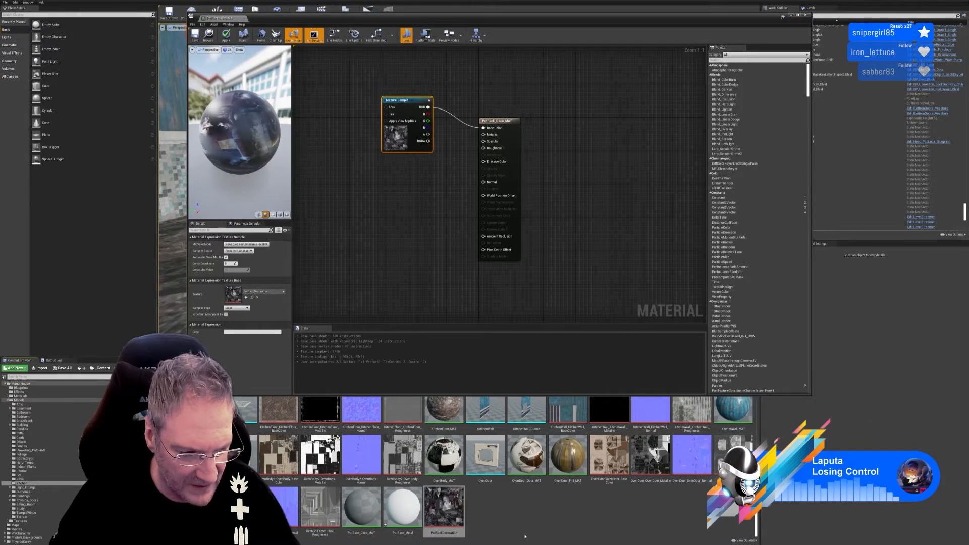
scroll(525, 535, up, 6)
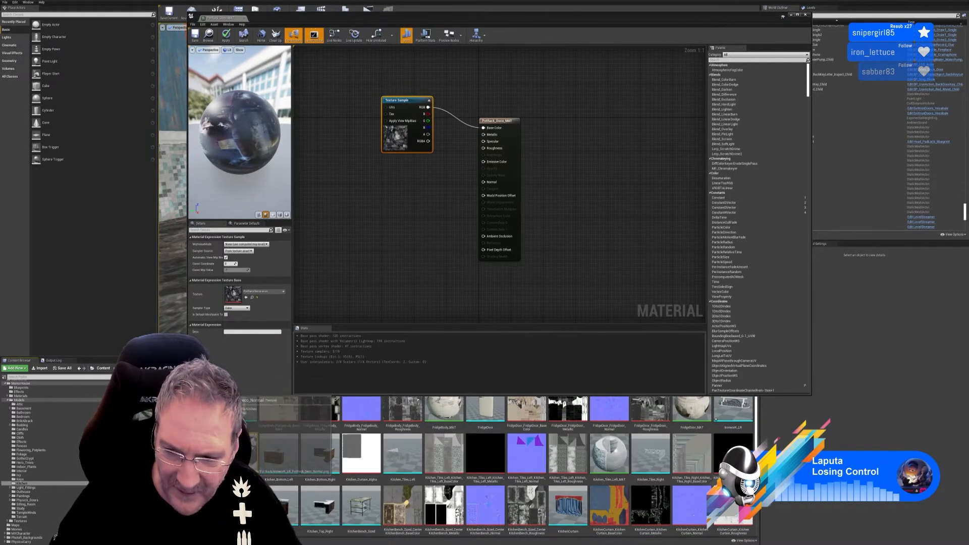
Add the PotRack_Deco Metallic, Normal and Roughness textures to the PotRack_Deco_MAT graph and connect each one's RGB output to its matching material input.
drag(277, 449, 400, 205)
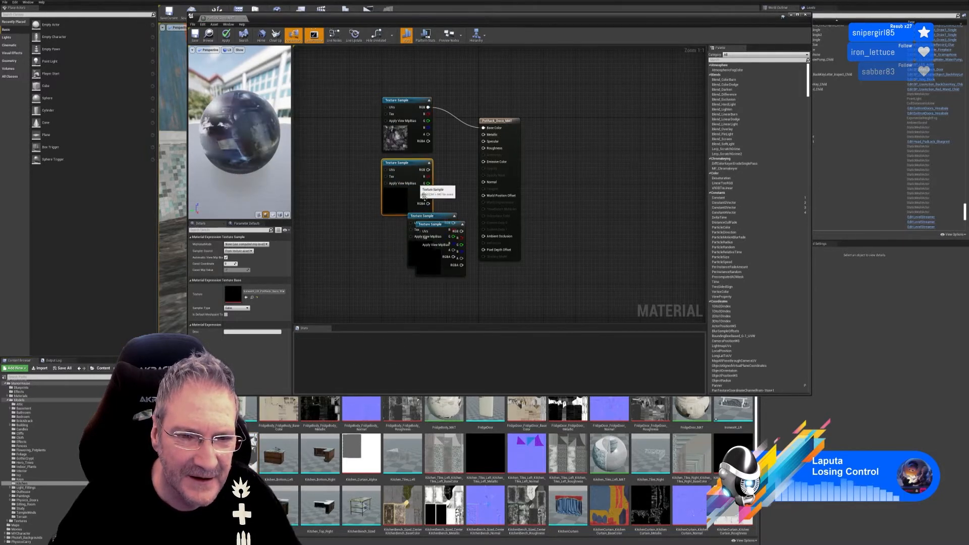
drag(409, 228, 402, 292)
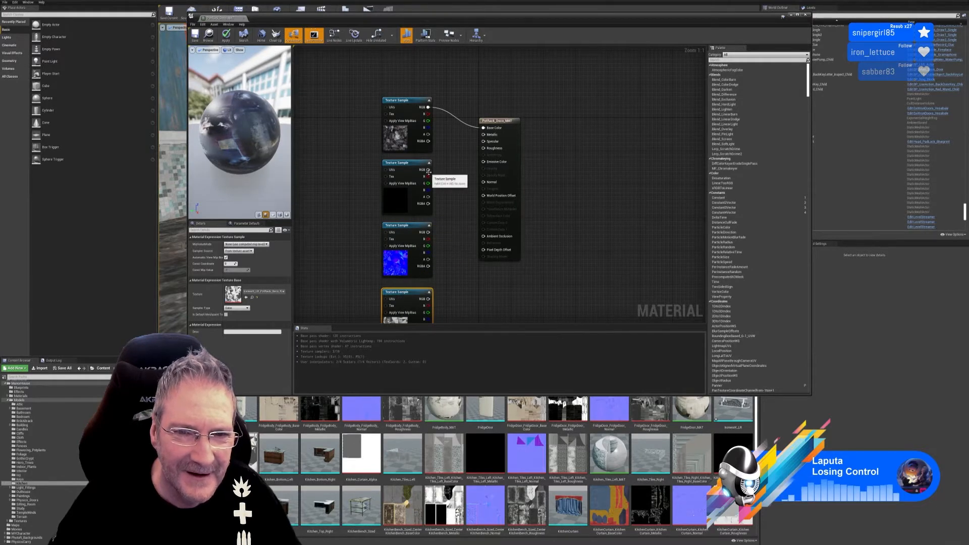
drag(428, 170, 488, 135)
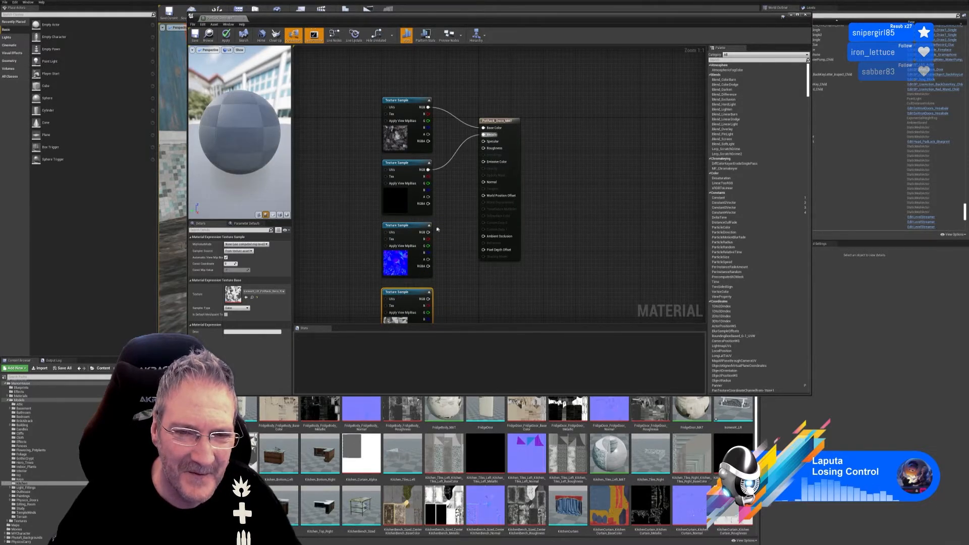
drag(428, 232, 484, 182)
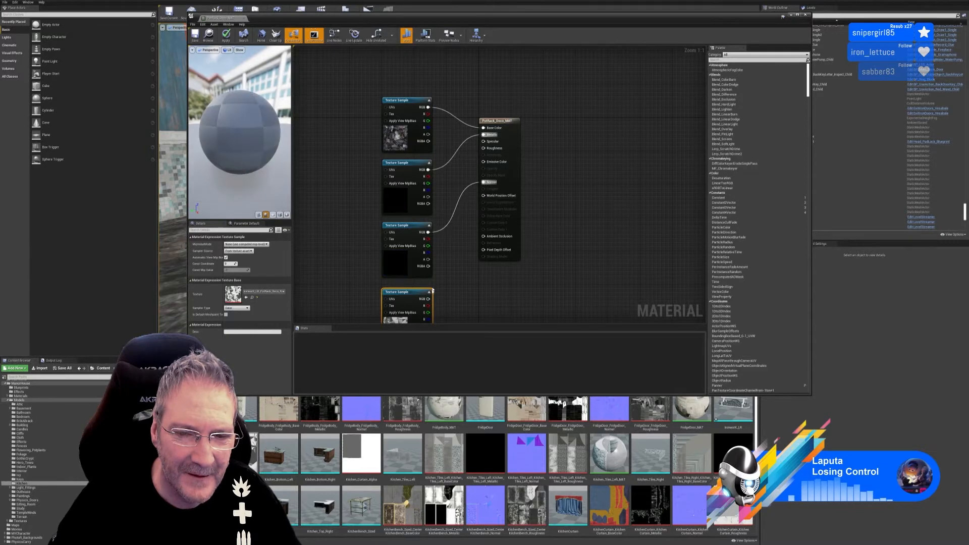
drag(427, 299, 483, 149)
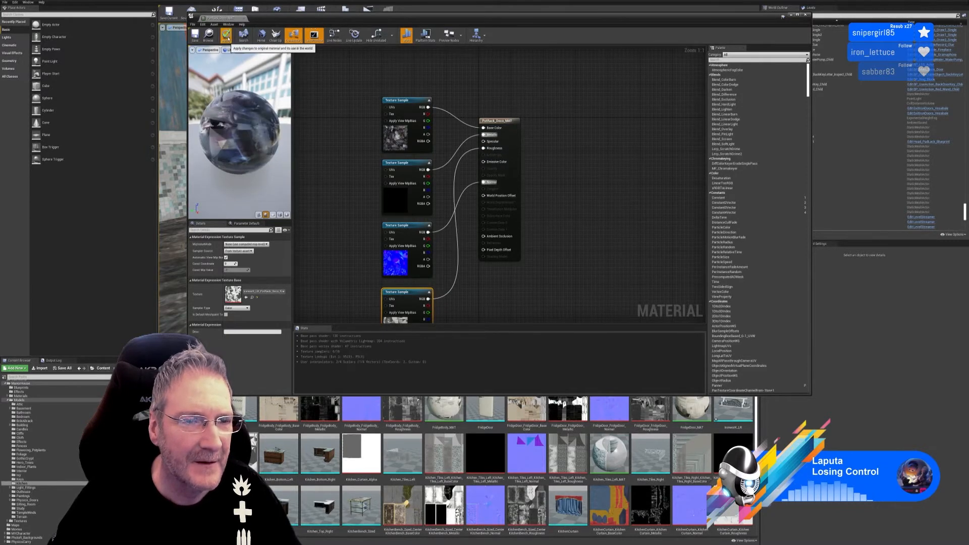
Apply and save the PotRack_Deco_MAT material, then close its editor.
click(226, 38)
click(197, 40)
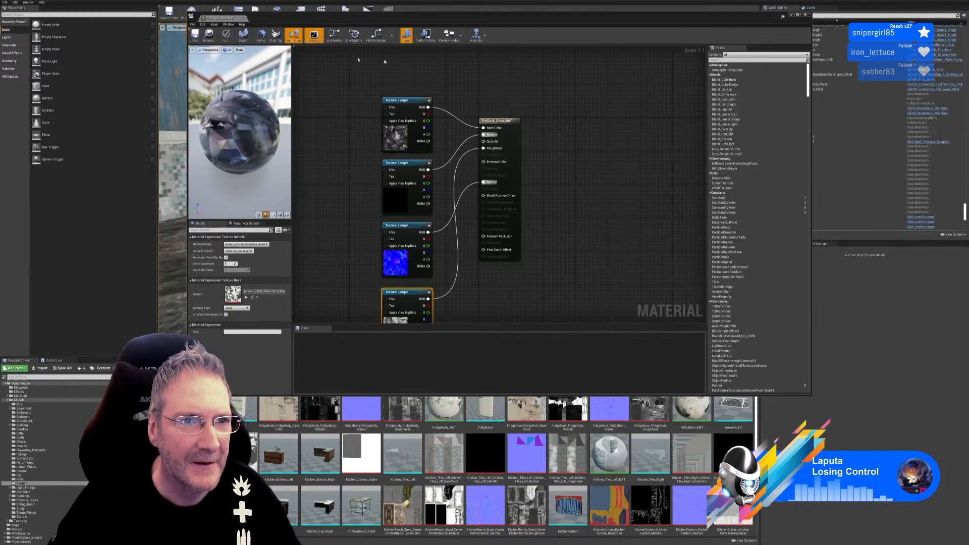
click(805, 16)
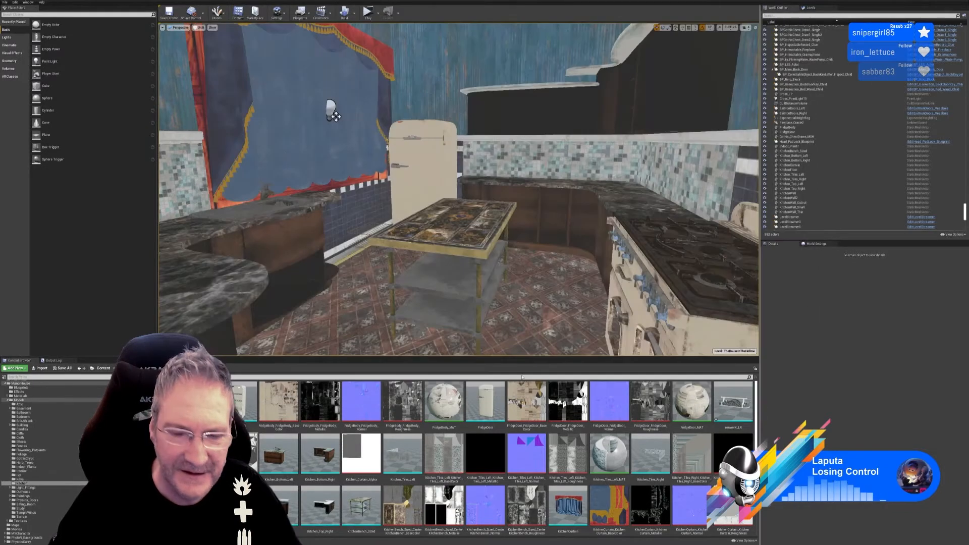
Rename the PotRack_Metal material in the Kitchen folder as PotRack_Metal_MAT.
scroll(454, 454, down, 3)
scroll(454, 468, down, 1)
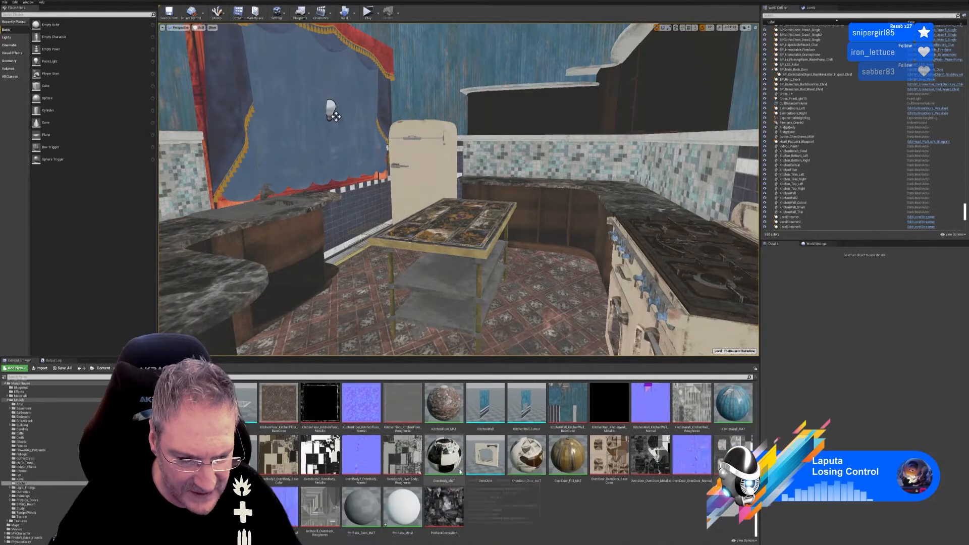
click(401, 511)
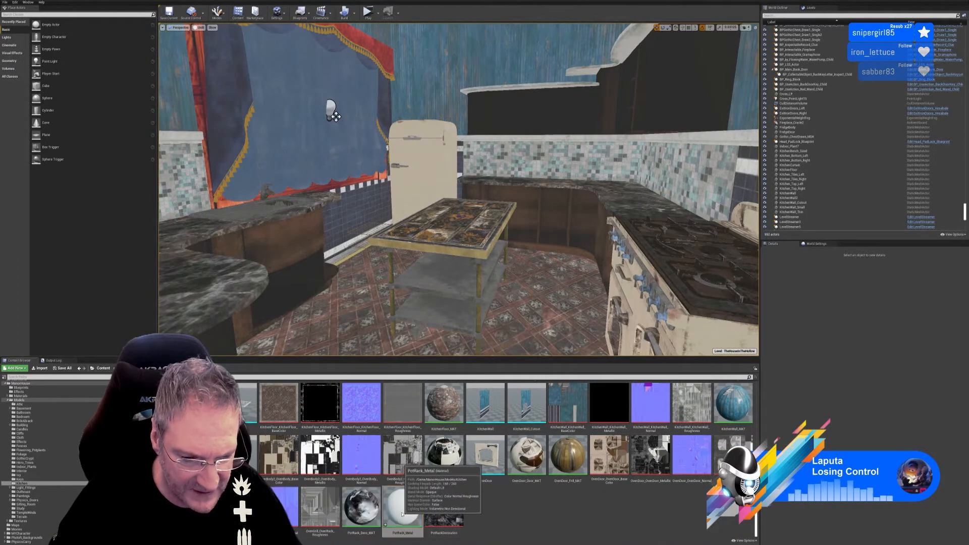
right_click(401, 511)
click(419, 418)
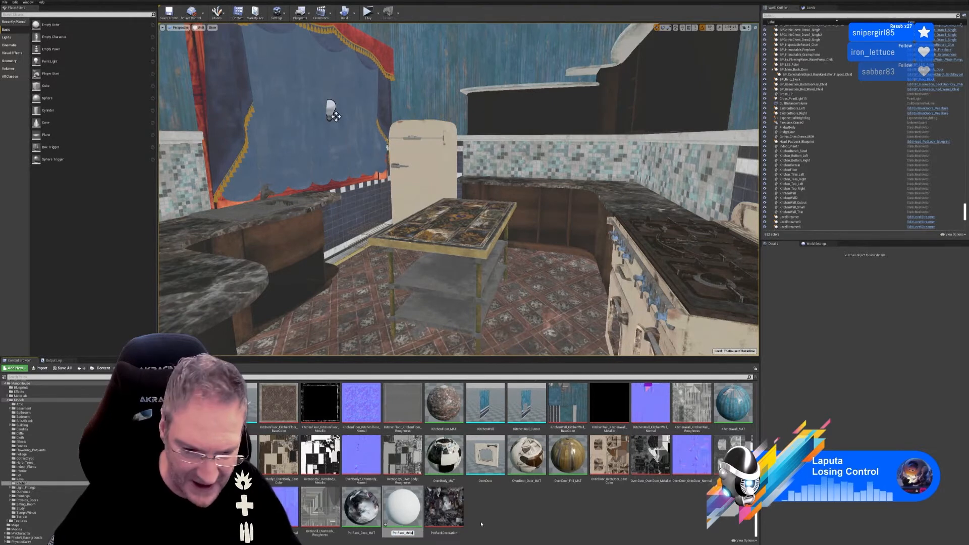
text(_MAT)
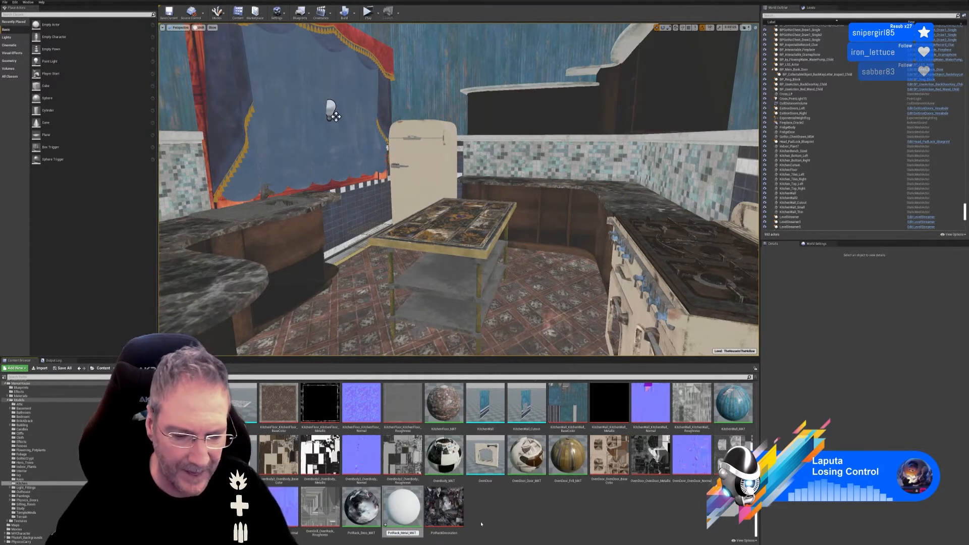
key(Return)
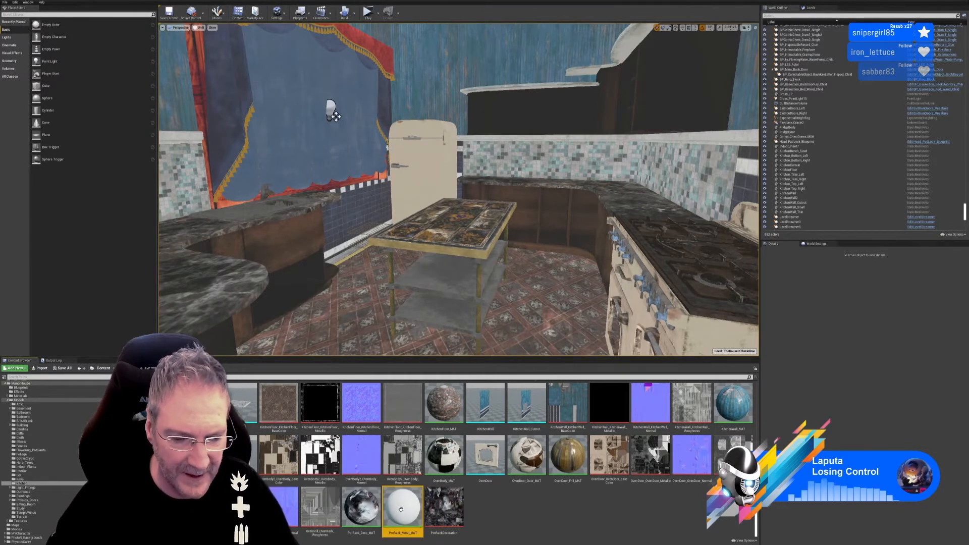
Open PotRack_Metal_MAT and import the PotRack_Metal BaseColor, Metallic, Normal and Roughness PNG textures from the Pot Rack folder.
double_click(401, 509)
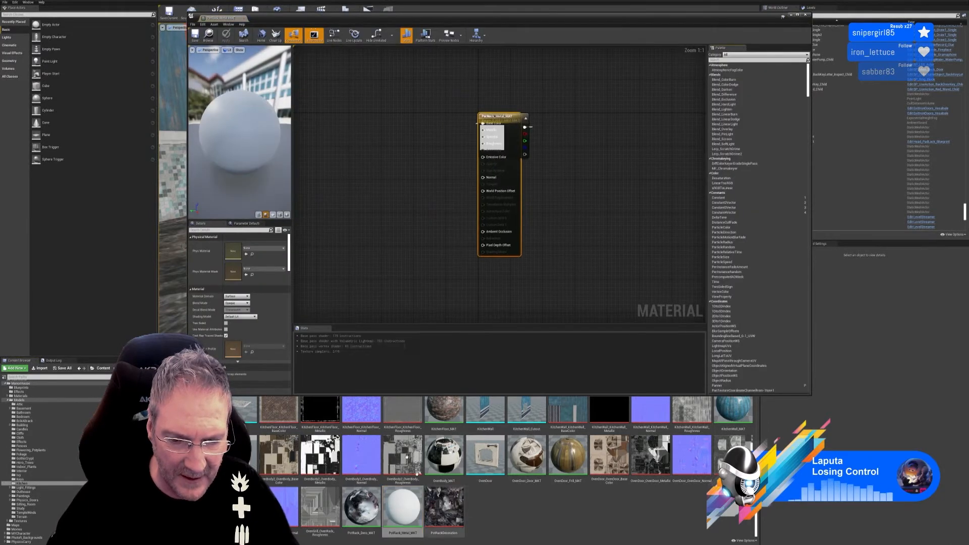
click(41, 368)
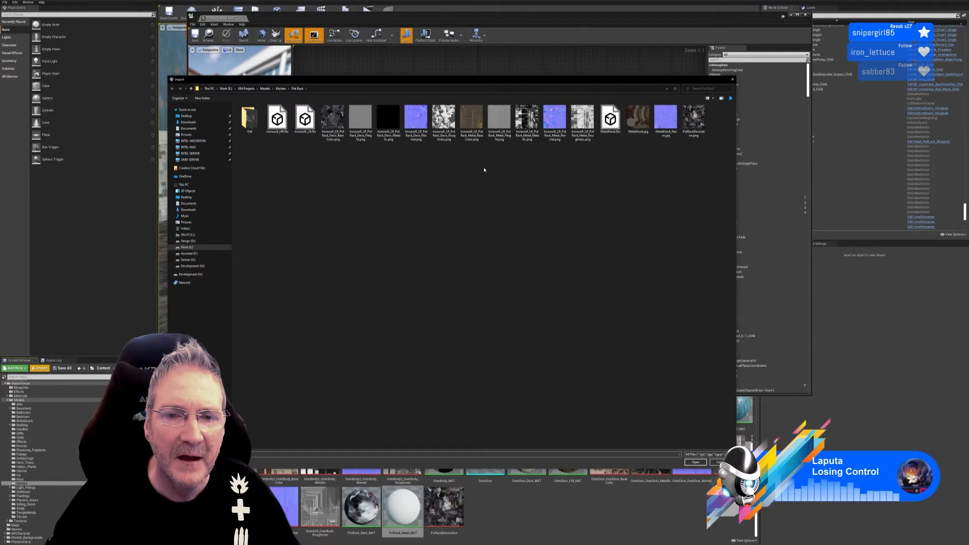
click(472, 130)
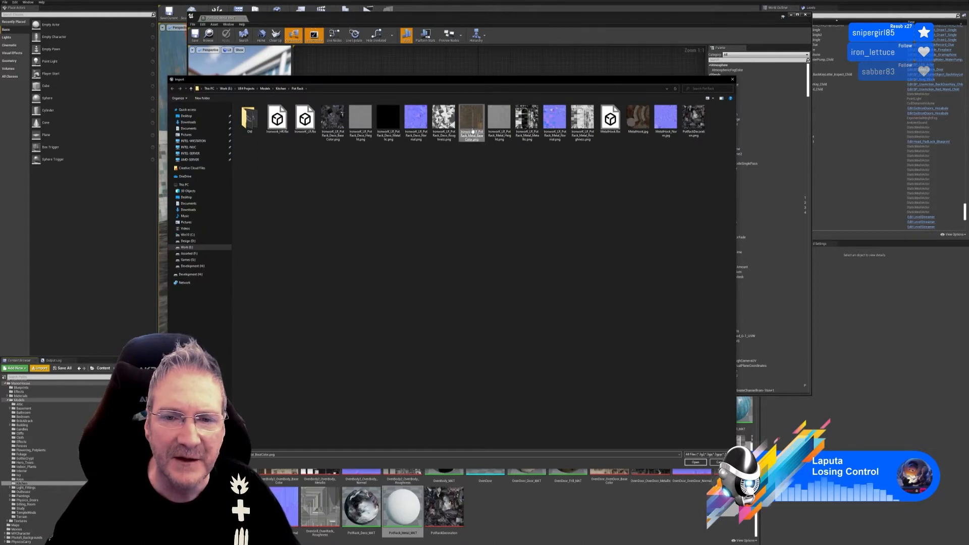
ctrl+click(527, 135)
ctrl+click(554, 139)
ctrl+click(581, 139)
ctrl+click(581, 138)
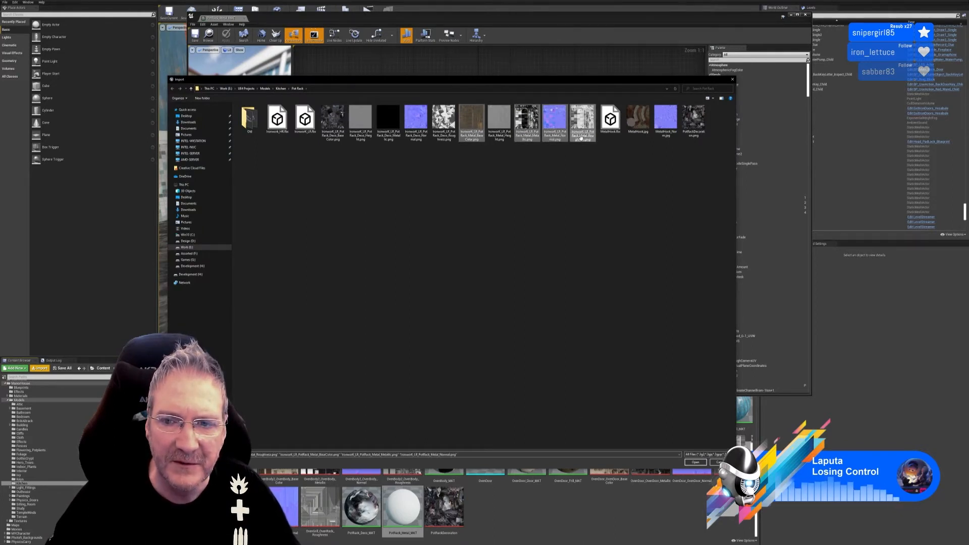
click(695, 462)
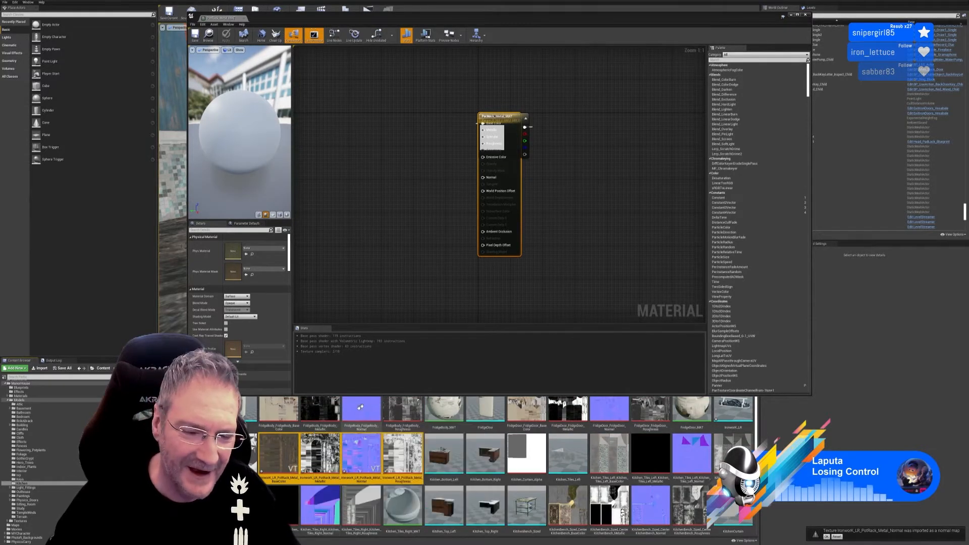
Turn off Virtual Texture Streaming for the PotRack_Metal BaseColor texture, then save and close it.
double_click(278, 453)
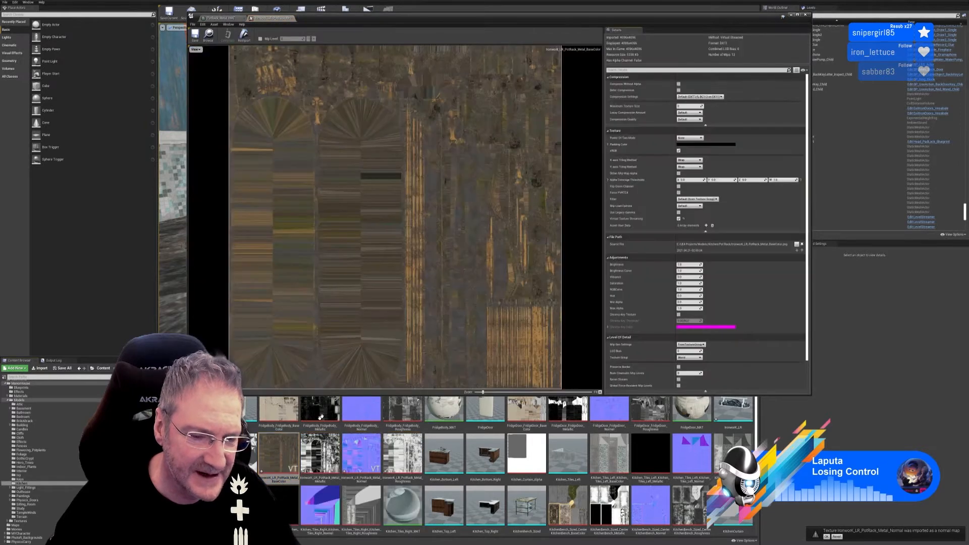
click(678, 219)
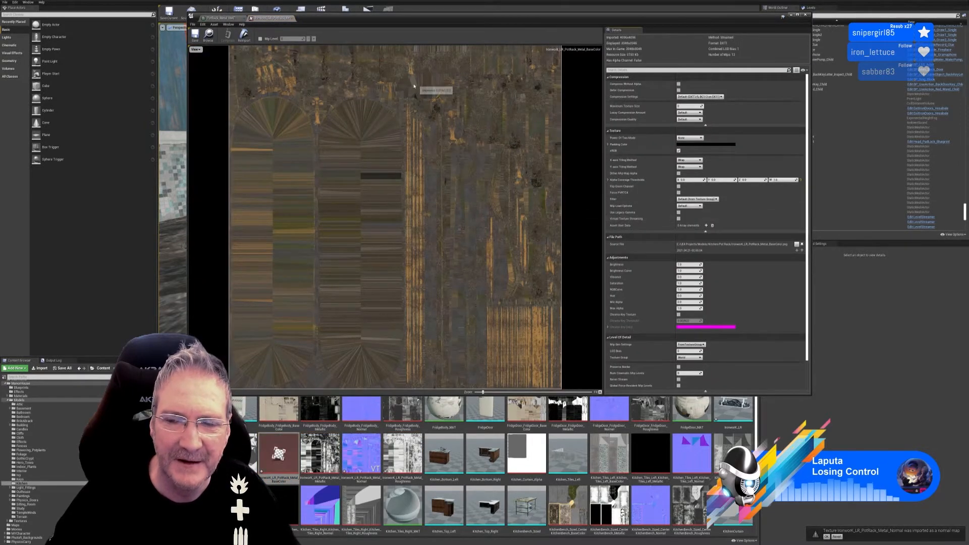
click(195, 35)
click(292, 18)
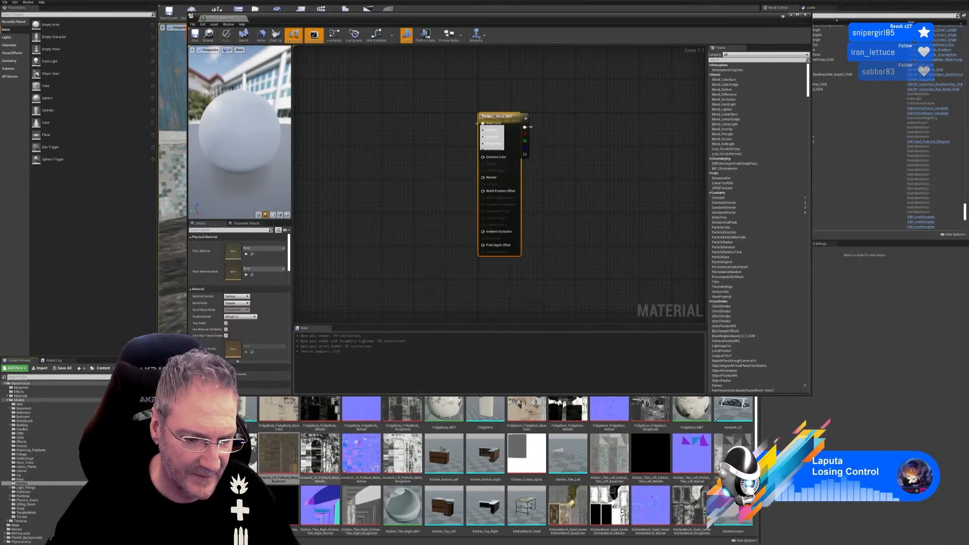
Turn off Virtual Texture Streaming for the PotRack_Metal Metallic texture and close it.
double_click(320, 454)
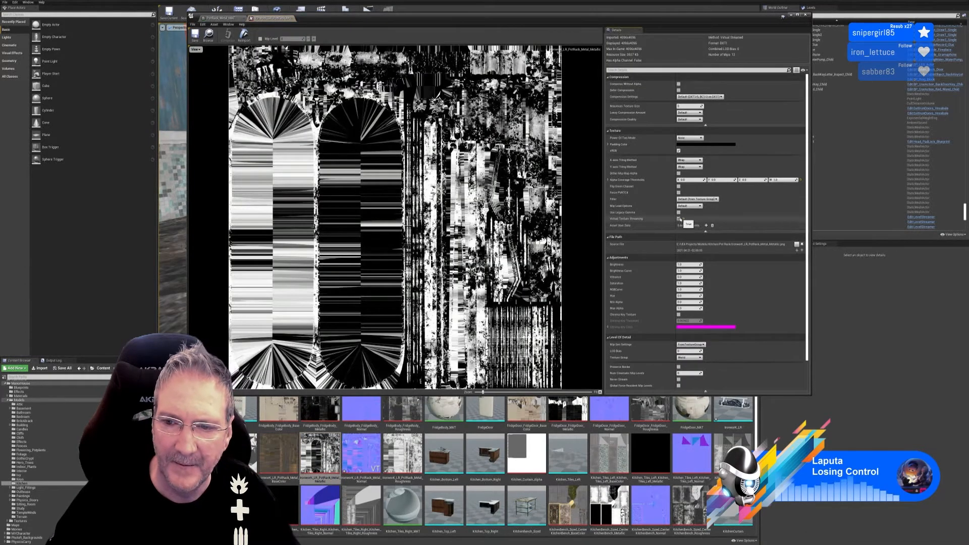
click(678, 218)
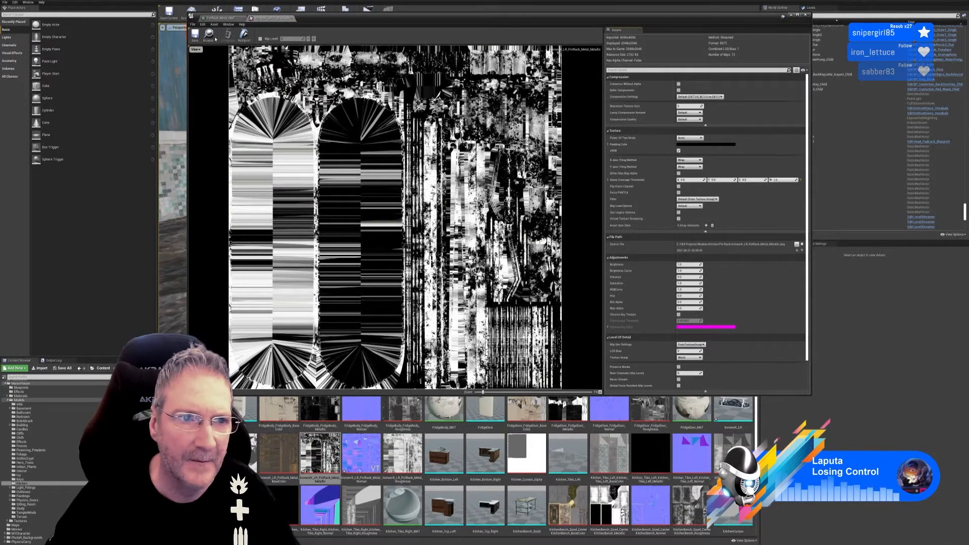
click(292, 18)
Turn off Virtual Texture Streaming for the PotRack_Metal Normal texture, then save and close it.
double_click(362, 454)
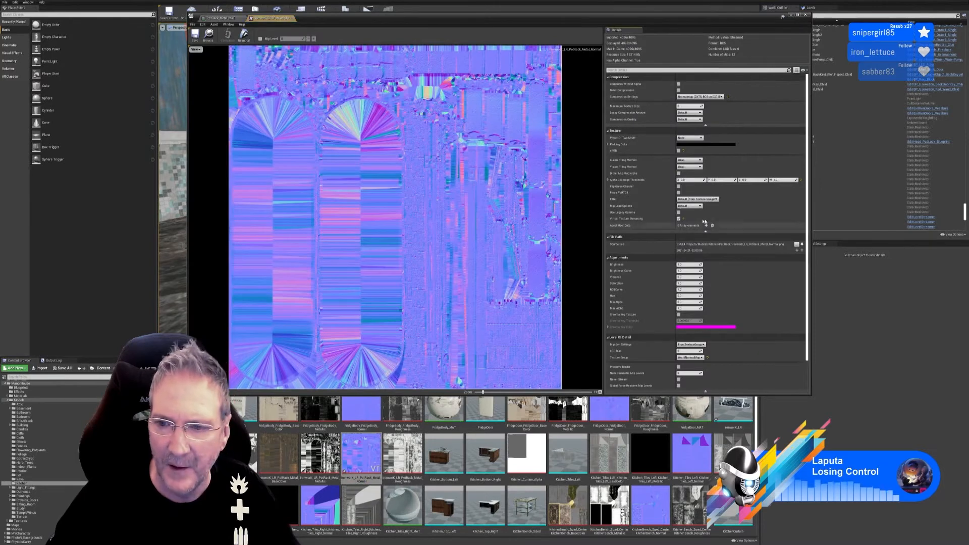
click(678, 218)
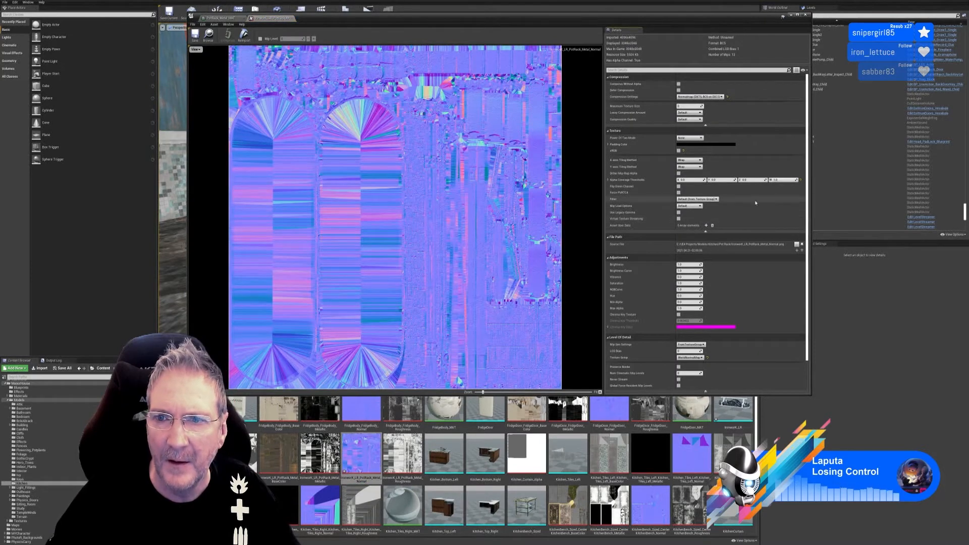
click(195, 36)
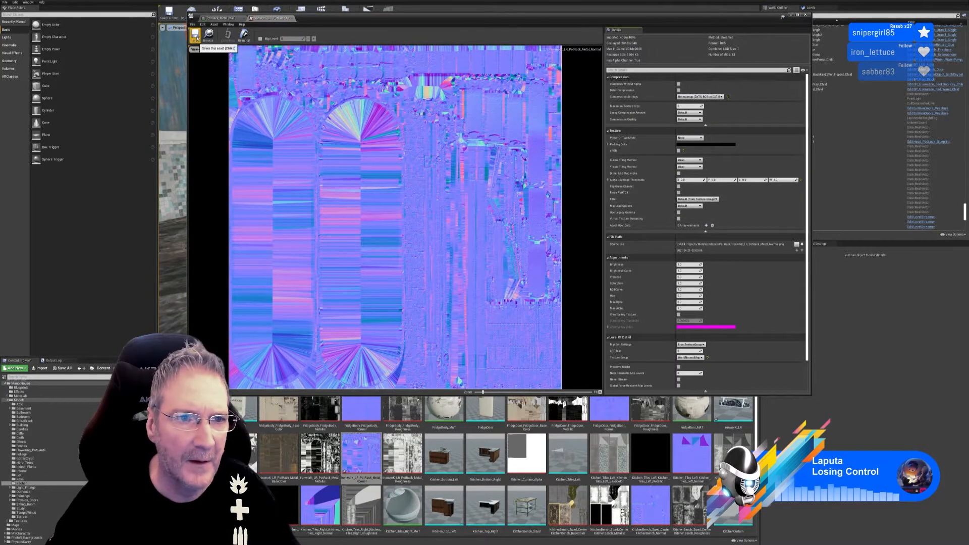
click(292, 18)
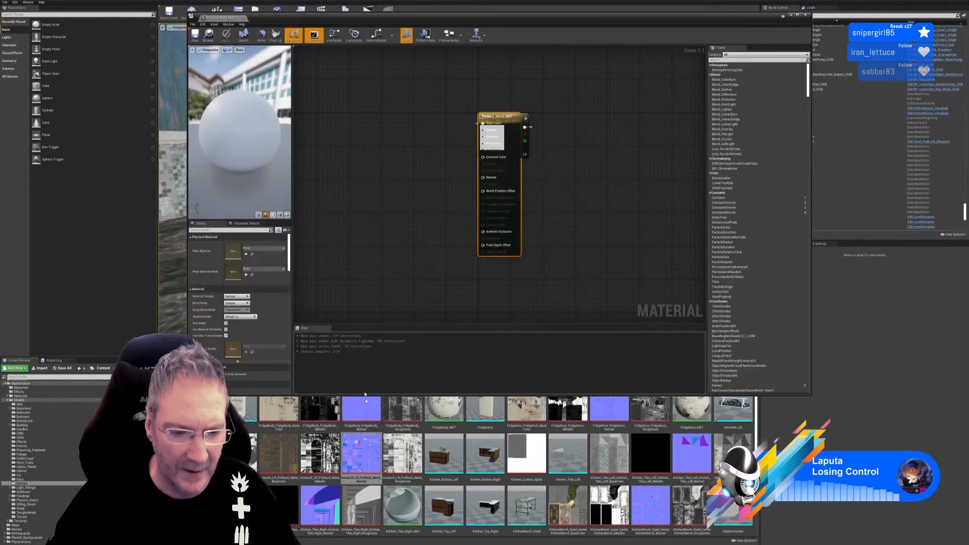
Turn off Virtual Texture Streaming for the PotRack_Metal Roughness texture, then save and close it.
click(410, 453)
double_click(410, 453)
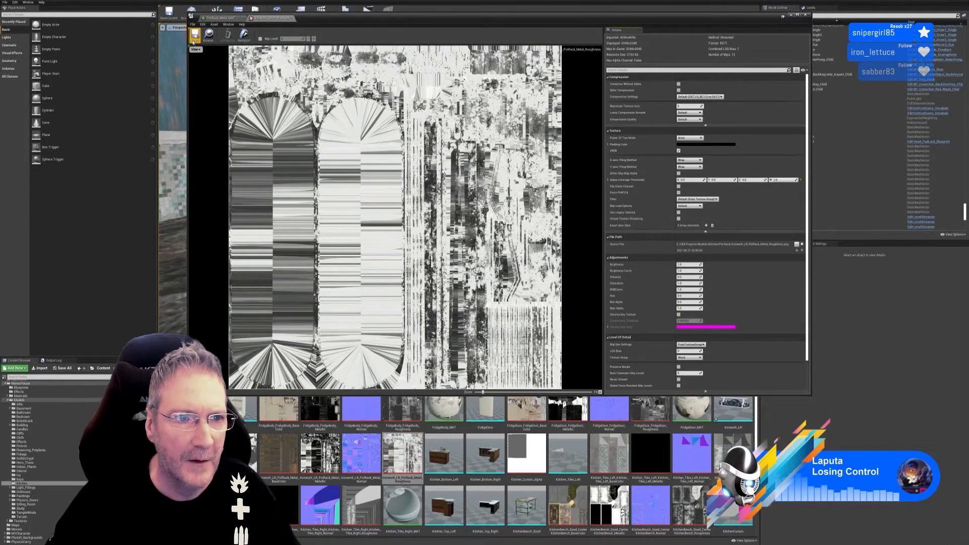
click(195, 36)
click(293, 18)
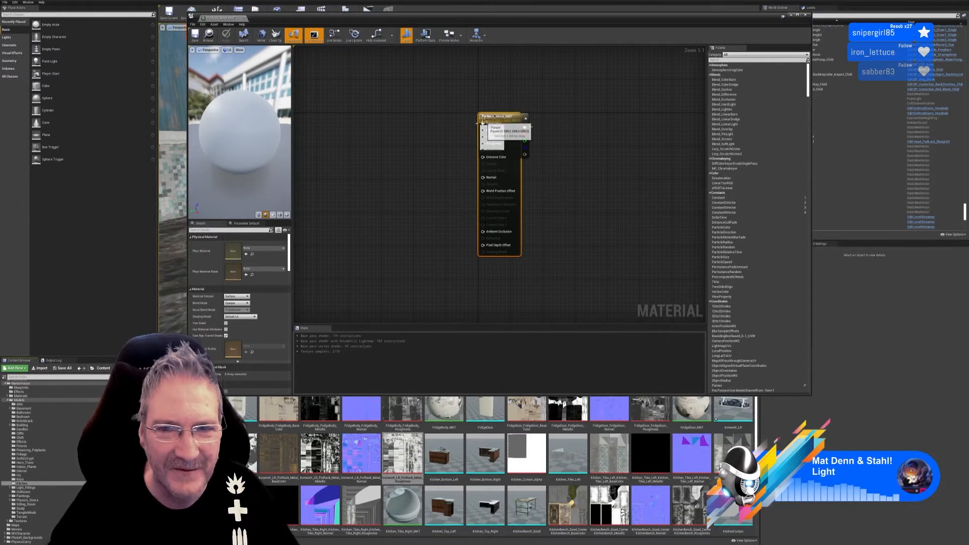
Move the PotRack_Metal_MAT result node clear of the Param node and add the four PotRack_Metal textures to the graph.
drag(497, 116, 561, 121)
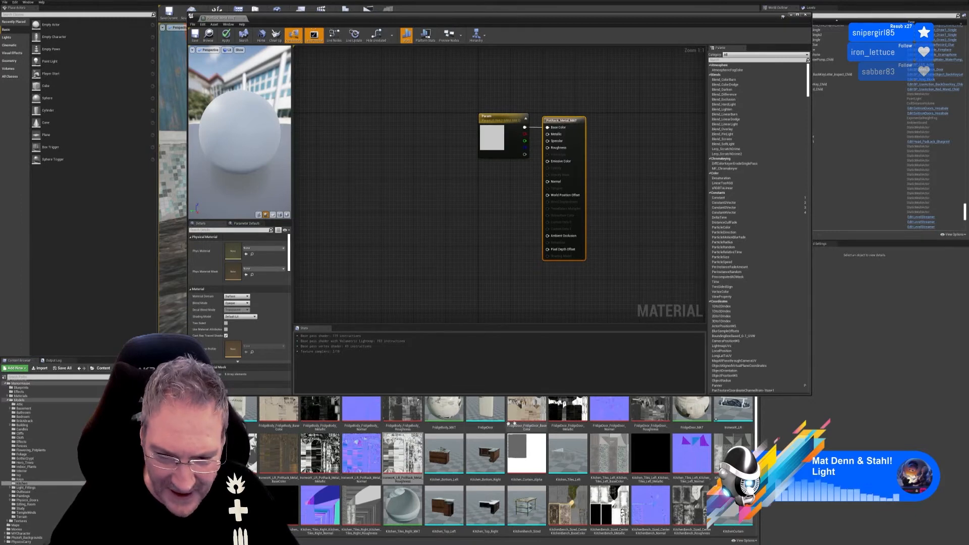
click(288, 470)
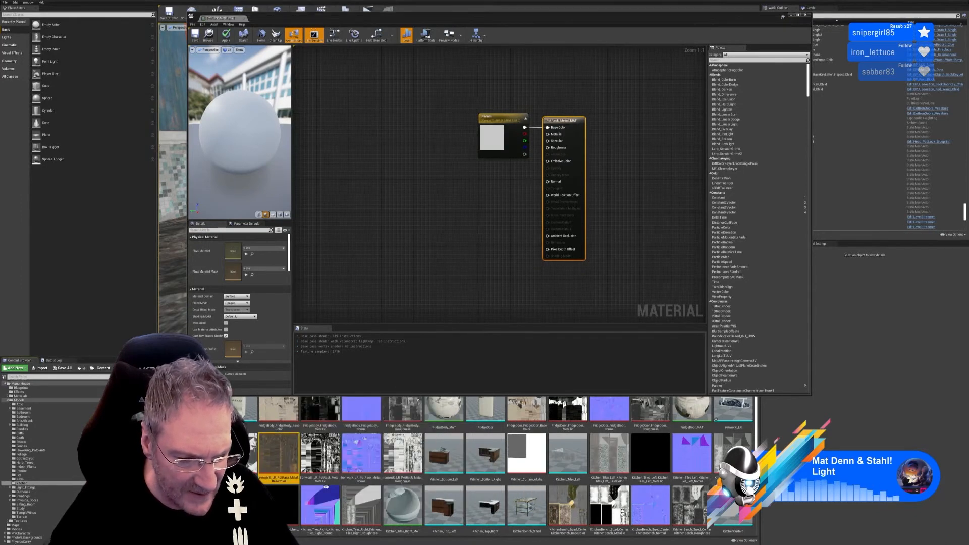
ctrl+click(320, 454)
ctrl+click(361, 454)
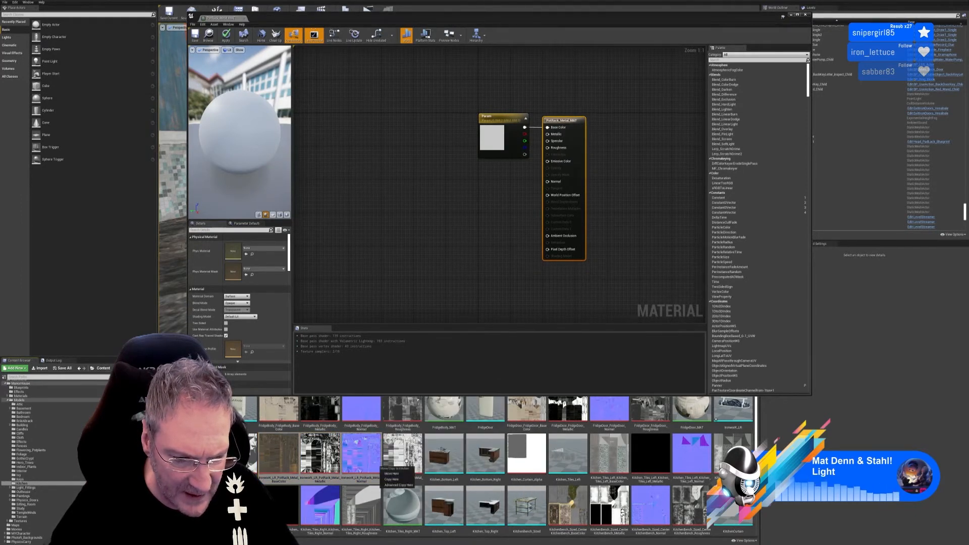
ctrl+click(402, 454)
drag(403, 454, 418, 237)
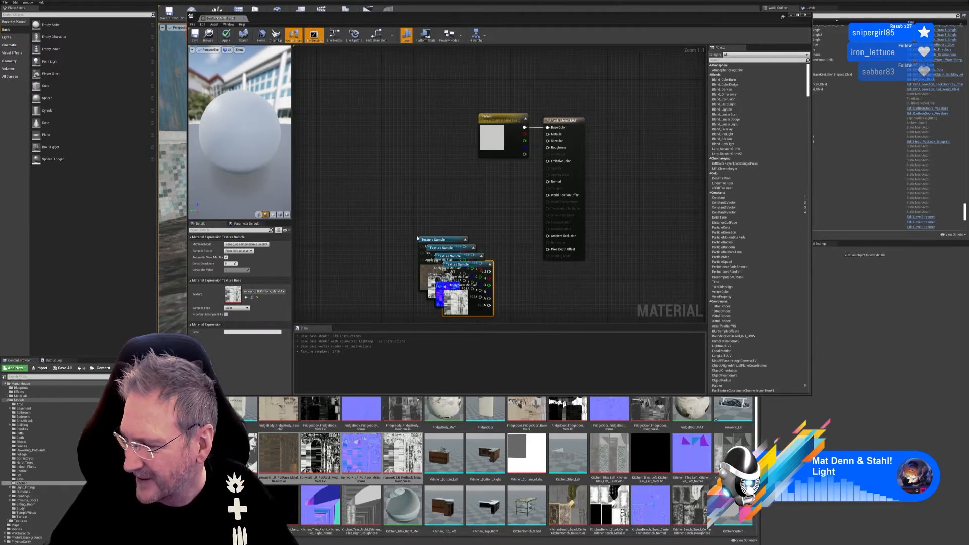
Stack the four Texture Sample nodes in a column ordered BaseColor, Metallic, Normal, Roughness.
drag(433, 239, 408, 83)
drag(451, 249, 417, 149)
drag(455, 257, 414, 208)
drag(463, 266, 414, 272)
Replace the Param node by wiring the four textures to Base Color, Metallic, Normal and Roughness, then save and close PotRack_Metal_MAT.
click(499, 132)
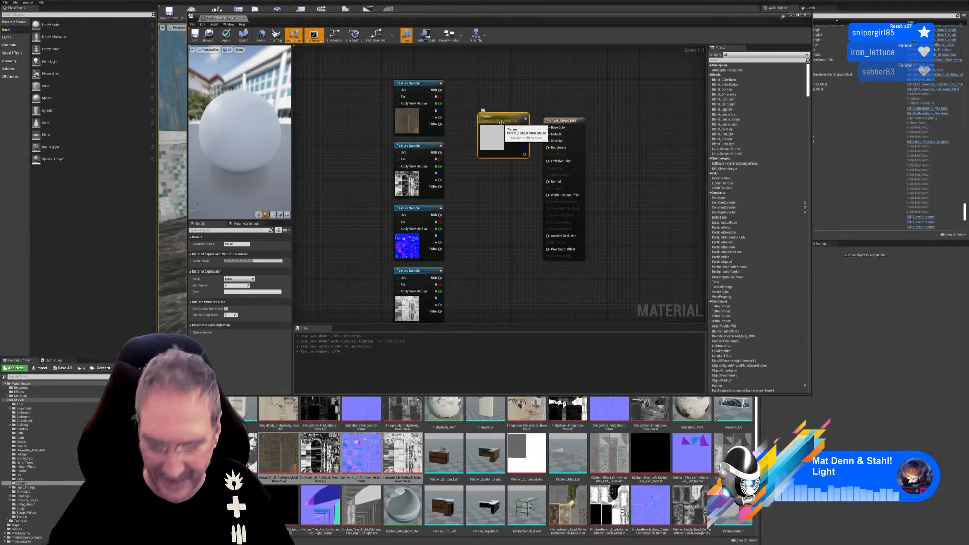
key(Delete)
drag(439, 90, 547, 127)
drag(439, 152, 547, 134)
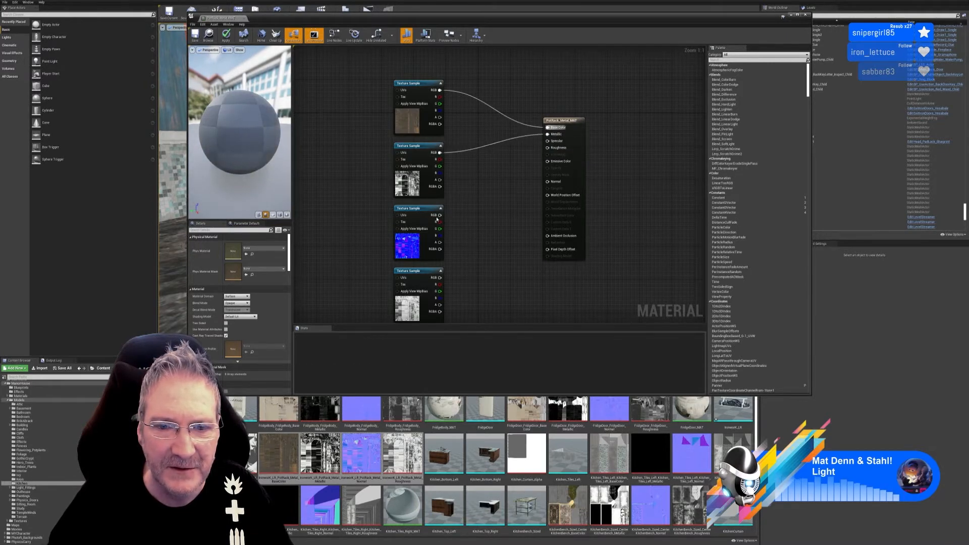
drag(439, 215, 548, 182)
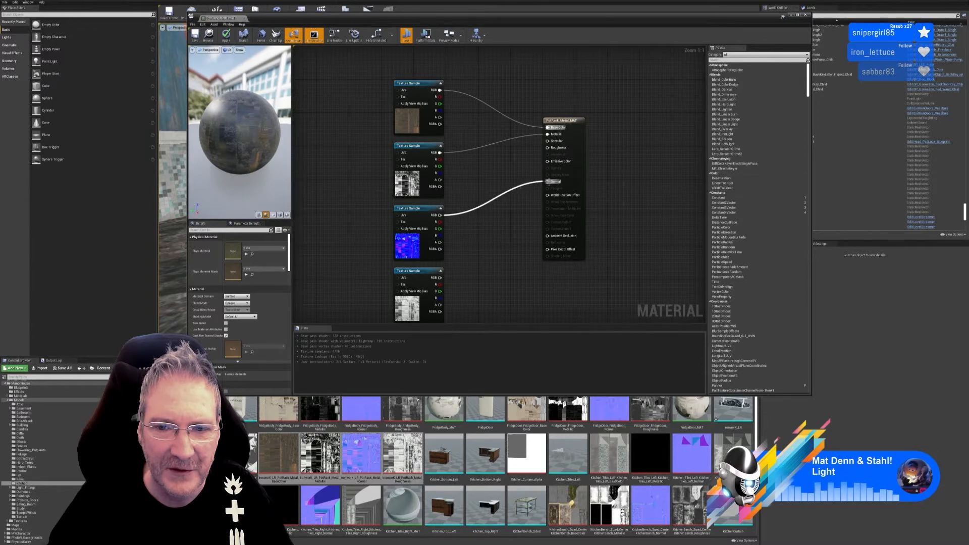
drag(440, 277, 554, 148)
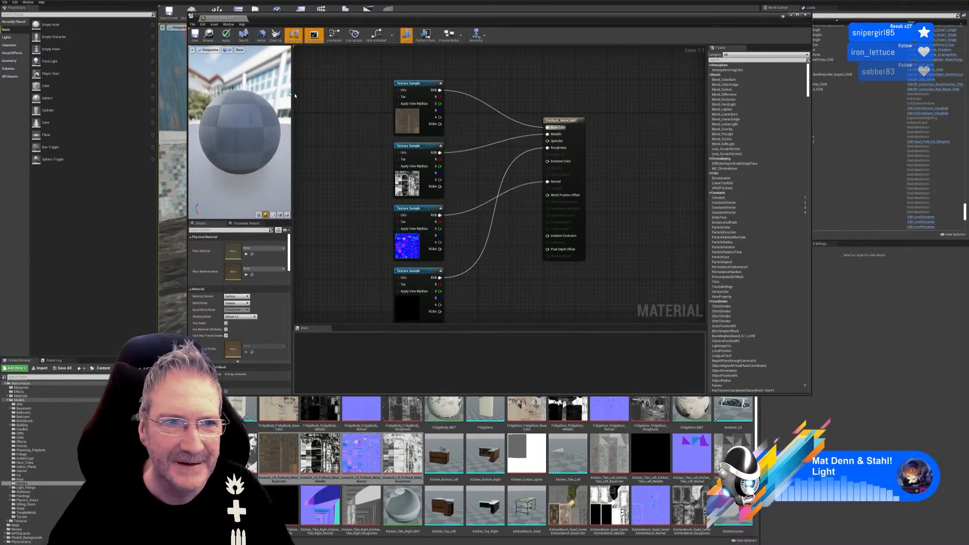
click(194, 41)
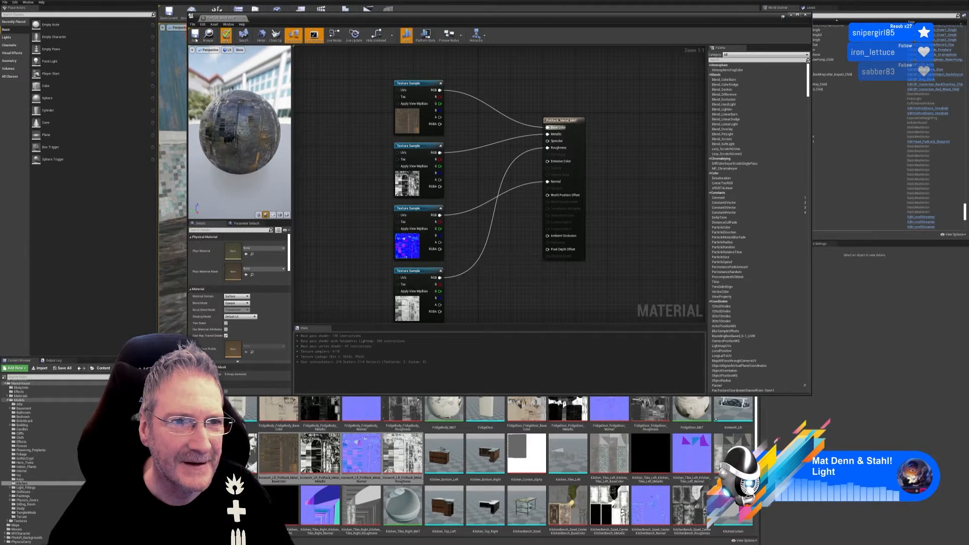
click(804, 16)
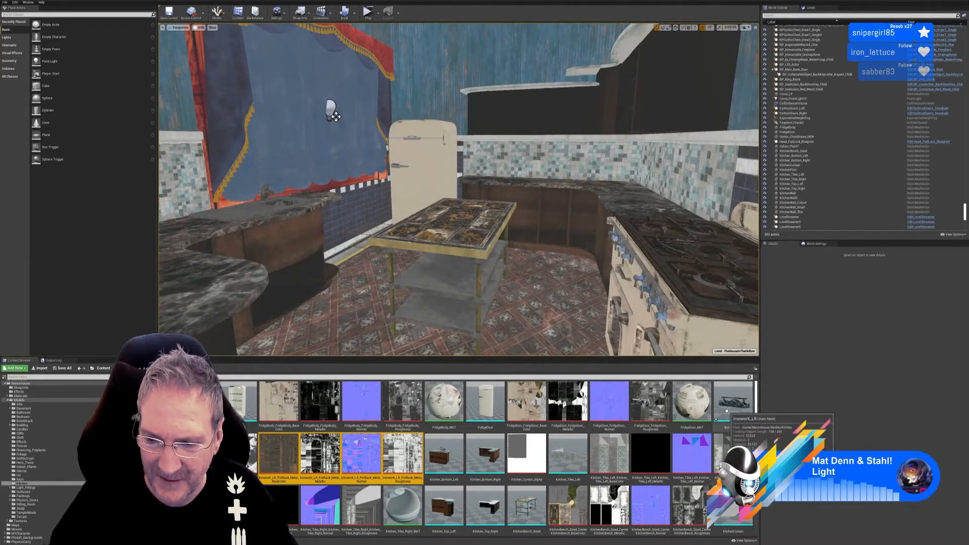
Open the pot rack static mesh and reduce LOD 0 to 50 percent triangles, applying the change.
double_click(726, 410)
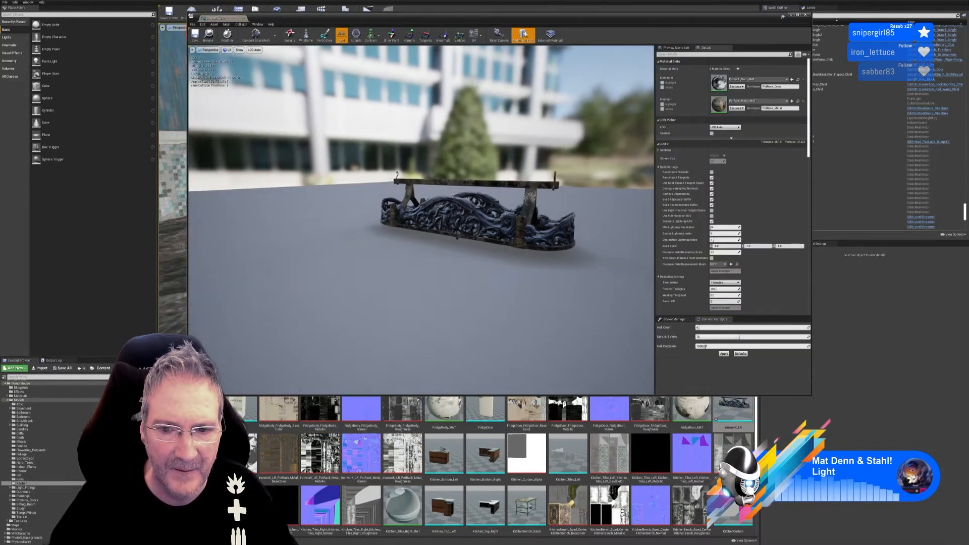
drag(421, 220, 444, 179)
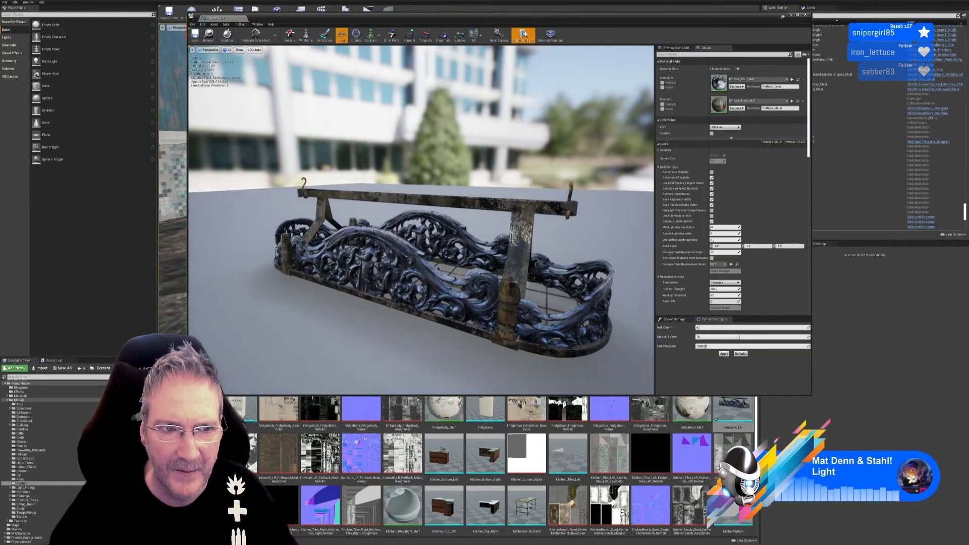
drag(456, 249, 455, 247)
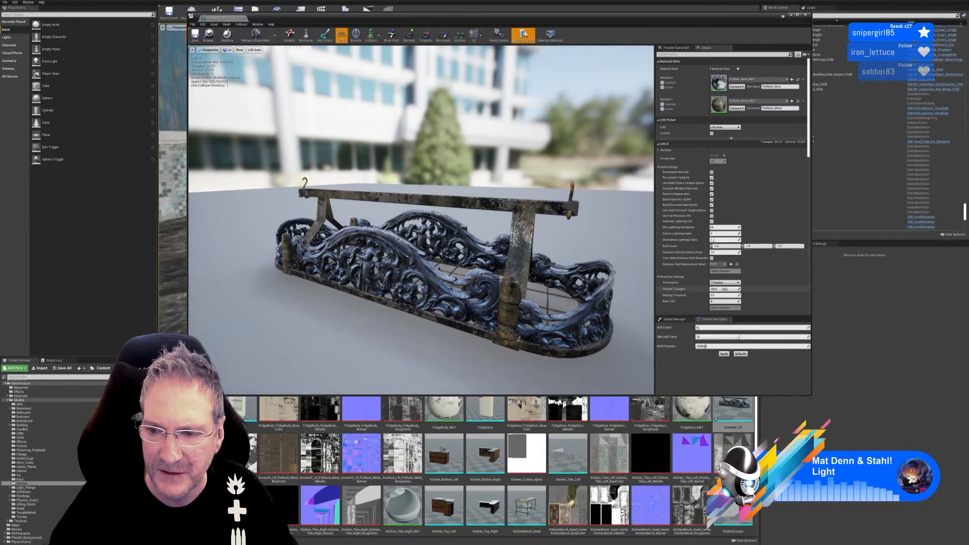
click(721, 289)
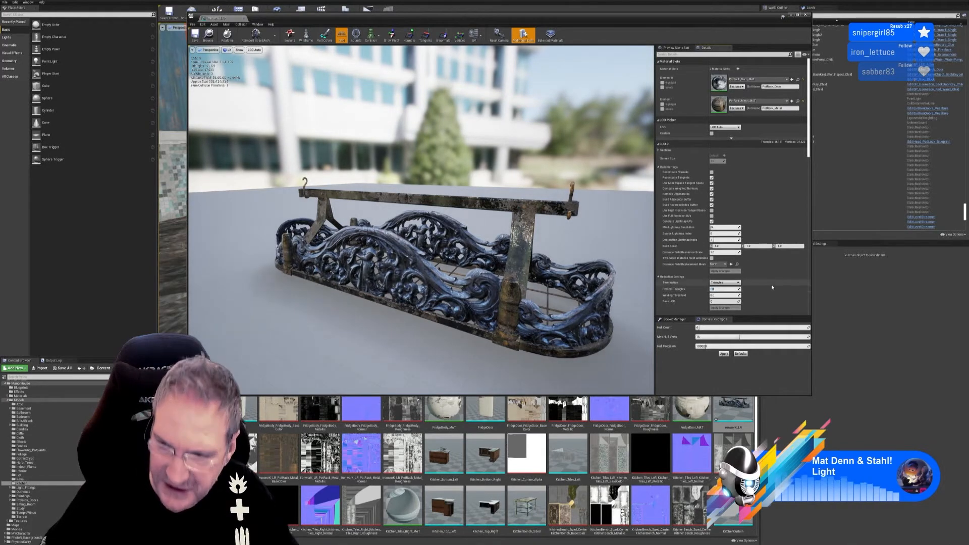
text(50)
click(725, 307)
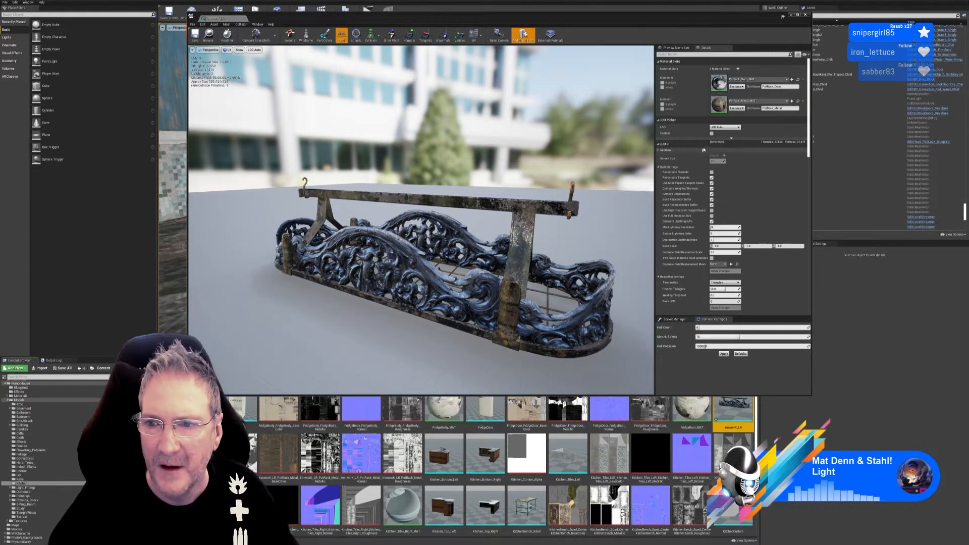
Turn on the custom LOD view for the pot rack mesh, generate additional LODs and check them from a distance.
click(711, 133)
scroll(739, 296, down, 5)
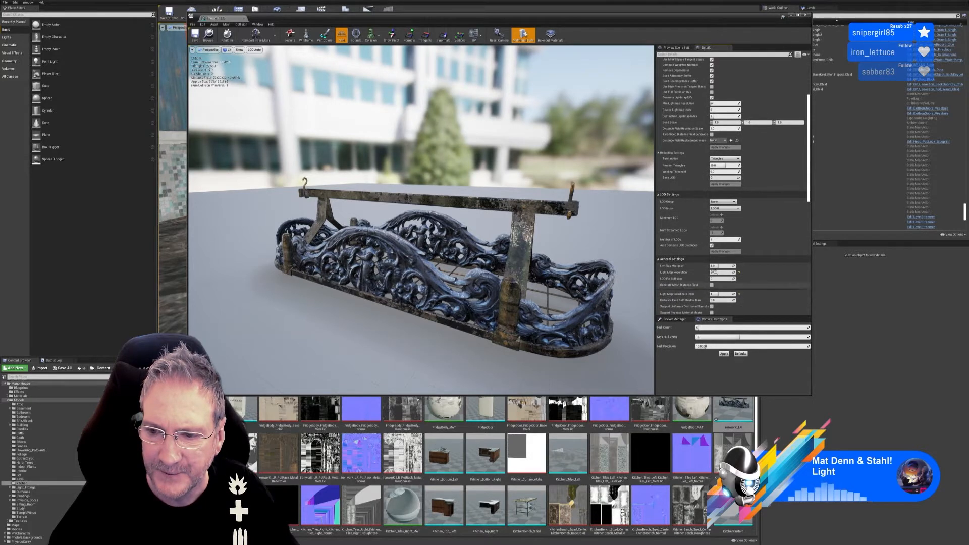
scroll(747, 249, down, 3)
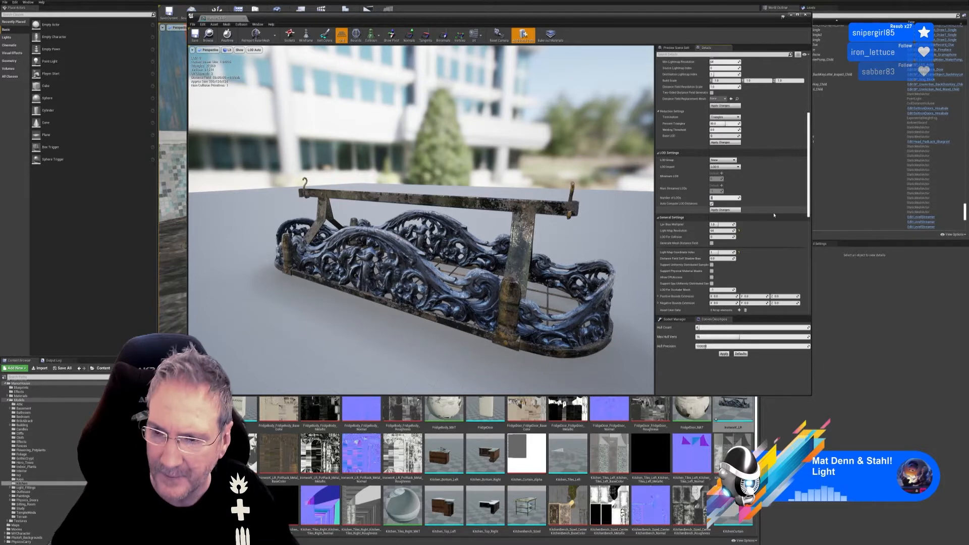
click(730, 210)
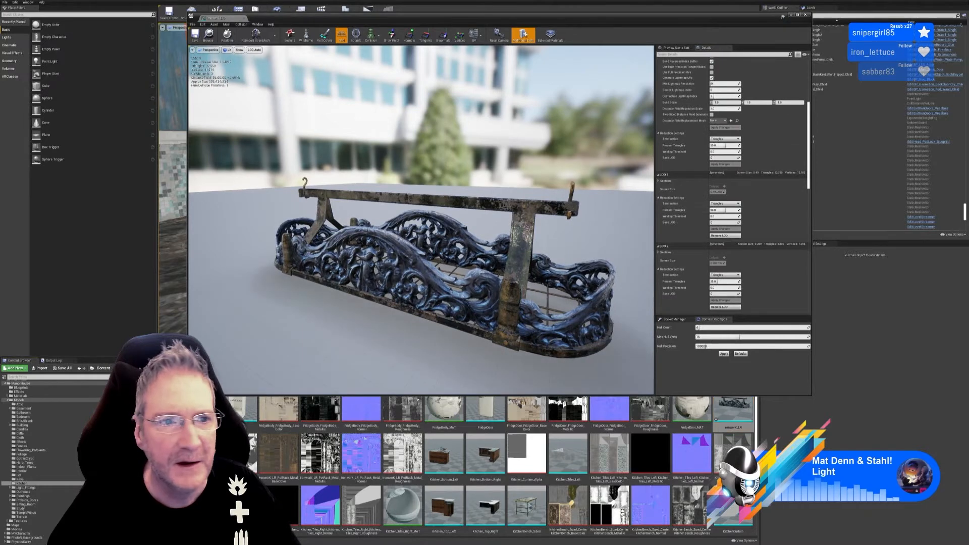
drag(421, 220, 410, 348)
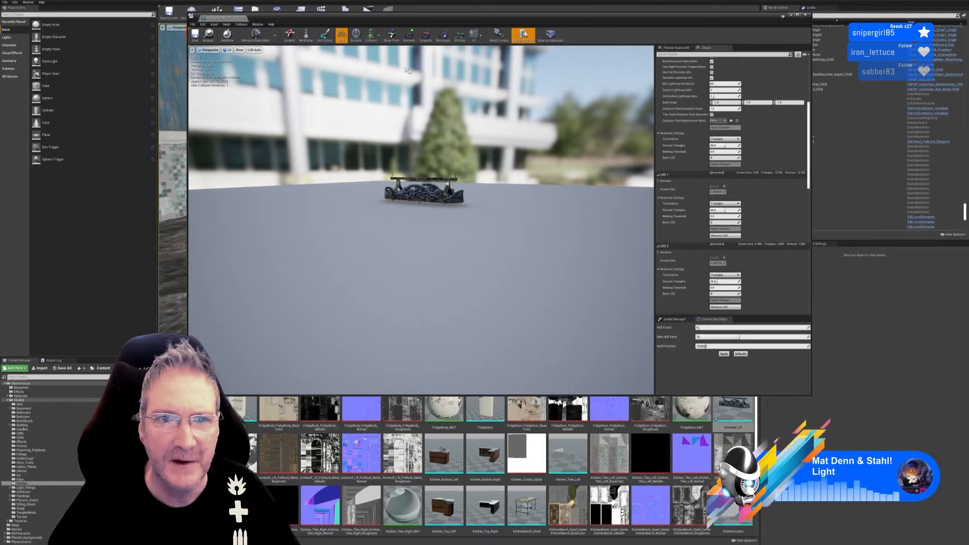
Remove the simplified collision from the pot rack mesh, then save and close it.
click(375, 39)
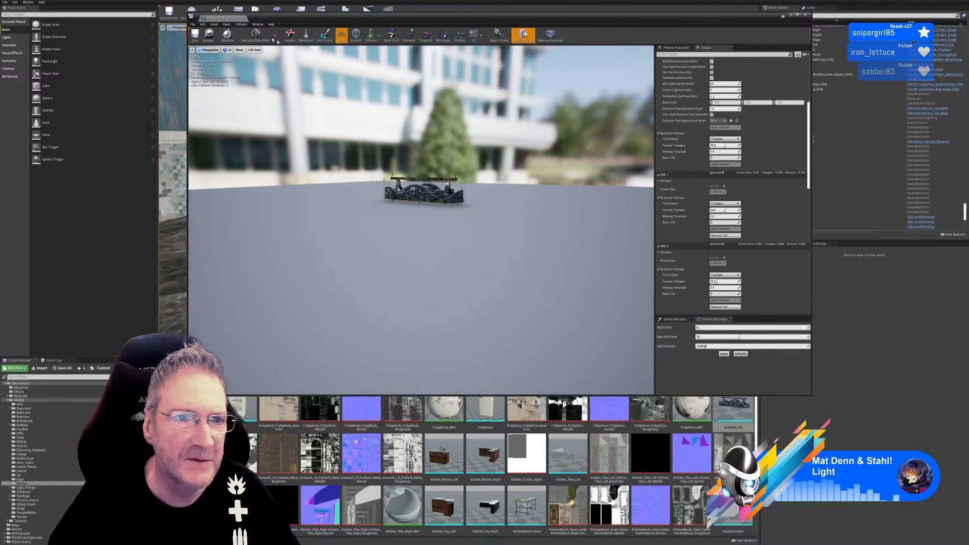
click(242, 25)
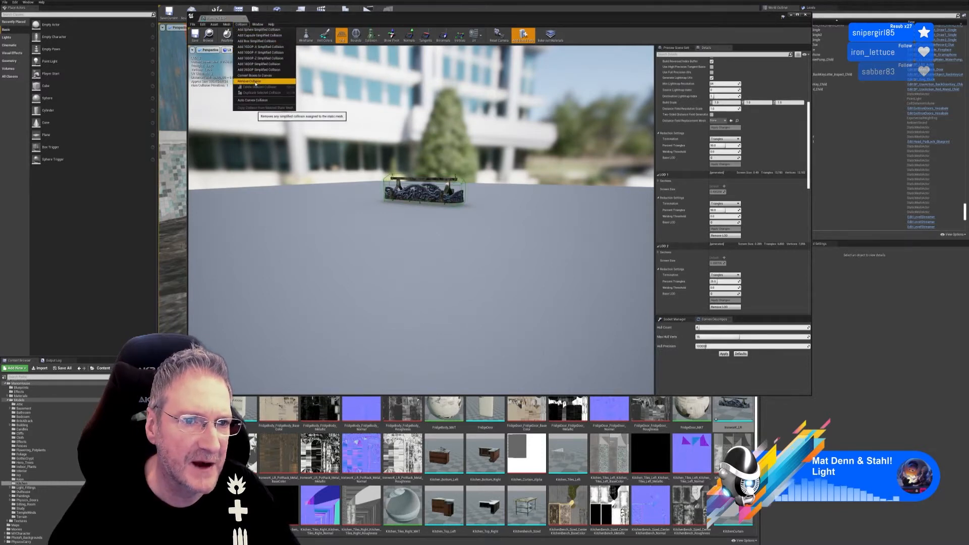
click(262, 82)
click(195, 36)
click(209, 35)
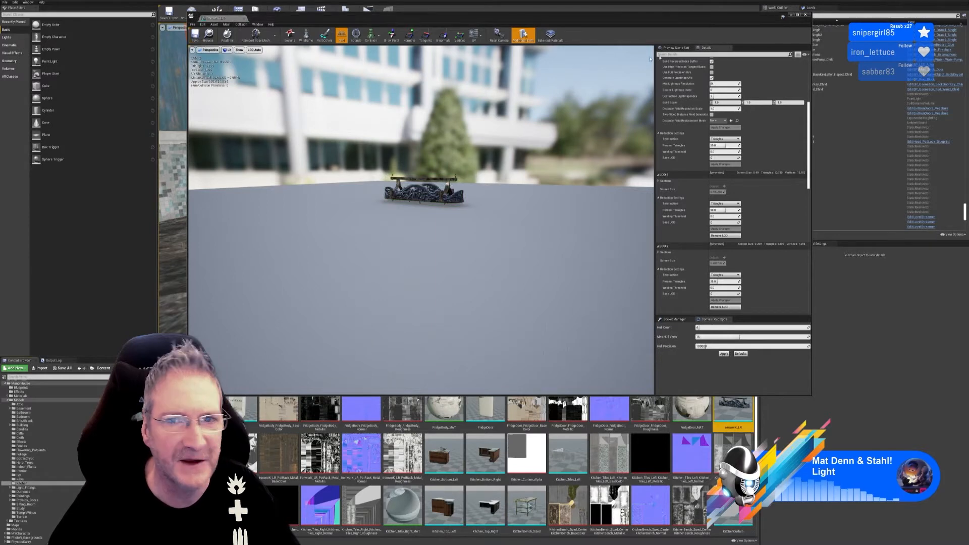
click(807, 15)
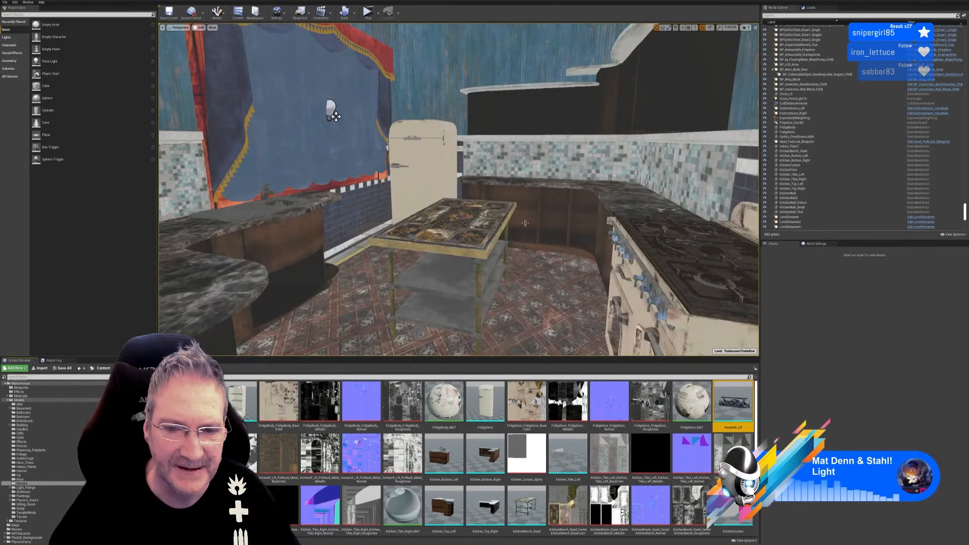
Place the pot rack mesh in the level and shift it sideways over the kitchen table.
right_drag(458, 189, 504, 204)
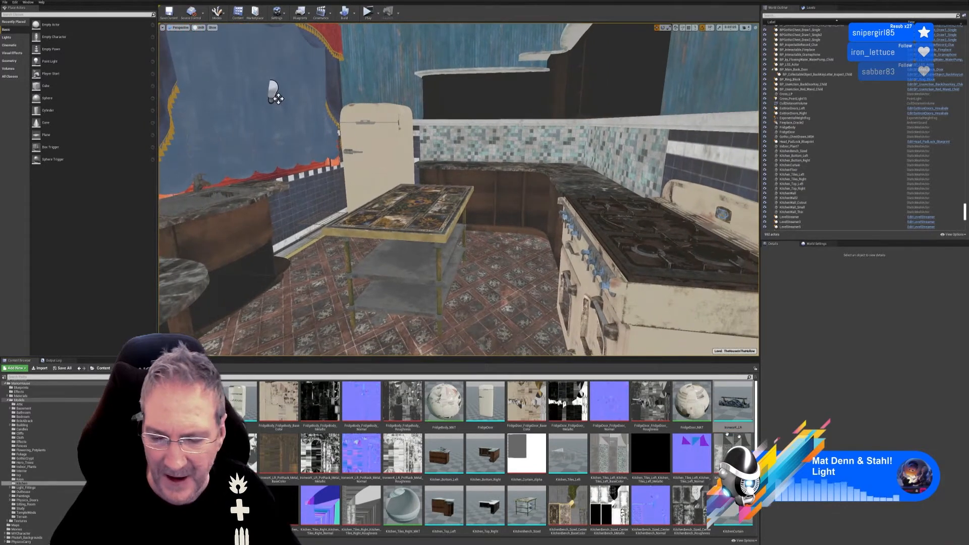
drag(729, 421, 486, 139)
key(d)
right_drag(516, 206, 482, 200)
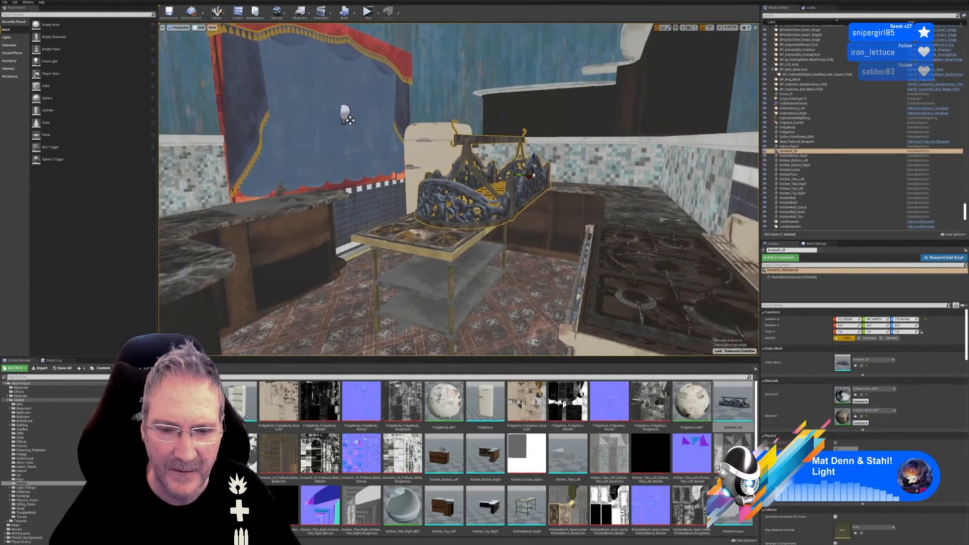
drag(517, 174, 479, 173)
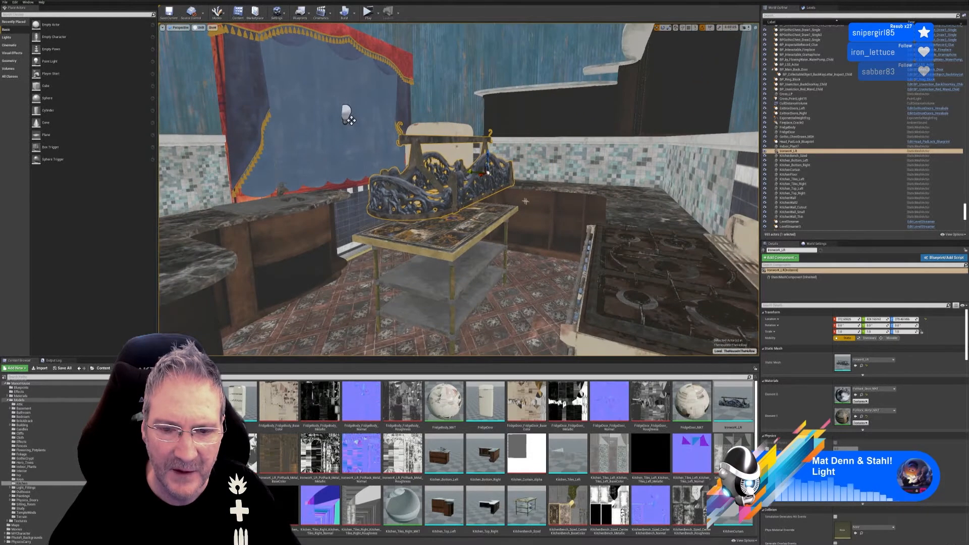
Centre the pot rack over the kitchen table as seen from above.
right_drag(479, 172, 419, 258)
key(e)
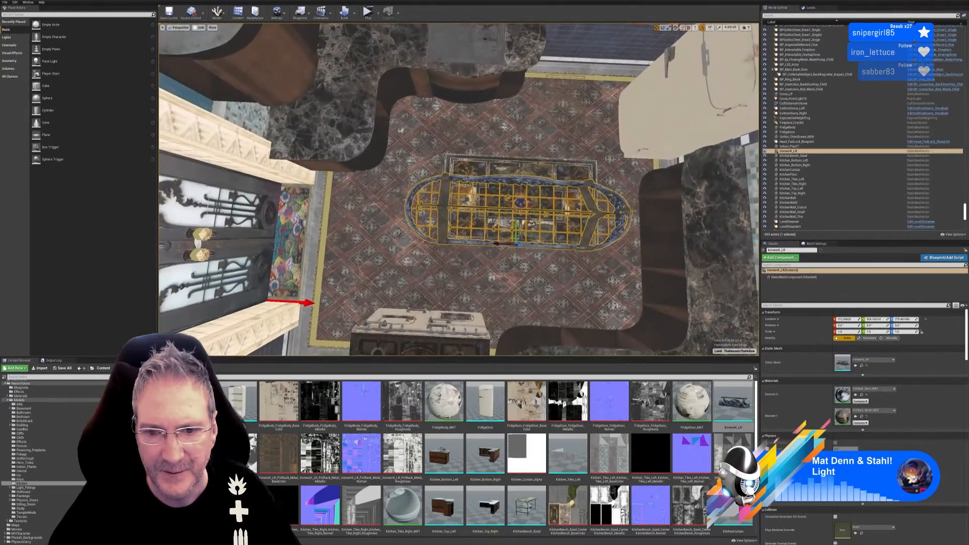
drag(499, 245, 523, 216)
mouse_move(523, 216)
right_down()
mouse_move(531, 236)
mouse_move(505, 240)
mouse_move(527, 233)
right_up()
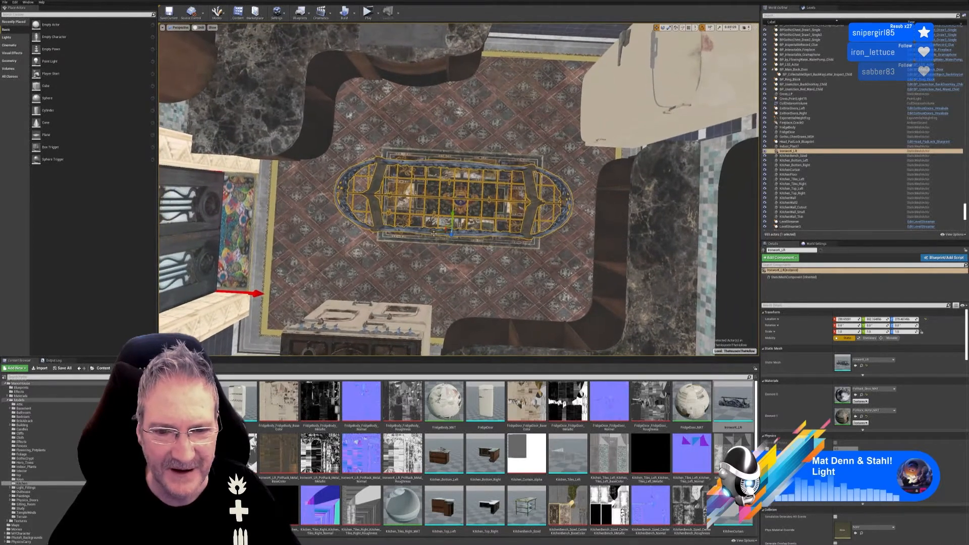
Raise the pot rack to hang high above the kitchen table.
right_drag(438, 244, 431, 208)
key(a)
key(d)
key(a)
key(d)
key(a)
key(a)
key(s)
key(d)
key(s)
key(w)
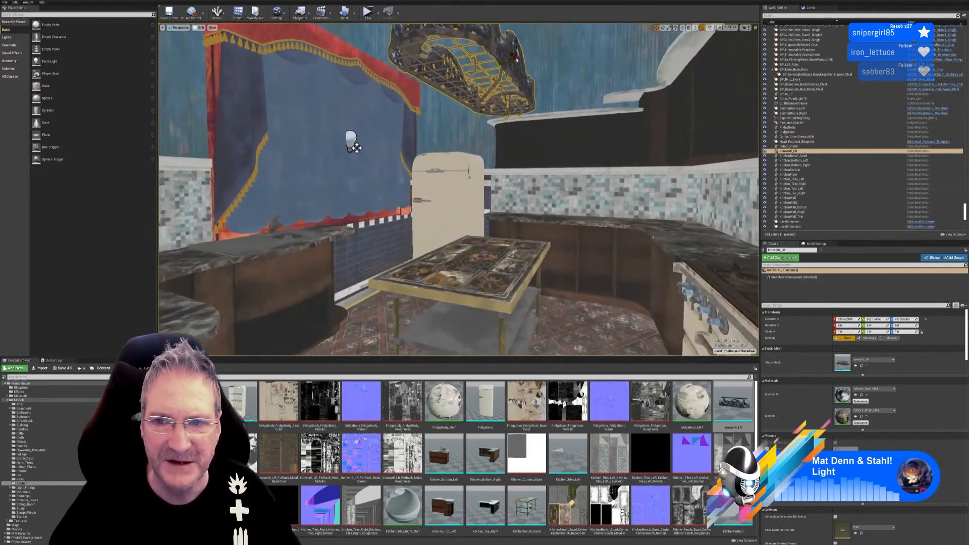
Rotate the pot rack about its vertical axis so its length runs across the kitchen table.
right_drag(458, 189, 456, 167)
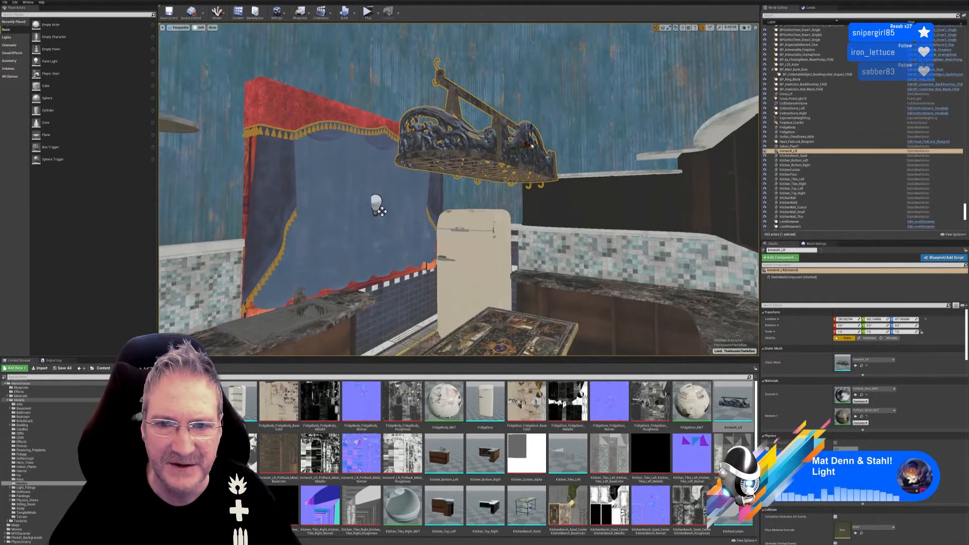
right_drag(376, 202, 242, 169)
right_drag(458, 189, 255, 150)
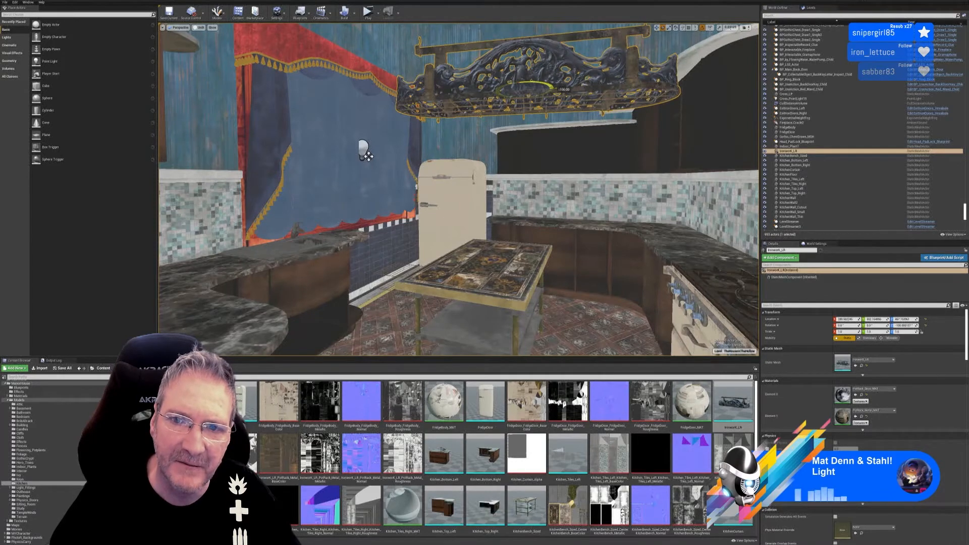
drag(535, 94, 547, 94)
right_drag(534, 101, 554, 109)
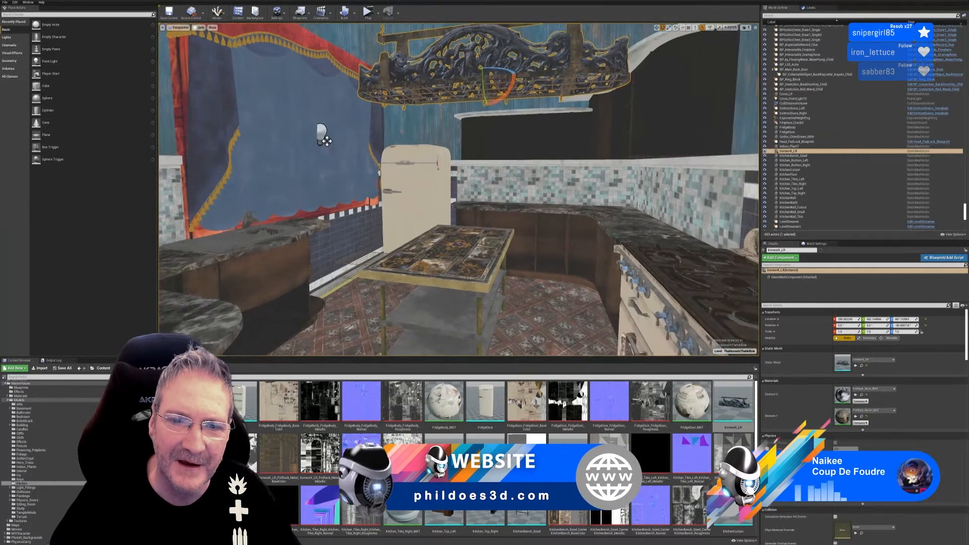
Move the rotated pot rack horizontally to reposition it above the kitchen table and below the ceiling panel.
right_drag(323, 136, 397, 222)
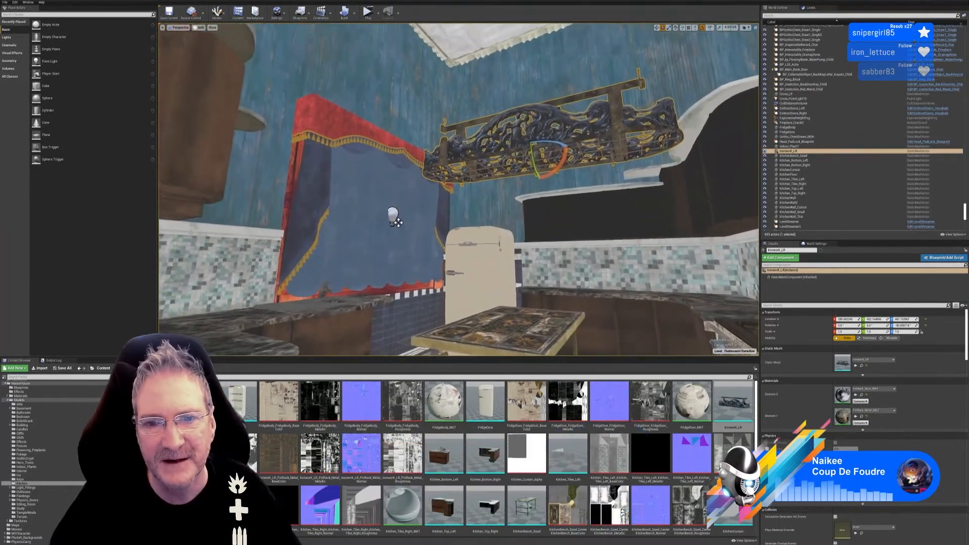
right_drag(454, 191, 474, 200)
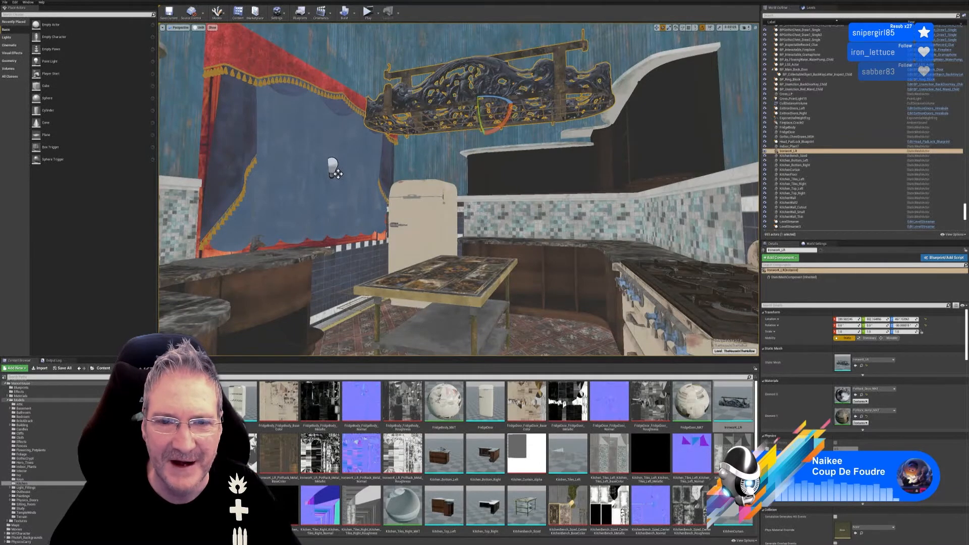
right_drag(333, 172, 295, 184)
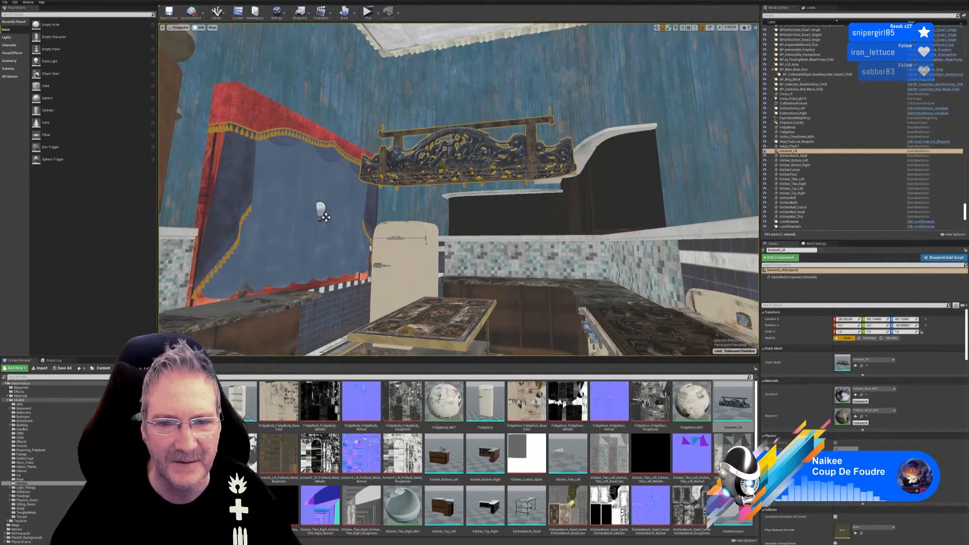
right_drag(475, 202, 498, 208)
key(w)
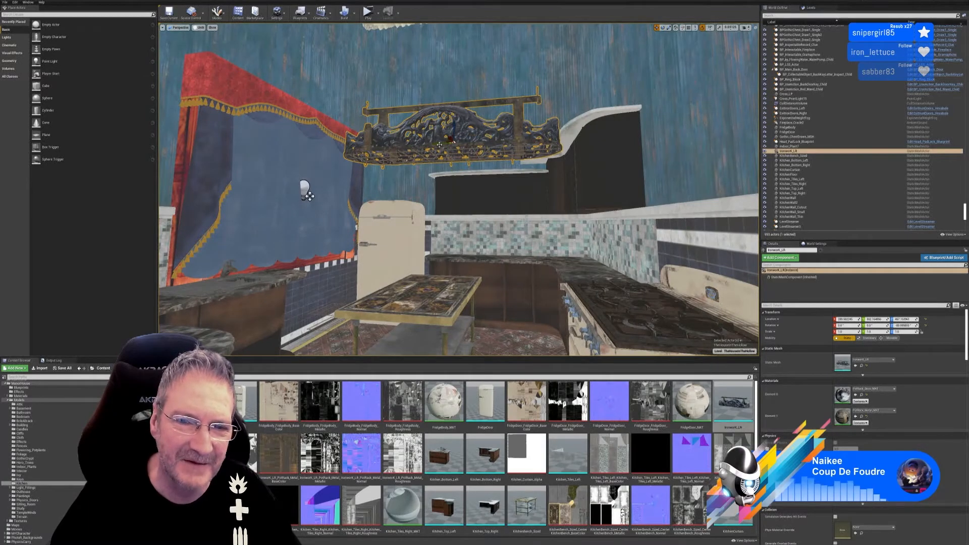
key(f)
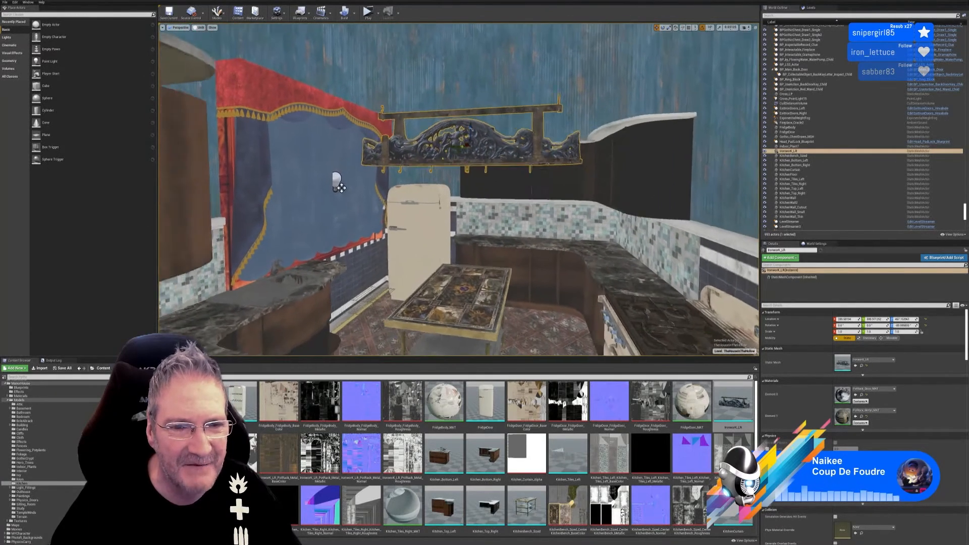
right_drag(167, 290, 8, 354)
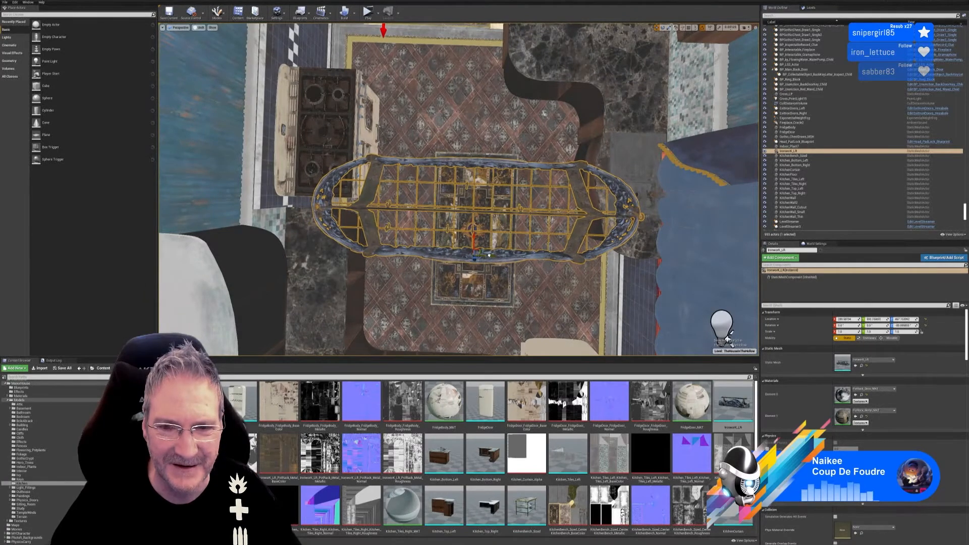
right_drag(459, 190, 570, 191)
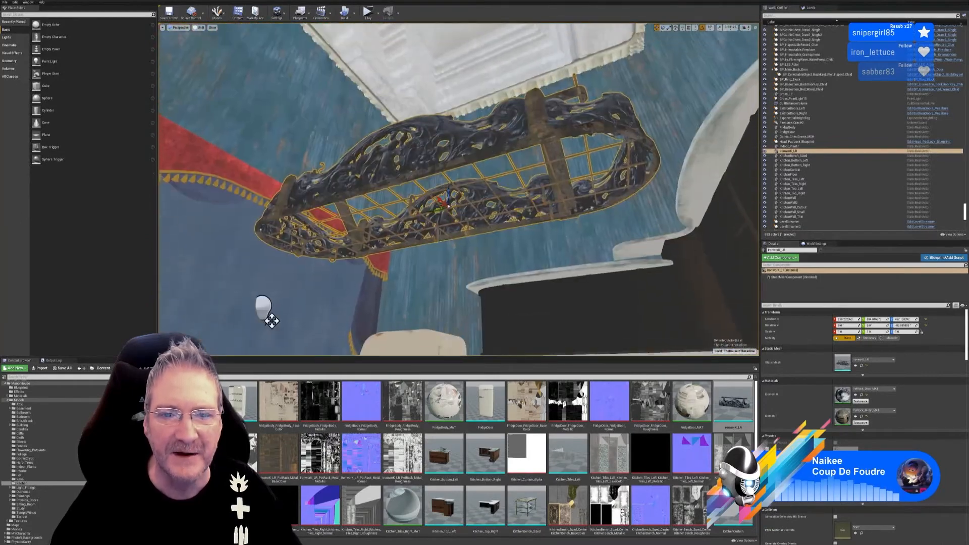
Fine-tune the pot rack's hanging height above the kitchen table and deselect it.
right_drag(518, 186, 519, 161)
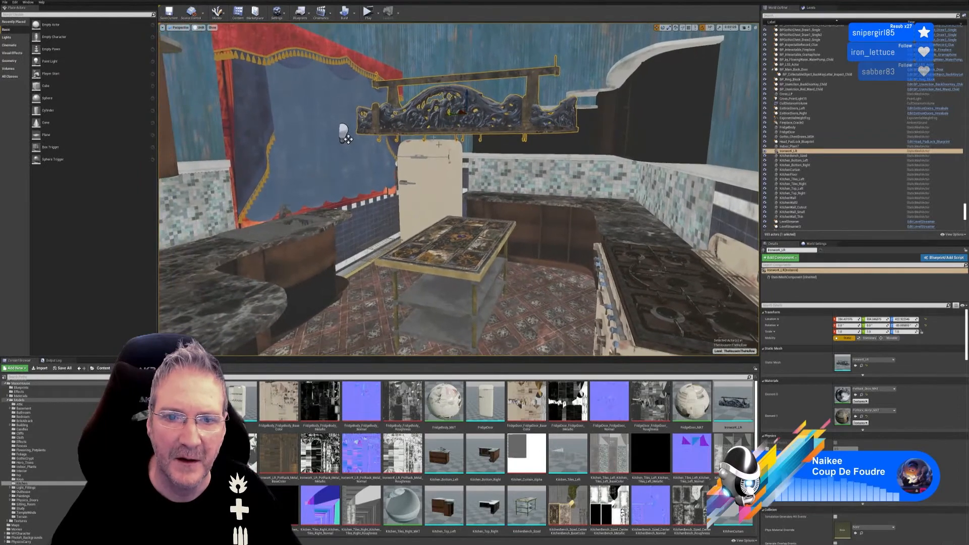
drag(468, 100, 461, 82)
right_drag(461, 82, 462, 82)
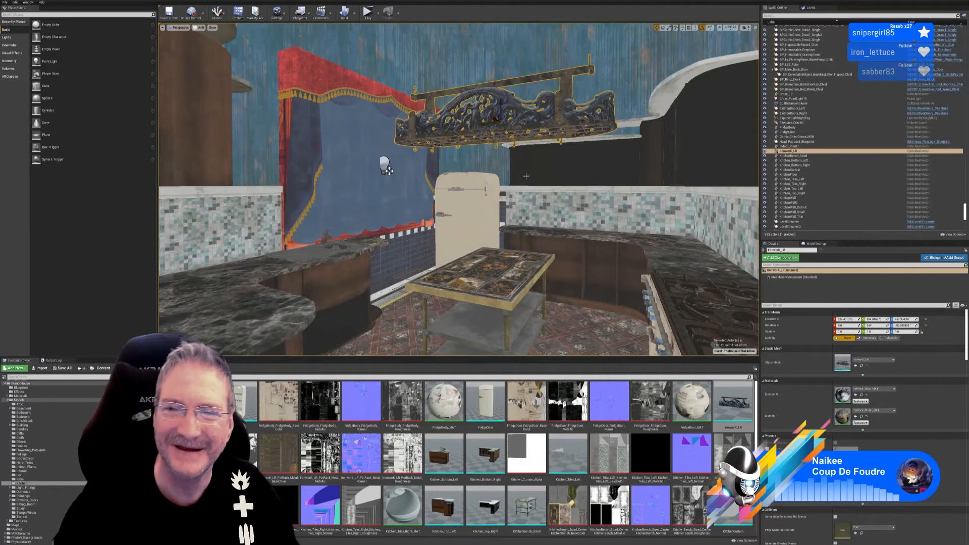
mouse_move(540, 153)
mouse_down()
mouse_move(549, 124)
mouse_move(551, 153)
mouse_up()
mouse_move(551, 153)
right_down()
mouse_move(545, 163)
mouse_move(558, 132)
mouse_move(542, 146)
mouse_move(582, 174)
mouse_move(559, 173)
mouse_move(541, 155)
right_up()
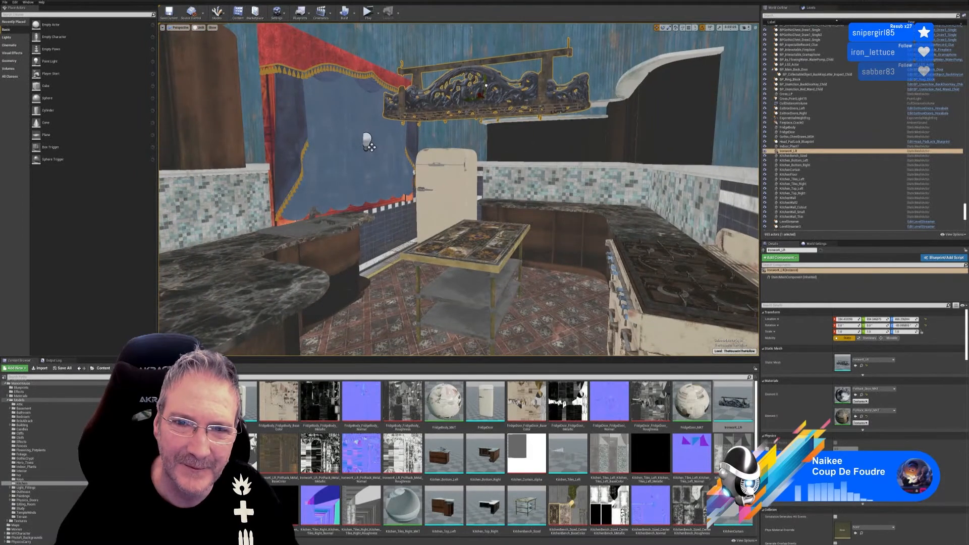
right_drag(509, 156, 523, 135)
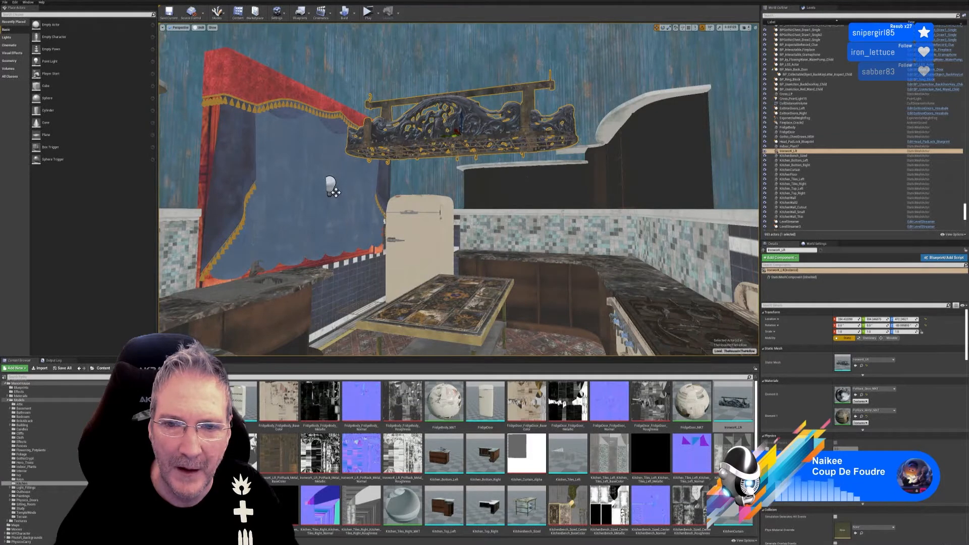
right_drag(523, 136, 488, 173)
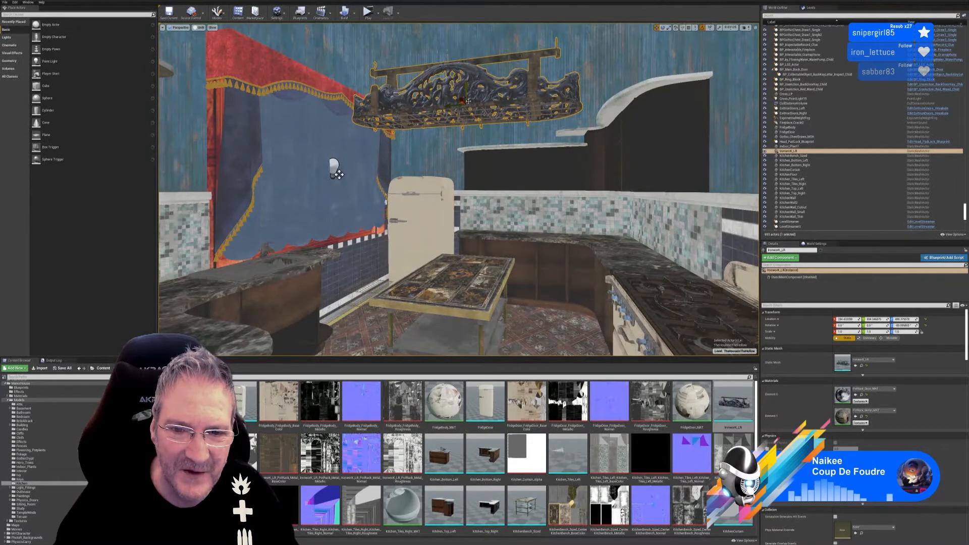
right_drag(489, 173, 502, 190)
key(Escape)
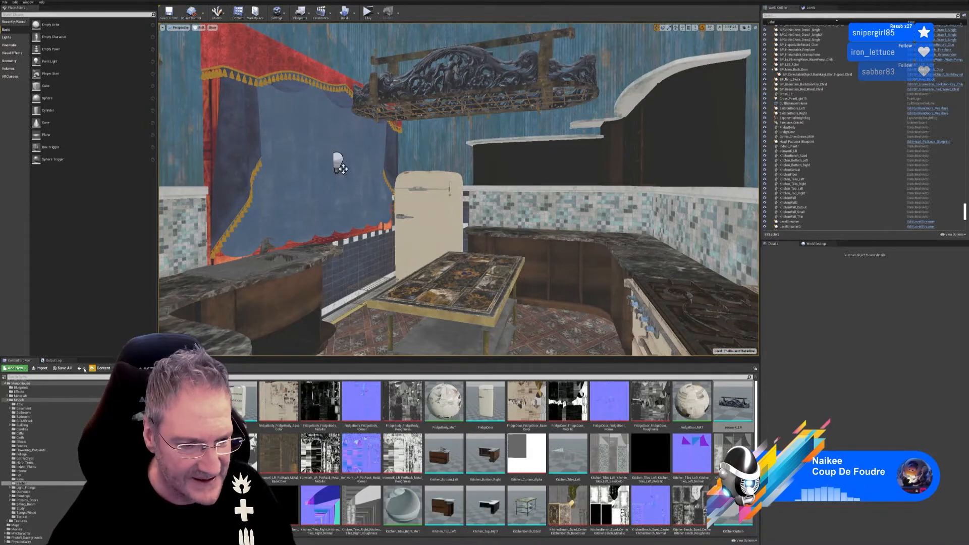
Import the MetalHook FBX as a static mesh into the kitchen models folder with the current import options.
right_drag(424, 243, 451, 116)
right_drag(421, 157, 347, 187)
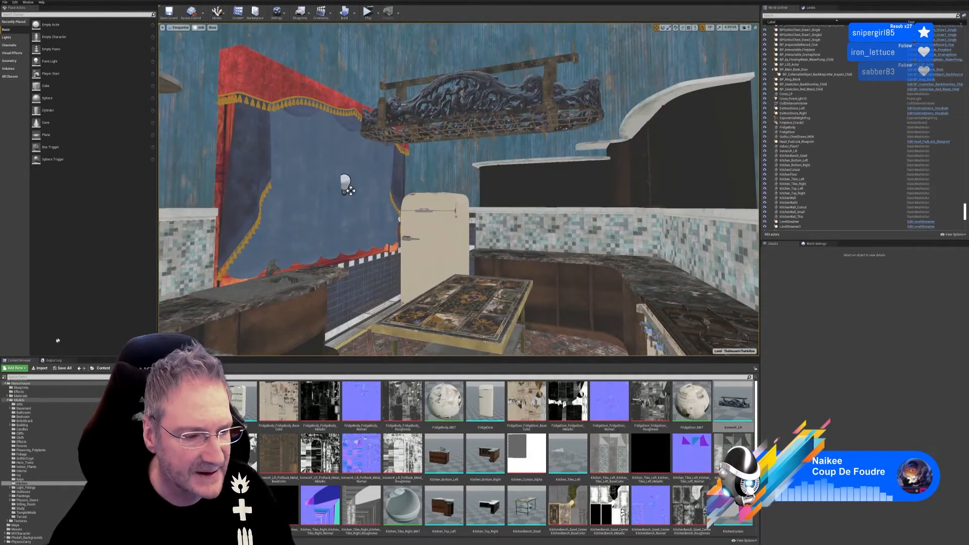
click(40, 367)
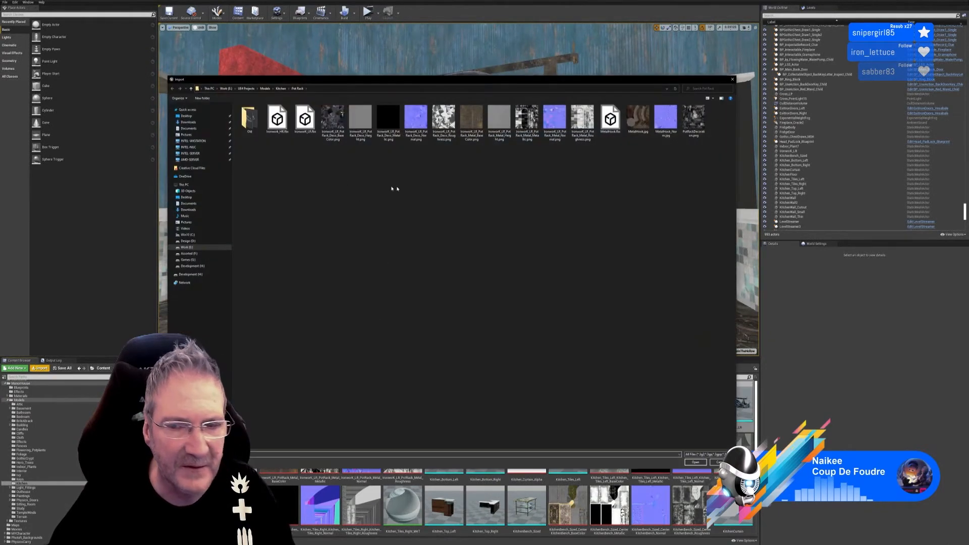
double_click(610, 135)
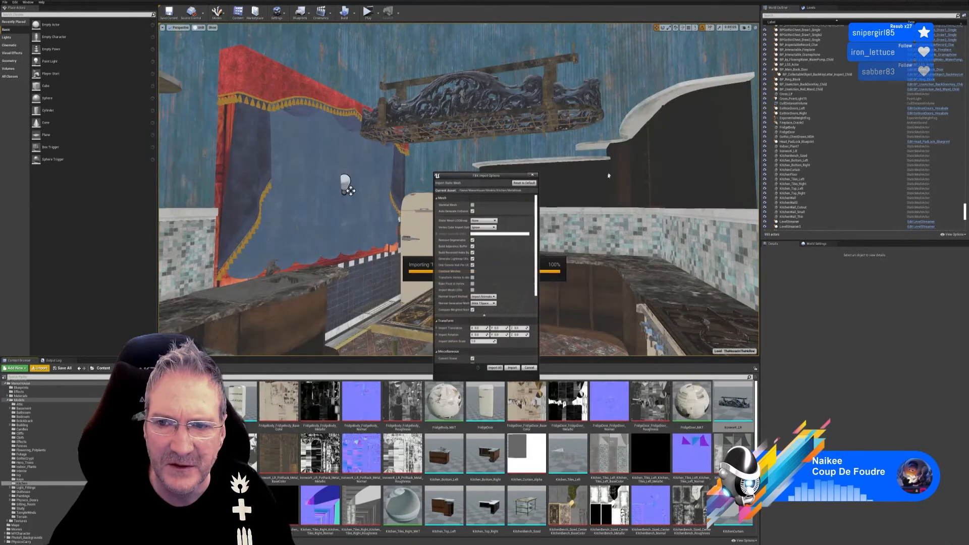
click(512, 368)
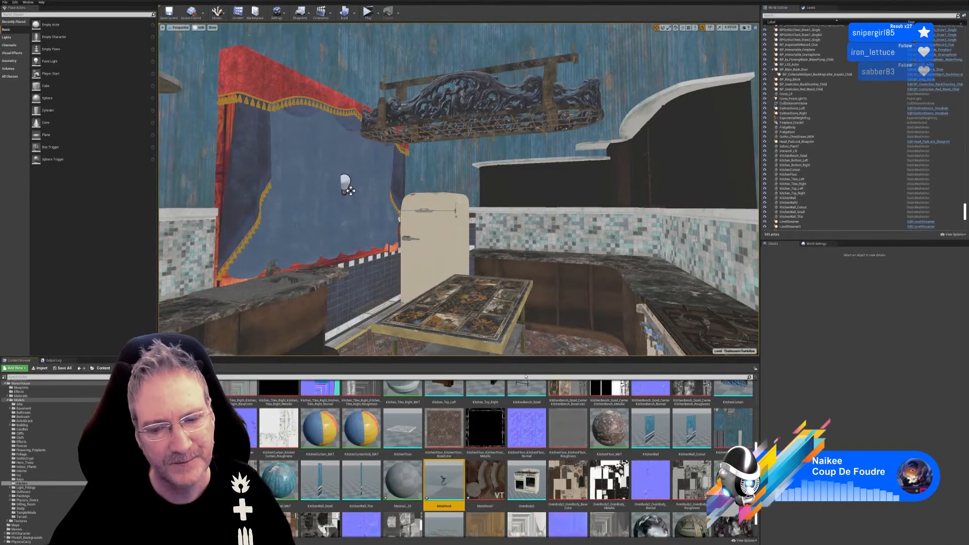
Turn off virtual texture streaming for the imported MetalHook1 colour texture and save it.
click(489, 484)
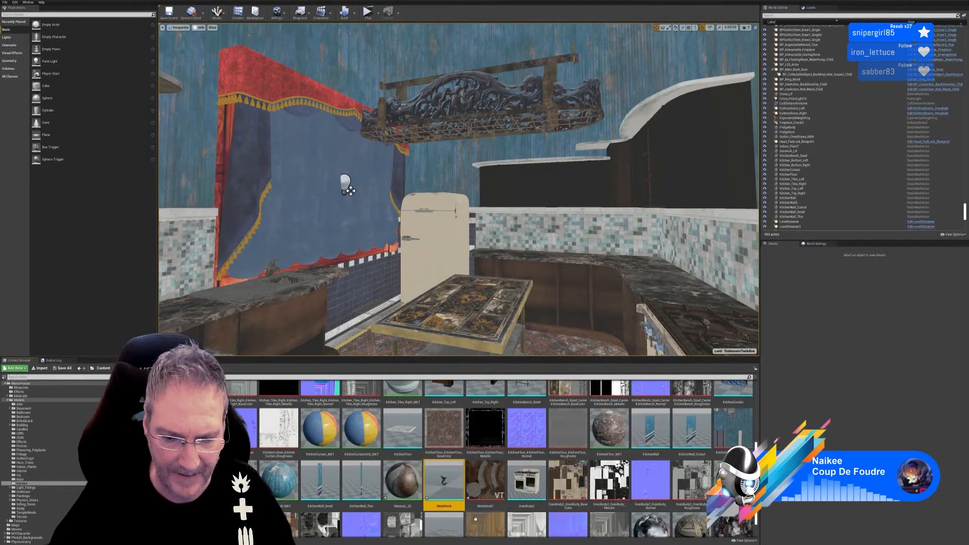
double_click(487, 484)
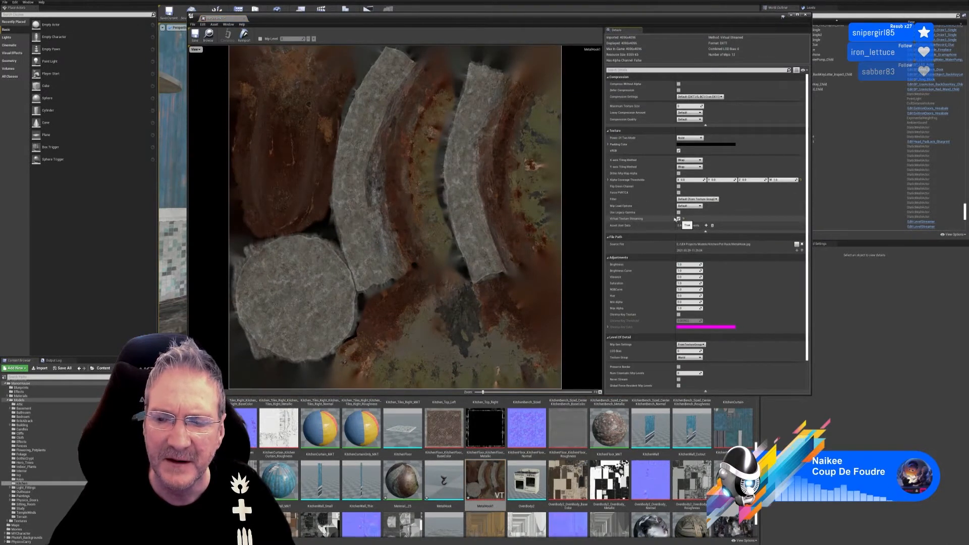
click(678, 218)
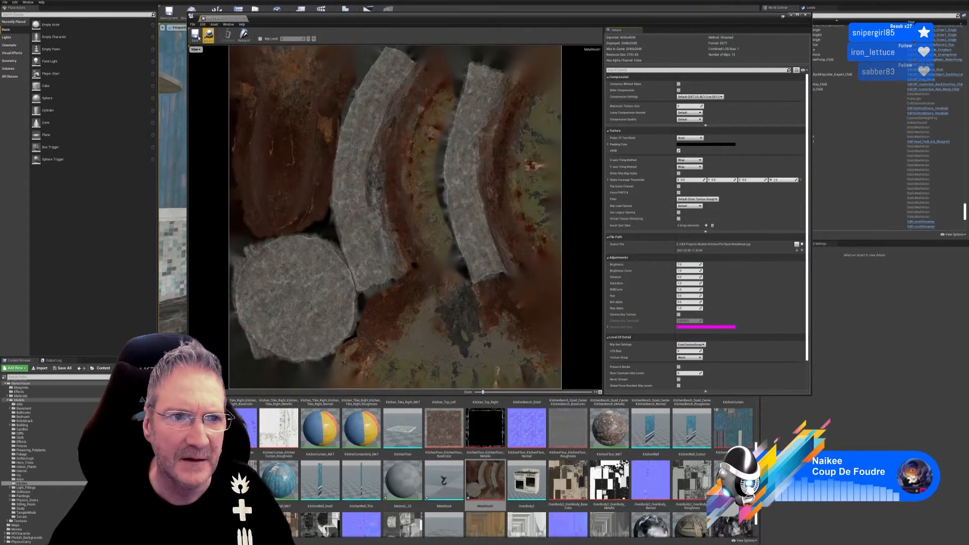
click(195, 35)
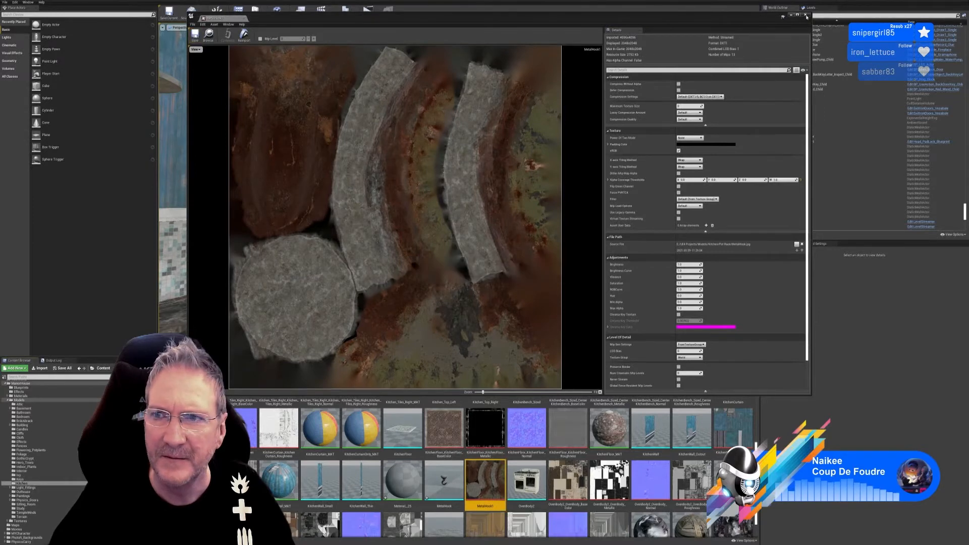
click(805, 16)
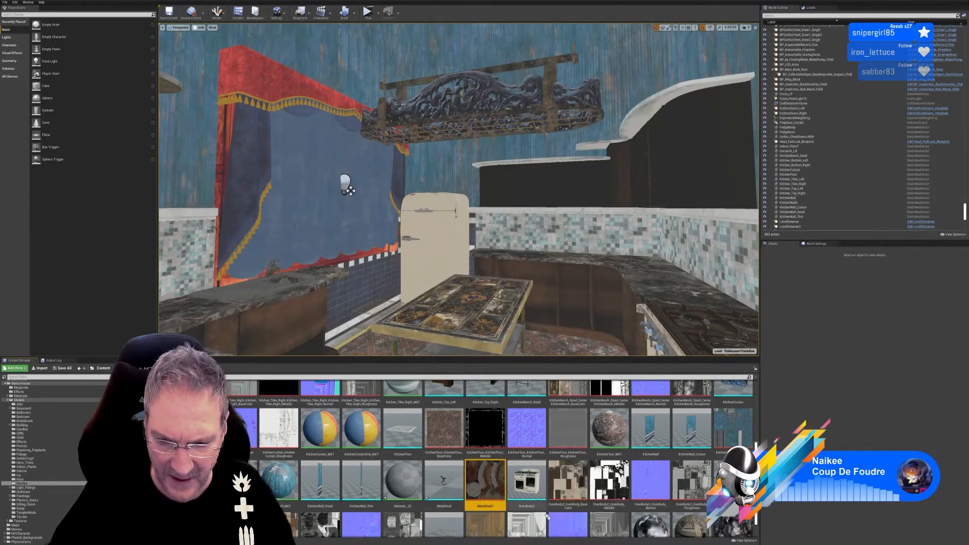
Rename the hook's imported material as MetalHook_MAT and open it for editing.
right_click(411, 488)
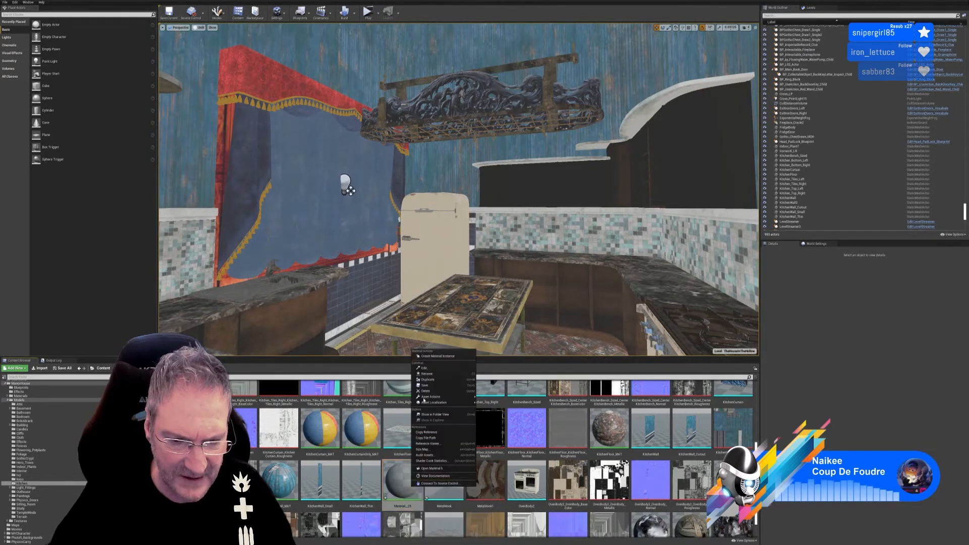
click(426, 374)
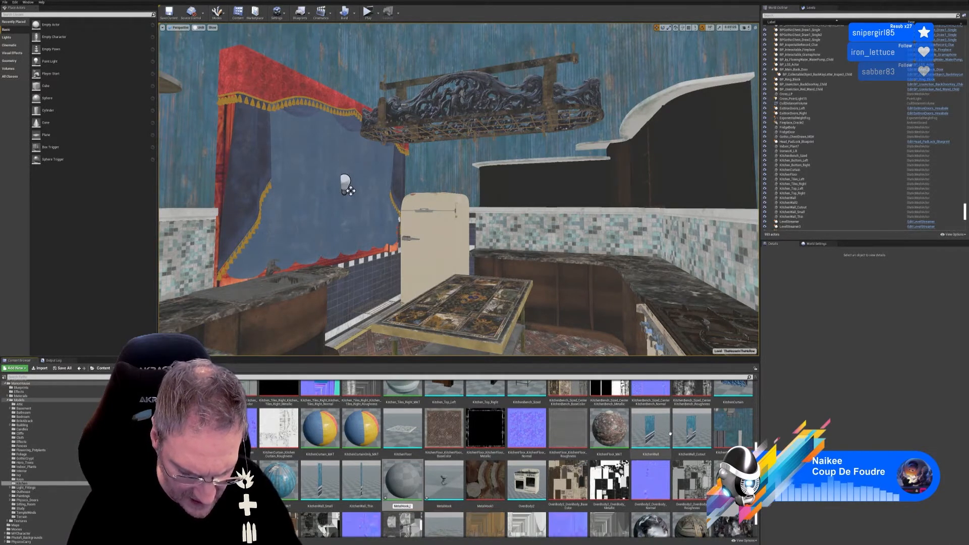
key(Return)
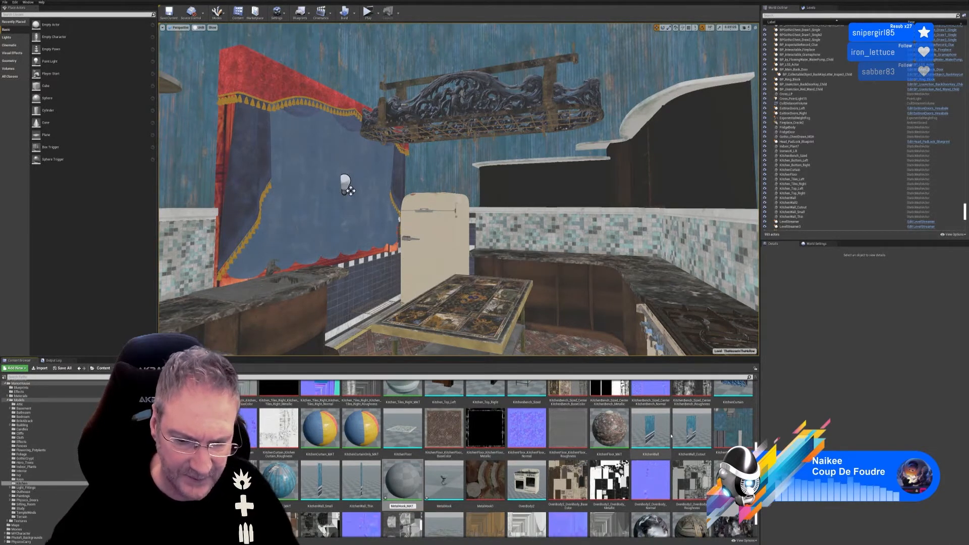
double_click(485, 478)
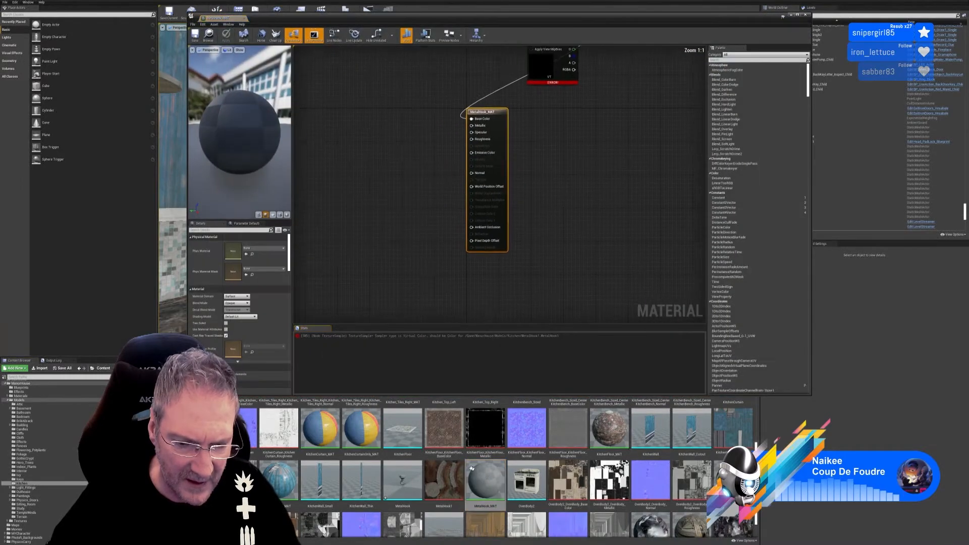
Import the MetalHook_Norm normal map and save it with virtual texture streaming turned off.
click(41, 368)
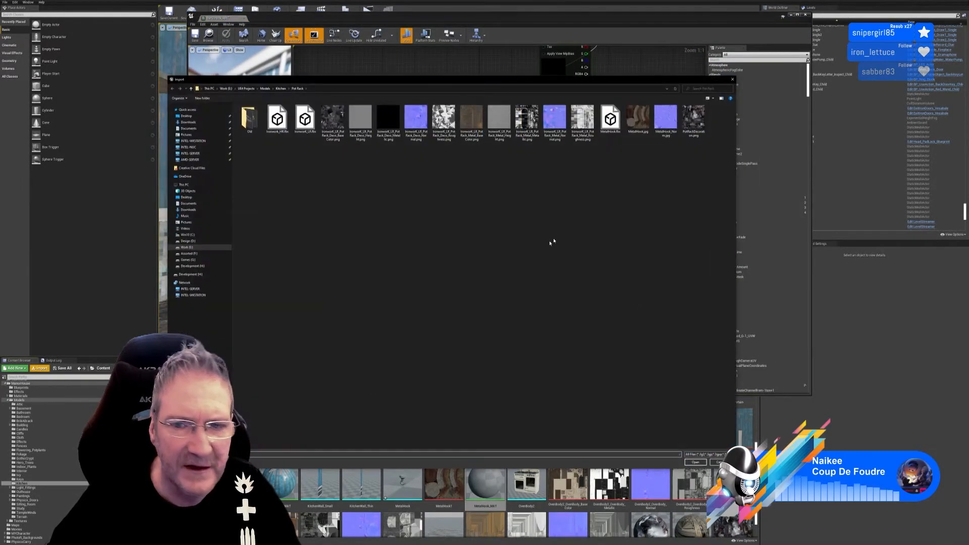
double_click(666, 126)
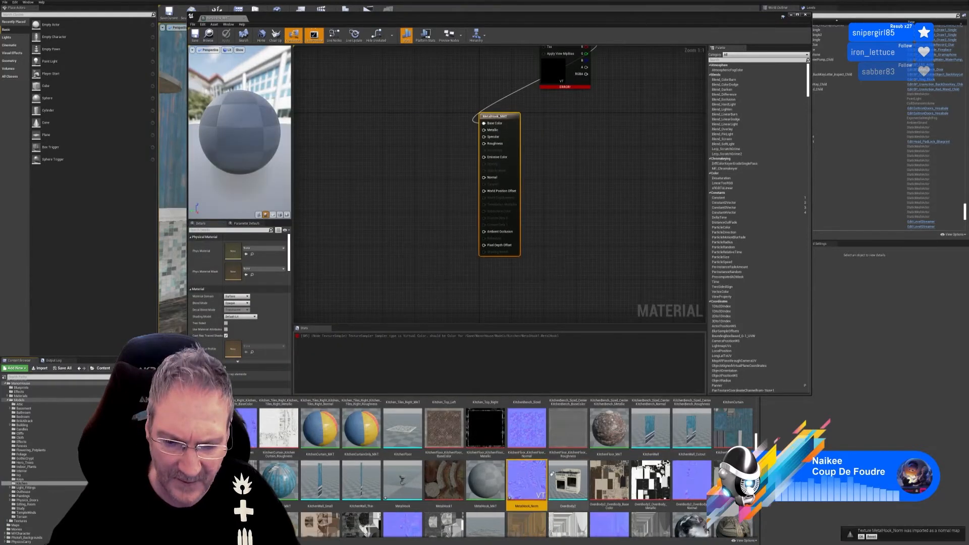
double_click(527, 475)
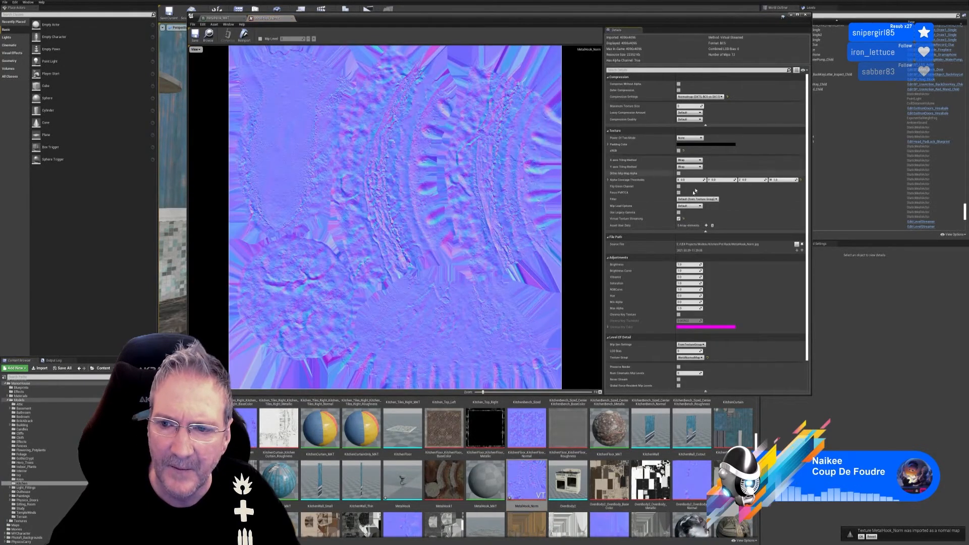
click(678, 219)
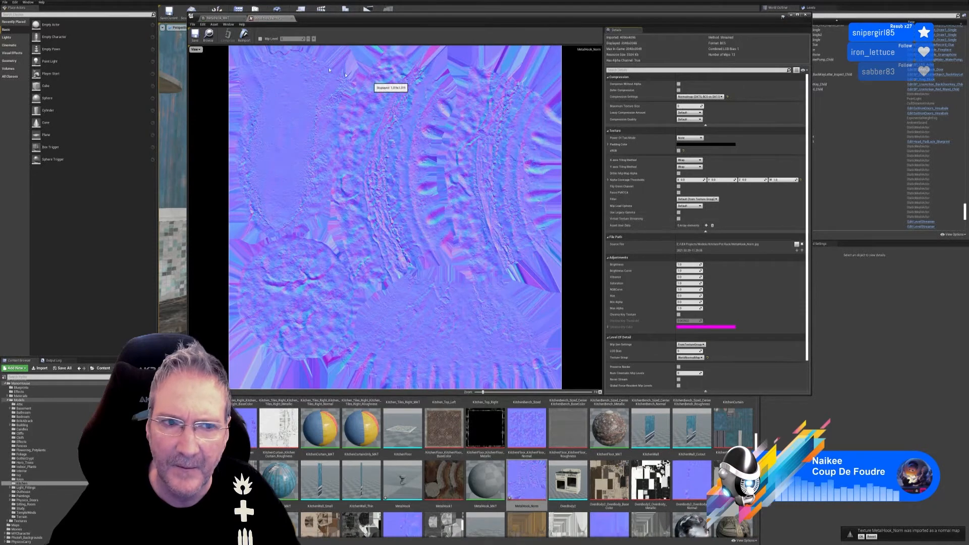
click(195, 34)
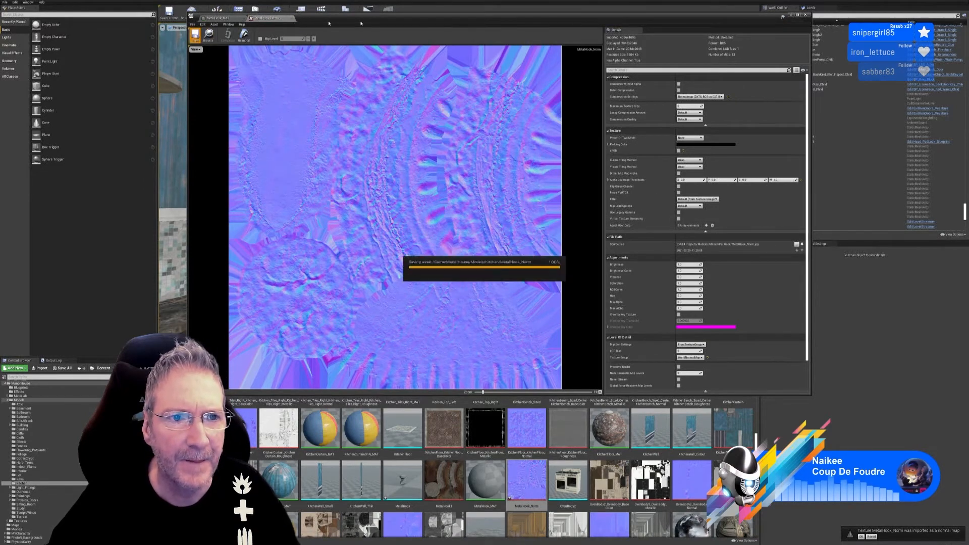
click(291, 19)
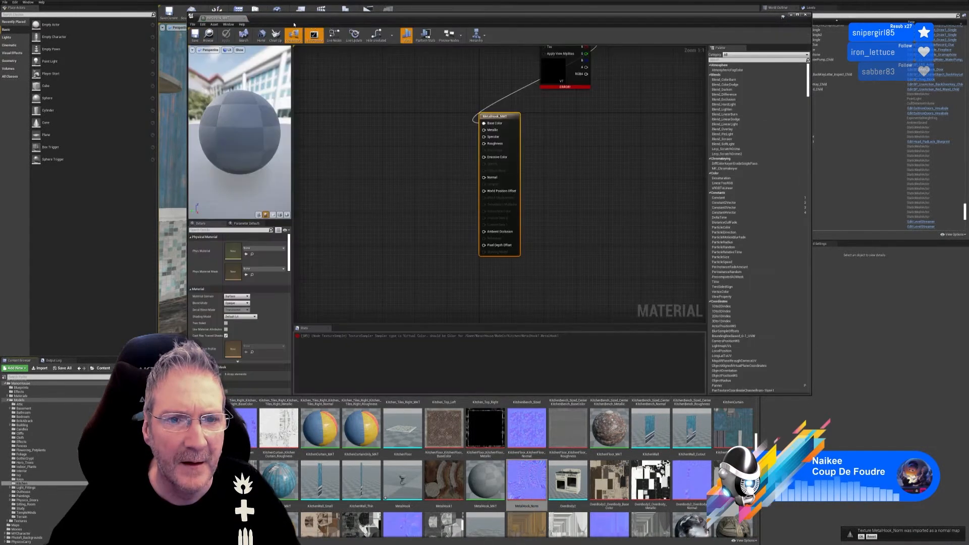
Replace MetalHook_MAT's old texture sample with MetalHook1 wired to Base Color and MetalHook_Norm to Normal, and apply and save the material.
drag(449, 484, 404, 201)
click(558, 65)
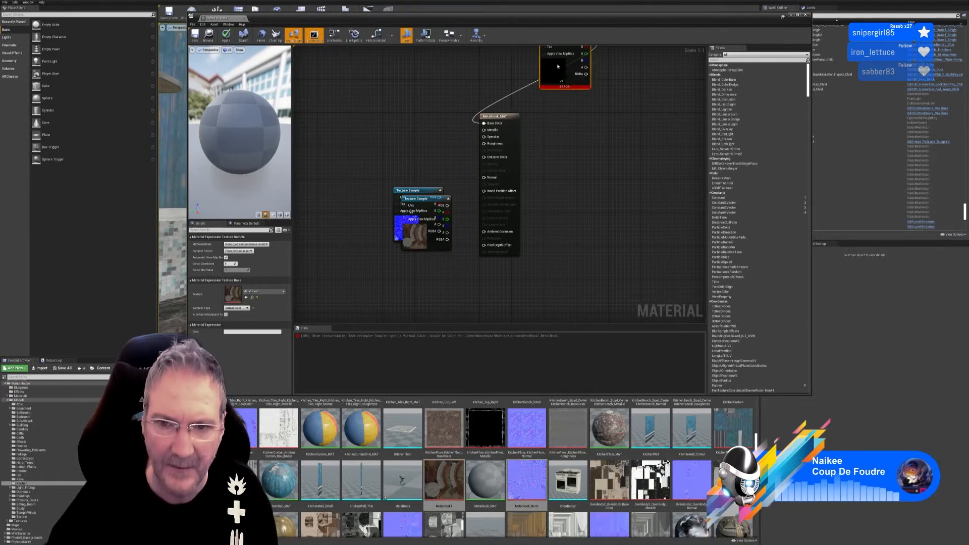
key(Delete)
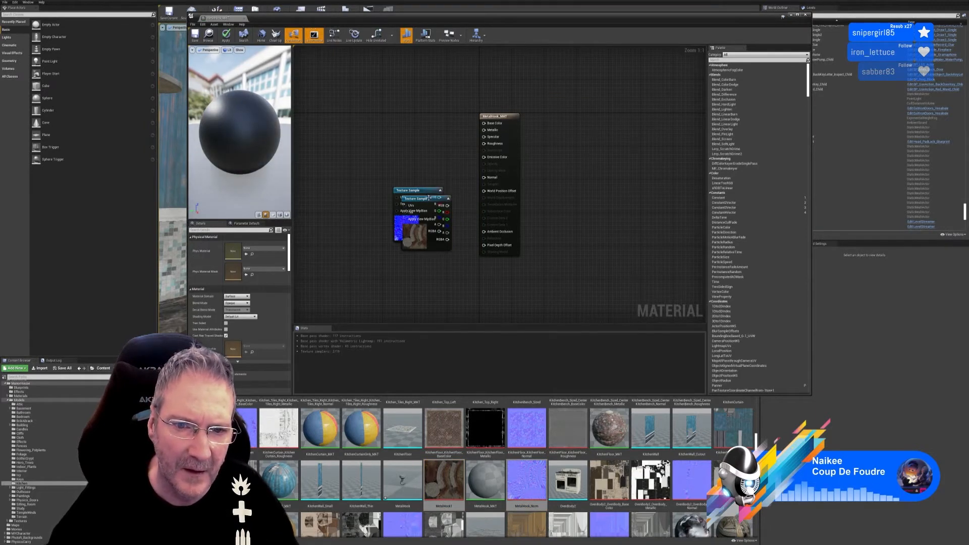
drag(429, 198, 485, 177)
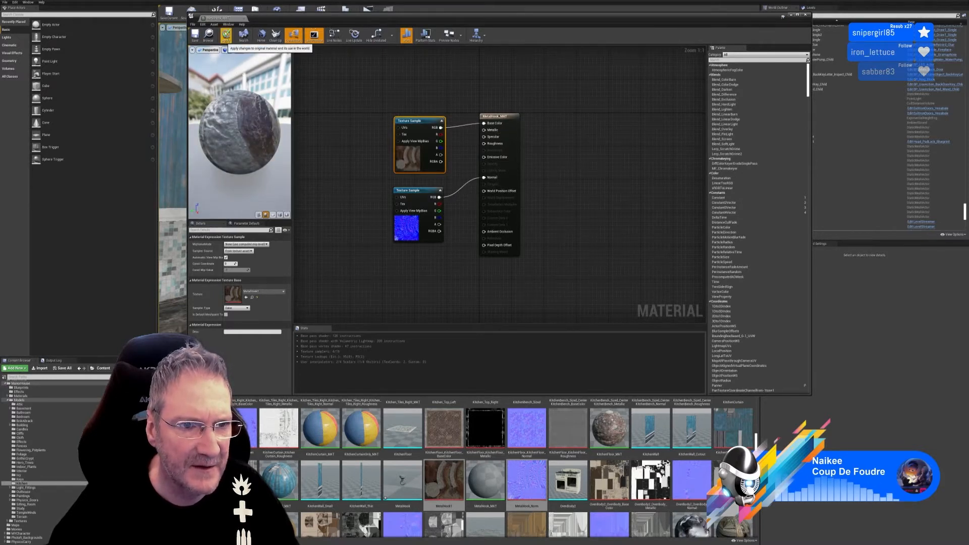
click(226, 34)
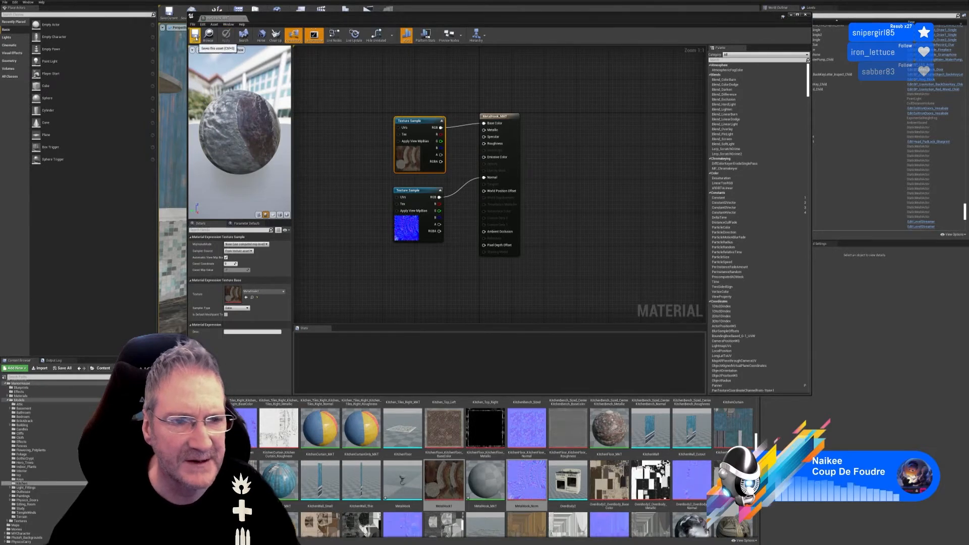
click(195, 37)
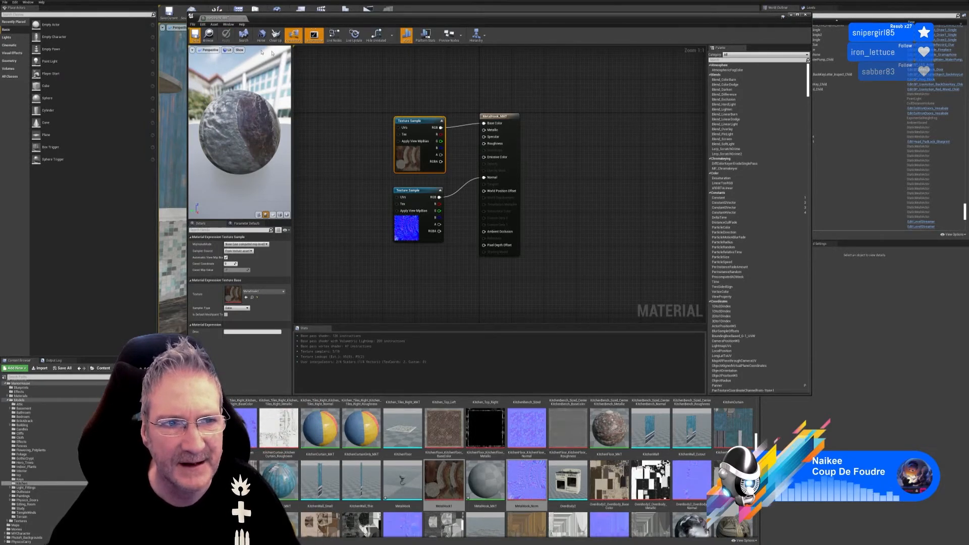
click(805, 15)
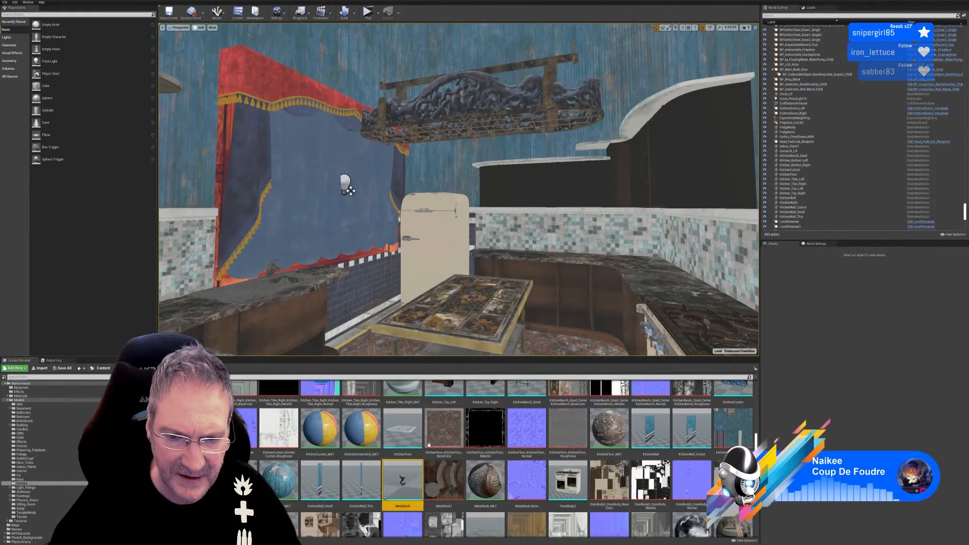
Place the MetalHook mesh in the kitchen level above the table and enlarge it.
drag(403, 482, 540, 342)
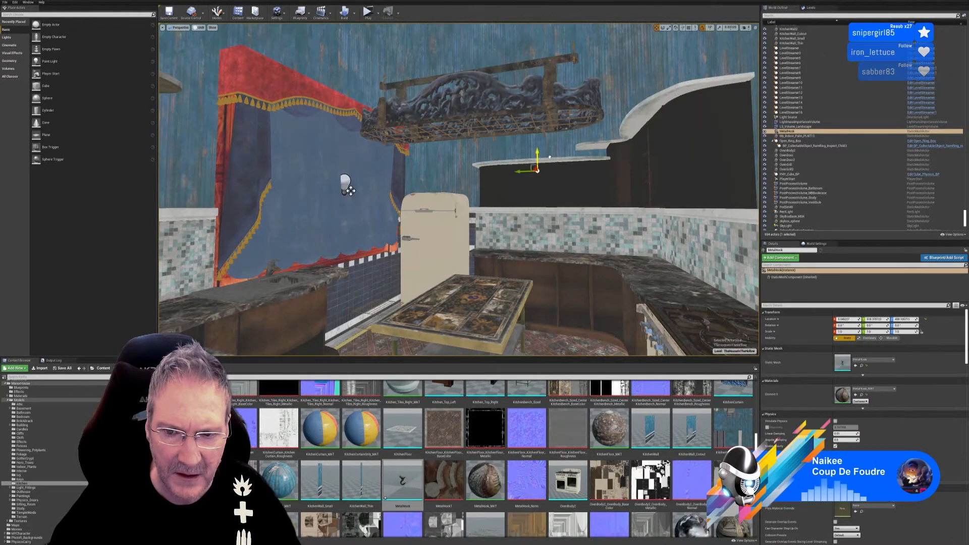
drag(540, 200, 540, 201)
mouse_move(576, 211)
right_down()
mouse_move(555, 252)
mouse_move(580, 222)
mouse_move(576, 211)
right_up()
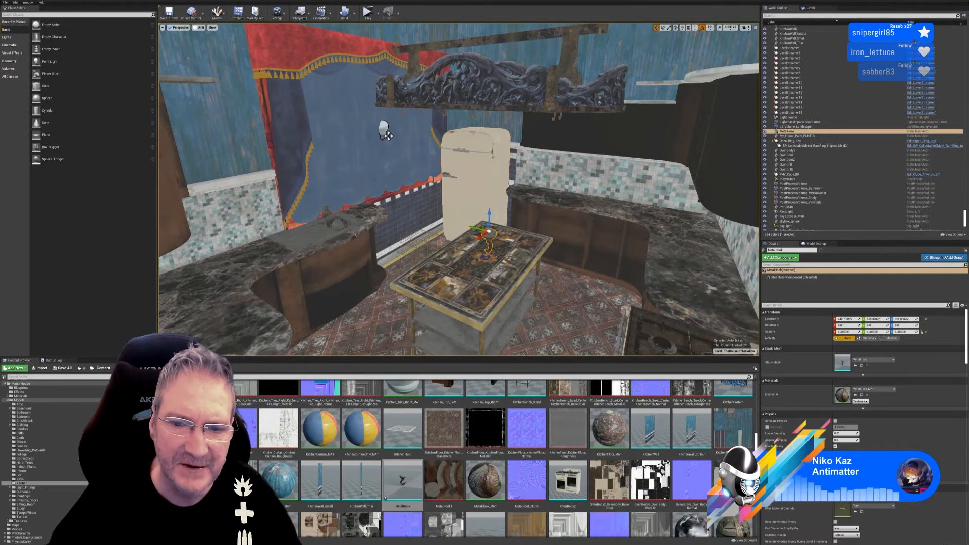
key(f)
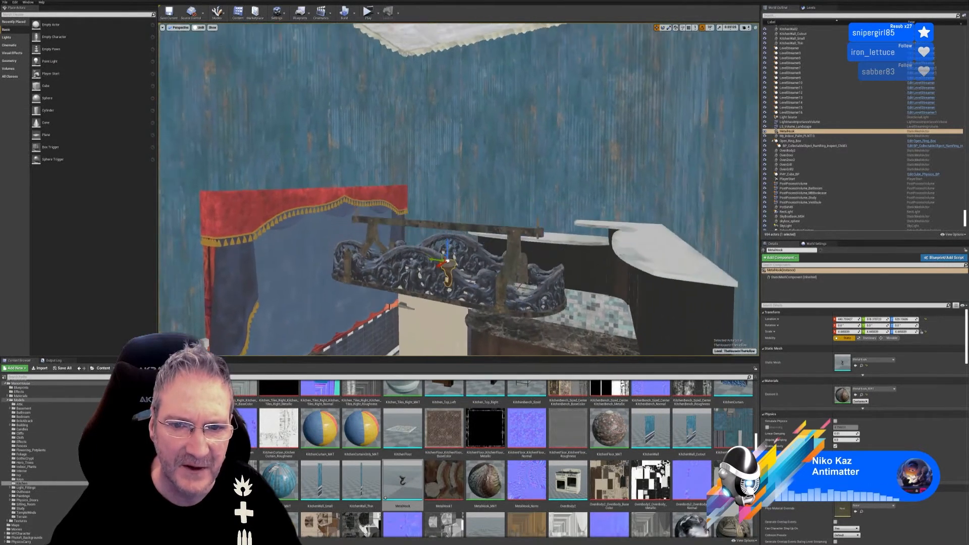
Move the hook to the stove-side end of the pot rack, in line with its top beam, and adjust its scale.
right_drag(458, 189, 444, 328)
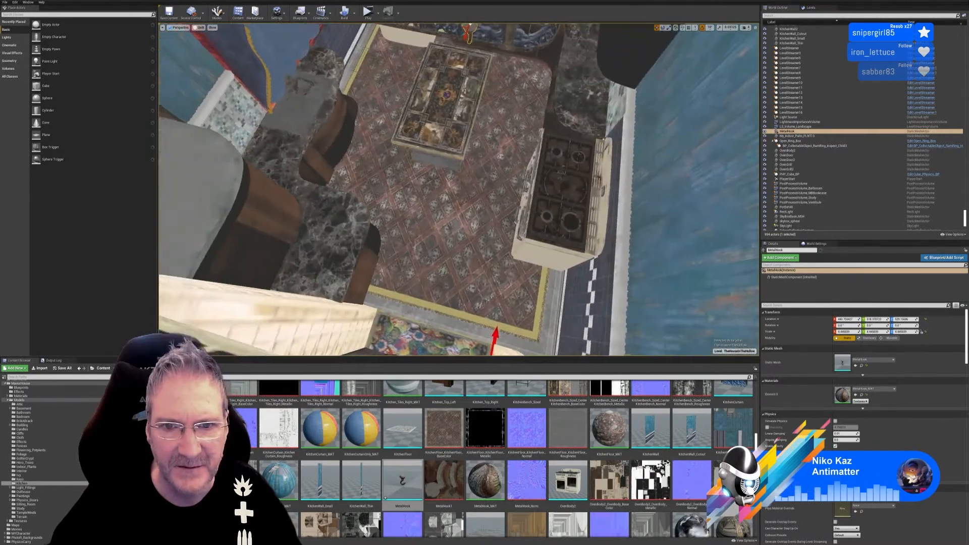
right_drag(439, 218, 512, 179)
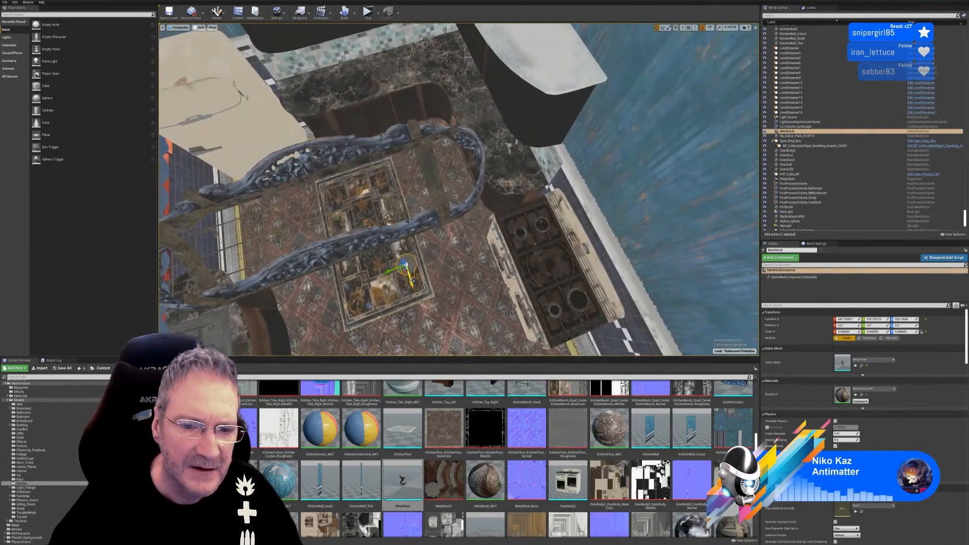
drag(407, 266, 409, 163)
right_drag(403, 176, 386, 209)
right_drag(474, 184, 467, 187)
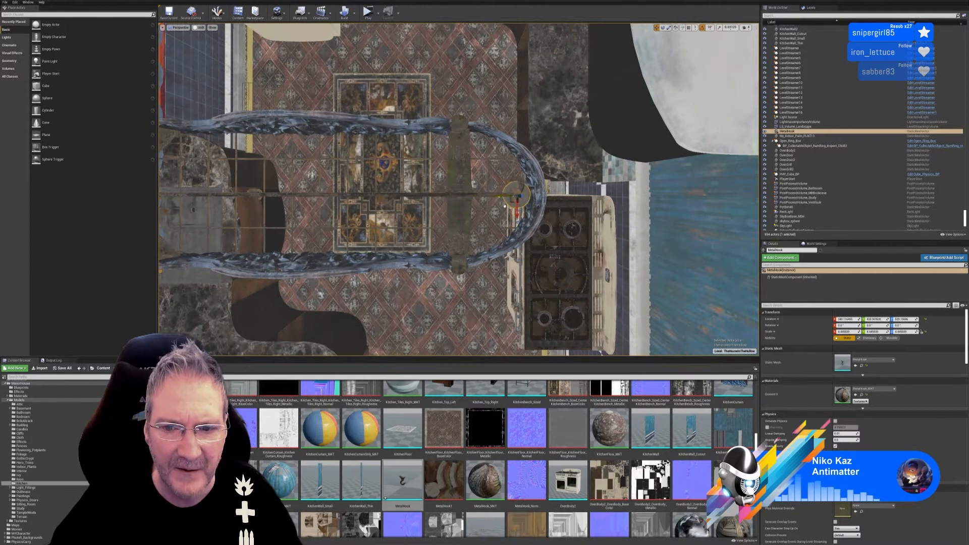
right_drag(468, 187, 550, 108)
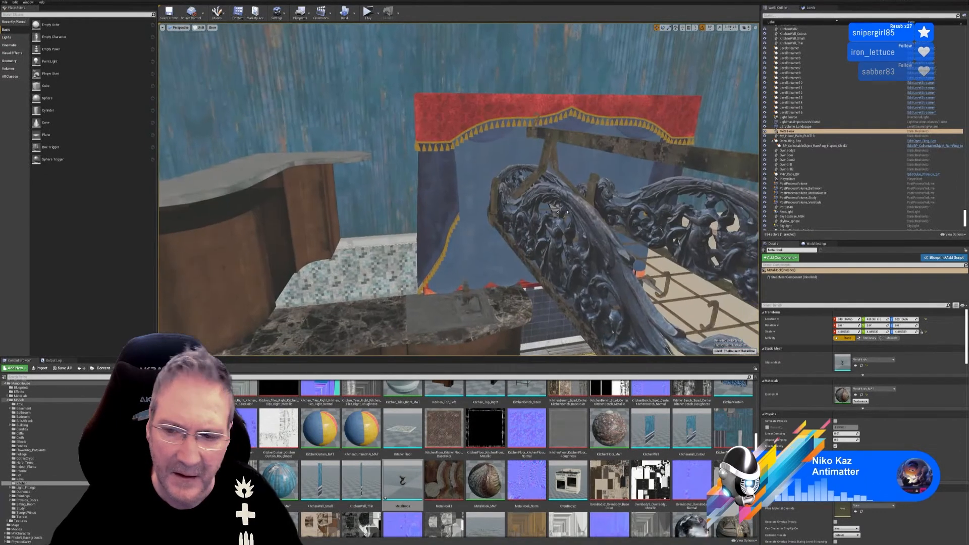
right_drag(562, 212, 546, 231)
right_drag(510, 270, 590, 236)
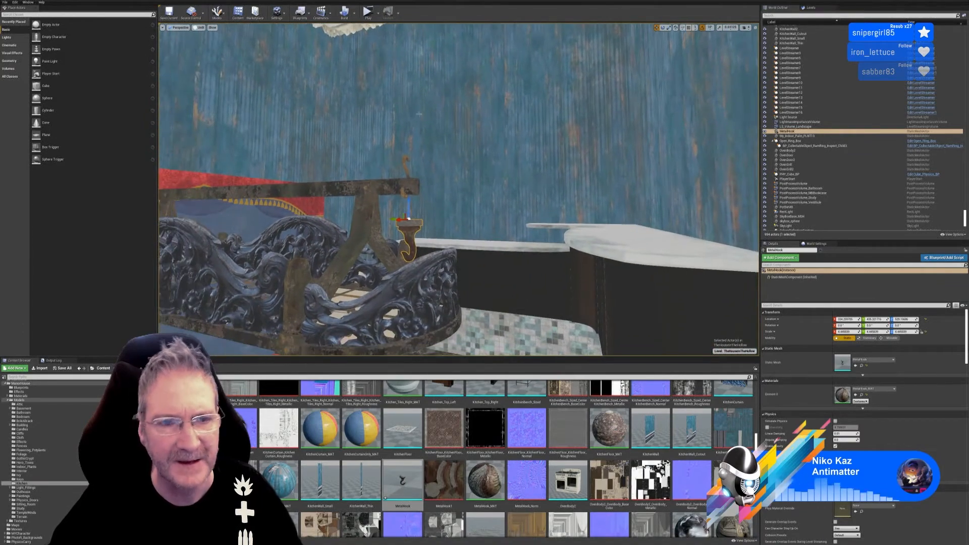
click(668, 28)
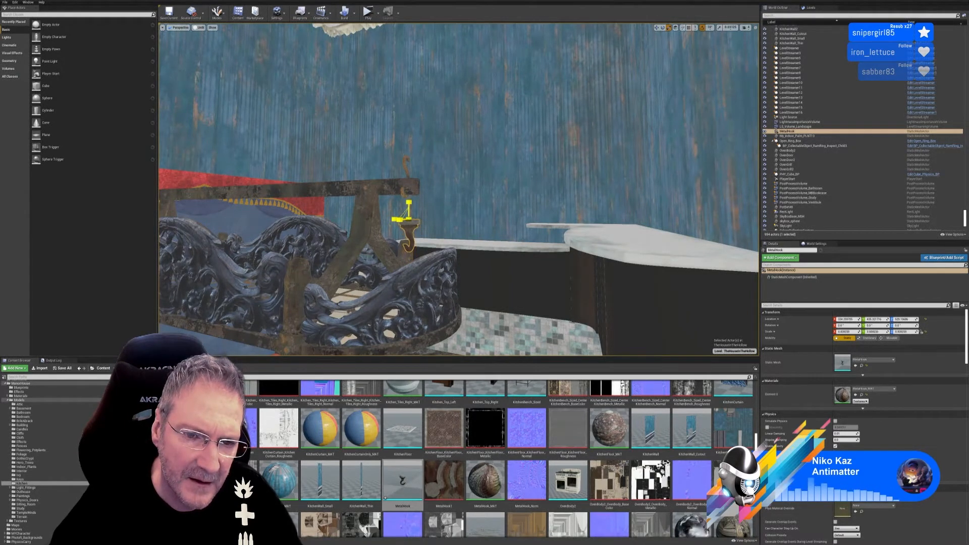
click(656, 28)
Duplicate the hook and move the copy to the opposite end of the pot rack, centred on the top beam.
right_drag(570, 167, 580, 217)
right_click(436, 203)
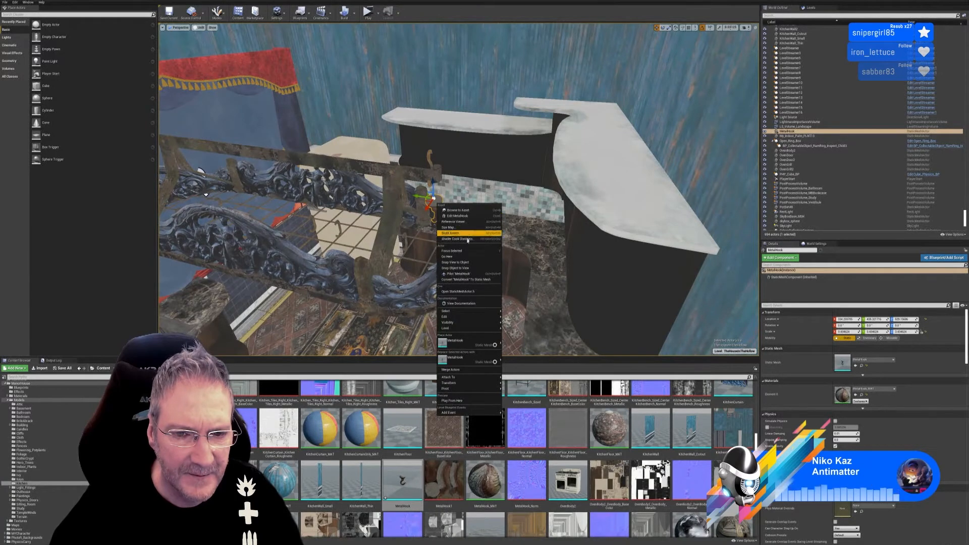
mouse_move(471, 316)
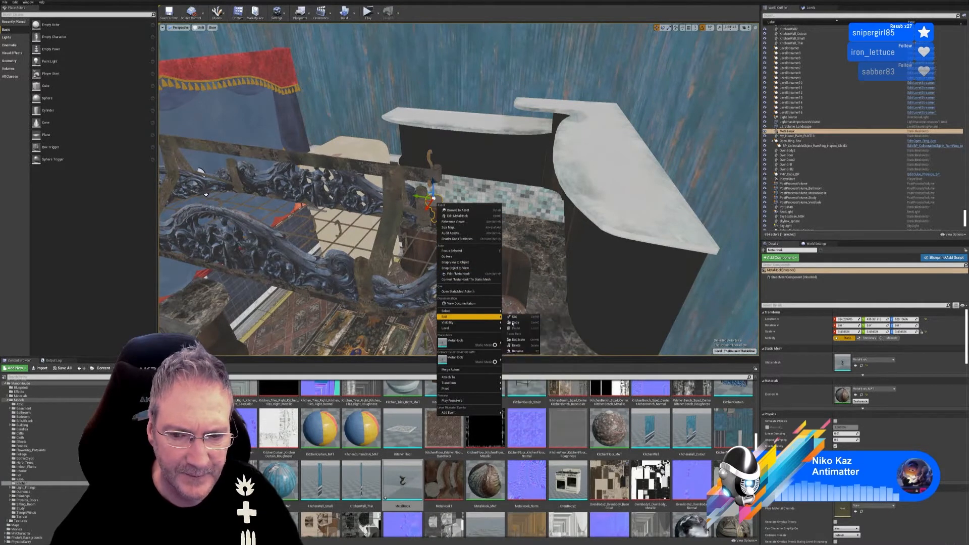
click(518, 340)
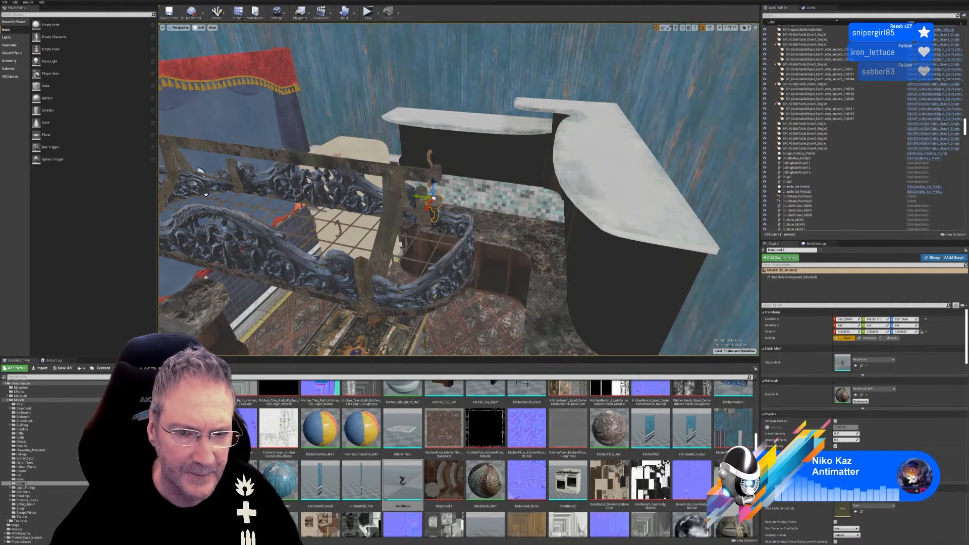
drag(417, 196, 175, 158)
mouse_move(176, 159)
right_down()
mouse_move(192, 153)
mouse_move(164, 155)
mouse_move(195, 151)
right_up()
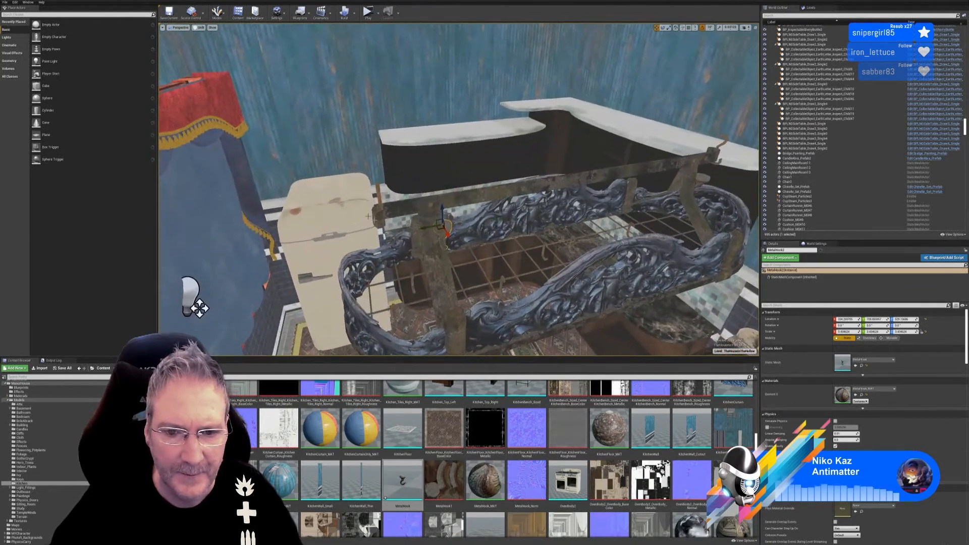
drag(426, 229, 371, 238)
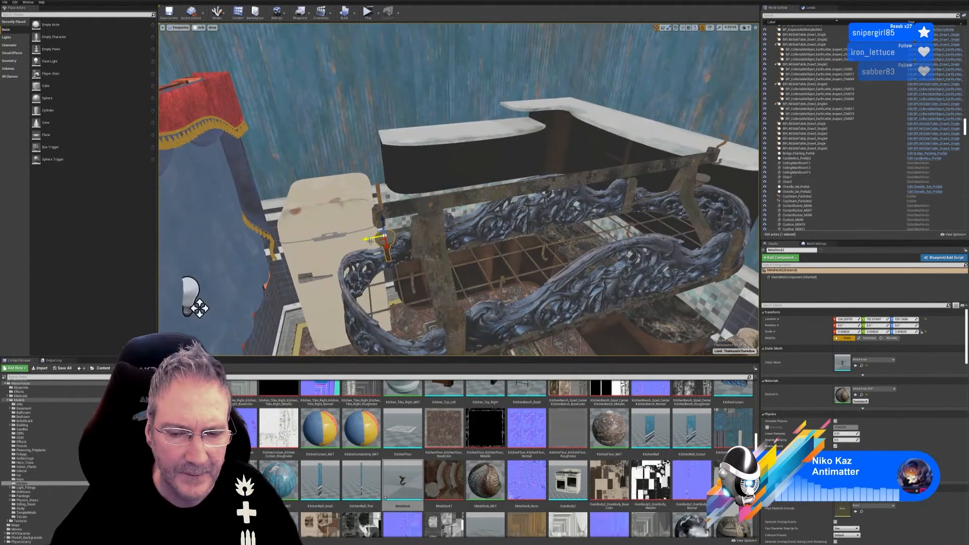
right_drag(371, 238, 429, 240)
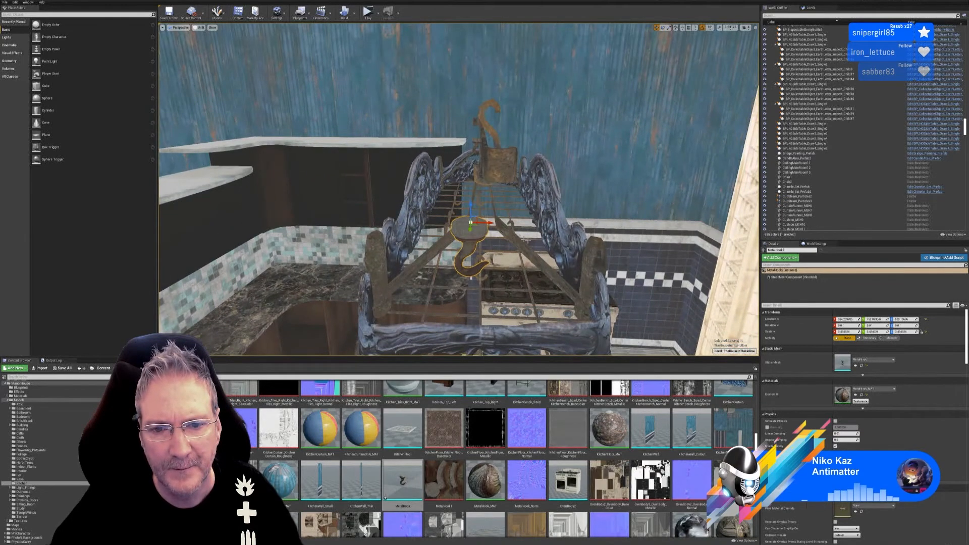
mouse_move(525, 240)
right_down()
mouse_move(497, 225)
mouse_move(530, 227)
mouse_move(515, 225)
mouse_move(507, 237)
mouse_move(528, 242)
right_up()
drag(462, 231, 486, 231)
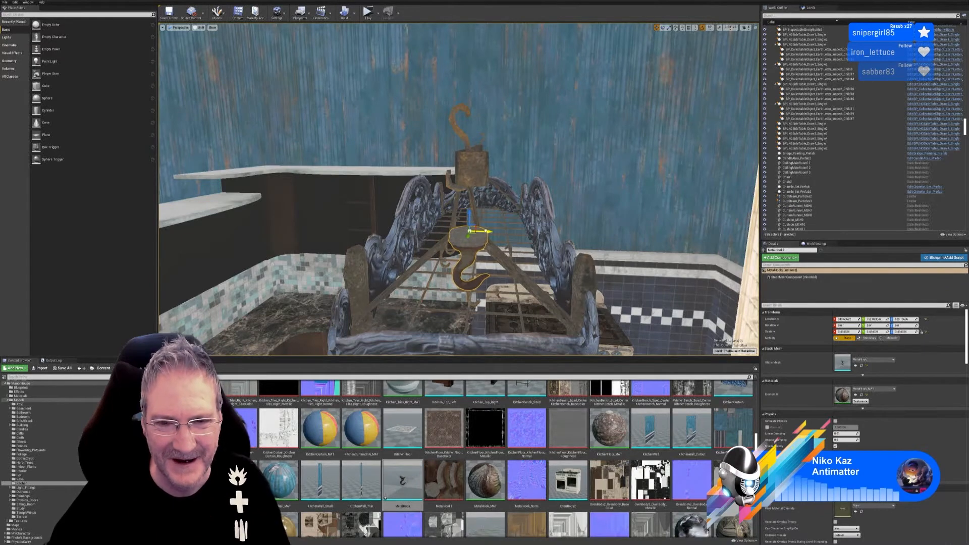
Select both hooks, raise them to the ceiling on either side of the lamp, and clear the selection.
right_drag(498, 242, 333, 243)
right_drag(275, 237, 250, 240)
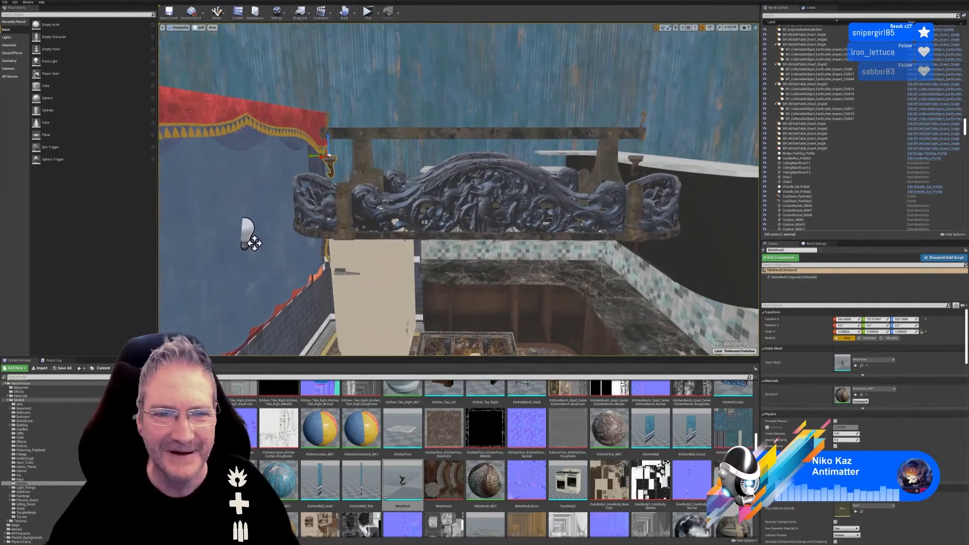
ctrl+click(625, 165)
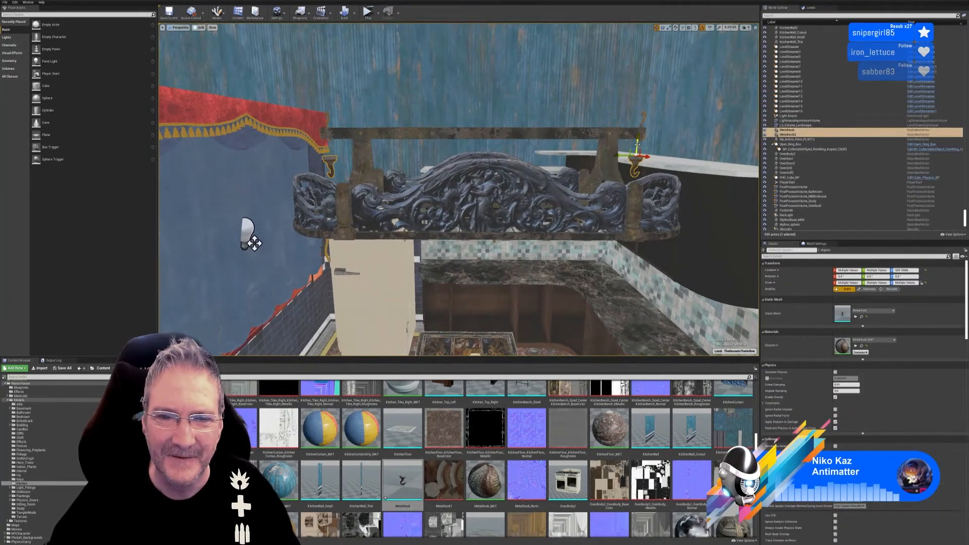
drag(637, 144, 638, 41)
right_drag(641, 173, 641, 111)
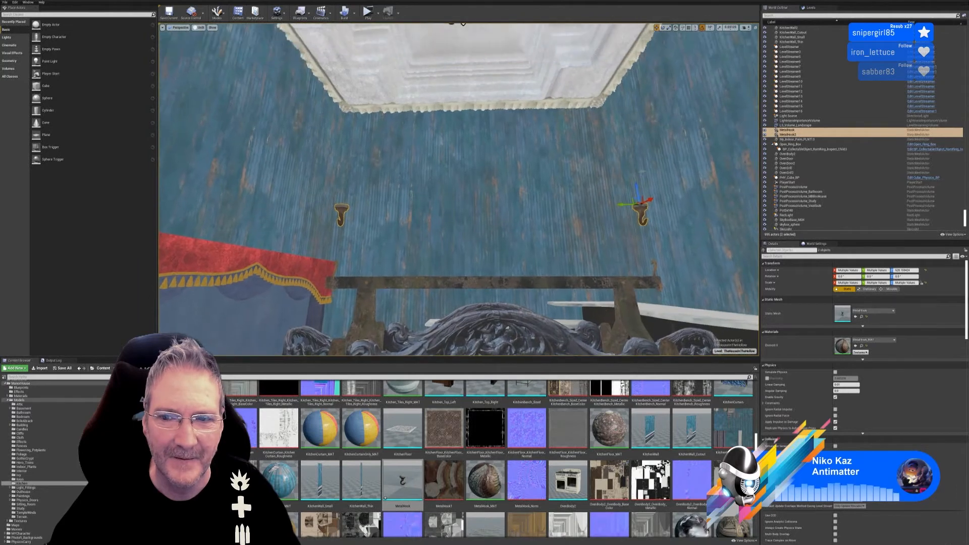
drag(638, 190, 613, 58)
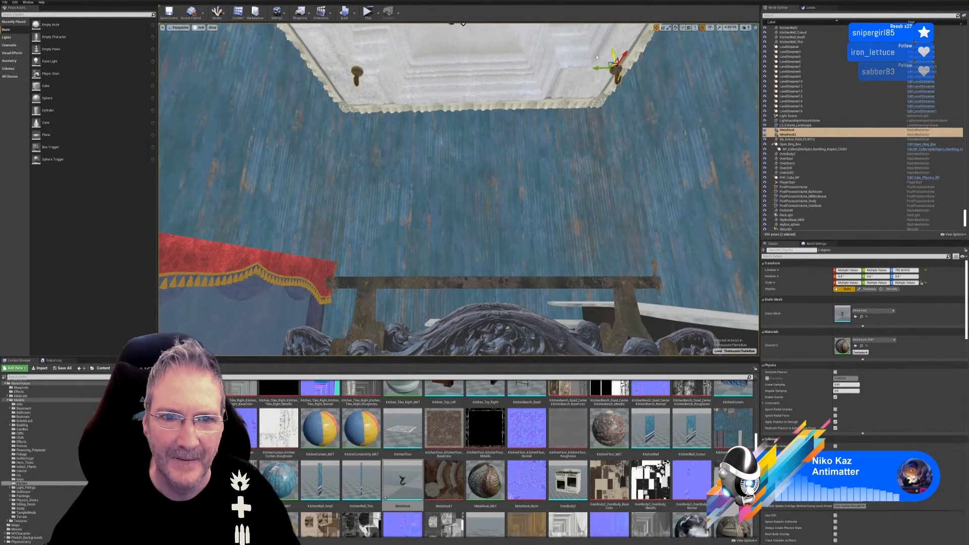
right_drag(620, 111, 622, 45)
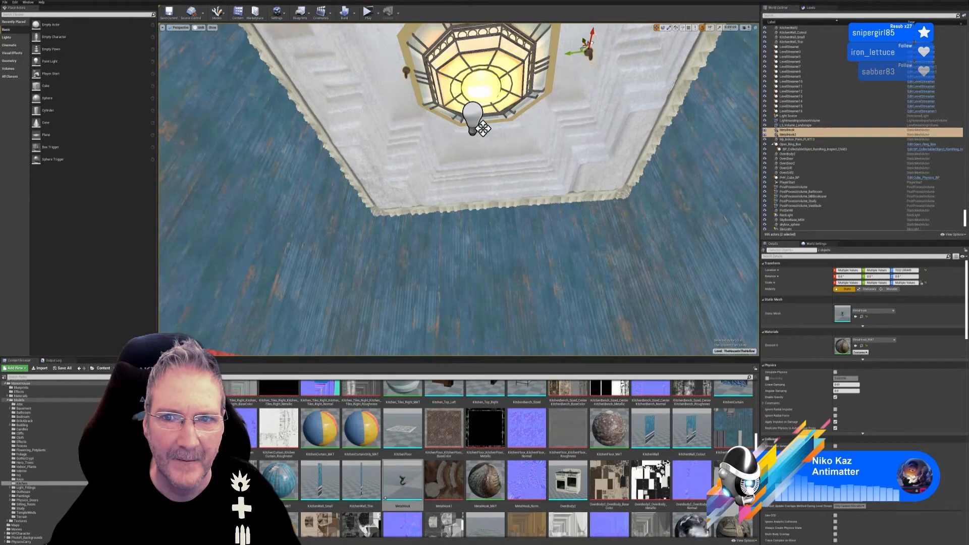
right_drag(470, 176, 467, 105)
right_drag(631, 147, 647, 347)
right_drag(282, 101, 283, 272)
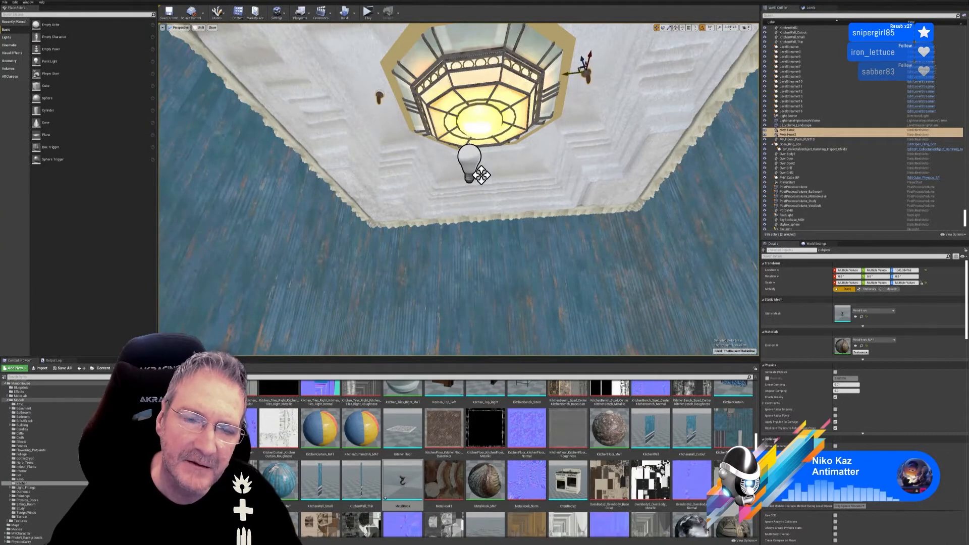
right_drag(283, 273, 305, 298)
key(Escape)
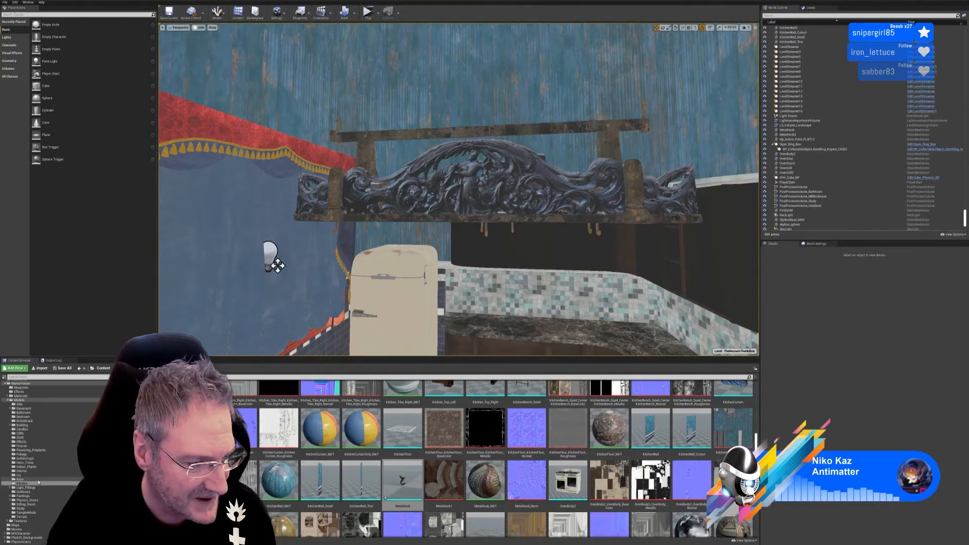
Look through the Basement, Hallway and Kitchen model folders for reusable assets and check the hooks at the ceiling.
click(20, 408)
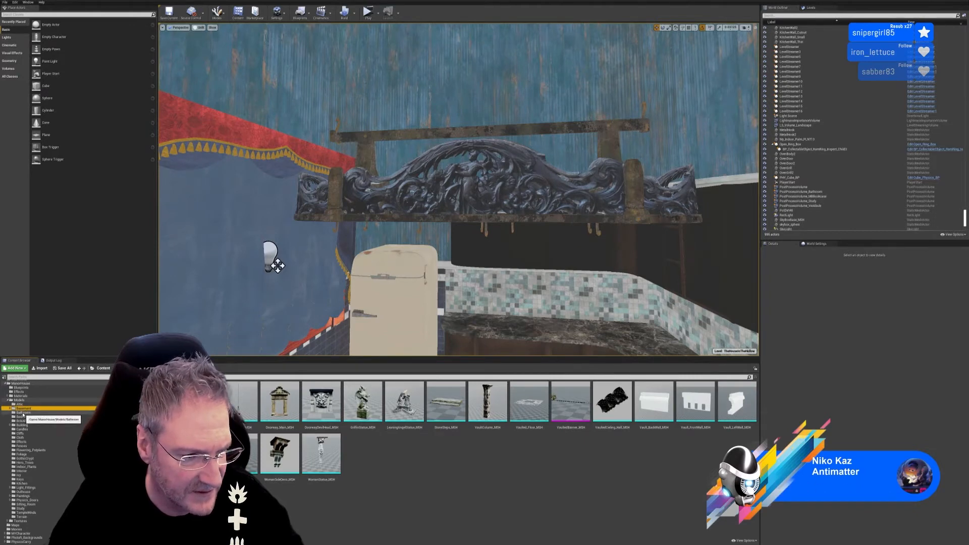
click(10, 409)
click(24, 412)
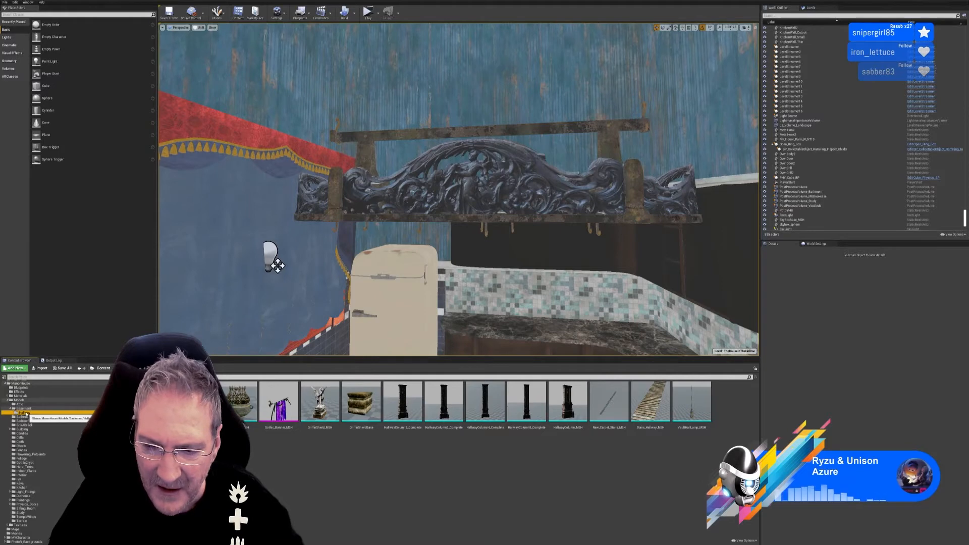
click(23, 487)
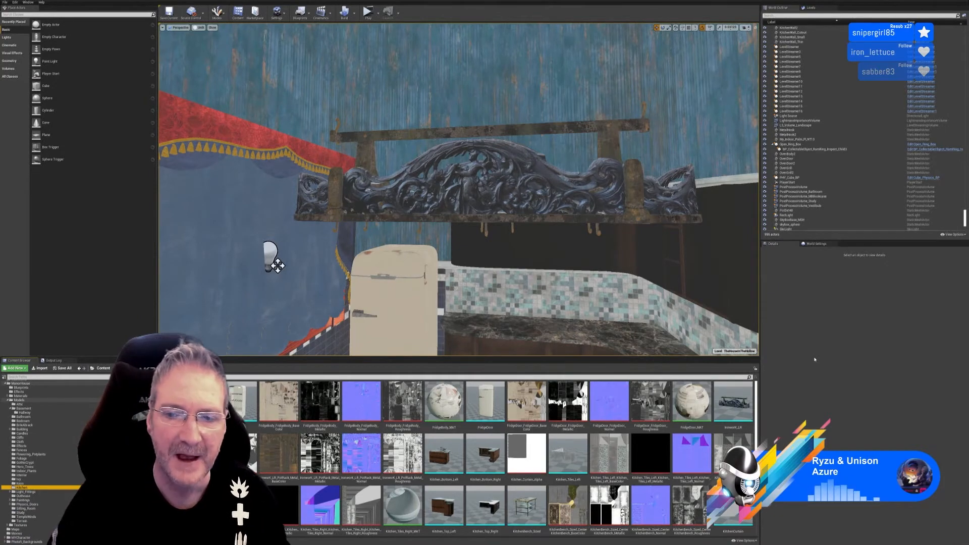
right_drag(581, 227, 656, 132)
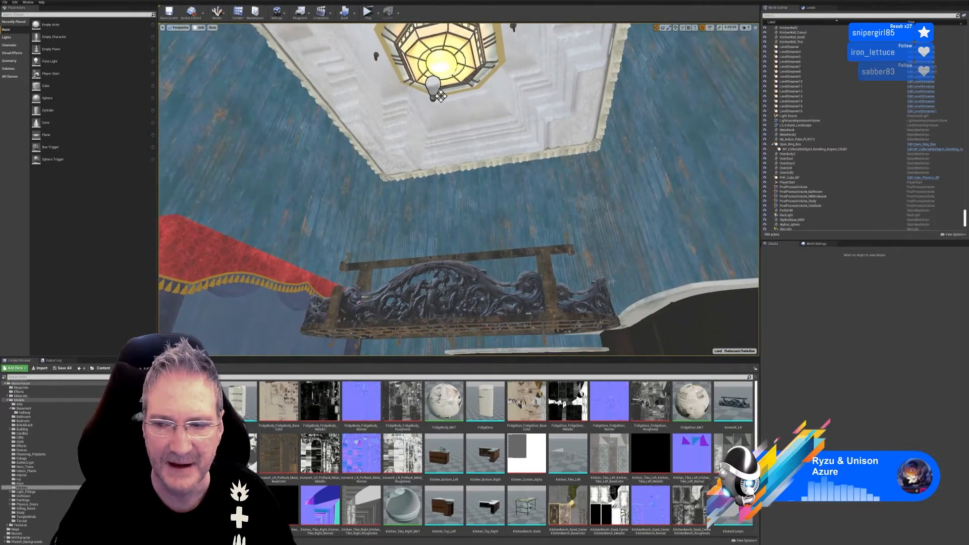
Switch to 3ds Max, end the fridge body's isolation, clear the selection and save the fridge scene.
click(942, 1)
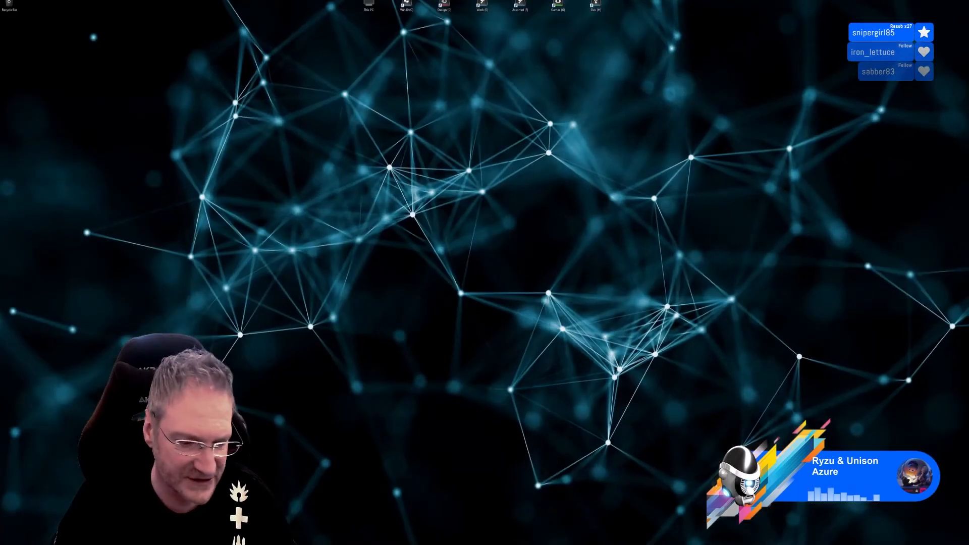
click(543, 543)
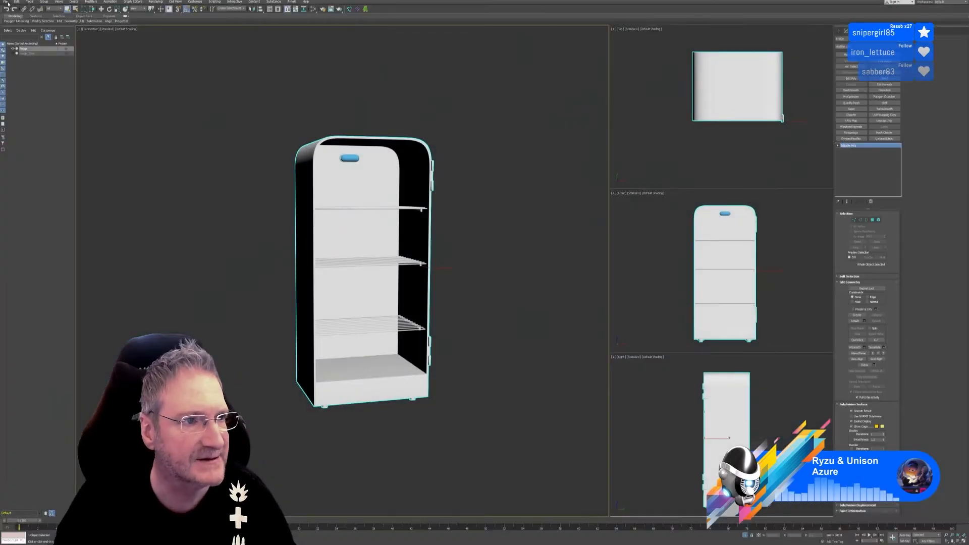
click(745, 535)
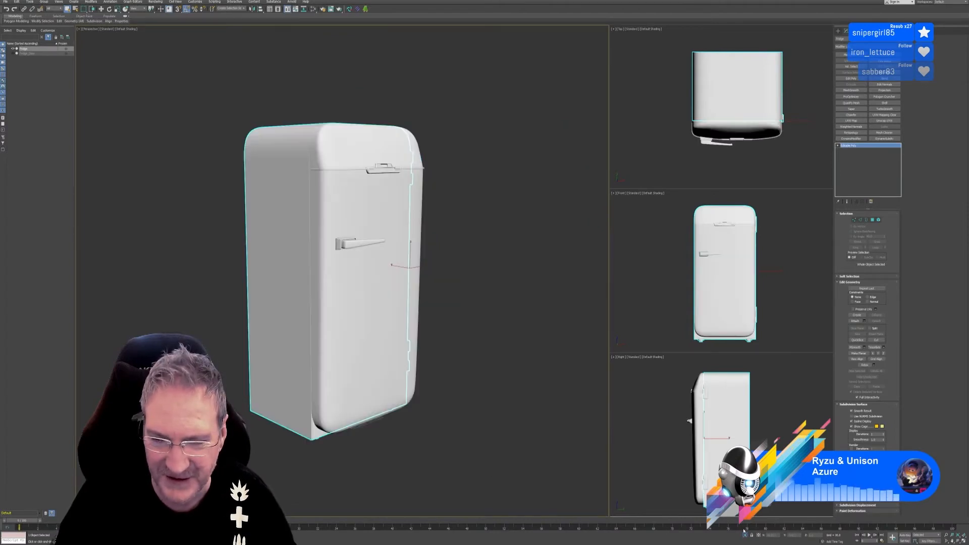
click(80, 41)
click(5, 1)
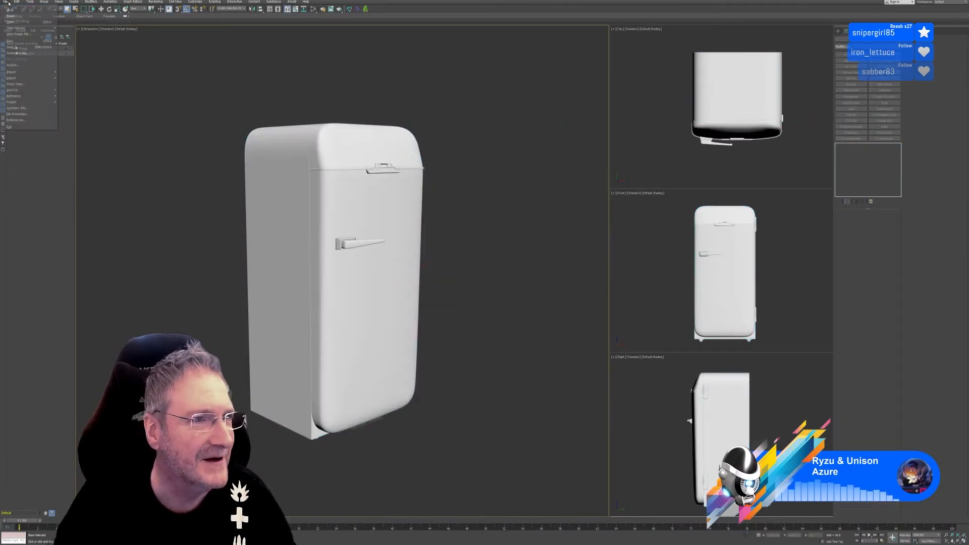
click(18, 41)
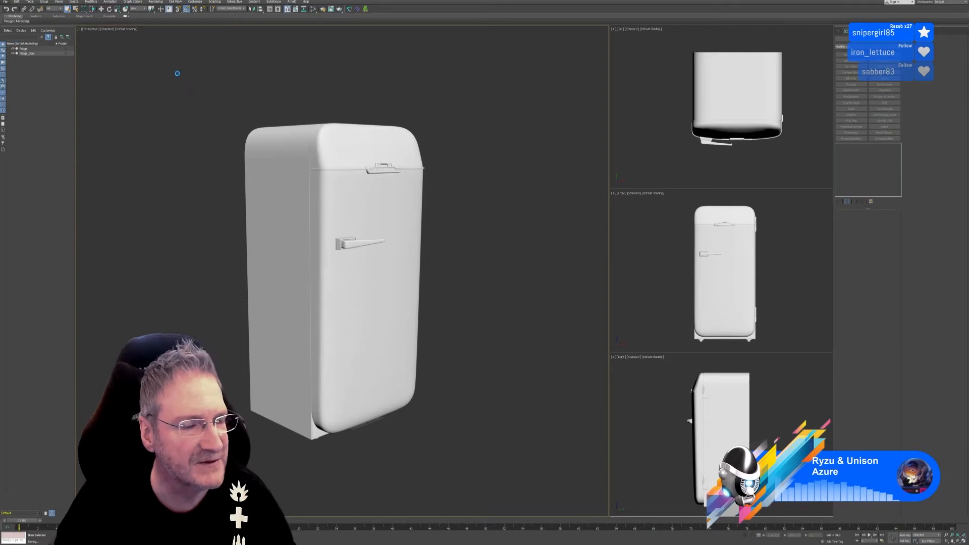
Browse the model folders for a scene to open and look through the Basement folder for reusable hanging parts.
click(5, 2)
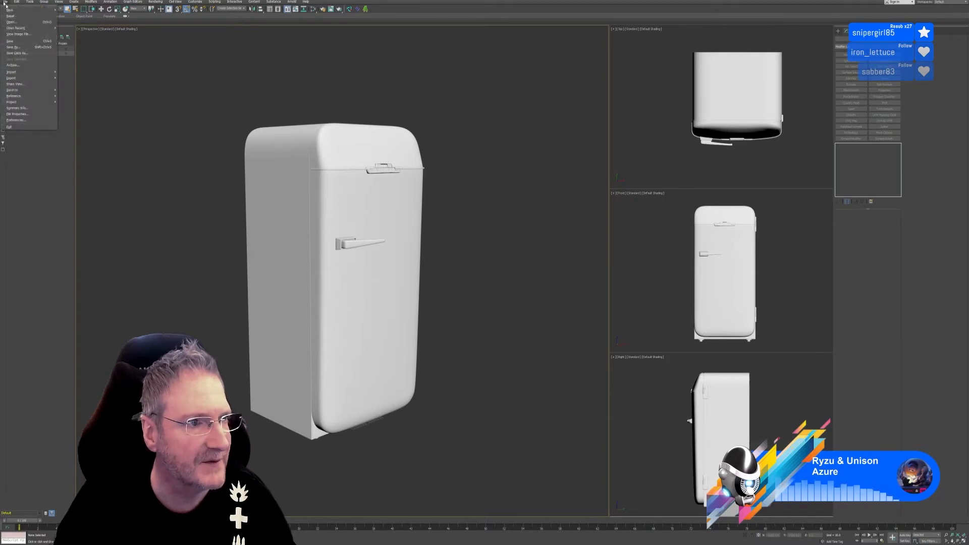
click(15, 23)
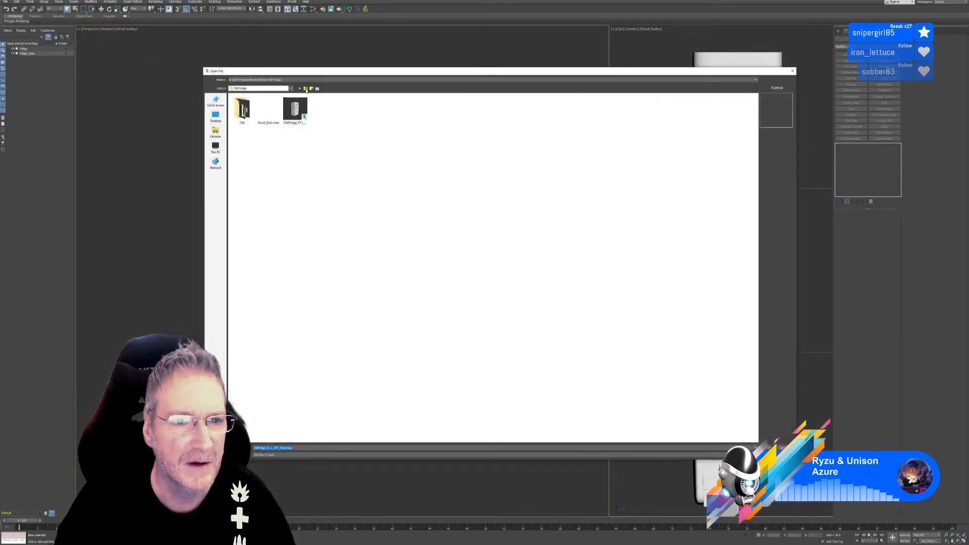
click(305, 89)
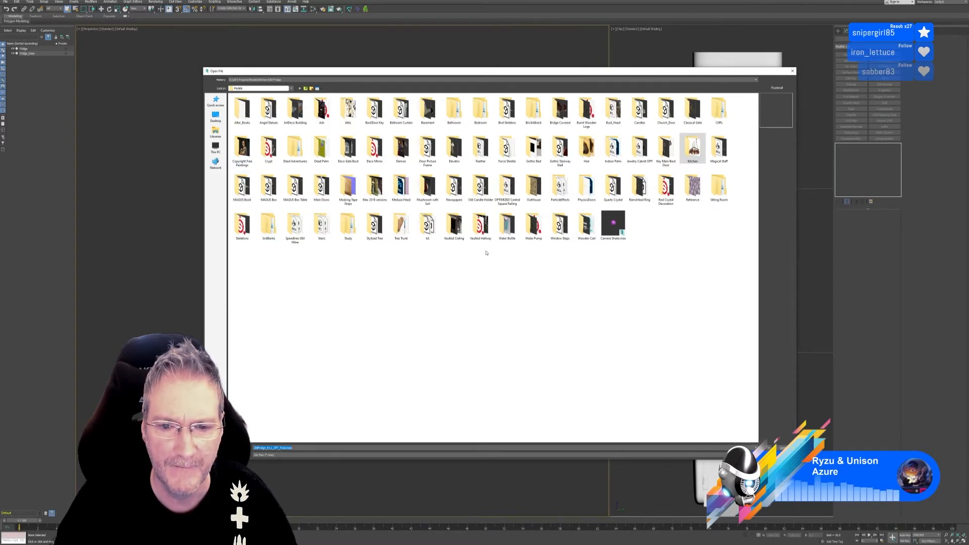
click(681, 252)
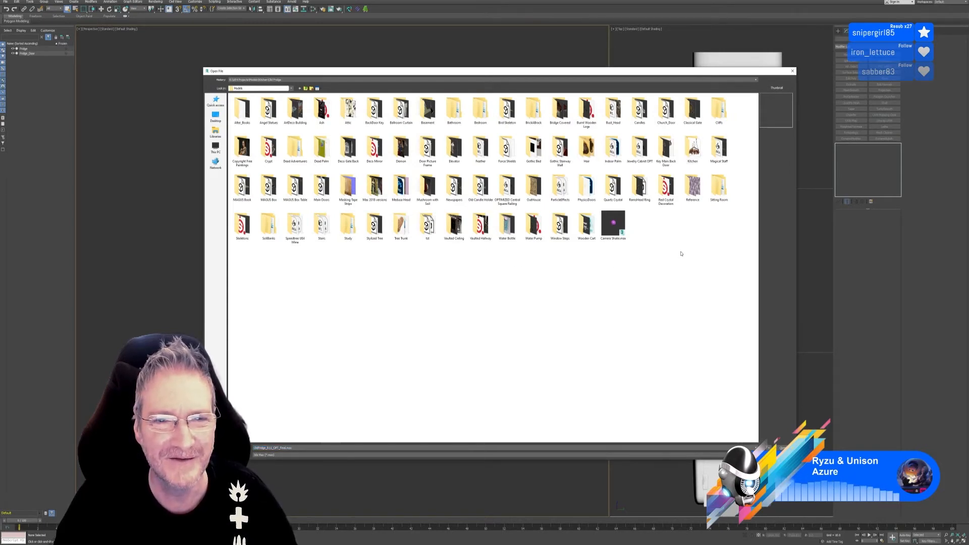
click(428, 108)
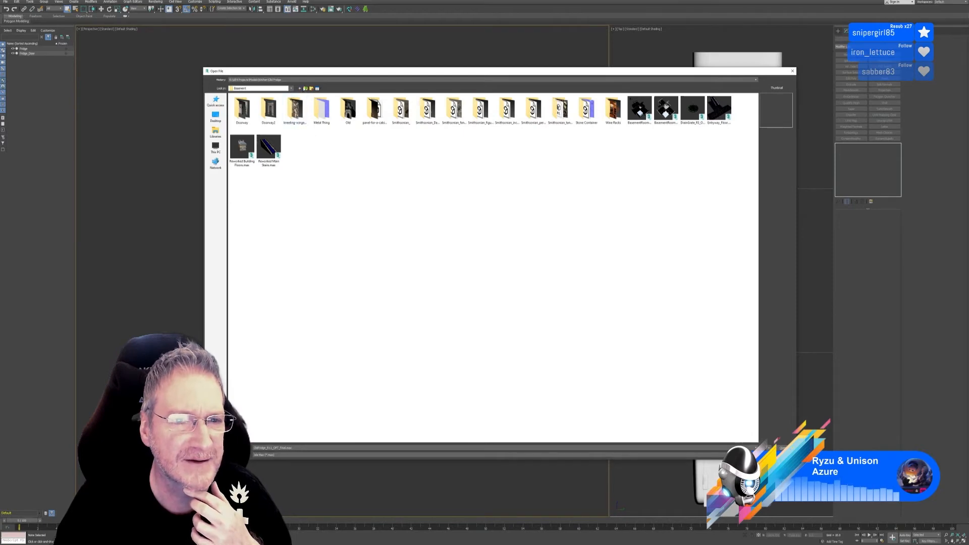
click(305, 89)
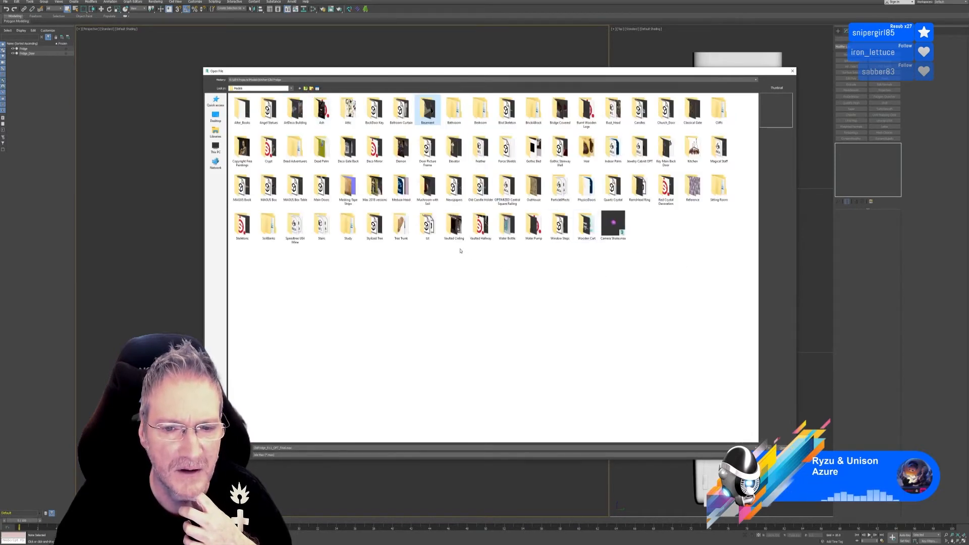
Open Chain.max from the Ceiling Sconce folder inside Vaulted Ceiling and inspect its chain links.
click(453, 226)
double_click(454, 226)
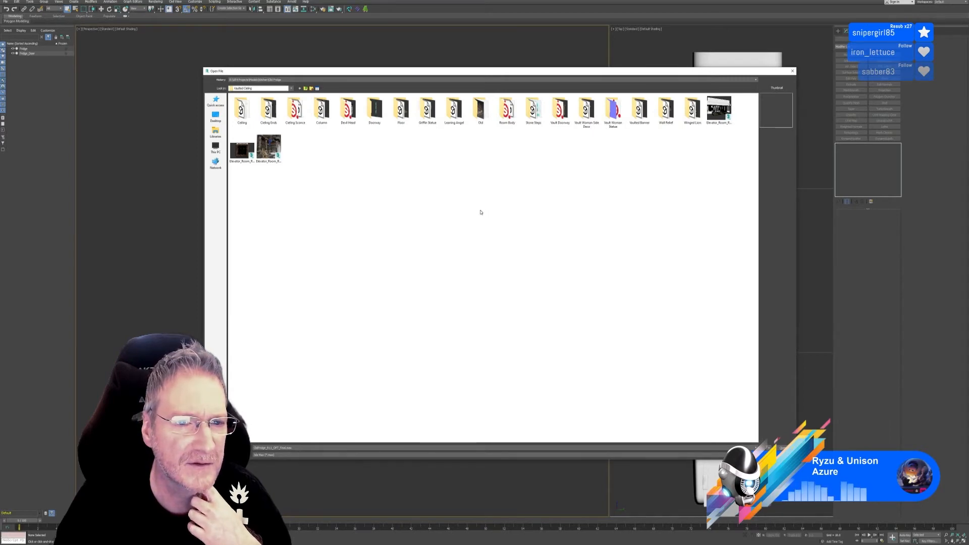
double_click(296, 109)
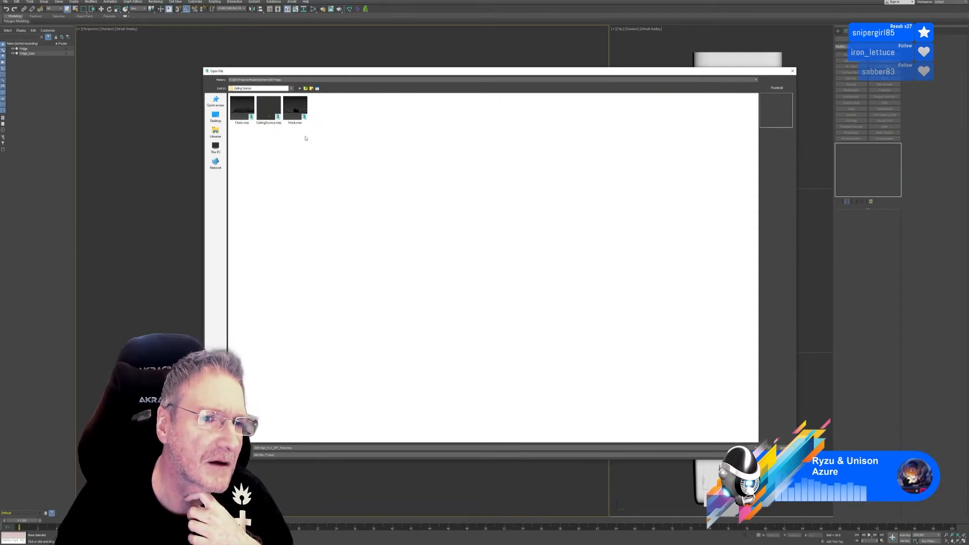
click(268, 121)
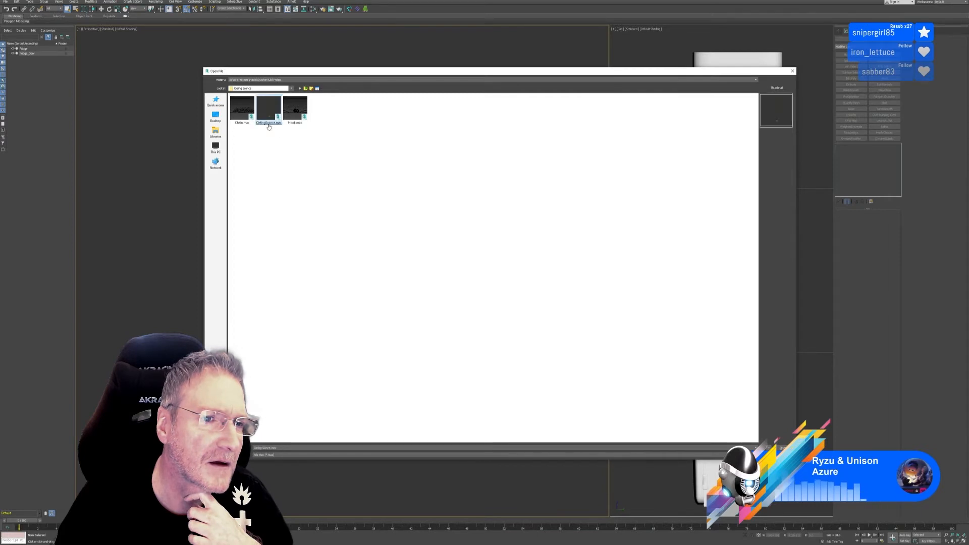
click(241, 117)
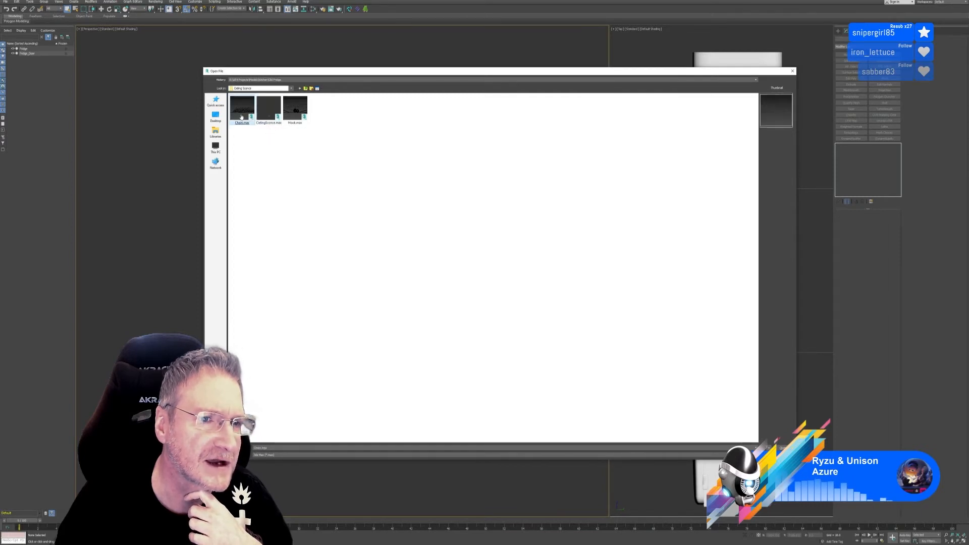
double_click(242, 117)
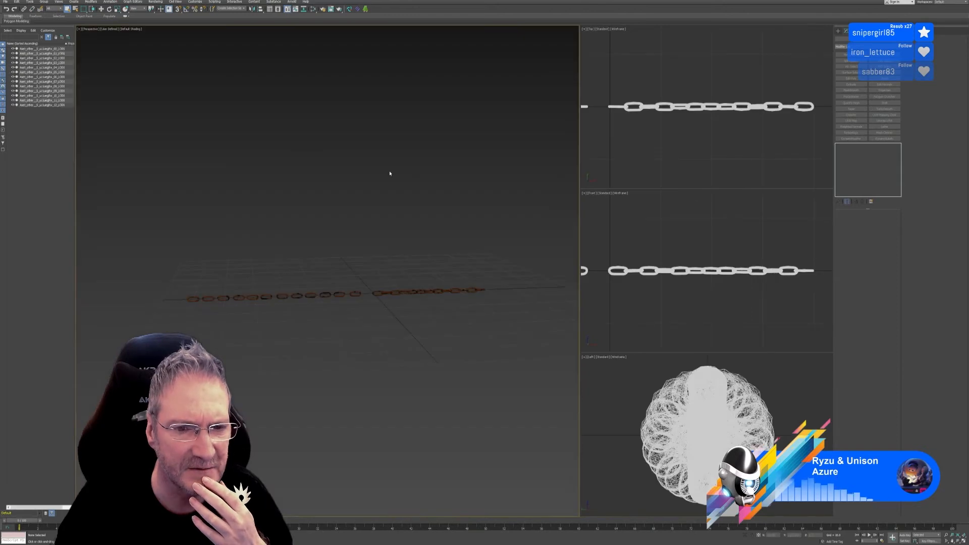
scroll(369, 302, up, 5)
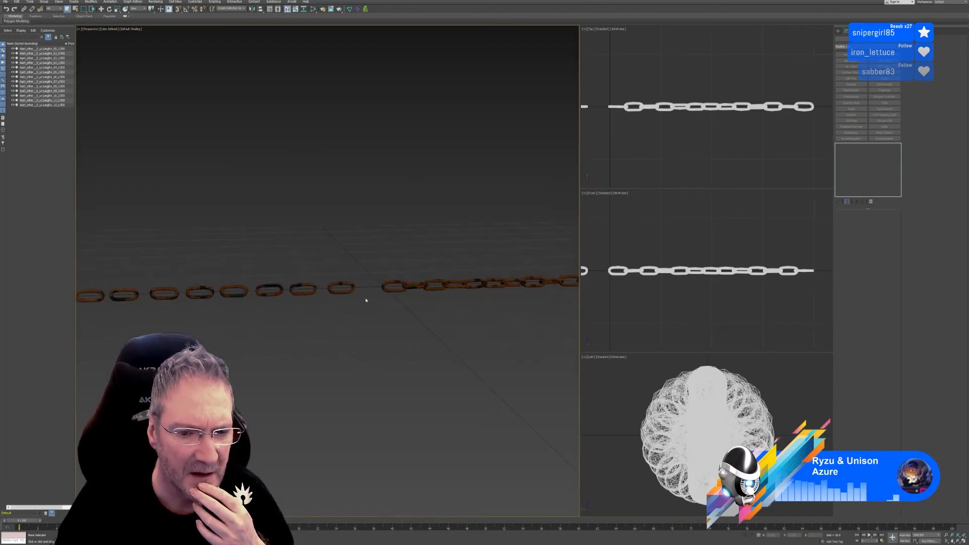
middle_drag(410, 290, 294, 288)
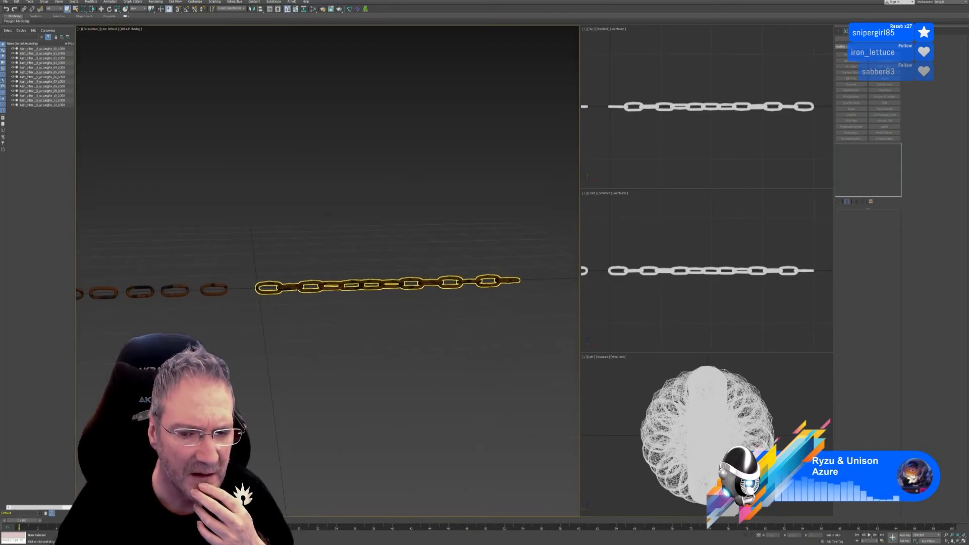
scroll(298, 288, down, 3)
scroll(321, 292, down, 8)
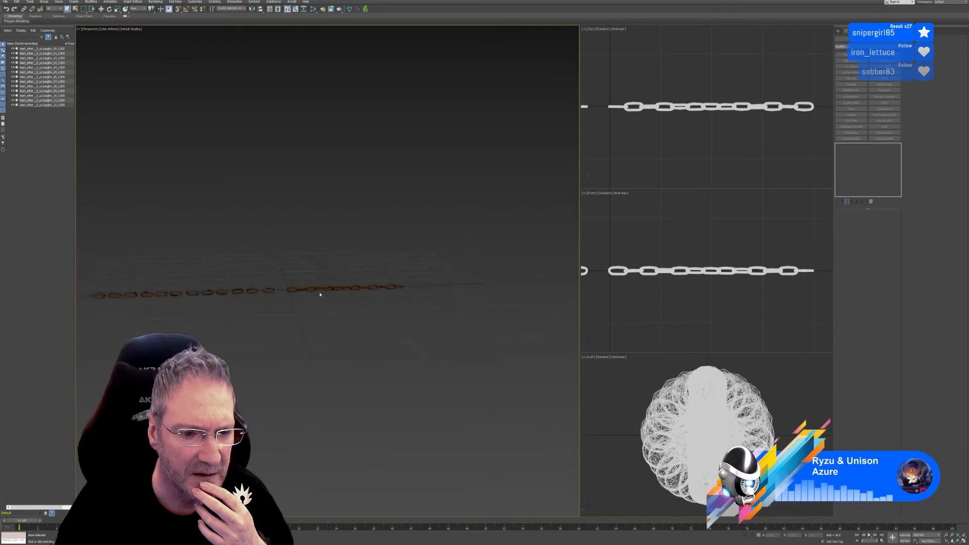
middle_drag(309, 302, 325, 301)
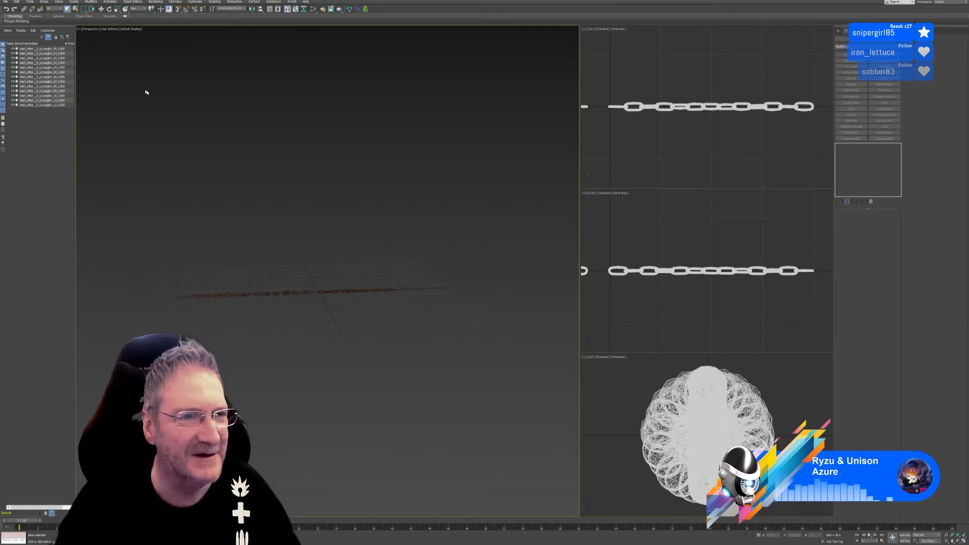
Open the CeilingSconce.max scene from the Ceiling Sconce folder and frame the whole hanging sconce.
click(3, 2)
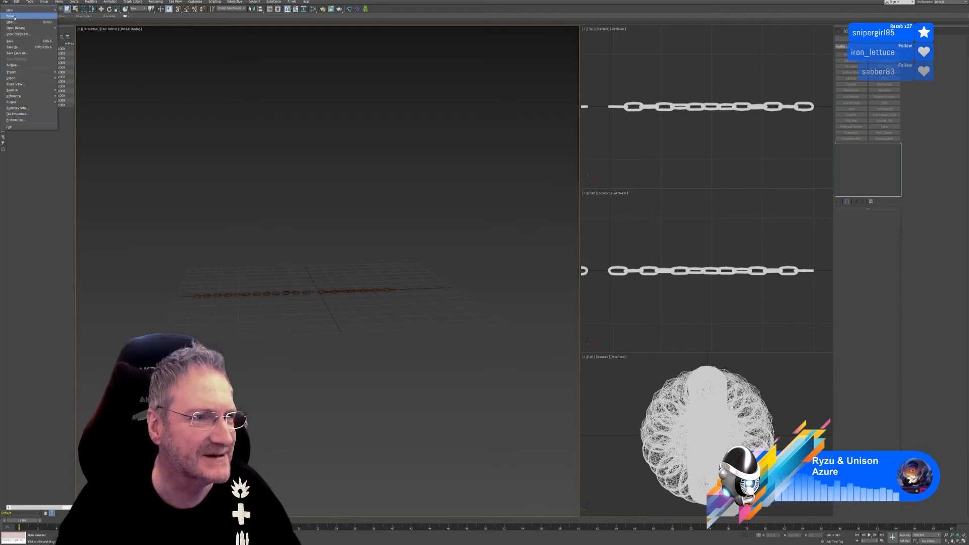
click(15, 22)
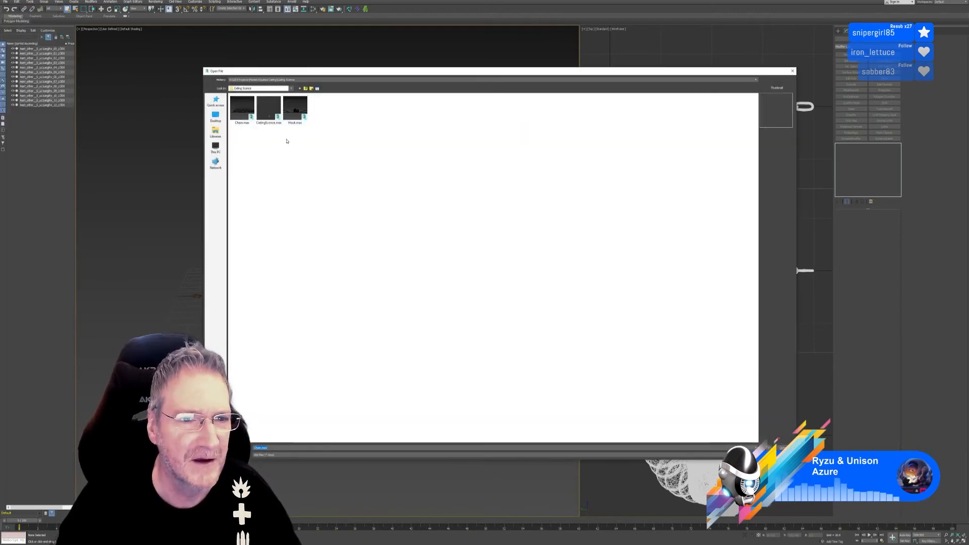
double_click(269, 126)
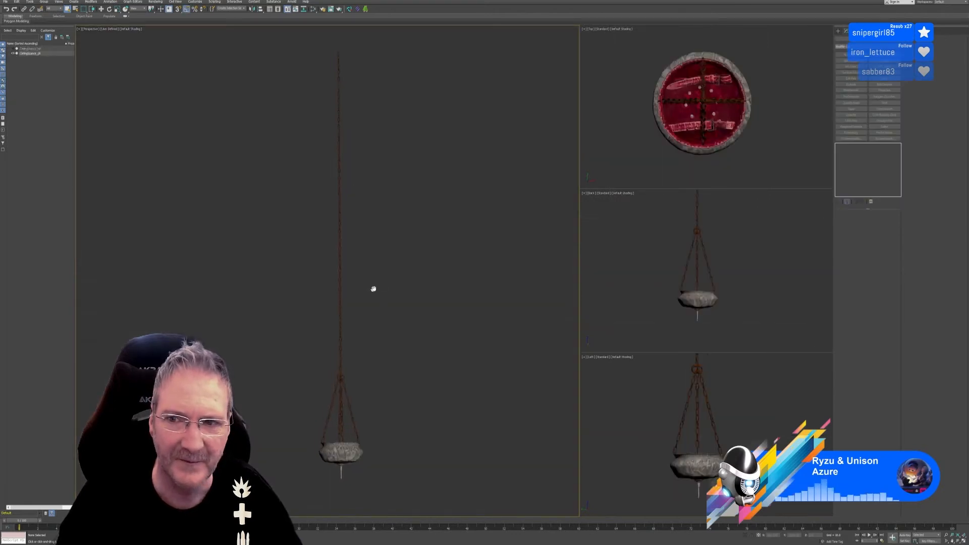
scroll(655, 159, down, 4)
scroll(653, 158, down, 2)
middle_drag(434, 165, 431, 172)
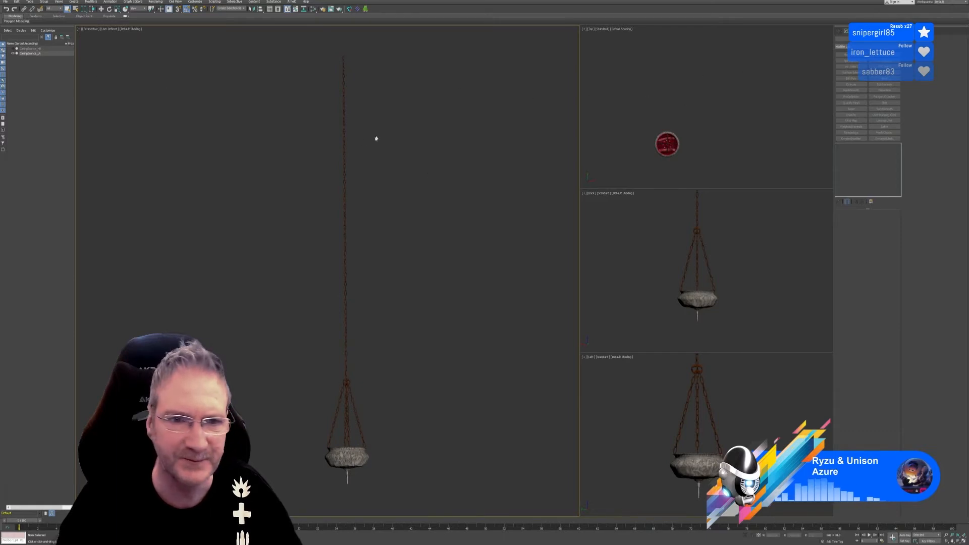
Collapse the hanging sconce's entire modifier stack to its Editable Poly base.
click(346, 137)
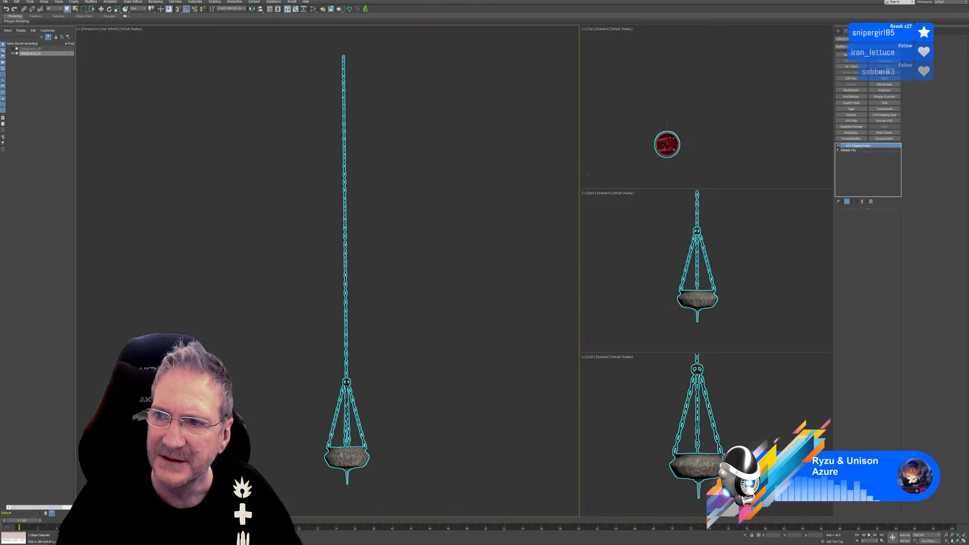
right_click(862, 150)
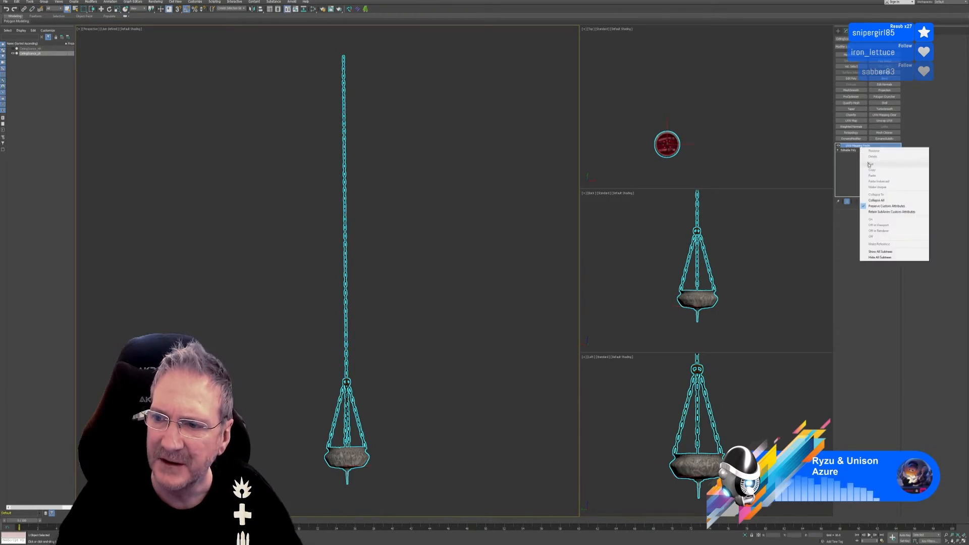
click(875, 201)
click(510, 287)
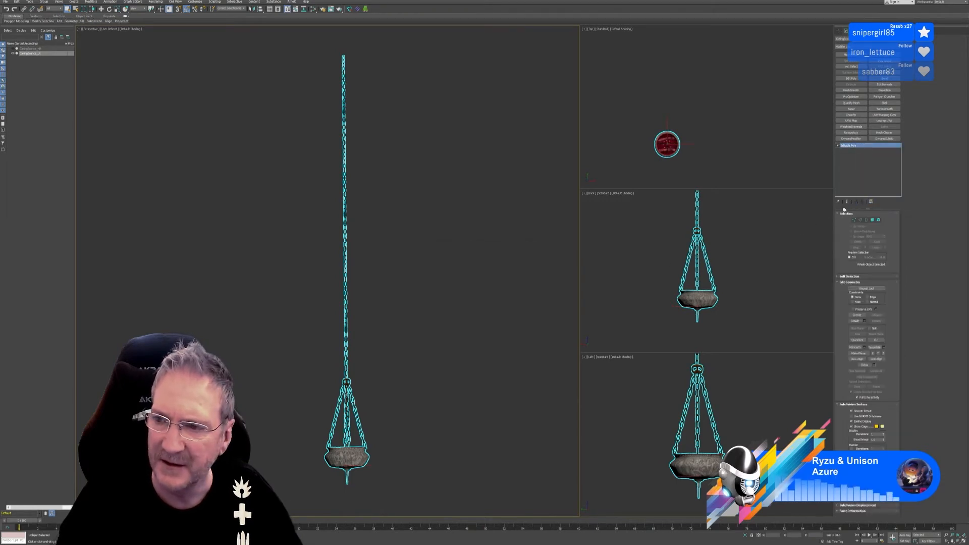
Detach all links of the long vertical chain above the sconce as a separate object and leave element editing.
click(876, 221)
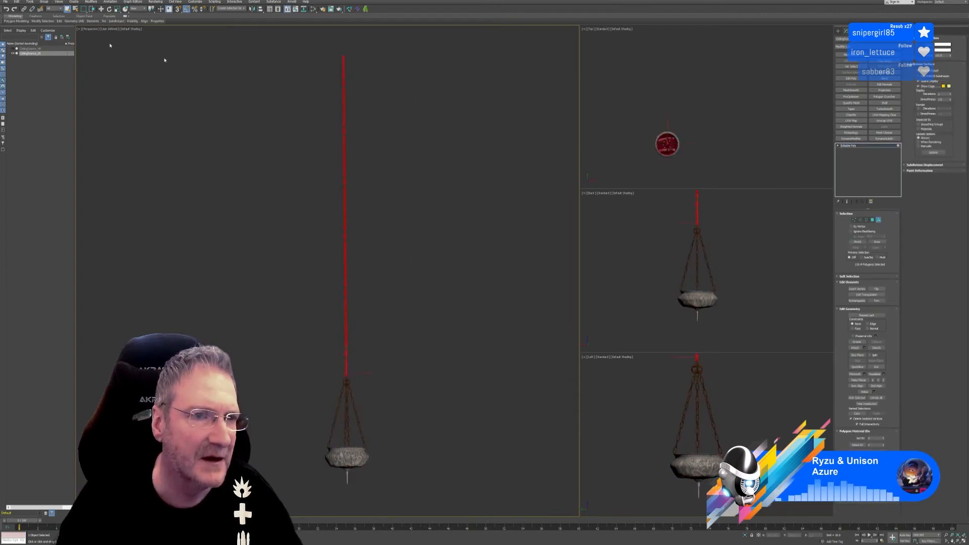
click(878, 347)
click(502, 275)
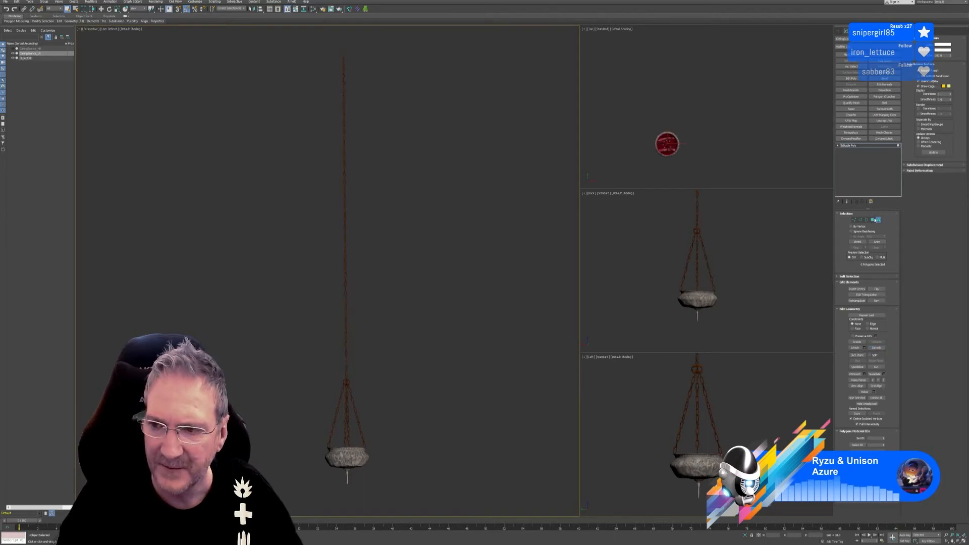
click(877, 220)
Save only the detached vertical chain as a new scene named Chain in the pot rack folder.
click(389, 173)
click(345, 166)
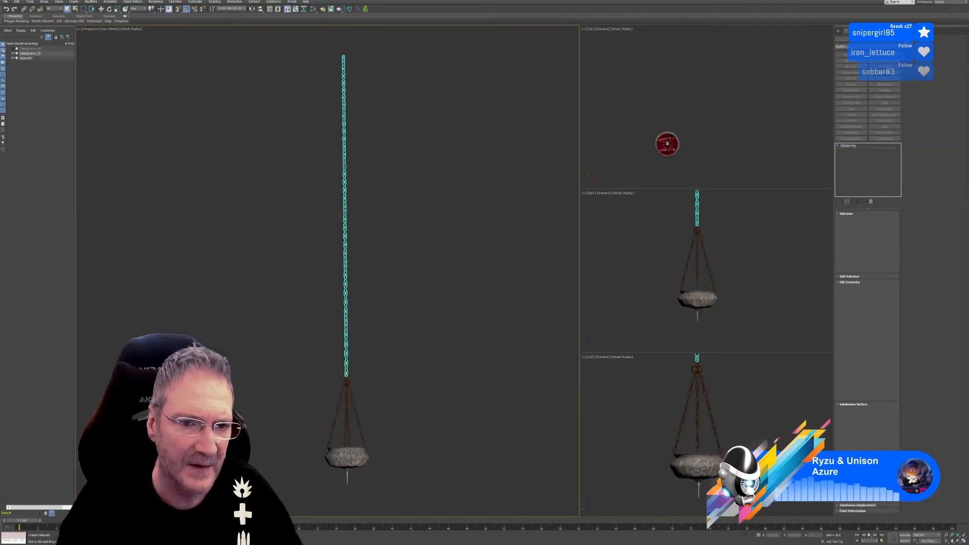
click(5, 1)
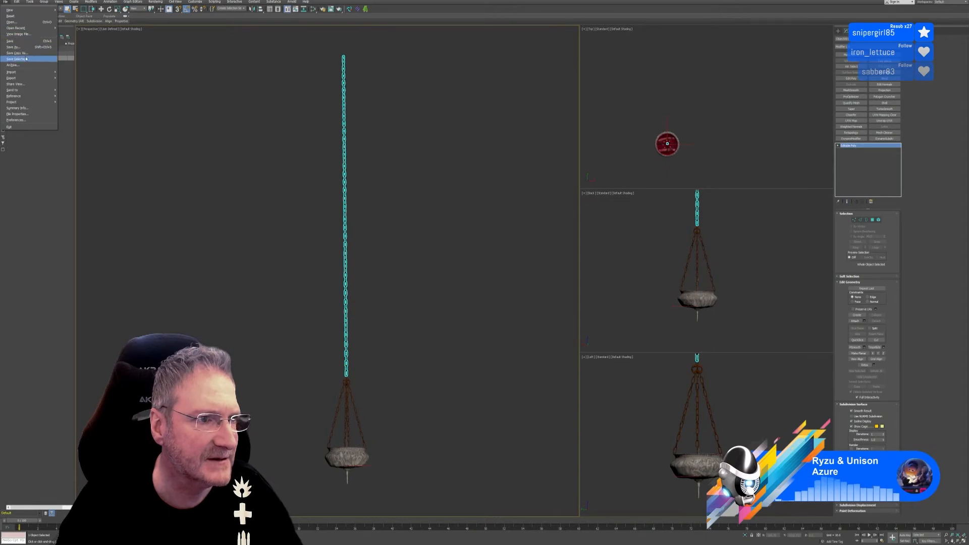
click(26, 59)
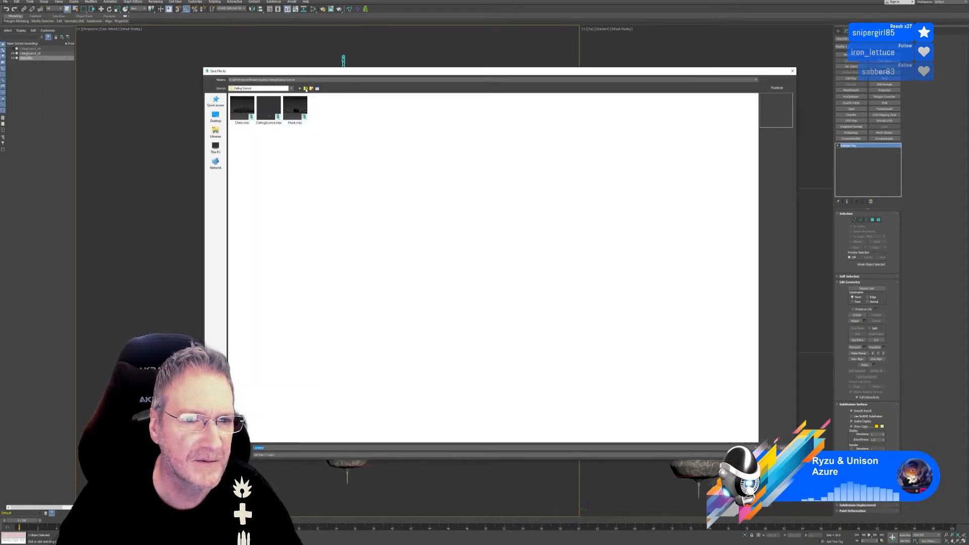
click(304, 81)
click(302, 91)
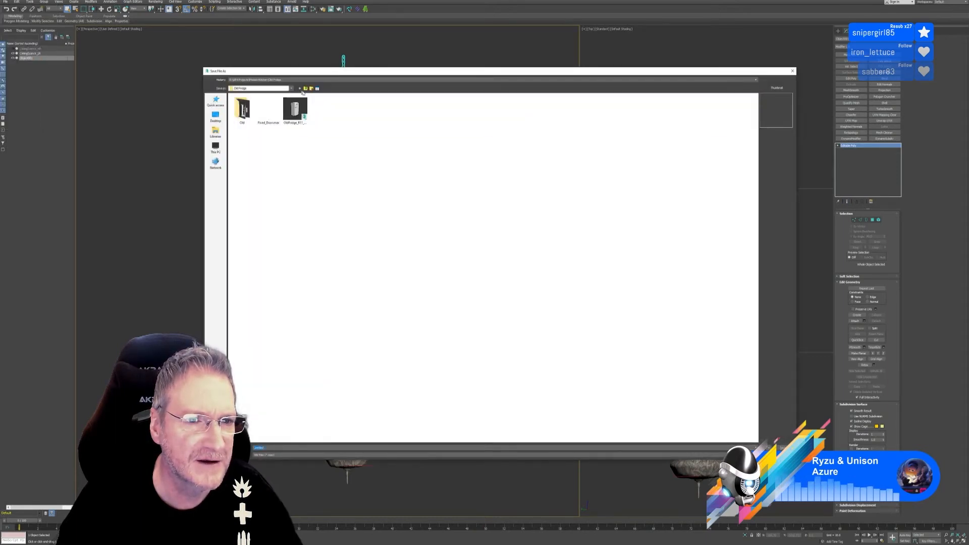
click(306, 89)
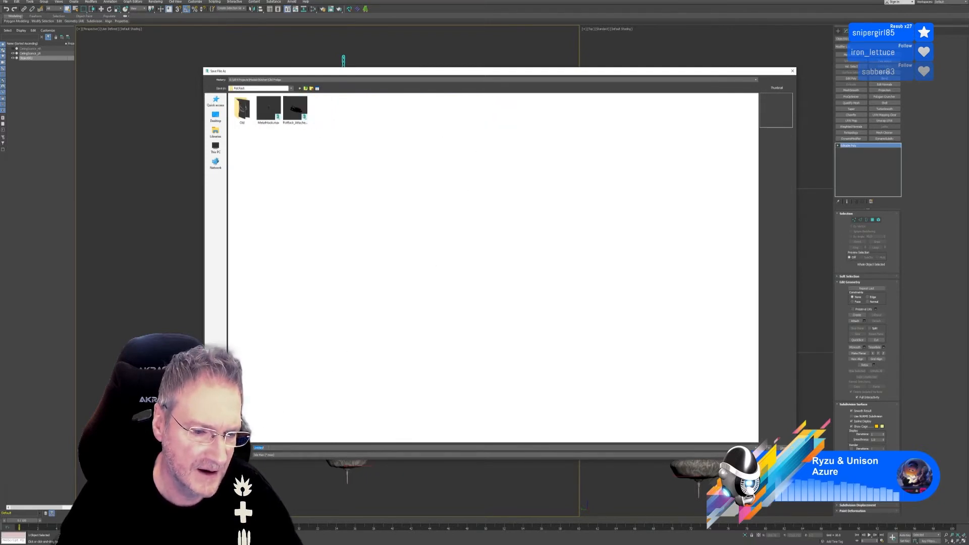
text(Chairs)
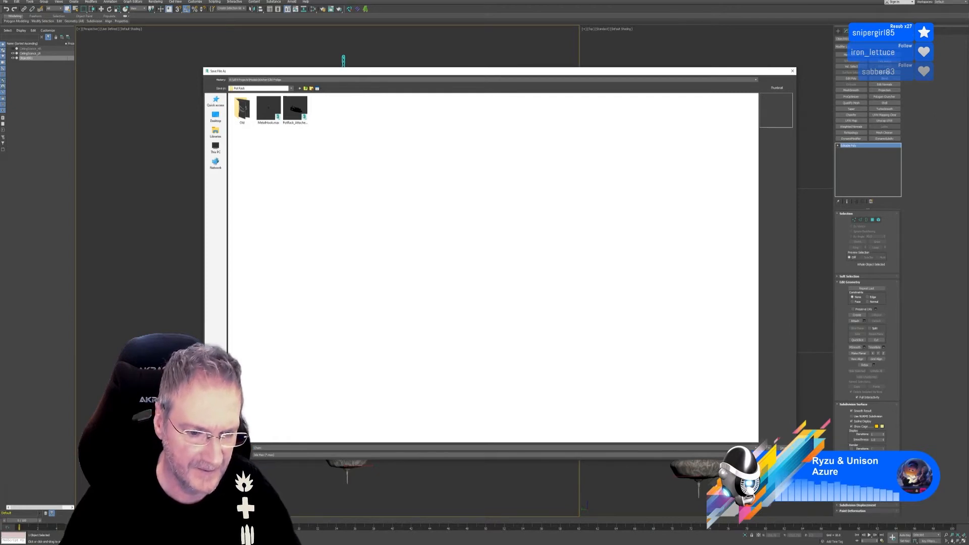
key(Return)
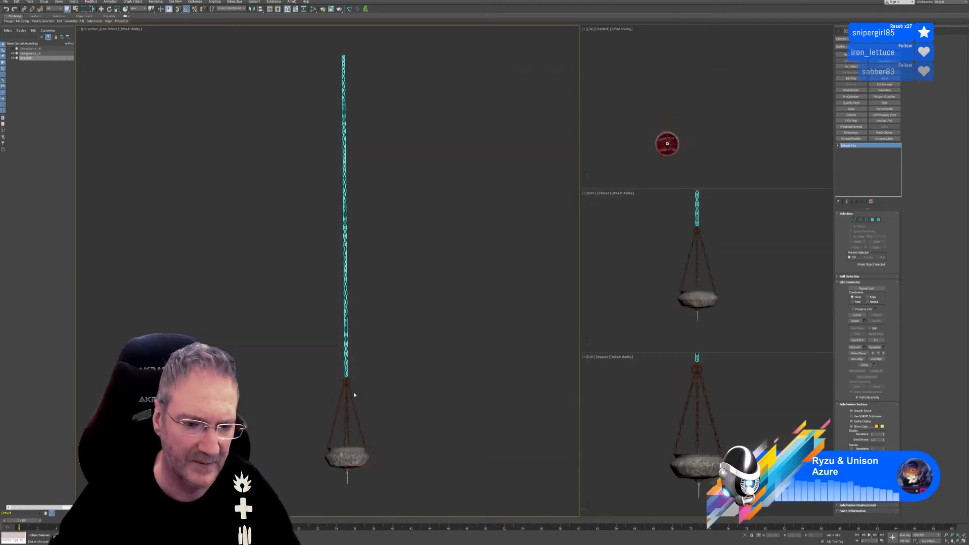
Open the Chain scene from the pot rack folder without saving the changes to the sconce scene.
click(6, 2)
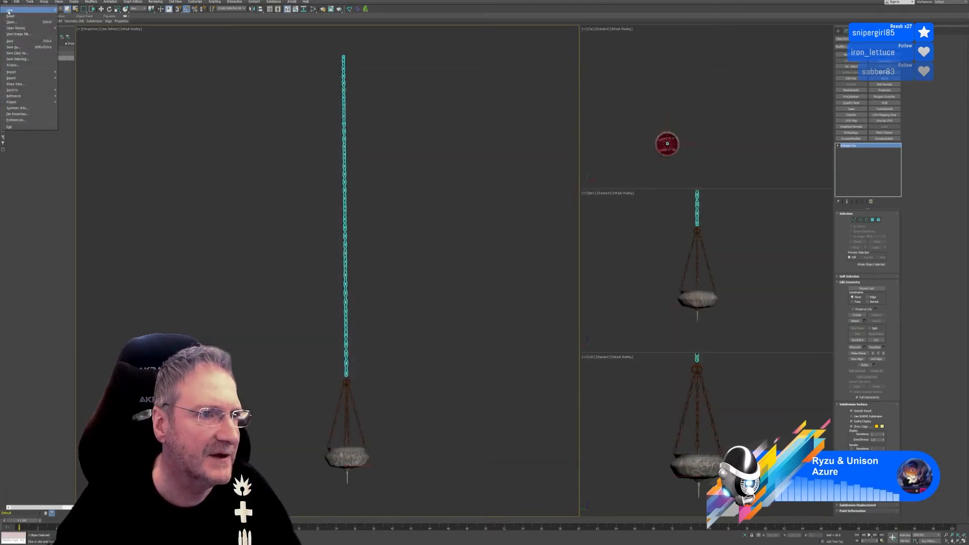
click(20, 21)
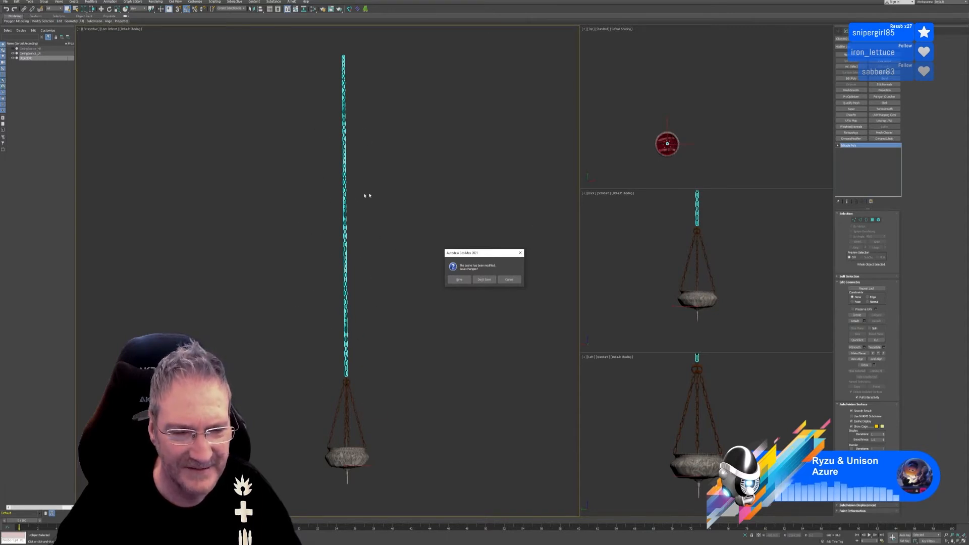
click(484, 280)
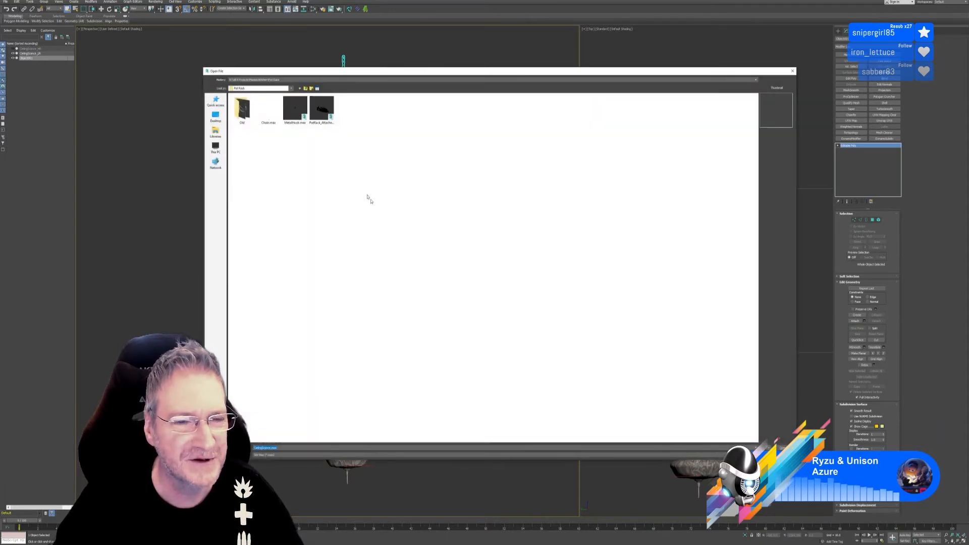
double_click(268, 108)
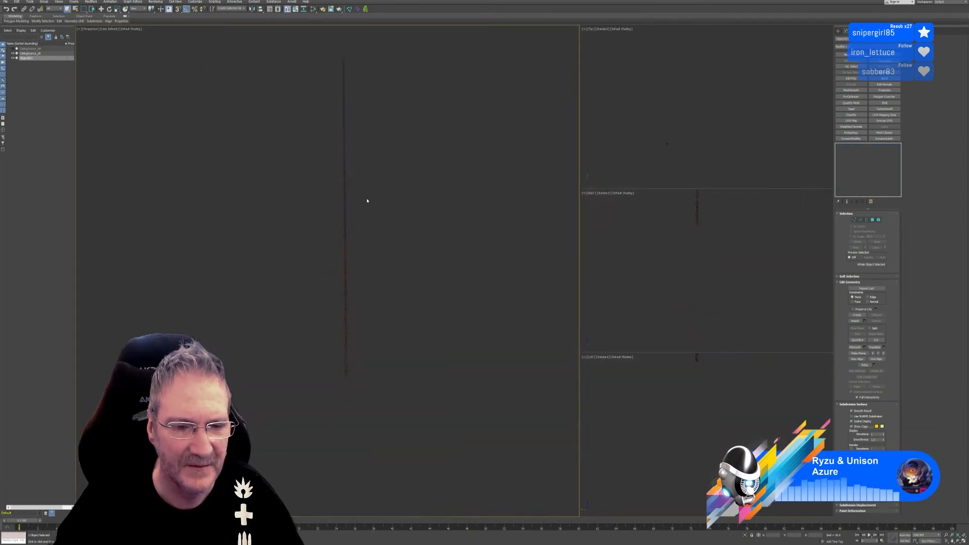
Turn on pivot-only editing for the chain and raise its pivot from below the chain to the top link.
click(349, 217)
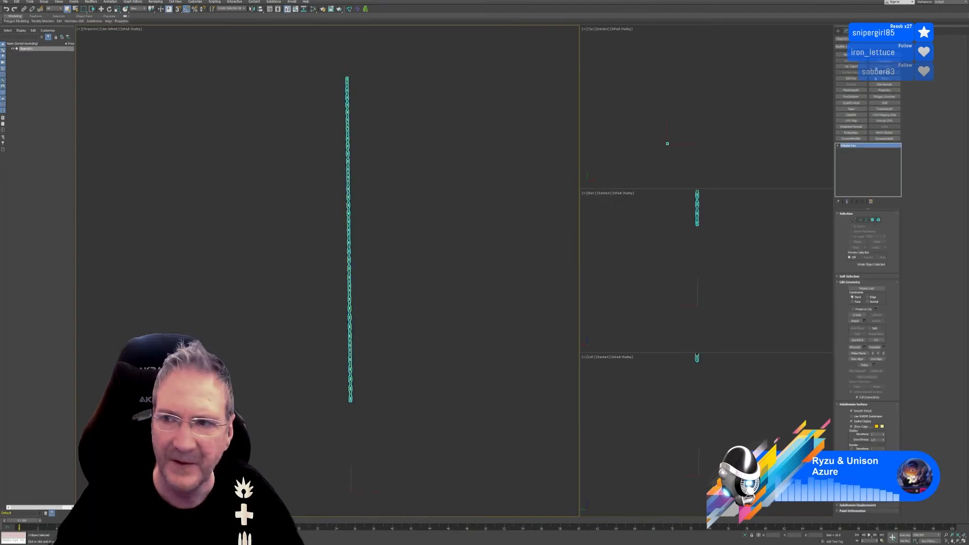
click(854, 31)
click(866, 66)
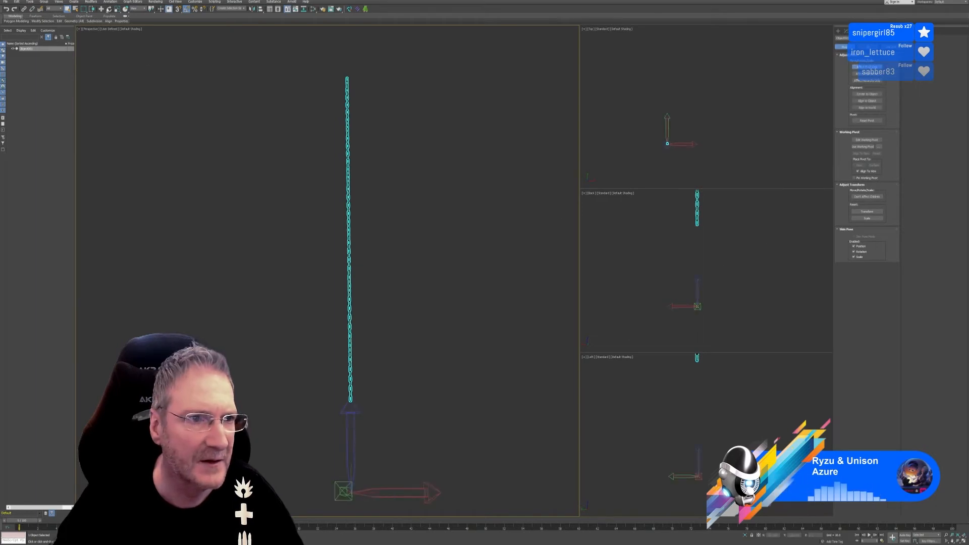
key(w)
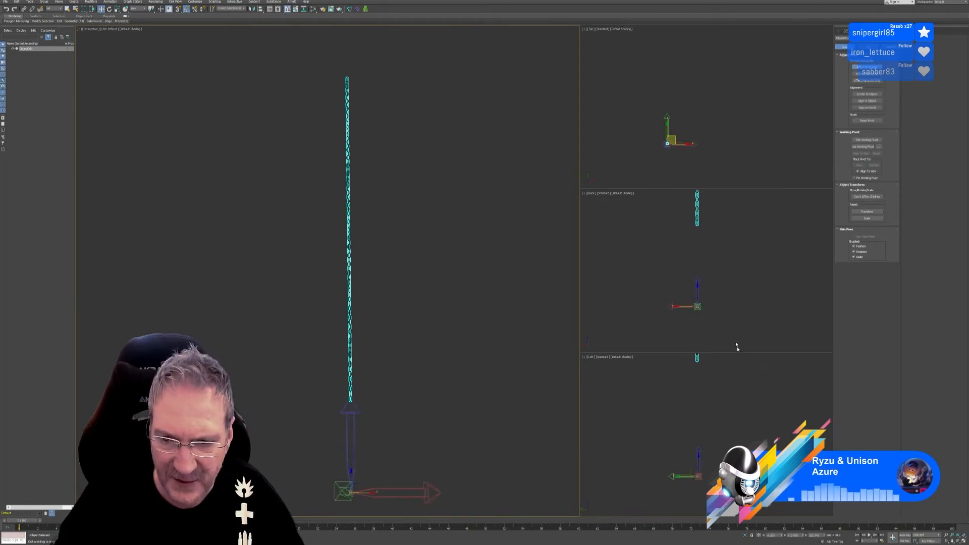
scroll(724, 418, down, 4)
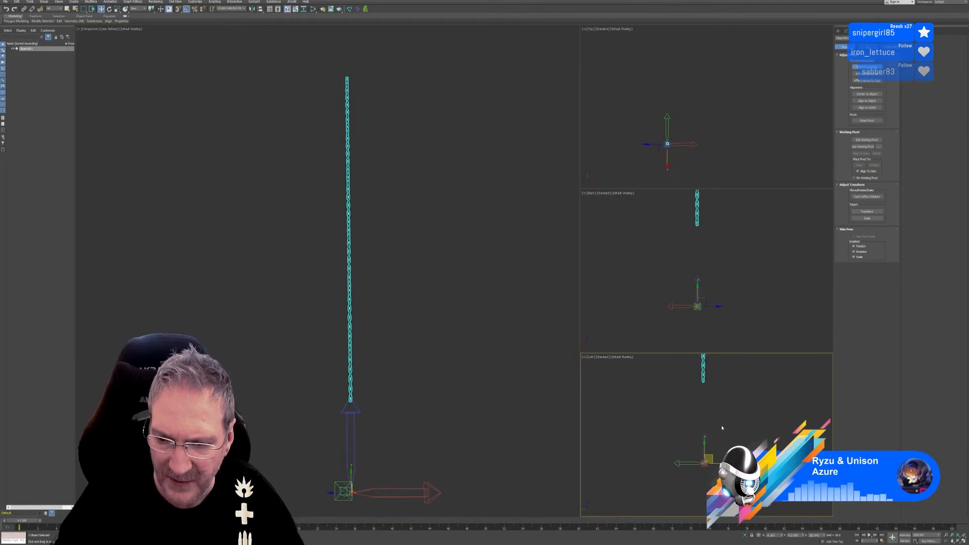
scroll(730, 421, down, 2)
drag(718, 426, 720, 330)
key(z)
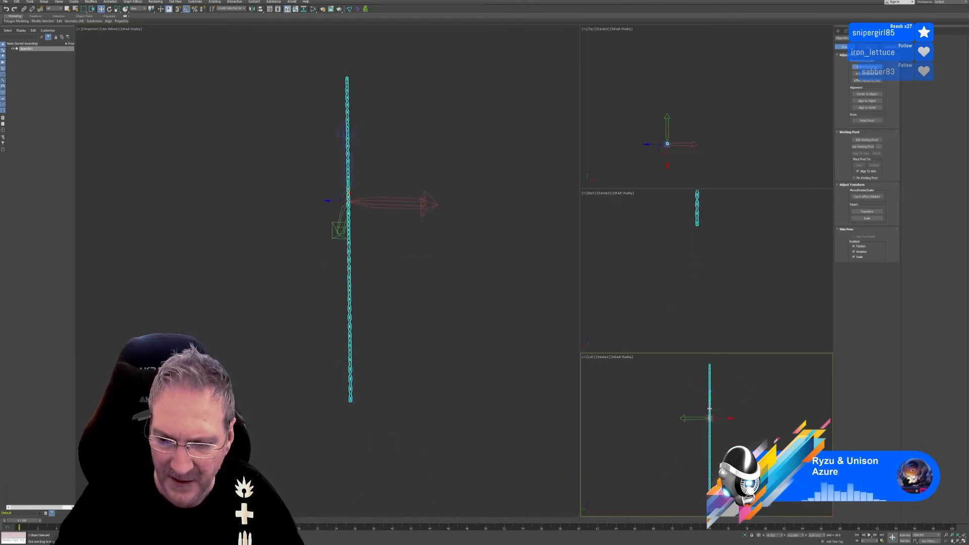
drag(710, 402, 709, 357)
Fine-tune the pivot's height so it sits in the curved upper end of the chain's top link.
scroll(706, 372, up, 3)
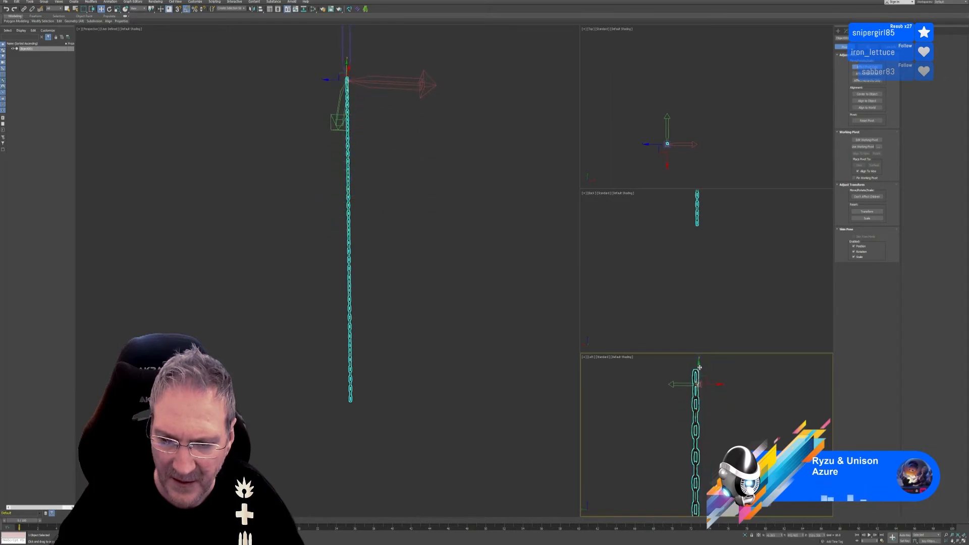
mouse_move(700, 367)
mouse_down()
mouse_move(699, 360)
mouse_move(706, 371)
mouse_up()
scroll(702, 371, up, 3)
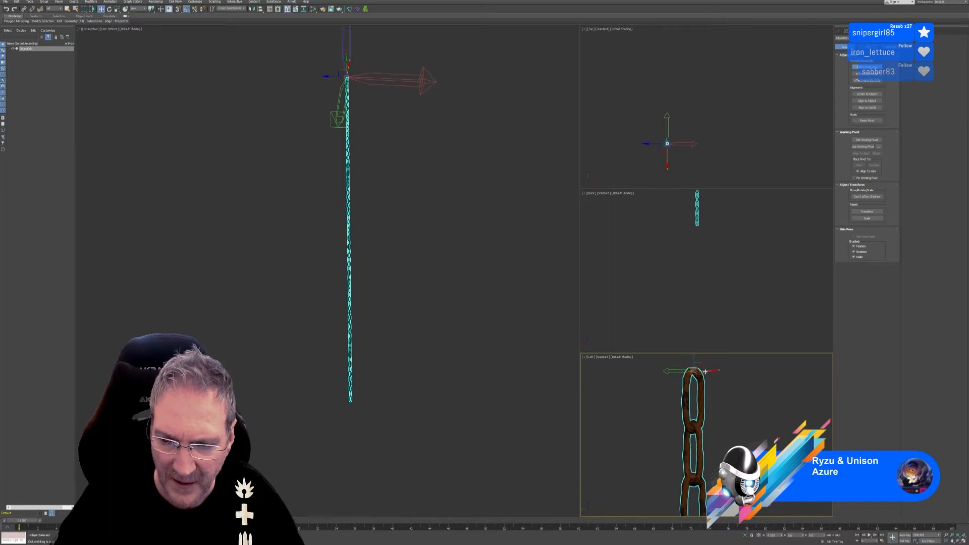
scroll(701, 371, up, 2)
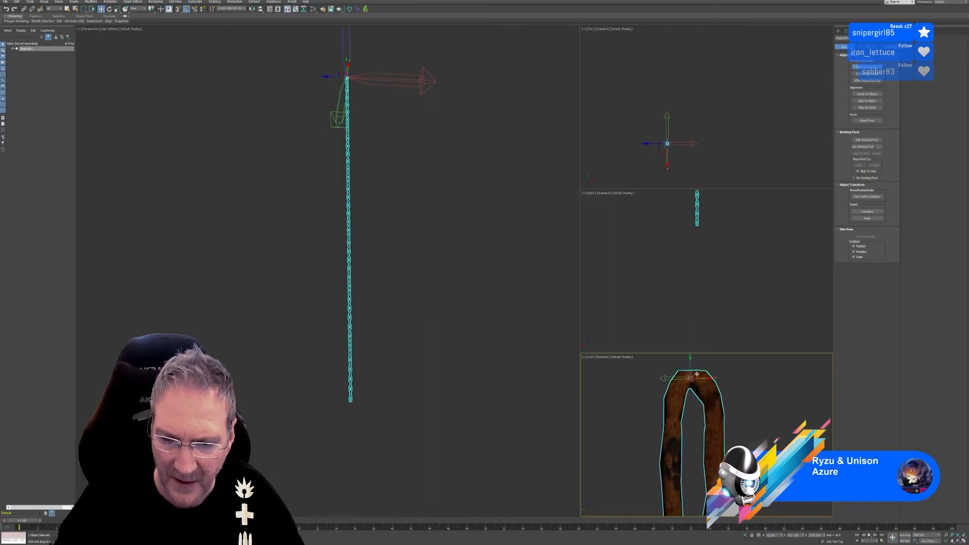
scroll(703, 376, up, 1)
drag(708, 383, 694, 370)
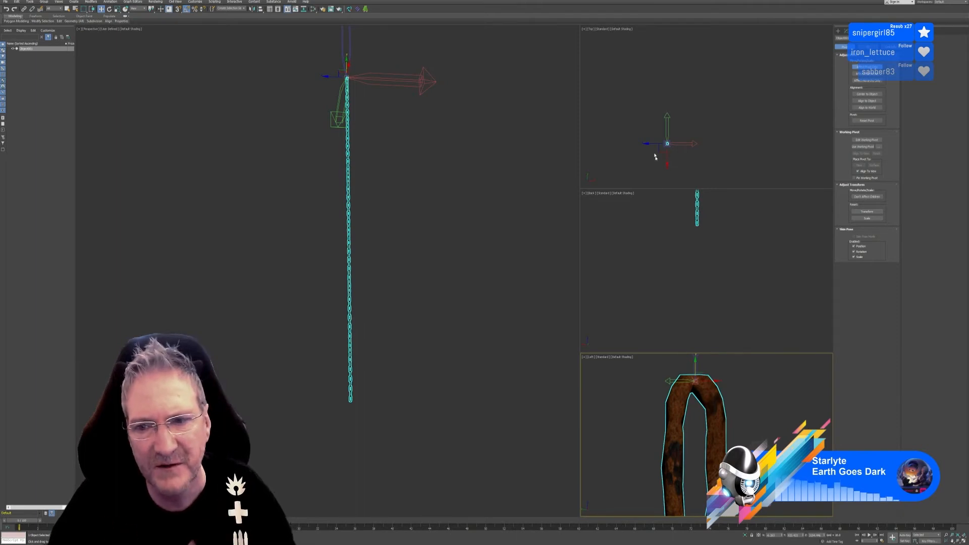
Centre the pivot horizontally on the top link as seen from above, and finish pivot editing.
scroll(664, 144, up, 8)
scroll(690, 148, up, 4)
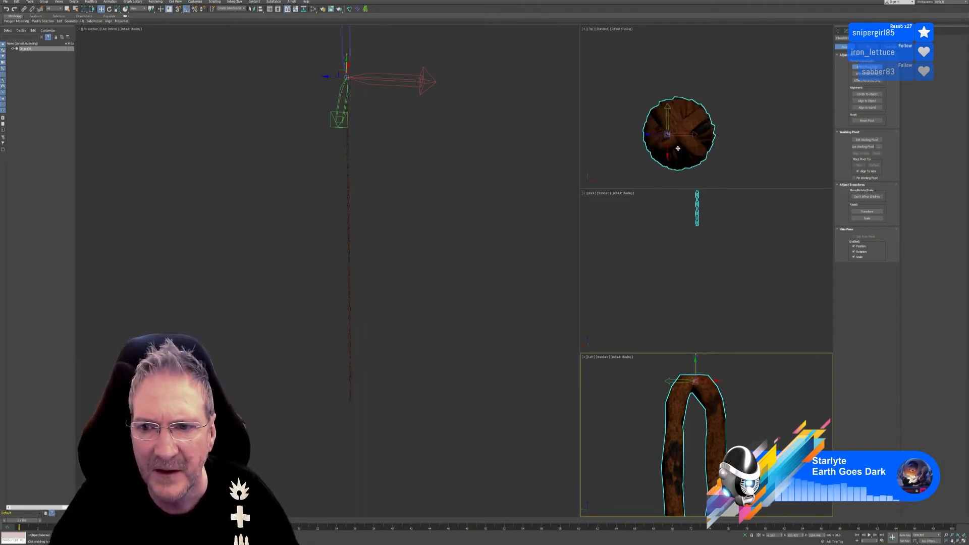
middle_drag(677, 148, 672, 152)
drag(677, 140, 689, 139)
scroll(685, 141, up, 3)
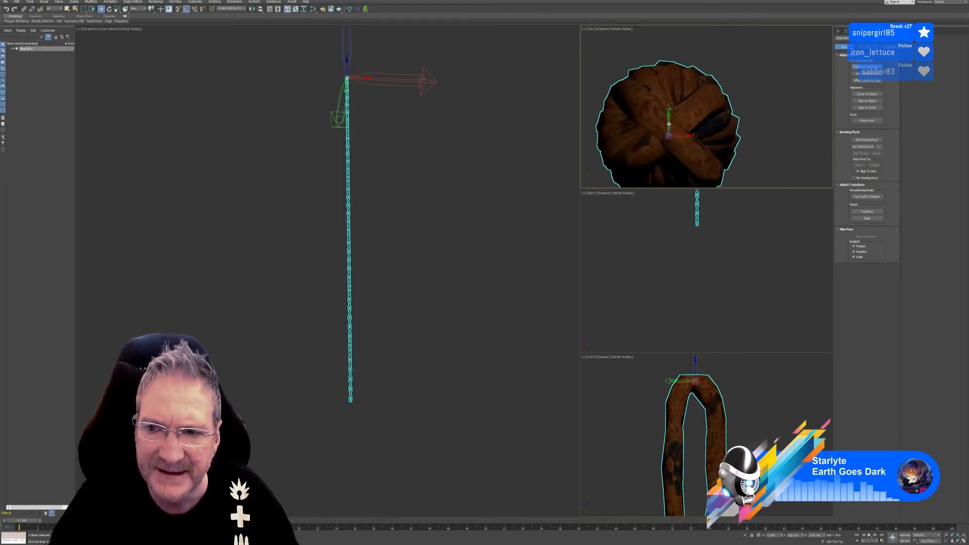
drag(681, 133, 680, 132)
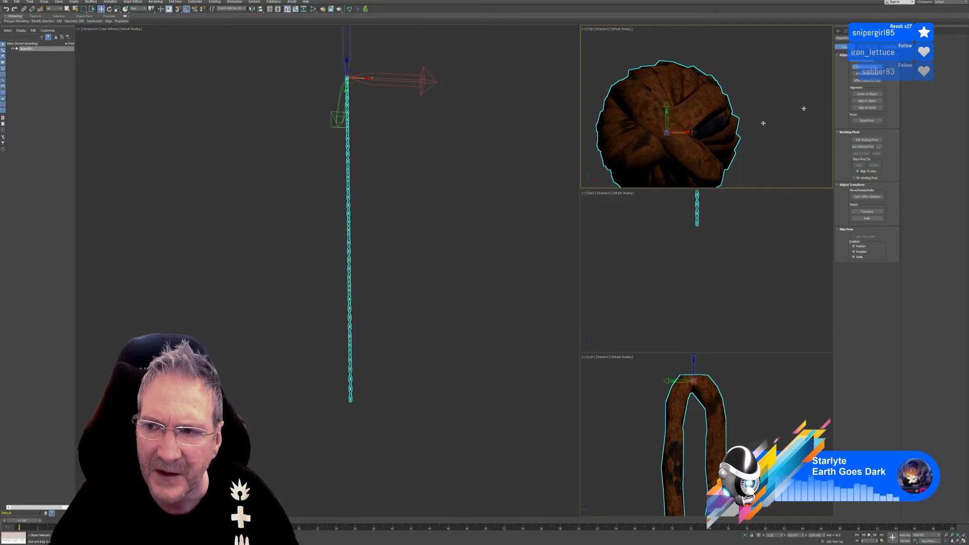
click(868, 68)
Reset the chain's transforms with Reset XForm and collapse its whole modifier stack to Editable Poly.
click(878, 31)
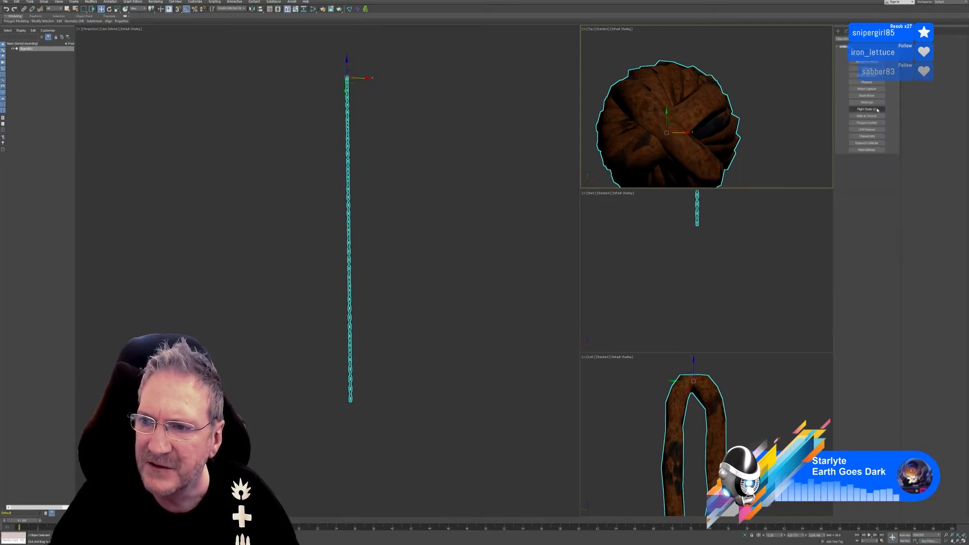
click(867, 96)
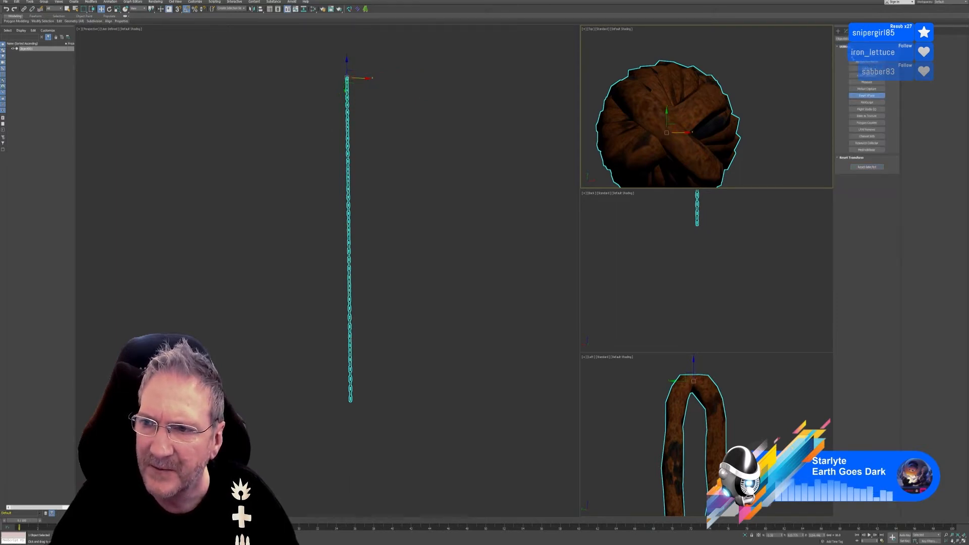
click(846, 31)
right_click(861, 145)
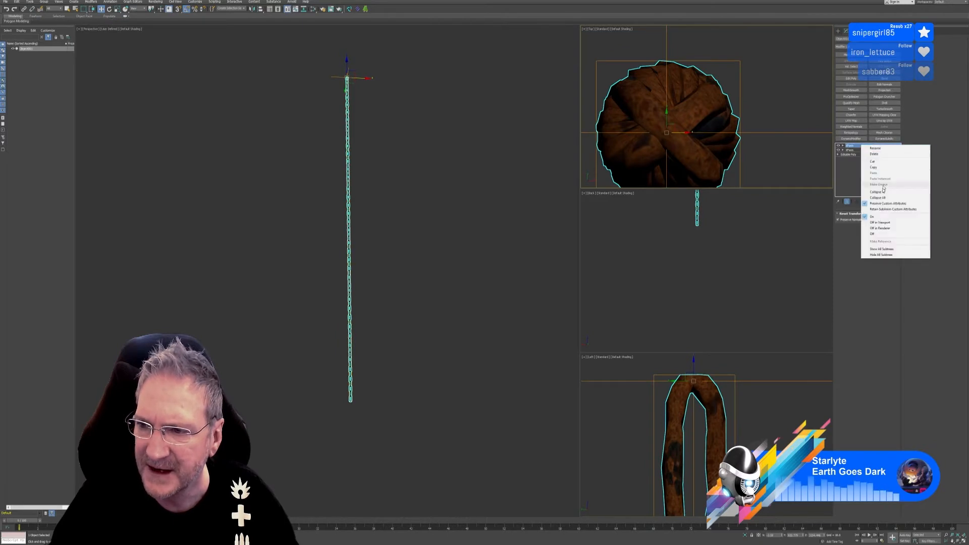
click(876, 198)
click(507, 286)
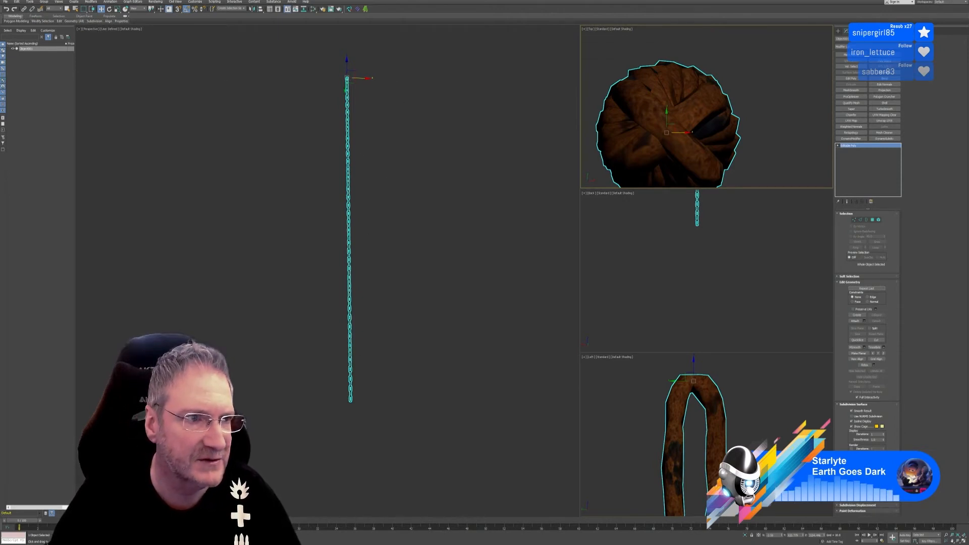
Rename the chain object as KitchenChain.
click(9, 2)
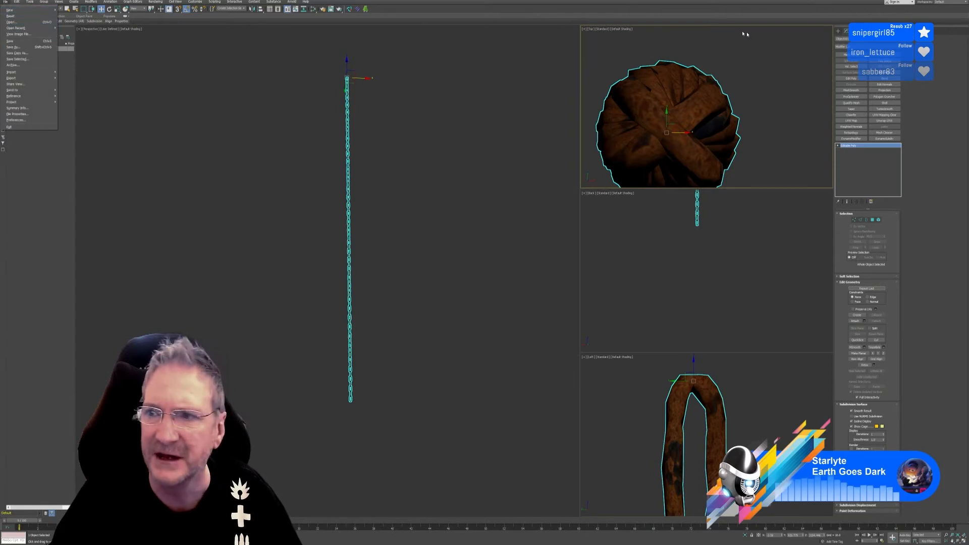
click(844, 45)
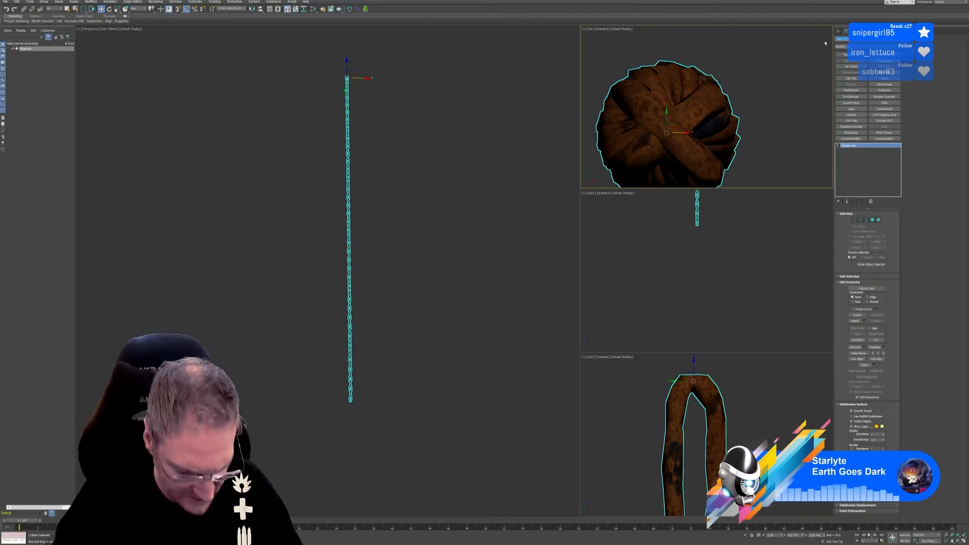
text(Chain)
key(Return)
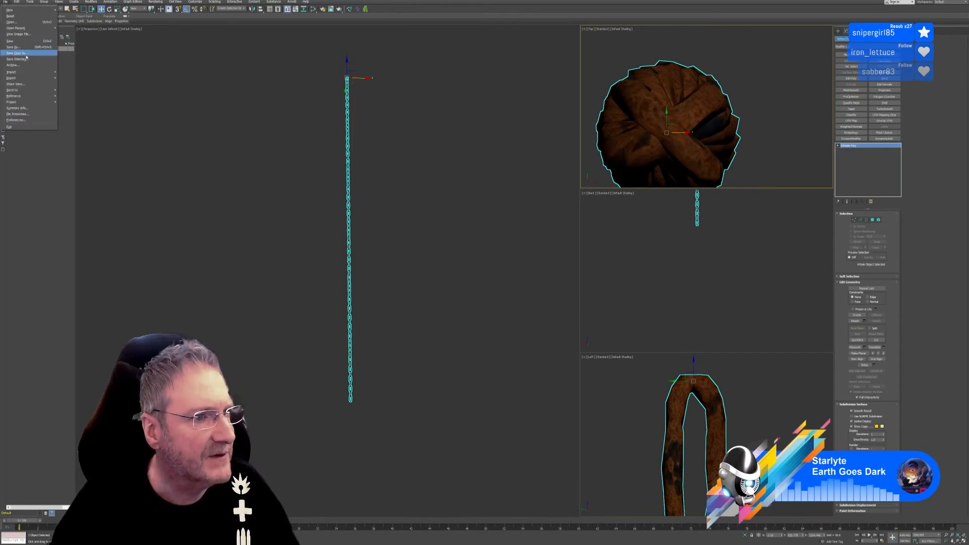
Export the chain as KitchenChain in FBX format to the Pot Rack folder and save the scene.
click(246, 111)
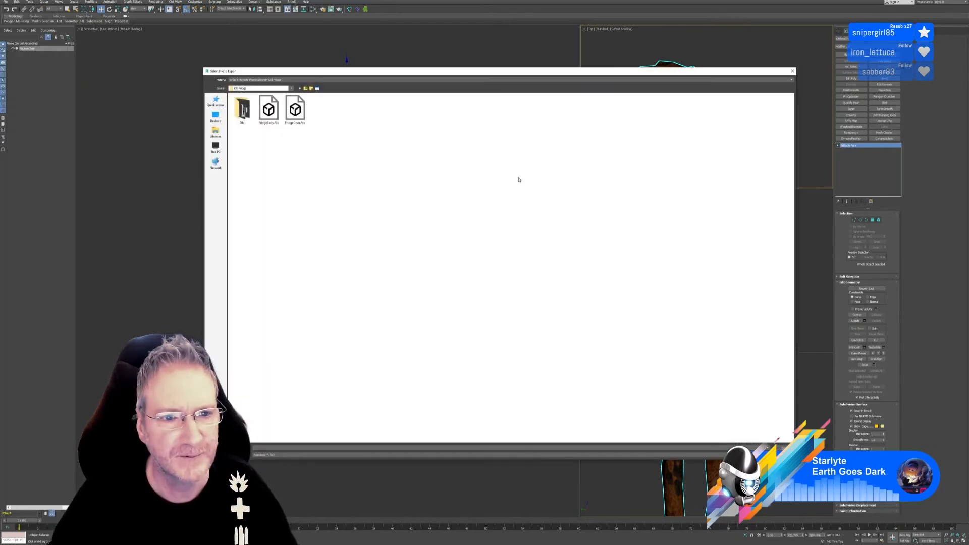
click(305, 88)
double_click(480, 110)
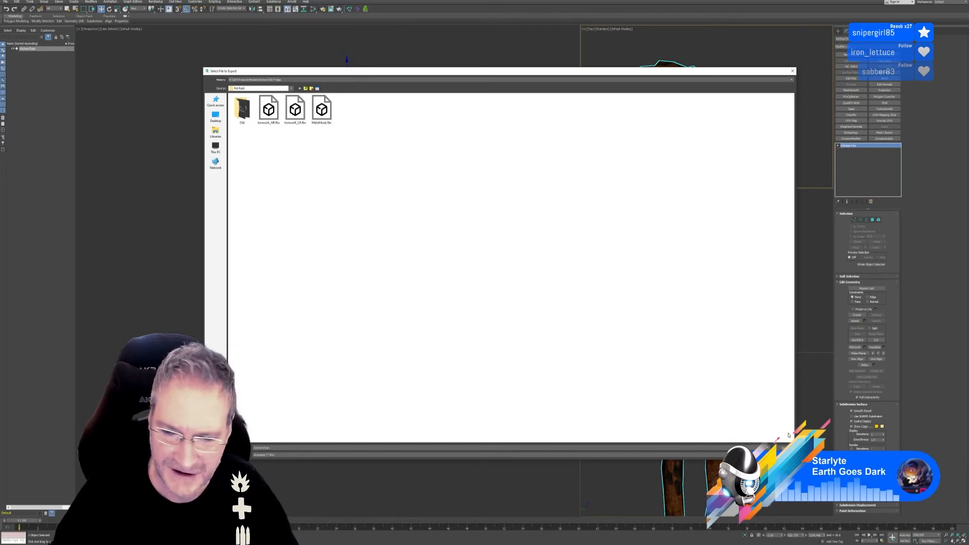
click(779, 448)
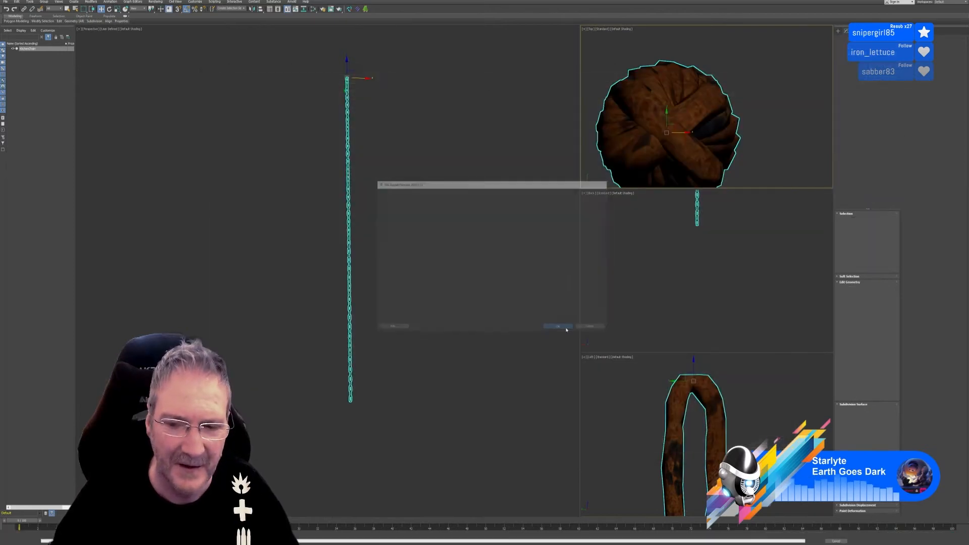
click(560, 329)
click(6, 2)
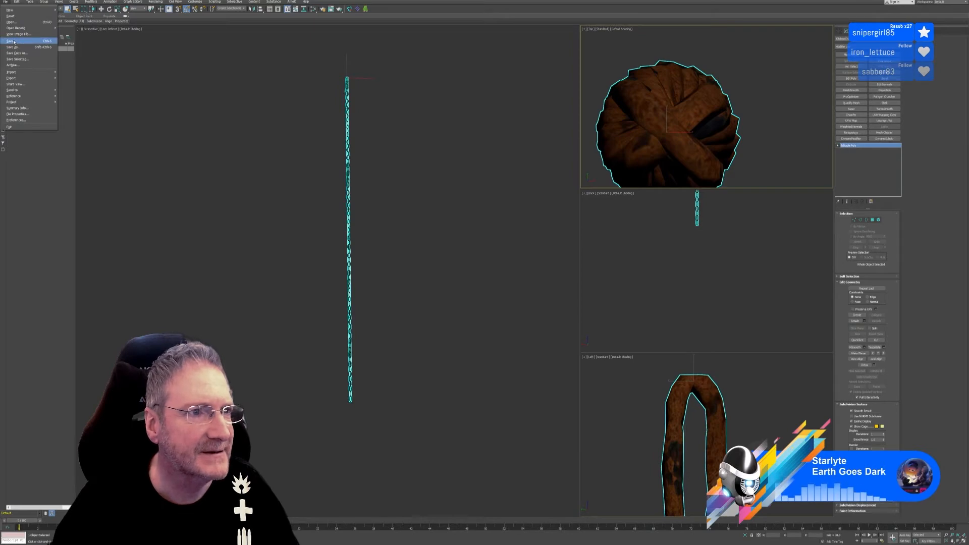
click(13, 42)
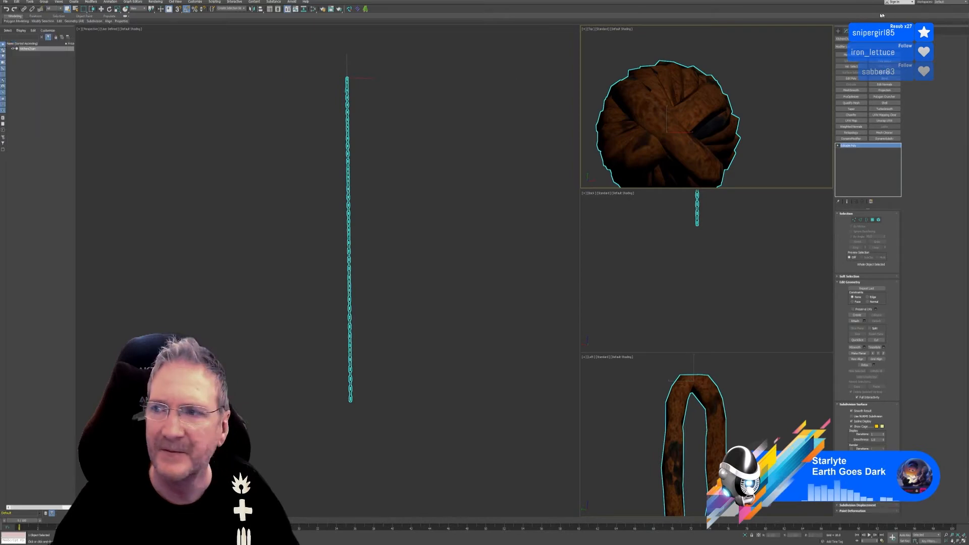
Switch to Unreal Editor and import KitchenChain.fbx from the Pot Rack folder as a static mesh in the Kitchen models folder.
key(super+d)
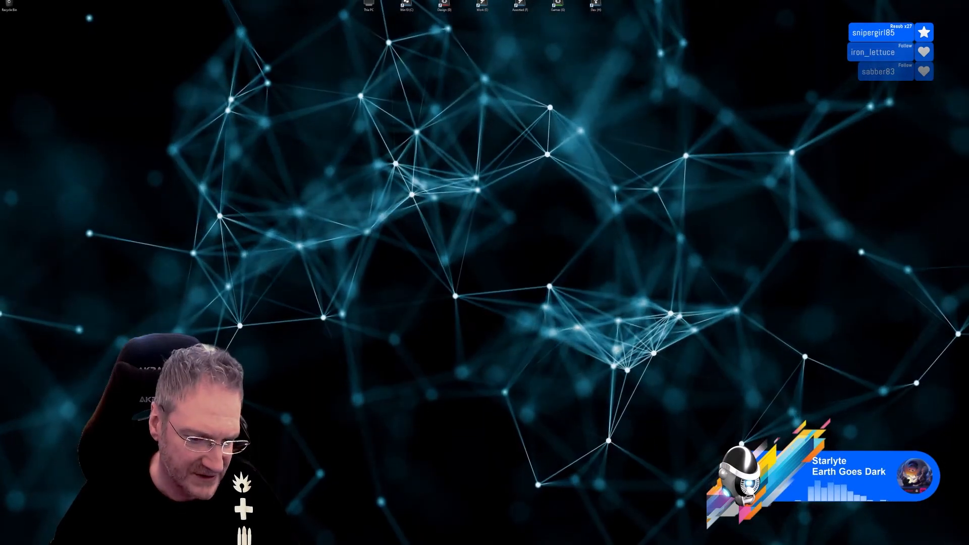
key(alt+Tab)
click(40, 368)
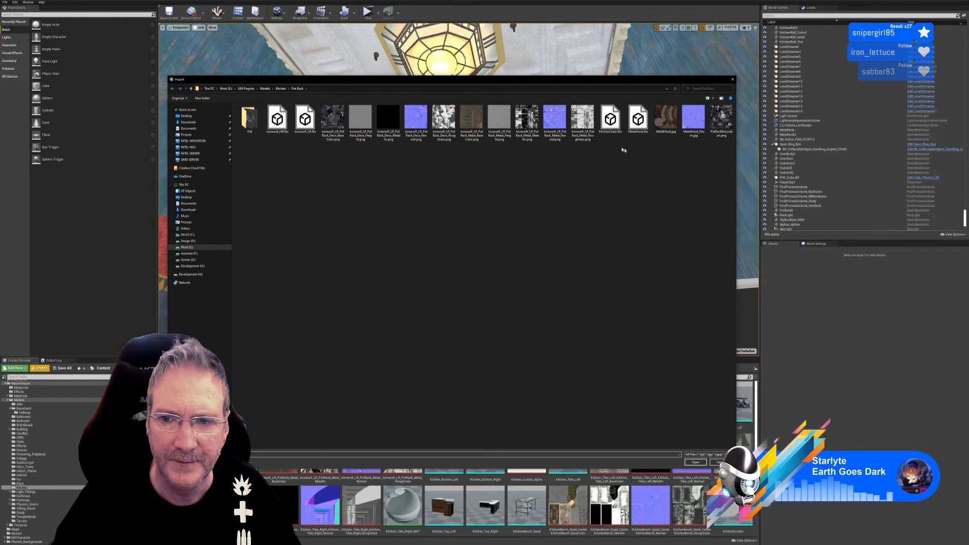
double_click(610, 118)
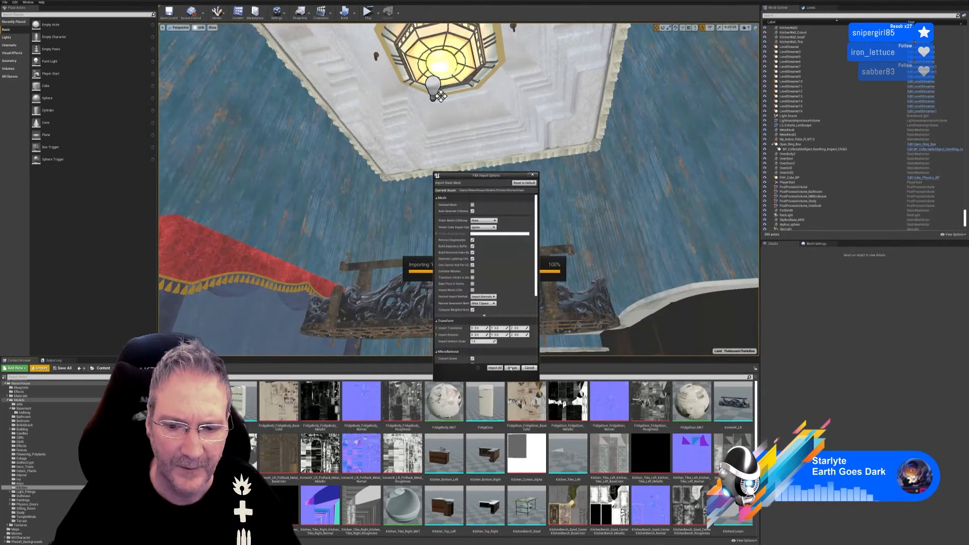
click(511, 368)
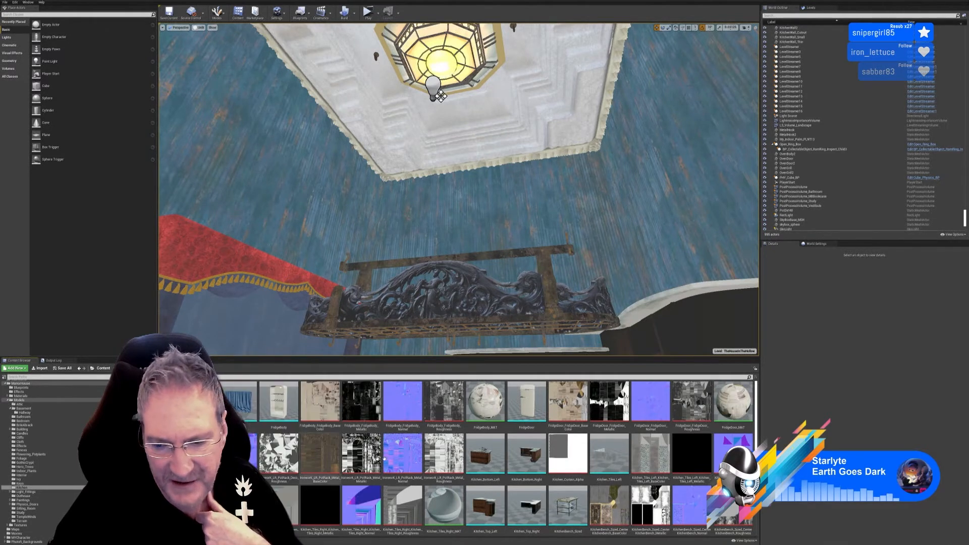
Find the imported KitchenChain mesh in the Kitchen models folder, open it and inspect the chain in its preview.
scroll(637, 442, down, 3)
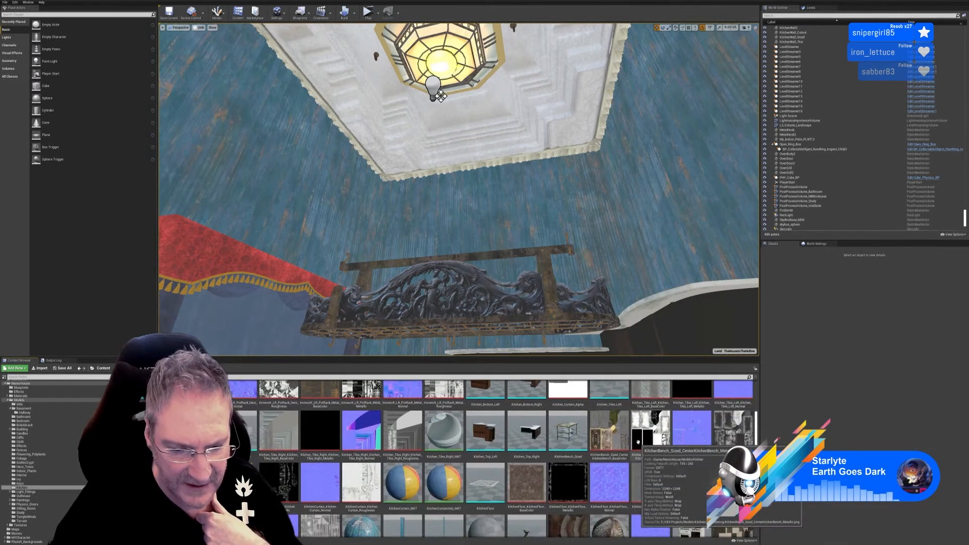
scroll(638, 442, down, 4)
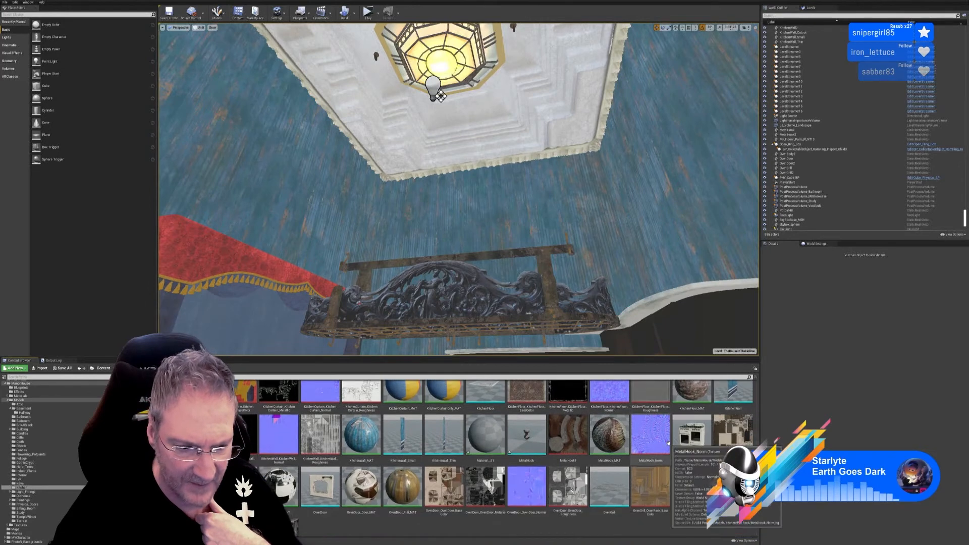
scroll(668, 443, up, 4)
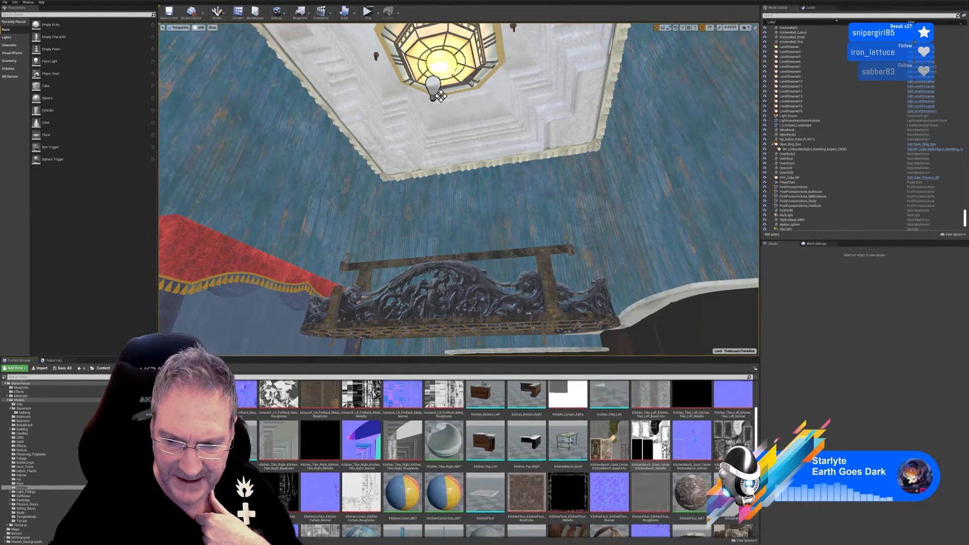
scroll(665, 447, up, 2)
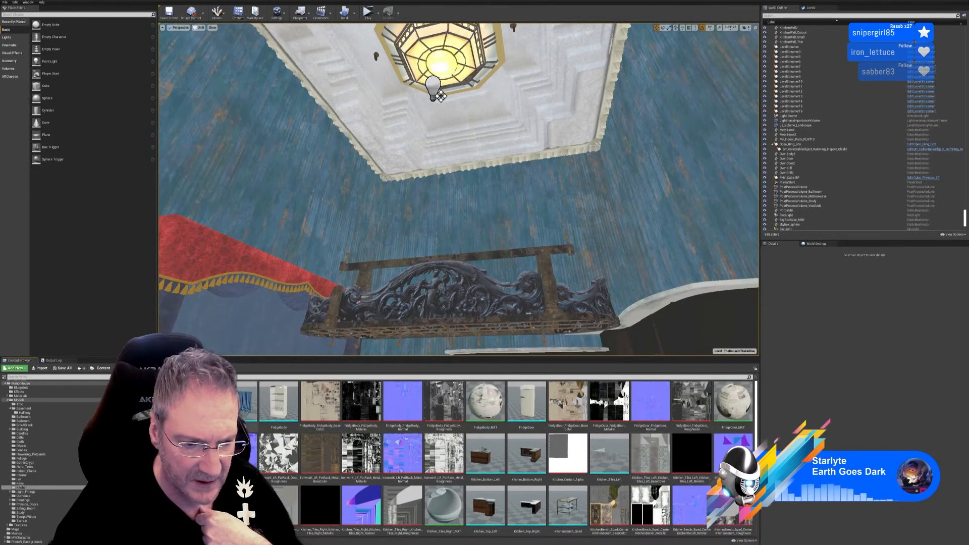
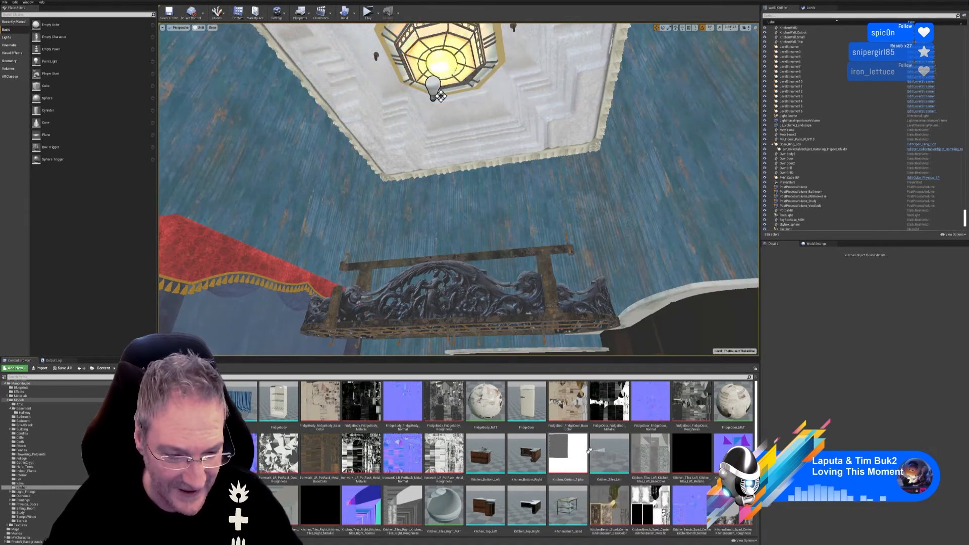
scroll(644, 433, down, 2)
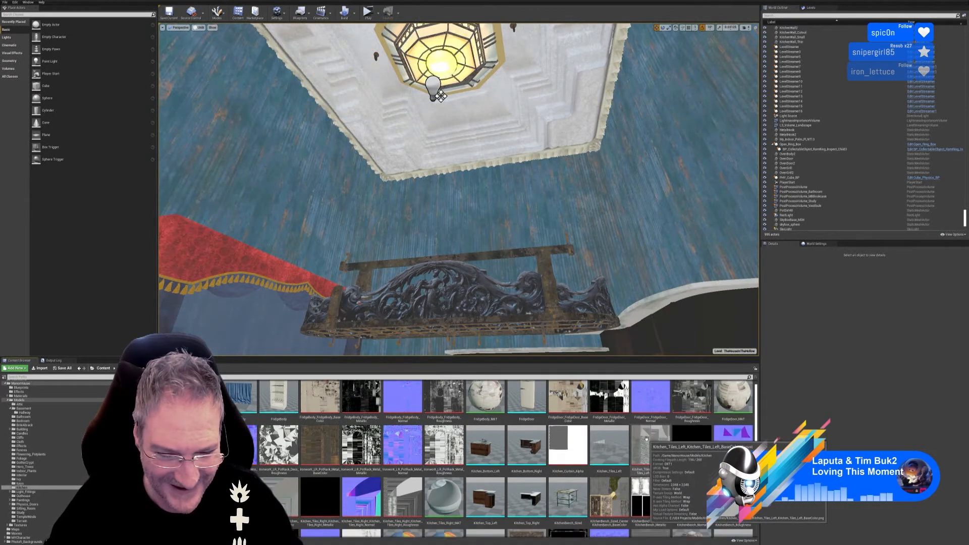
scroll(644, 437, down, 3)
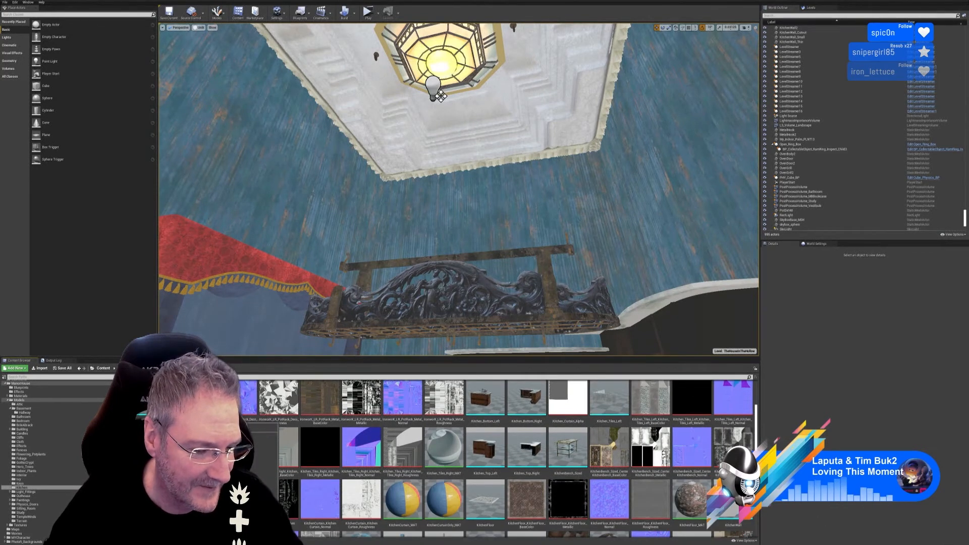
double_click(196, 498)
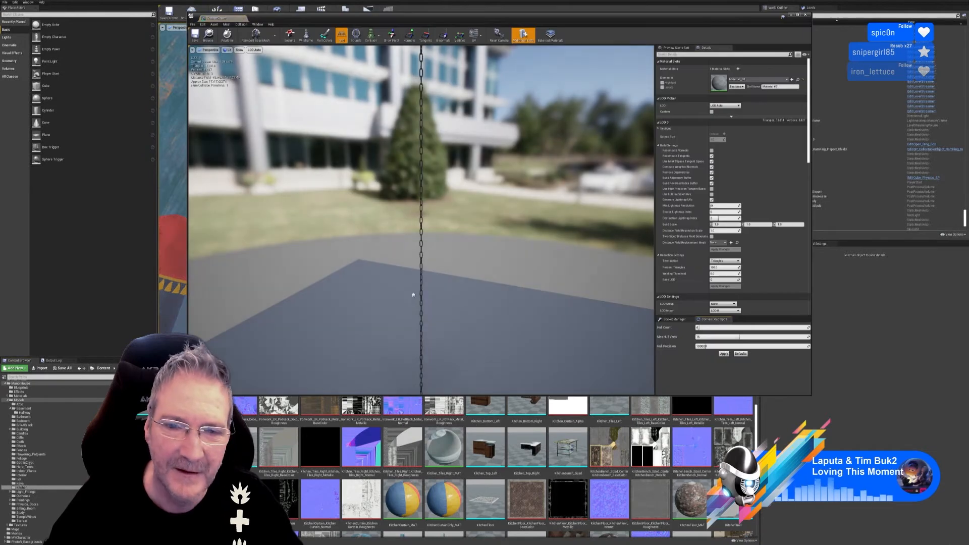
drag(451, 277, 448, 327)
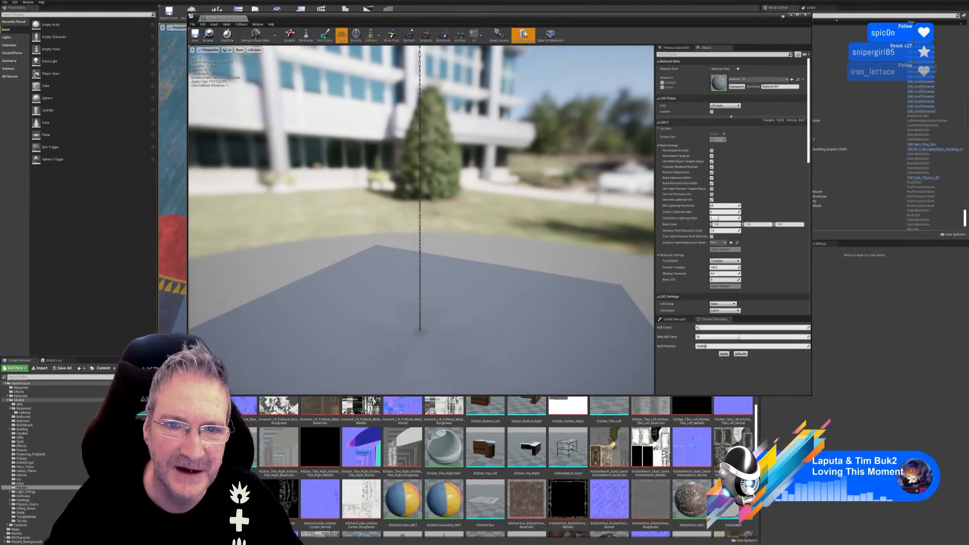
right_drag(450, 278, 440, 270)
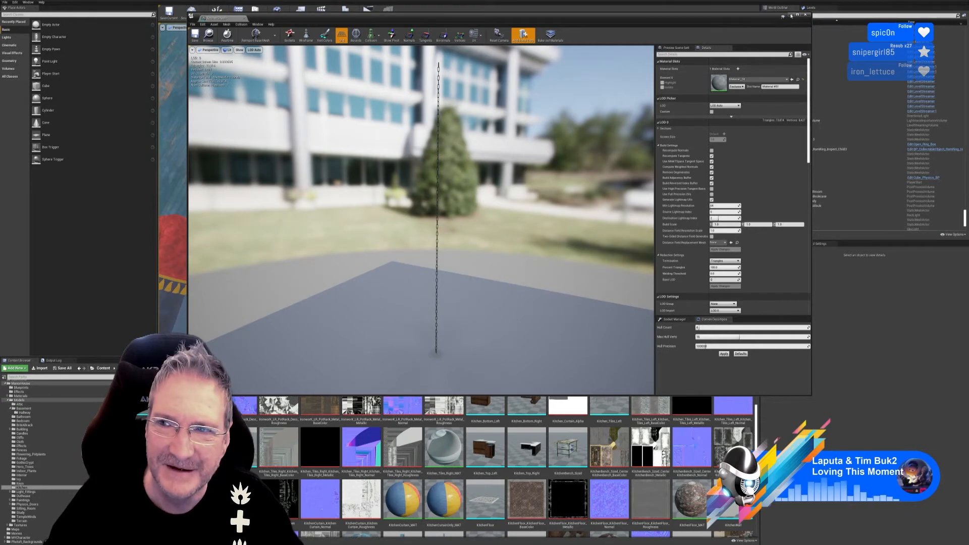
click(791, 16)
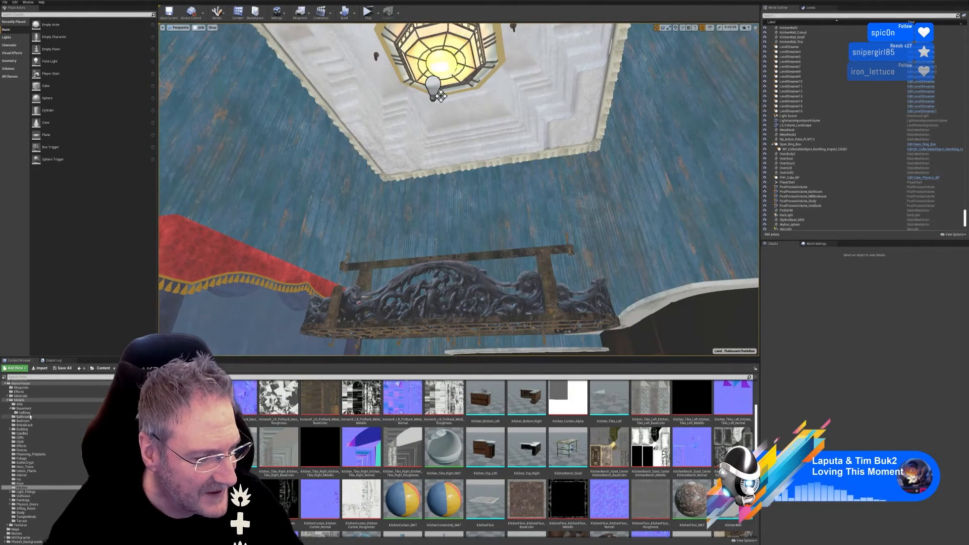
Find the CeilingSconce_MSH static mesh in the Basement models folder and open it.
click(30, 413)
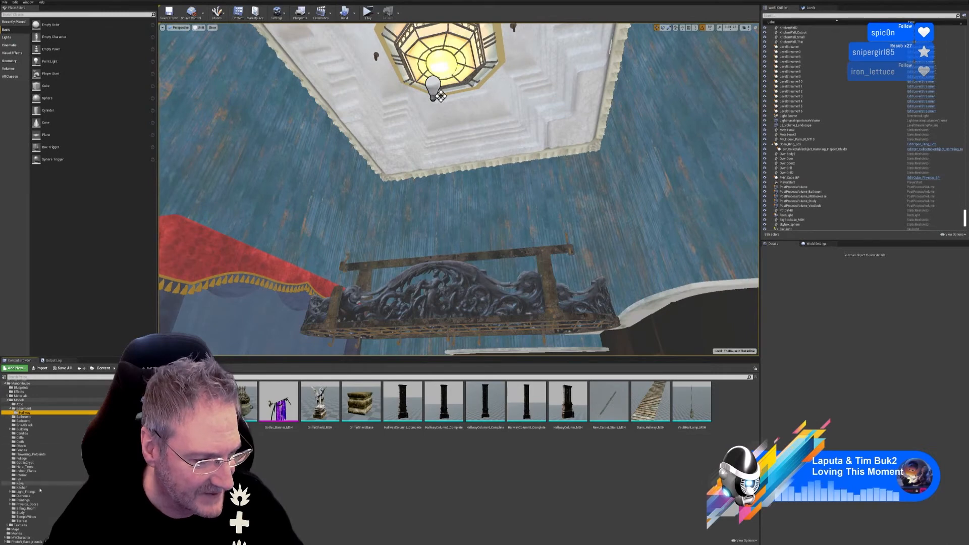
click(34, 517)
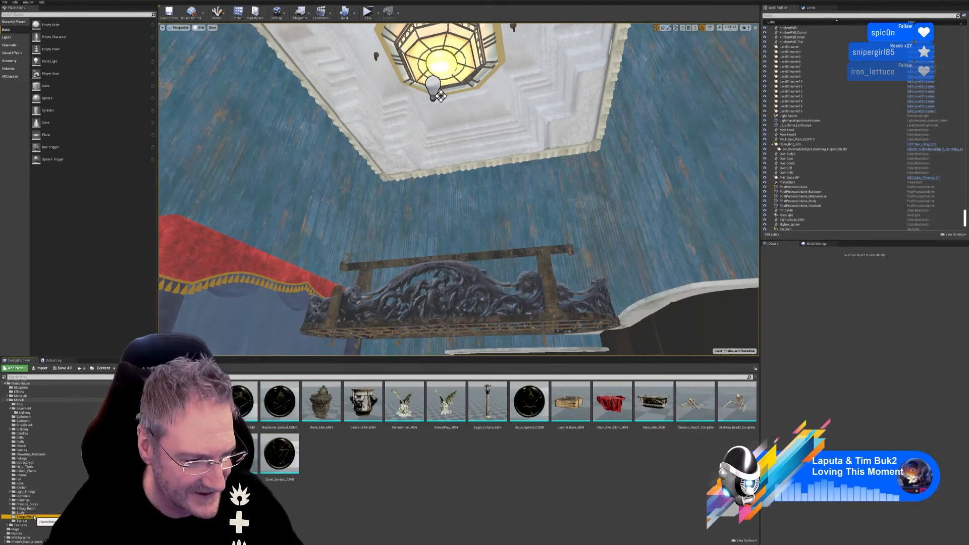
click(26, 504)
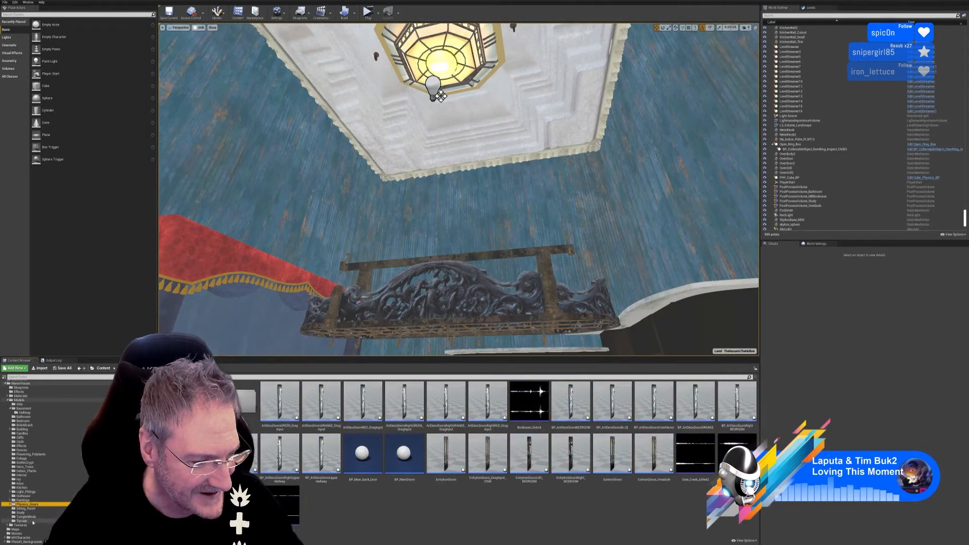
click(22, 413)
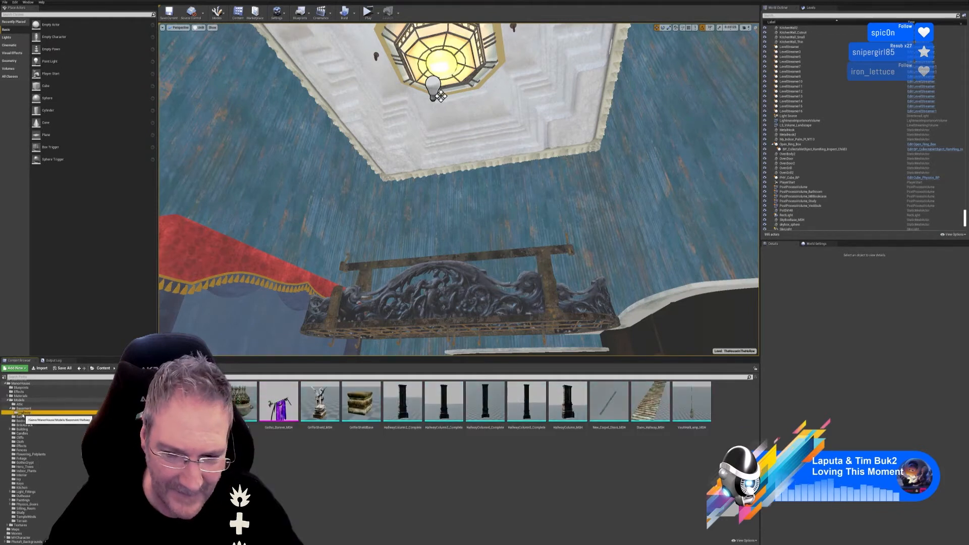
click(22, 409)
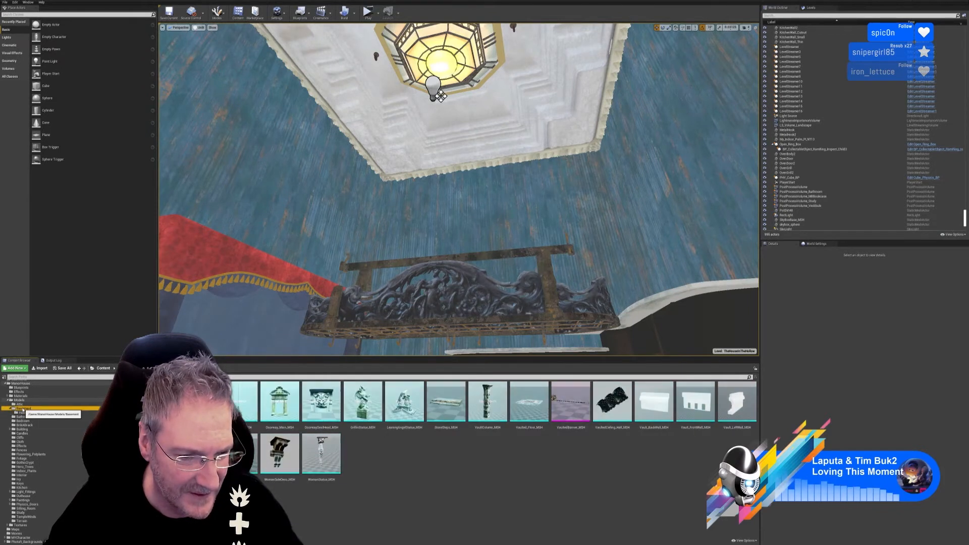
click(241, 398)
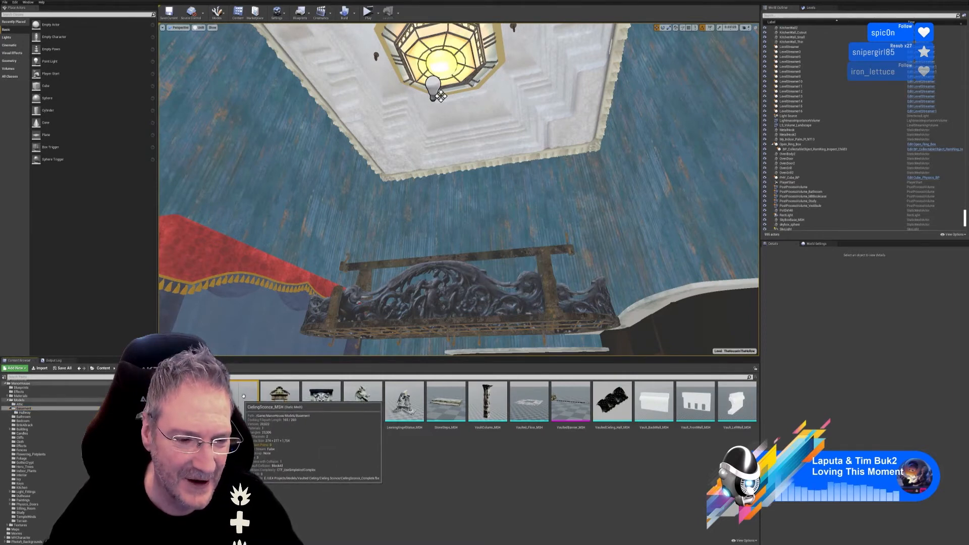
double_click(243, 396)
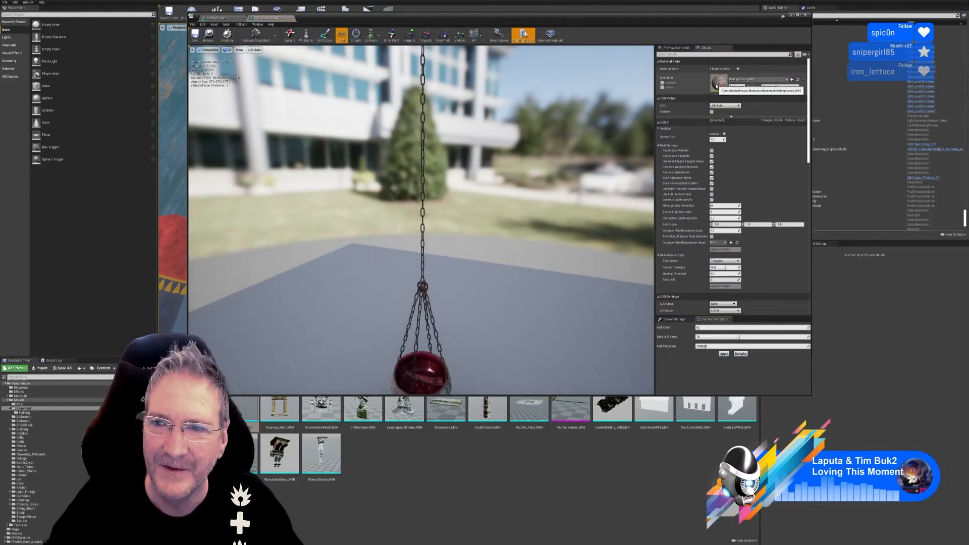
Copy the CeilingSconce_MAT material from the ceiling sconce and paste it into KitchenChain's material slot.
right_click(717, 85)
click(728, 92)
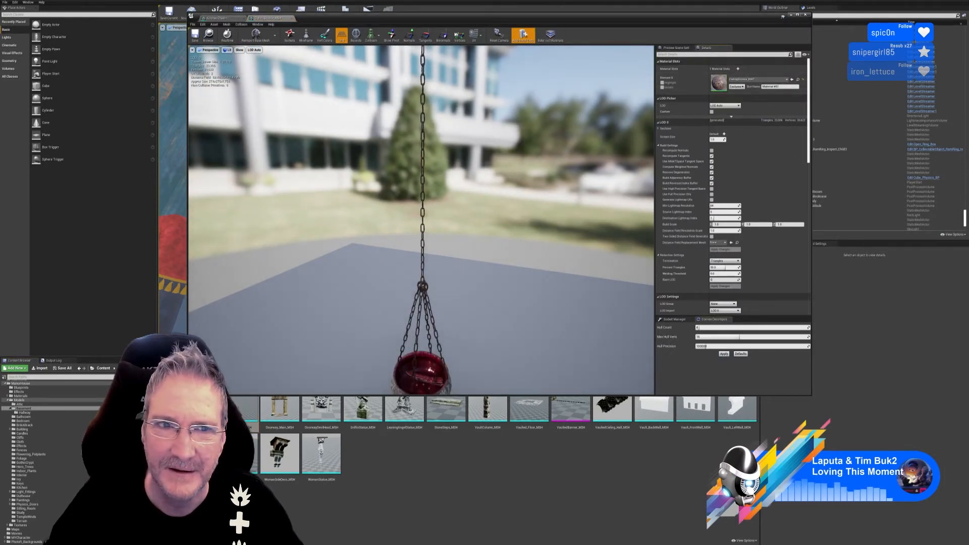
click(324, 34)
click(291, 19)
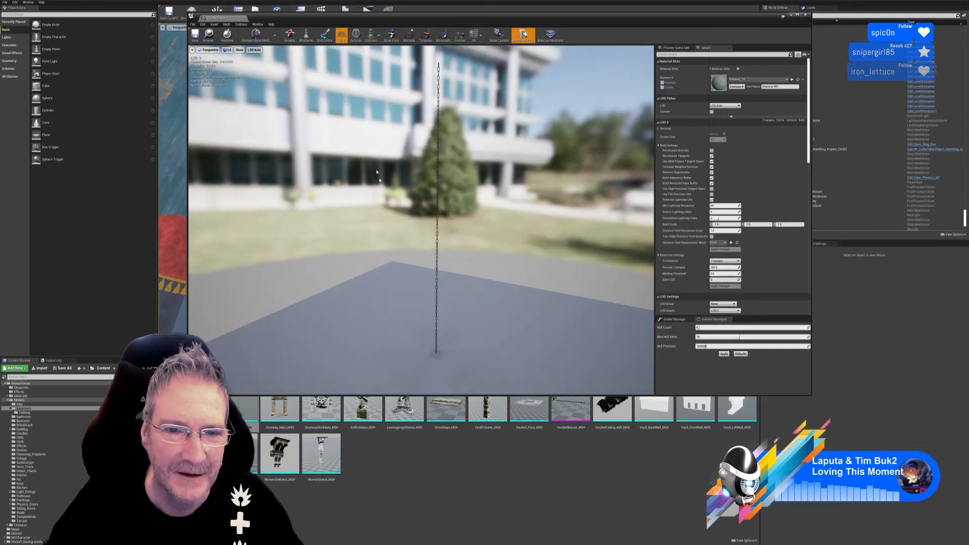
right_click(722, 82)
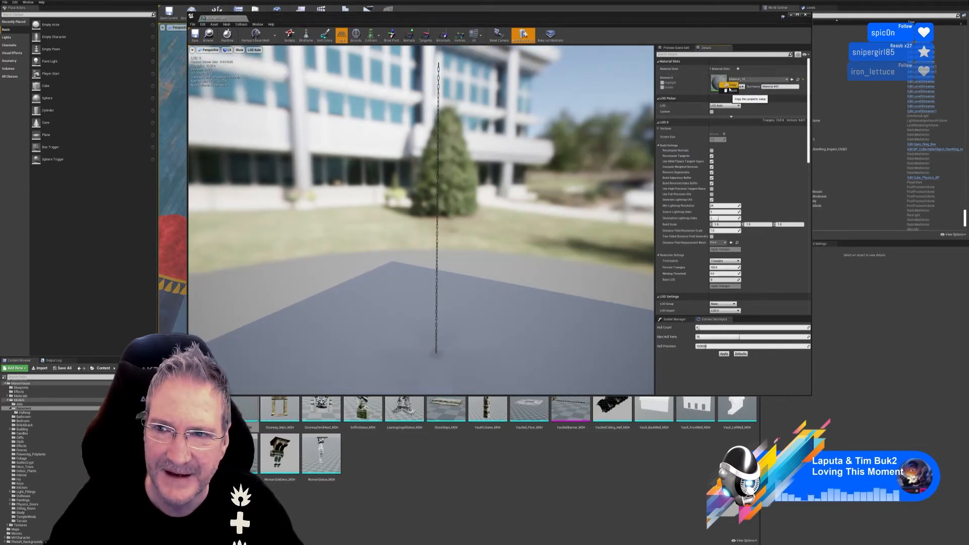
click(731, 91)
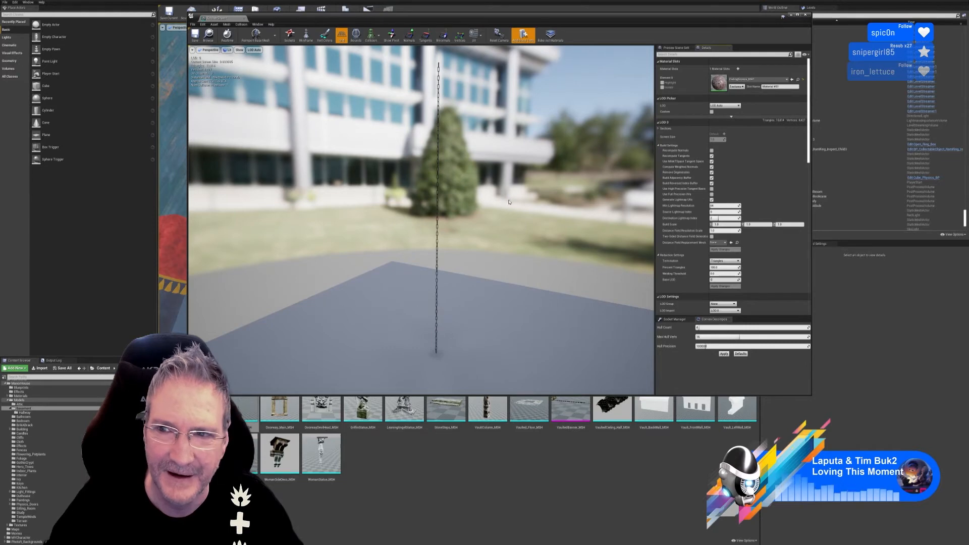
Reduce KitchenChain's LOD 0 to 50 percent triangles and apply the reduction.
right_drag(509, 202, 480, 211)
key(w)
key(s)
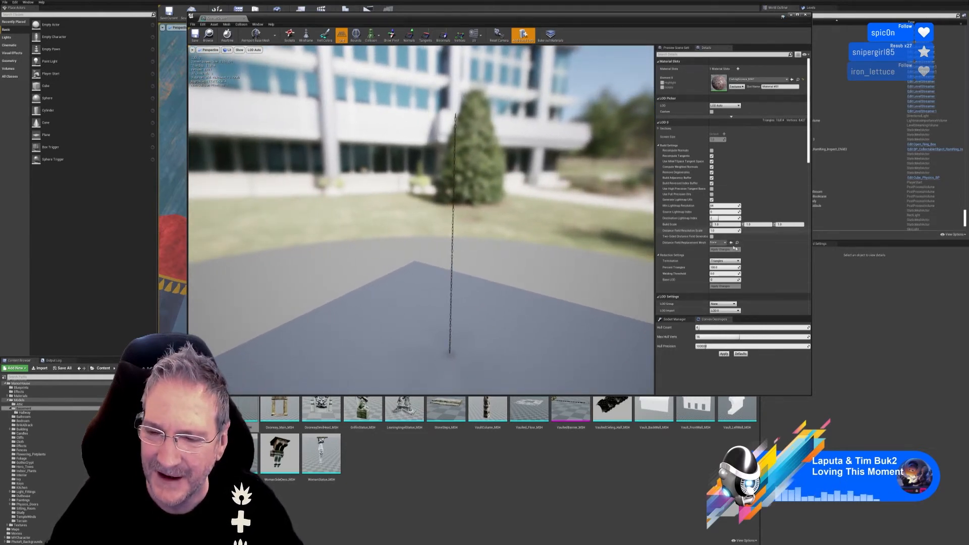
scroll(731, 248, down, 1)
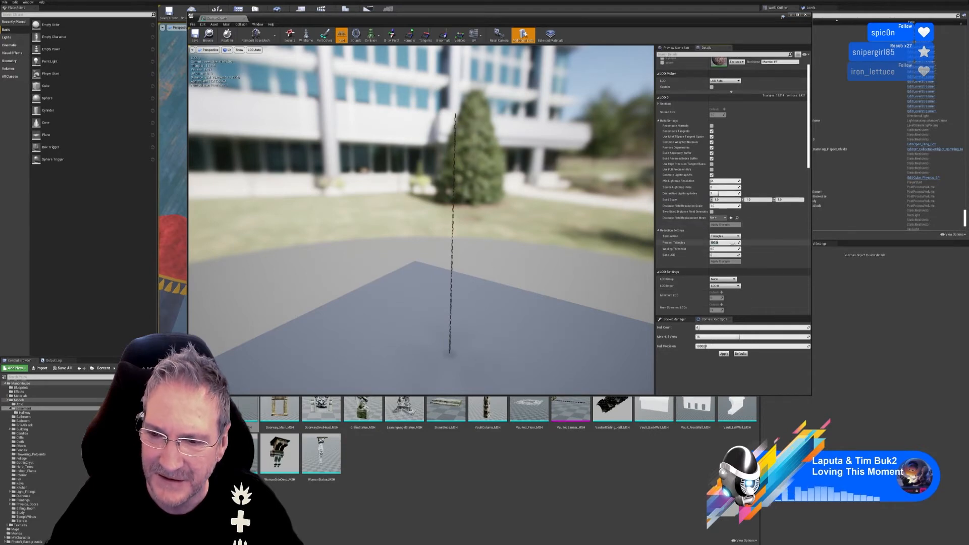
text(50)
key(Return)
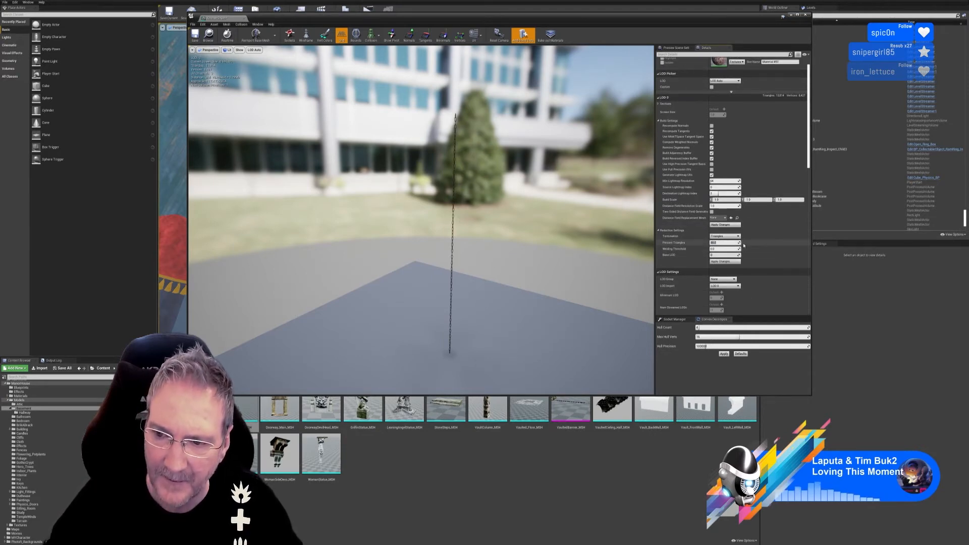
click(725, 261)
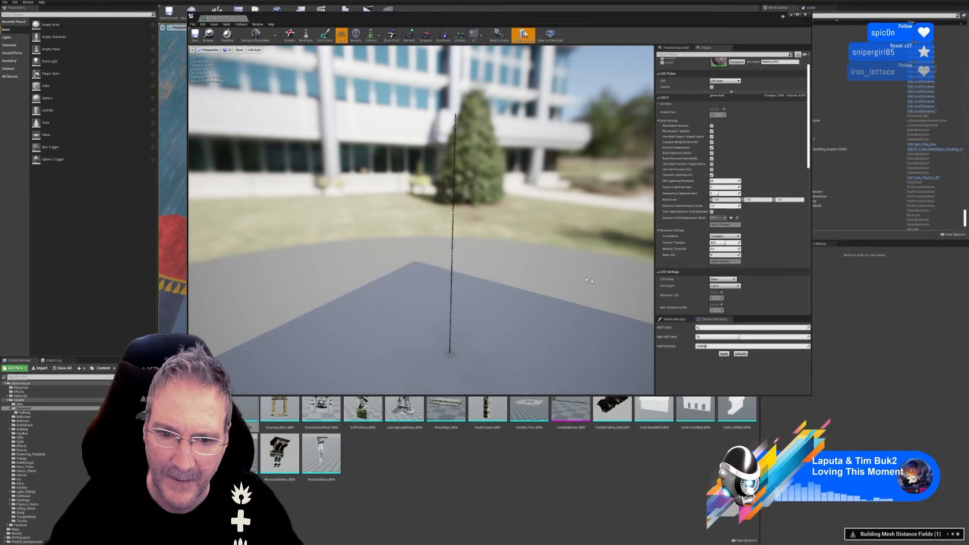
Set KitchenChain's number of LODs to 3, apply the change and inspect the chain.
drag(516, 273, 537, 196)
scroll(748, 282, down, 3)
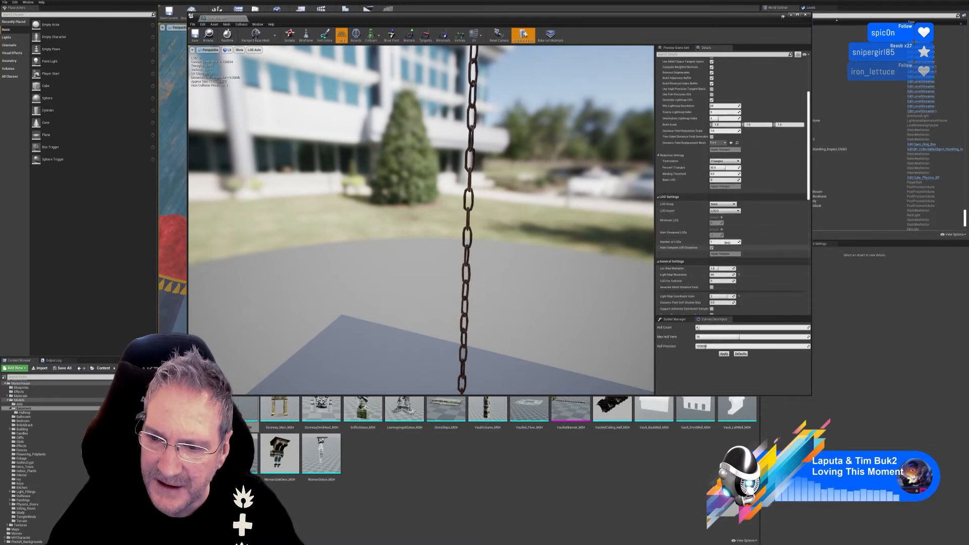
text(3)
key(Return)
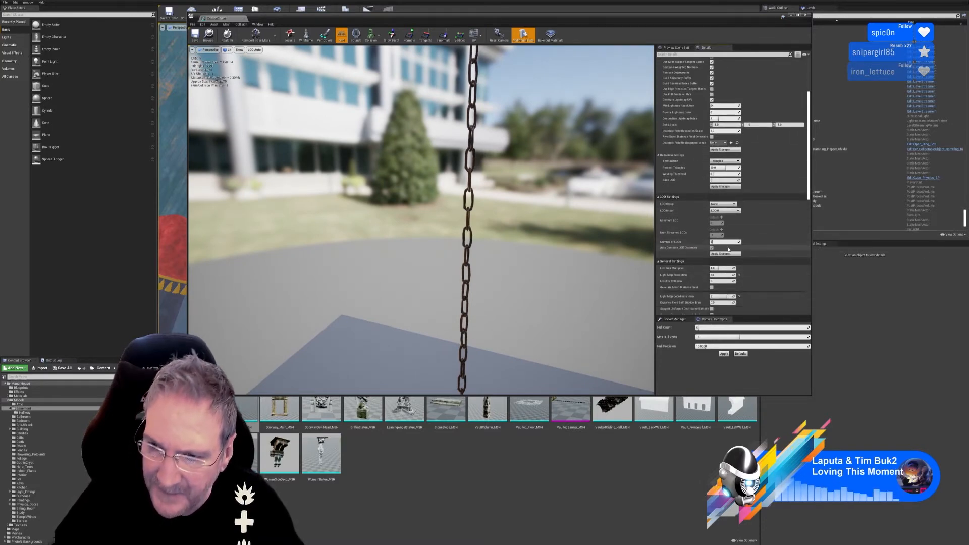
click(726, 253)
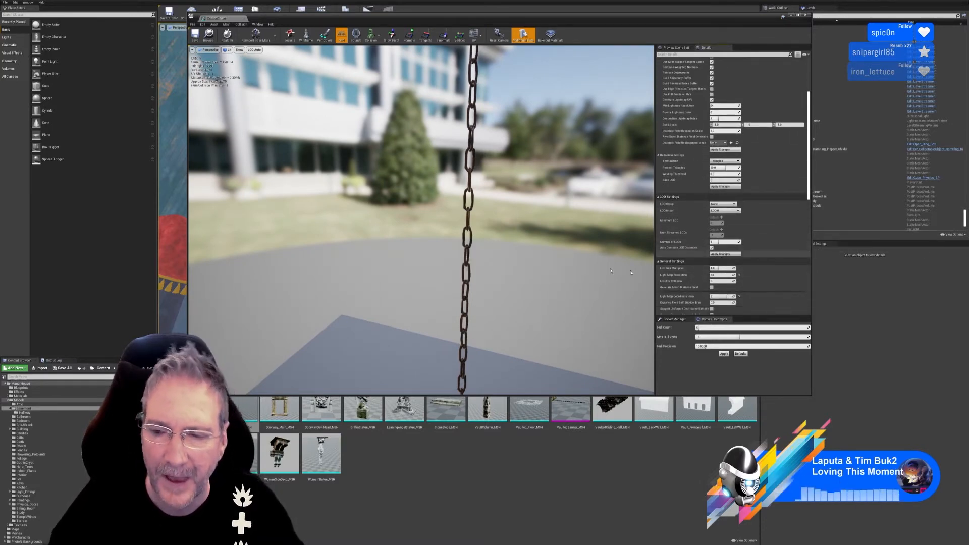
drag(487, 245, 512, 323)
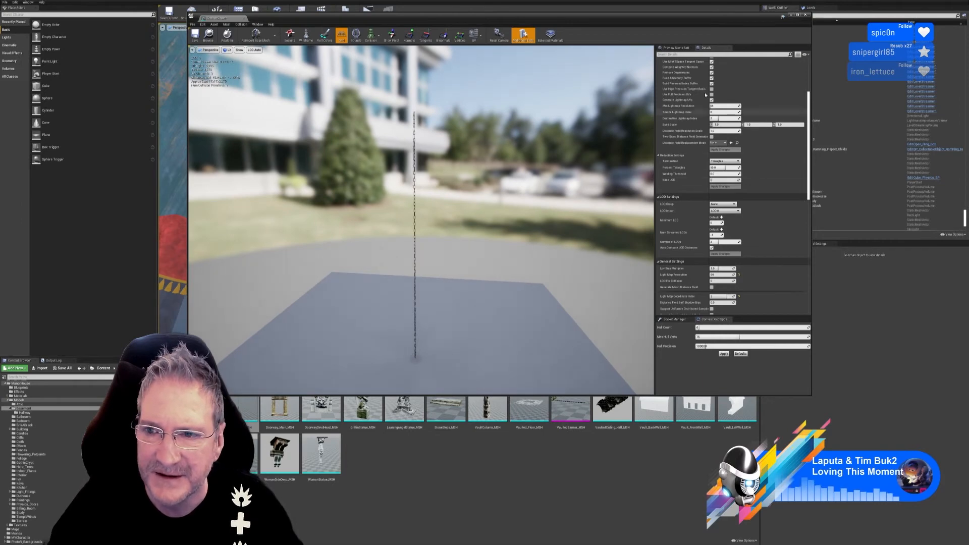
Enable the custom LOD display for KitchenChain and turn off Auto Compute LOD Distances.
scroll(706, 101, up, 4)
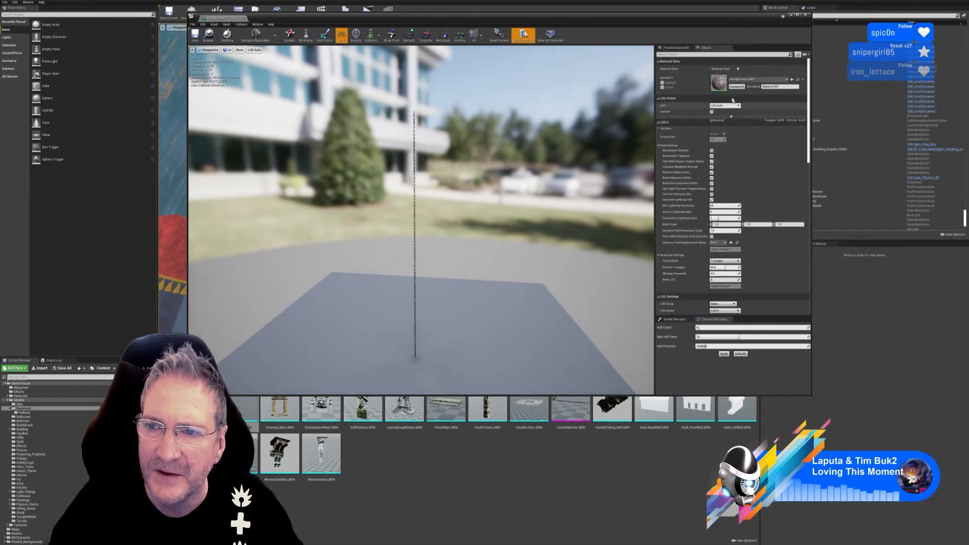
click(711, 113)
scroll(763, 266, down, 1)
scroll(764, 265, down, 7)
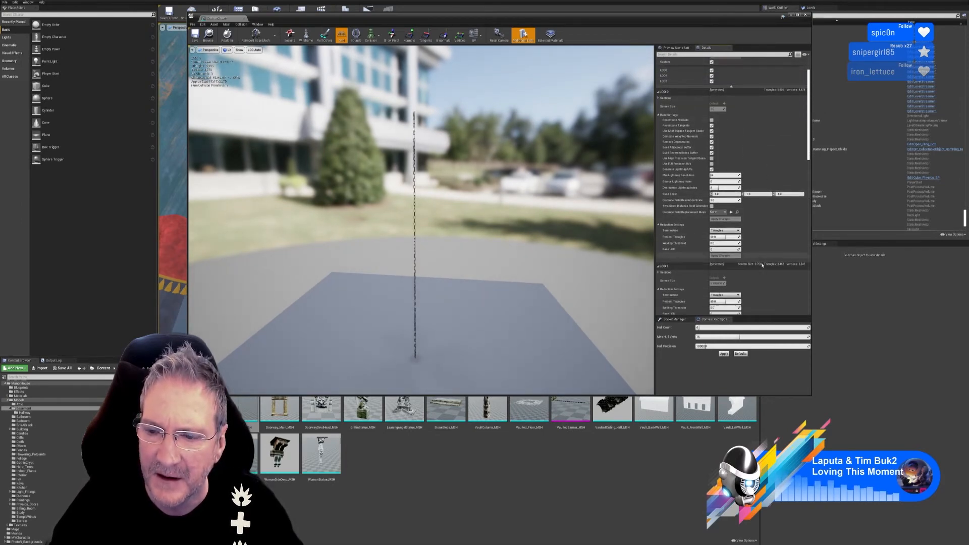
scroll(754, 261, down, 1)
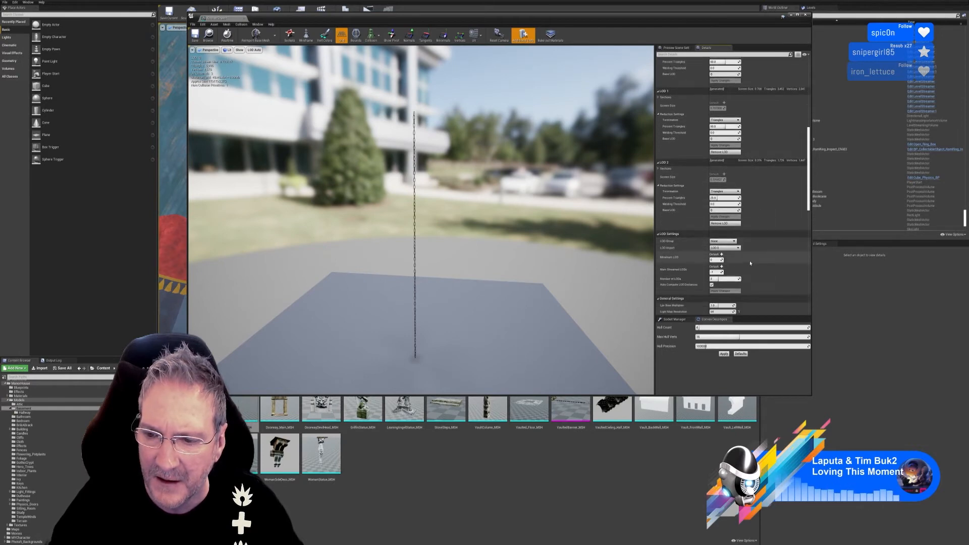
click(712, 285)
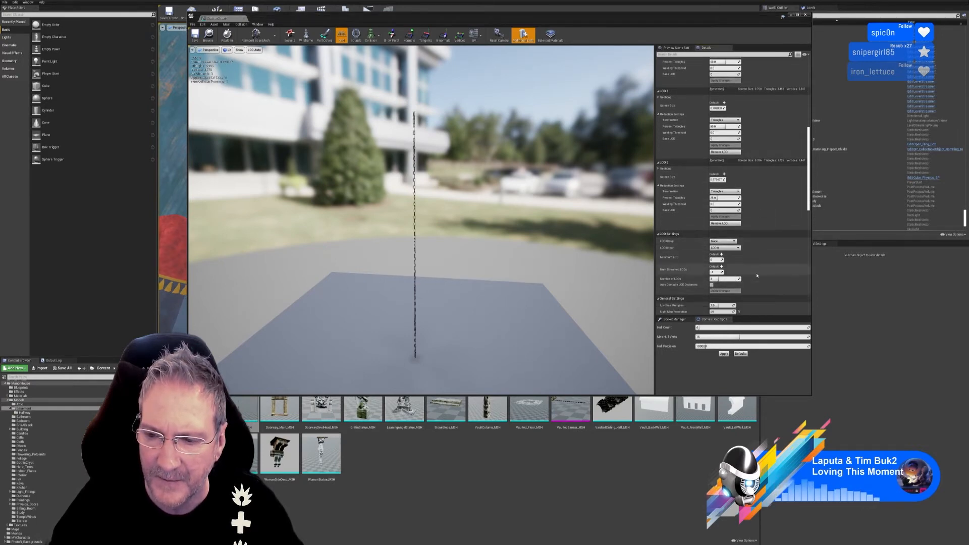
Enter custom screen sizes for KitchenChain's LOD 1 and LOD 2.
drag(513, 216, 493, 220)
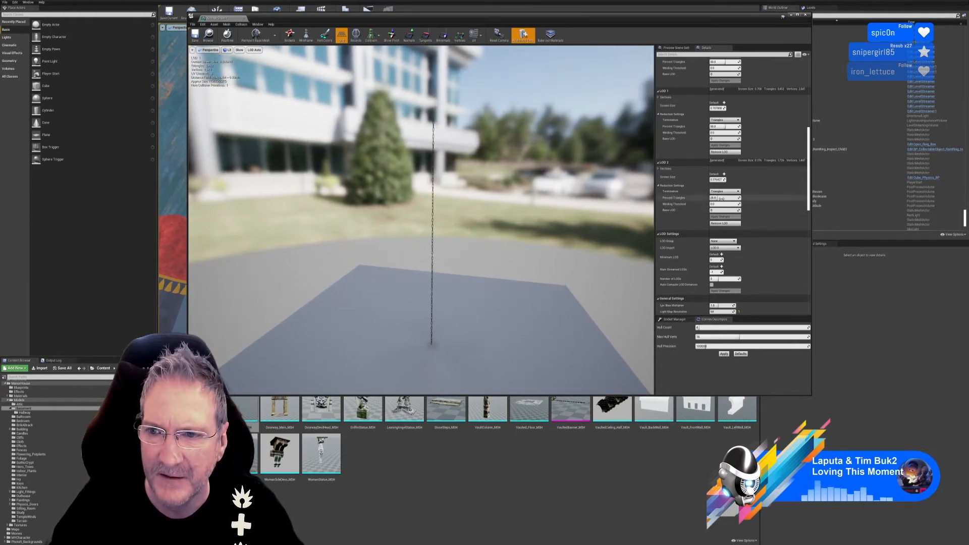
click(716, 108)
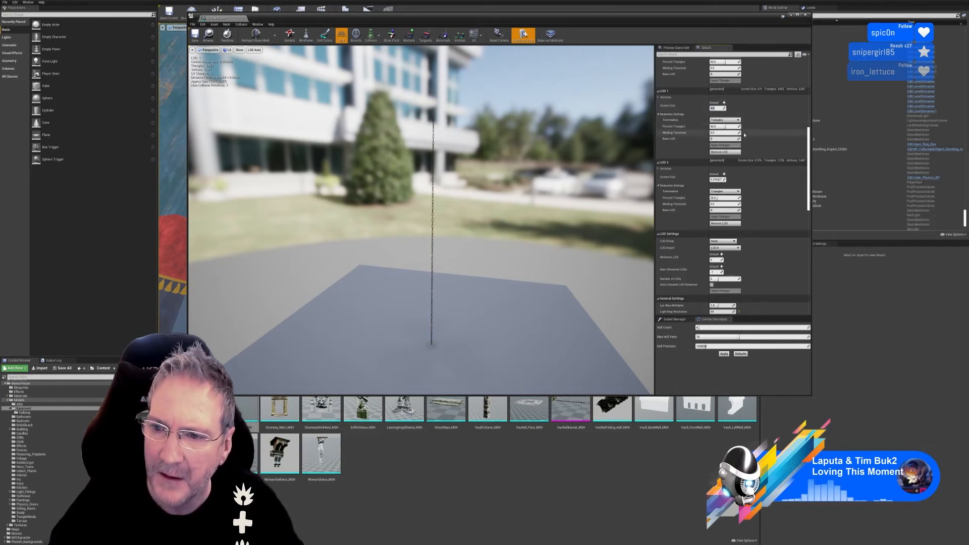
click(718, 179)
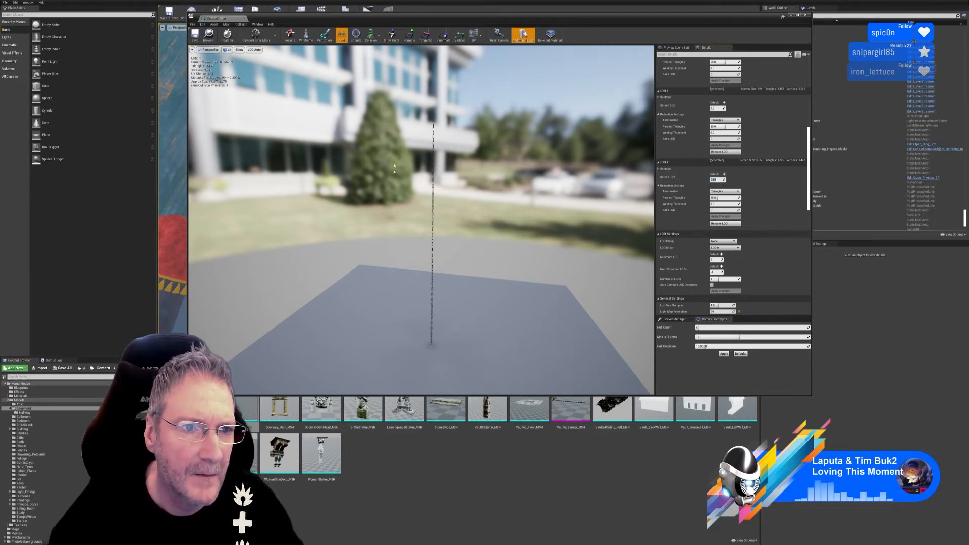
Open the collision display options to check KitchenChain's collision.
mouse_move(394, 170)
mouse_down()
mouse_move(406, 186)
mouse_move(389, 169)
mouse_move(397, 138)
mouse_move(393, 158)
mouse_up()
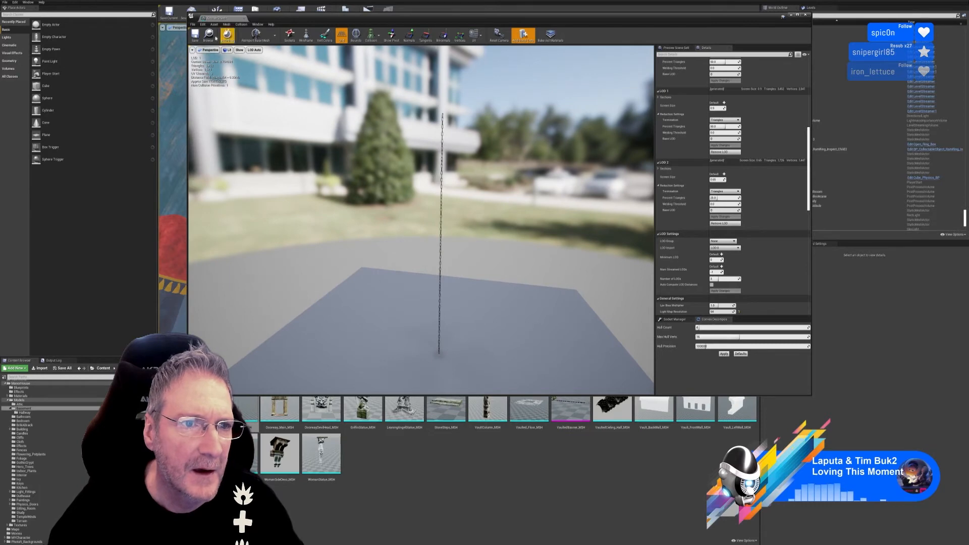
click(371, 34)
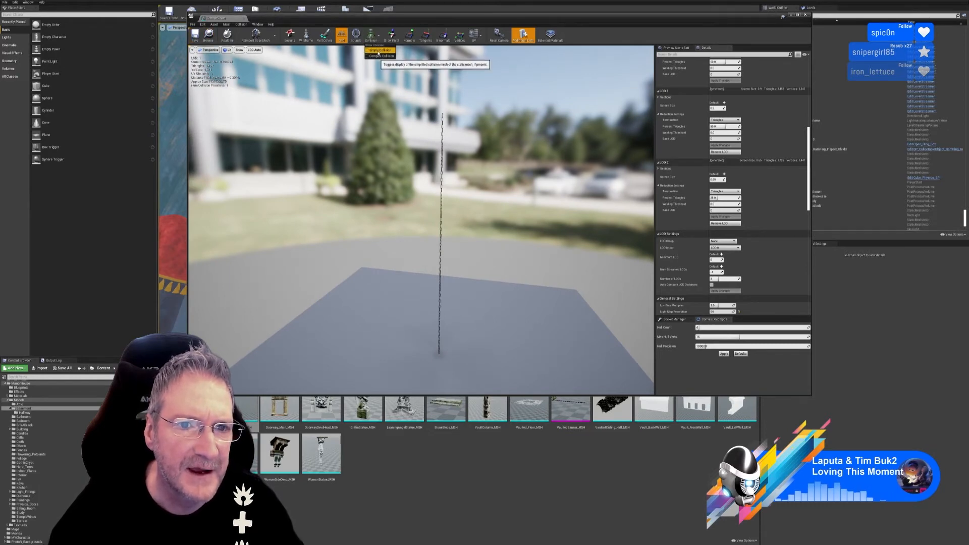
Show the chain mesh's simple collision, remove that collision, then save the mesh and close its editor.
click(379, 50)
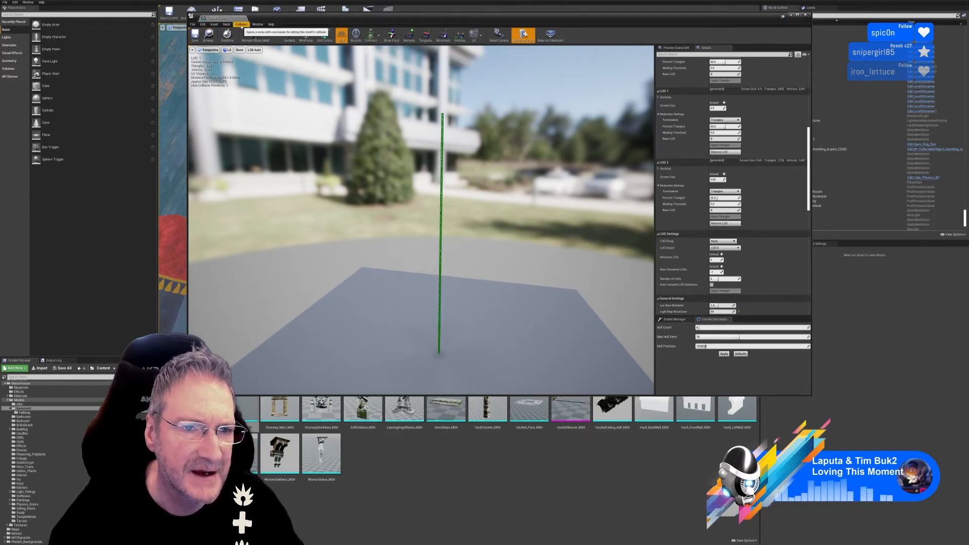
click(242, 24)
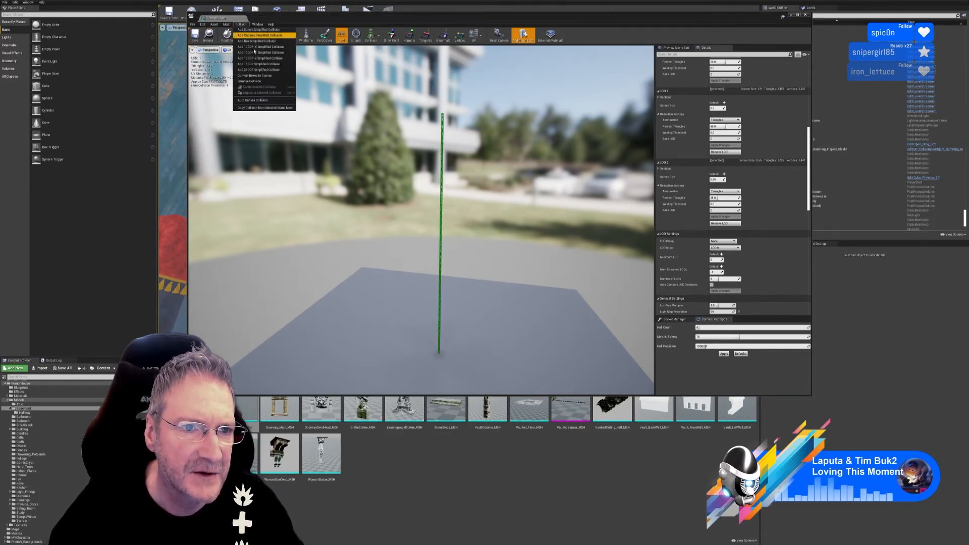
click(254, 82)
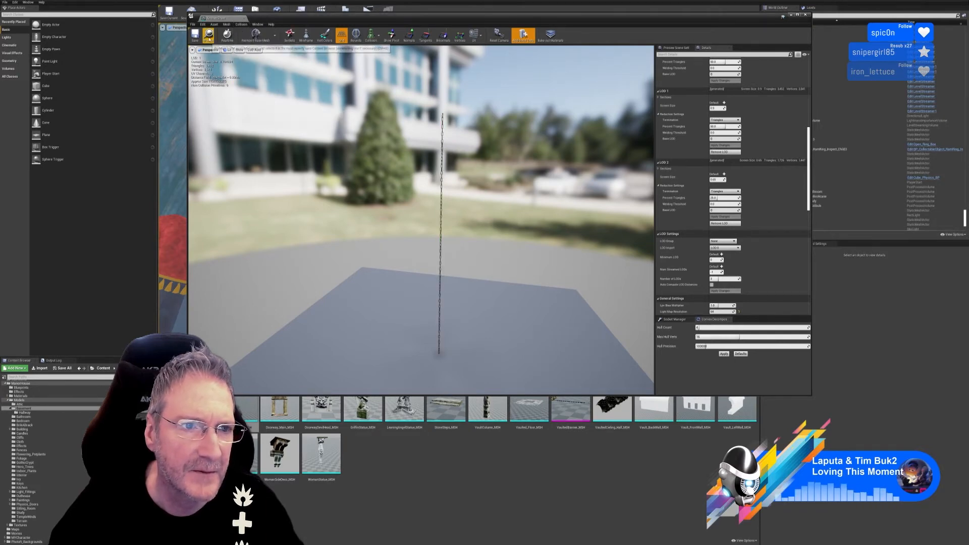
click(198, 38)
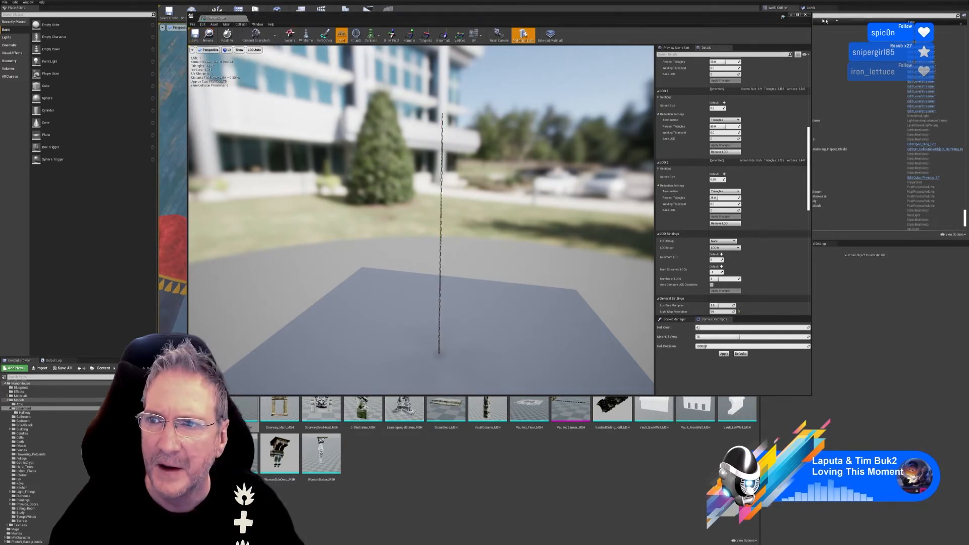
click(806, 16)
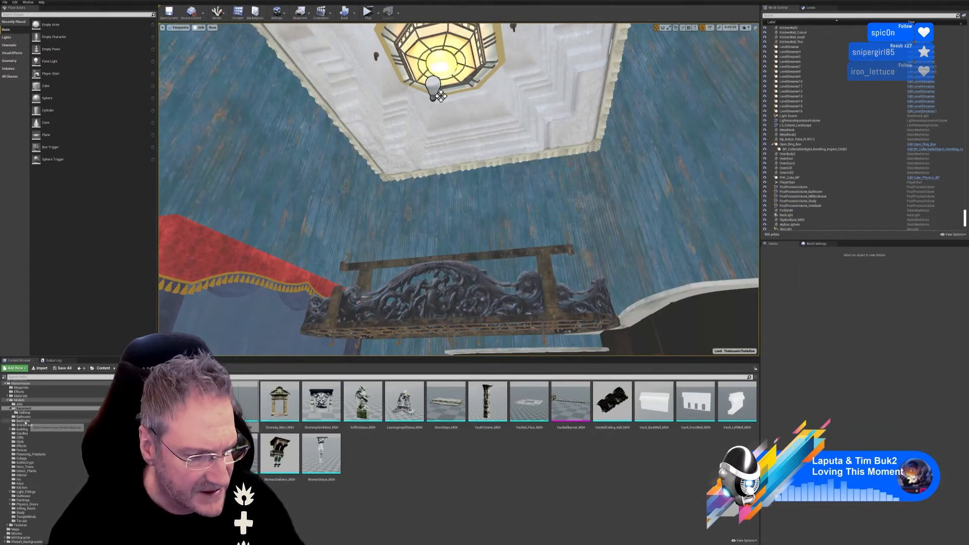
Open the Kitchen models folder and save all levels.
click(23, 487)
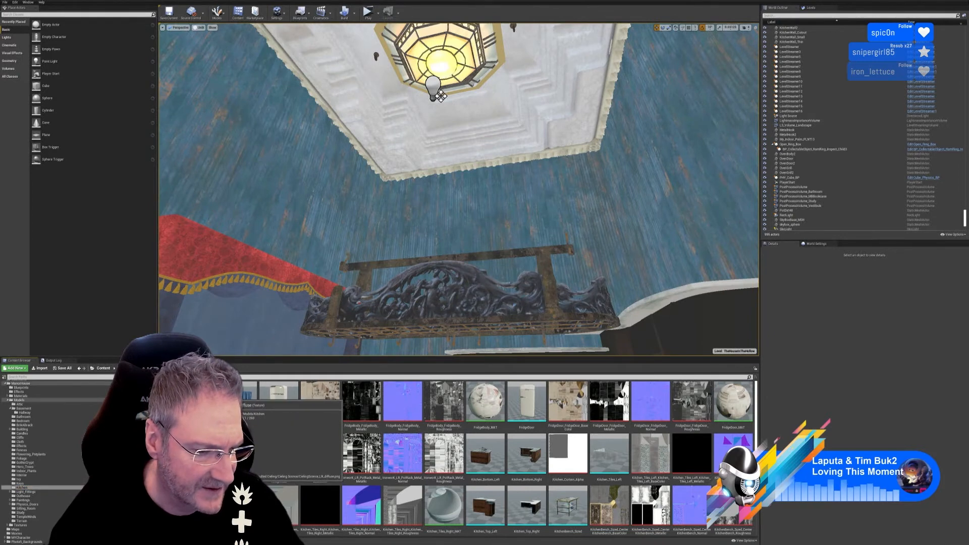
right_click(200, 397)
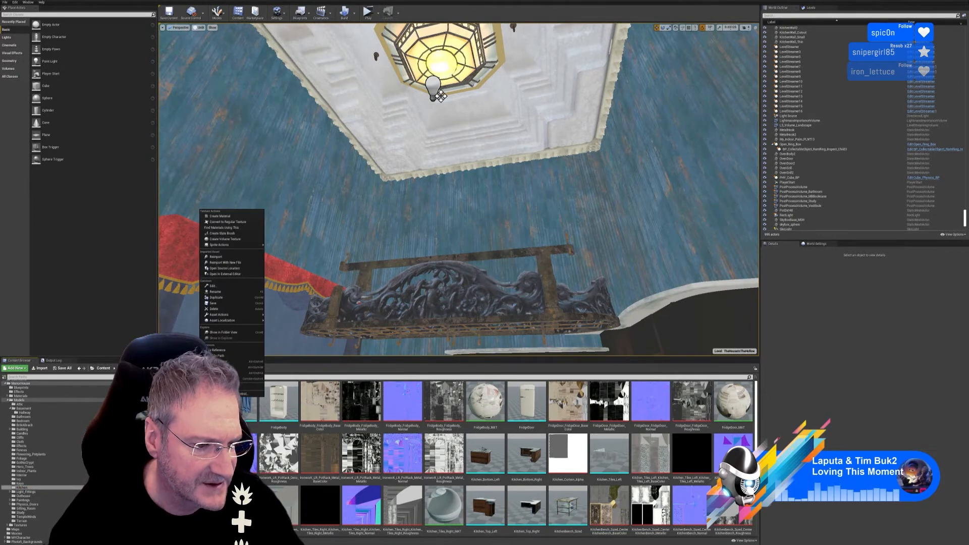
click(93, 112)
click(5, 2)
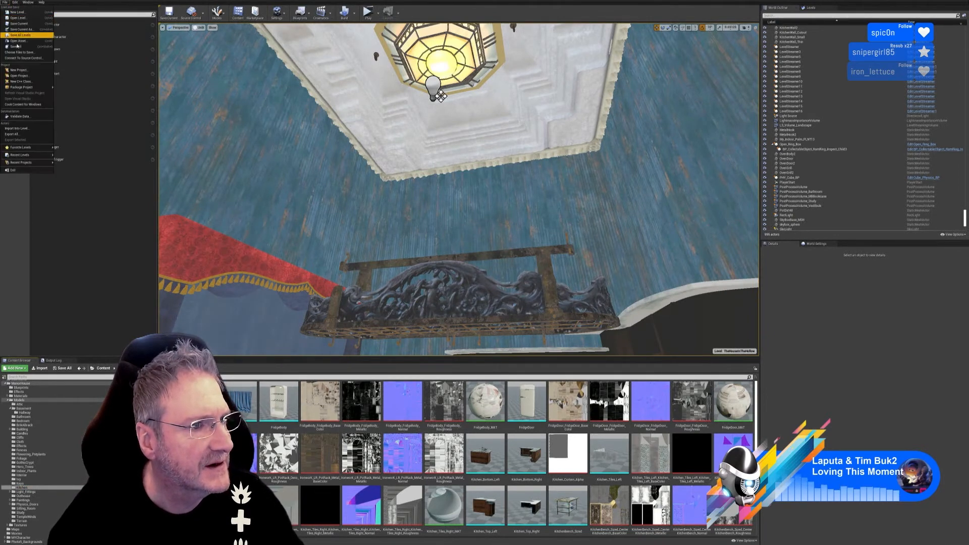
click(20, 36)
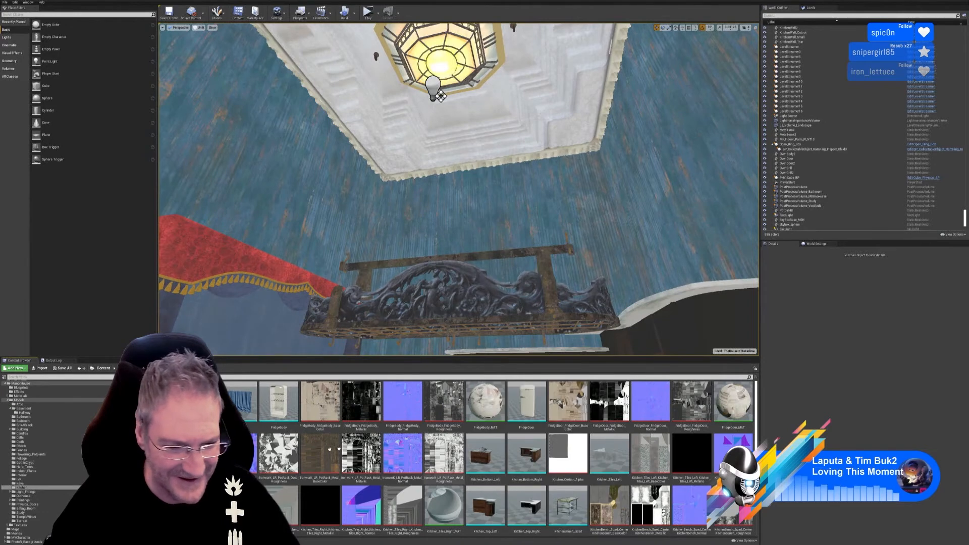
right_click(197, 398)
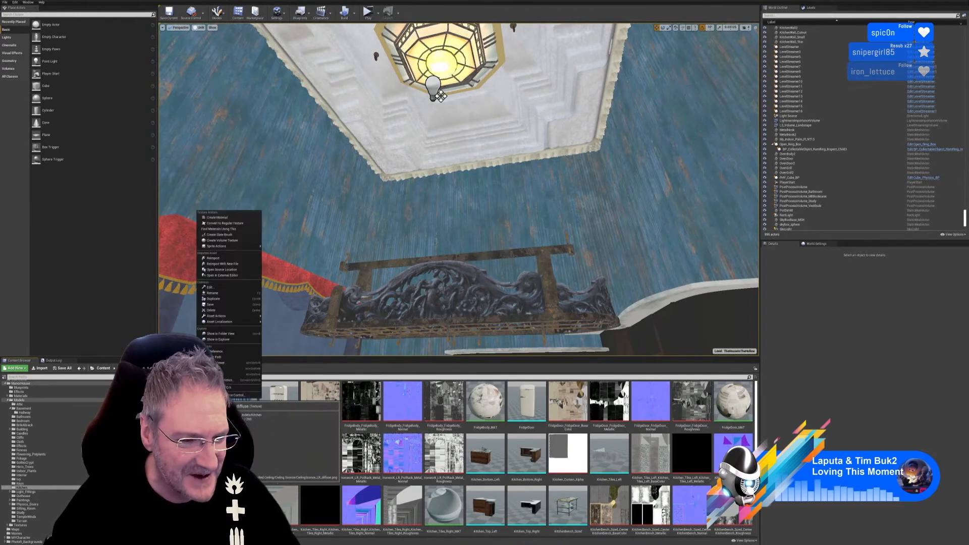
click(216, 310)
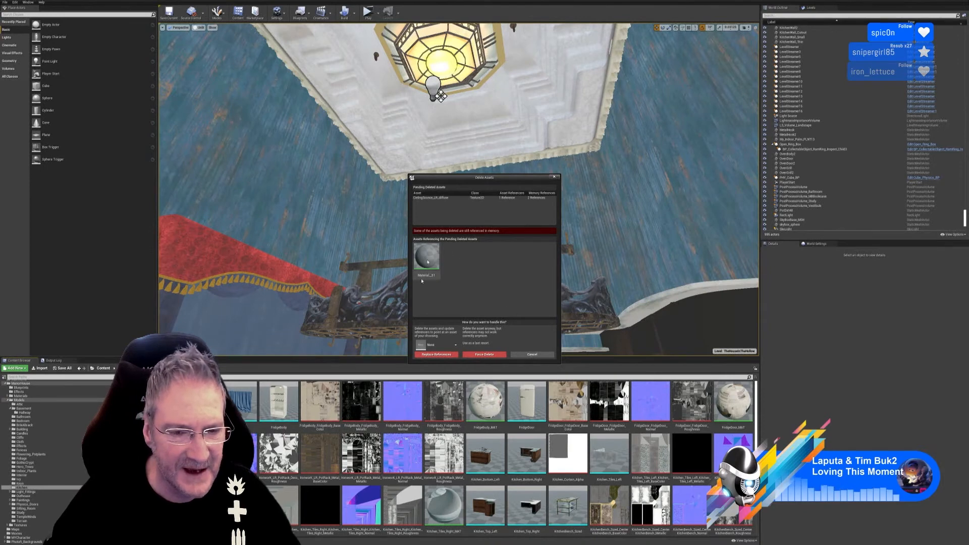
click(530, 355)
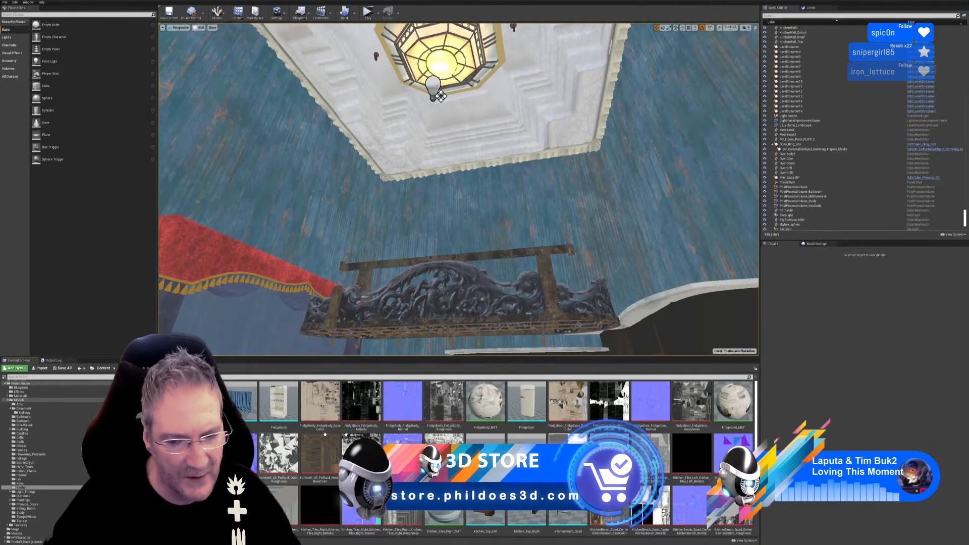
Place the KitchenChain mesh in the level near the kitchen ceiling's corner and scale it down uniformly.
scroll(453, 459, down, 1)
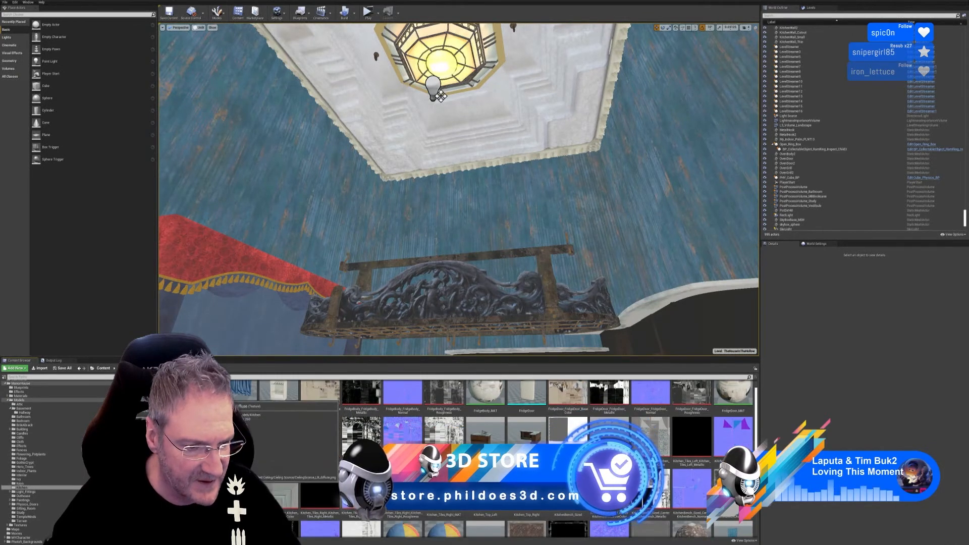
scroll(452, 459, down, 3)
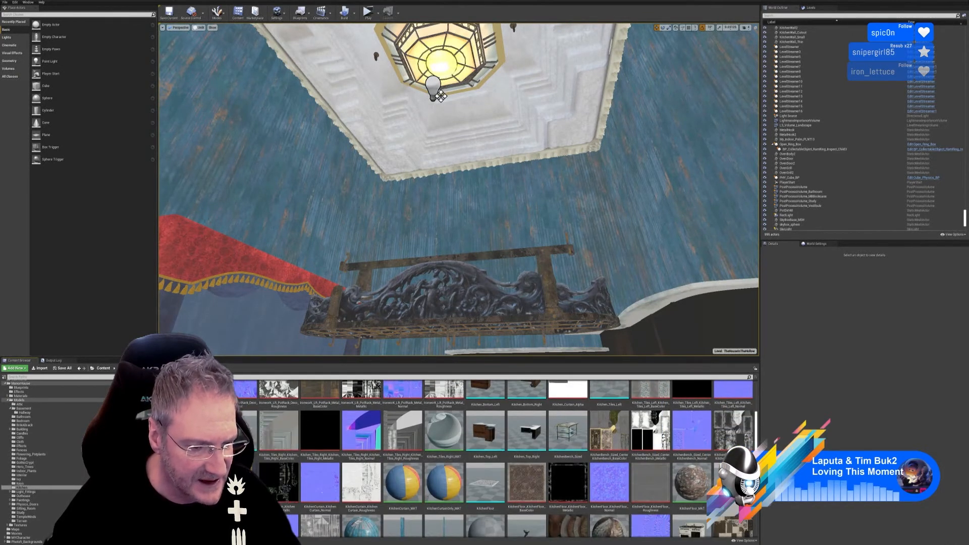
drag(237, 431, 391, 152)
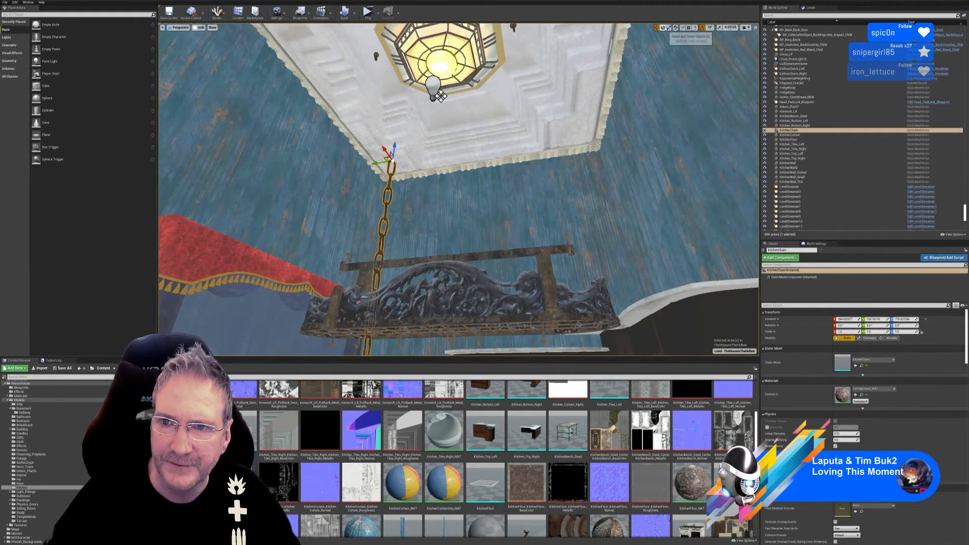
drag(393, 163, 379, 181)
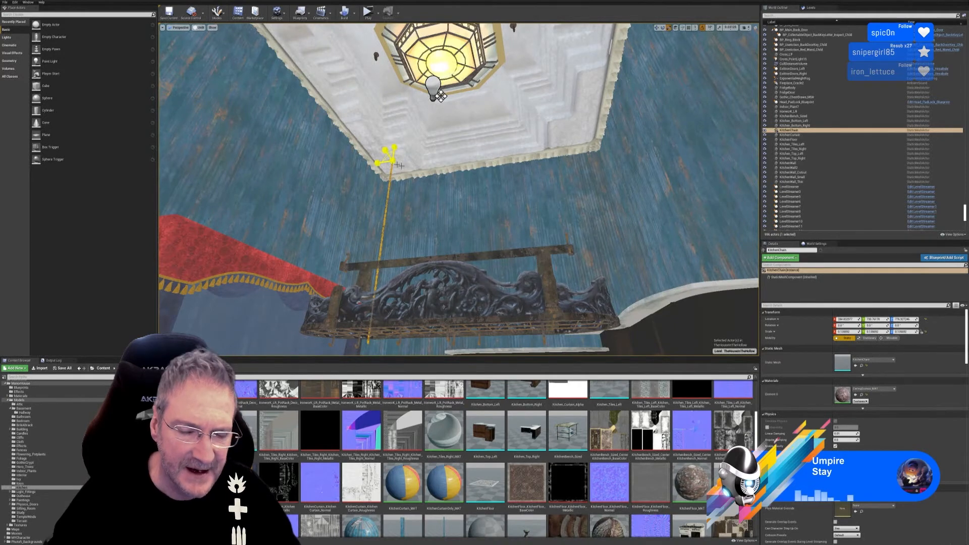
Raise the chain to the ceiling and move it over to the hook beside the lantern.
mouse_move(400, 166)
right_down()
mouse_move(380, 227)
mouse_move(401, 202)
mouse_move(402, 169)
right_up()
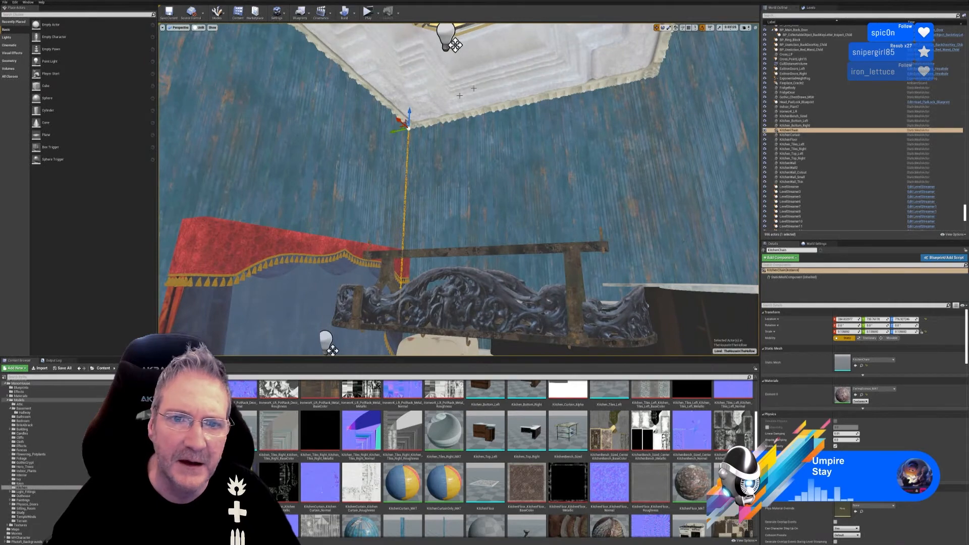
drag(410, 113, 408, 42)
mouse_move(407, 43)
right_down()
mouse_move(444, 63)
mouse_move(416, 38)
right_up()
right_drag(478, 85, 485, 57)
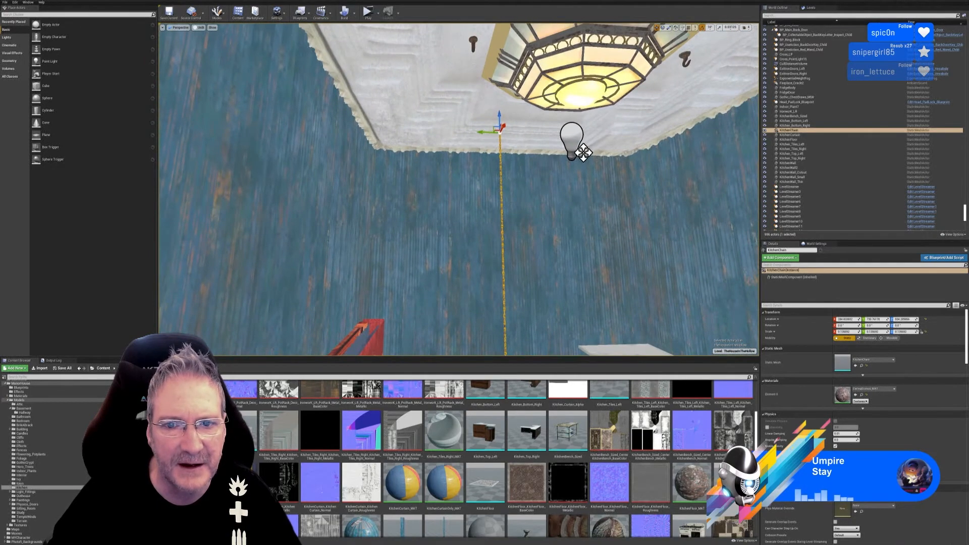
drag(487, 132, 461, 50)
right_drag(462, 49, 504, 56)
right_drag(460, 55, 469, 45)
right_drag(564, 225, 533, 227)
ctrl+drag(534, 227, 533, 227)
right_drag(534, 228, 512, 115)
Scale the chain up uniformly for thicker links and check its length against the hanging rack and floor.
key(r)
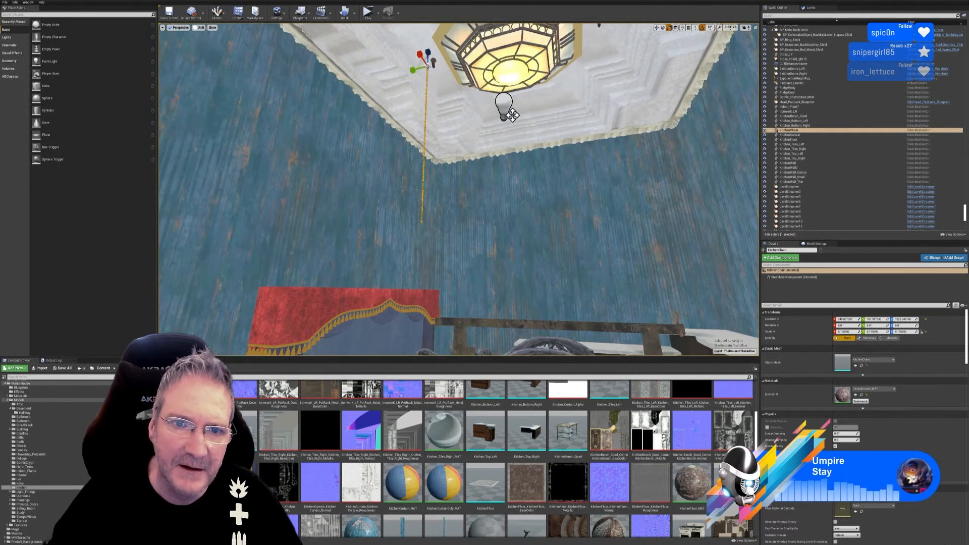
ctrl+drag(513, 115, 512, 115)
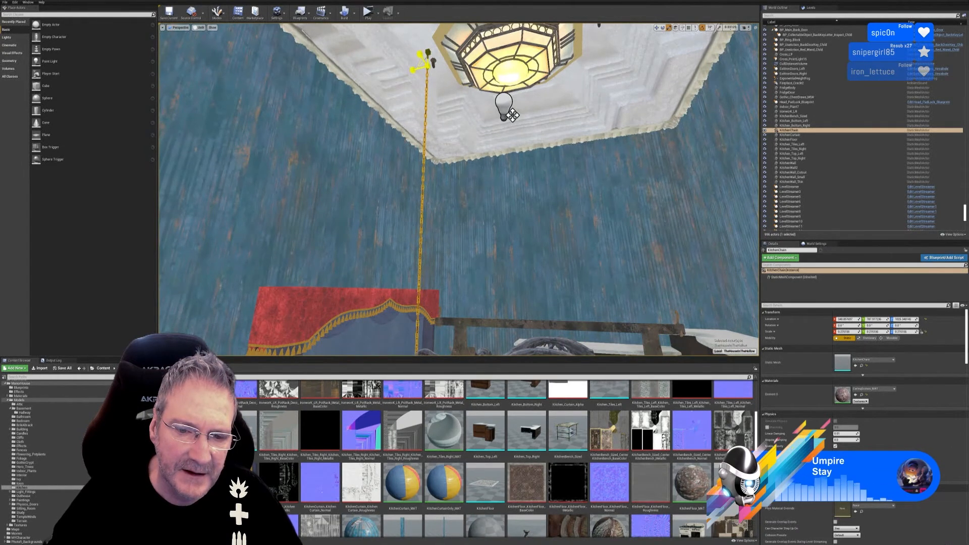
ctrl+drag(512, 115, 512, 115)
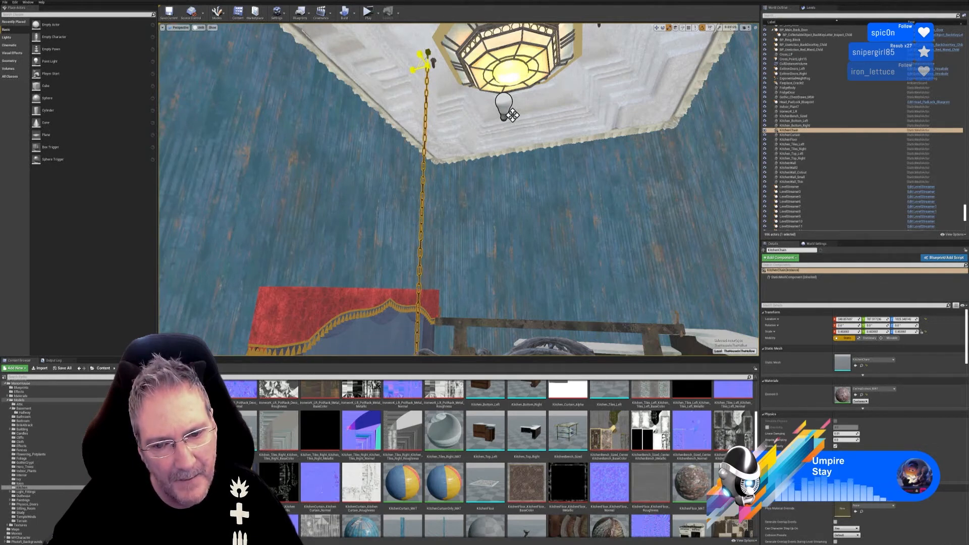
right_drag(468, 125, 467, 90)
key(w)
key(w)
key(s)
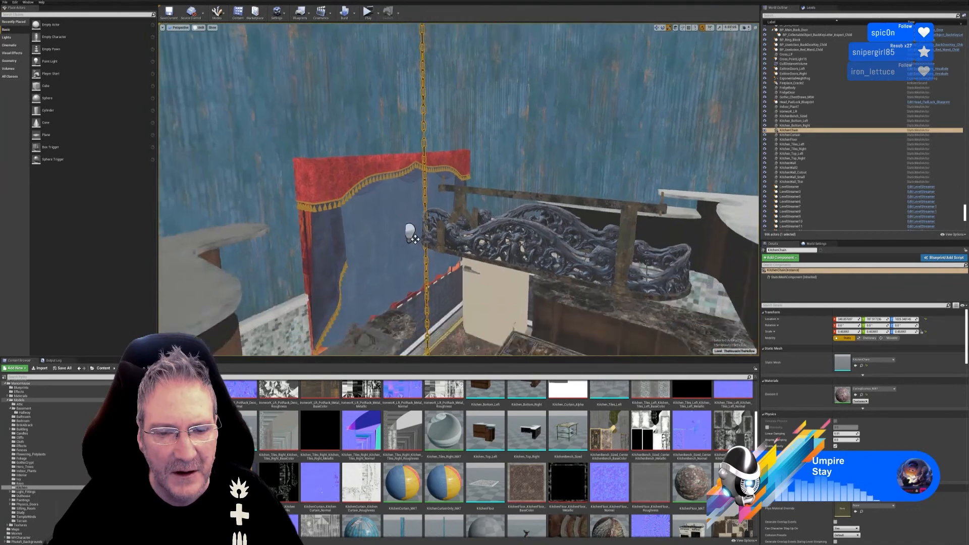
right_drag(410, 233, 410, 252)
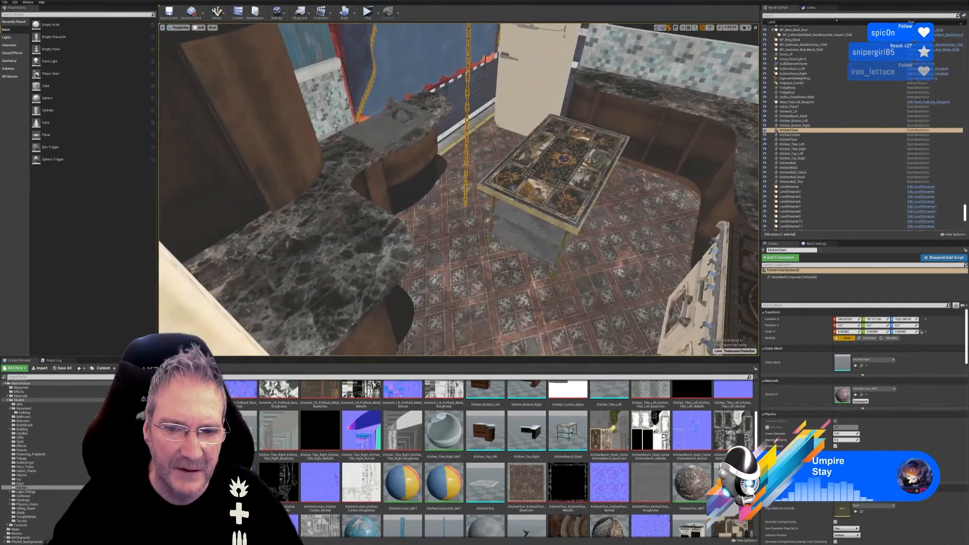
right_drag(411, 252, 405, 216)
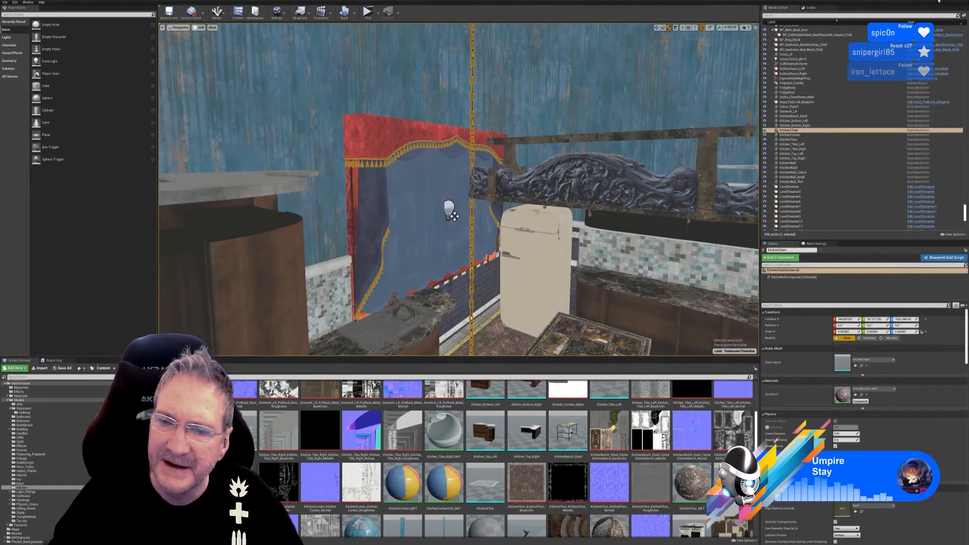
Switch to 3ds Max and delete the lower half of the chain's links at element level.
click(939, 2)
click(273, 543)
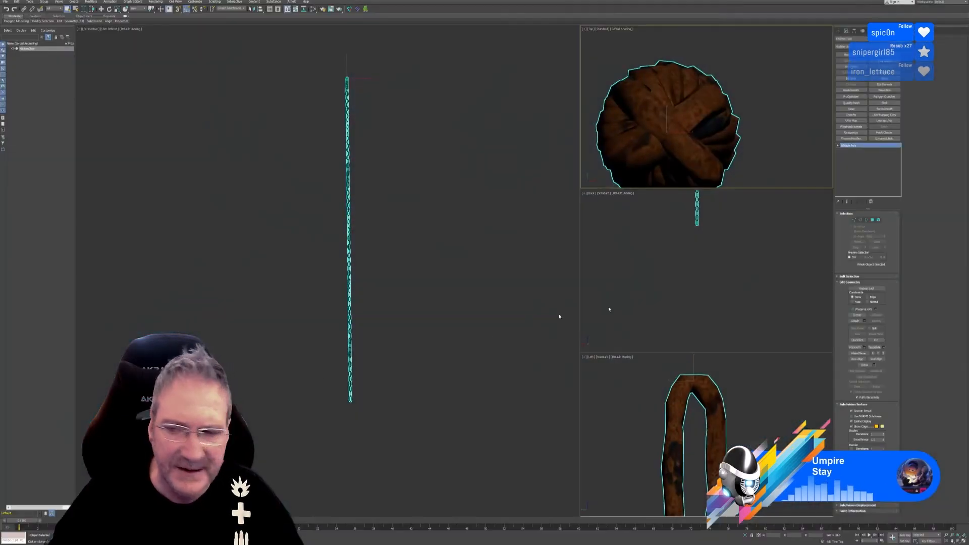
click(878, 220)
key(ctrl+a)
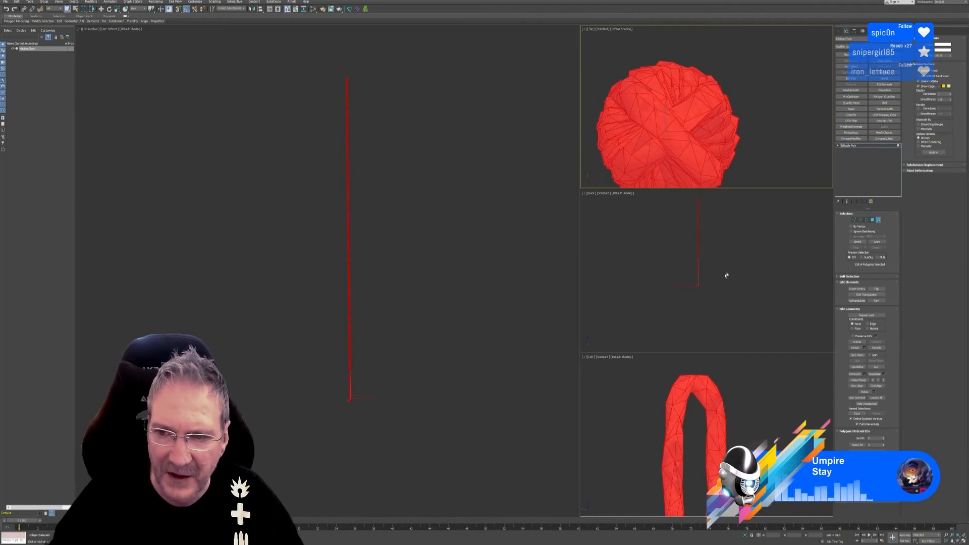
middle_drag(726, 275, 724, 288)
click(964, 540)
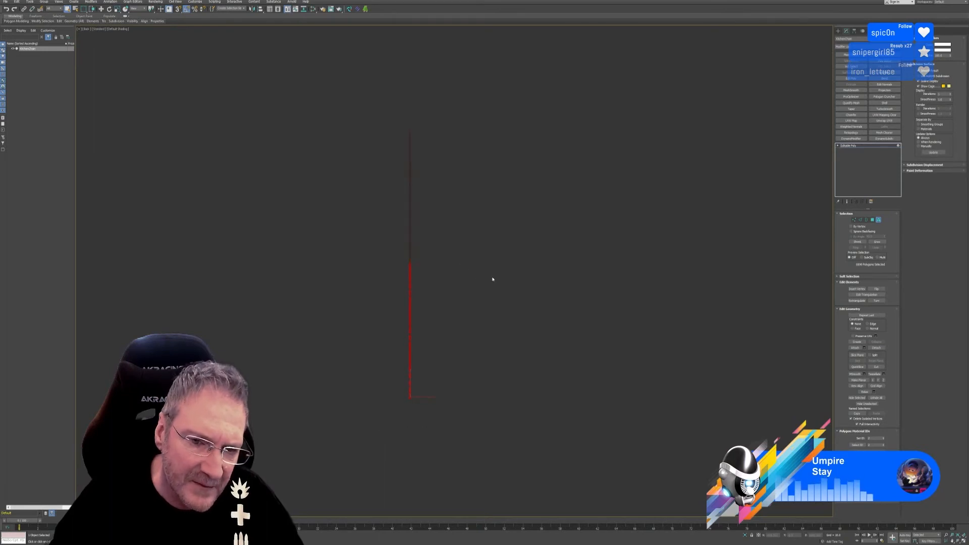
scroll(416, 264, up, 5)
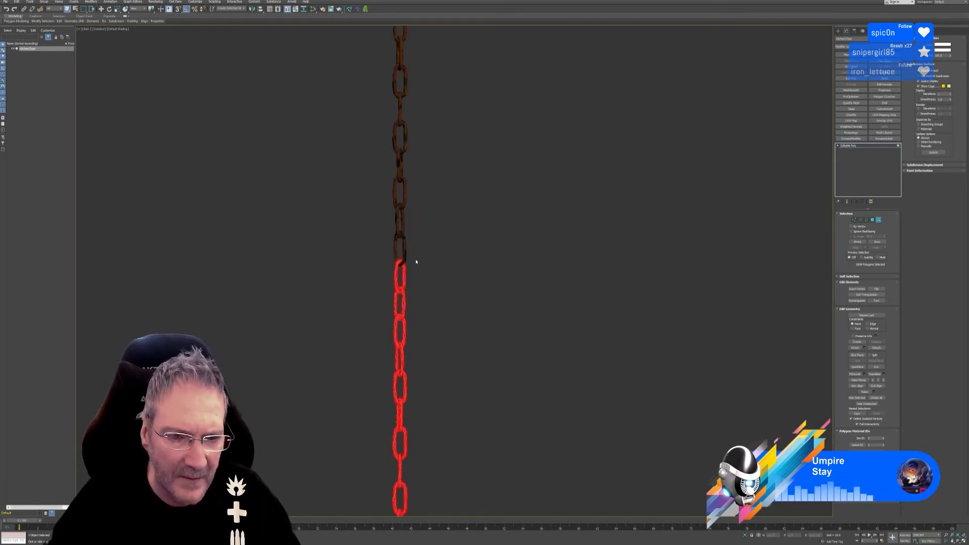
key(Delete)
scroll(419, 268, down, 5)
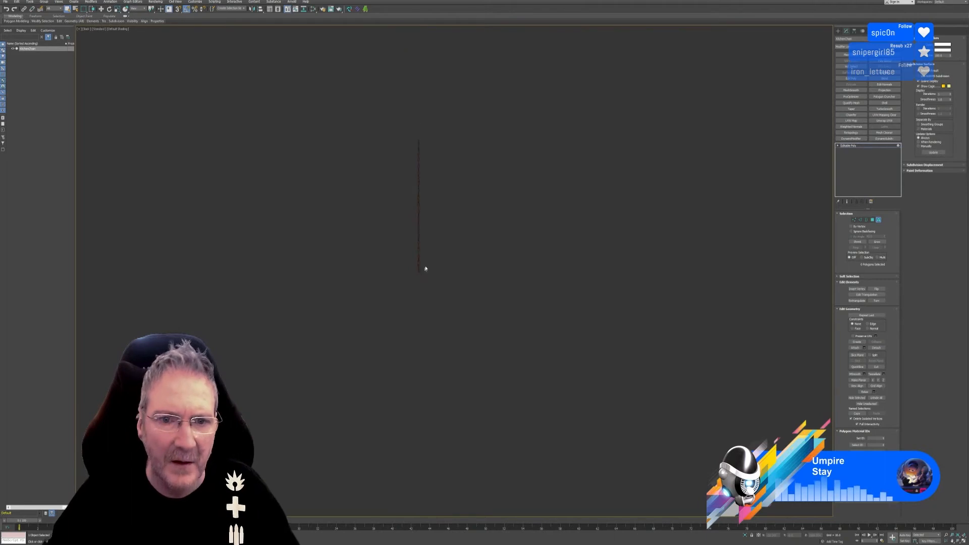
middle_drag(425, 269, 419, 286)
click(878, 219)
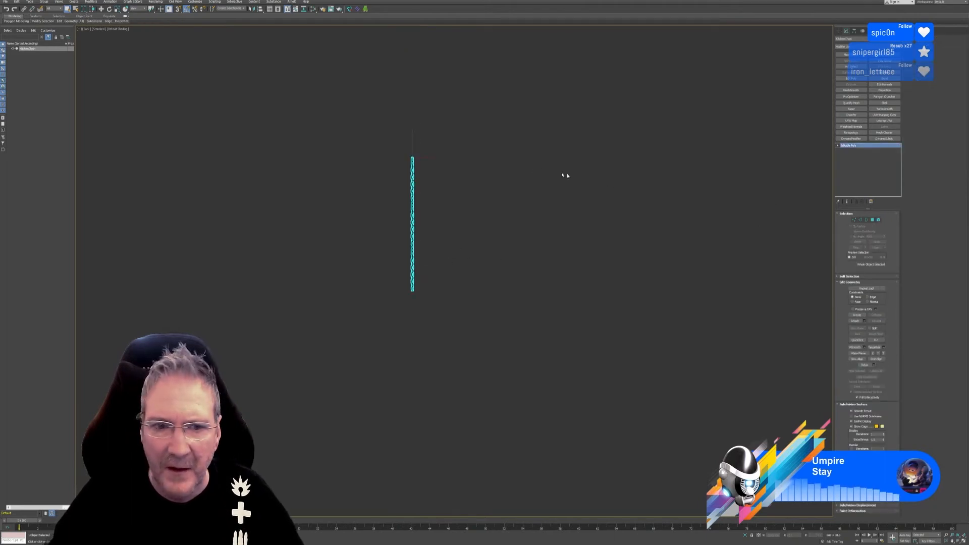
Export the shortened chain as FBX, overwriting KitchenChain.fbx and accepting the existing export settings.
click(5, 2)
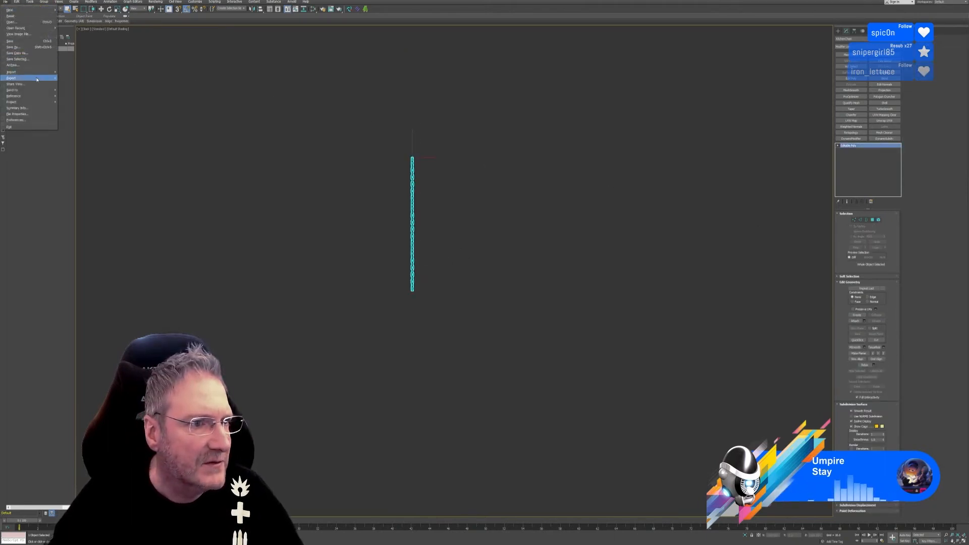
mouse_move(50, 78)
click(80, 87)
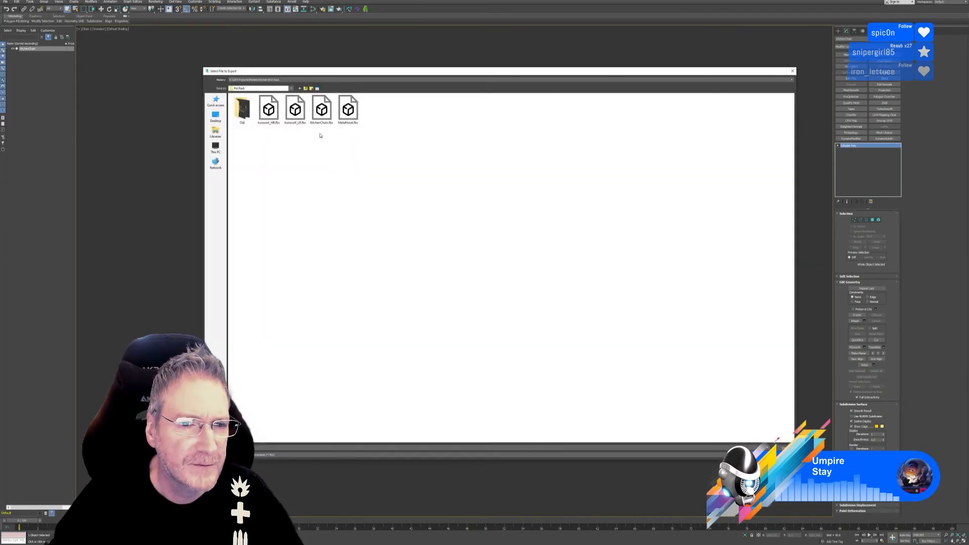
click(322, 112)
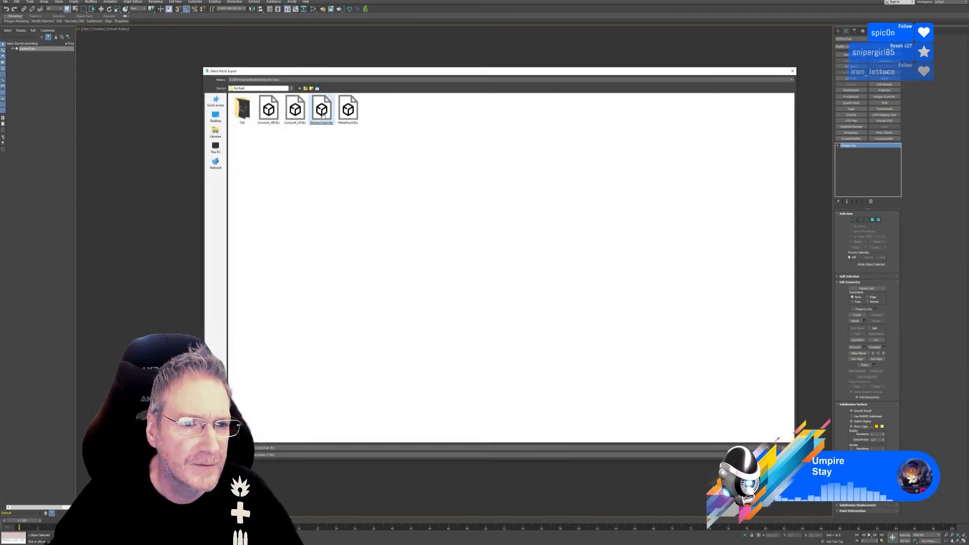
key(Return)
click(512, 278)
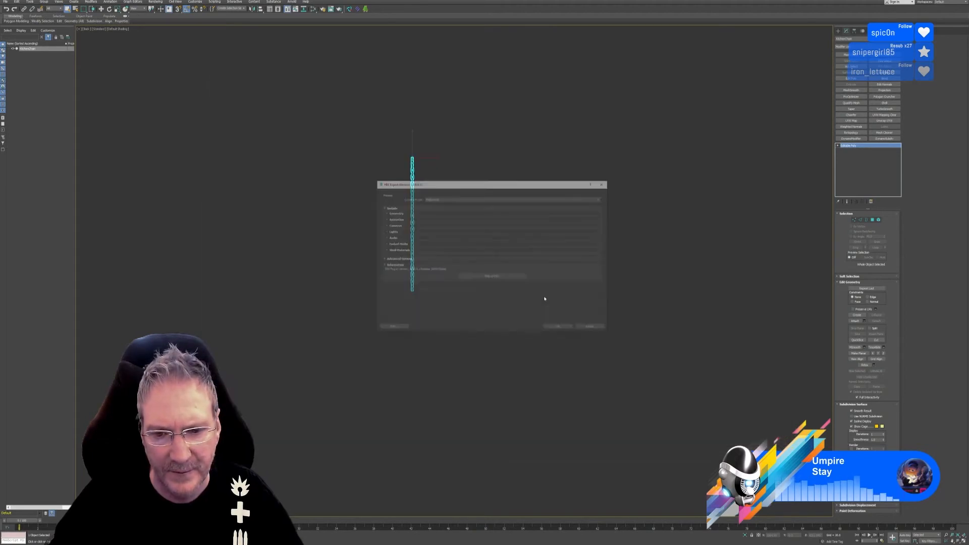
click(560, 329)
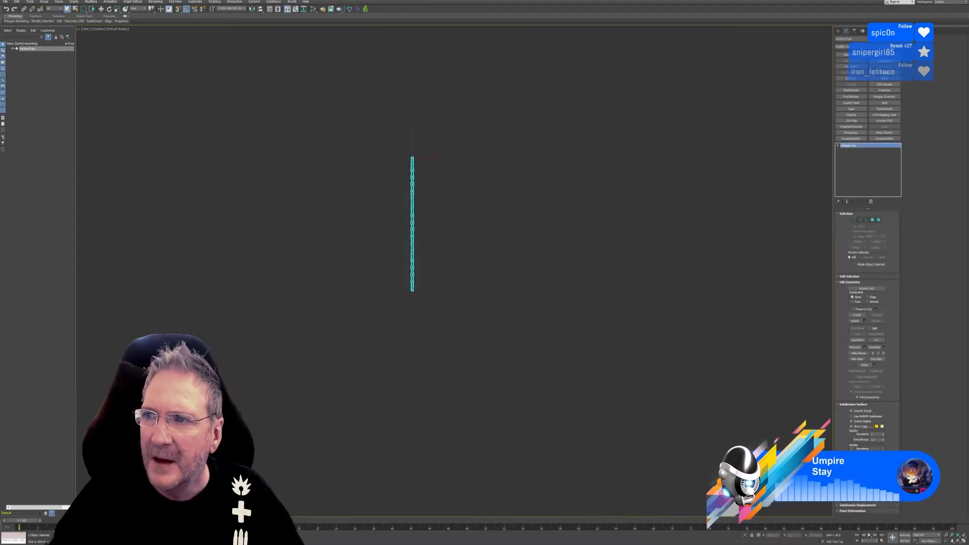
Switch to Unreal, reimport the KitchenChain mesh from its source file and scale the placed chain down slightly.
click(938, 1)
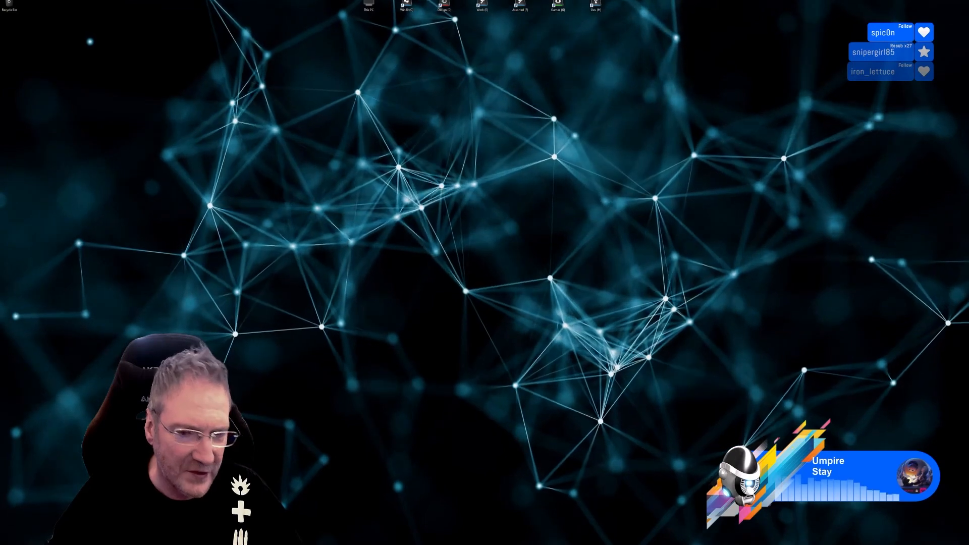
key(alt+Tab)
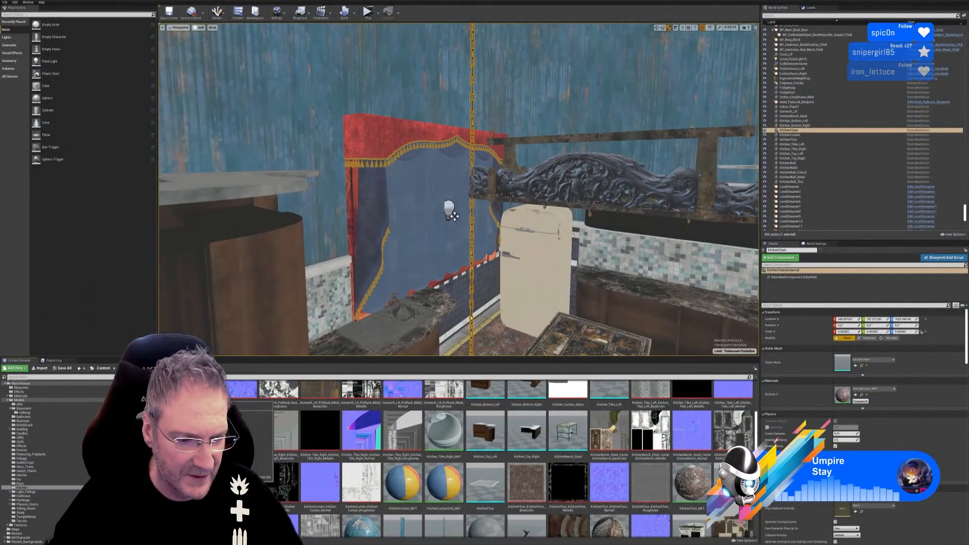
right_click(230, 385)
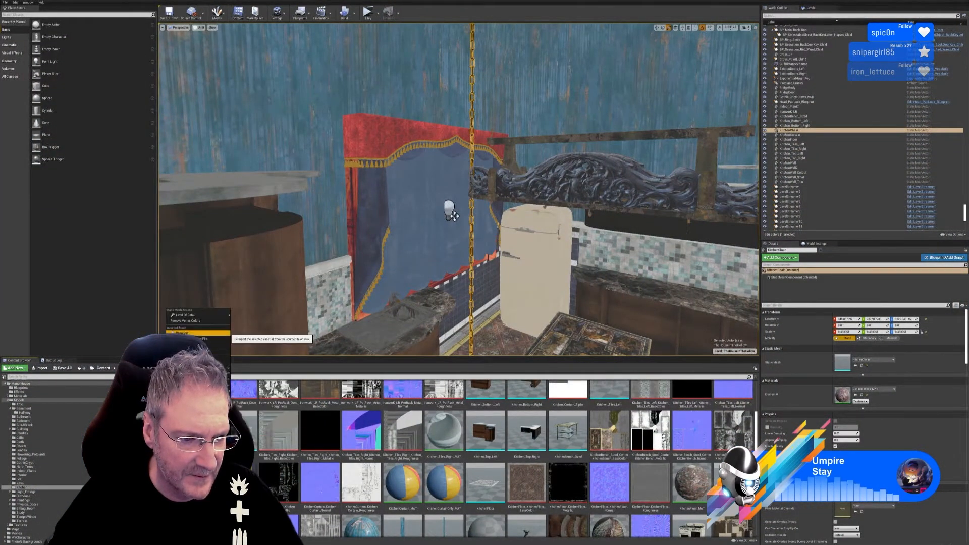
click(293, 340)
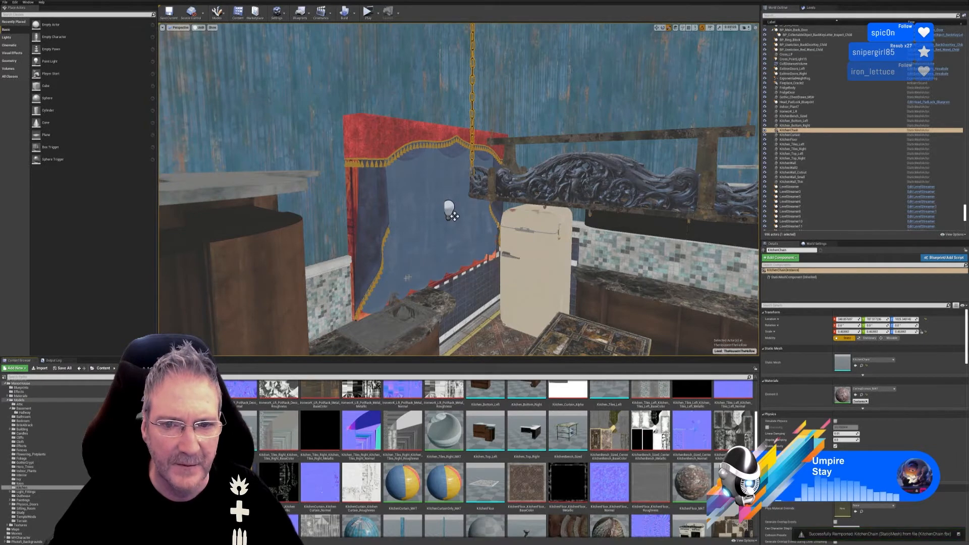
right_drag(458, 189, 481, 131)
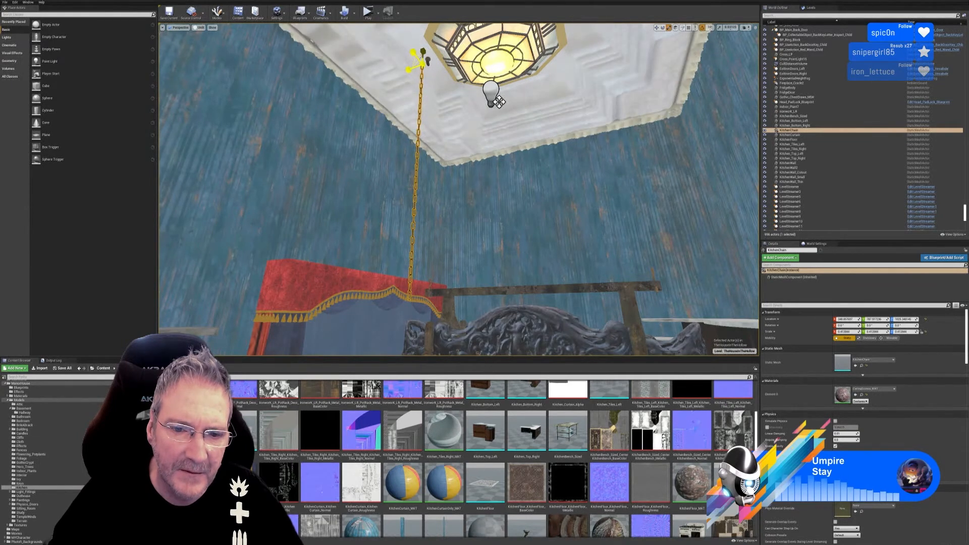
drag(499, 102, 499, 102)
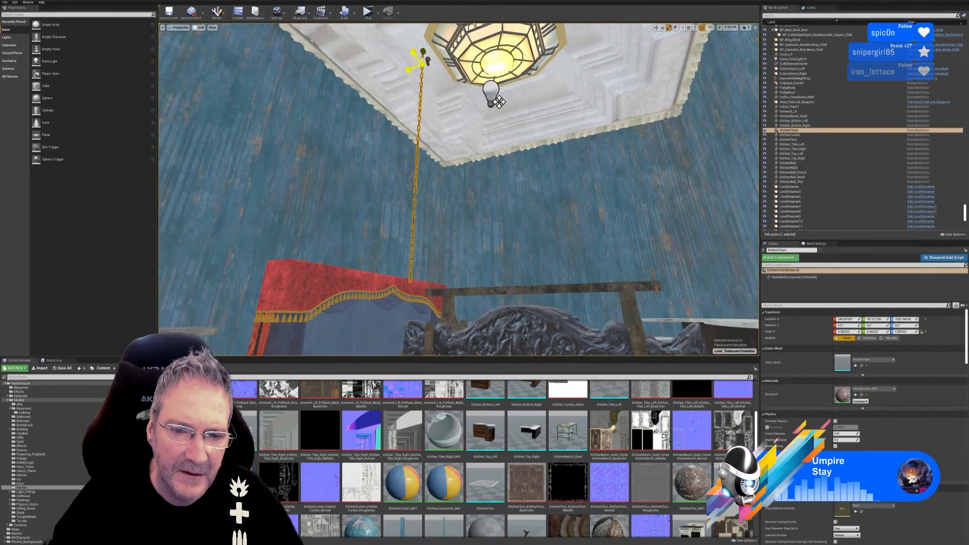
Move the chain sideways along the ceiling until its top link lines up with the hook beside the lantern.
click(656, 28)
right_drag(555, 111, 615, 161)
right_drag(219, 293, 328, 176)
right_drag(458, 190, 310, 167)
key(w)
key(d)
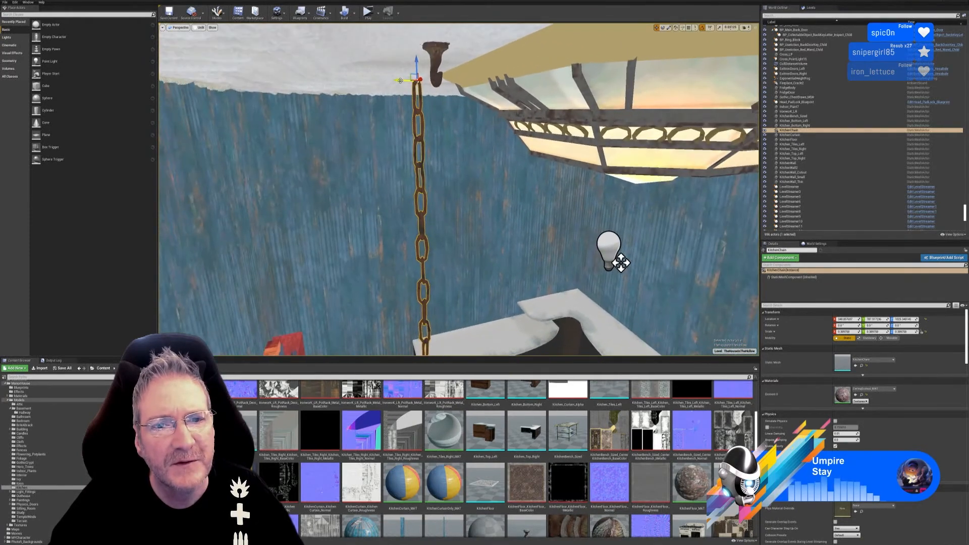
drag(400, 81, 421, 79)
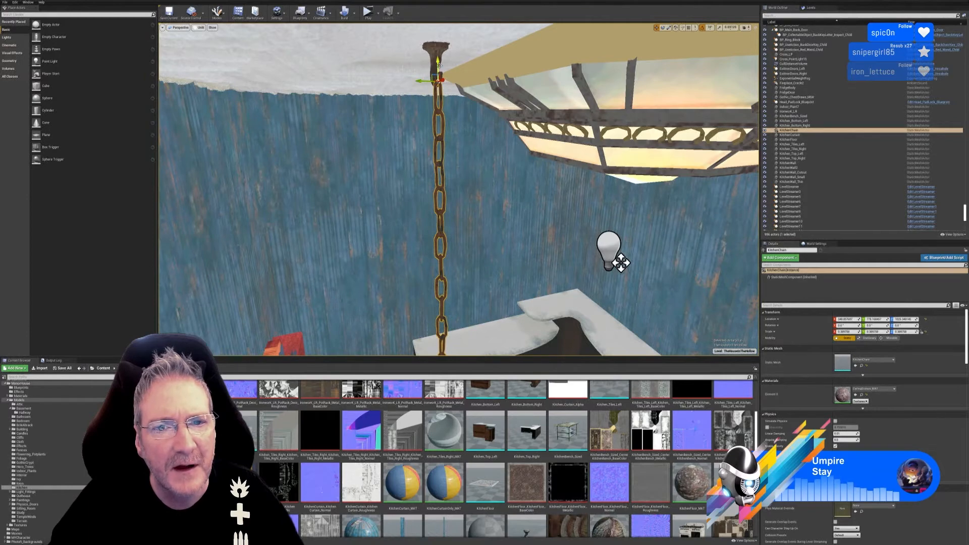
Fine-tune the chain's position from the other side so its top link rests in the curve of the ceiling hook.
right_drag(437, 151, 696, 139)
key(a)
key(w)
key(a)
key(a)
key(a)
right_drag(547, 148, 568, 127)
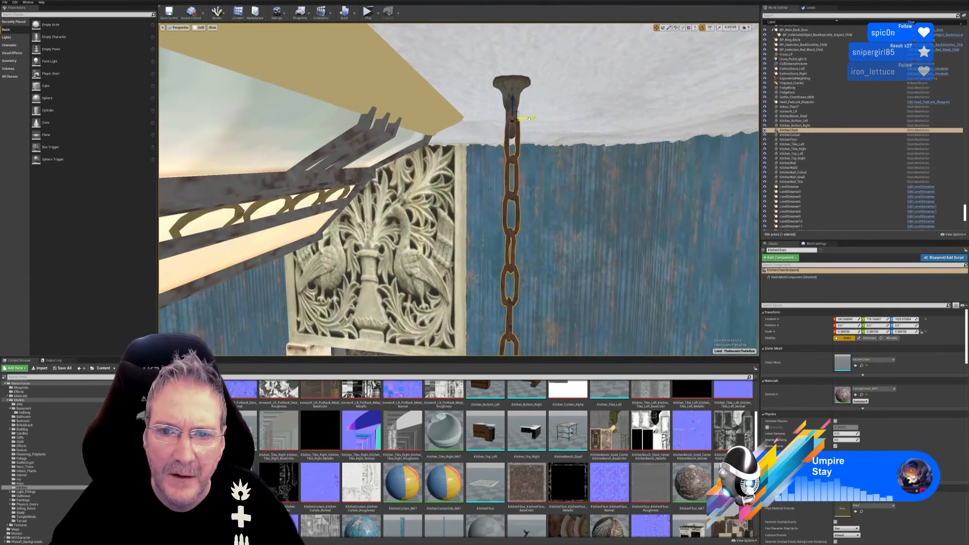
right_drag(568, 128, 512, 130)
key(d)
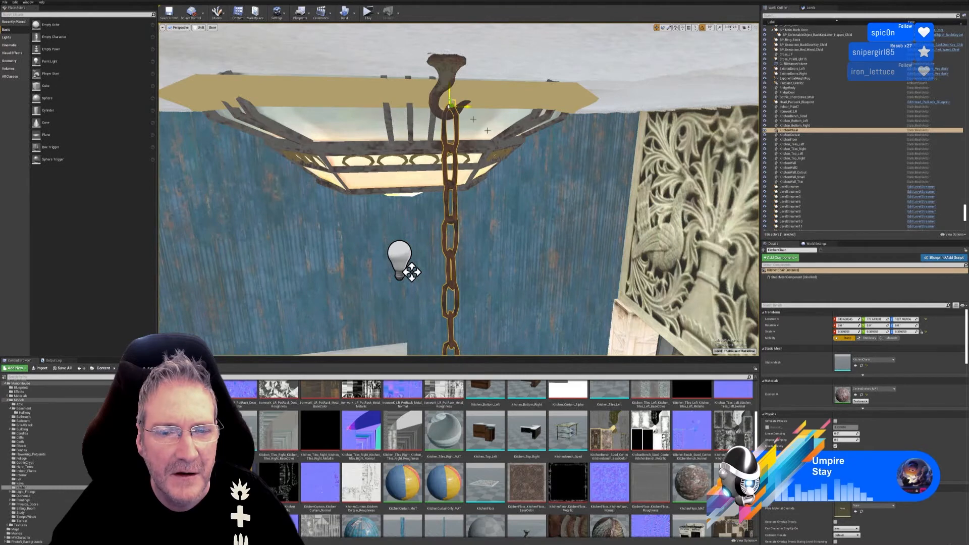
key(d)
Select the hanging ironwork rack and move it so its end hook lines up with the chain's lowest link.
right_drag(459, 189, 382, 243)
key(d)
key(d)
key(d)
key(a)
key(d)
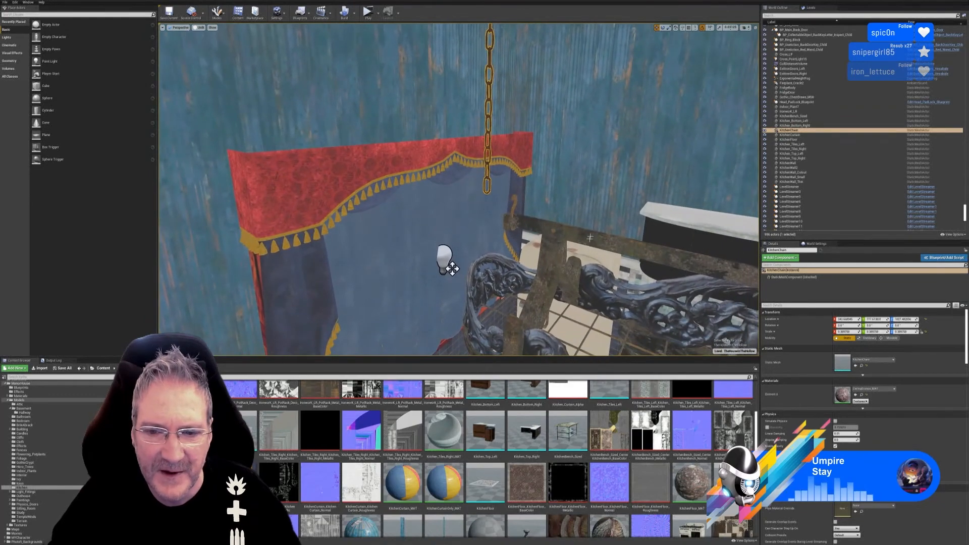
click(596, 255)
key(f)
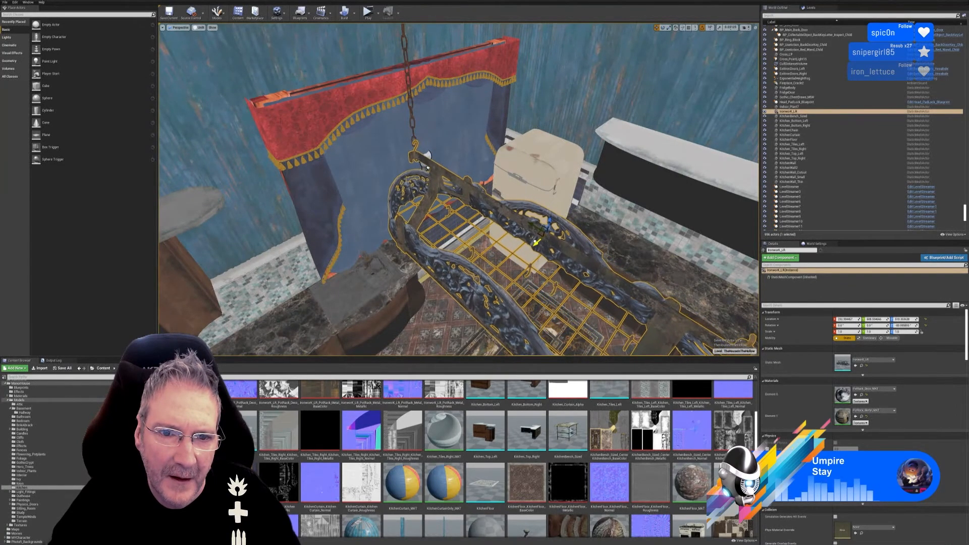
right_drag(544, 228, 487, 225)
right_drag(508, 257, 505, 258)
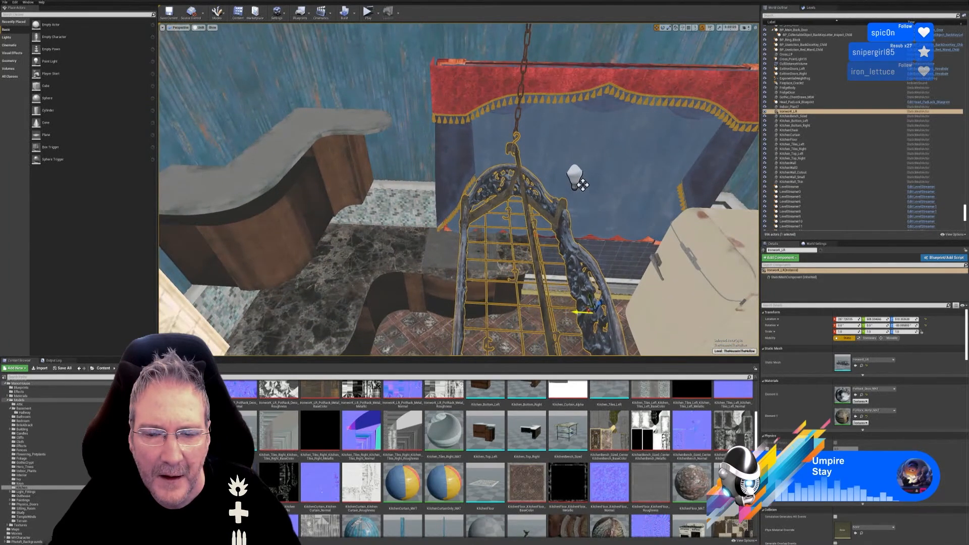
right_drag(575, 175, 472, 204)
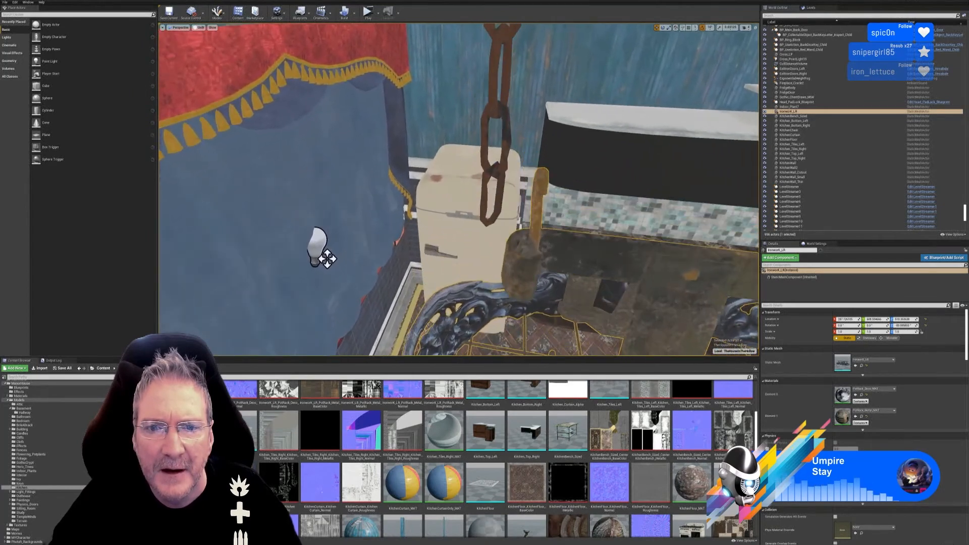
right_drag(327, 258, 323, 233)
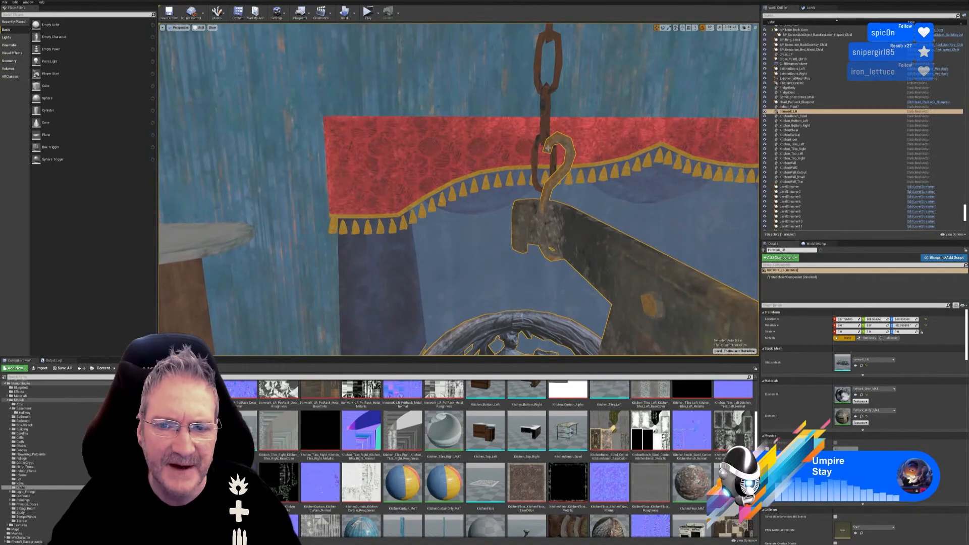
mouse_move(608, 197)
right_down()
mouse_move(590, 199)
mouse_move(621, 206)
right_up()
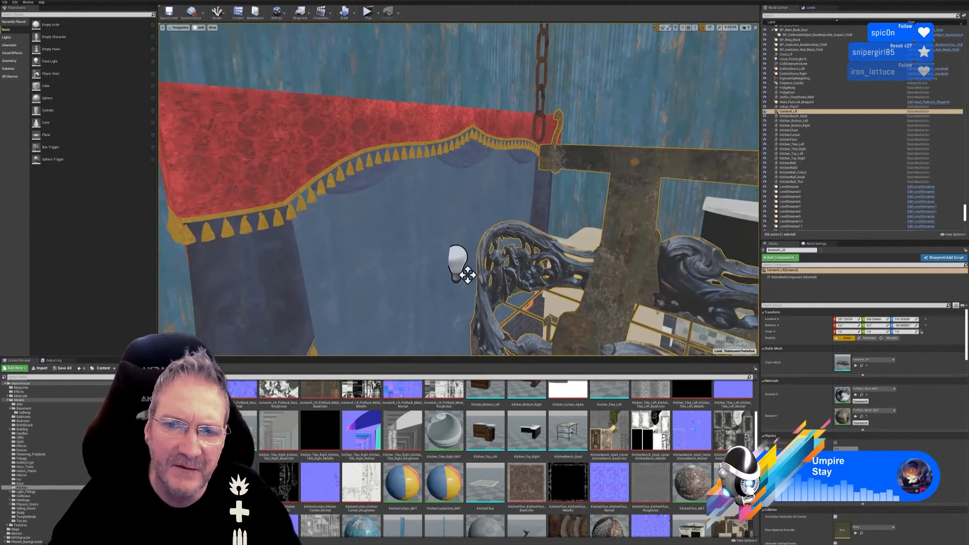
Switch to 3ds Max and delete the chain's bottom link at element level.
key(super+d)
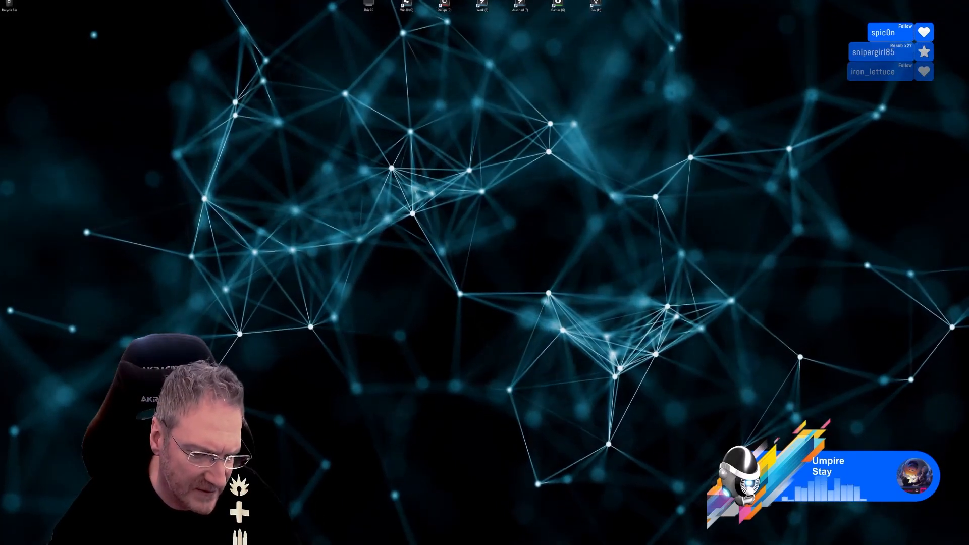
key(alt+Tab)
scroll(404, 309, up, 3)
scroll(431, 251, up, 2)
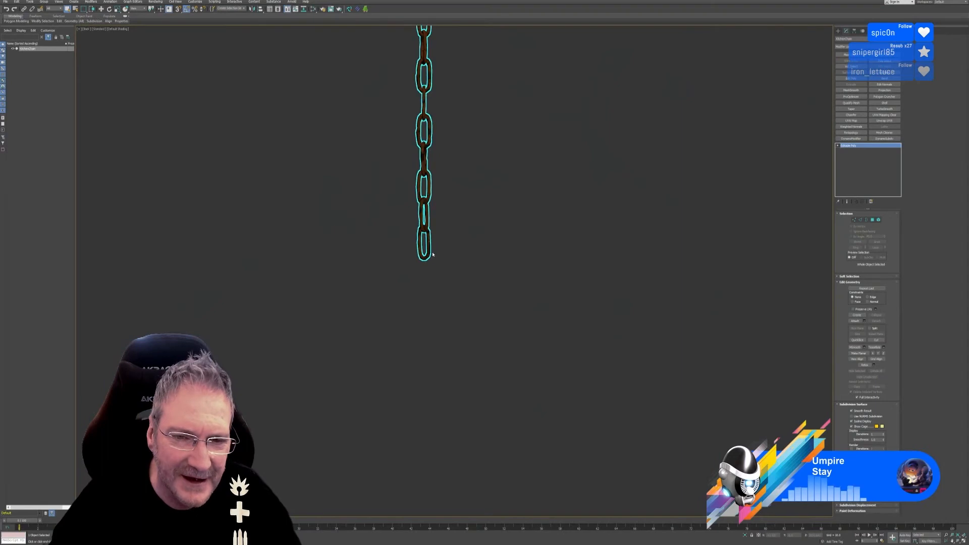
click(878, 220)
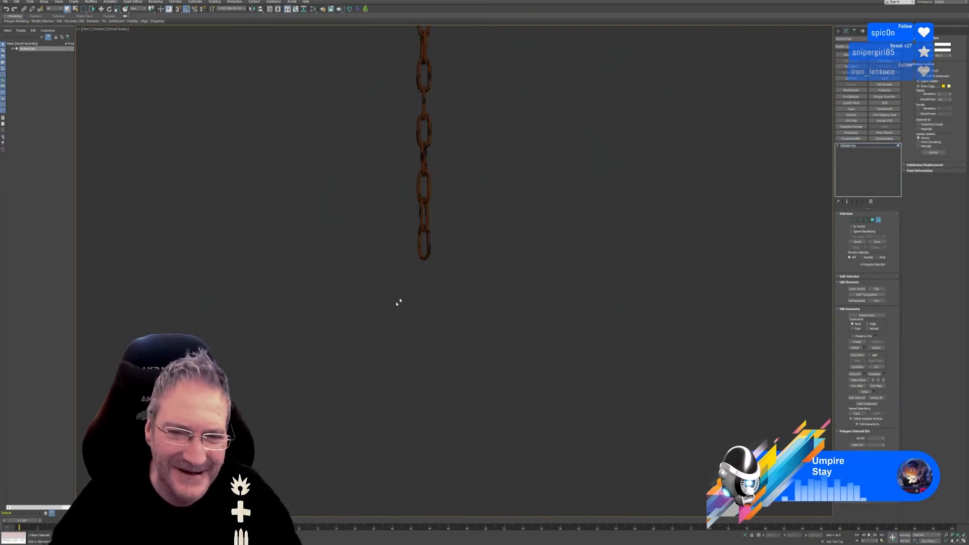
drag(397, 303, 448, 256)
key(Delete)
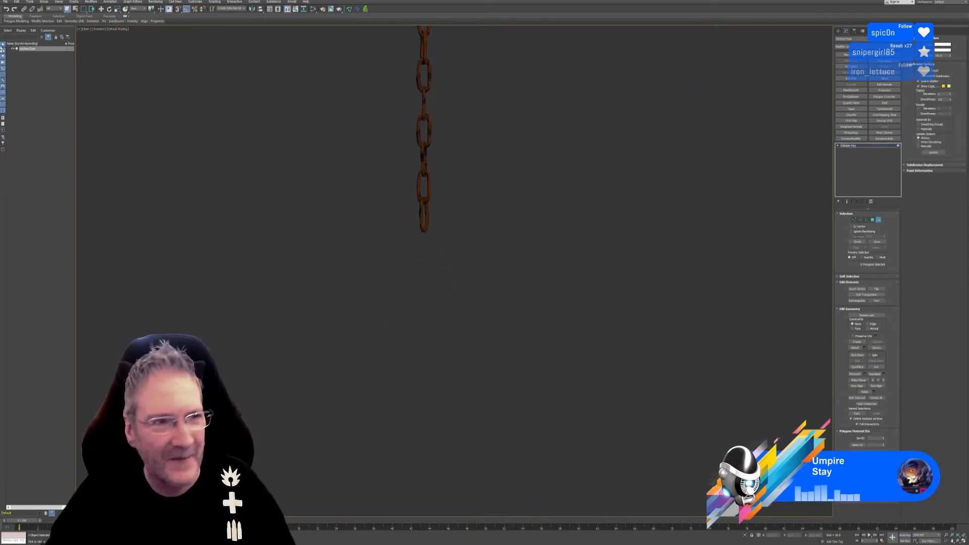
click(878, 220)
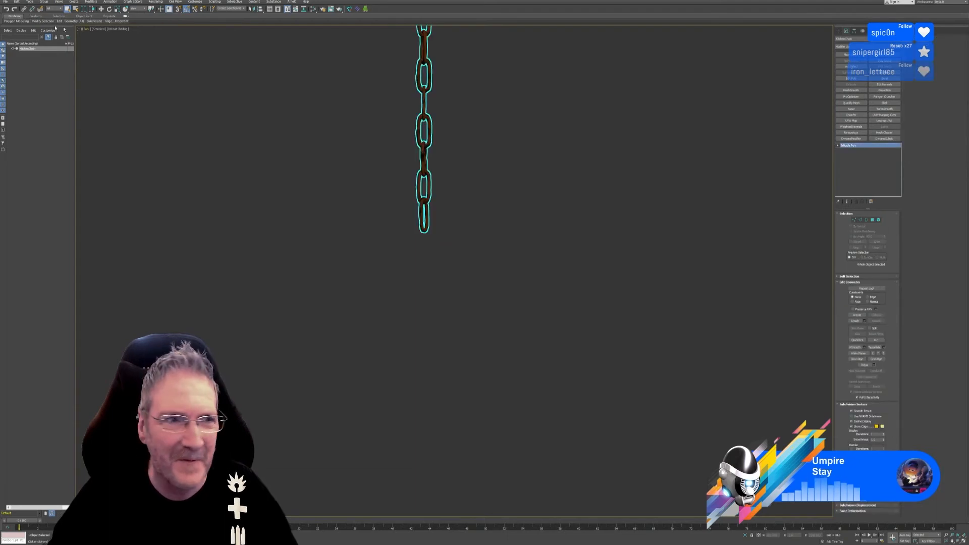
Export the selected chain as FBX, overwriting KitchenChain.fbx with the existing export settings, and return to Unreal.
click(5, 1)
mouse_move(38, 78)
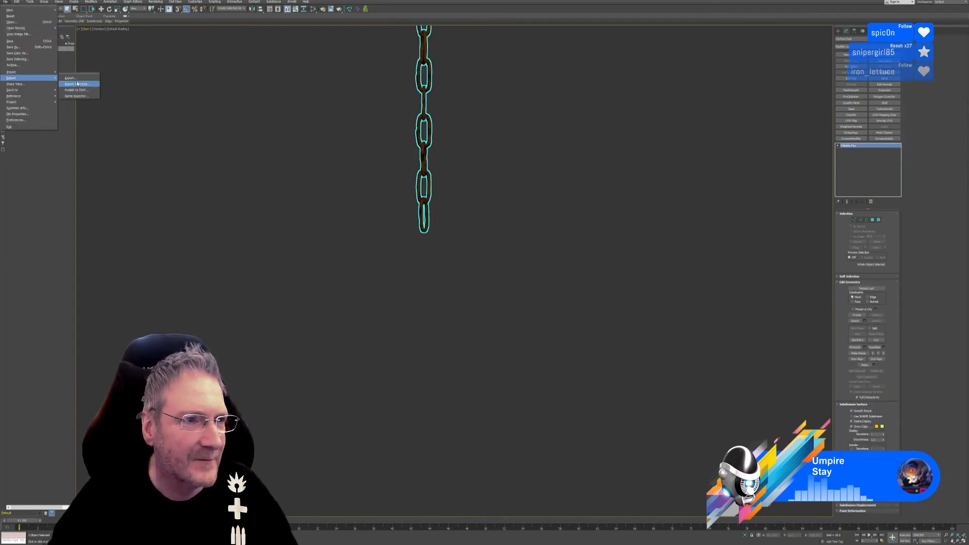
click(80, 84)
click(321, 110)
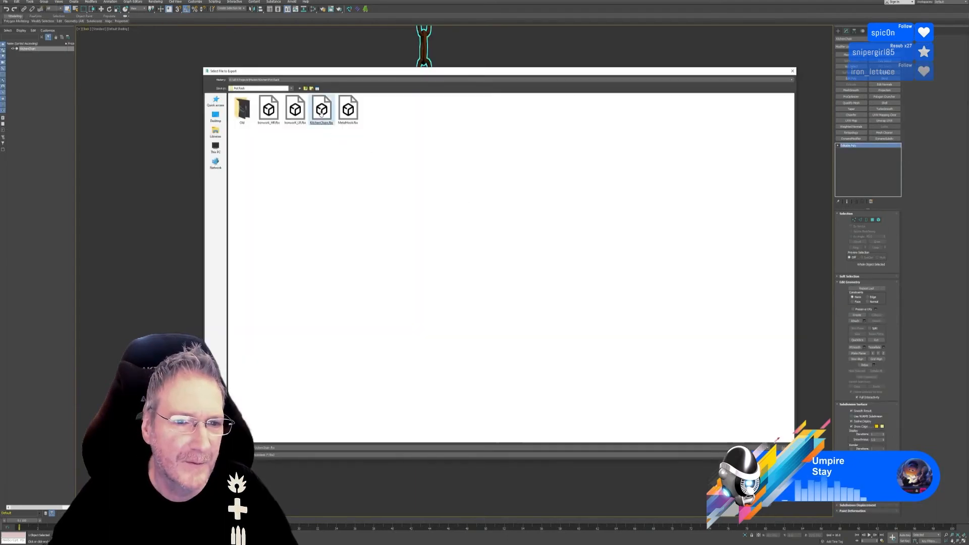
key(Return)
click(513, 279)
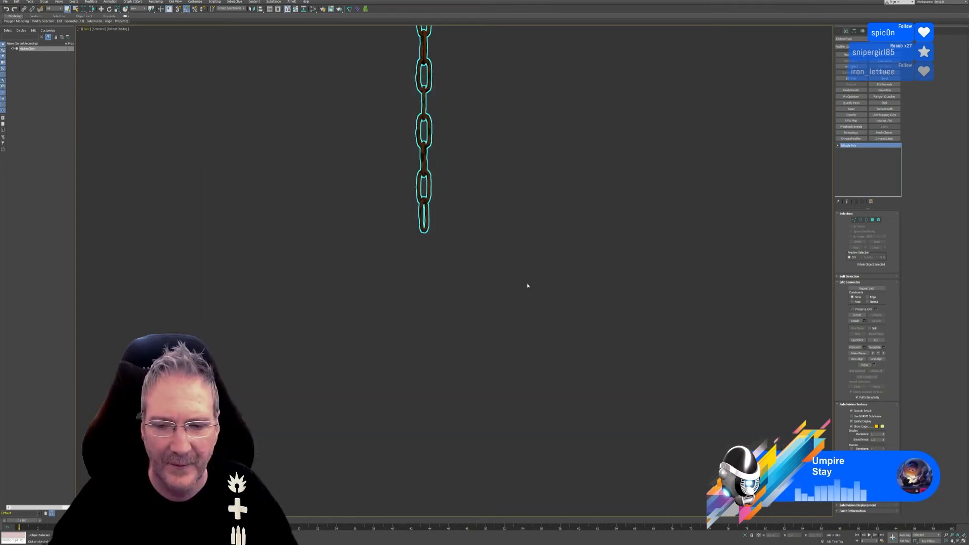
click(558, 329)
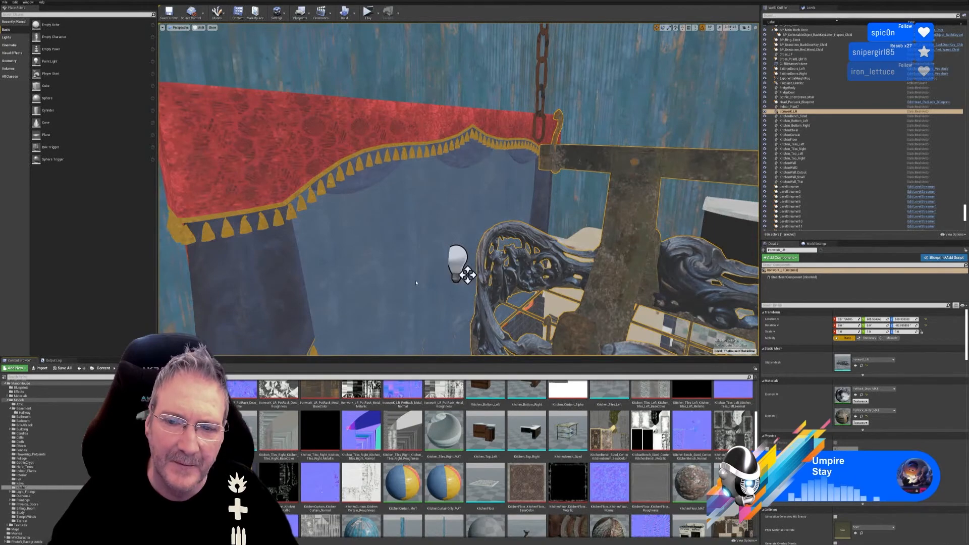
Shift the hanging rack sideways and adjust its height so its end hook engages the chain's lowest link.
right_drag(458, 189, 464, 245)
right_drag(604, 293, 641, 349)
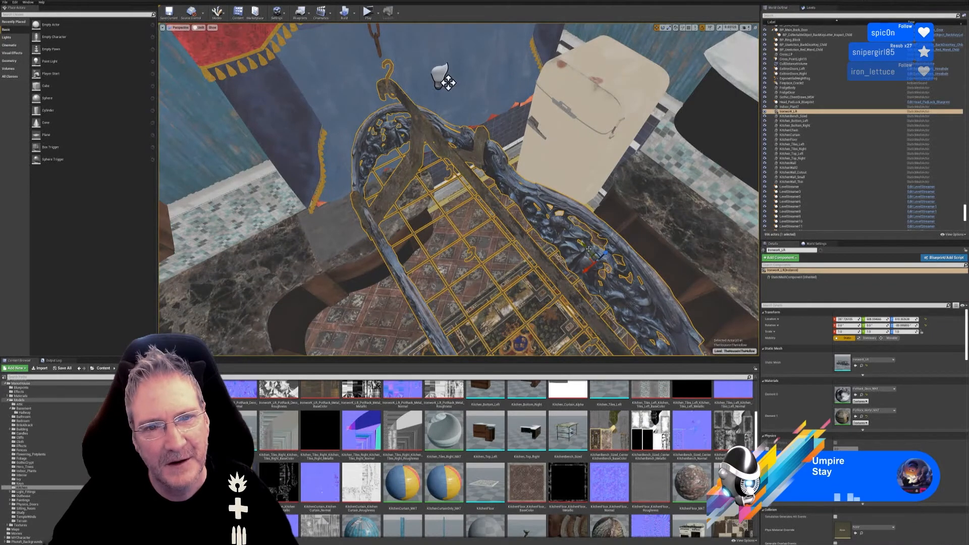
drag(587, 246, 567, 240)
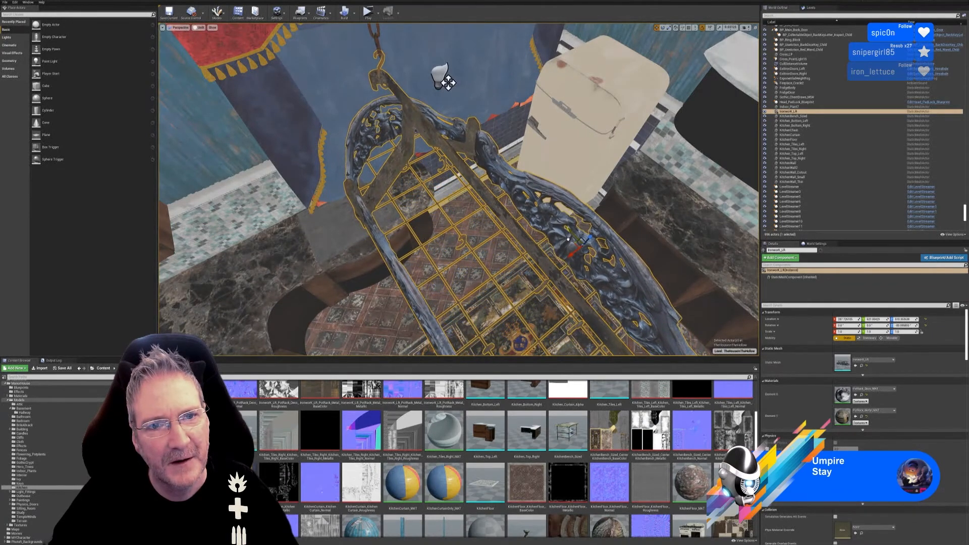
right_drag(566, 240, 651, 197)
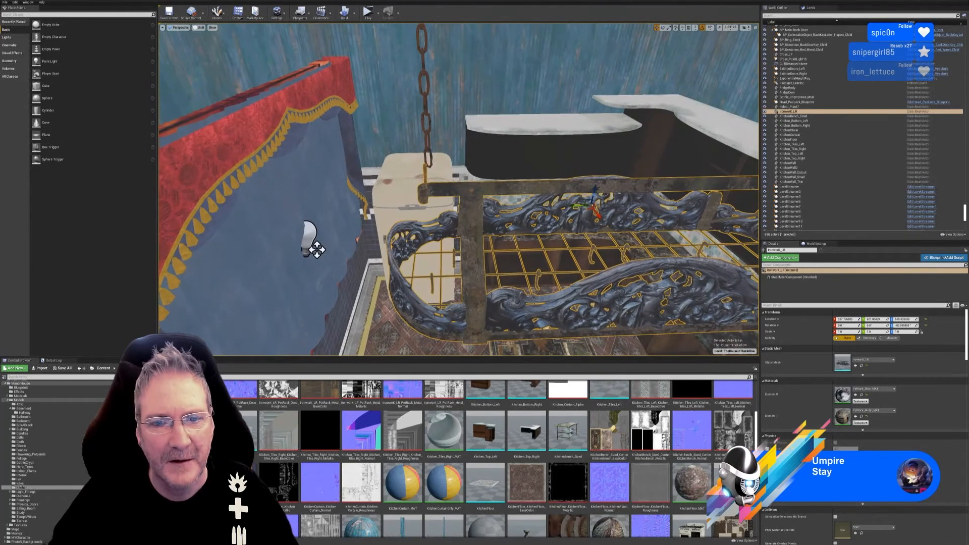
right_drag(487, 247, 487, 246)
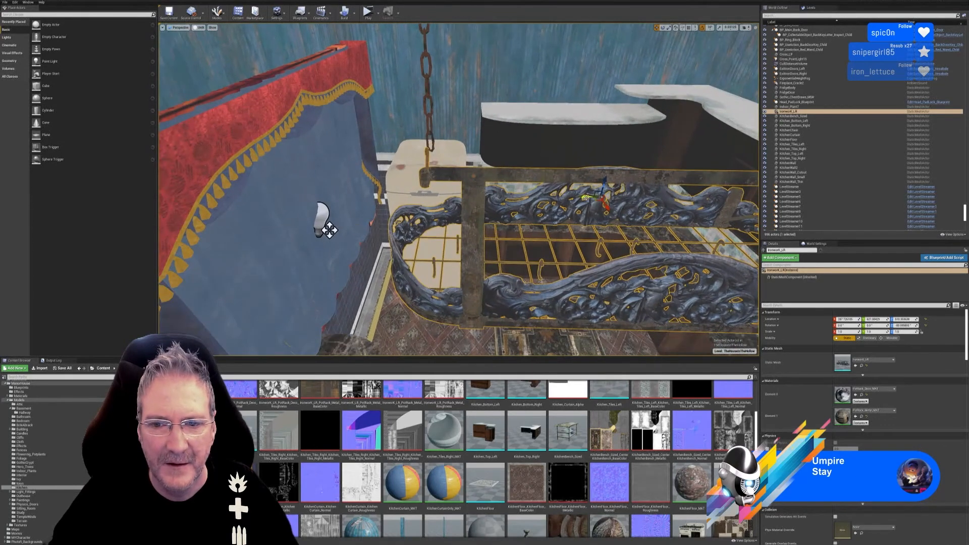
drag(585, 198, 605, 184)
right_drag(605, 184, 605, 160)
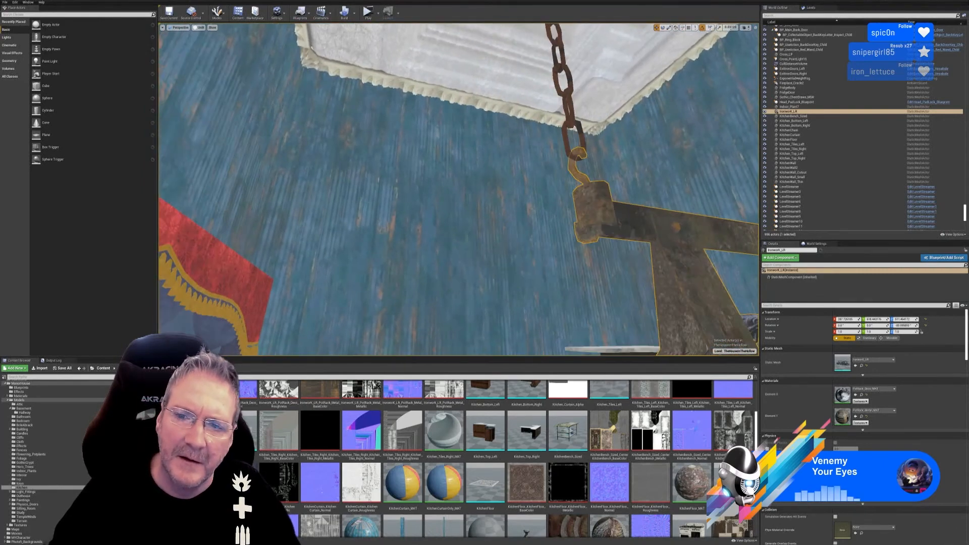
mouse_move(347, 291)
right_down()
mouse_move(353, 286)
mouse_move(345, 316)
mouse_move(347, 291)
mouse_move(320, 294)
mouse_move(341, 303)
right_up()
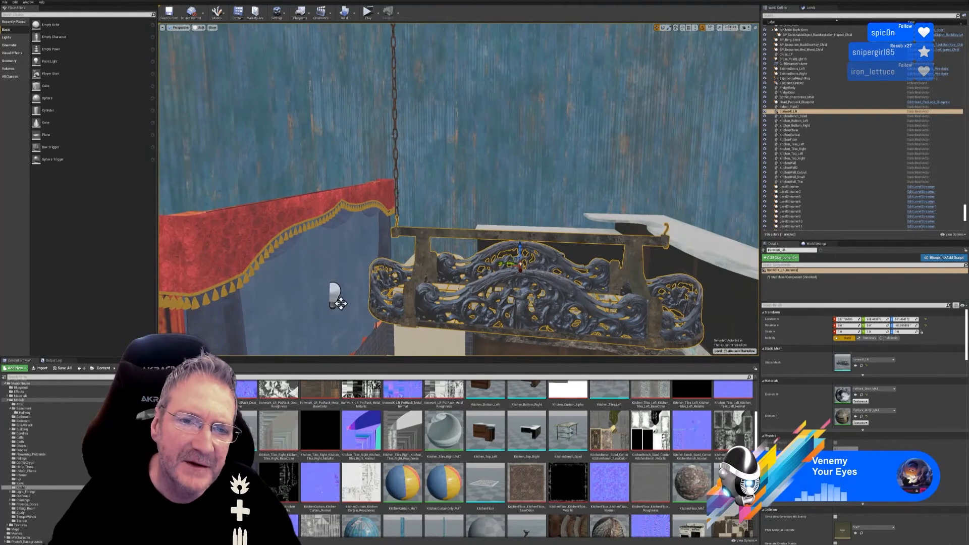
Duplicate the kitchen chain and move the copy across the ceiling toward the second hook beyond the lantern.
right_click(396, 129)
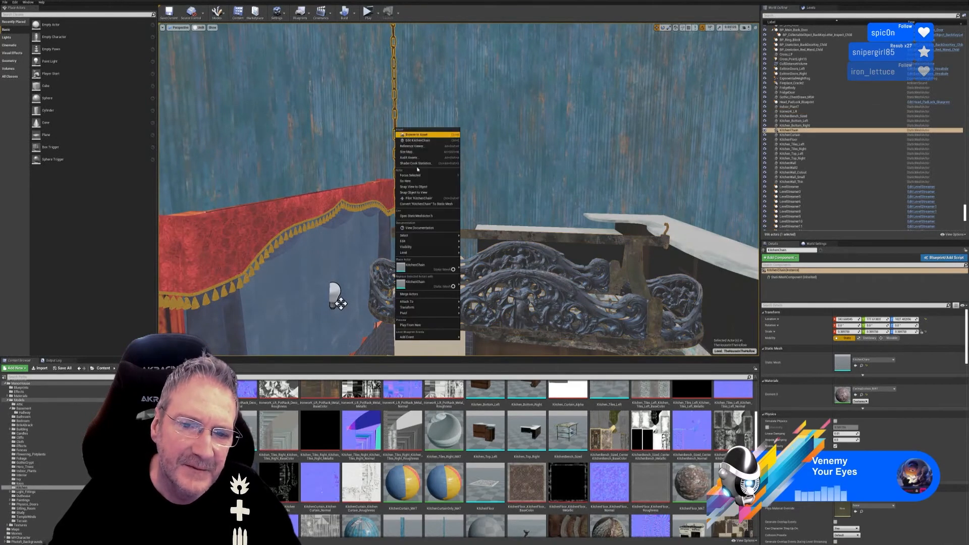
mouse_move(417, 242)
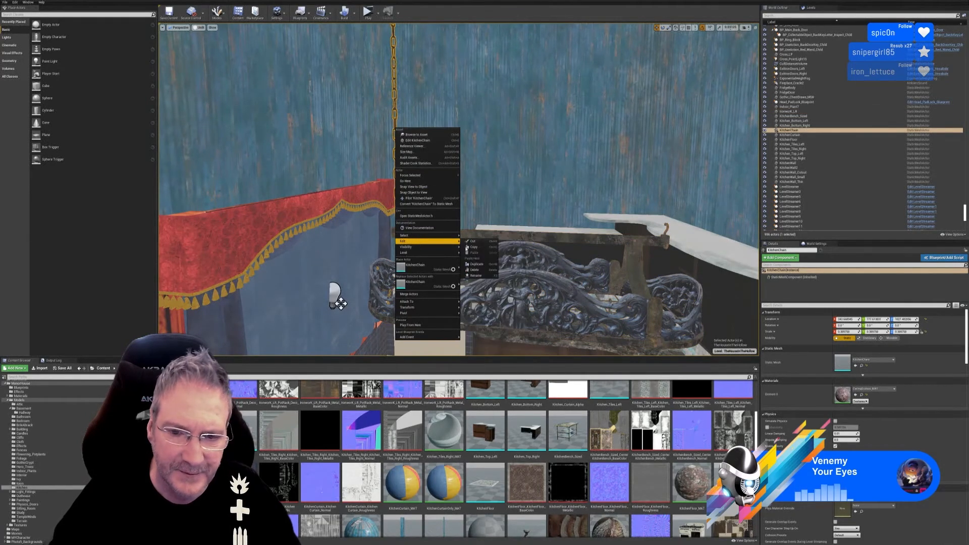
click(477, 264)
right_drag(476, 263, 472, 161)
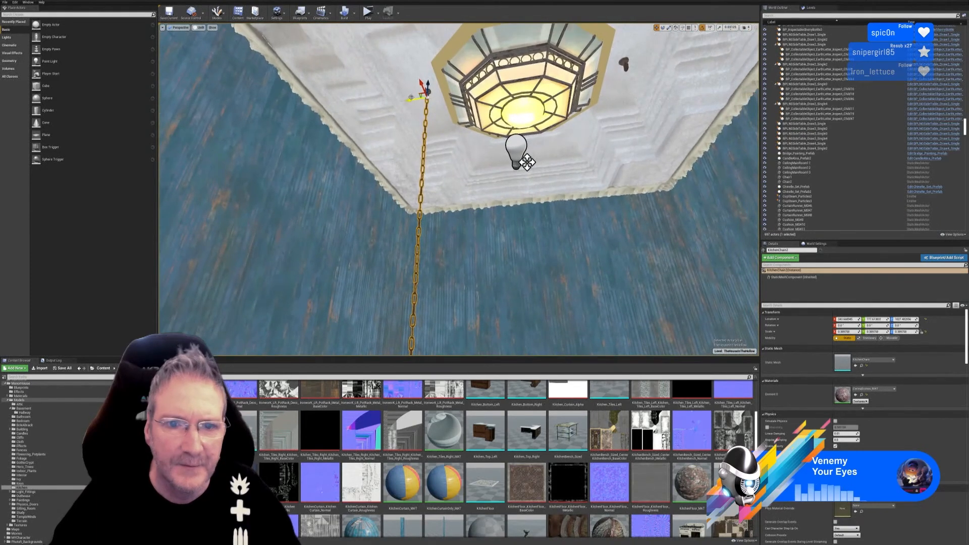
drag(411, 98, 609, 120)
Fine-tune the duplicated chain's position so its top link sits in the second ceiling hook.
mouse_move(564, 161)
right_down()
mouse_move(575, 222)
mouse_move(655, 177)
mouse_move(581, 174)
mouse_move(575, 161)
mouse_move(569, 169)
mouse_move(575, 134)
mouse_move(565, 177)
right_up()
key(w)
drag(497, 138, 519, 129)
right_drag(588, 154, 576, 127)
key(a)
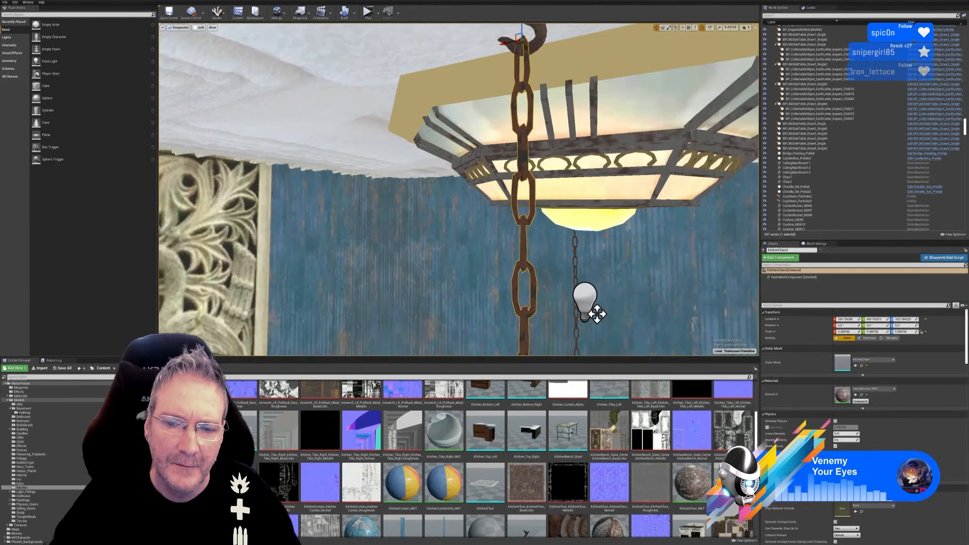
Nudge the duplicated kitchen chain sideways to line it up with the rack's end hook below.
right_drag(595, 314, 444, 199)
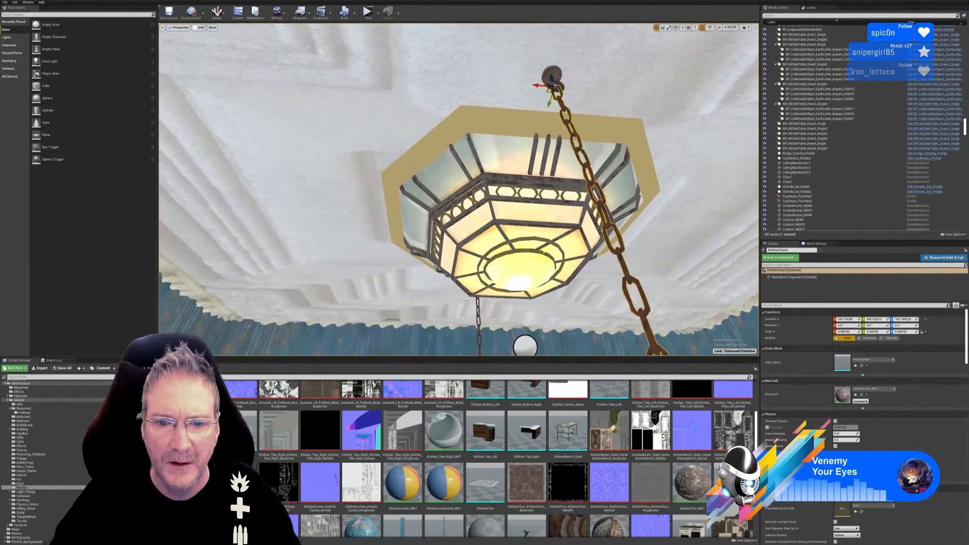
right_drag(543, 350, 549, 81)
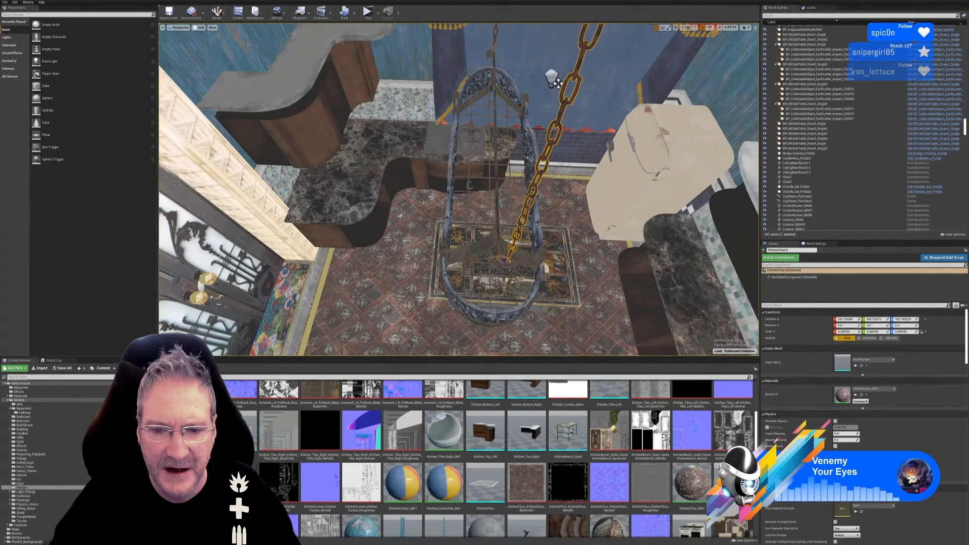
right_drag(511, 160, 518, 134)
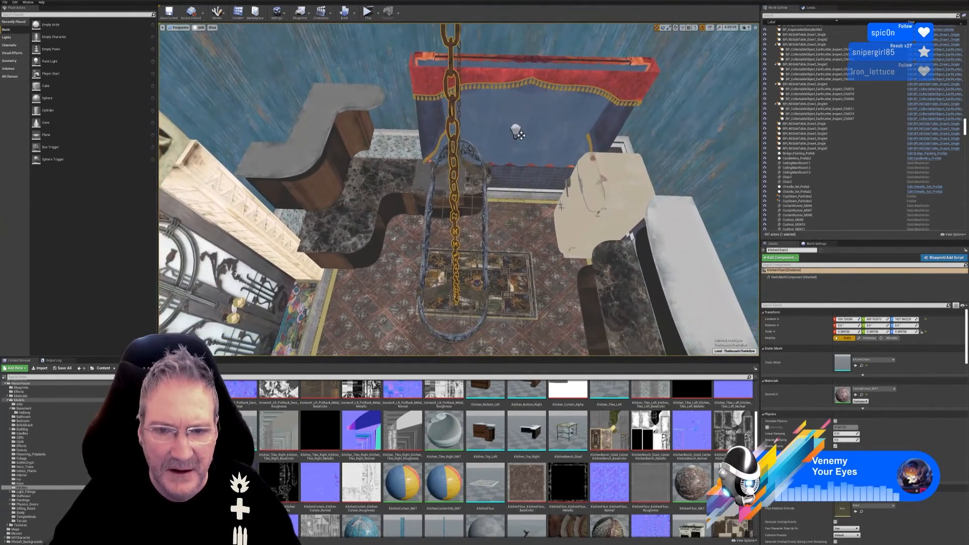
right_drag(531, 237, 529, 180)
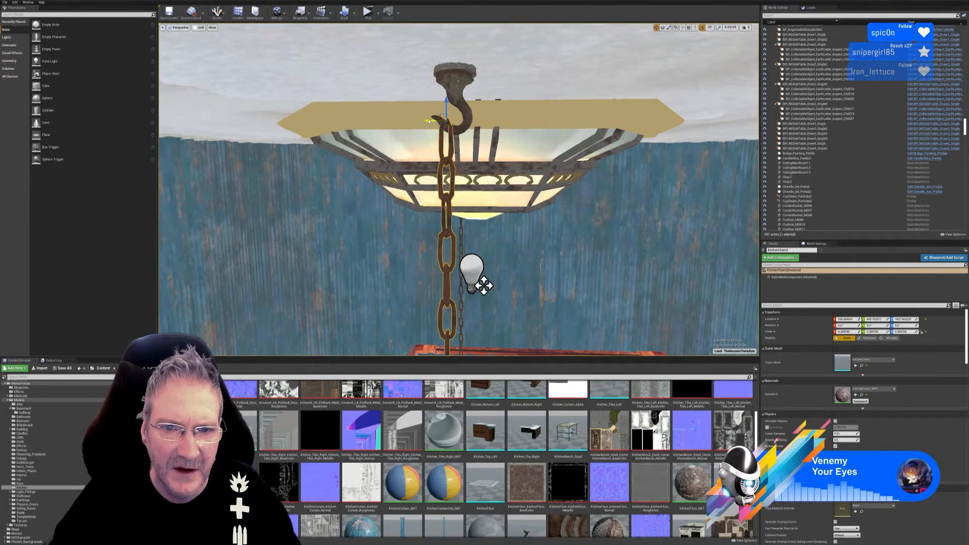
mouse_move(520, 171)
right_down()
mouse_move(516, 262)
mouse_move(515, 159)
mouse_move(515, 168)
right_up()
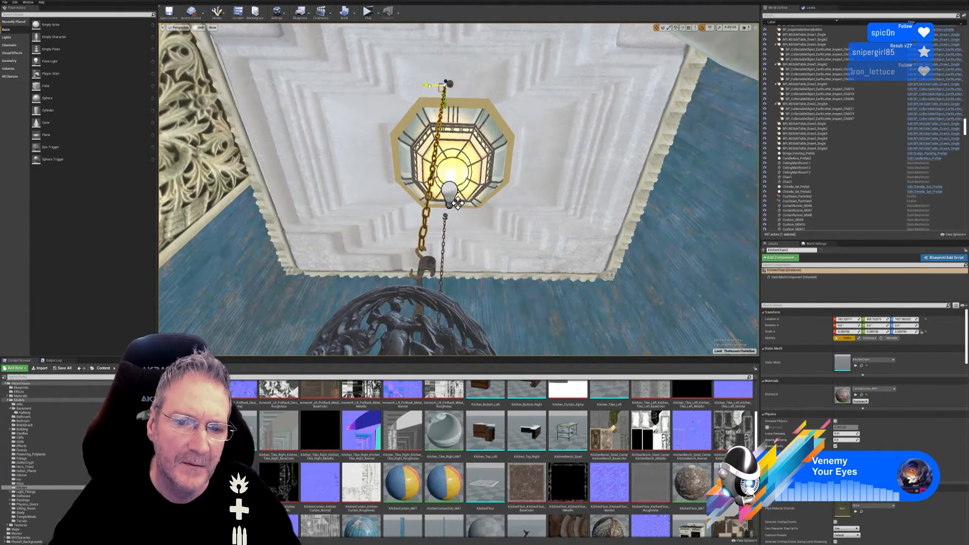
Shift the second ceiling hook sideways so it catches the duplicated chain's top link, and clear the selection.
click(456, 98)
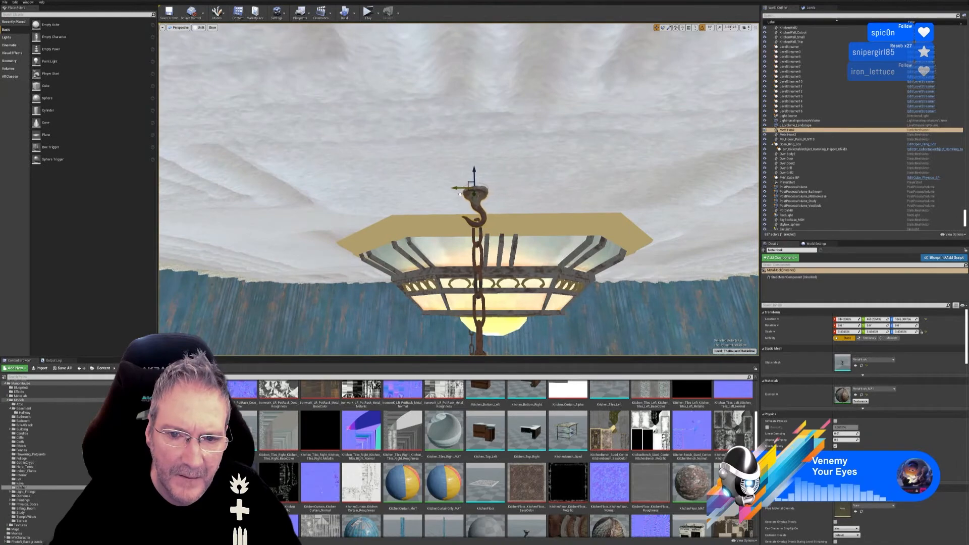
key(s)
right_drag(468, 206, 506, 217)
key(s)
key(Escape)
right_drag(335, 218, 339, 252)
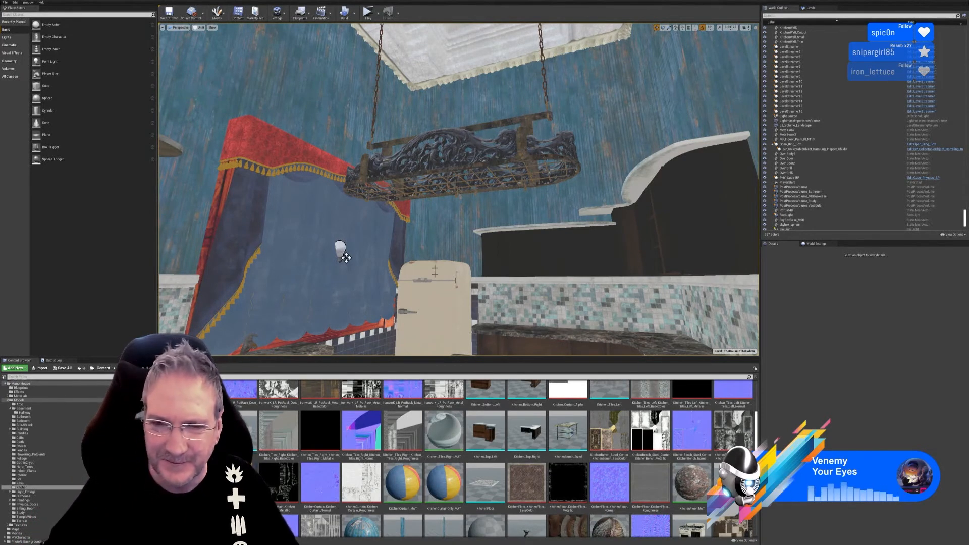
Review the hung rack from around the kitchen and save all unsaved levels and assets.
right_drag(346, 258, 348, 281)
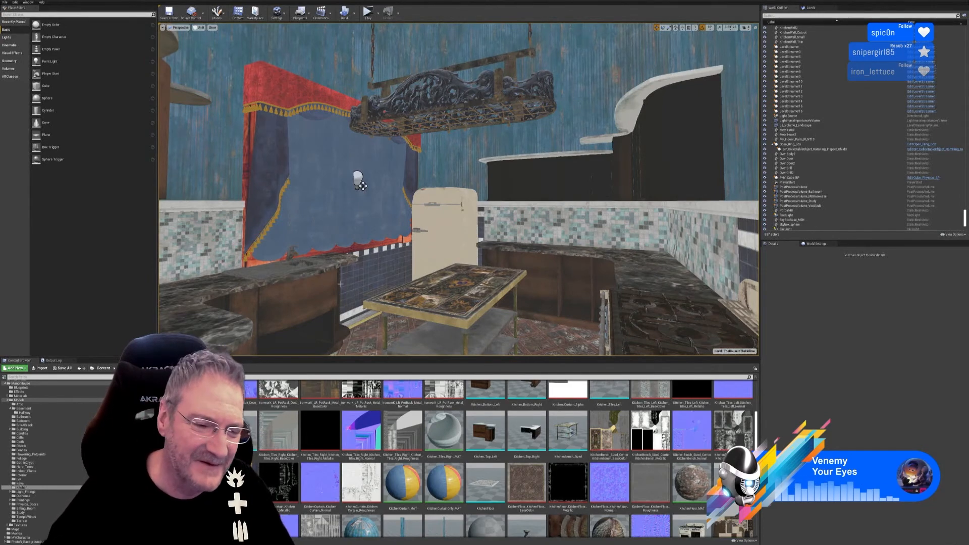
scroll(418, 466, up, 3)
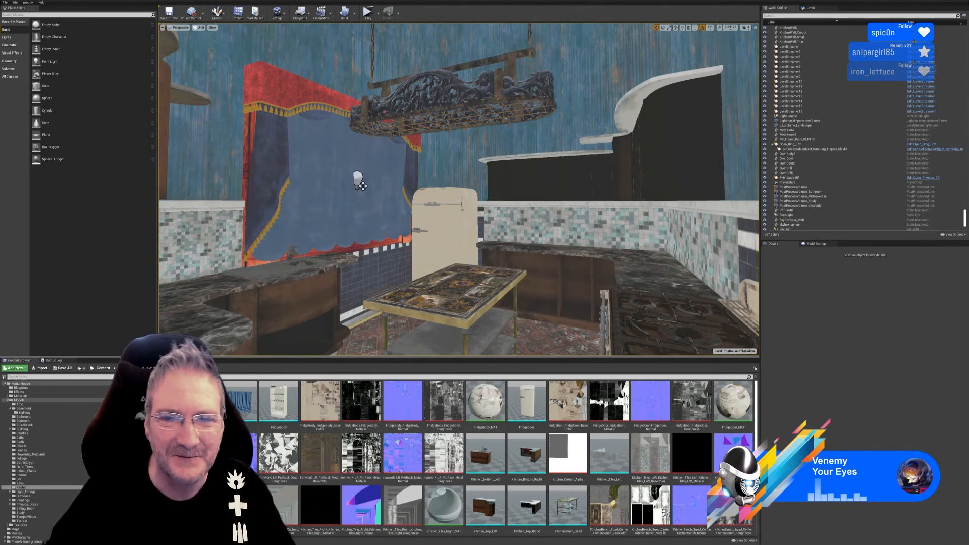
right_drag(454, 212, 451, 278)
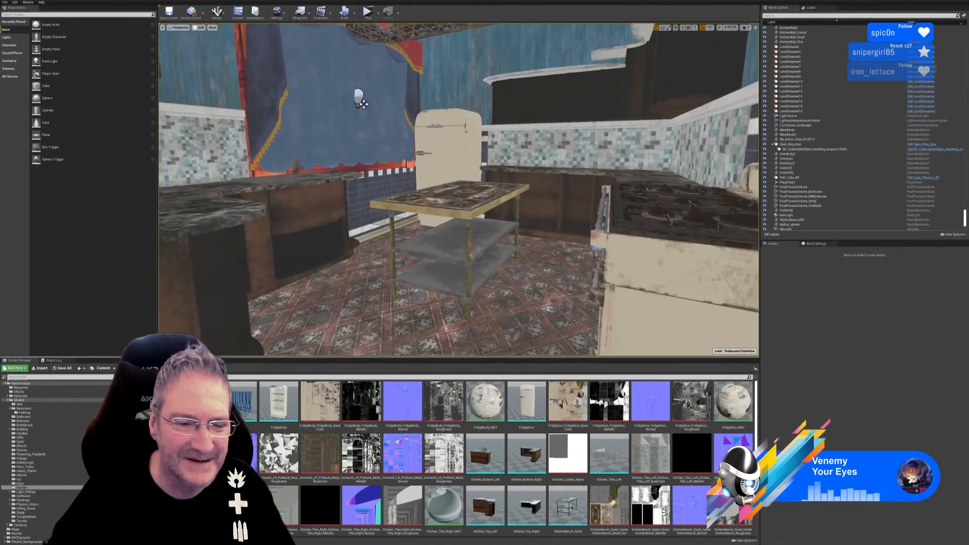
right_drag(454, 212, 449, 162)
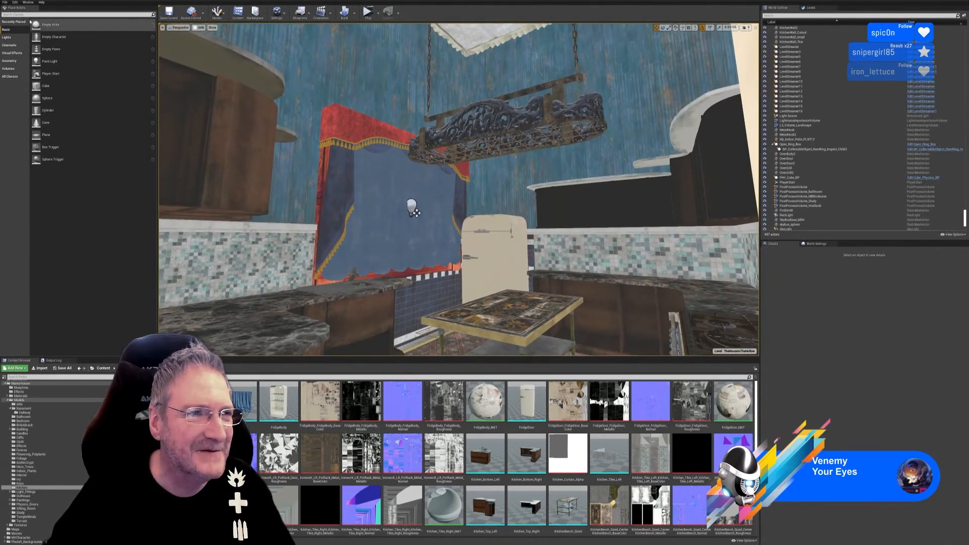
click(5, 2)
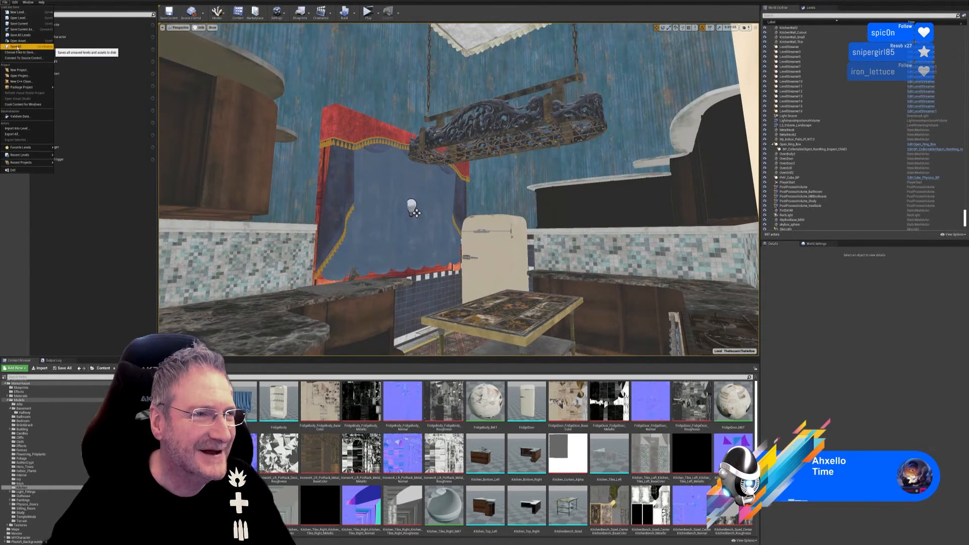
click(16, 47)
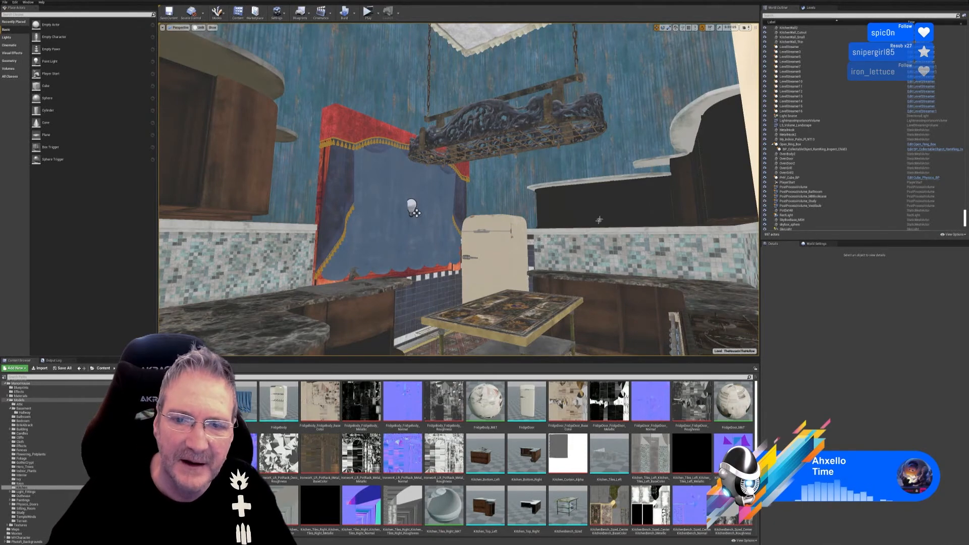
Move the fridge, tile, curtain, floor, wall, metal hook and oven materials from Models/Kitchen into Materials/Kitchen.
mouse_move(575, 224)
right_down()
mouse_move(590, 225)
mouse_move(581, 241)
mouse_move(656, 238)
mouse_move(562, 217)
mouse_move(591, 202)
mouse_move(588, 166)
mouse_move(591, 215)
right_up()
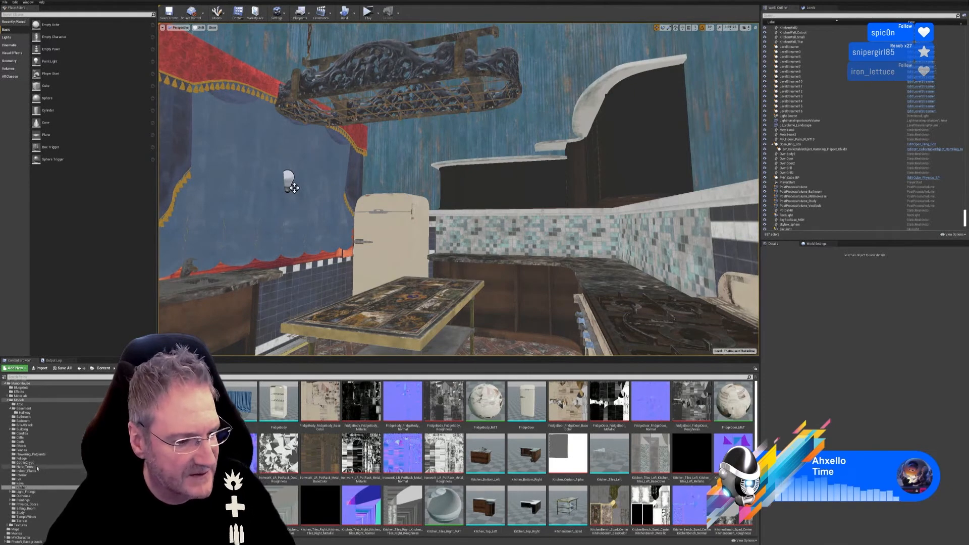
click(7, 396)
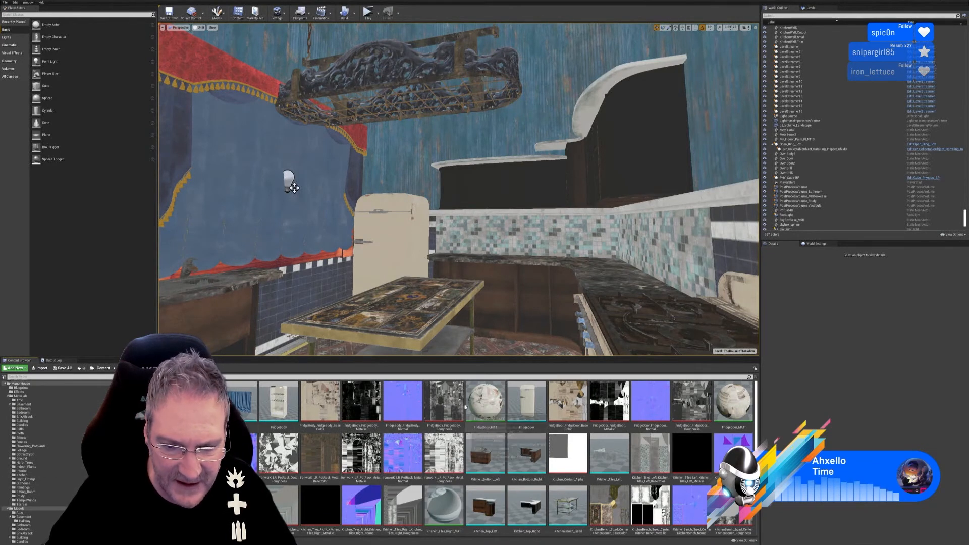
click(485, 401)
ctrl+click(719, 406)
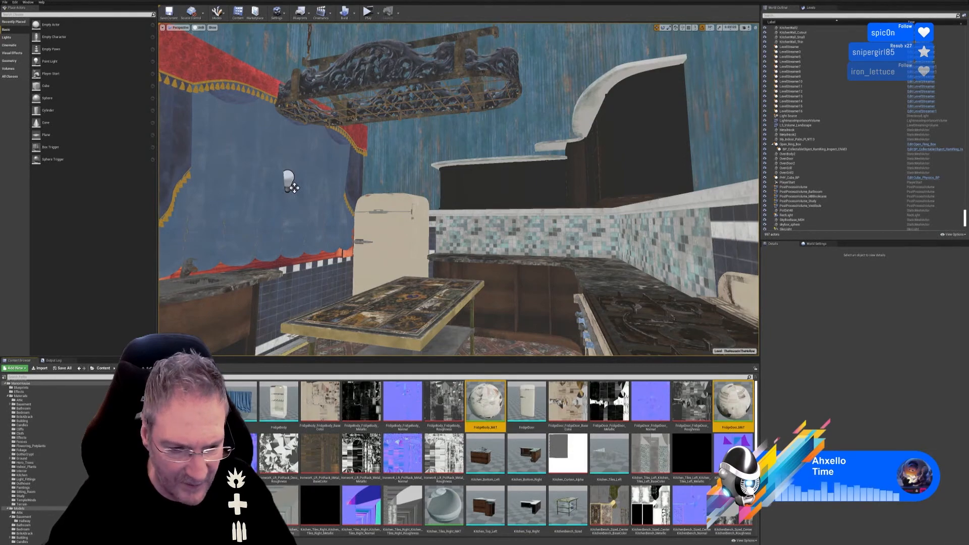
ctrl+click(444, 507)
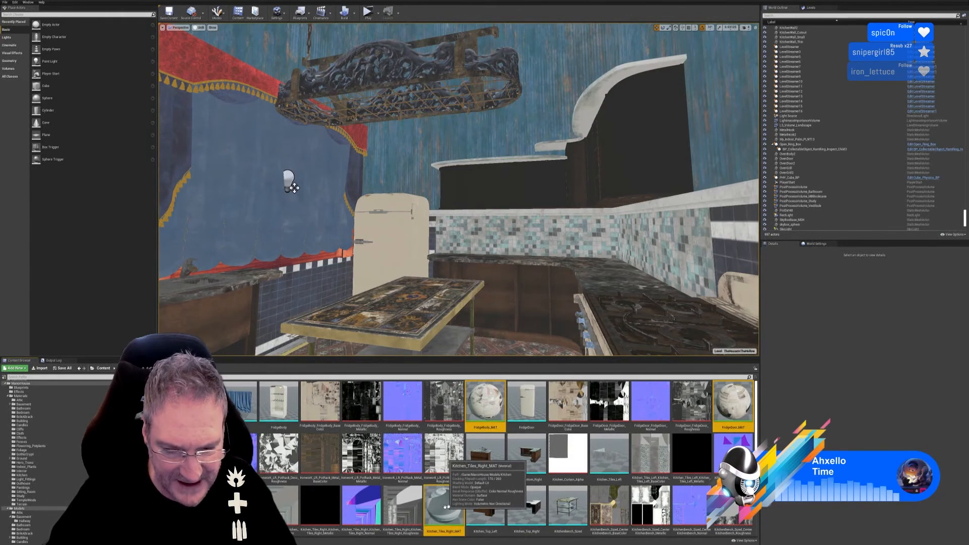
scroll(578, 469, down, 3)
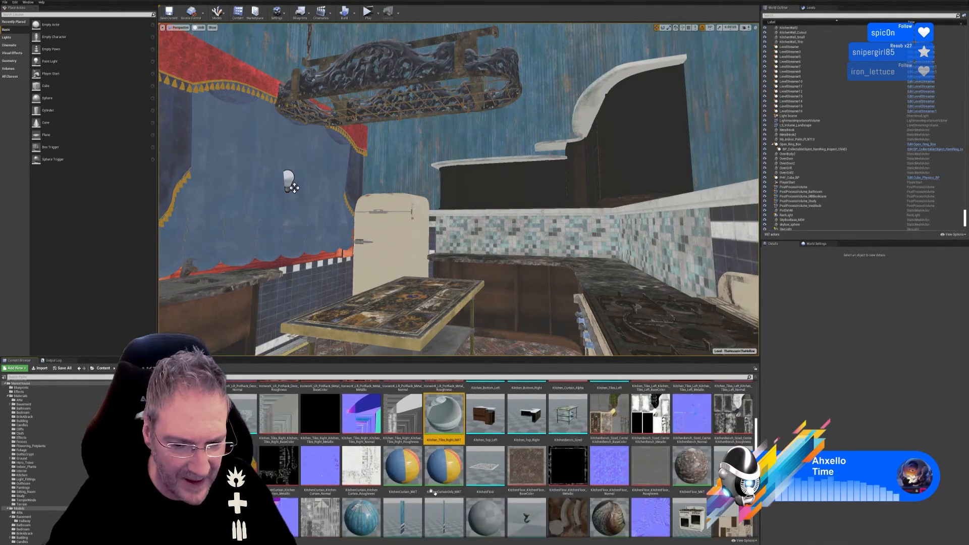
ctrl+click(415, 474)
ctrl+click(444, 467)
ctrl+click(691, 467)
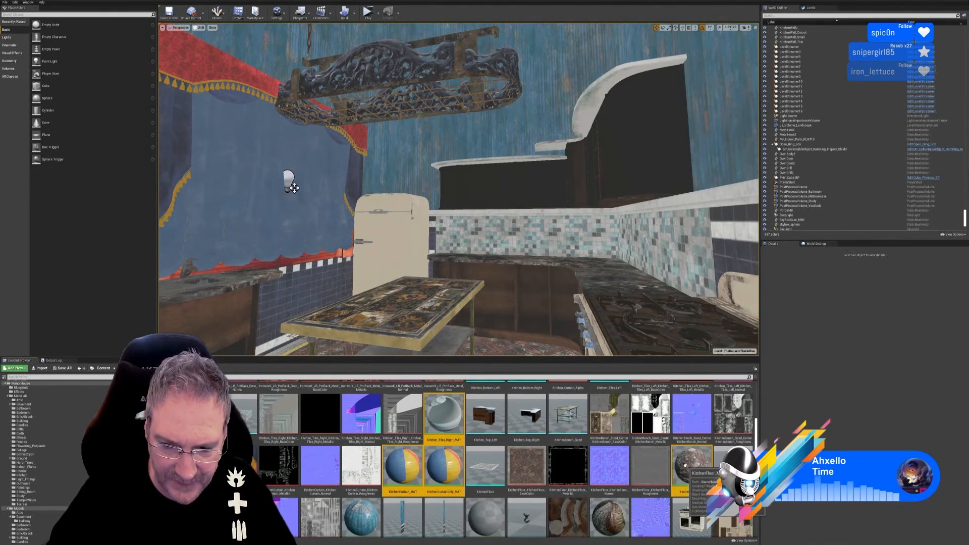
ctrl+click(378, 529)
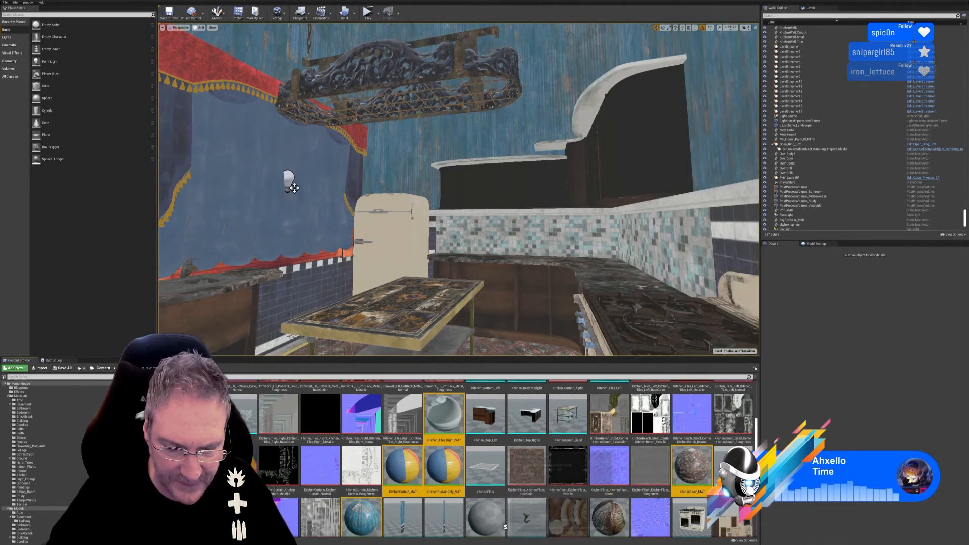
scroll(516, 491, down, 1)
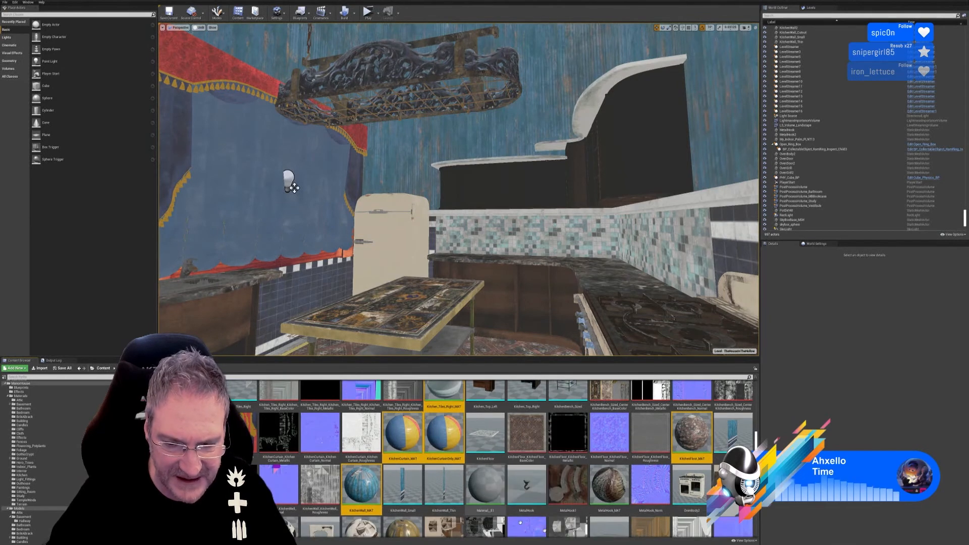
ctrl+click(609, 485)
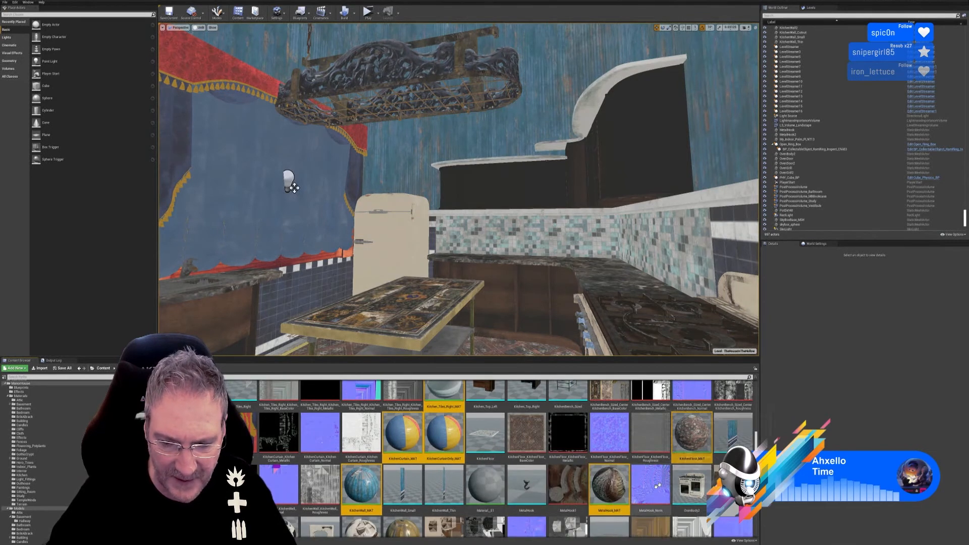
scroll(657, 476, down, 1)
scroll(657, 476, down, 1)
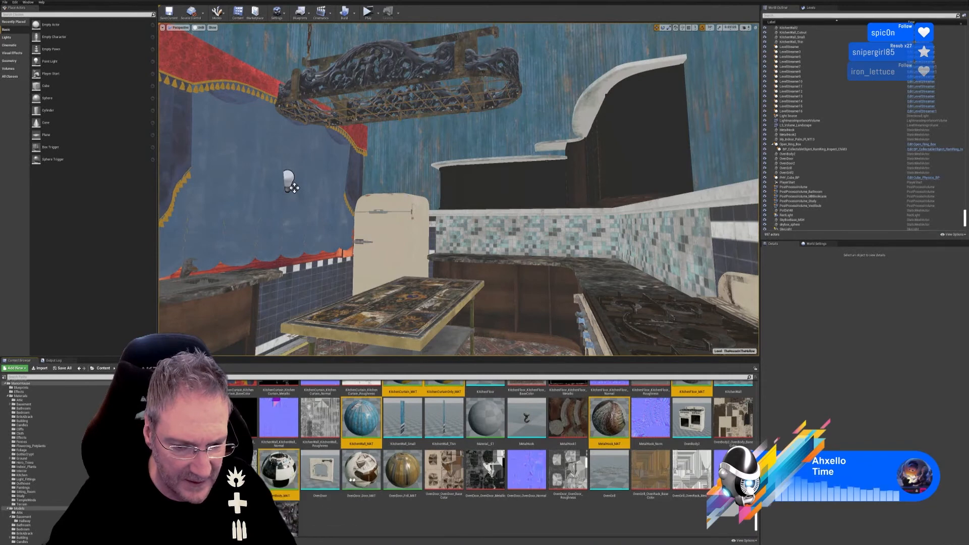
ctrl+click(372, 476)
ctrl+click(404, 484)
scroll(404, 490, down, 1)
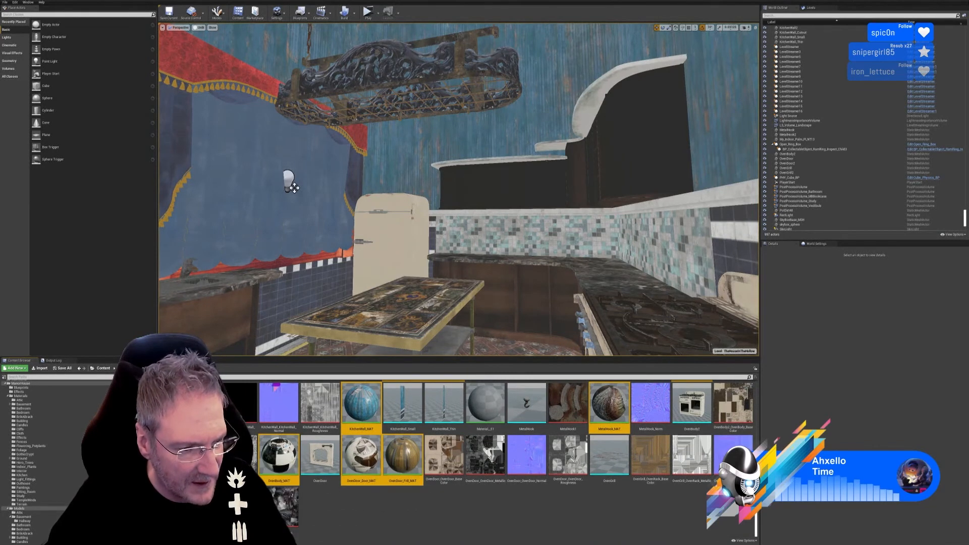
drag(151, 497, 26, 475)
click(40, 483)
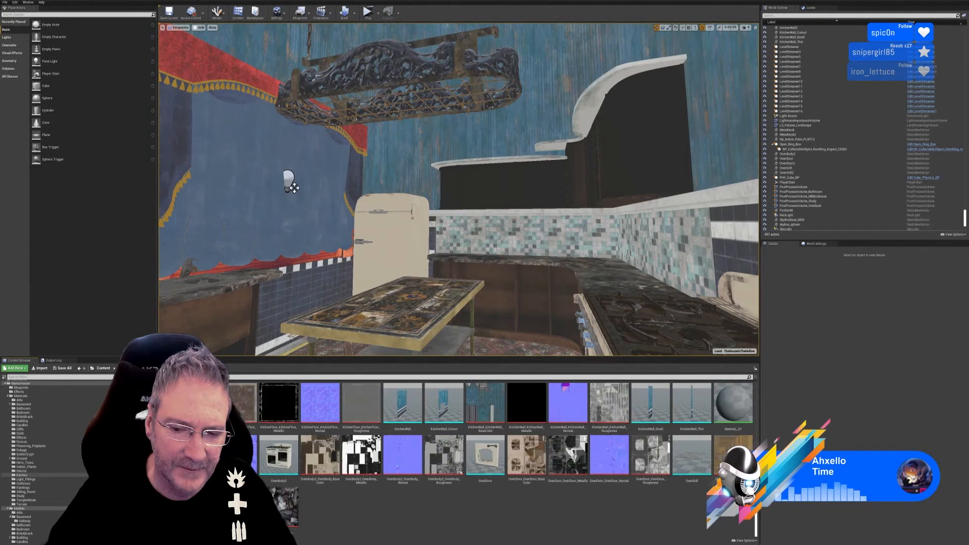
Delete the leftover plain grey material from the Models/Kitchen folder.
right_click(743, 395)
click(752, 448)
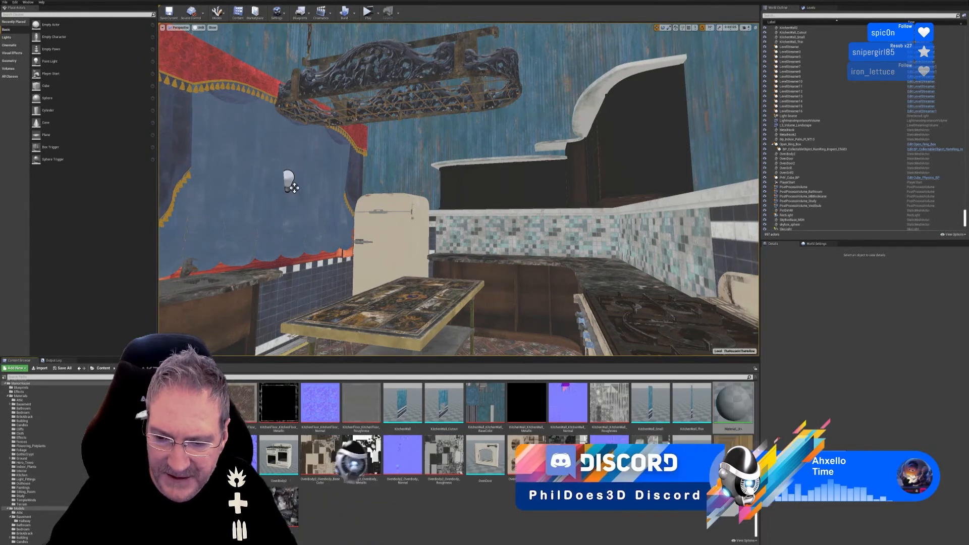
click(457, 352)
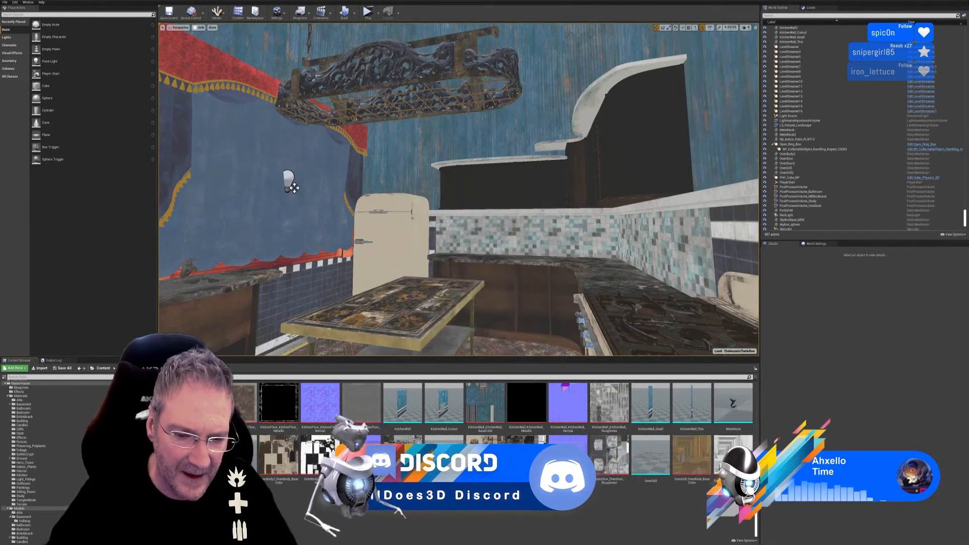
Expand the Textures folder in the content tree to expose its Kitchen subfolder.
scroll(43, 490, down, 3)
scroll(43, 490, down, 5)
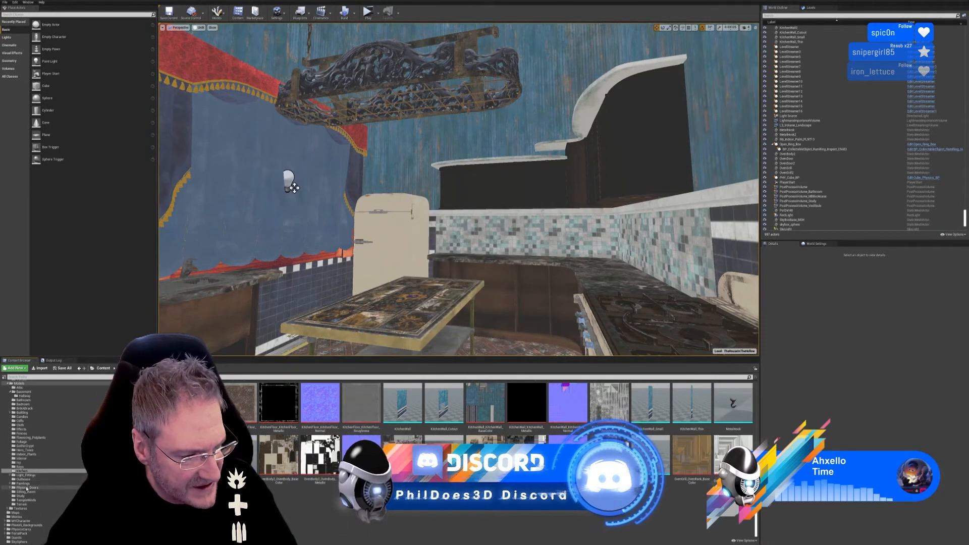
click(10, 509)
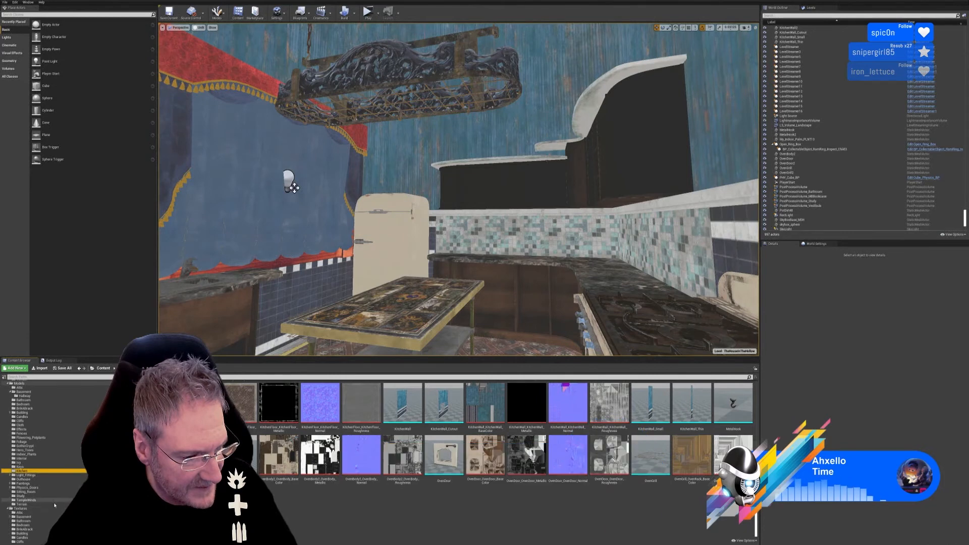
scroll(55, 507, down, 3)
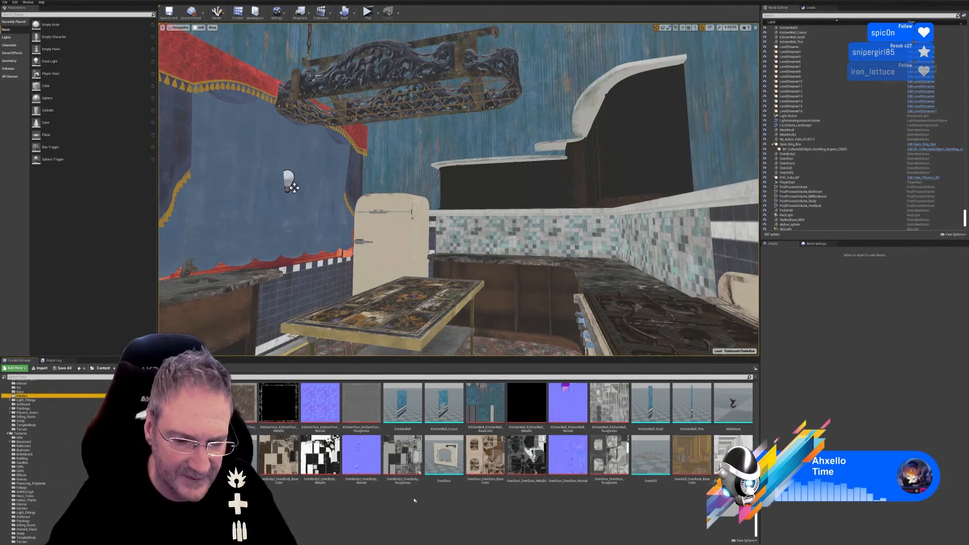
Select all base colour, metallic, normal and roughness textures of the fridge body and fridge door in Models/Kitchen.
scroll(354, 467, up, 5)
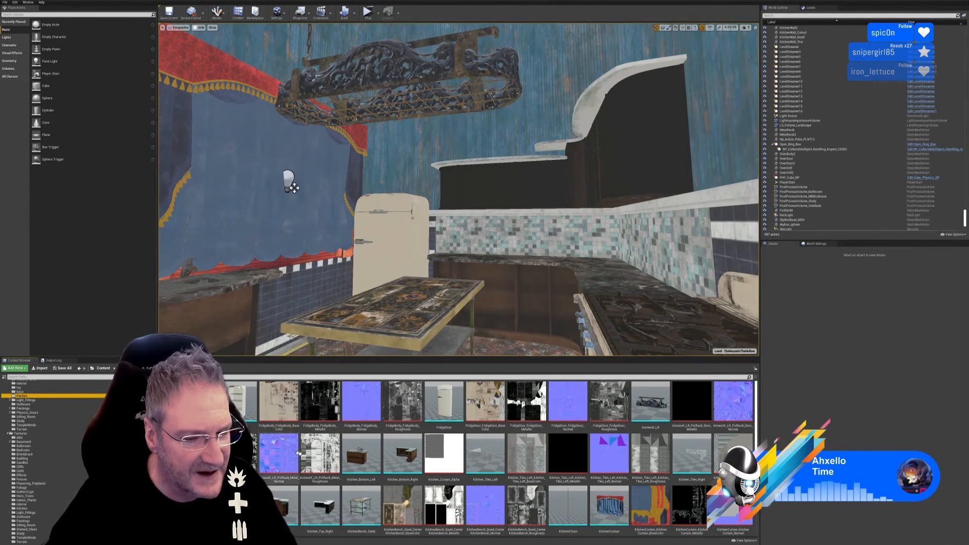
click(285, 406)
ctrl+click(321, 407)
ctrl+click(361, 407)
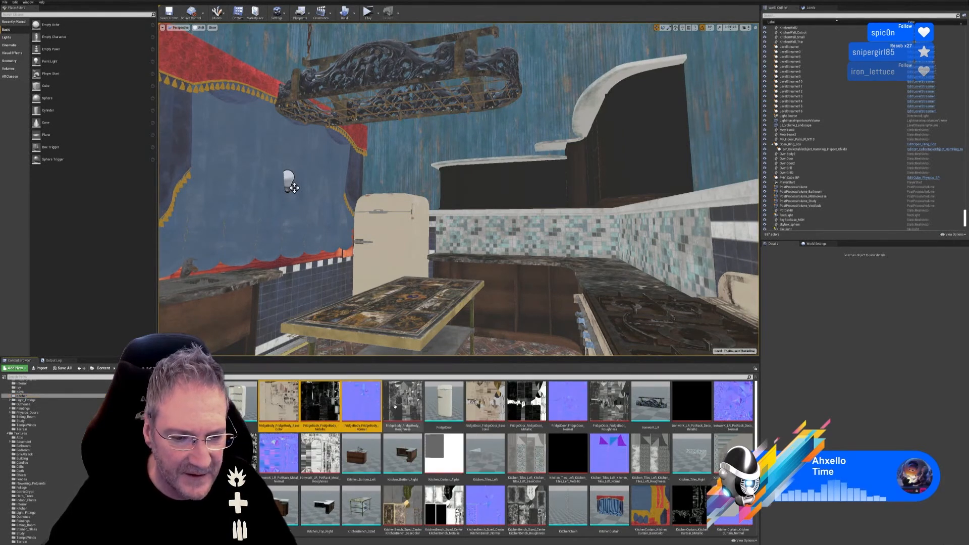
ctrl+click(402, 404)
ctrl+click(485, 403)
ctrl+click(526, 404)
ctrl+click(567, 403)
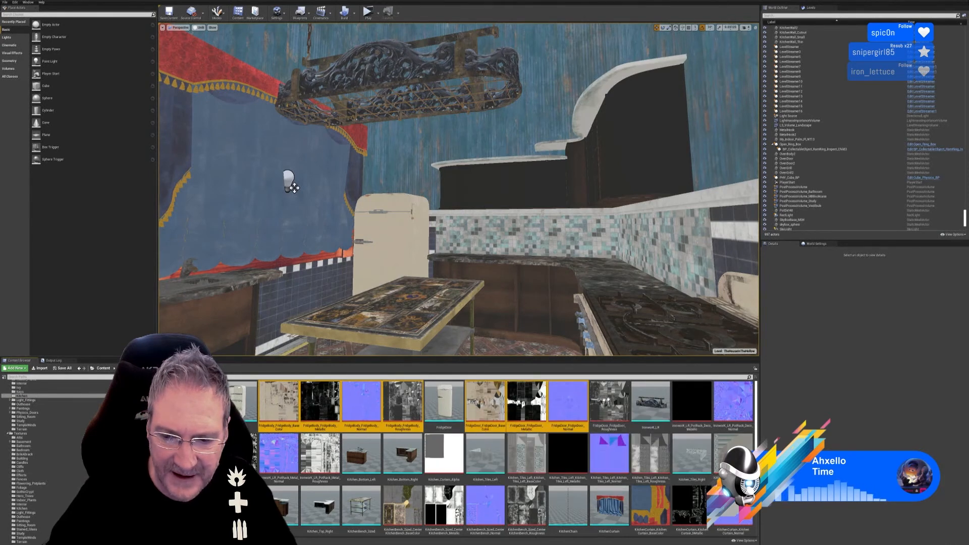
ctrl+click(608, 404)
Add the ironwork pot rack's deco and metal textures to the selection.
ctrl+click(691, 404)
ctrl+click(733, 404)
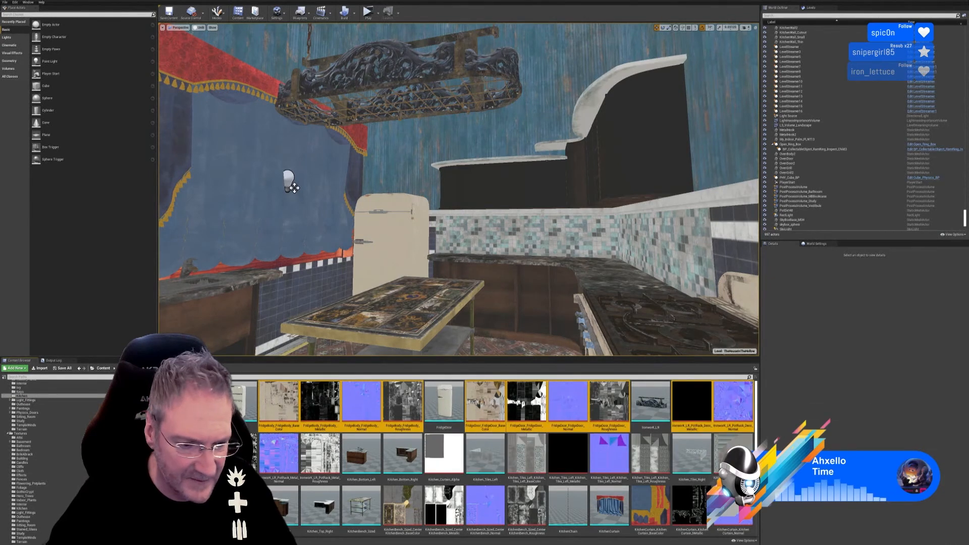
ctrl+click(279, 452)
ctrl+click(317, 454)
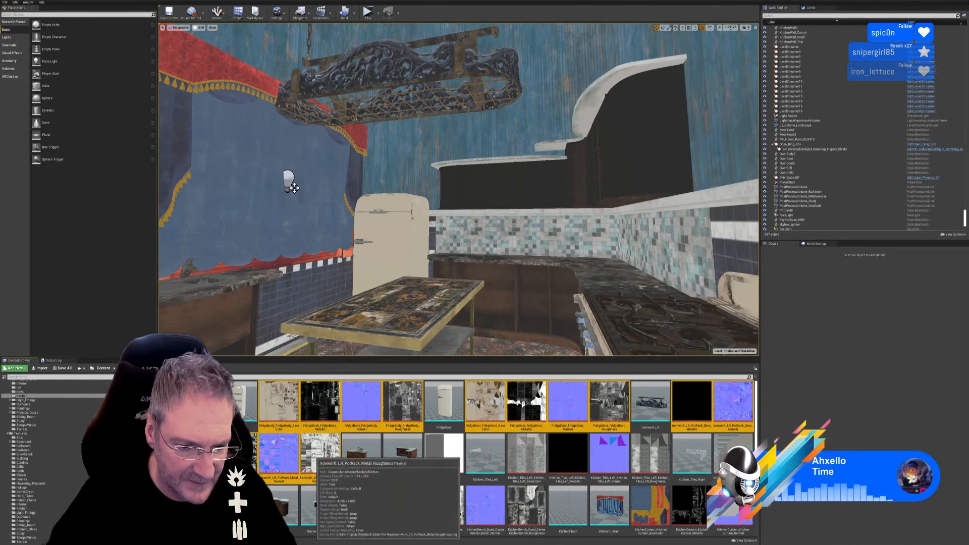
Add the curtain alpha texture and the four left kitchen tile textures to the selection, keeping the tile mesh out.
ctrl+click(438, 455)
ctrl+click(492, 455)
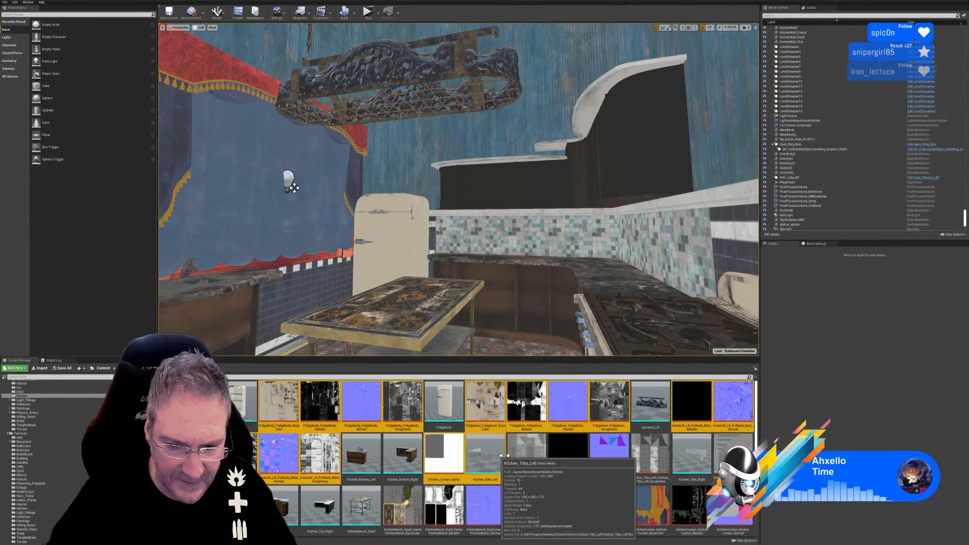
ctrl+click(499, 454)
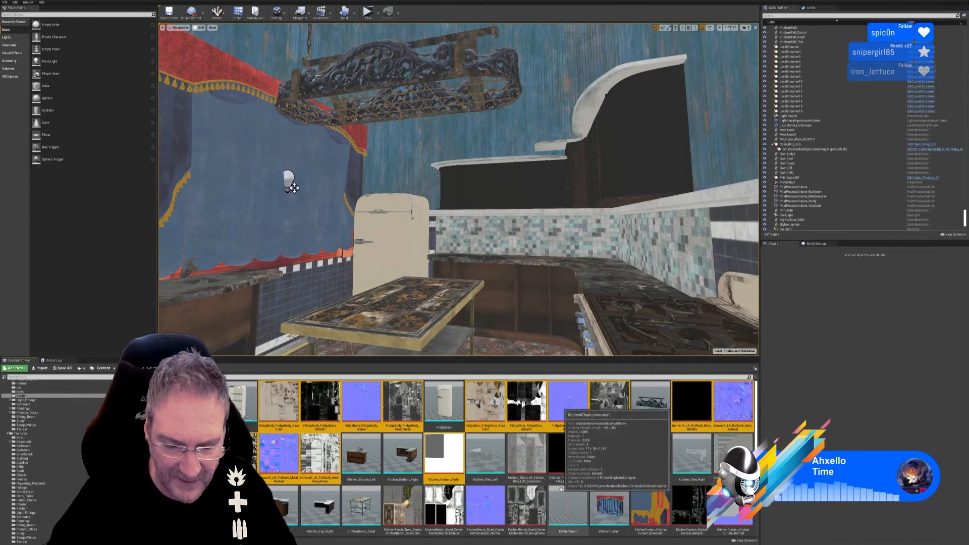
ctrl+click(526, 454)
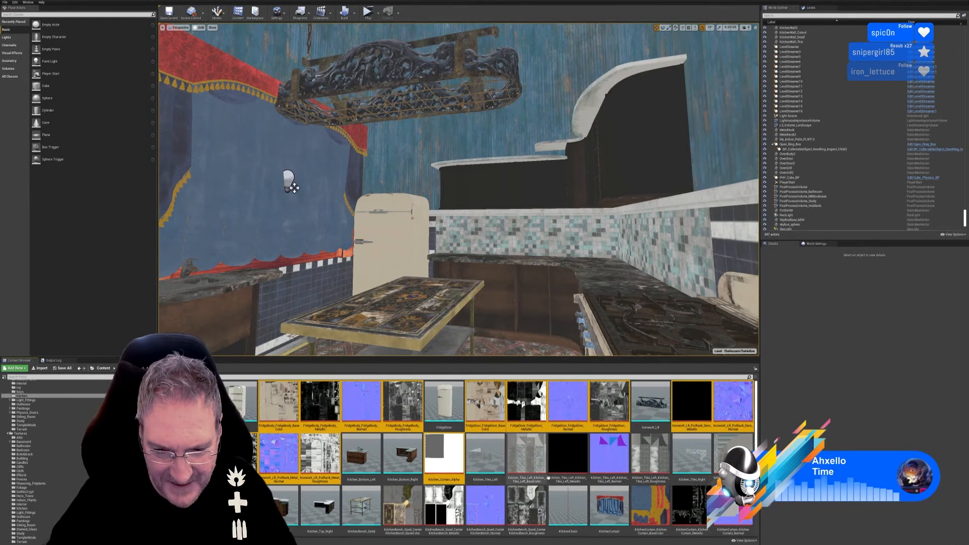
ctrl+click(576, 467)
ctrl+click(609, 457)
ctrl+click(649, 457)
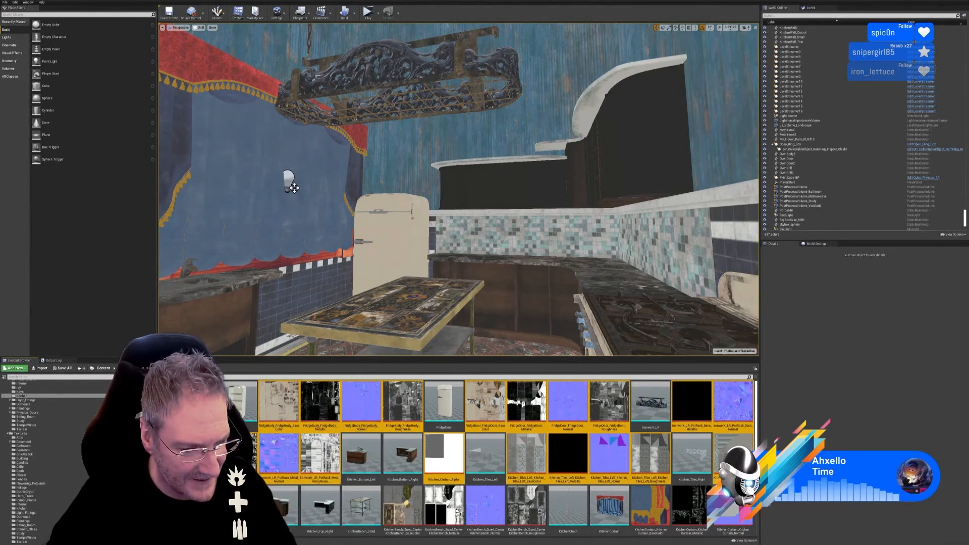
Add the kitchen bench textures and the kitchen curtain's colour, metallic and normal textures to the selection.
ctrl+click(403, 517)
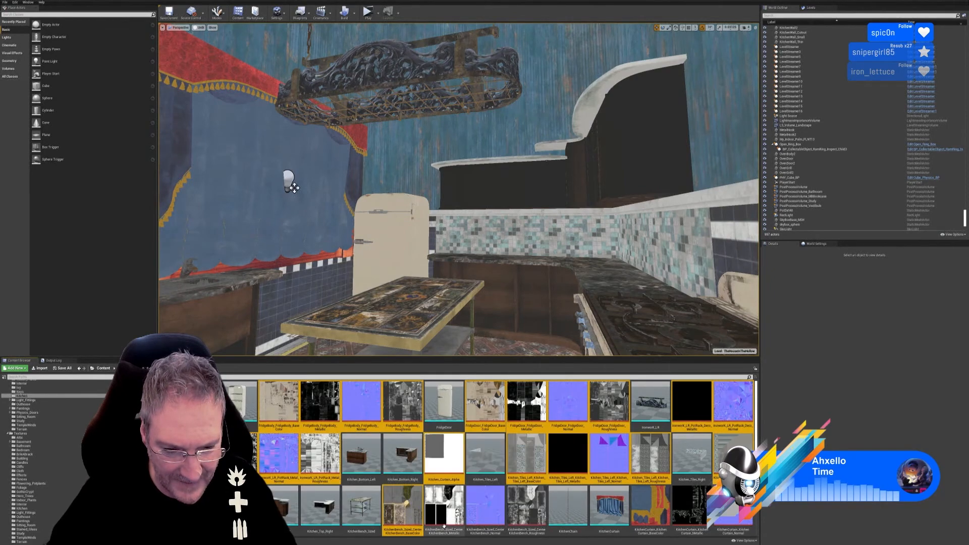
ctrl+click(444, 517)
ctrl+click(485, 517)
ctrl+click(517, 524)
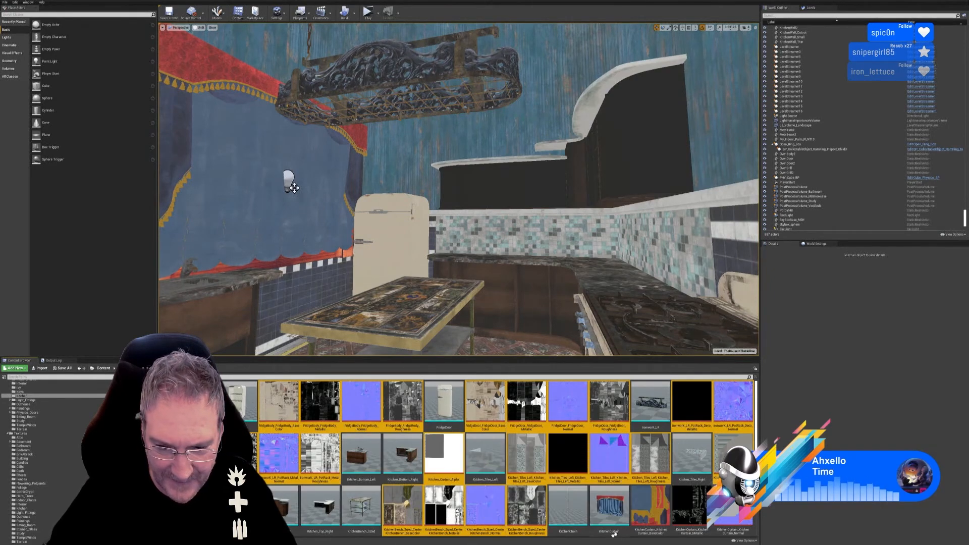
ctrl+click(651, 510)
ctrl+click(686, 512)
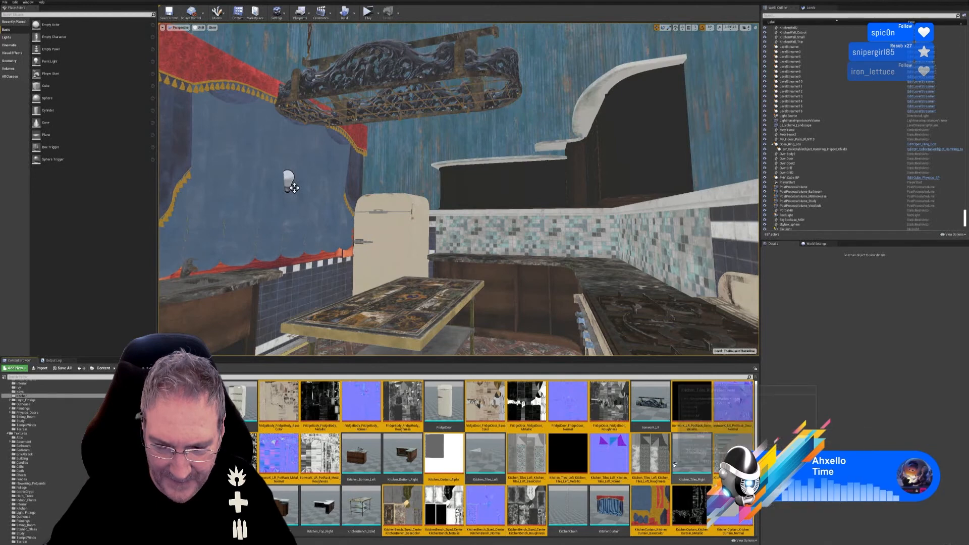
Extend the selection with the kitchen floor, wall, oven body, oven door and oven grill textures.
scroll(732, 455, down, 3)
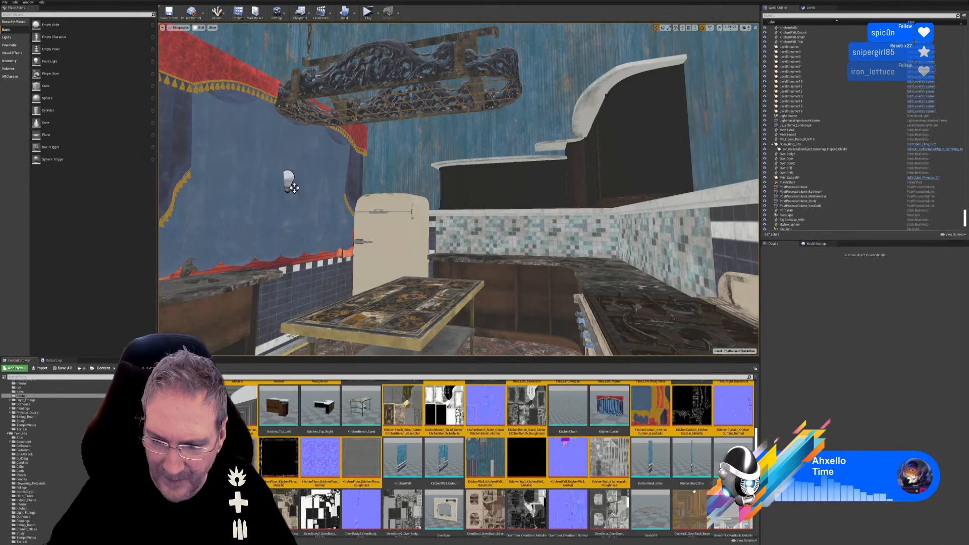
scroll(694, 491, down, 1)
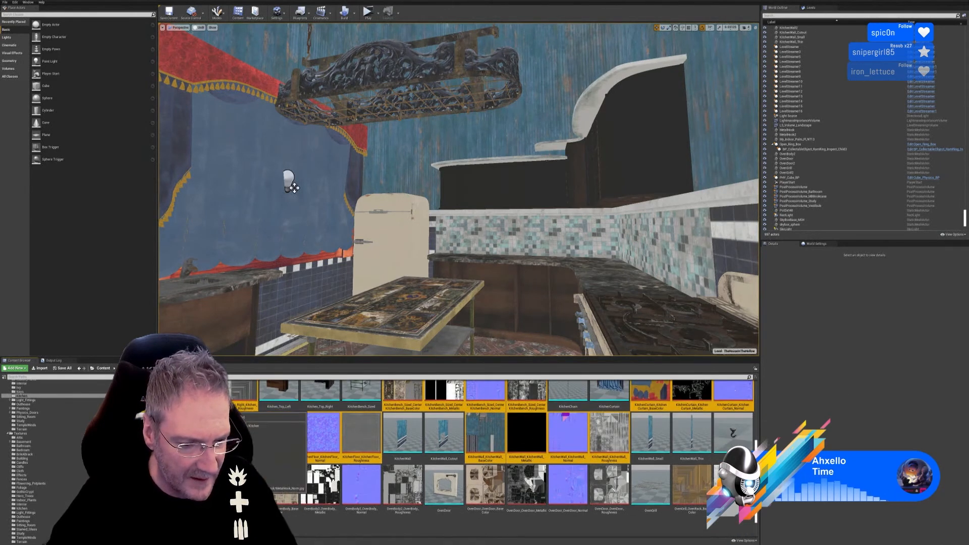
ctrl+click(353, 495)
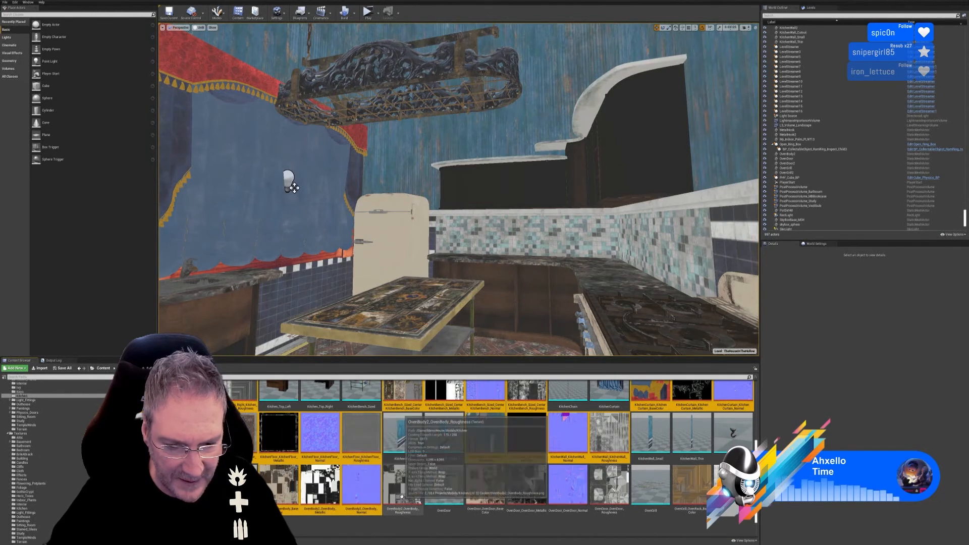
ctrl+click(403, 495)
ctrl+click(487, 495)
ctrl+click(531, 492)
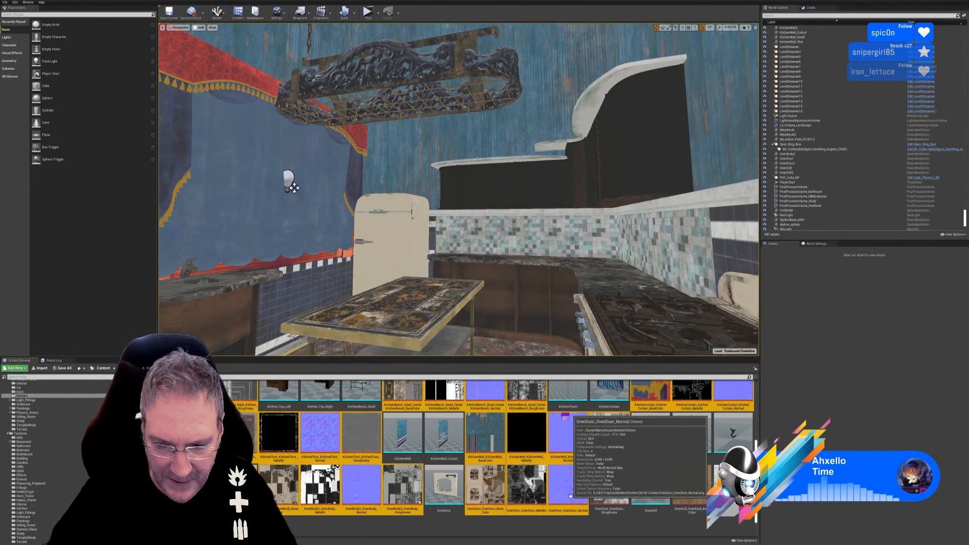
ctrl+click(568, 492)
ctrl+click(609, 492)
ctrl+click(692, 484)
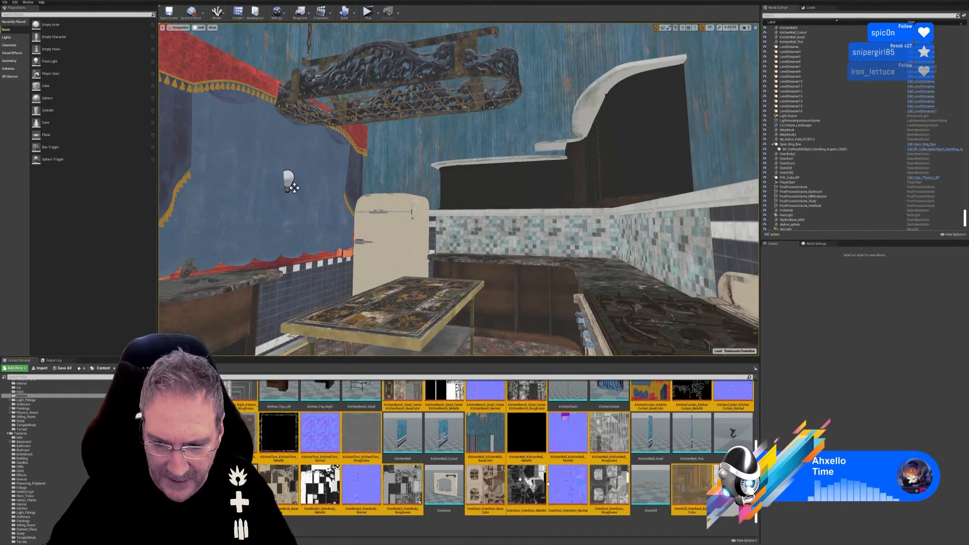
Move all the selected textures from Models/Kitchen into Textures/Kitchen.
scroll(242, 424, down, 1)
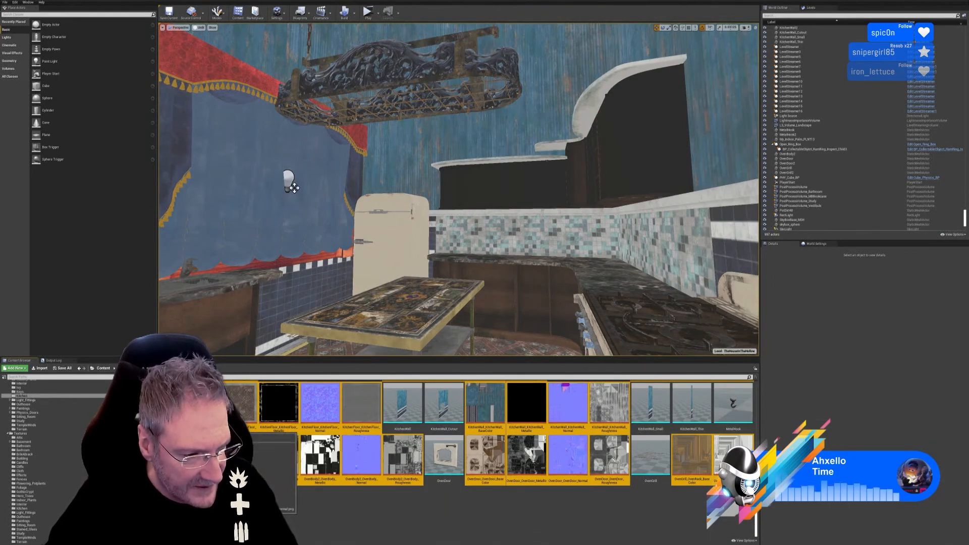
drag(156, 426, 27, 509)
click(38, 518)
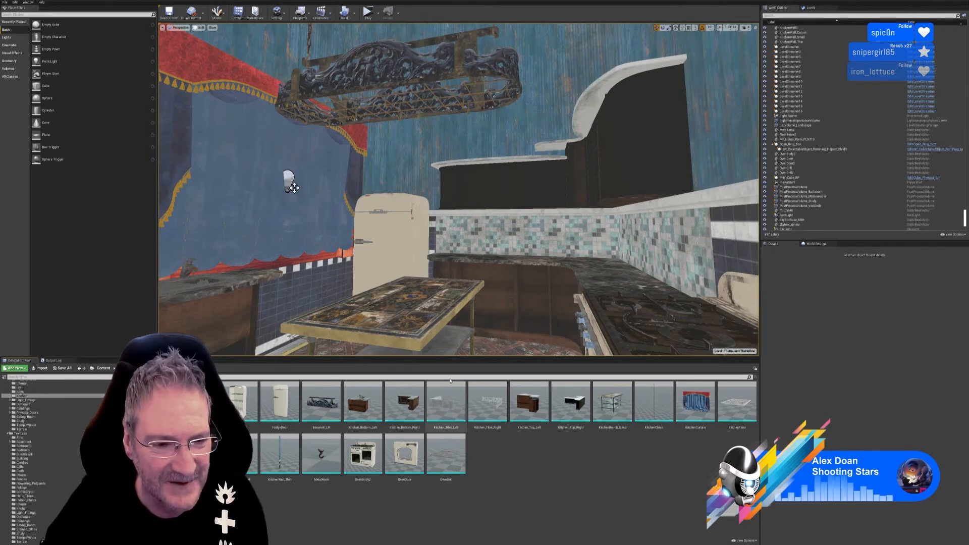
Import the SM_BigSpoon mesh from the project's Kitchen/Utensils folder into Models/Kitchen with the current FBX options, and dismiss the message log.
click(43, 368)
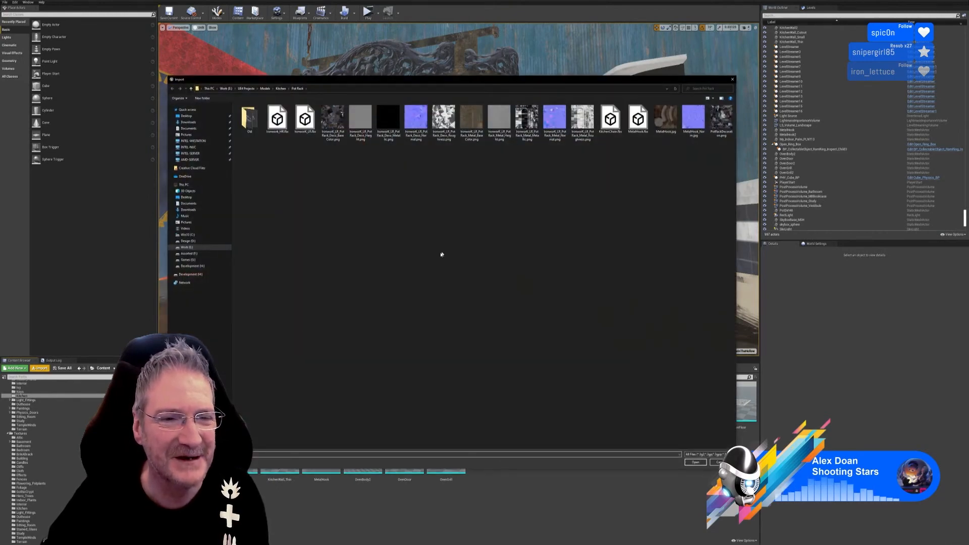
click(280, 89)
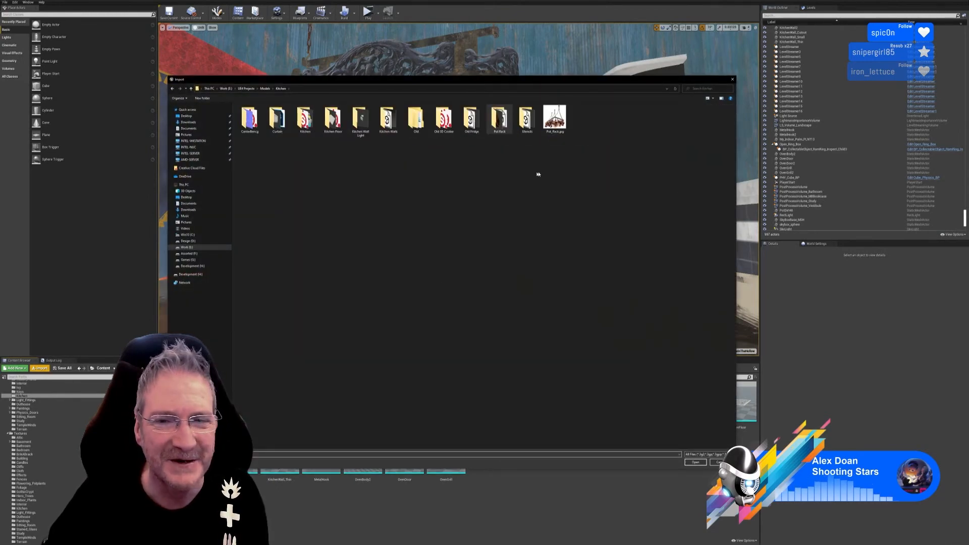
double_click(526, 121)
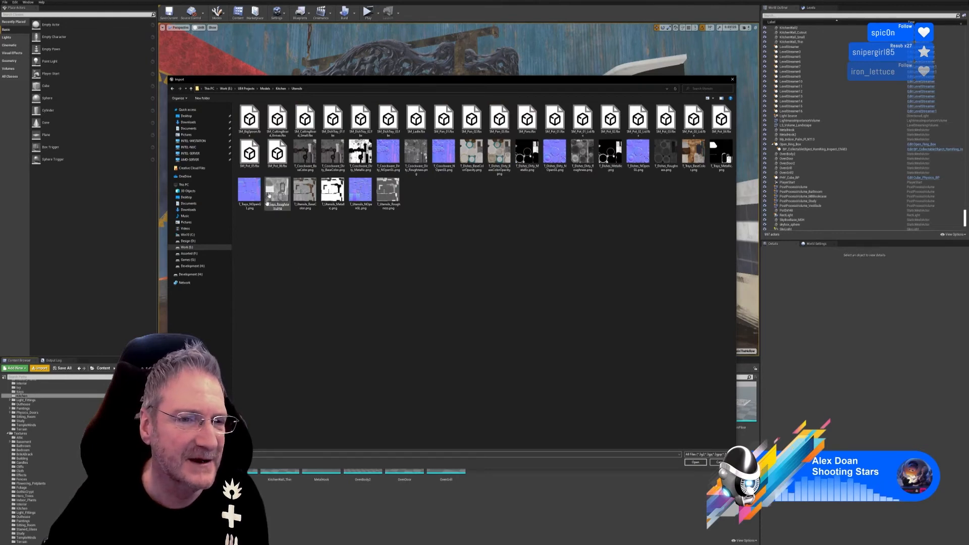
double_click(251, 121)
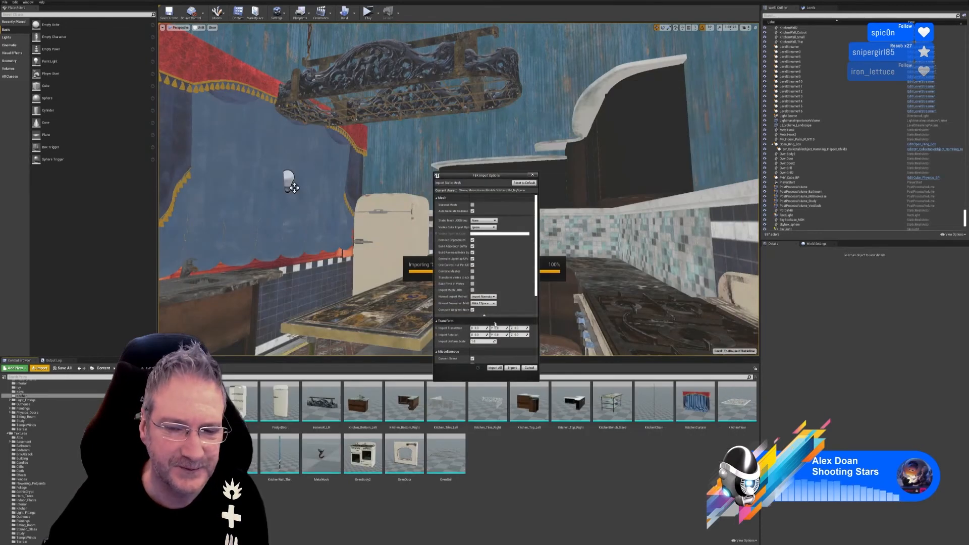
click(512, 368)
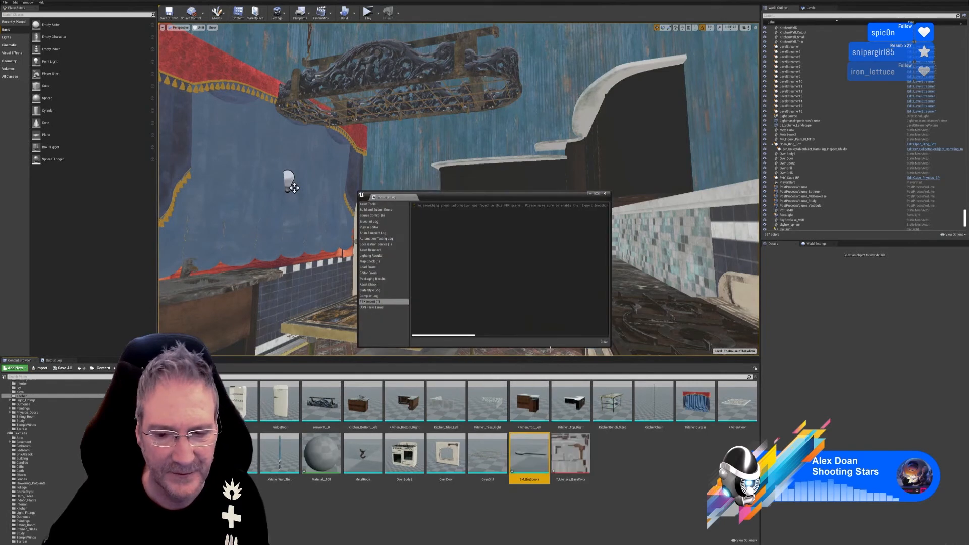
click(605, 194)
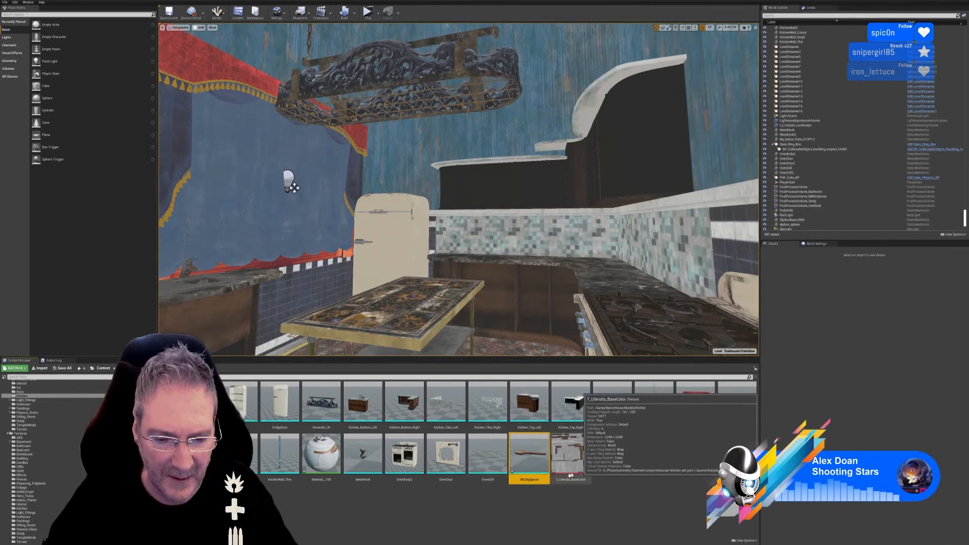
Rename the big spoon's imported material as T_Utensils_MAT.
click(338, 471)
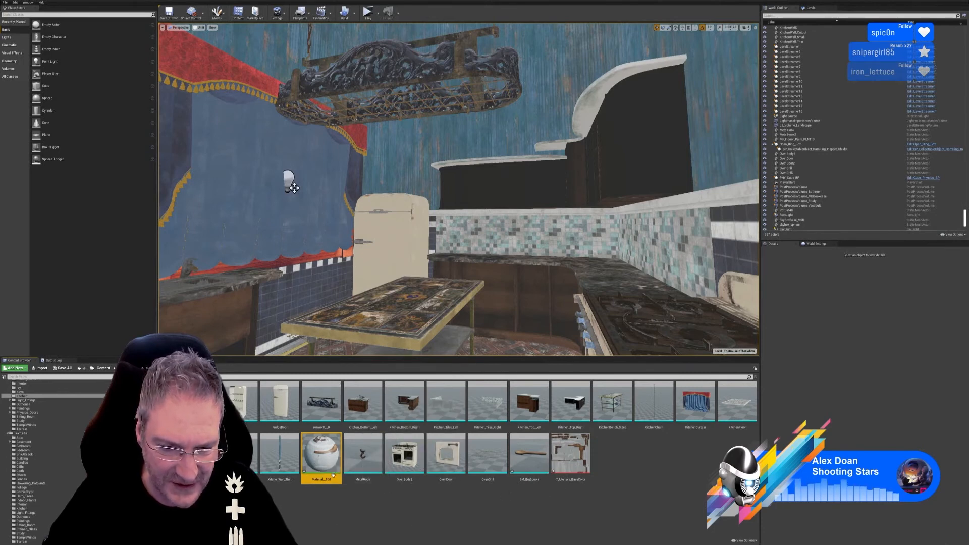
right_click(320, 464)
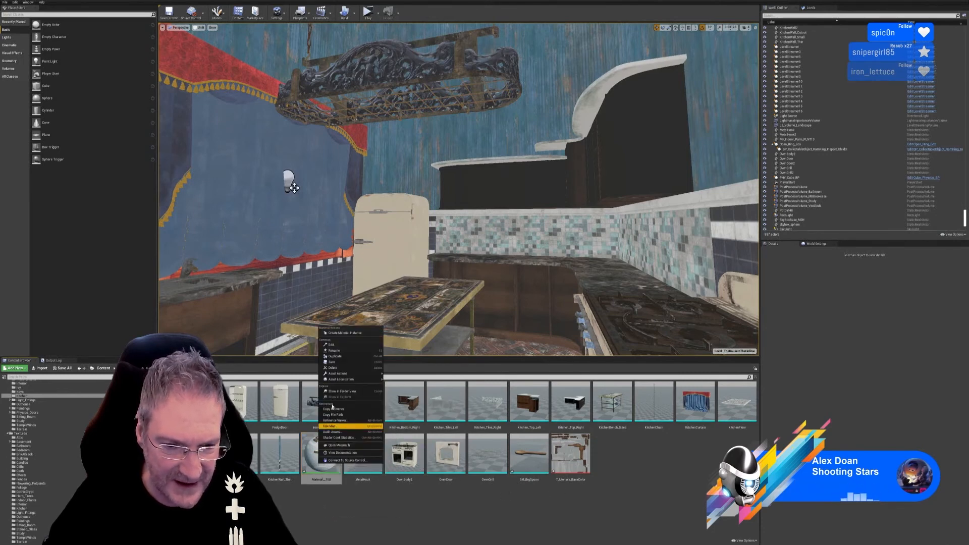
click(334, 350)
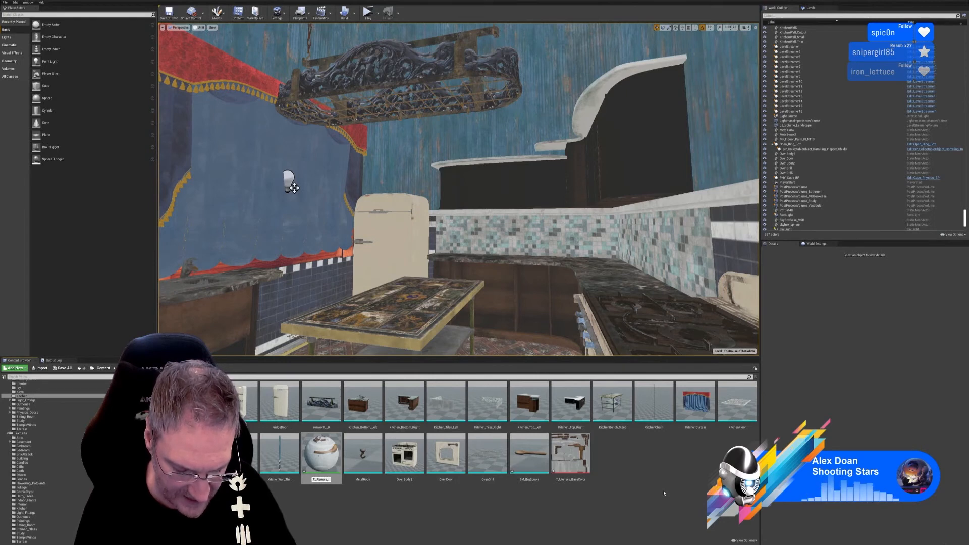
text(MAT)
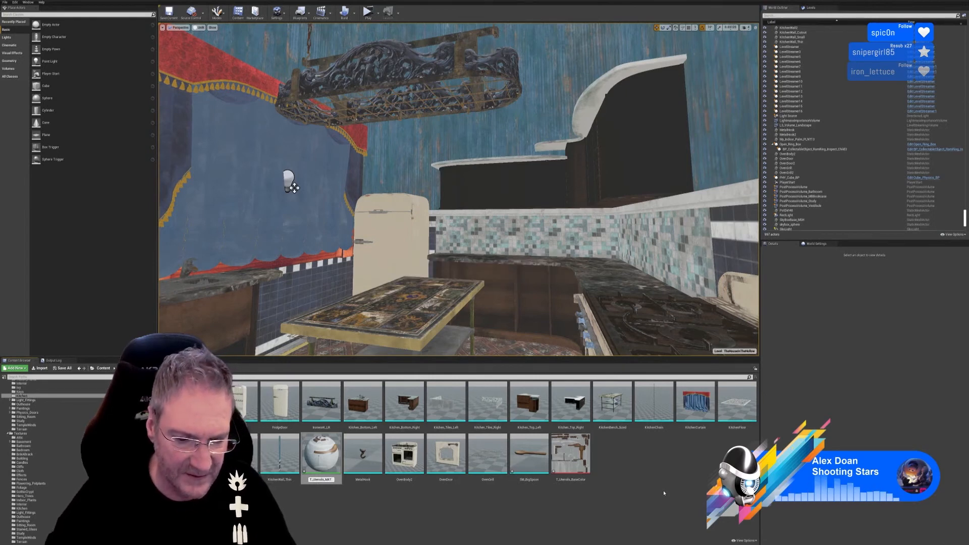
key(Return)
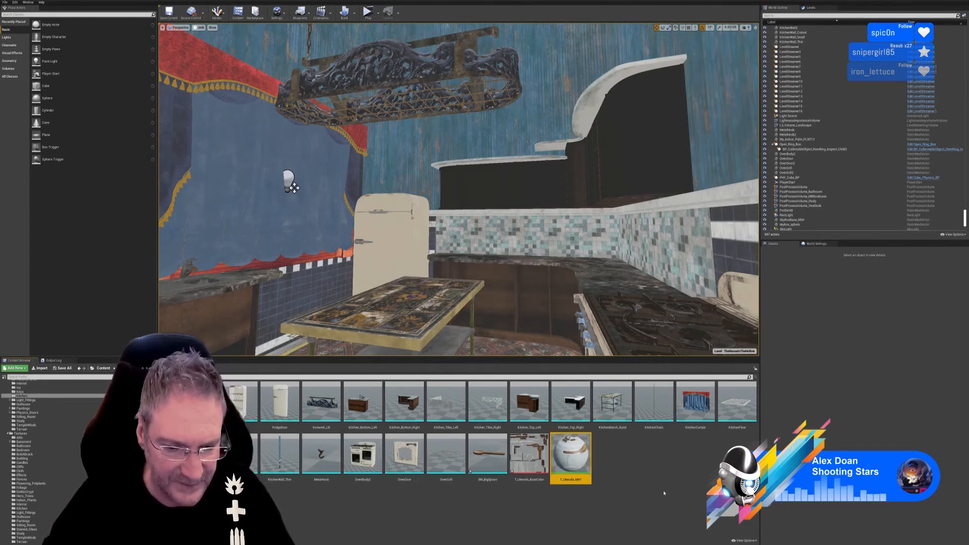
Open T_Utensils_MAT for editing and import the T_Utensils metallic, NOpenGL normal and roughness textures from the Utensils folder.
double_click(579, 451)
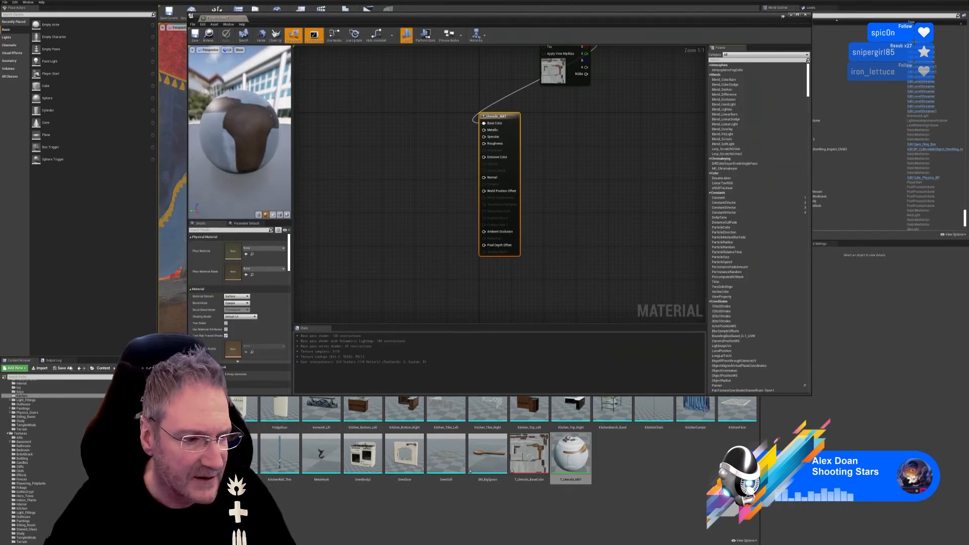
click(41, 368)
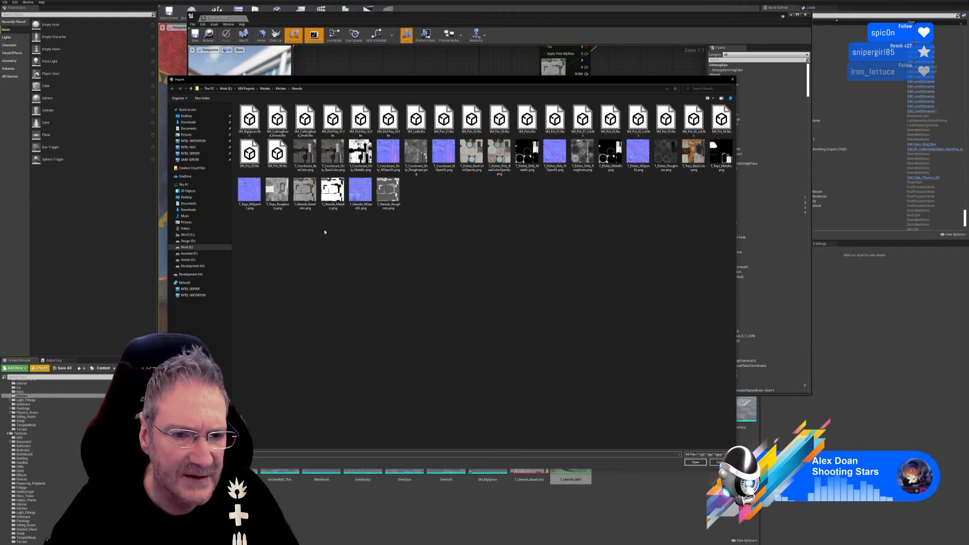
click(331, 208)
click(339, 231)
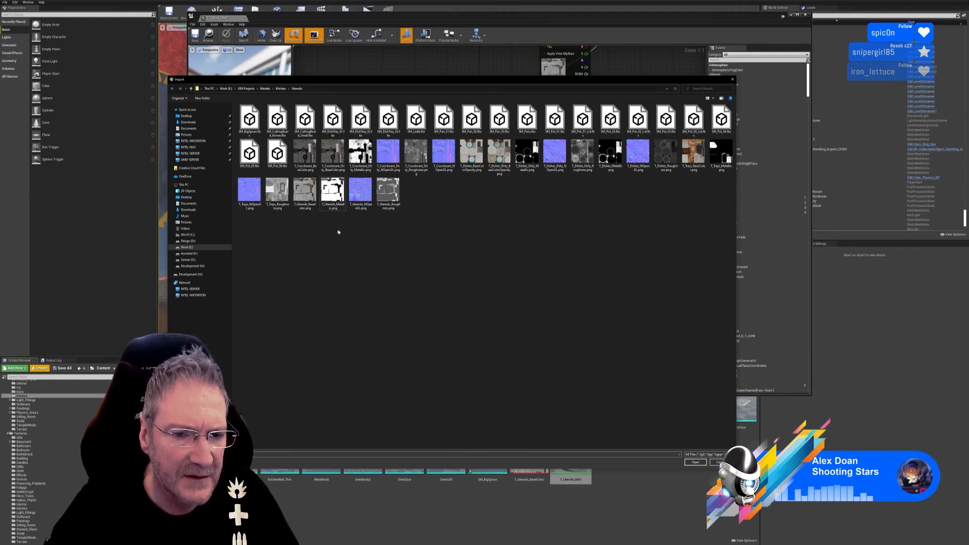
ctrl+click(388, 207)
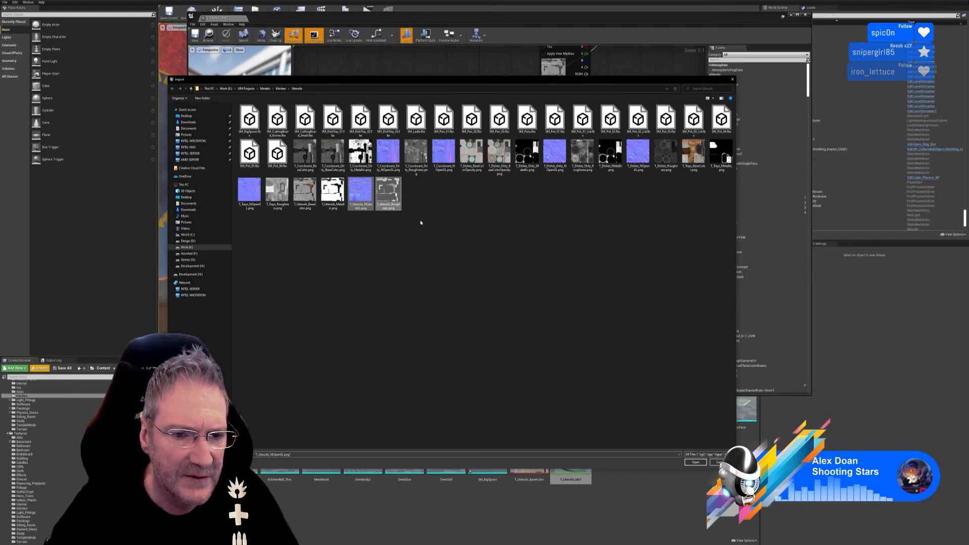
drag(332, 221, 384, 211)
drag(403, 197, 403, 198)
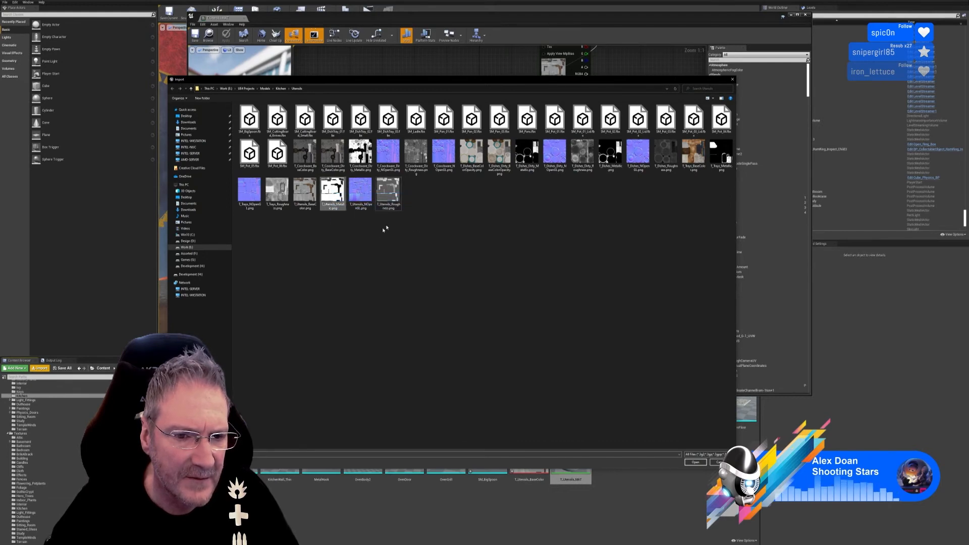
drag(323, 229, 415, 178)
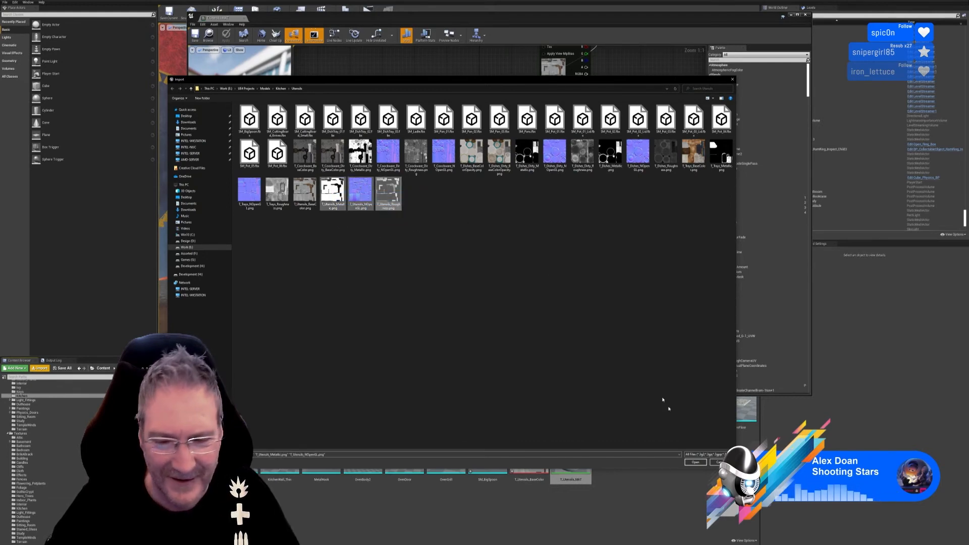
click(696, 463)
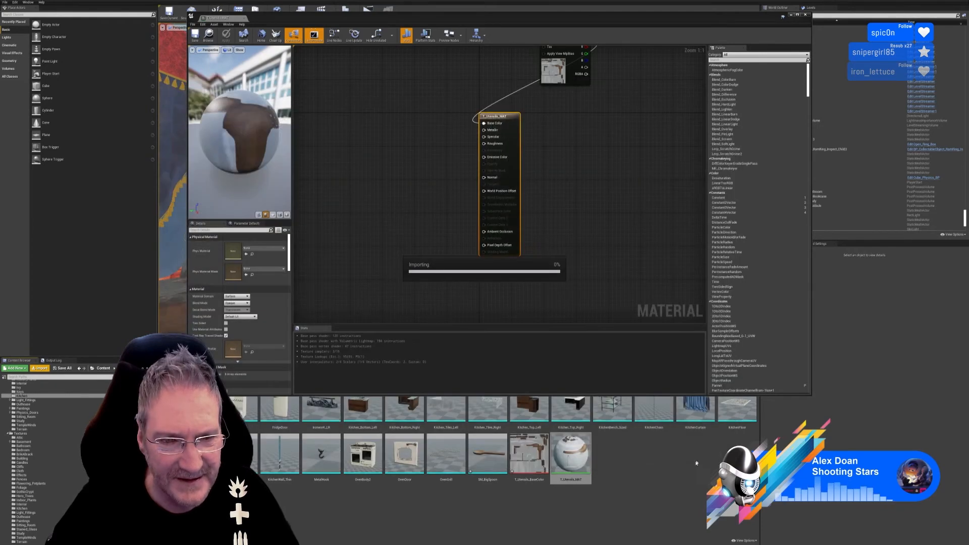
Add the three imported utensils textures to the T_Utensils_MAT graph and stack all four texture samples in a column before the material node.
drag(612, 457, 411, 217)
right_drag(549, 54, 572, 87)
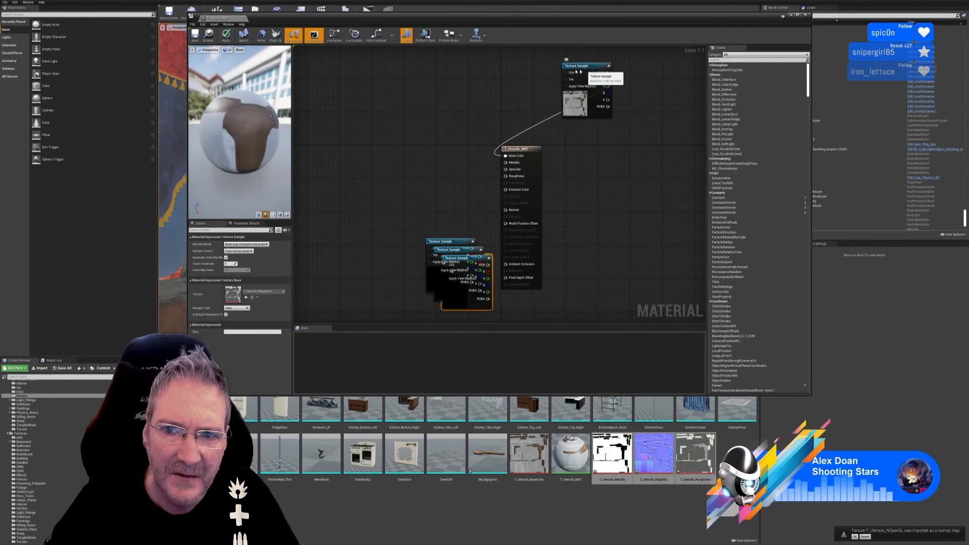
drag(586, 70, 416, 90)
drag(441, 244, 406, 156)
drag(442, 250, 396, 220)
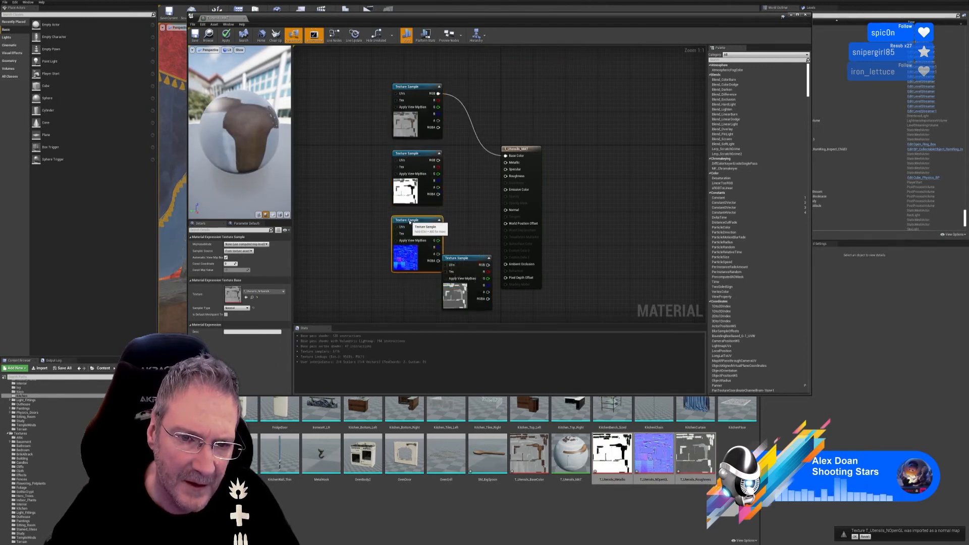
drag(461, 261, 408, 289)
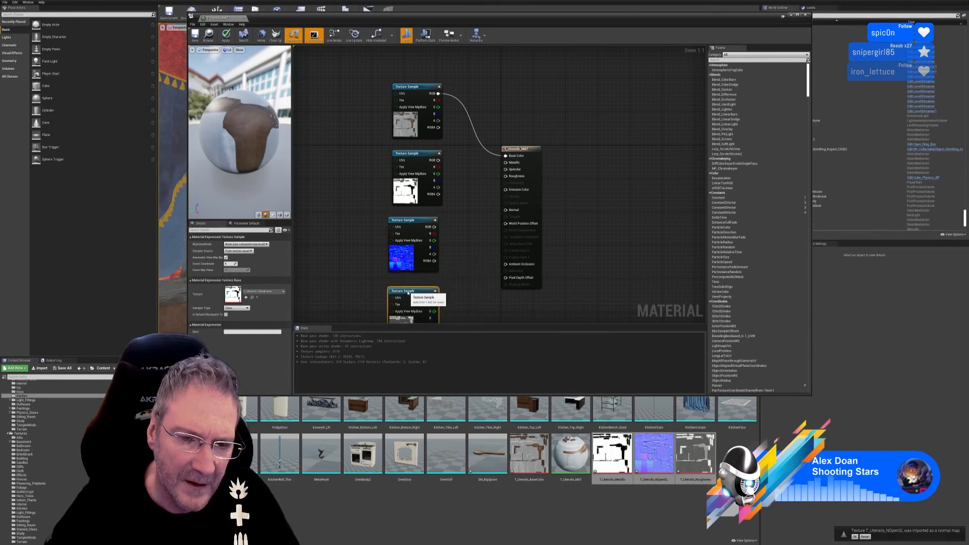
Connect the utensils textures' RGB outputs to Metallic, Normal and Roughness, apply the material changes and close T_Utensils_MAT.
drag(437, 160, 509, 164)
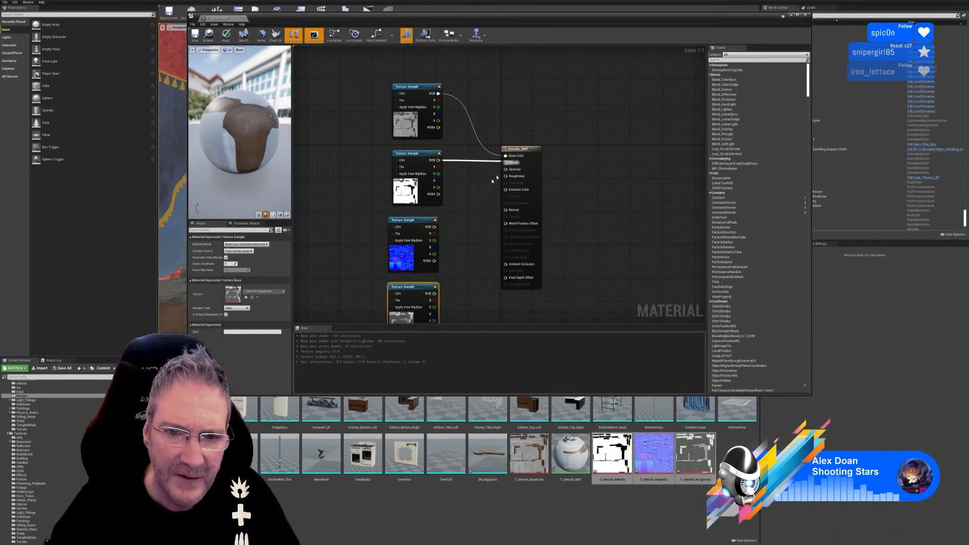
drag(434, 226, 509, 211)
drag(434, 293, 513, 177)
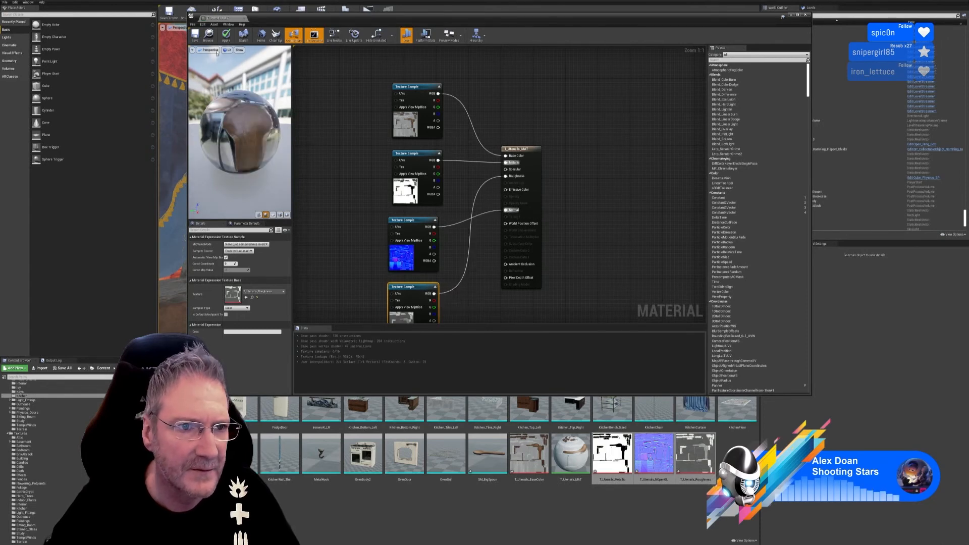
click(226, 36)
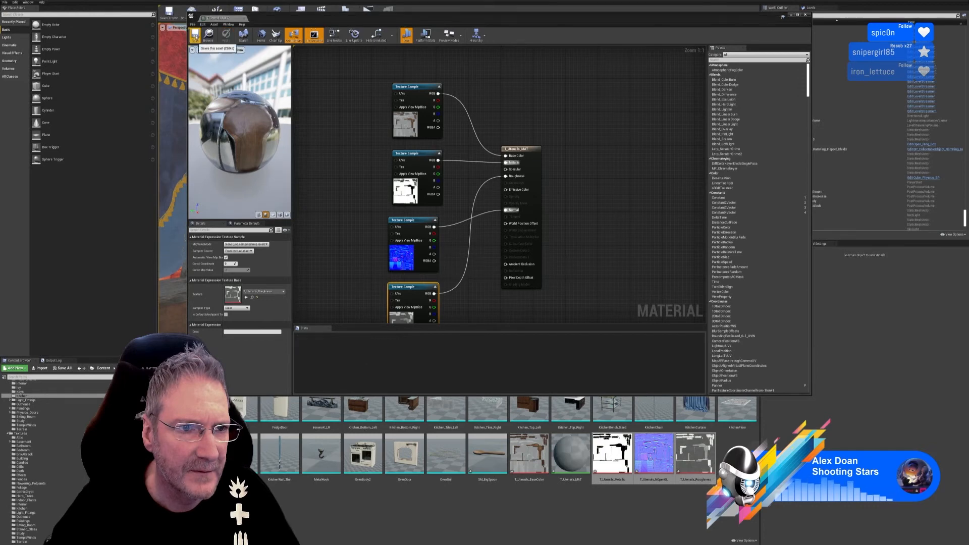
click(804, 15)
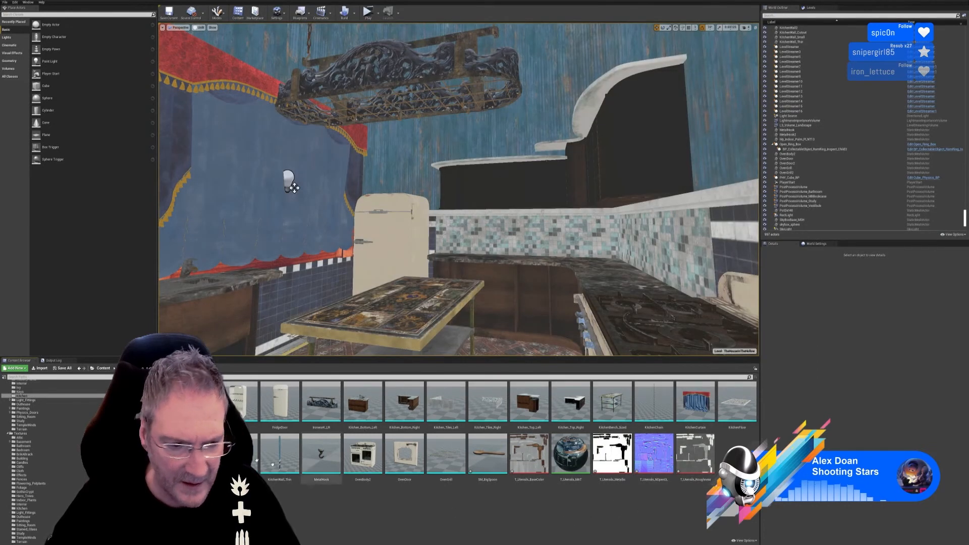
Import the SM_CuttingBoard_Knives mesh into Models/Kitchen with the current FBX options, and dismiss the message log.
click(39, 368)
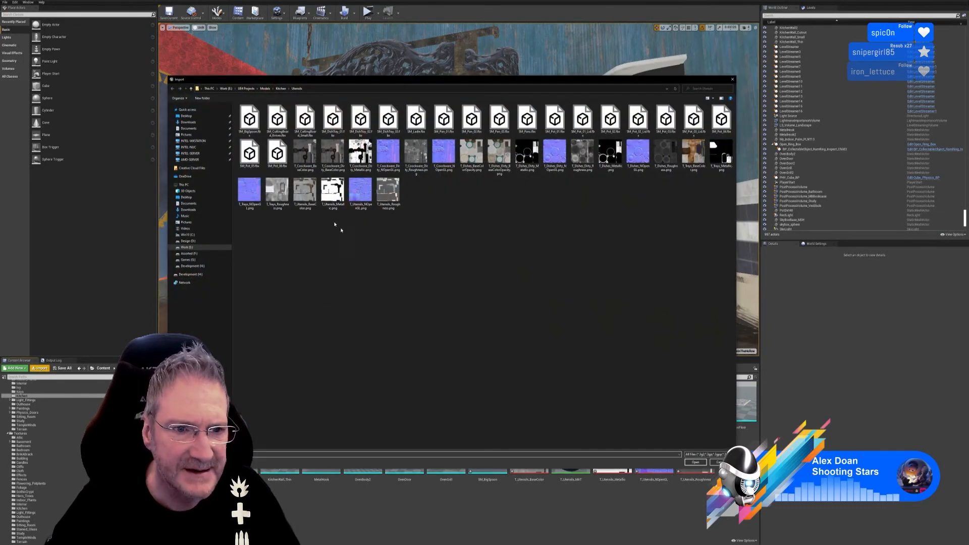
double_click(277, 118)
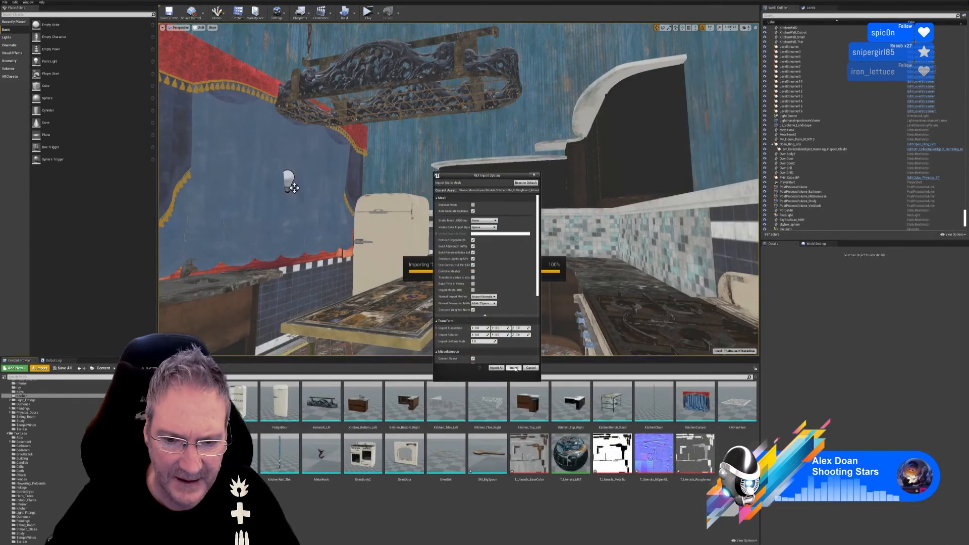
click(513, 368)
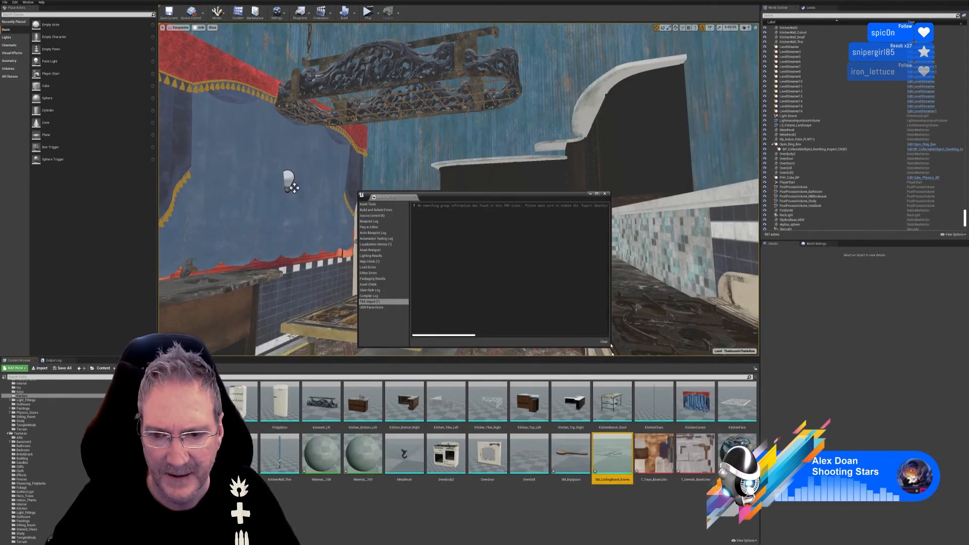
click(605, 189)
click(604, 194)
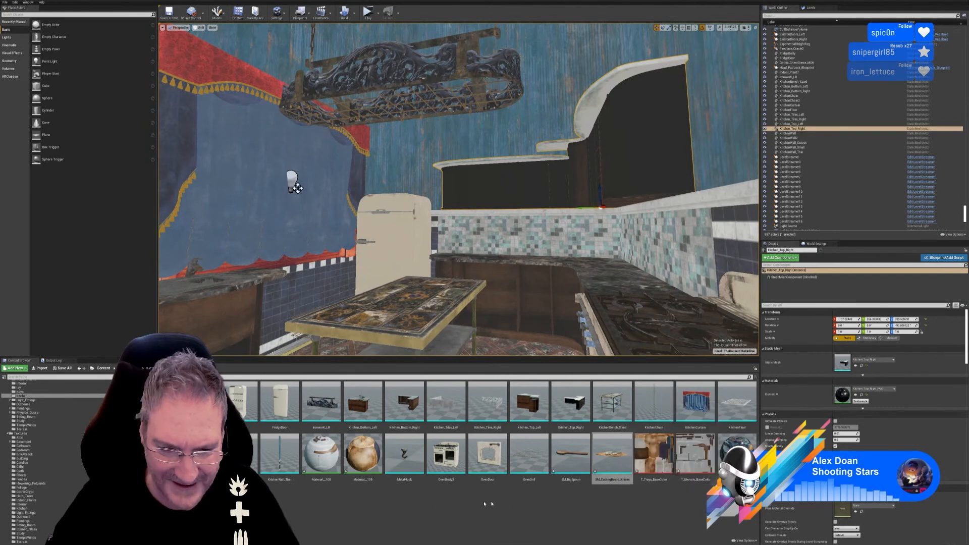
Rename the cutting board's imported wooden tray material as T_Trays_MAT.
right_click(367, 462)
click(394, 367)
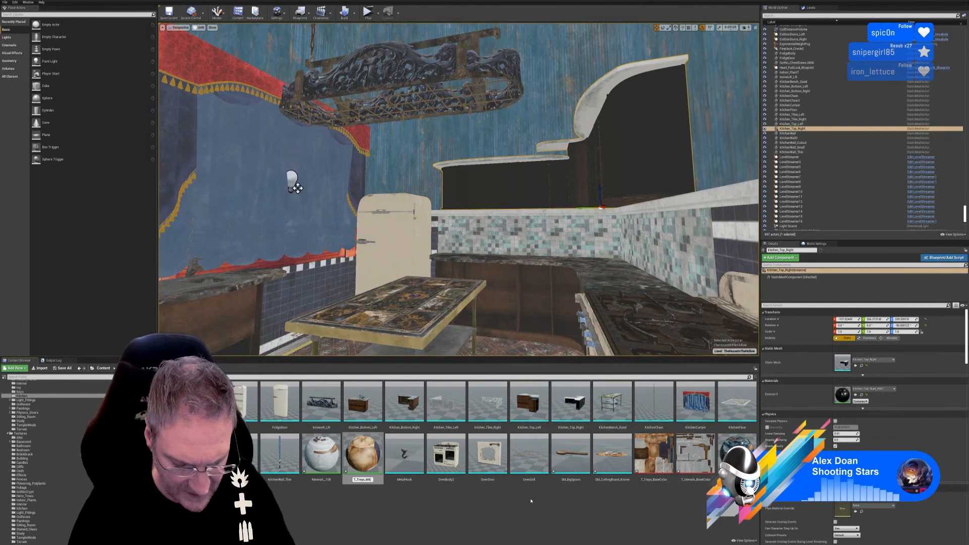
key(Return)
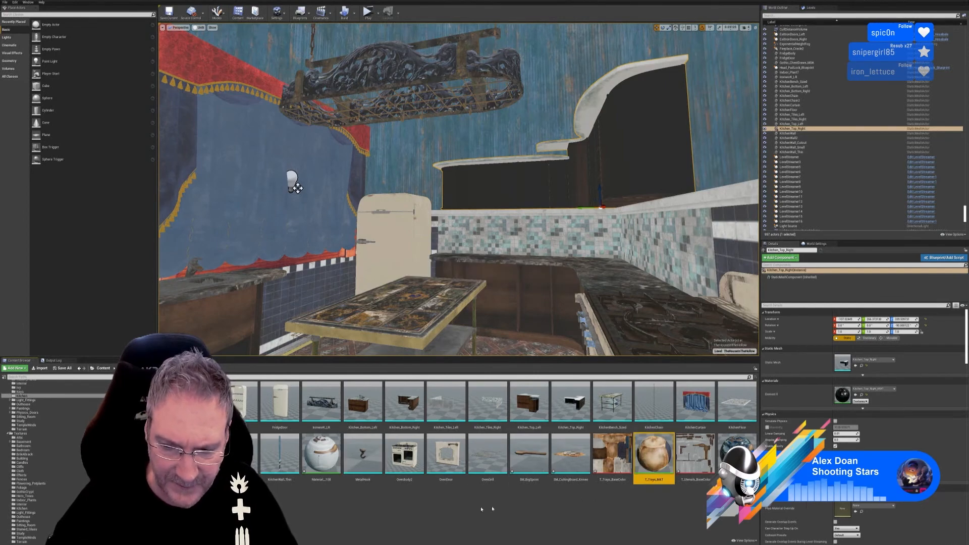
Open T_Trays_MAT for editing and import the T_Trays metallic, NOpenGL normal and roughness textures.
double_click(658, 455)
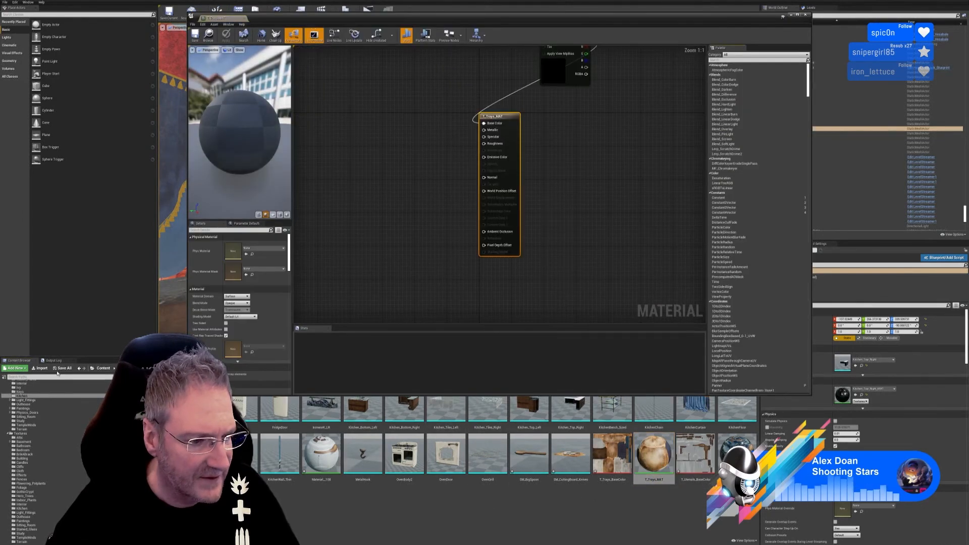
click(41, 368)
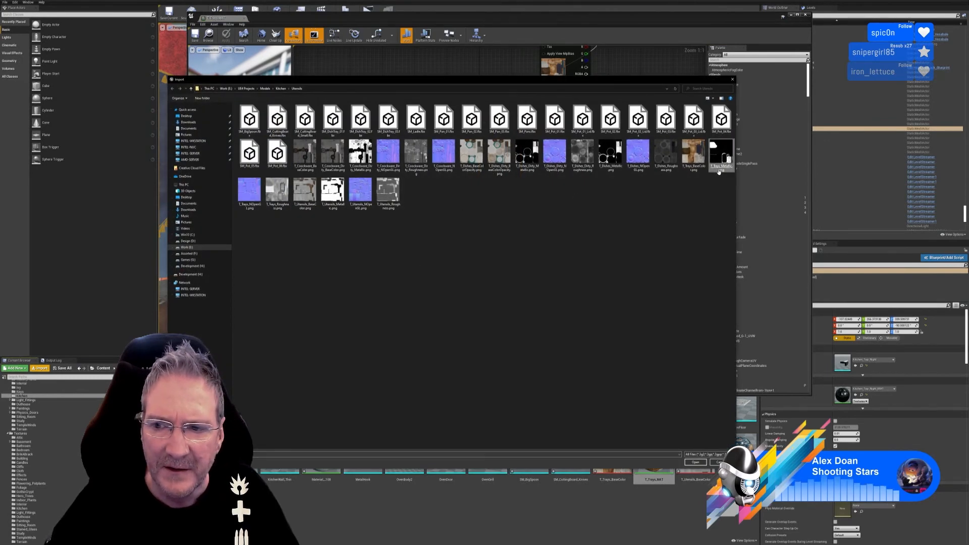
ctrl+click(252, 211)
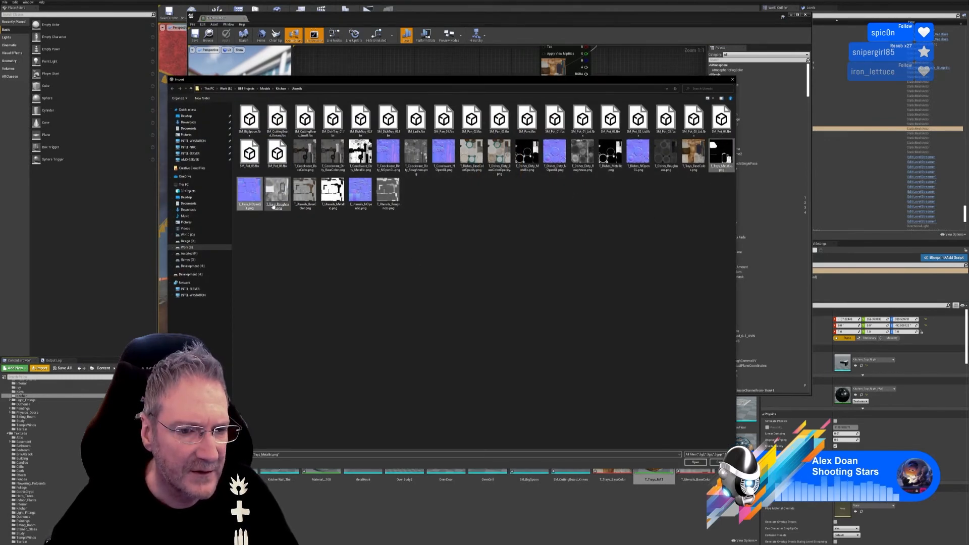
ctrl+click(275, 206)
click(694, 462)
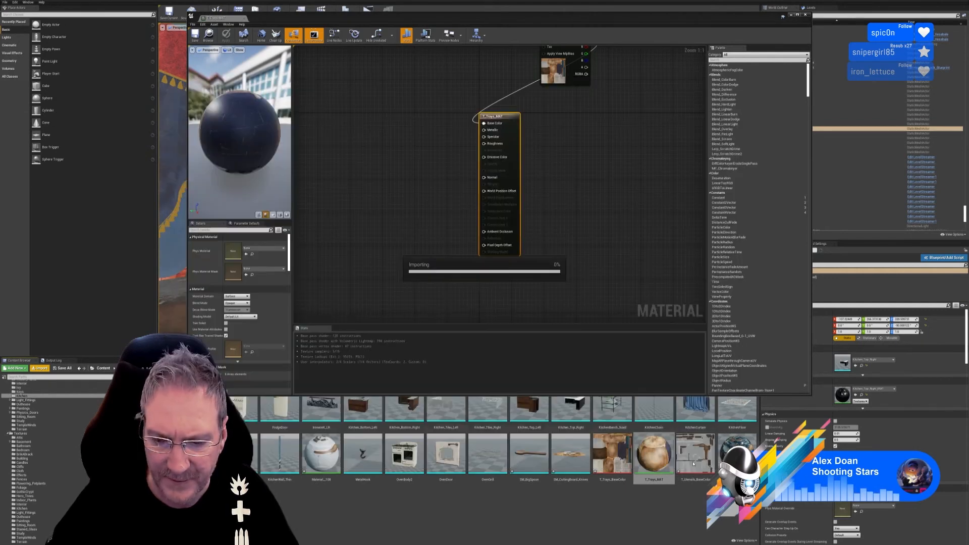
Add the three imported trays textures to the T_Trays_MAT graph and arrange them in a column below the base color sample.
drag(696, 455, 380, 240)
drag(551, 54, 396, 80)
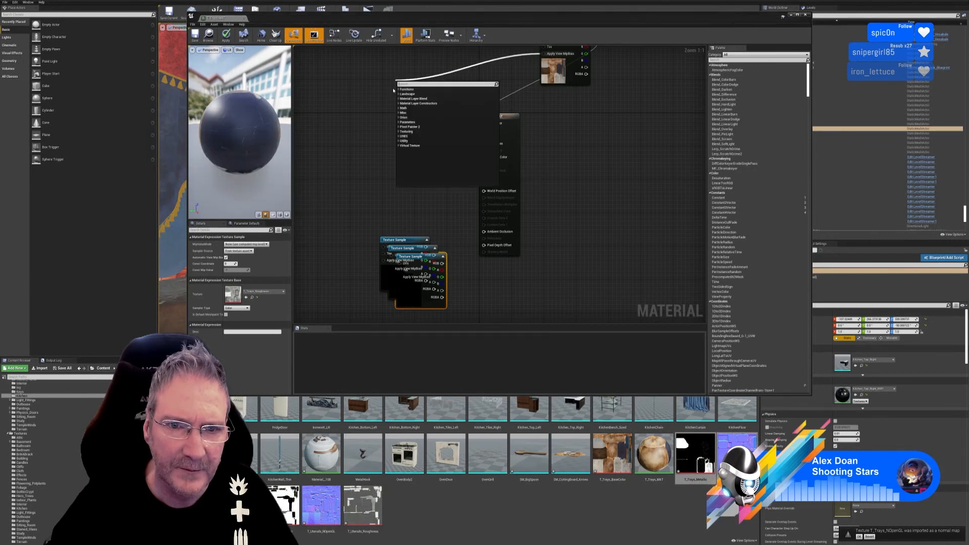
click(560, 116)
right_drag(620, 132, 622, 195)
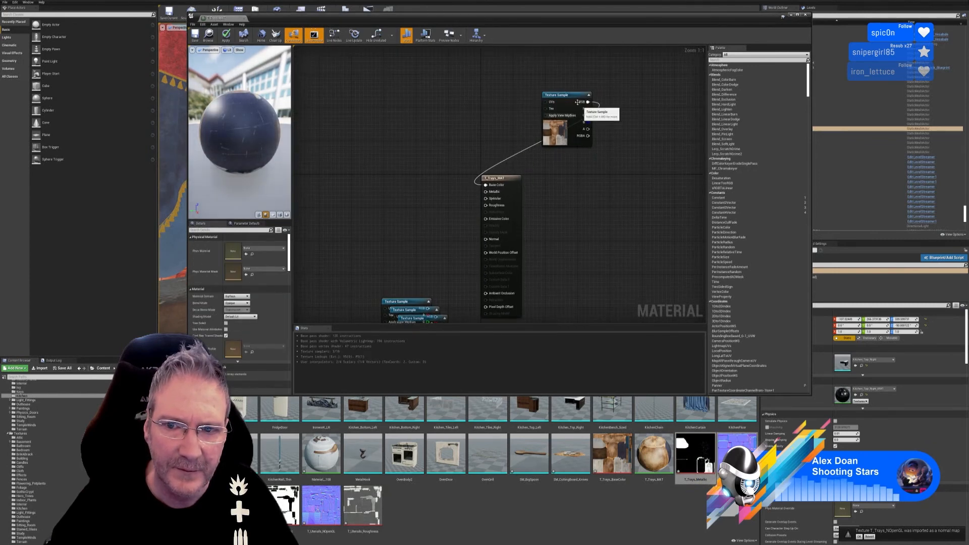
drag(574, 95, 394, 103)
right_drag(435, 271, 488, 183)
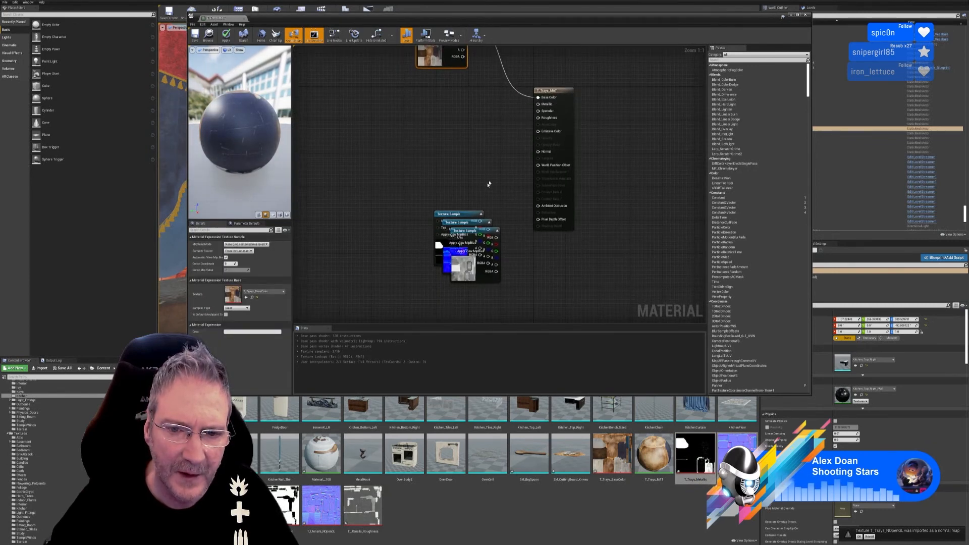
drag(460, 215, 443, 89)
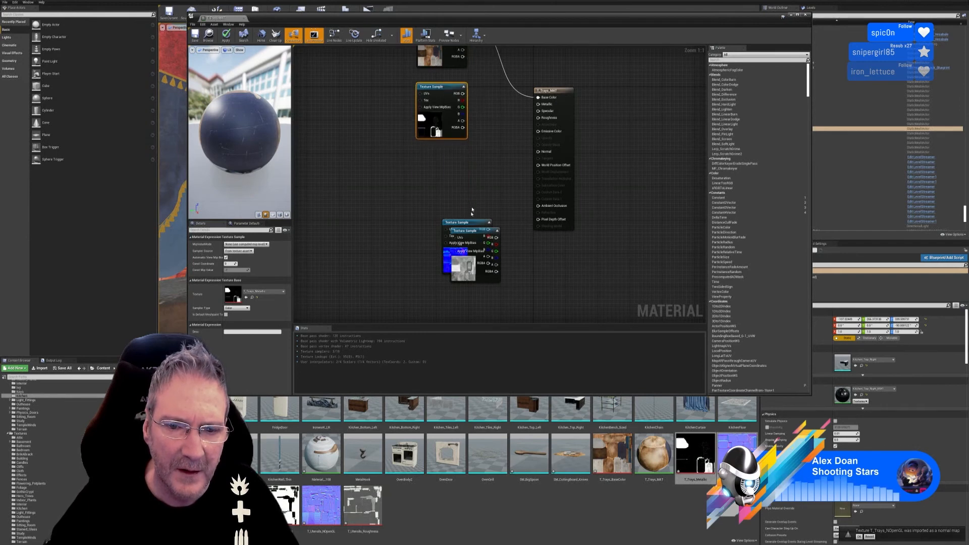
drag(467, 222, 446, 162)
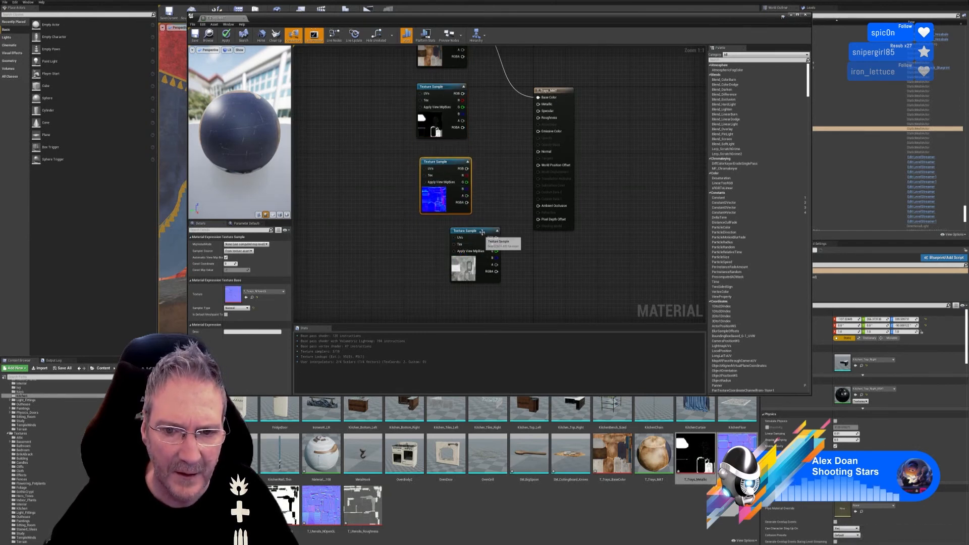
drag(479, 234, 449, 235)
Connect the trays textures' RGB outputs to Metallic, Normal and Roughness, apply the material changes and close T_Trays_MAT.
right_drag(507, 175, 492, 275)
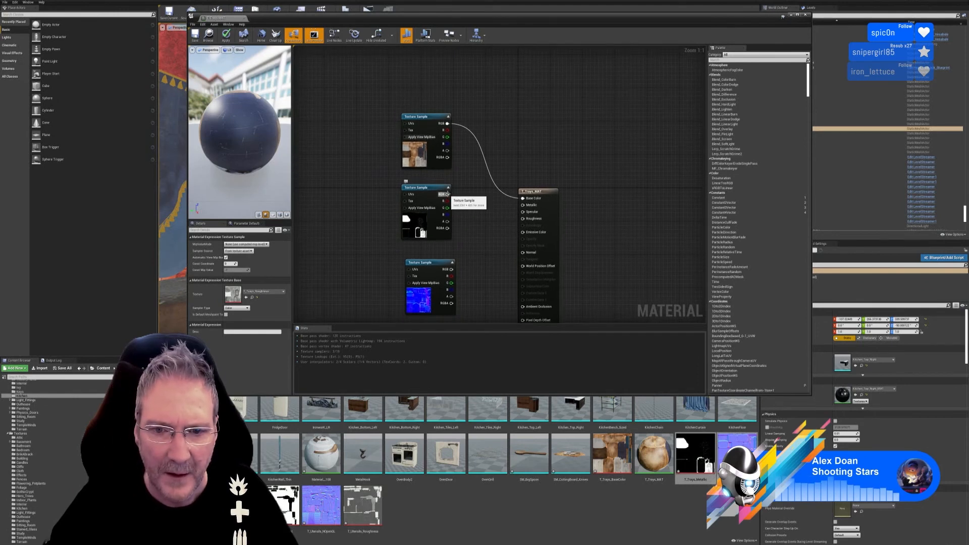
drag(446, 194, 523, 205)
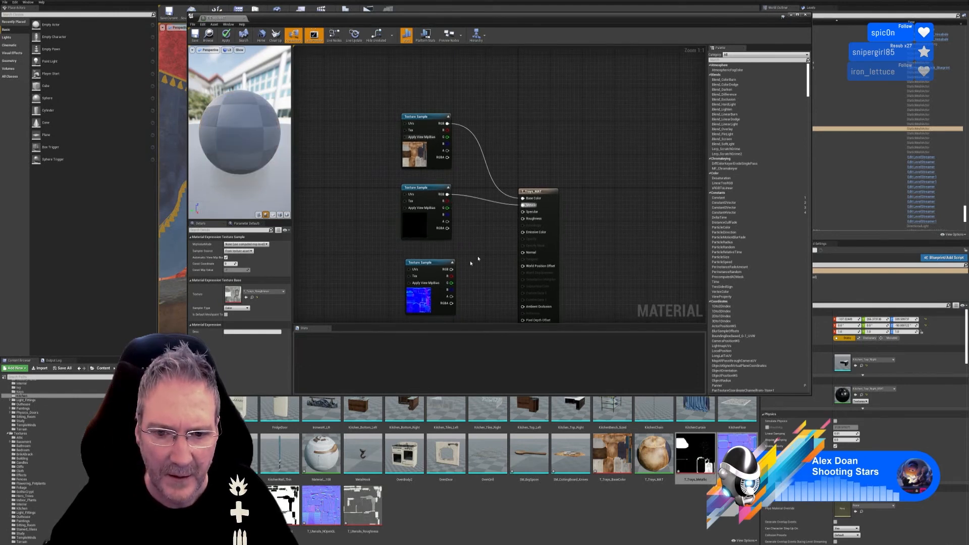
drag(446, 269, 526, 254)
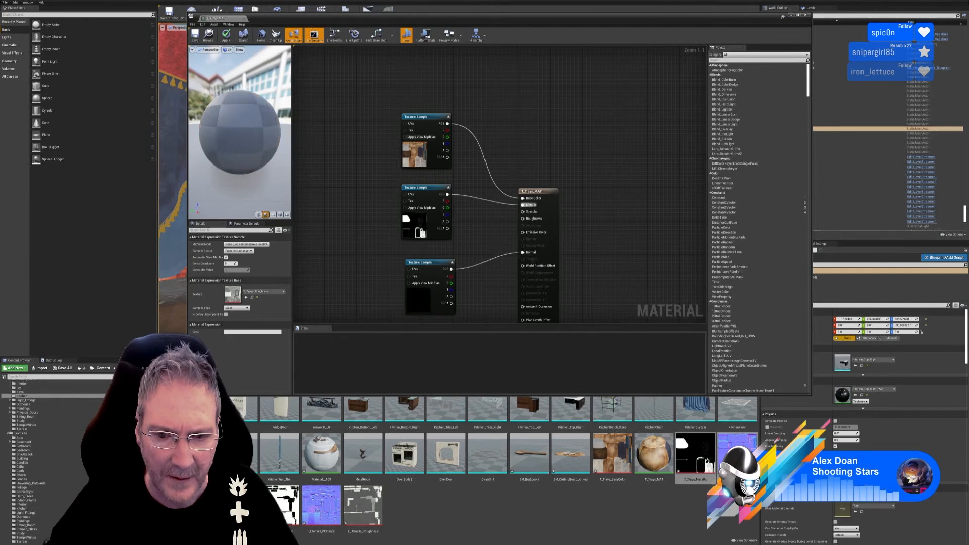
right_drag(475, 306, 448, 248)
drag(425, 282, 497, 161)
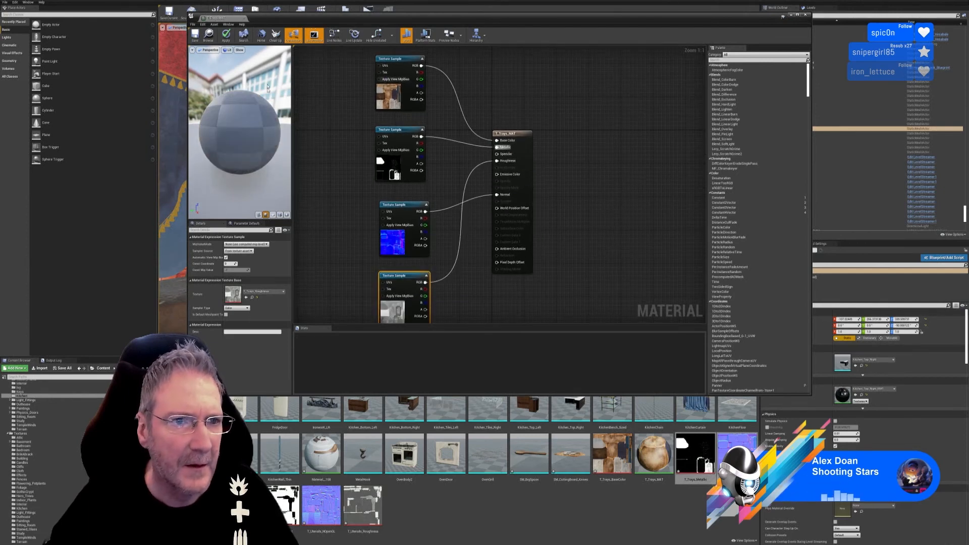
click(226, 34)
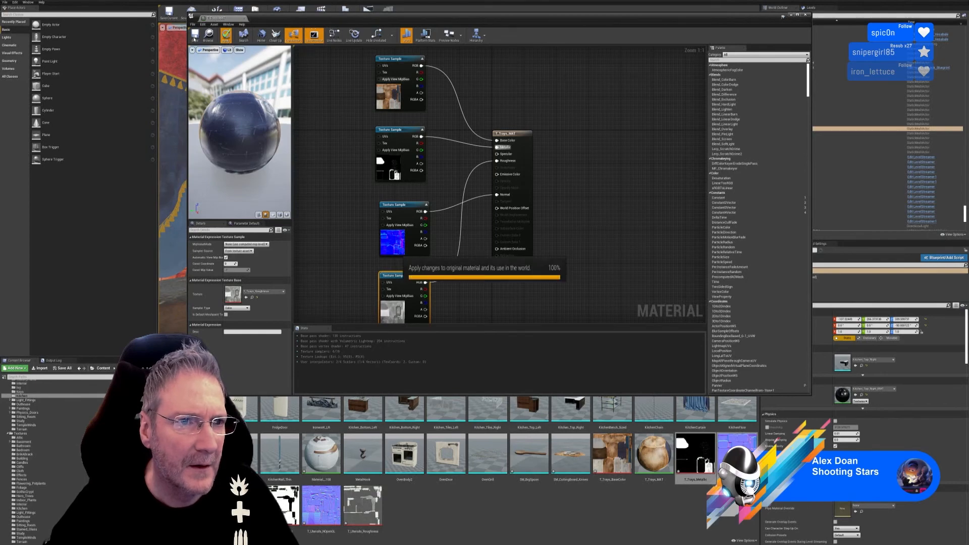
click(805, 15)
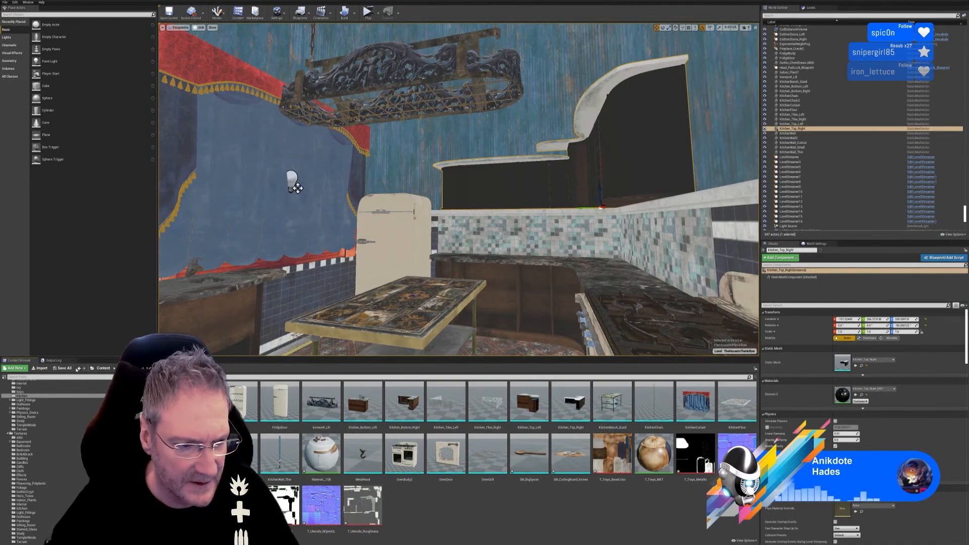
Import the SM_CuttingBoard_Small mesh with the existing FBX import options and dismiss the import log.
click(41, 368)
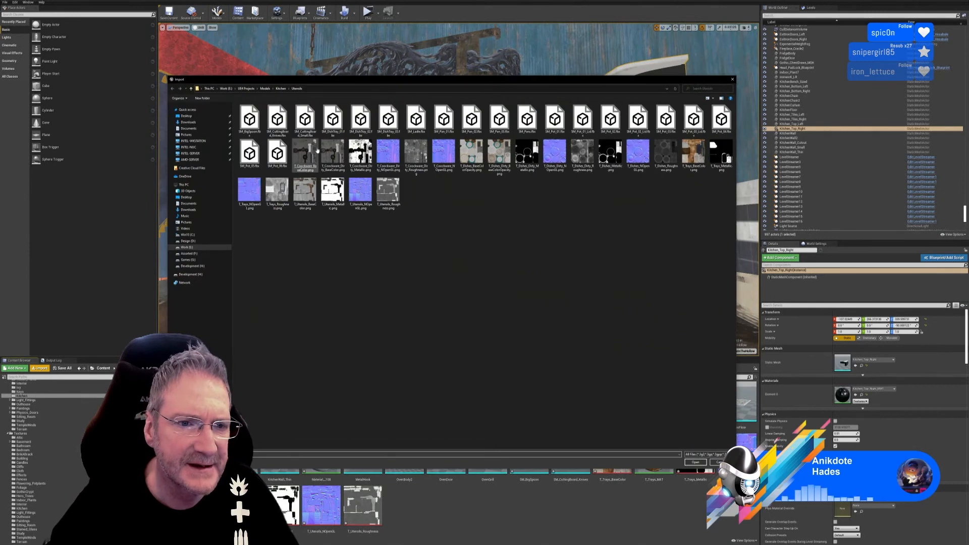
double_click(308, 123)
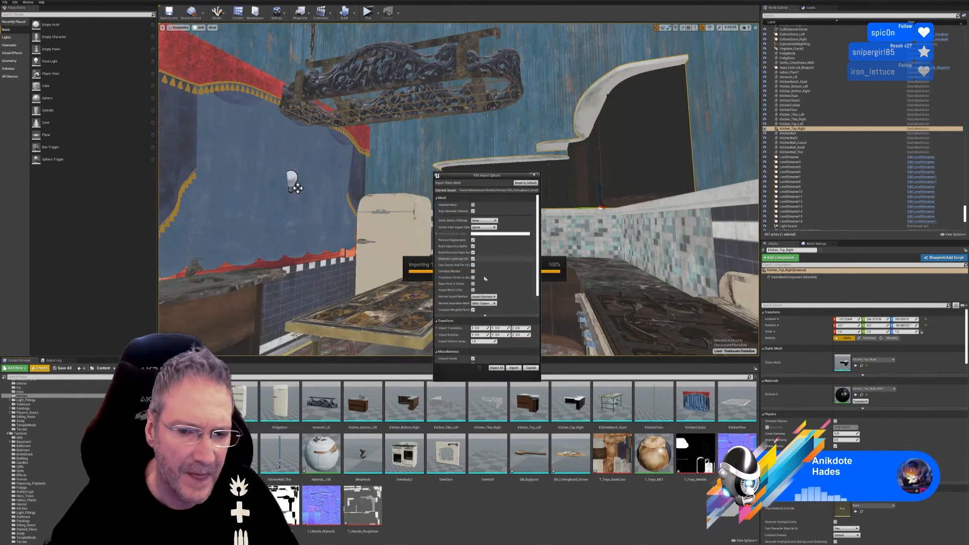
click(513, 367)
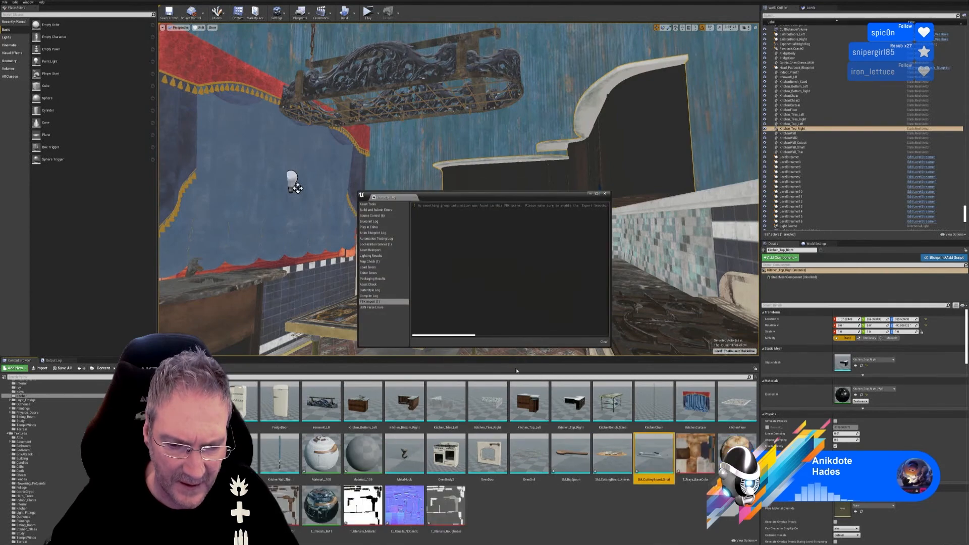
click(604, 193)
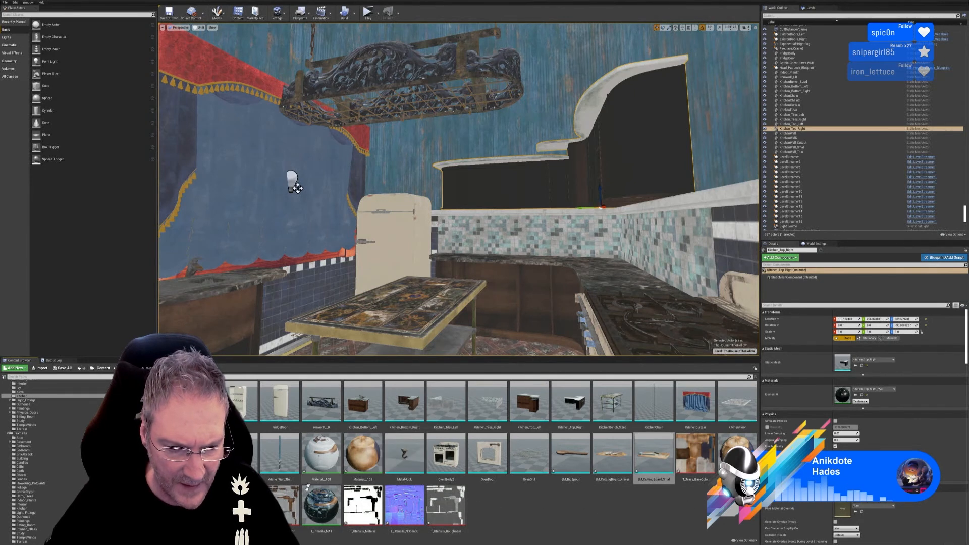
Assign T_Utensils_MAT to the second material slot of SM_CuttingBoard_Knives, save the mesh and reopen it briefly to check both materials.
click(607, 449)
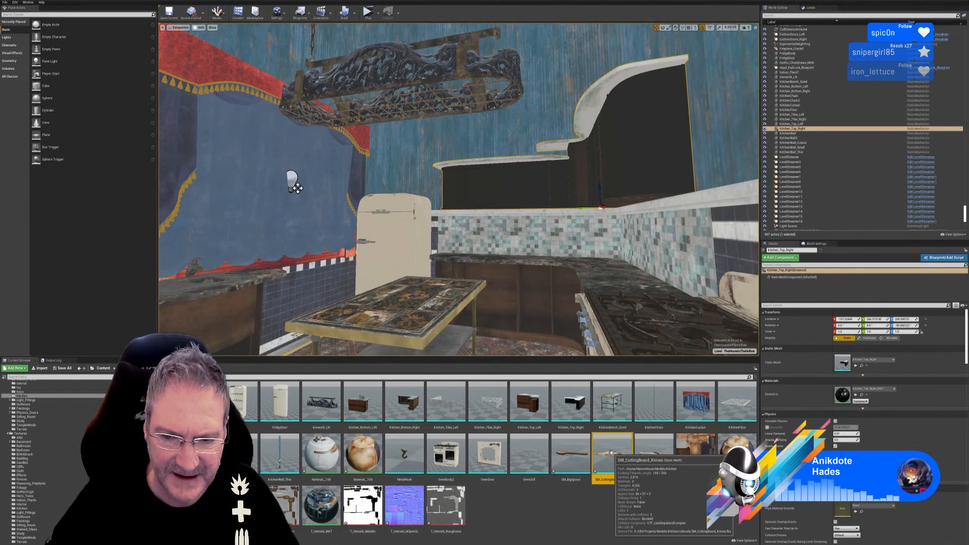
double_click(607, 456)
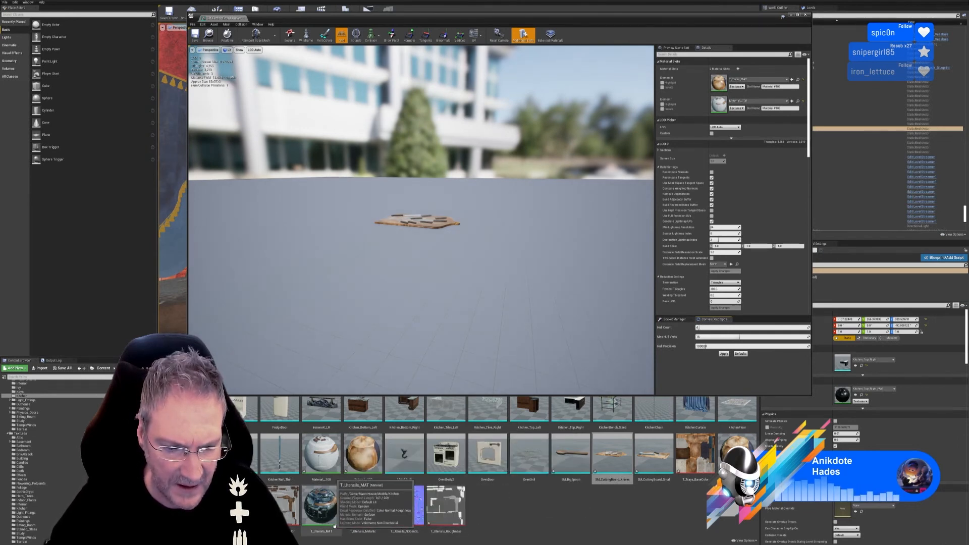
drag(328, 509, 719, 106)
right_drag(524, 167, 535, 227)
drag(535, 227, 531, 260)
drag(451, 230, 450, 253)
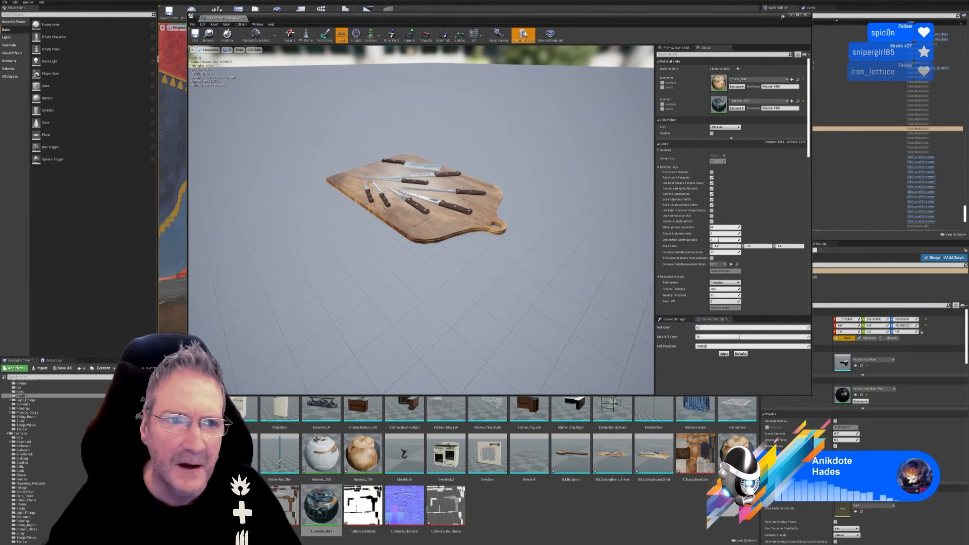
click(195, 36)
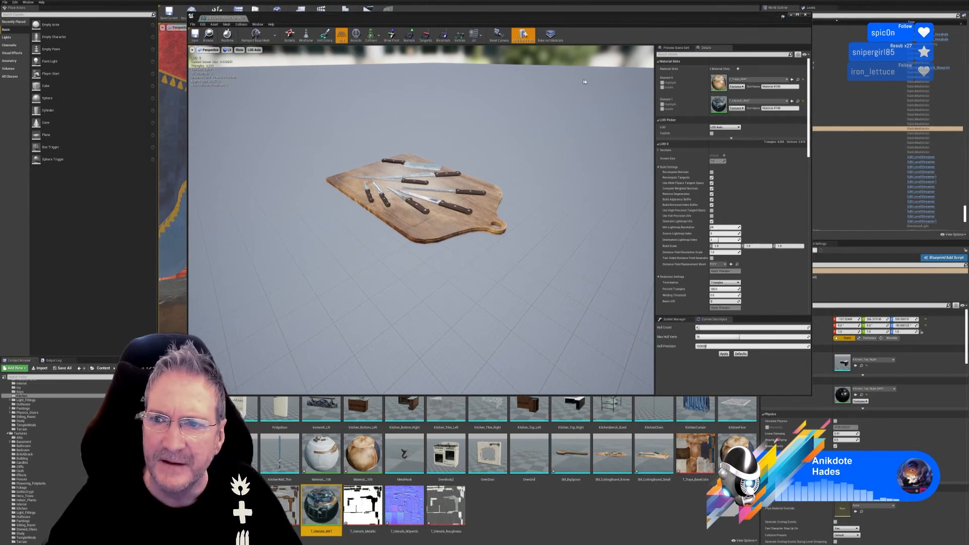
click(805, 16)
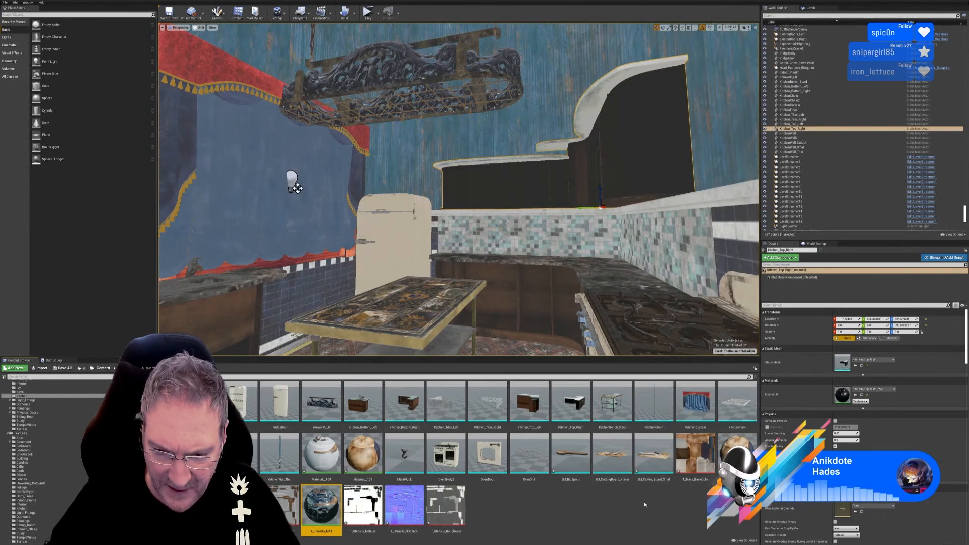
double_click(612, 458)
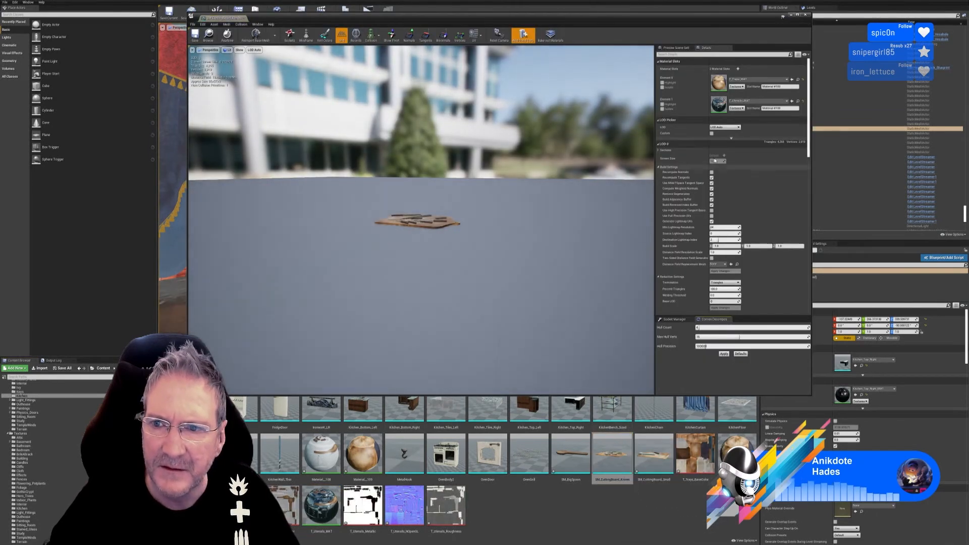
click(804, 16)
Assign T_Trays_MAT and T_Utensils_MAT to the first and second material slots of SM_CuttingBoard_Small, then save and close the mesh.
click(647, 451)
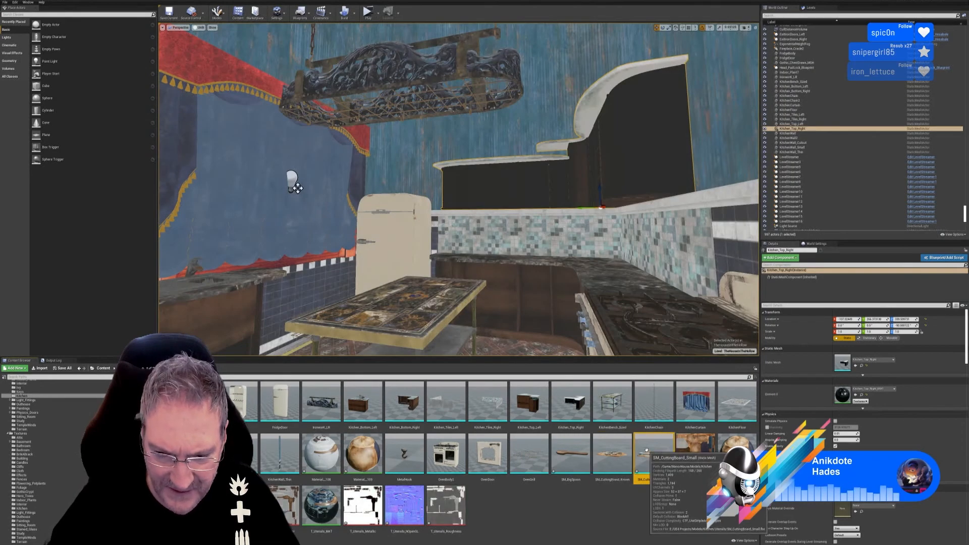
double_click(647, 451)
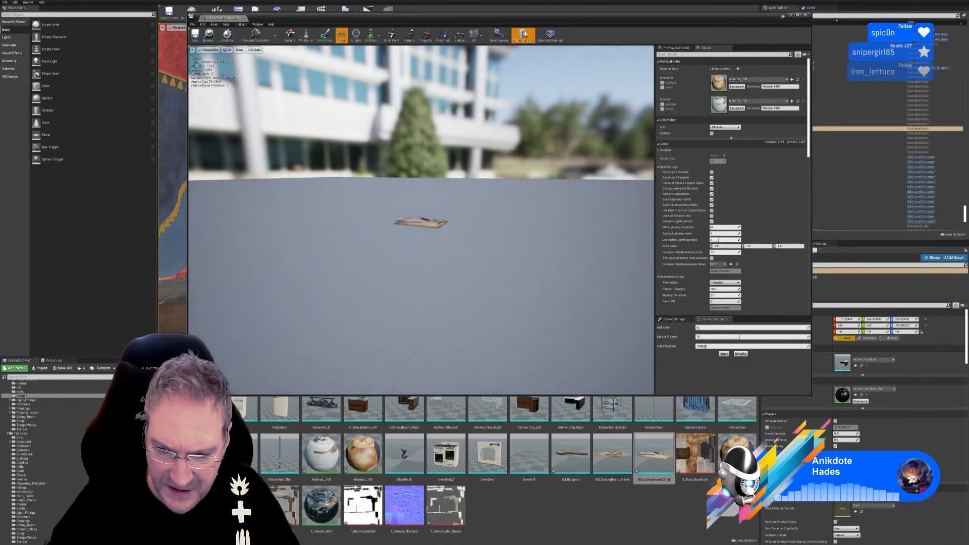
drag(736, 454, 723, 88)
drag(321, 506, 719, 107)
drag(505, 211, 457, 157)
right_drag(421, 219, 422, 302)
drag(421, 252, 416, 169)
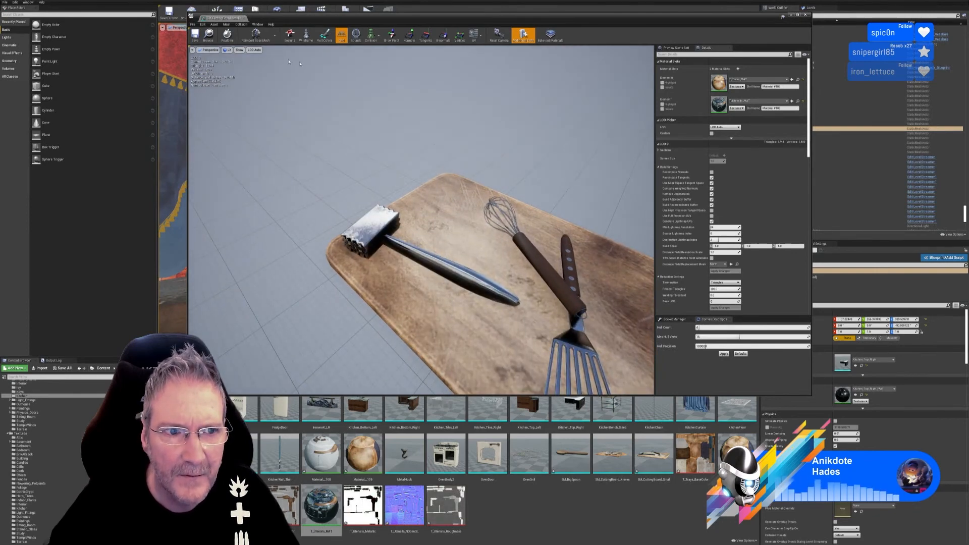
click(205, 38)
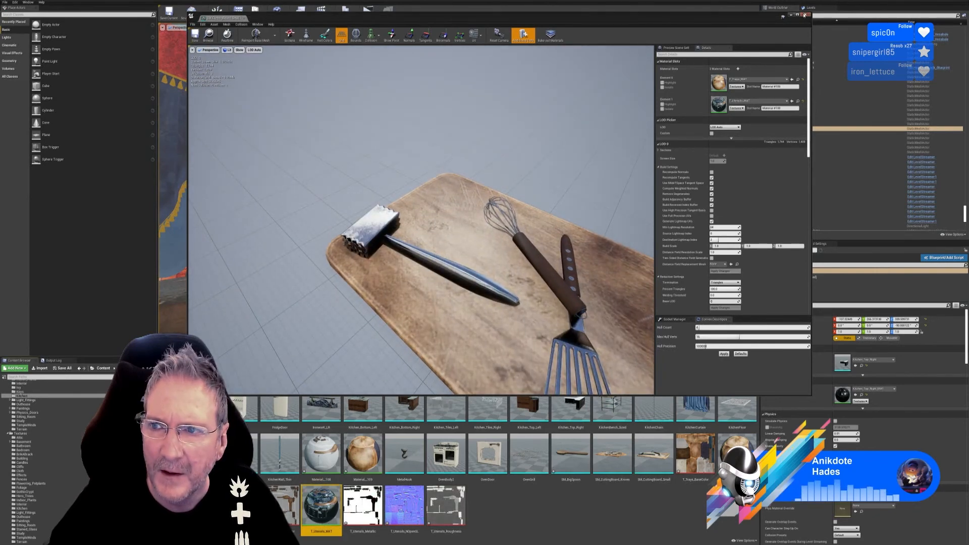
click(805, 14)
Check the material assigned to the SM_BigSpoon mesh, close it and save all project assets.
double_click(571, 461)
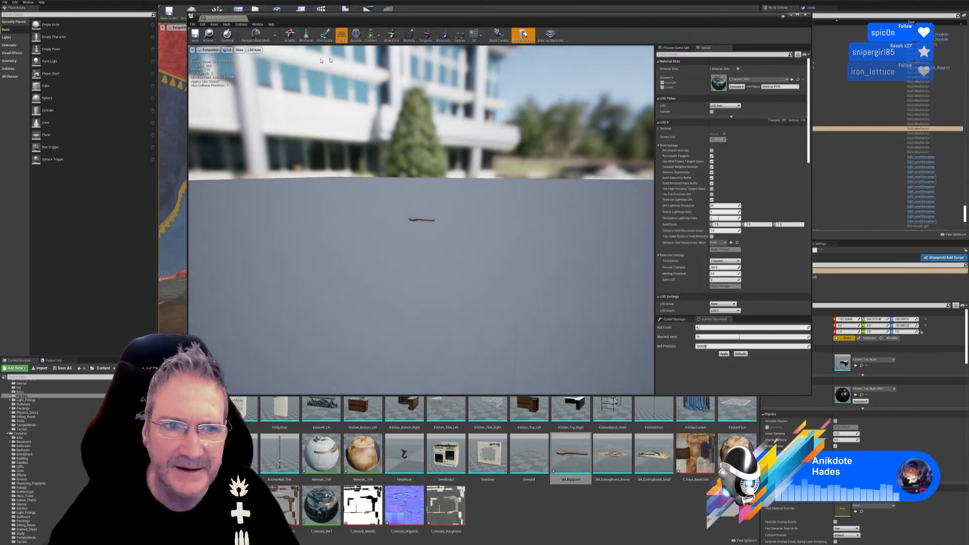
click(807, 14)
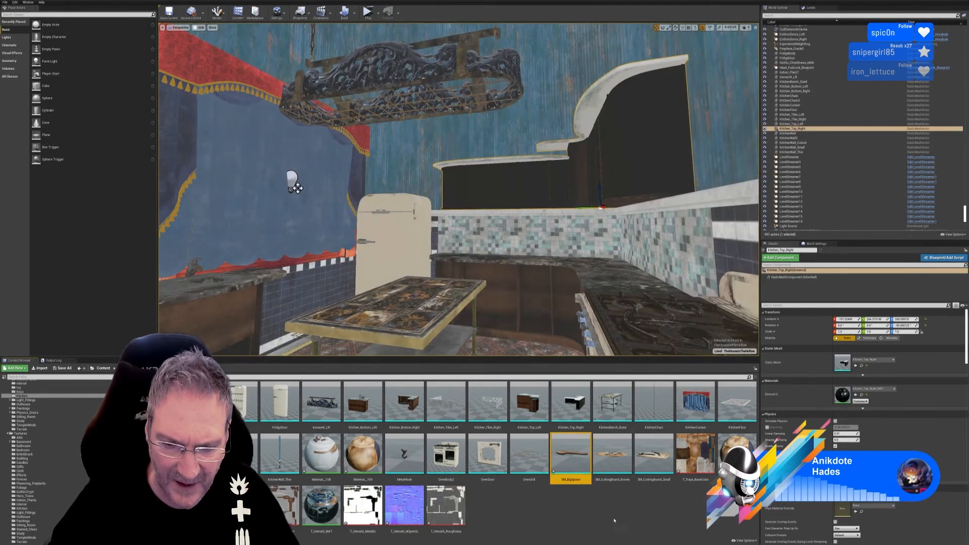
click(4, 3)
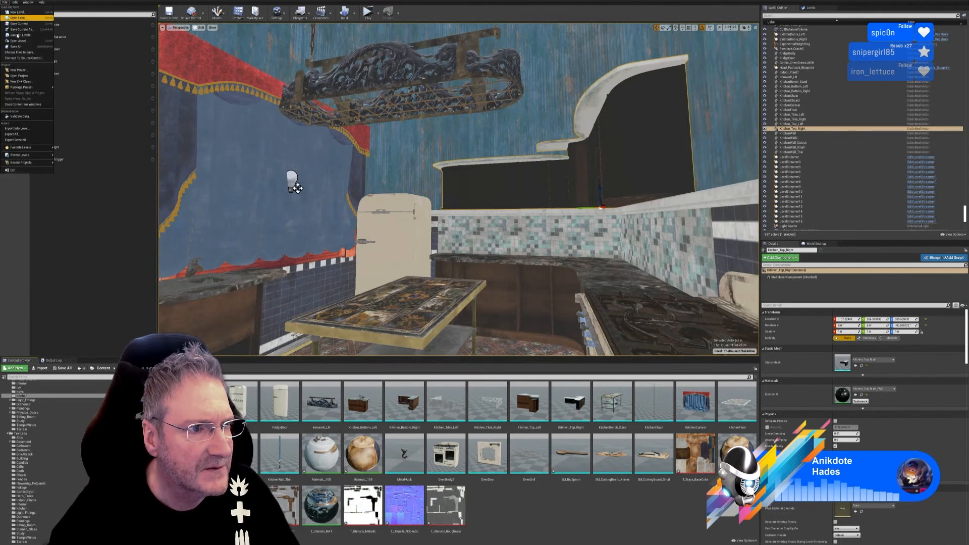
click(22, 50)
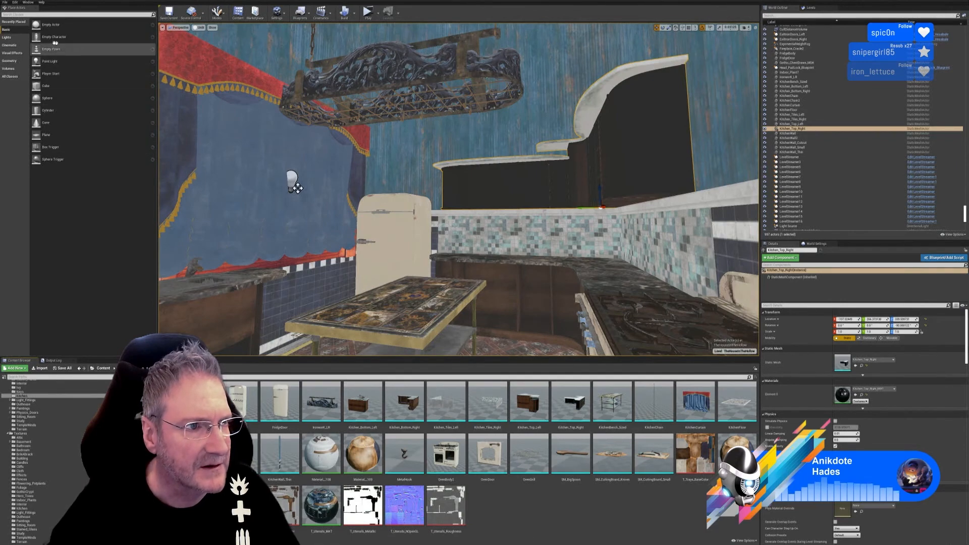
Import the SM_DishTray_01 mesh with the existing FBX import options and dismiss the import log.
click(40, 369)
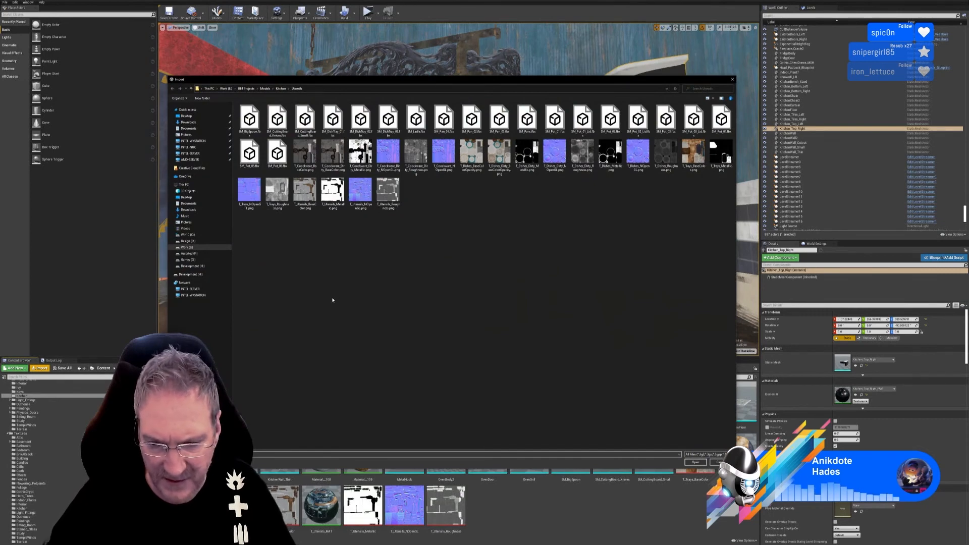
double_click(335, 122)
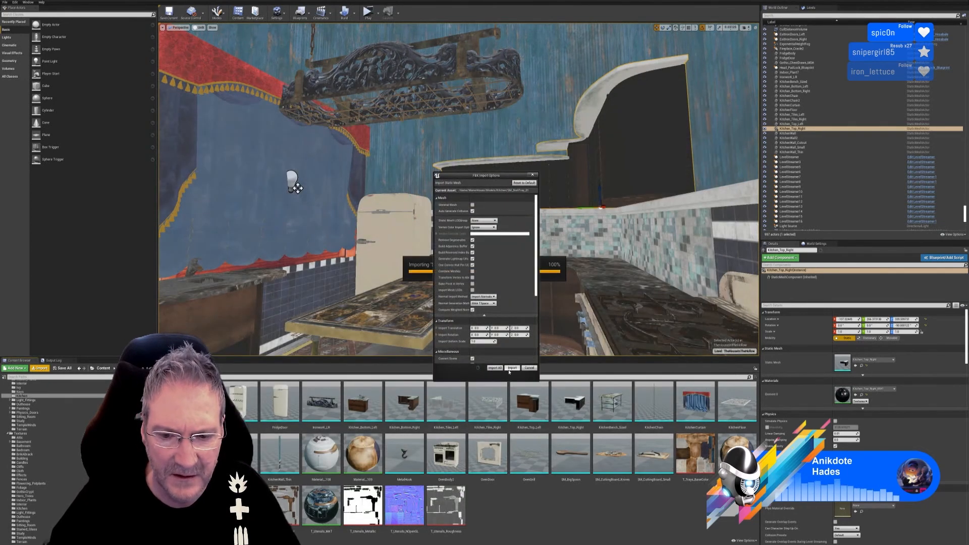
click(511, 368)
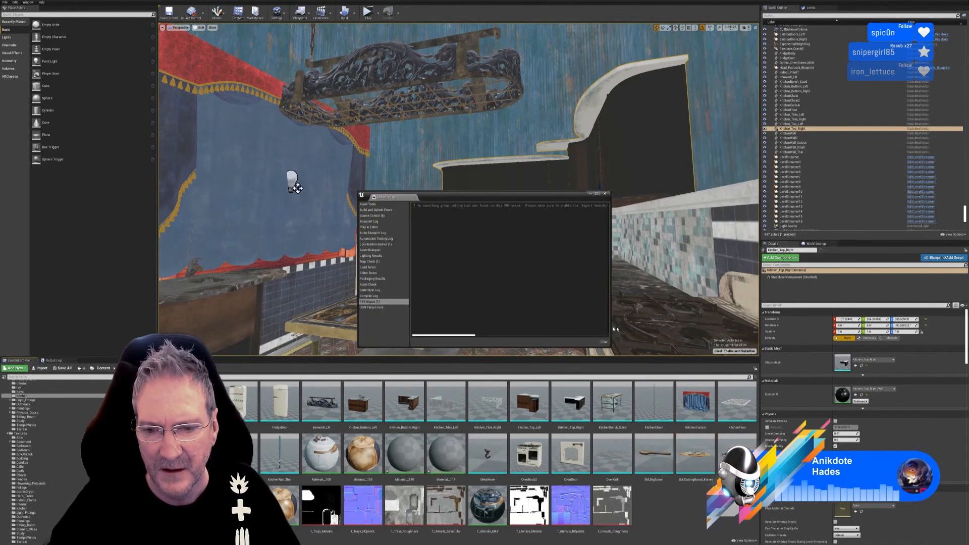
click(606, 194)
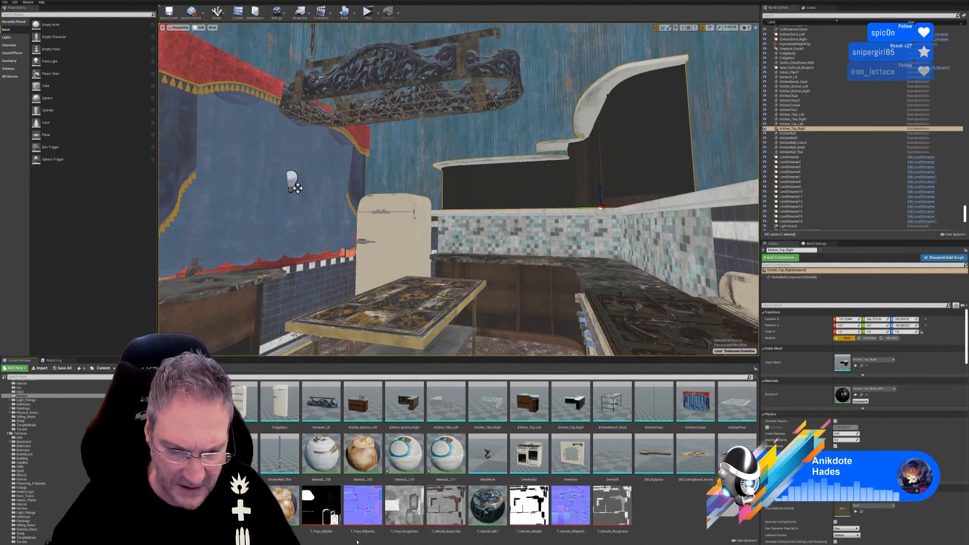
Rename the first of the dish tray's two imported materials as T_Dishes_MAT and open it for editing.
right_click(412, 461)
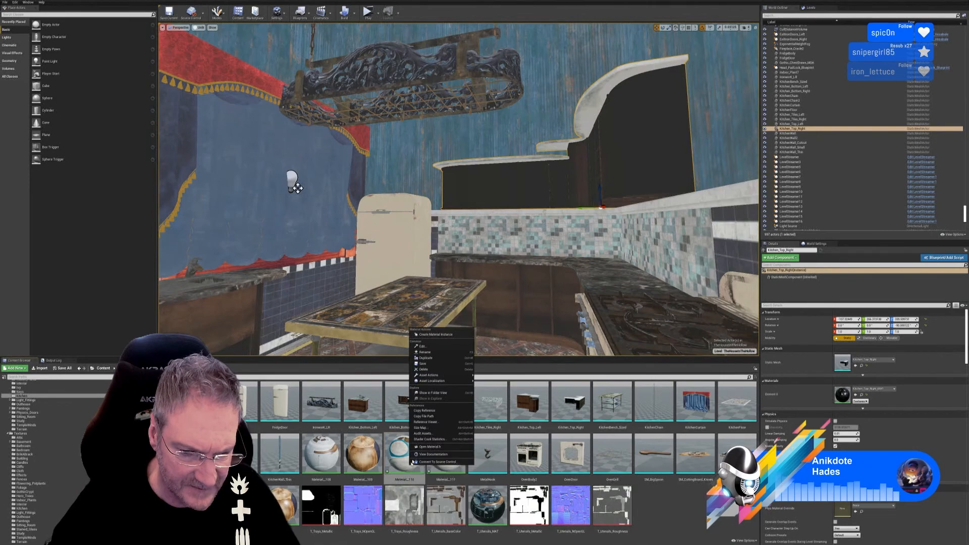
click(425, 352)
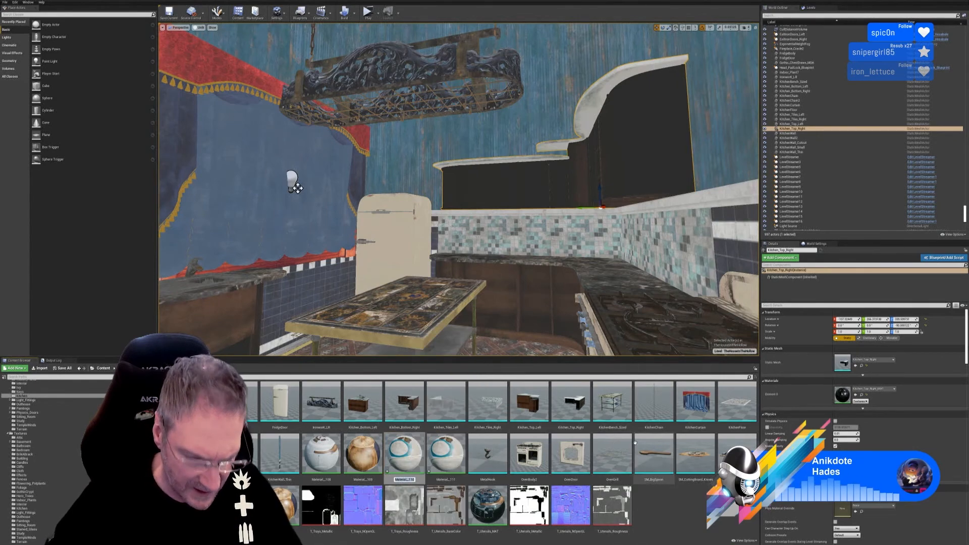
text(T_)
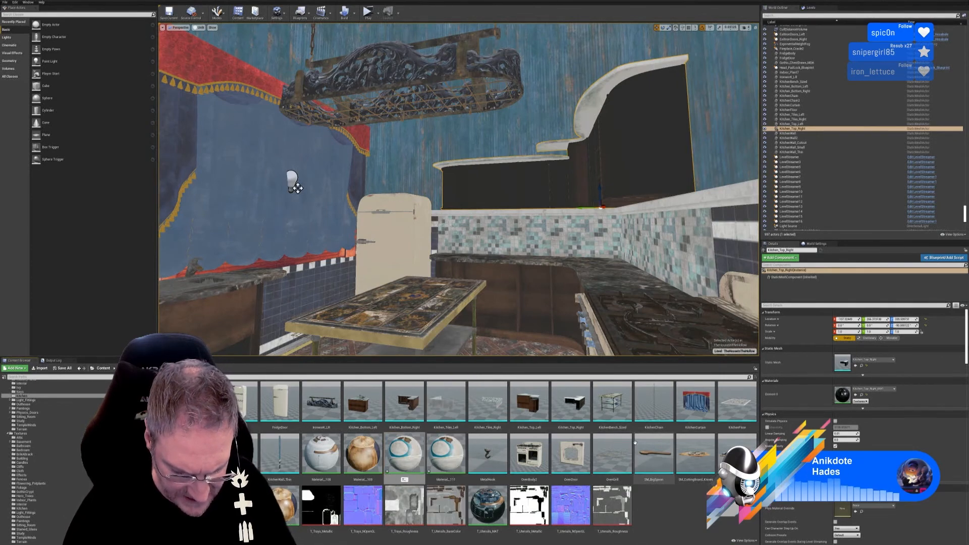
text(Dishe)
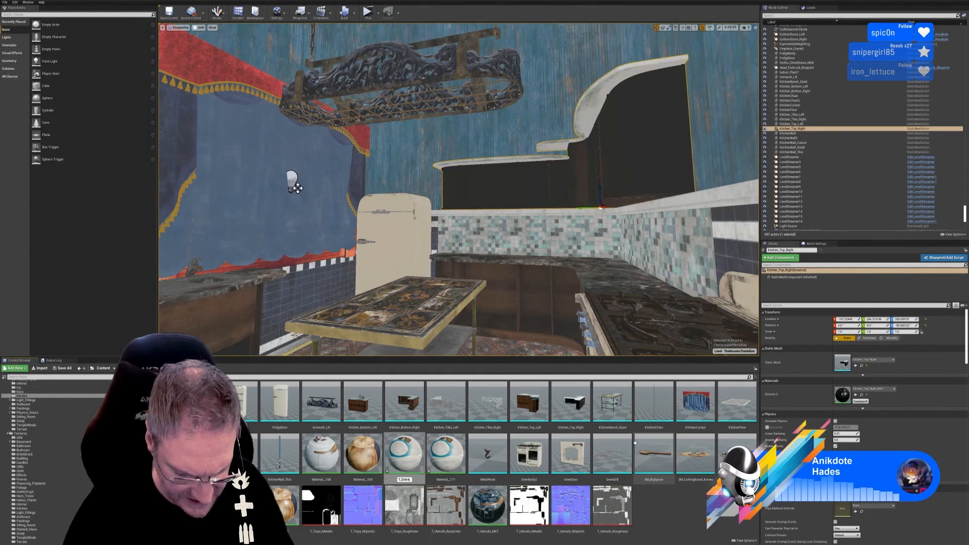
text(d_MAT)
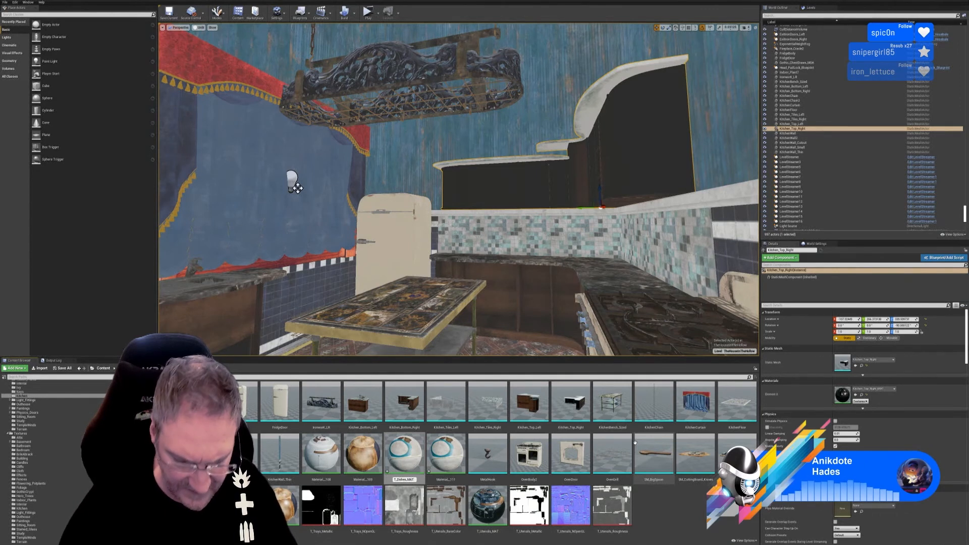
key(Return)
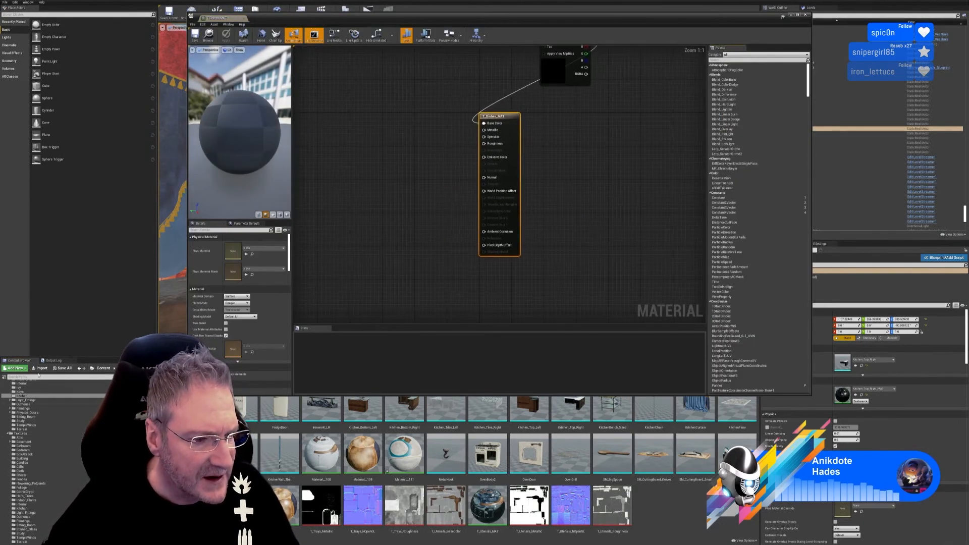
Import the metallic, NOpenGL and roughness textures of both the T_Dishes_Dirty and T_Dishes sets.
click(39, 368)
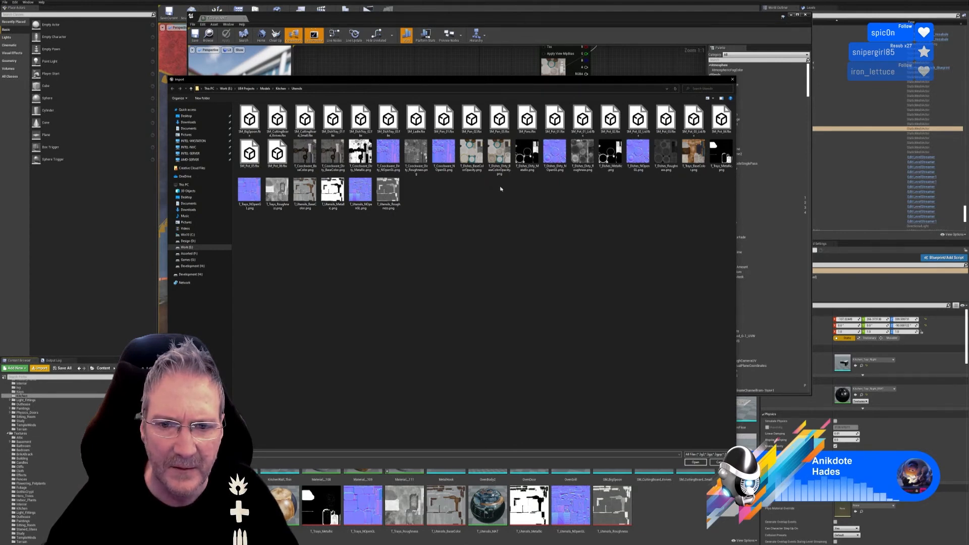
click(526, 161)
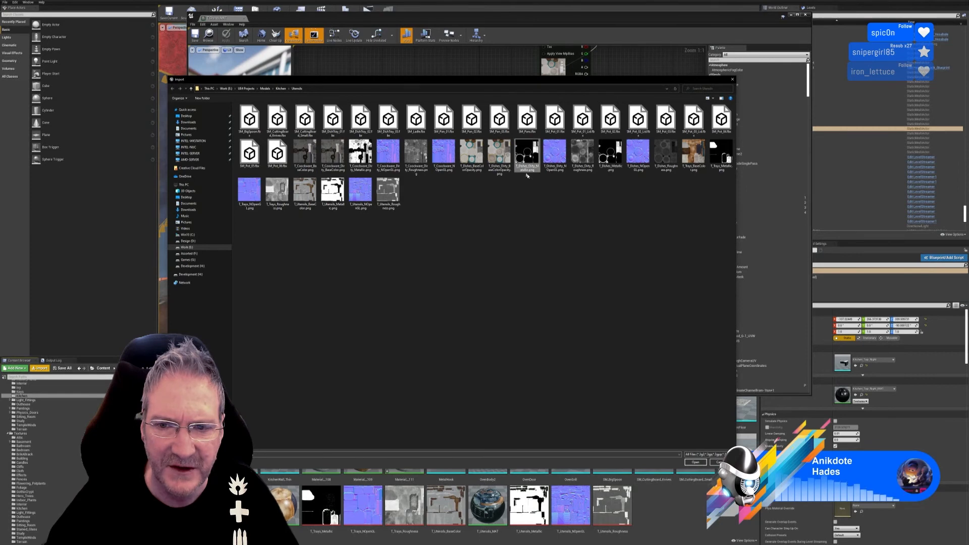
ctrl+click(561, 168)
ctrl+click(581, 161)
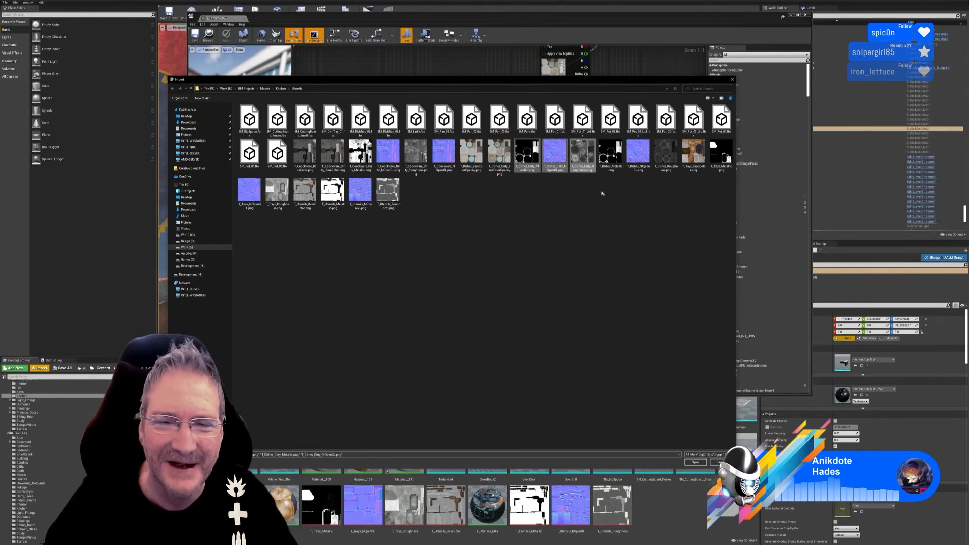
click(499, 212)
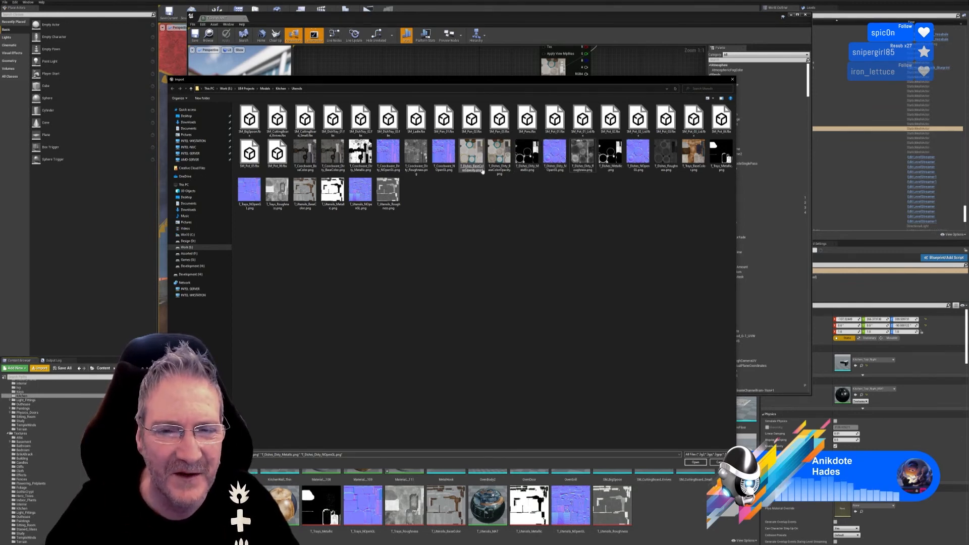
drag(509, 191, 661, 162)
click(696, 462)
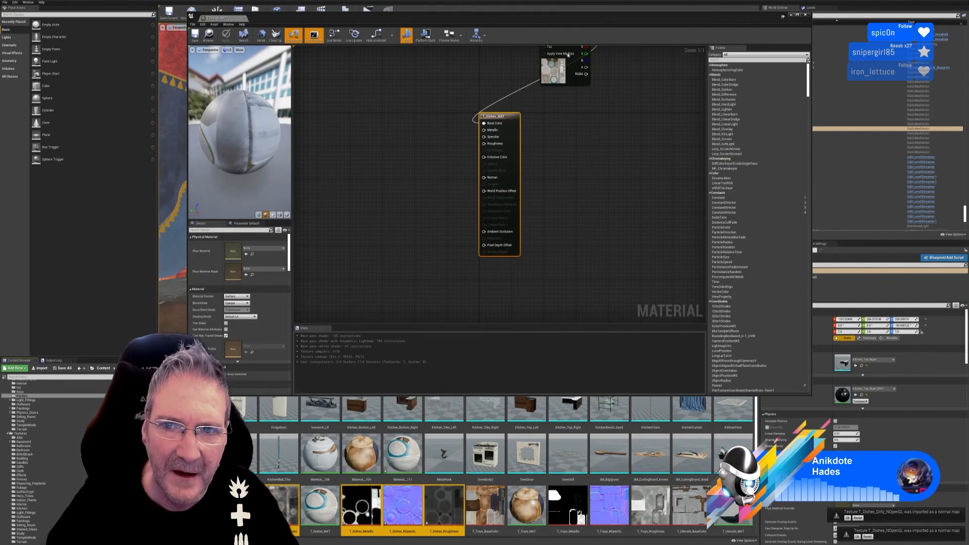
Add the T_Dishes_Dirty metallic, normal and roughness textures to the material graph and stack the samples in a column below the base color sample.
drag(559, 69, 376, 108)
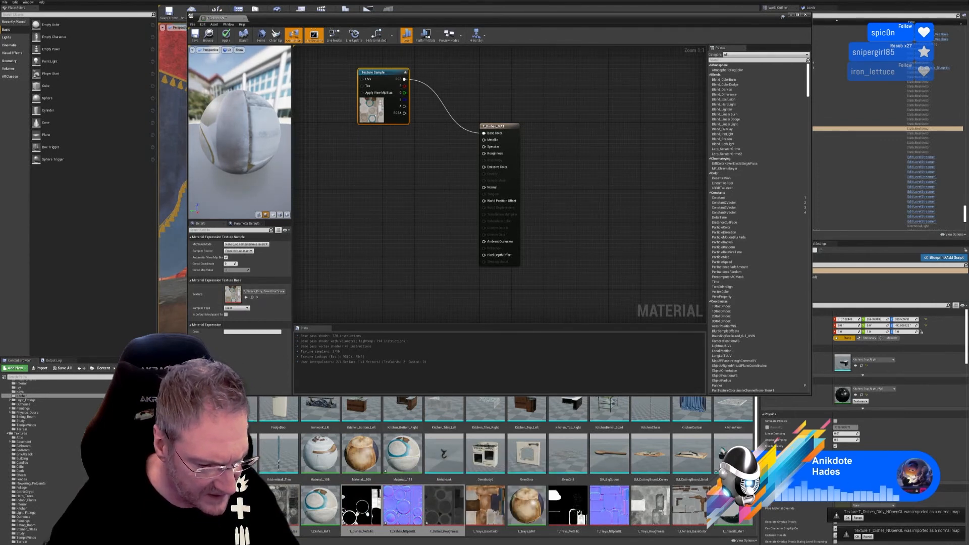
click(196, 507)
shift+click(280, 507)
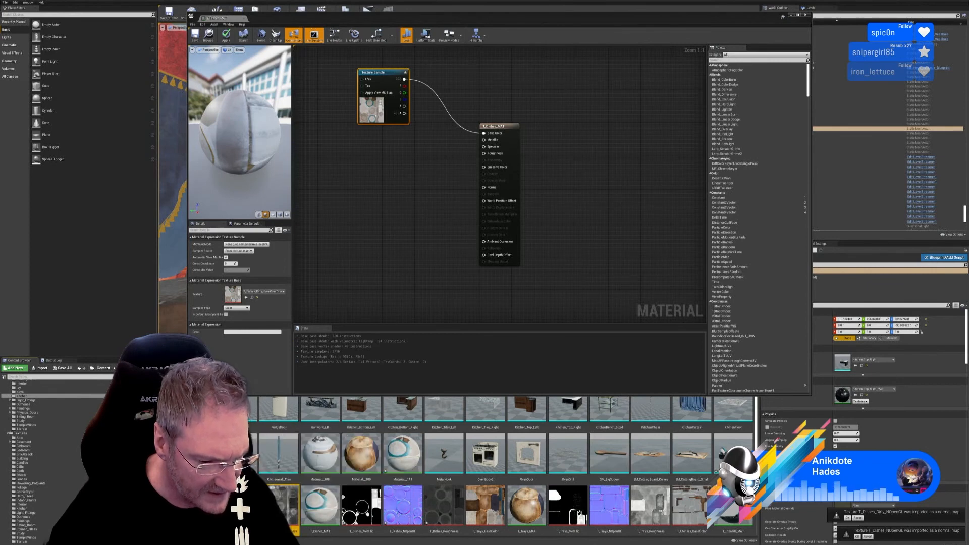
drag(283, 507, 383, 133)
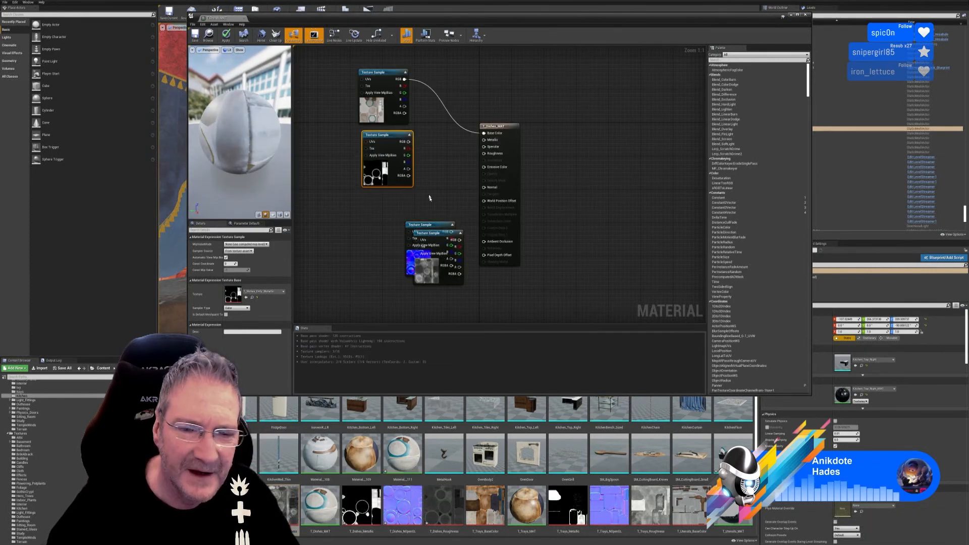
drag(430, 222, 387, 194)
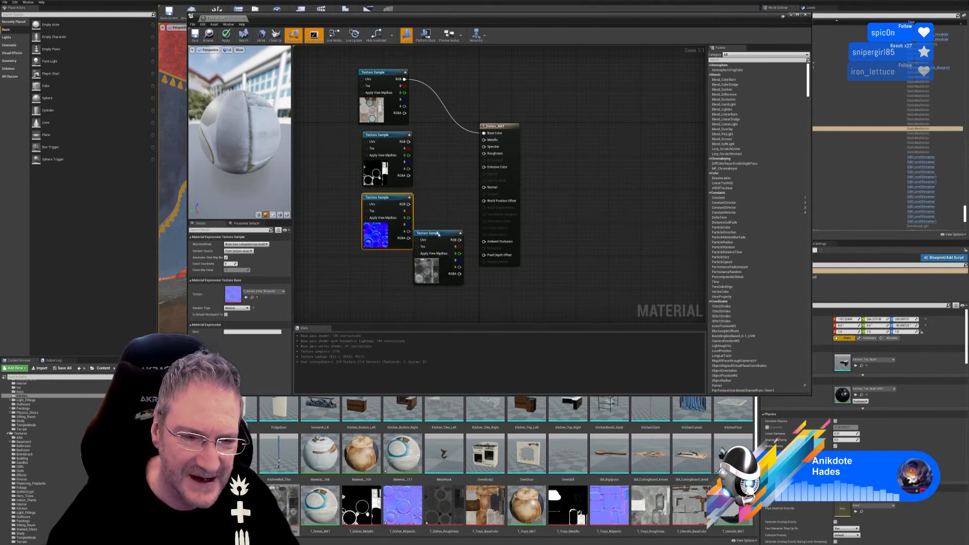
drag(436, 233, 384, 260)
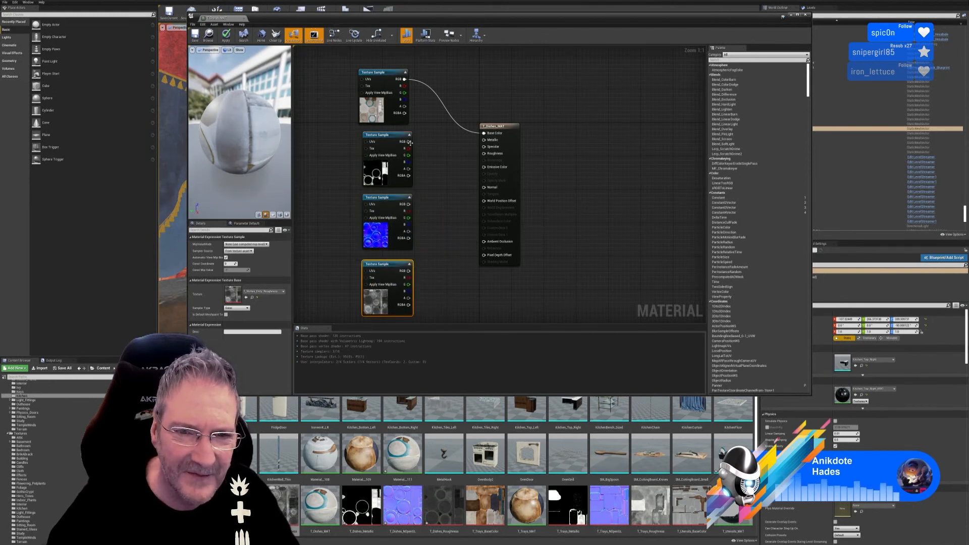
Connect the texture samples to the material's Metallic, Normal and Roughness inputs, apply the changes and close the material.
drag(408, 142, 484, 139)
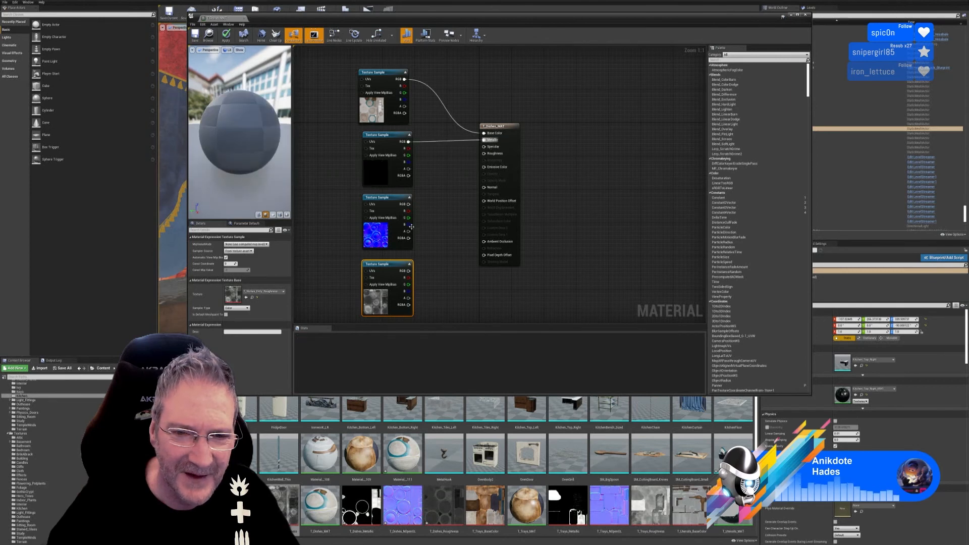
drag(409, 204, 487, 190)
drag(409, 271, 485, 154)
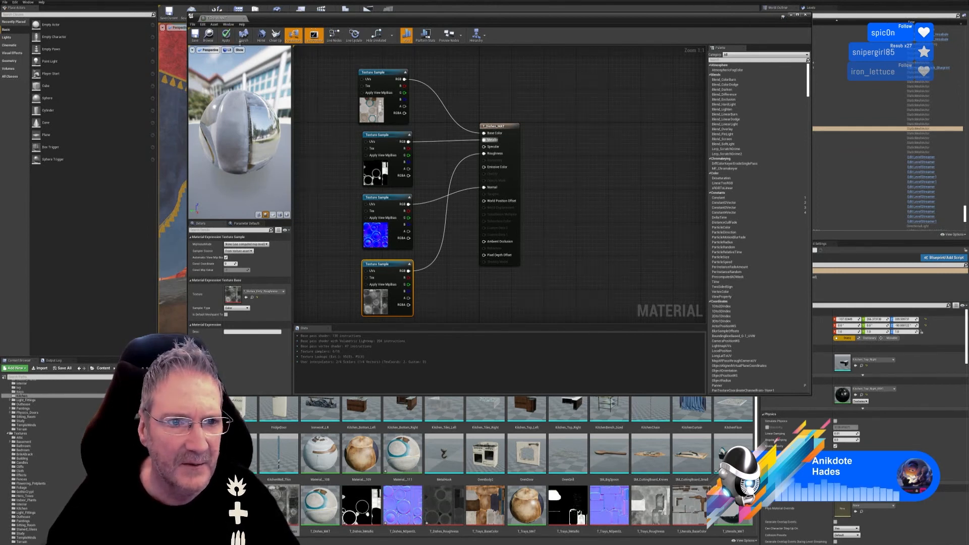
click(226, 36)
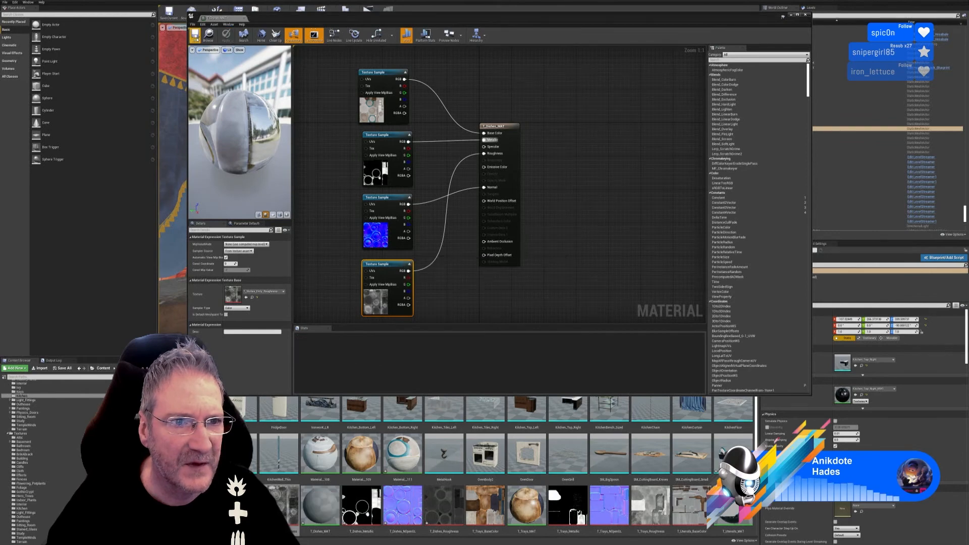
click(805, 15)
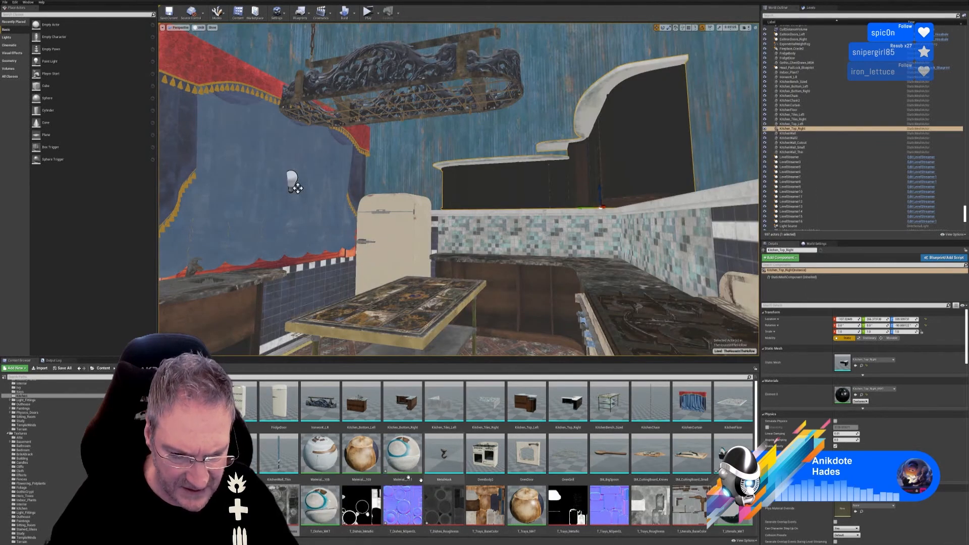
Rename the T_Dishes_MAT material as T_Dishes_Dirty_MAT.
right_click(323, 515)
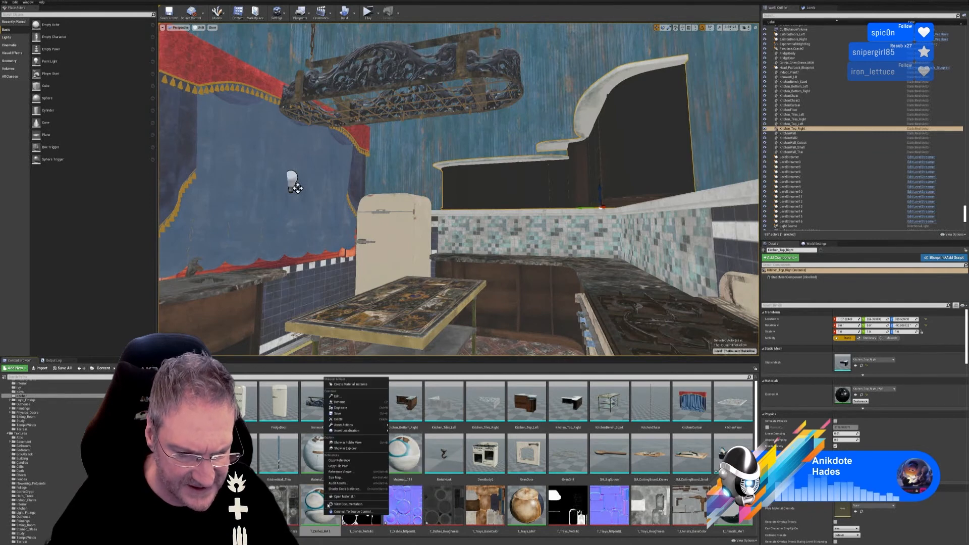
click(340, 402)
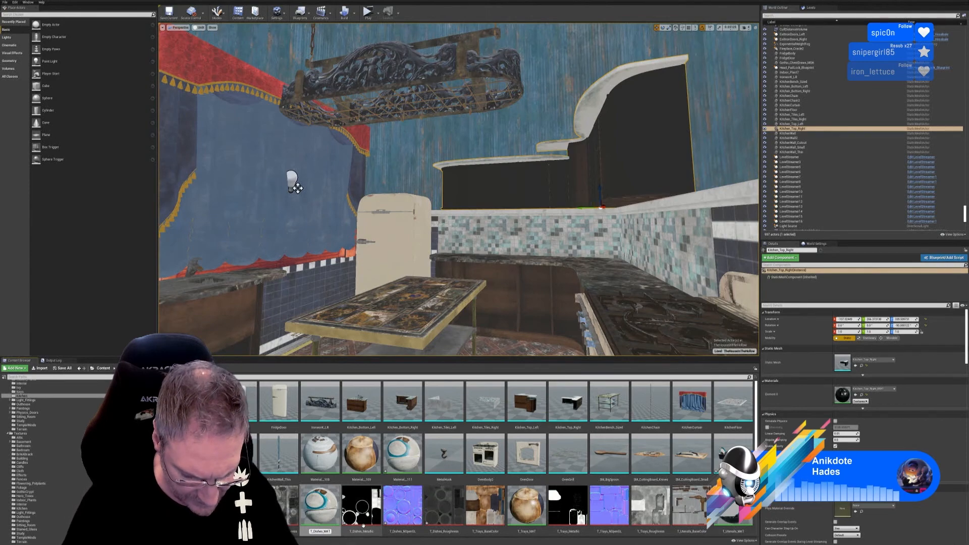
text(Dirty)
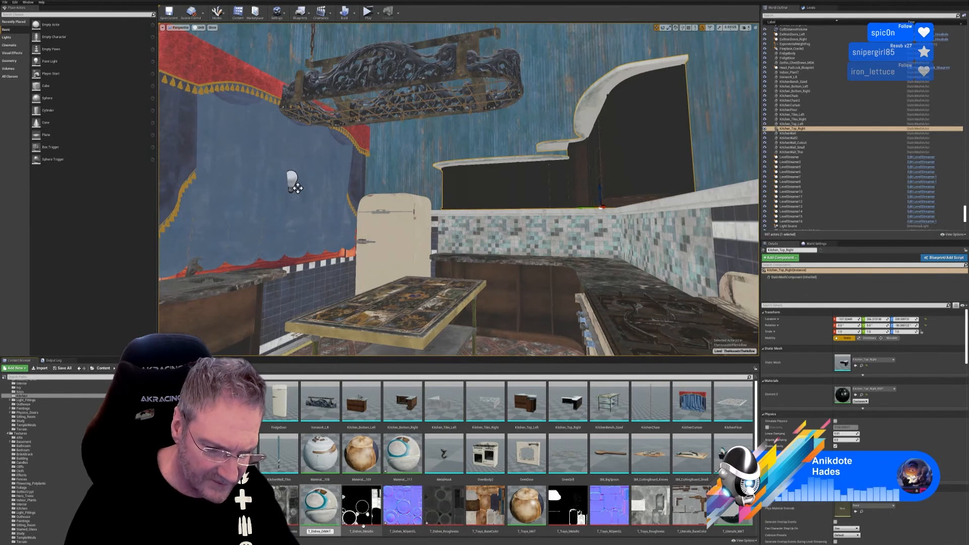
text(rty_)
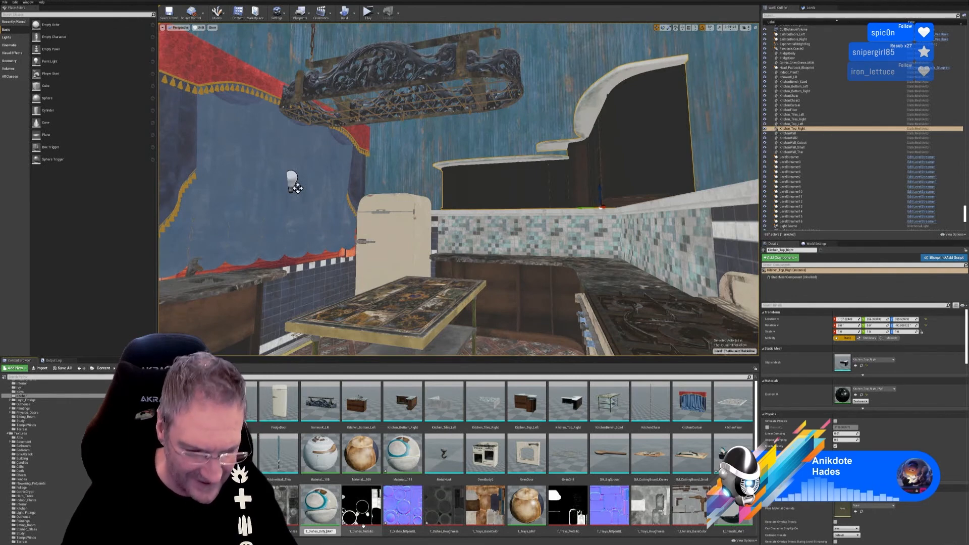
key(Return)
Check which base color texture Material__111 uses and close it without applying any changes.
click(407, 455)
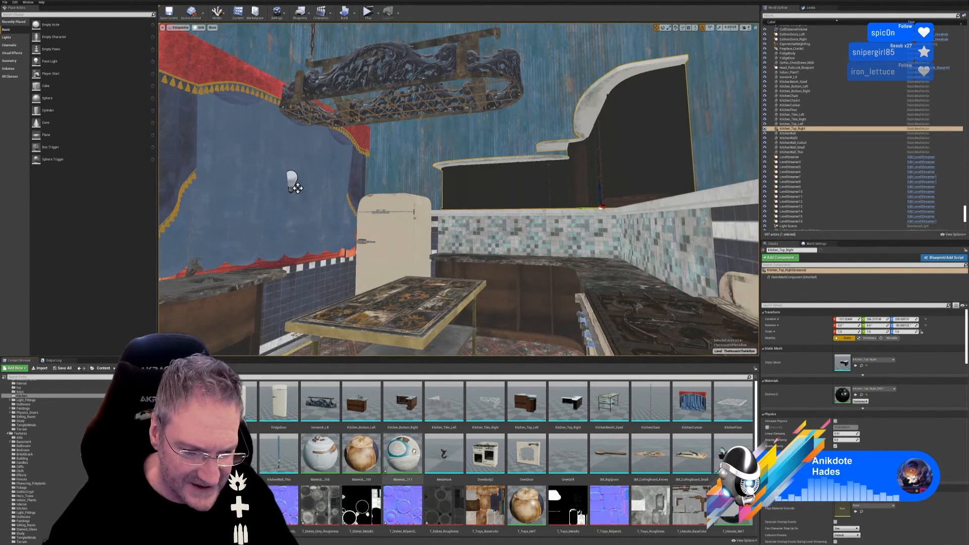
double_click(407, 455)
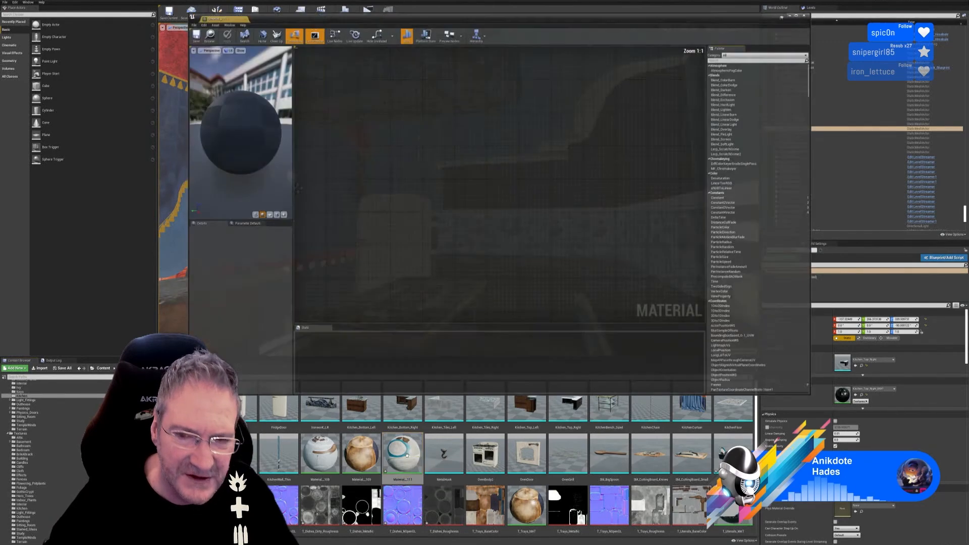
drag(573, 51, 404, 122)
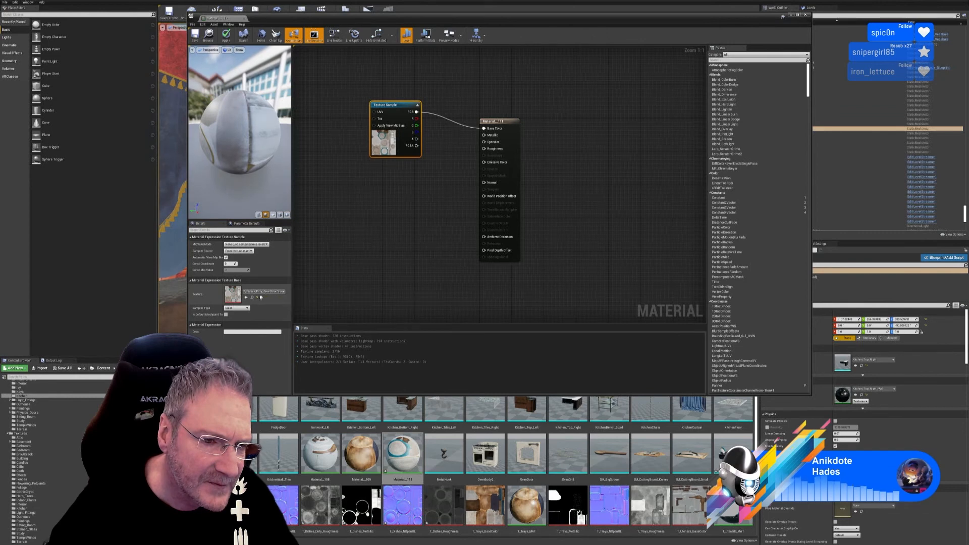
click(805, 15)
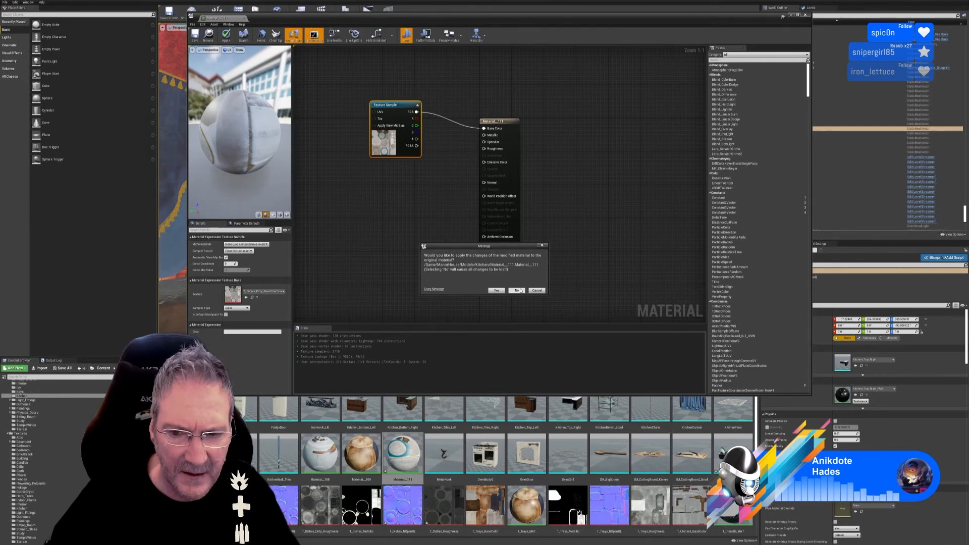
click(518, 291)
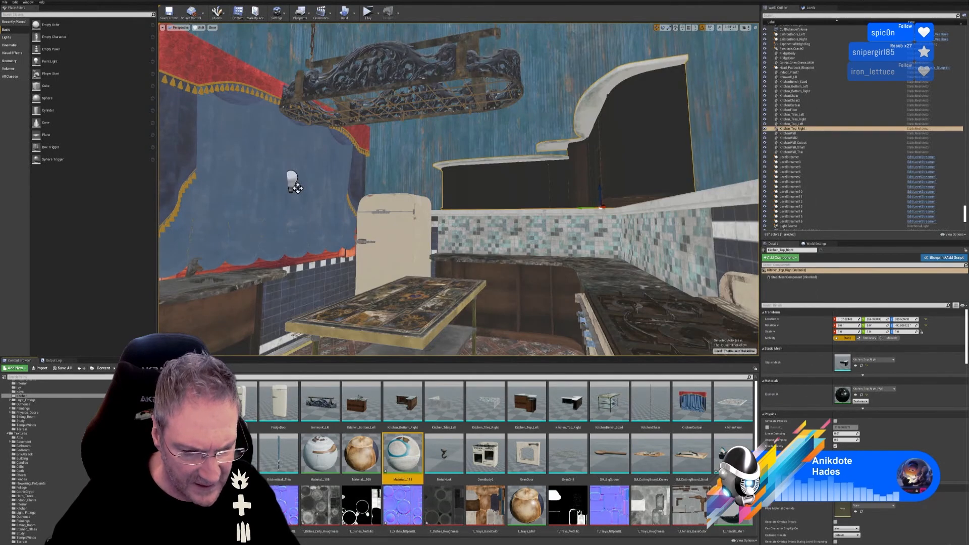
Open the SM_DishTray_01 mesh, inspect its dishes up close and assign T_Dishes_Dirty_MAT to the Element 1 material slot.
click(727, 456)
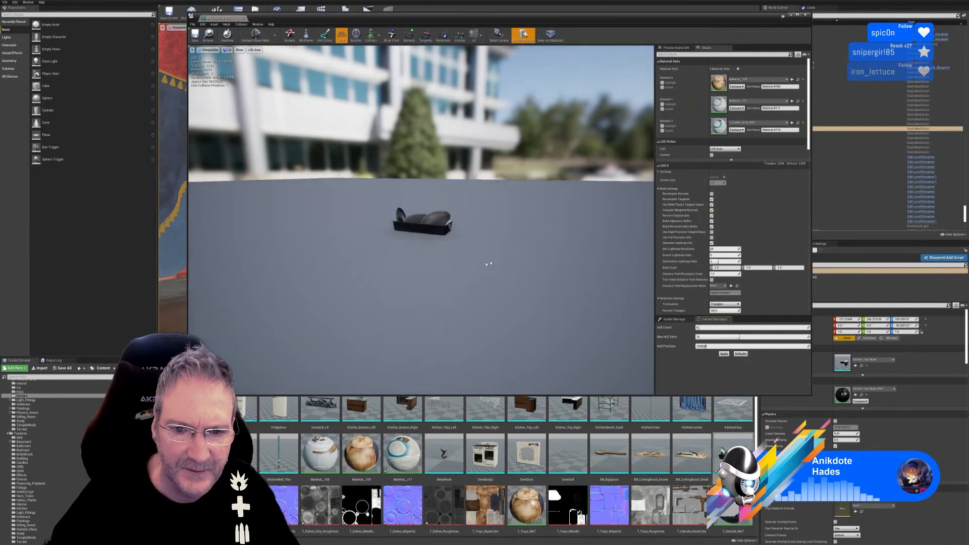
right_drag(488, 263, 479, 293)
drag(489, 264, 454, 247)
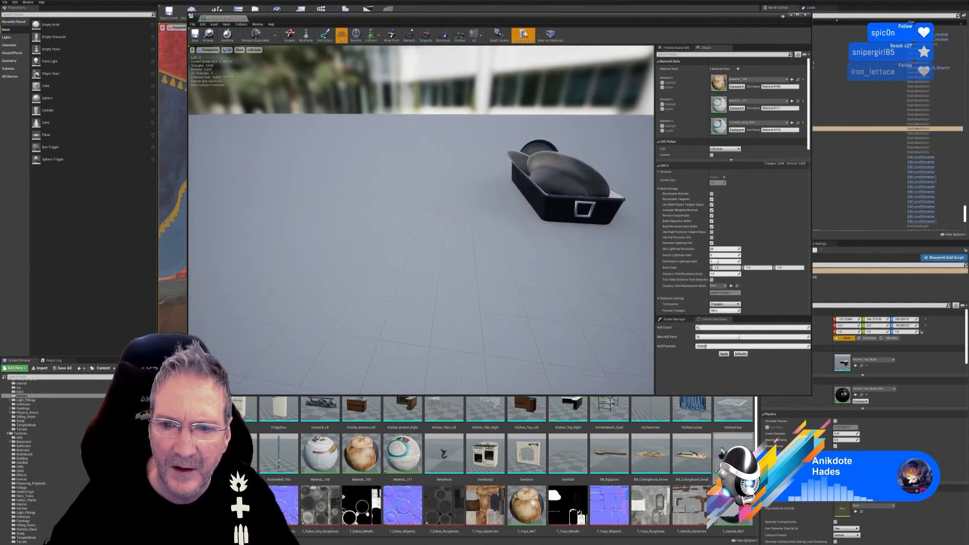
right_drag(454, 247, 368, 247)
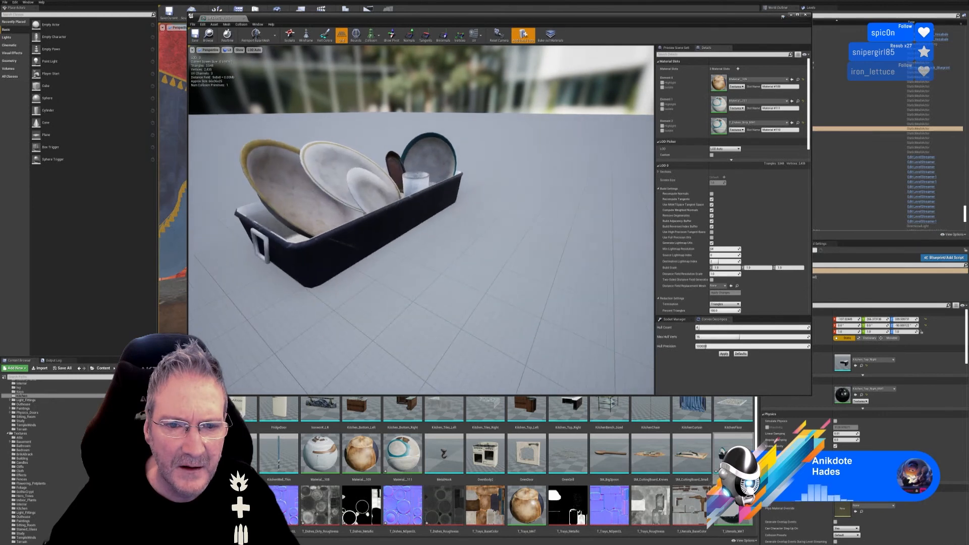
drag(495, 279, 479, 260)
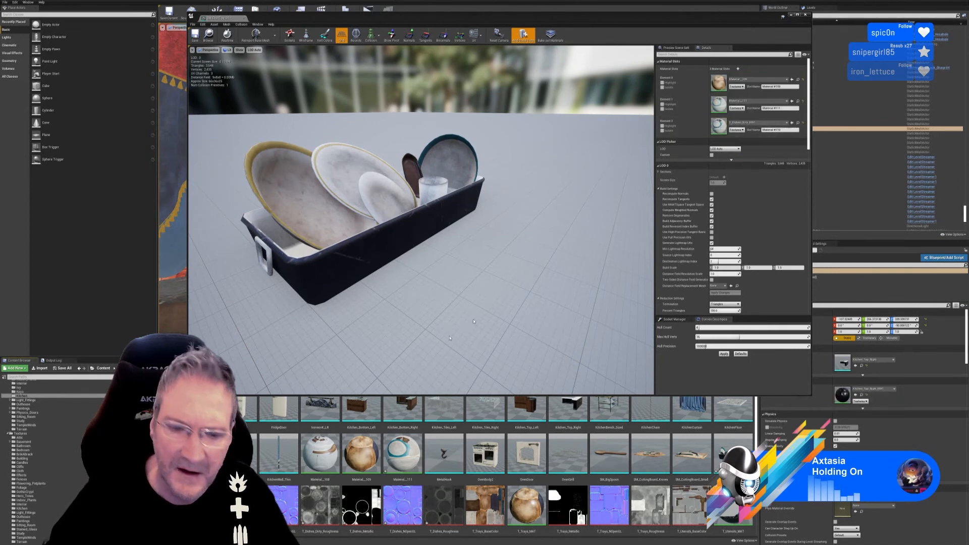
drag(397, 405, 718, 108)
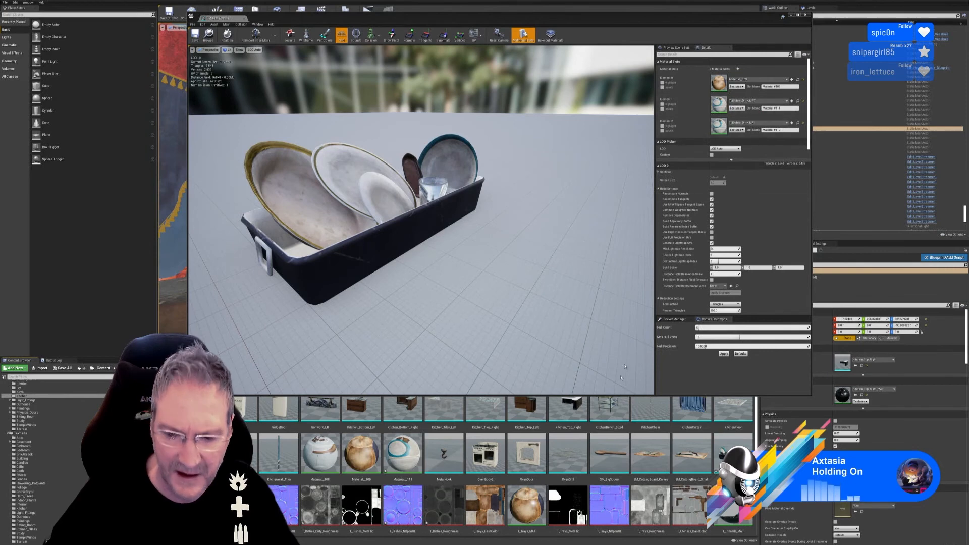
Assign T_Trays_MAT to the dish tray mesh's Element 0 material slot, then save and close the mesh.
scroll(379, 485, down, 2)
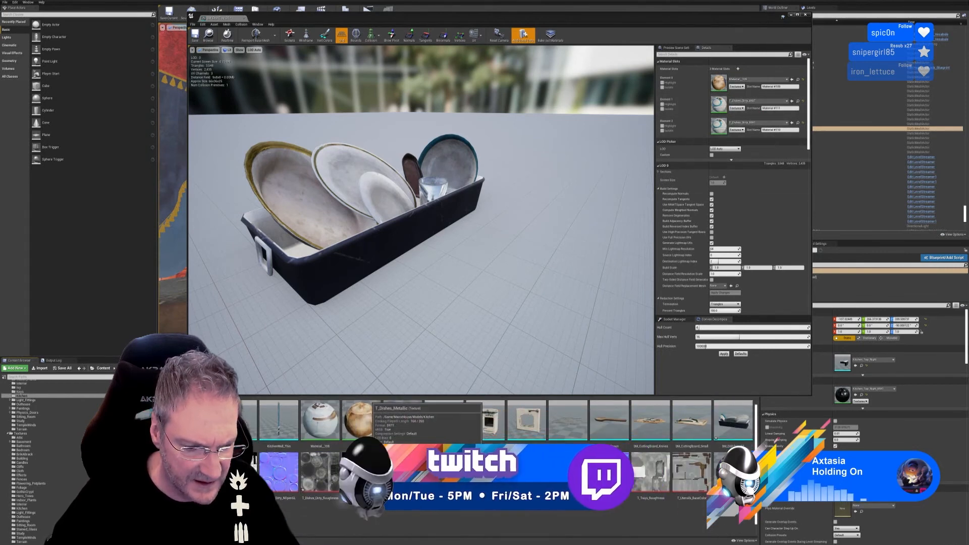
drag(362, 412, 727, 79)
drag(504, 227, 464, 308)
mouse_move(464, 227)
right_down()
mouse_move(443, 227)
mouse_move(423, 272)
mouse_move(429, 252)
mouse_move(449, 255)
mouse_move(394, 267)
mouse_move(413, 278)
mouse_move(407, 273)
mouse_move(478, 226)
right_up()
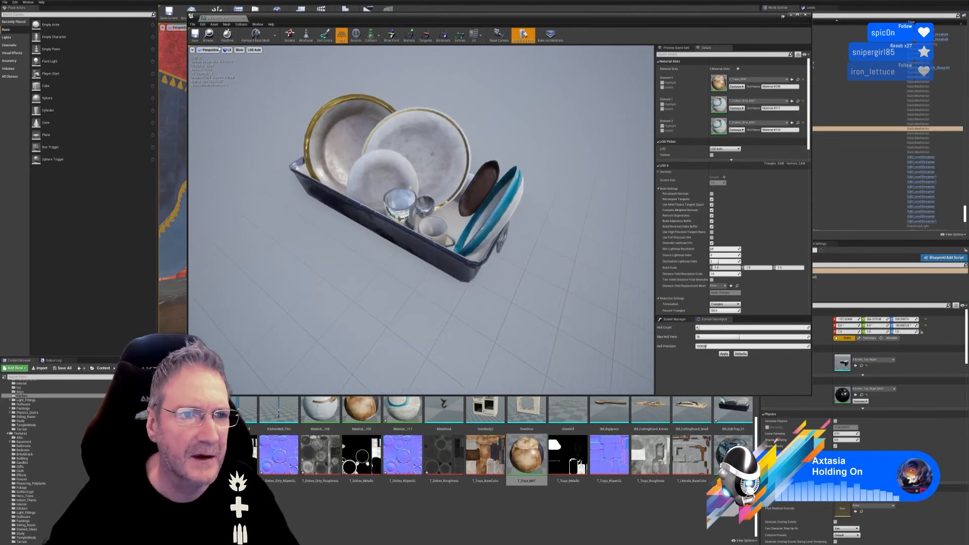
click(195, 37)
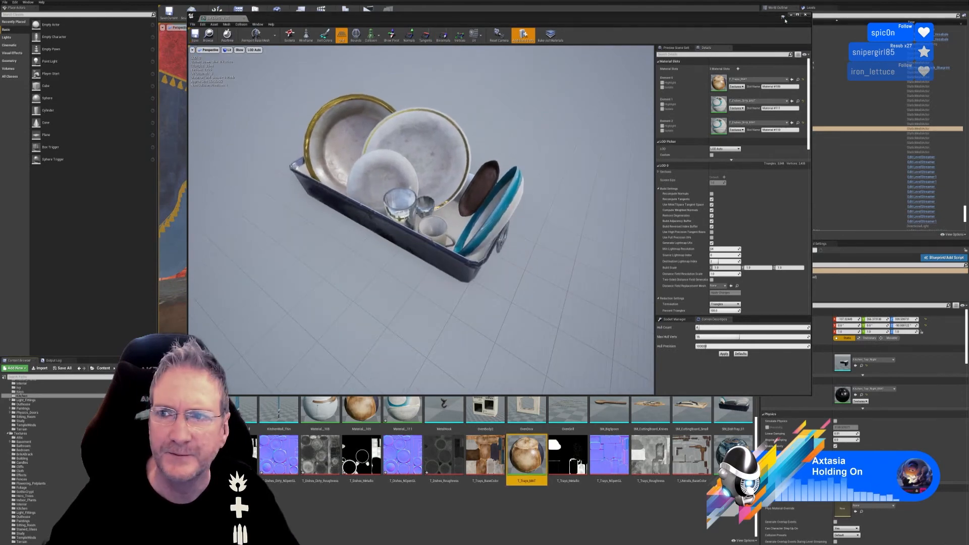
click(804, 15)
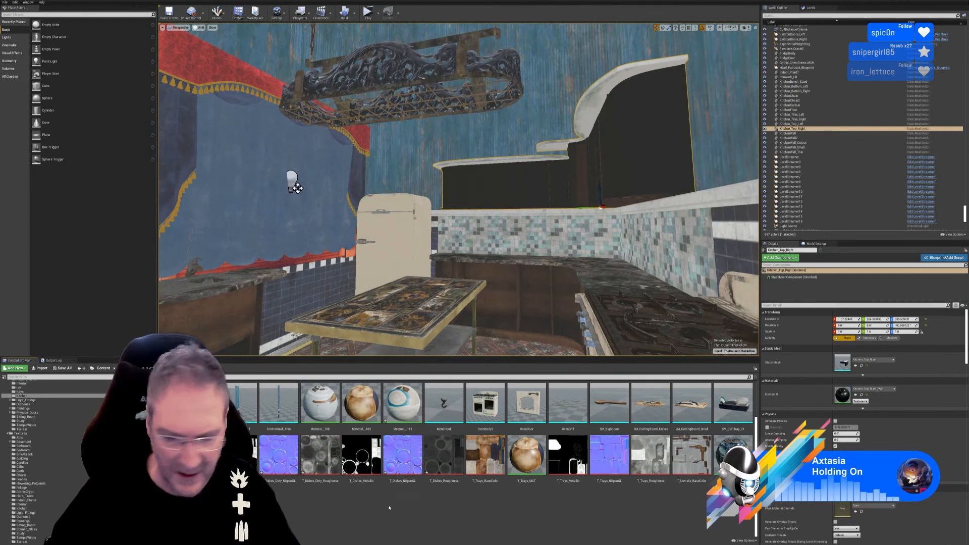
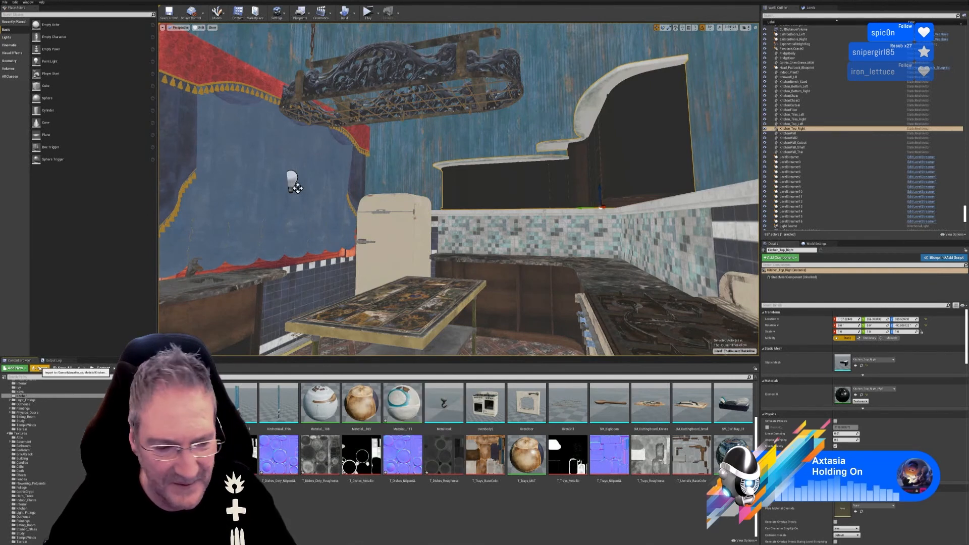
Import the second dish tray FBX mesh from the Utensils folder with the existing import options and dismiss the import log.
click(40, 368)
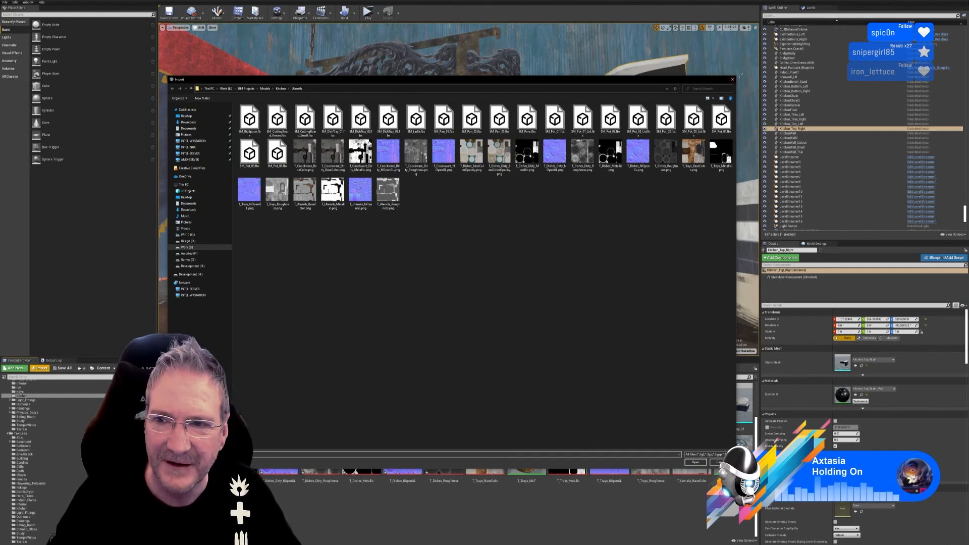
click(732, 79)
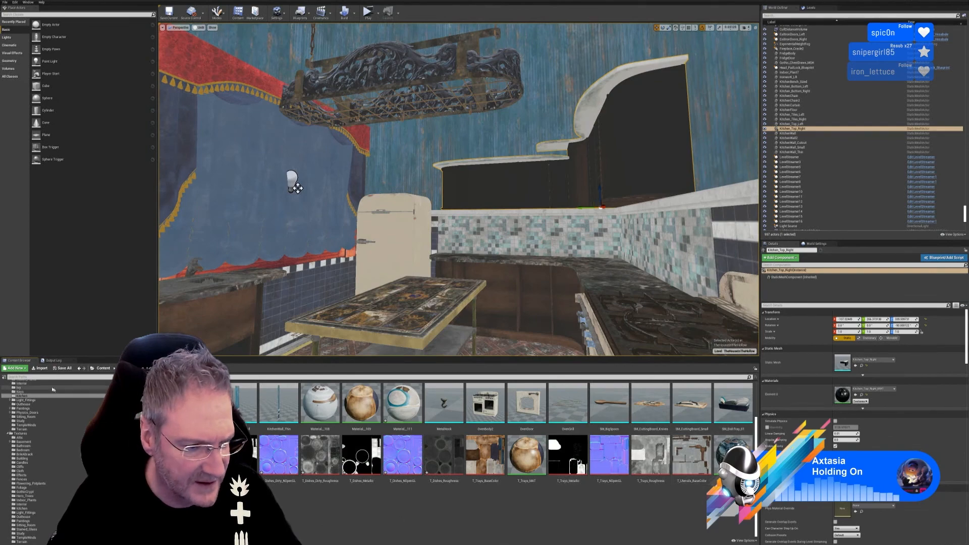
click(41, 368)
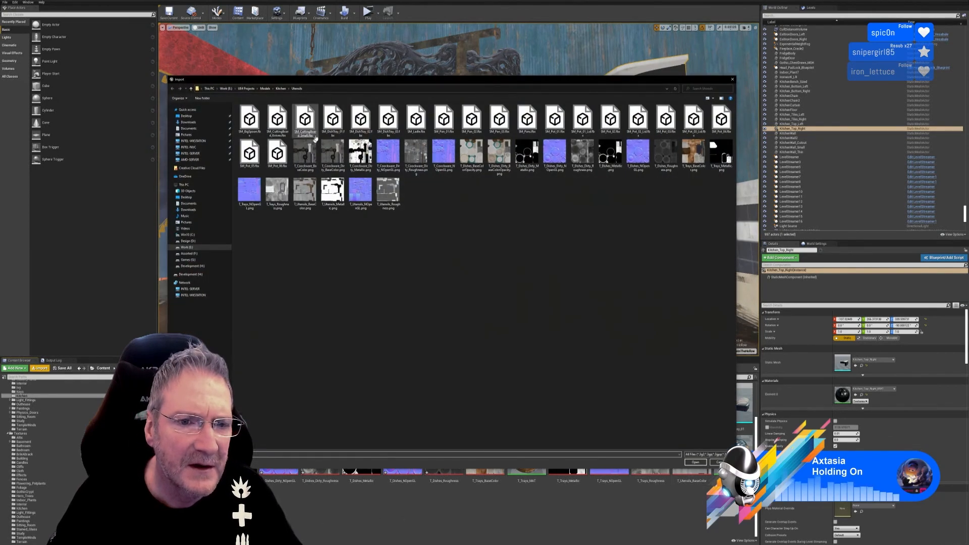
double_click(360, 120)
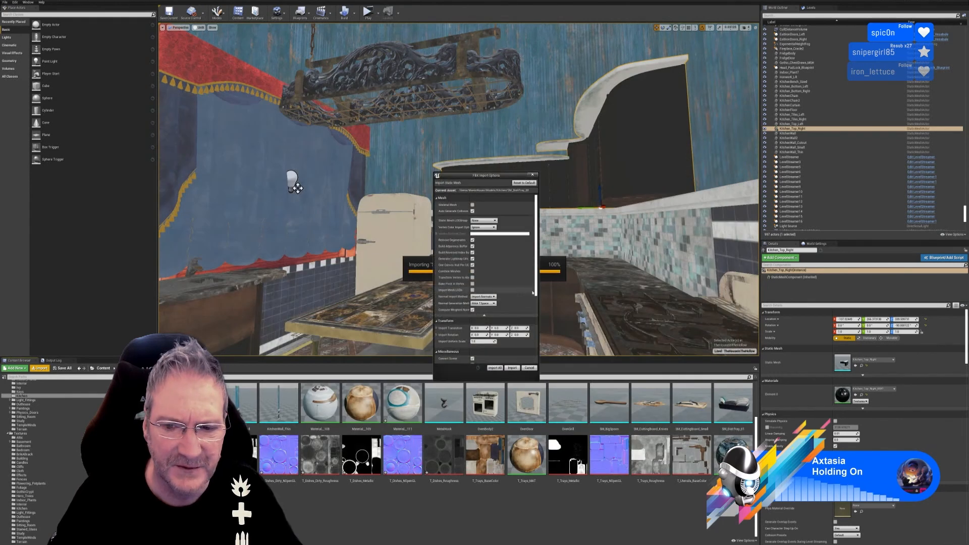
click(511, 367)
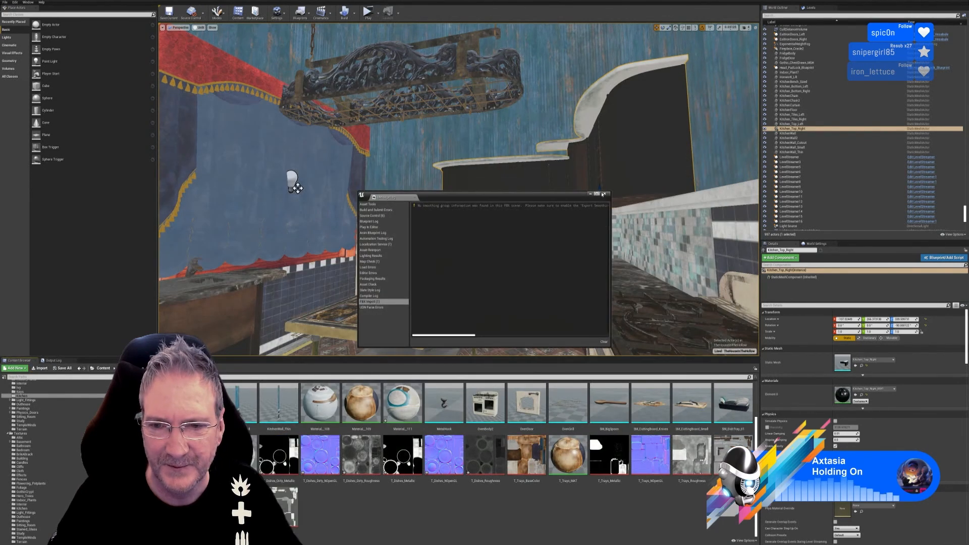
click(603, 195)
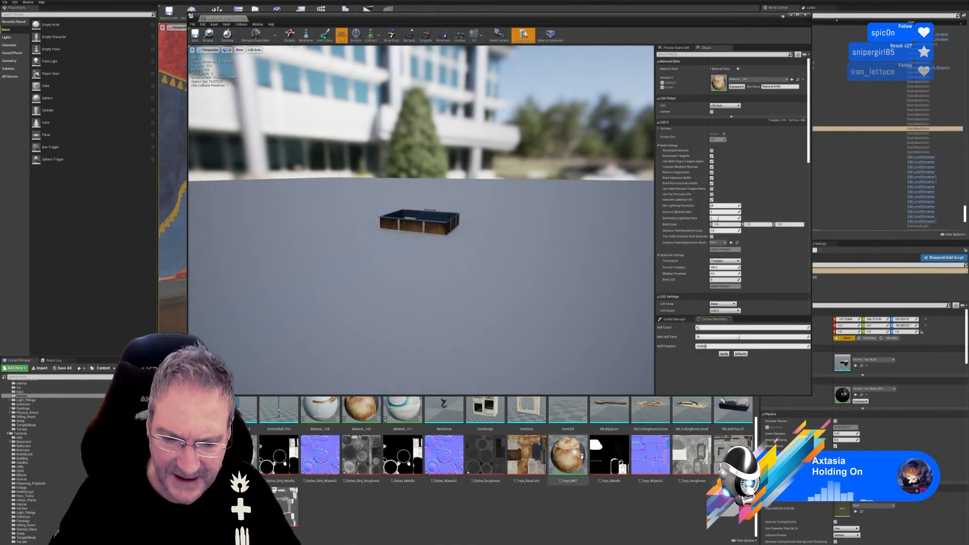
Assign T_Trays_MAT to the second dish tray mesh's Element 0 material slot, inspect the tray, then save and close the mesh.
drag(582, 451, 741, 86)
drag(535, 202, 519, 136)
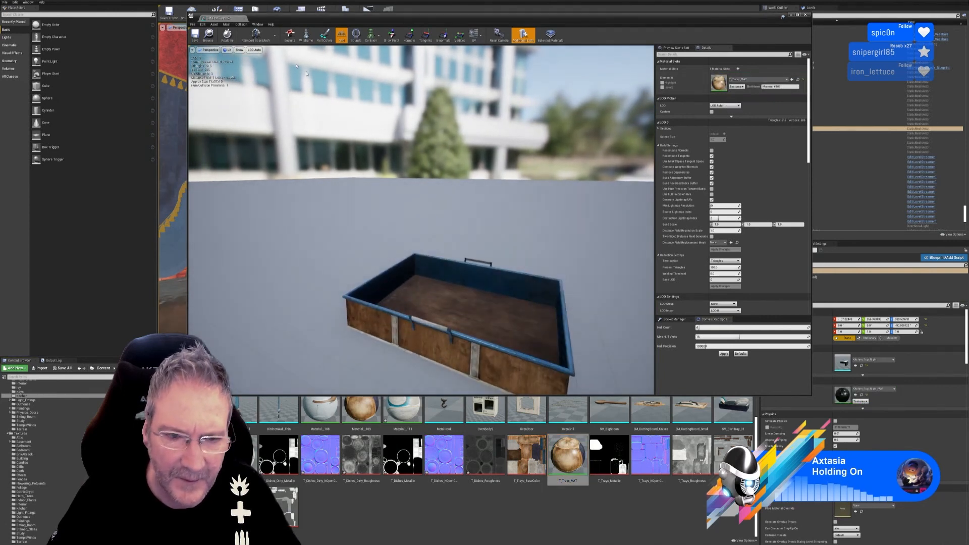
click(197, 34)
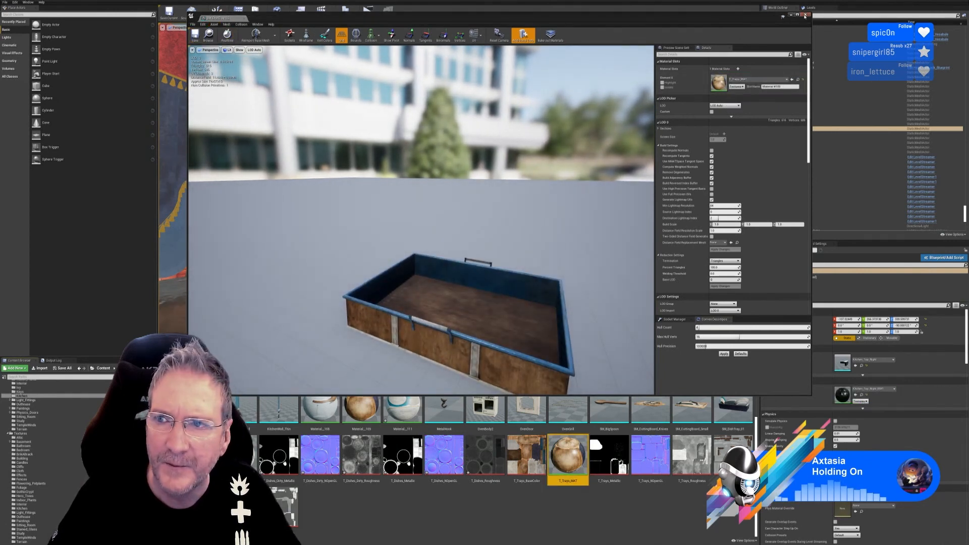
click(804, 16)
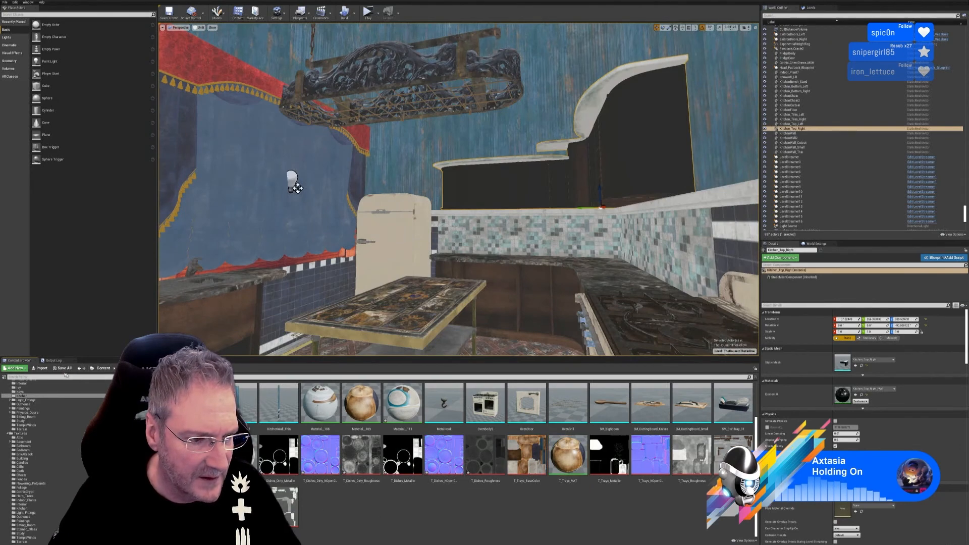
Import the third dish tray FBX mesh from the Utensils folder with the existing import options and dismiss the import log.
click(40, 367)
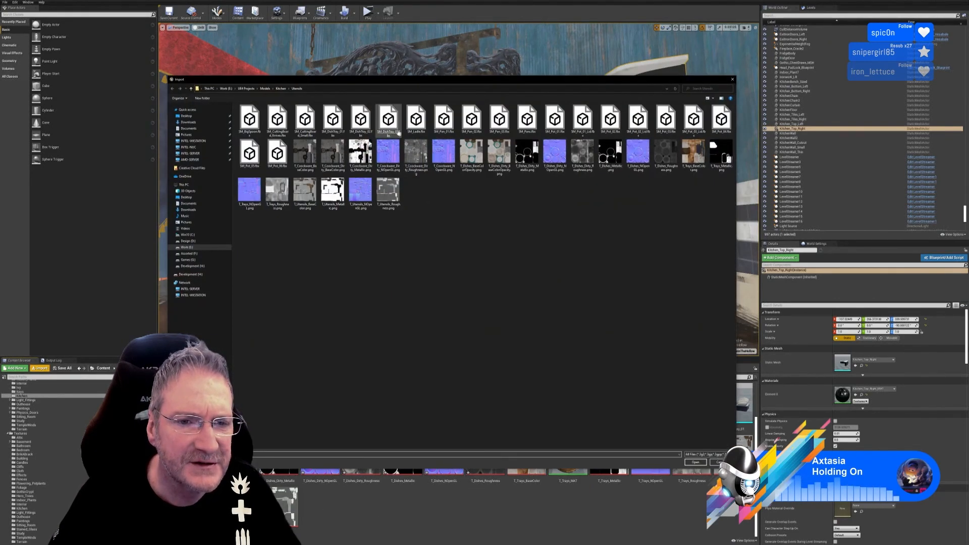
double_click(388, 120)
click(512, 368)
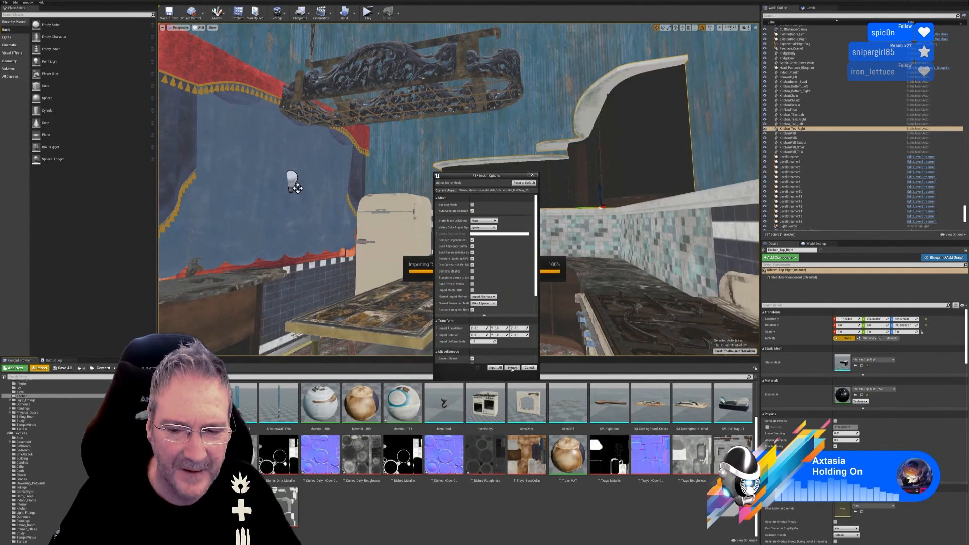
click(607, 194)
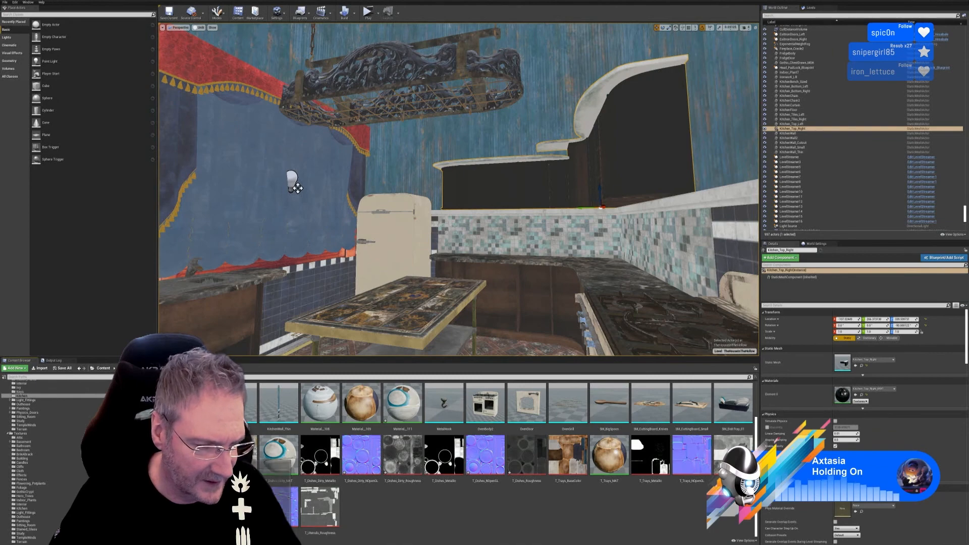
Open the third dish tray mesh and assign T_Trays_MAT to Element 0 and T_Dishes_Dirty_MAT to Element 1.
double_click(195, 455)
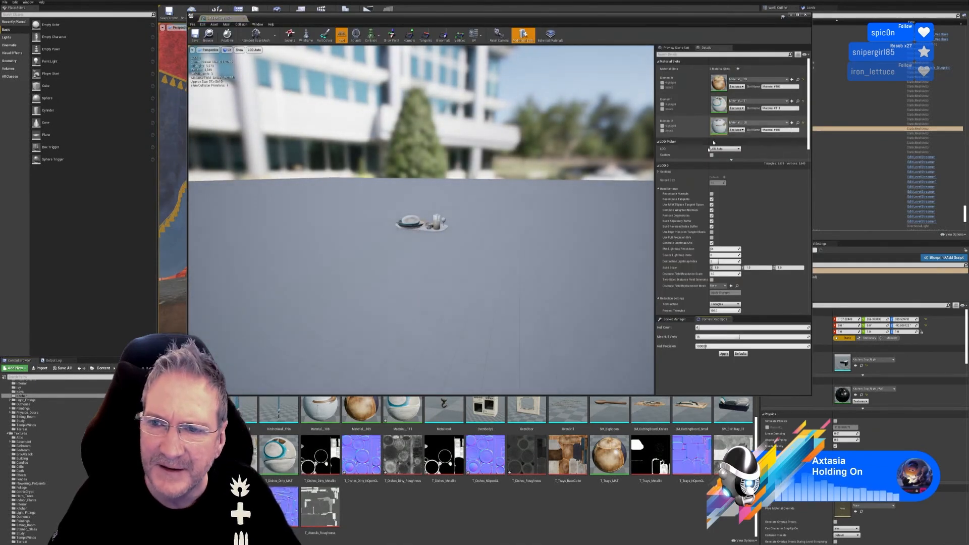
drag(608, 480, 718, 87)
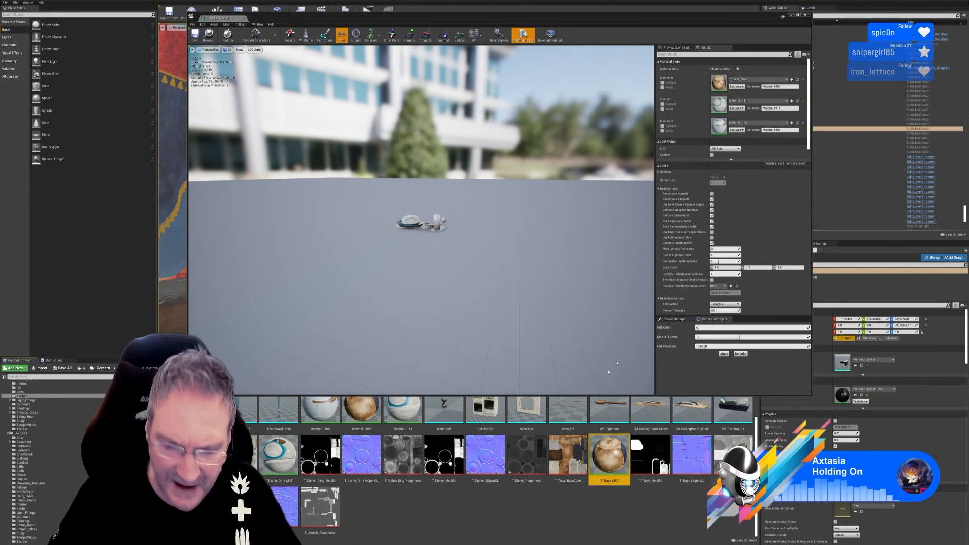
drag(279, 462, 719, 103)
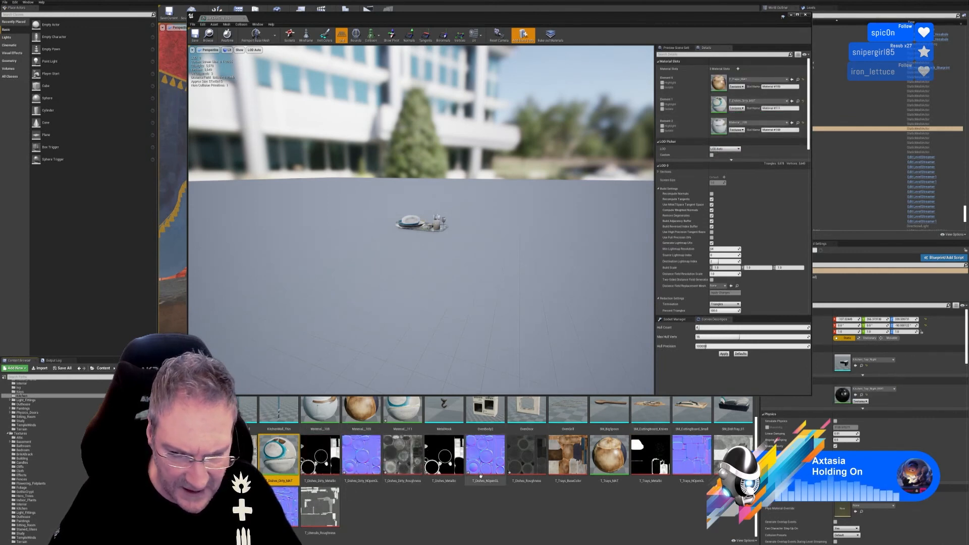
Assign T_Utensils_MAT to the third dish tray mesh's Element 2 slot, inspect the tray up close and close the mesh.
scroll(387, 446, up, 2)
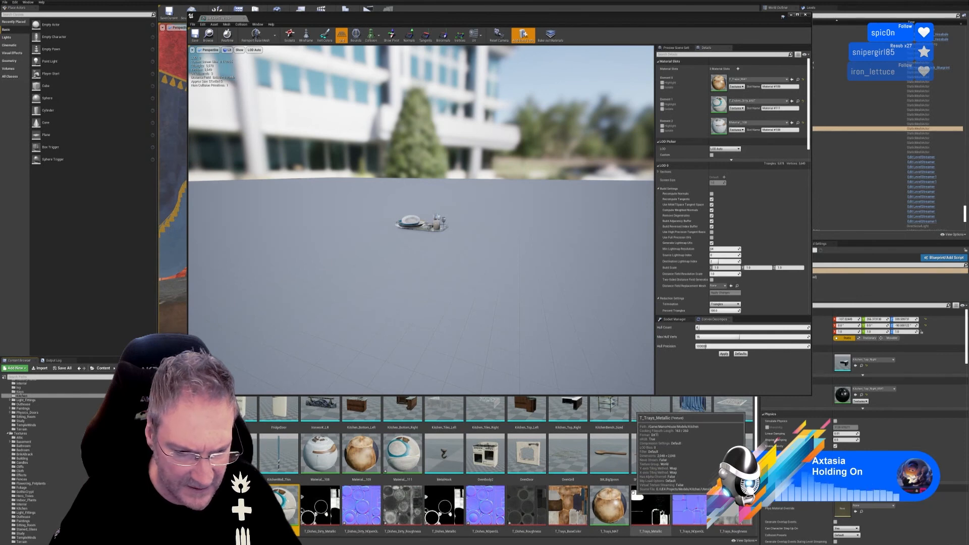
scroll(651, 511, down, 2)
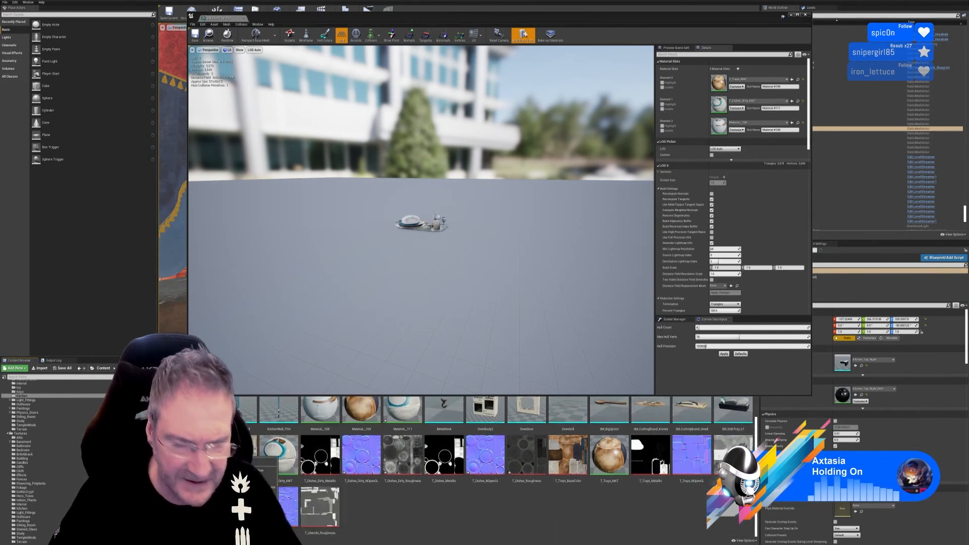
drag(197, 506, 727, 129)
key(f)
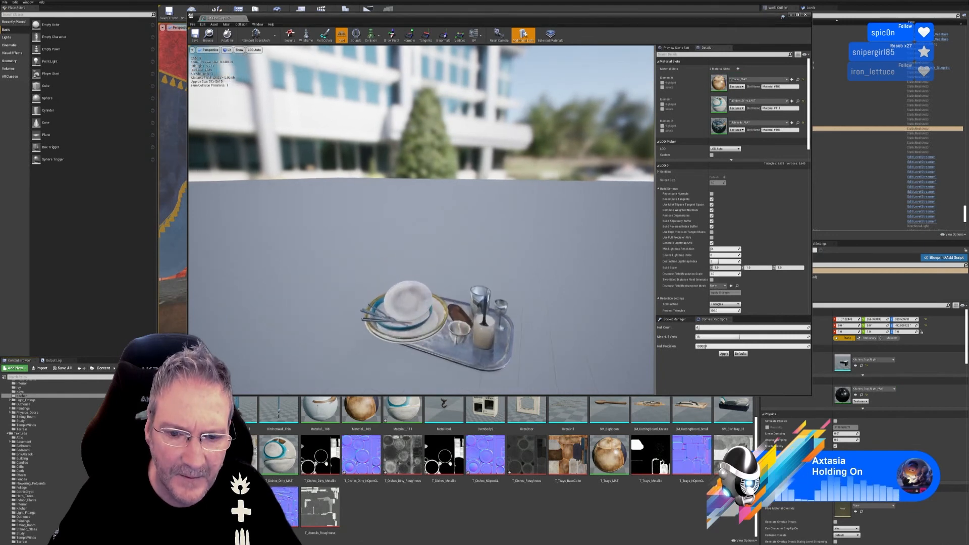
drag(424, 222, 424, 202)
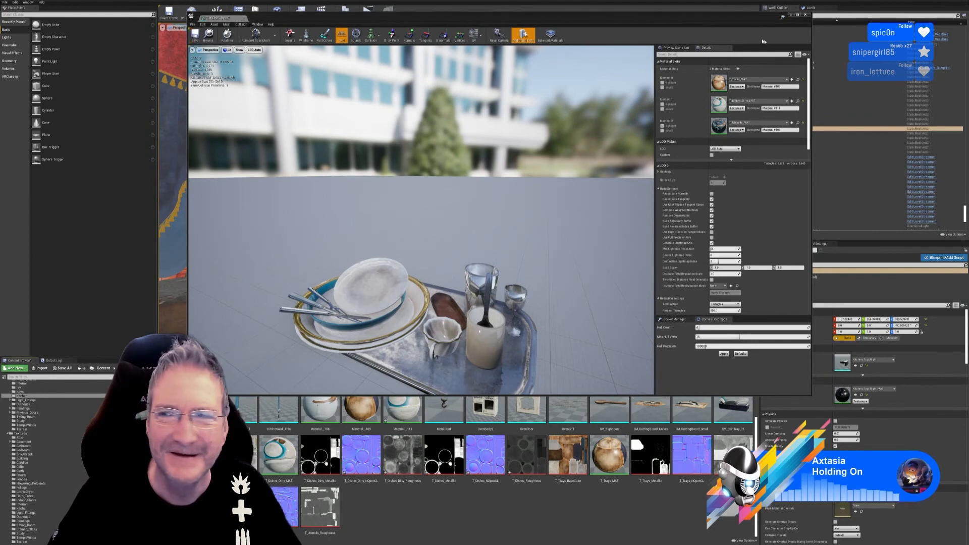
click(804, 15)
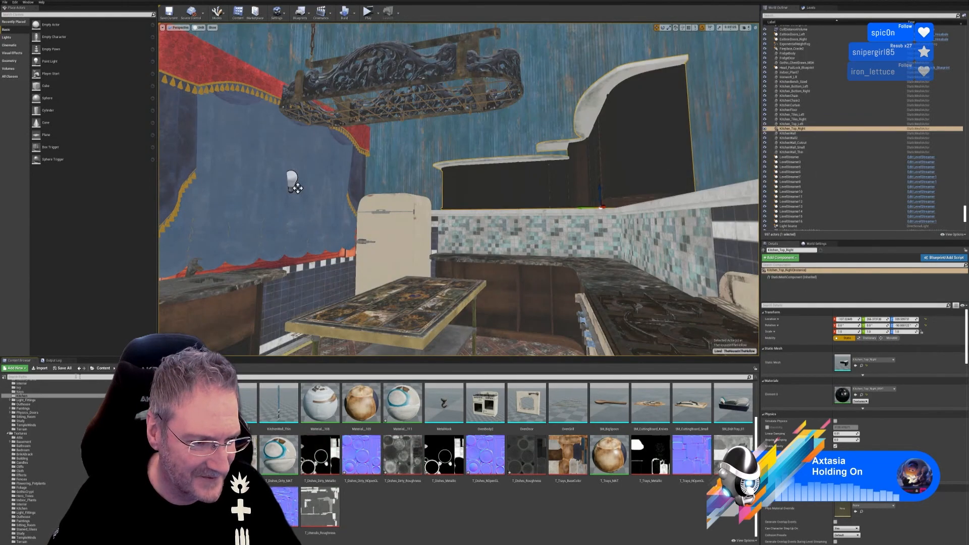
Import the SM_Ladle FBX mesh from the Utensils folder with the existing import options and dismiss the import log.
click(41, 369)
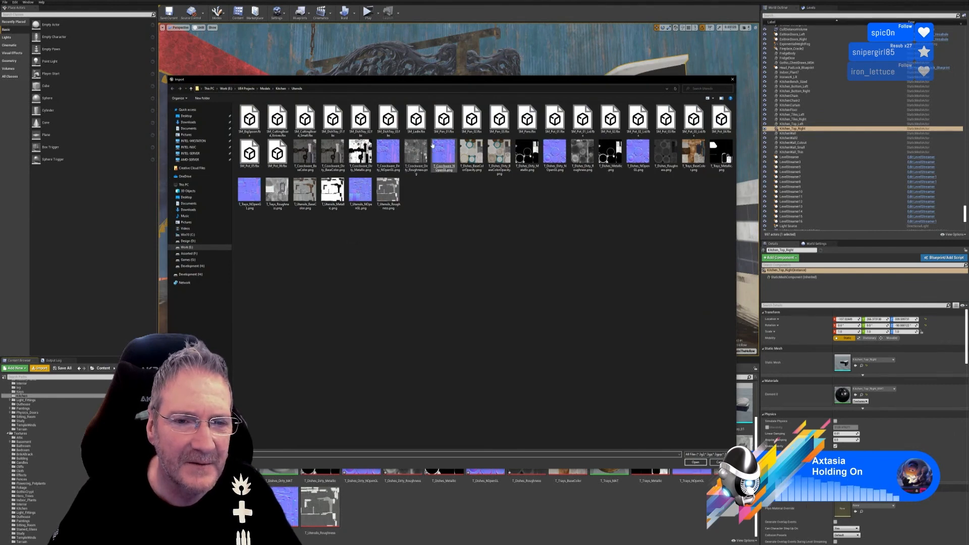
click(416, 122)
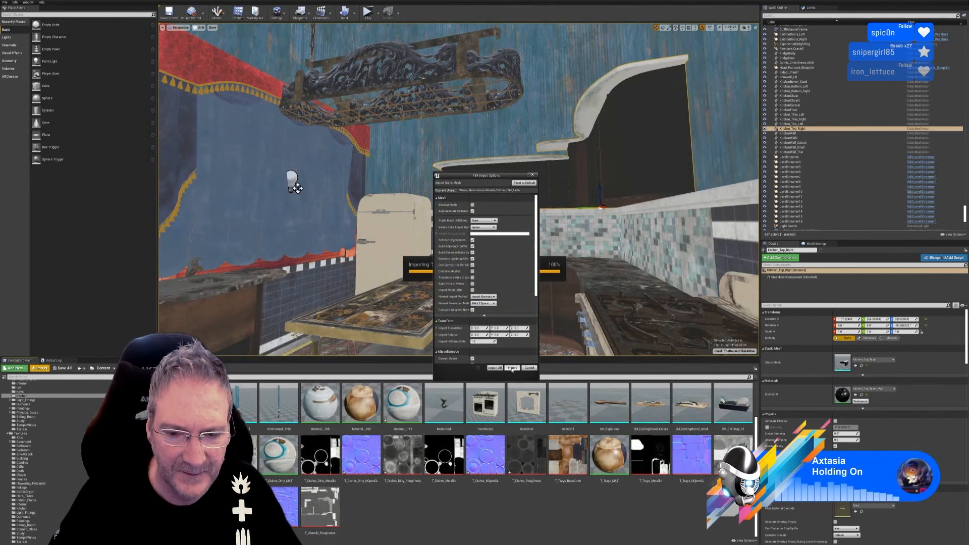
click(512, 369)
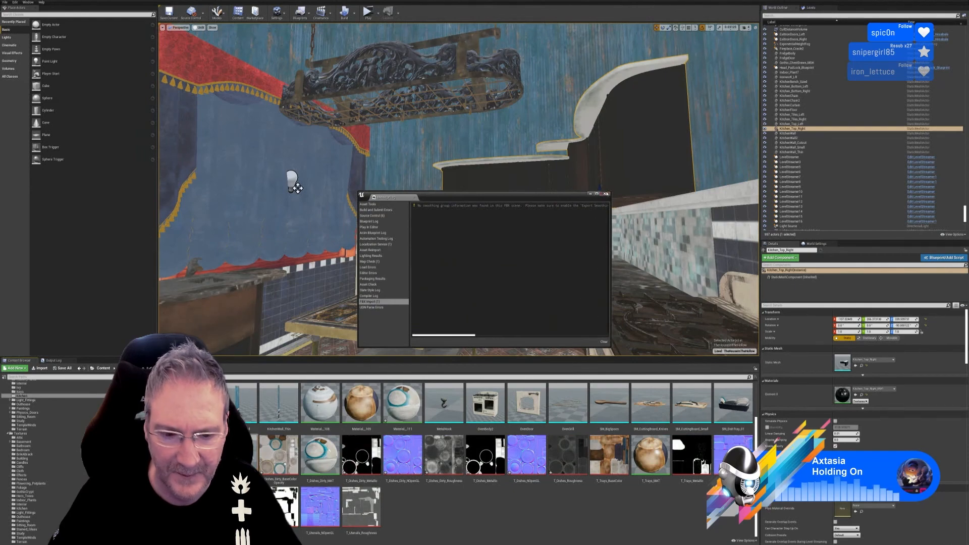
click(606, 194)
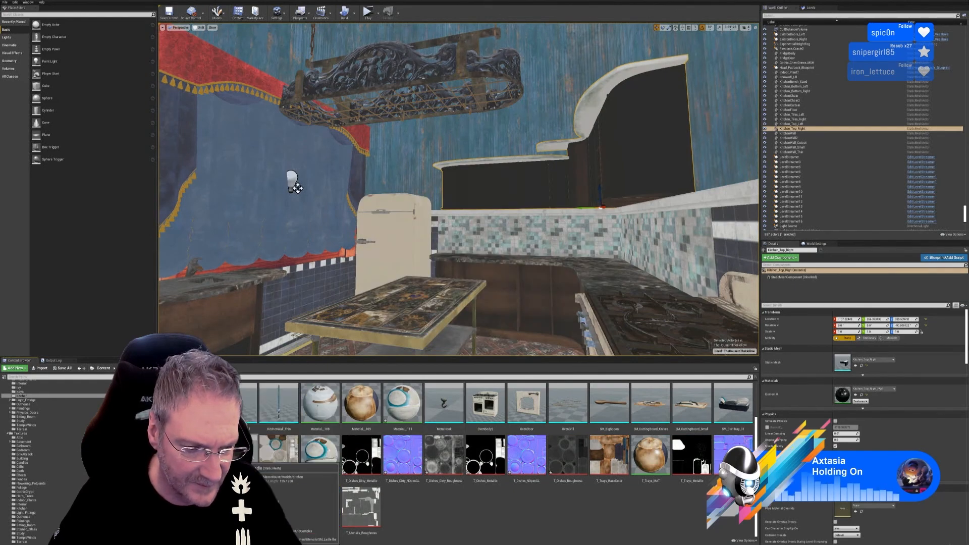
Open the ladle mesh, assign T_Utensils_MAT to its Element 0 material slot, then save and close the mesh.
double_click(233, 457)
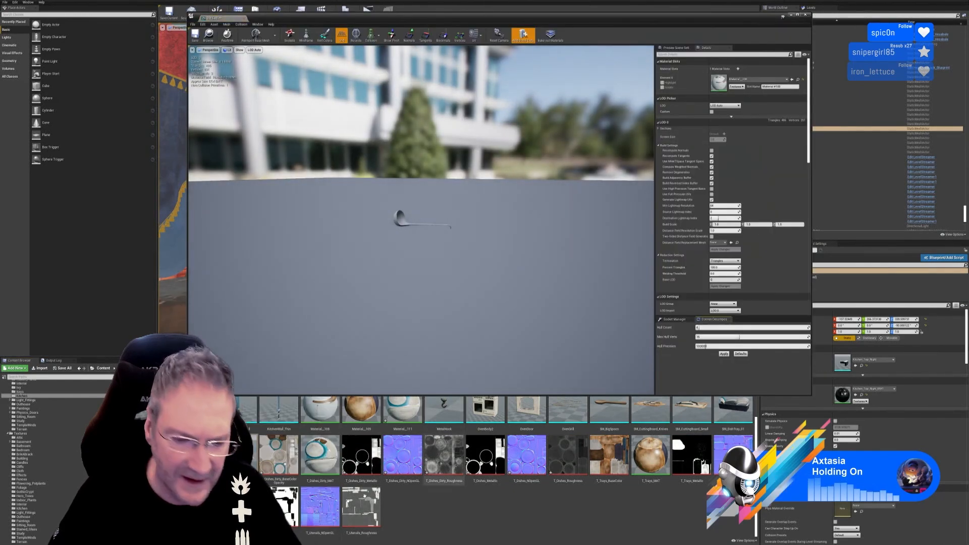
drag(280, 505, 721, 87)
drag(506, 264, 507, 217)
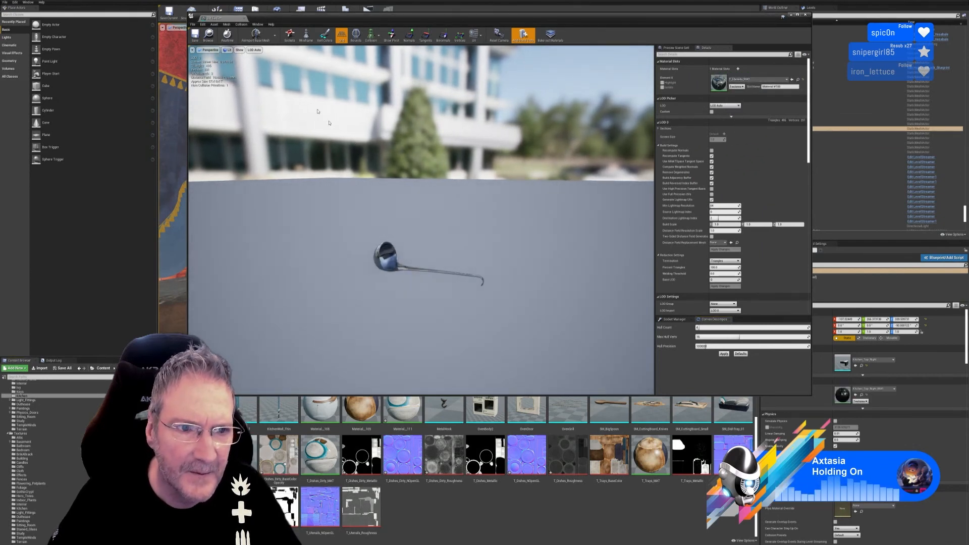
click(194, 35)
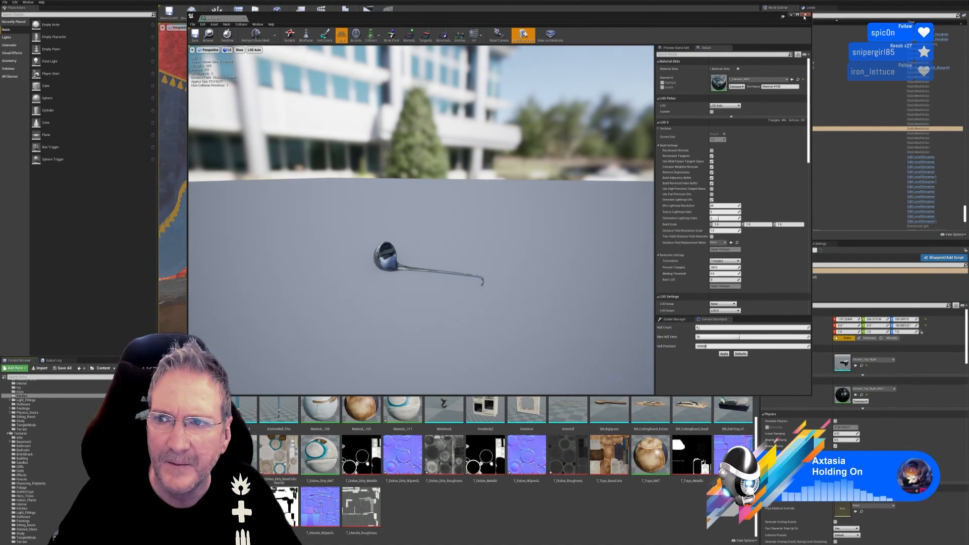
click(804, 15)
Import the SM_Pan_01 FBX mesh from the Utensils folder with the existing import options and dismiss the import log.
click(41, 368)
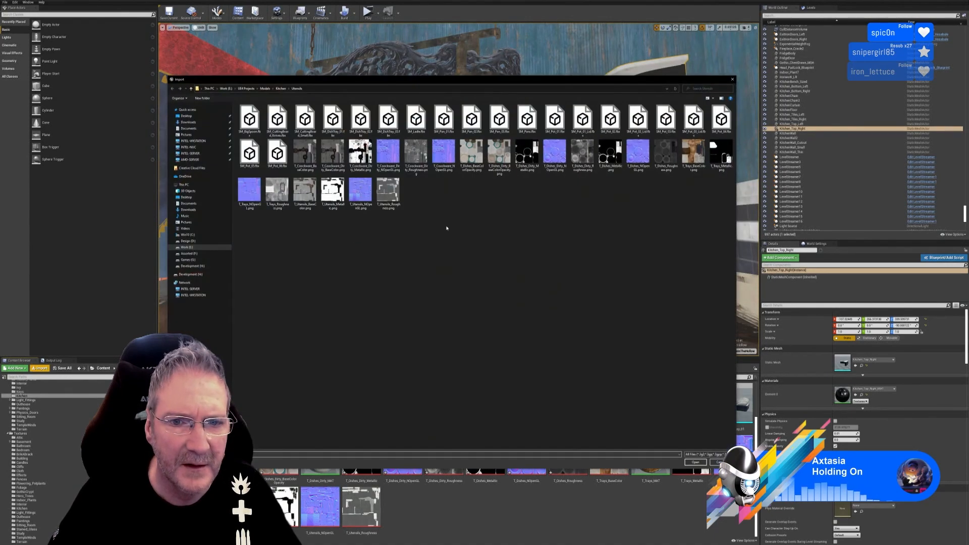
double_click(443, 119)
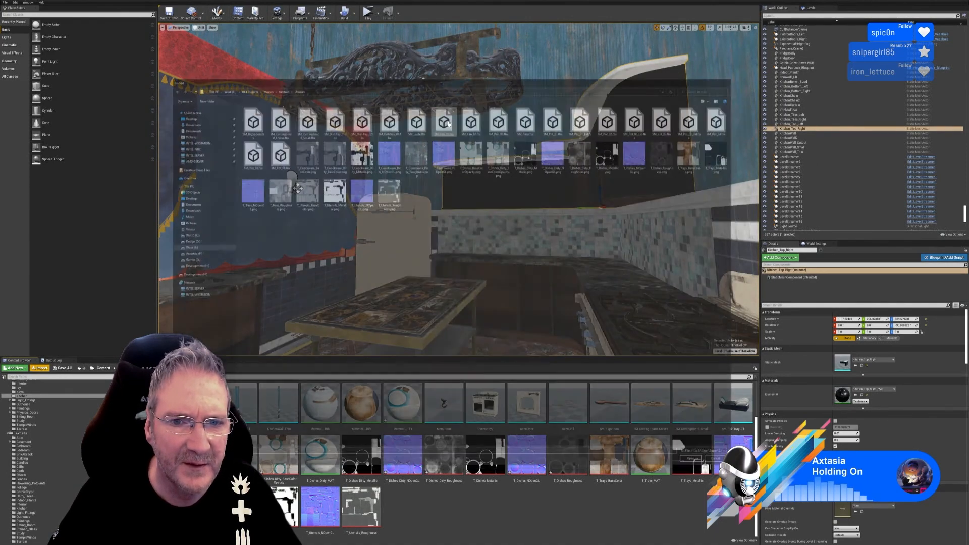
click(512, 368)
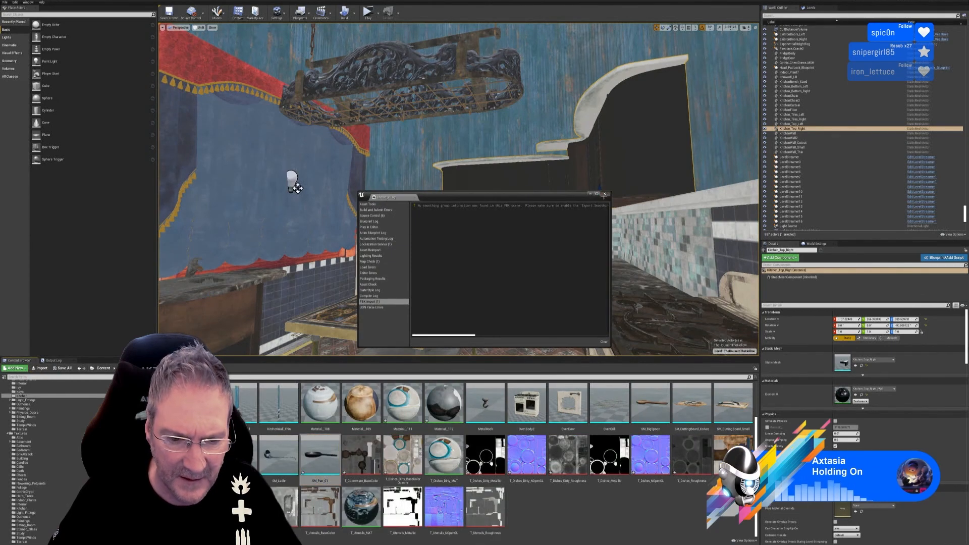
click(605, 194)
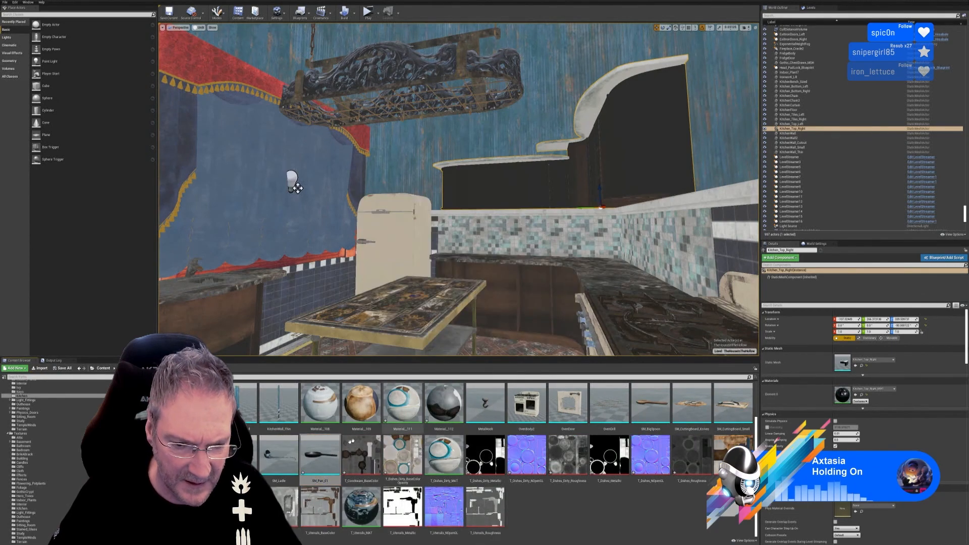
Rename the material imported with the pan as T_Cookware_MAT.
click(450, 414)
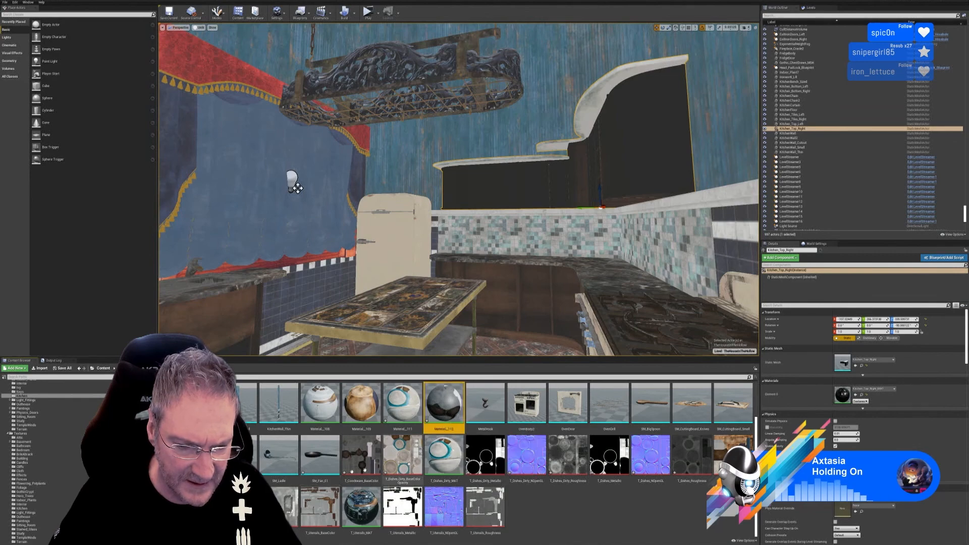
right_click(445, 412)
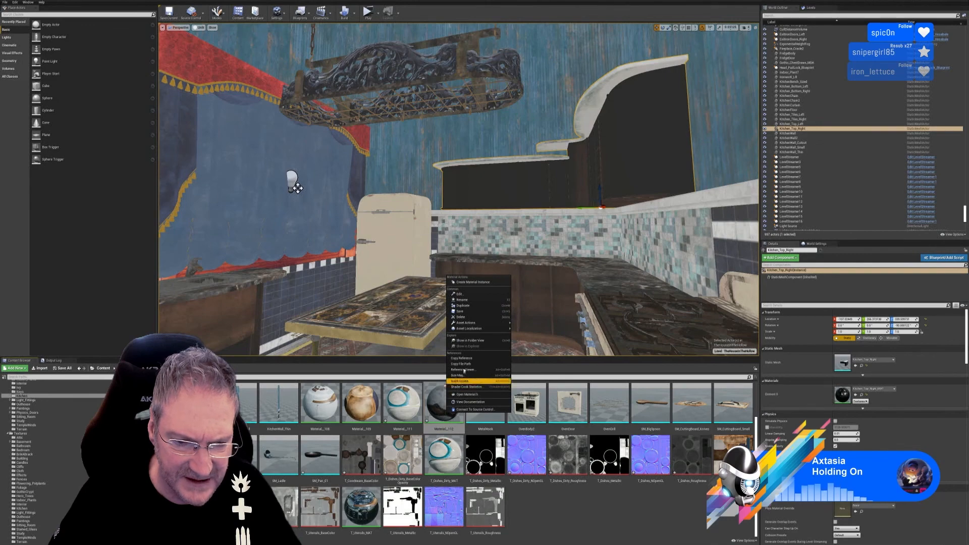
click(462, 299)
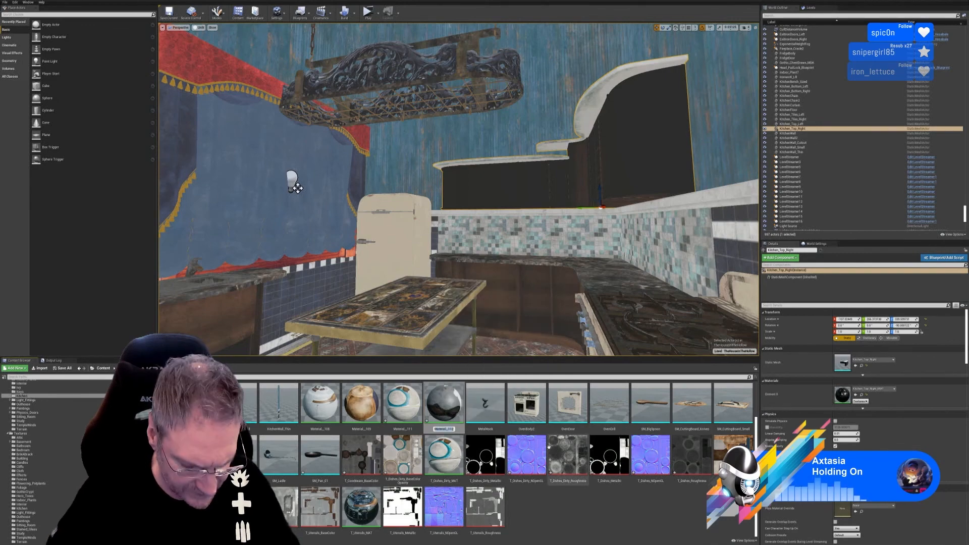
text(T)
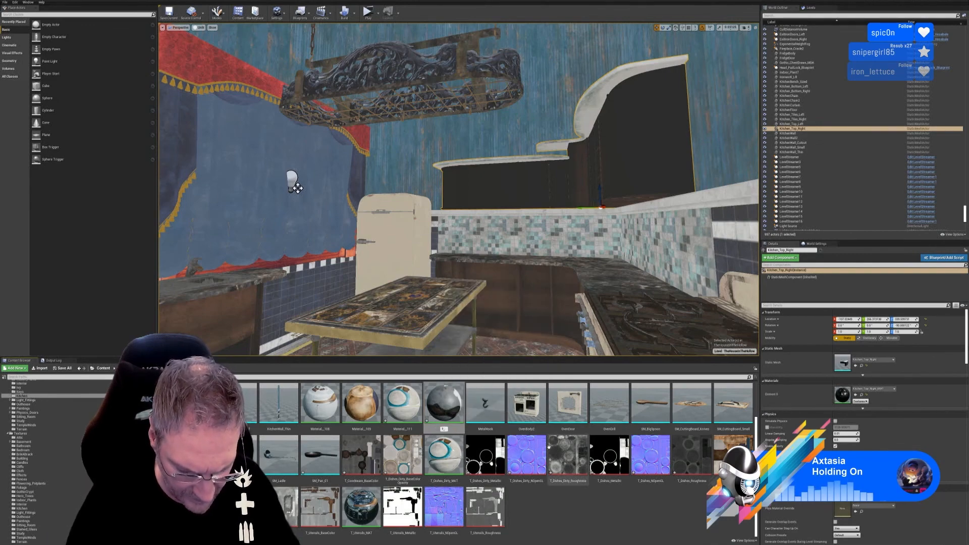
text(_Cookware_)
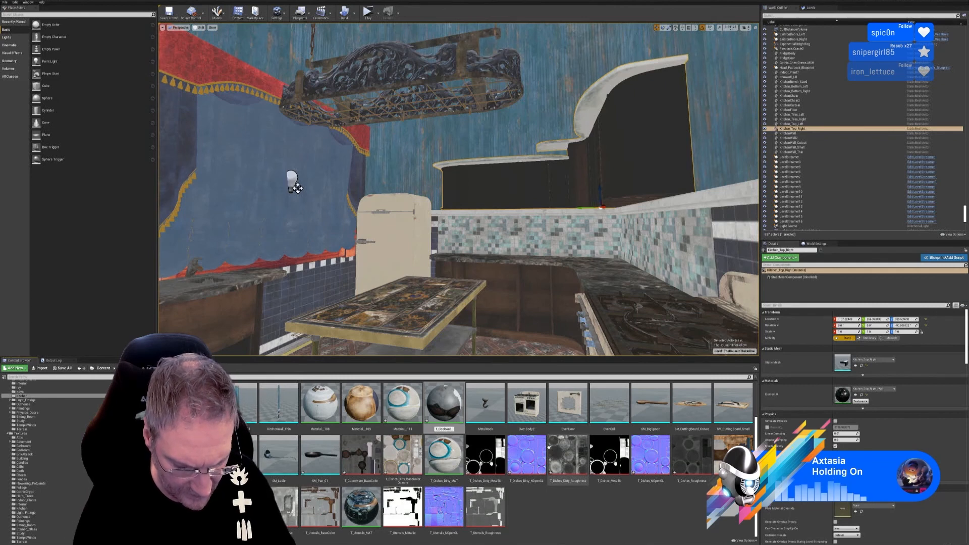
text(MAT)
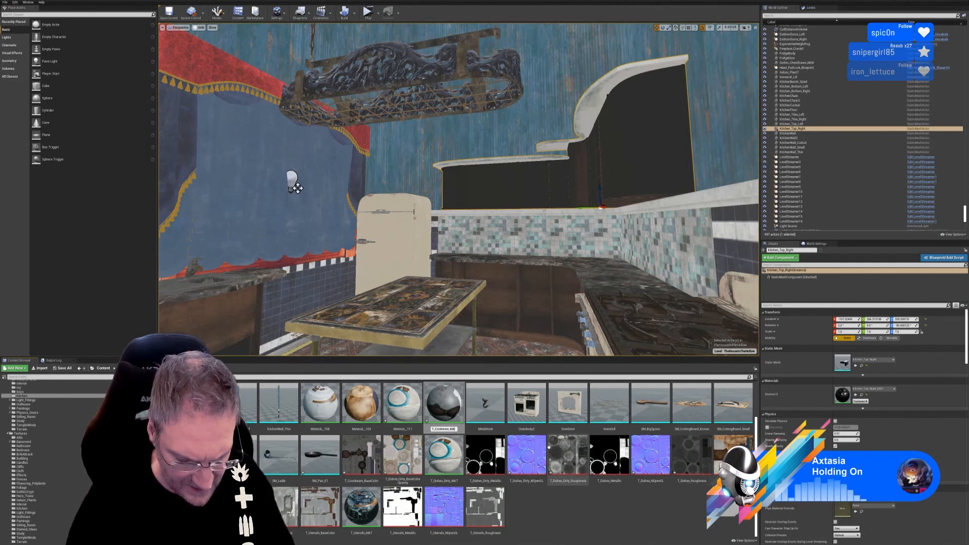
key(Return)
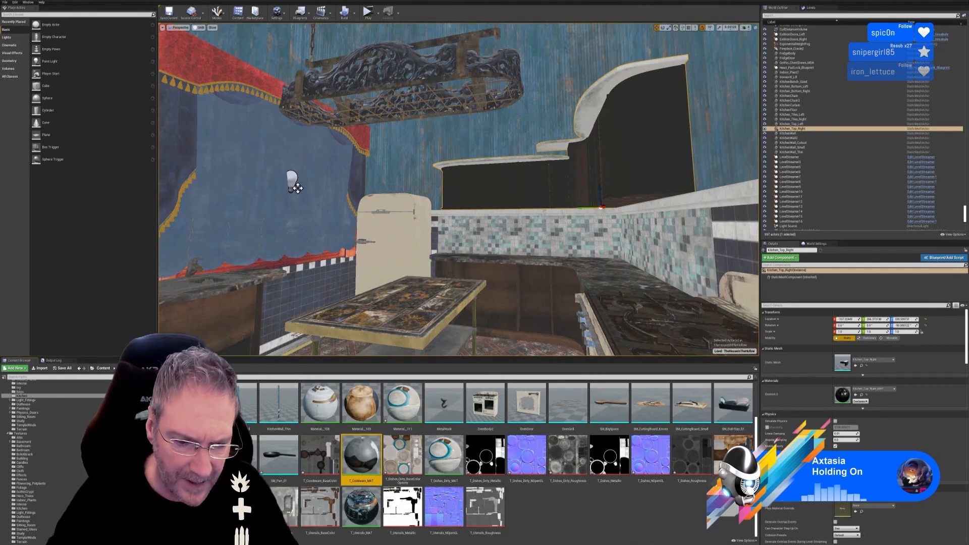
Open the T_Cookware_MAT material and import the T_Cookware_Dirty Metallic, NOpenGL and Roughness textures from the Utensils folder.
double_click(359, 450)
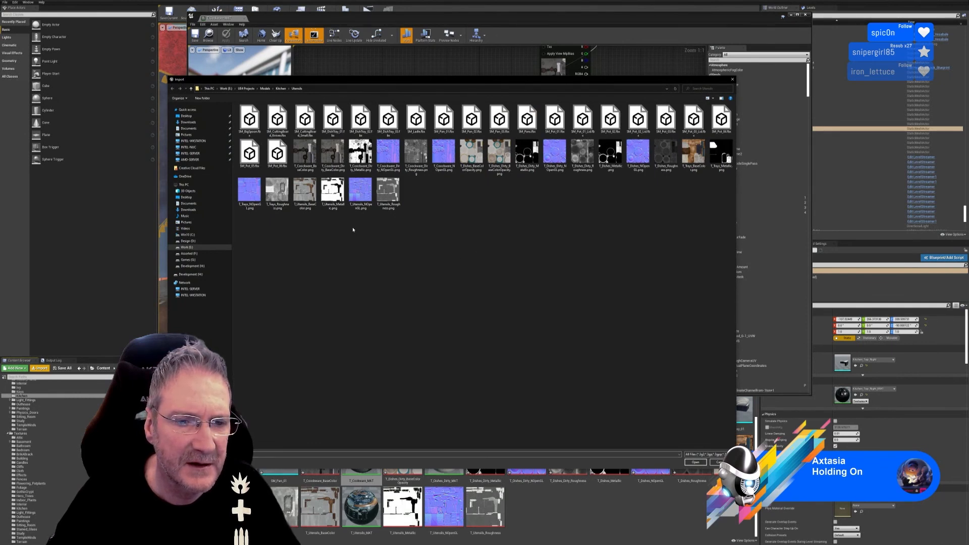
click(361, 154)
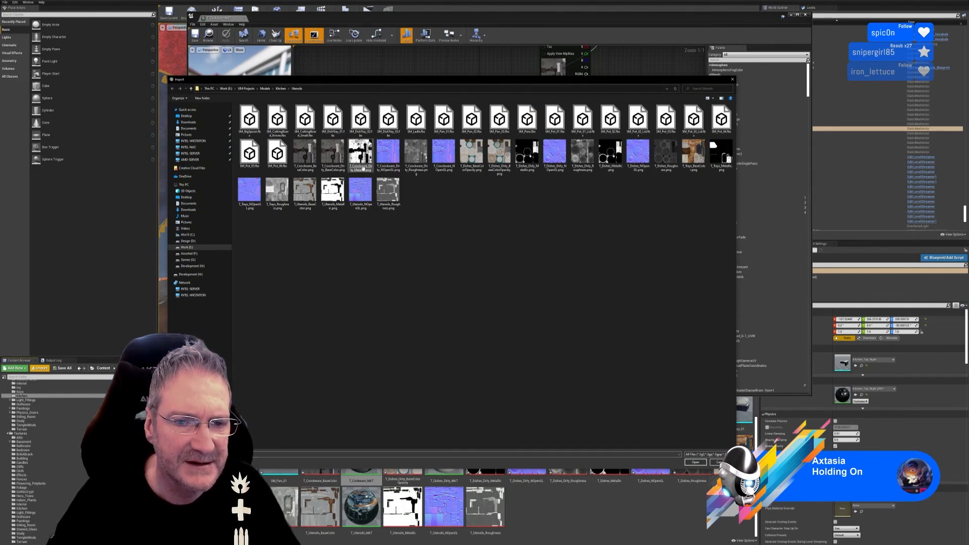
ctrl+click(386, 166)
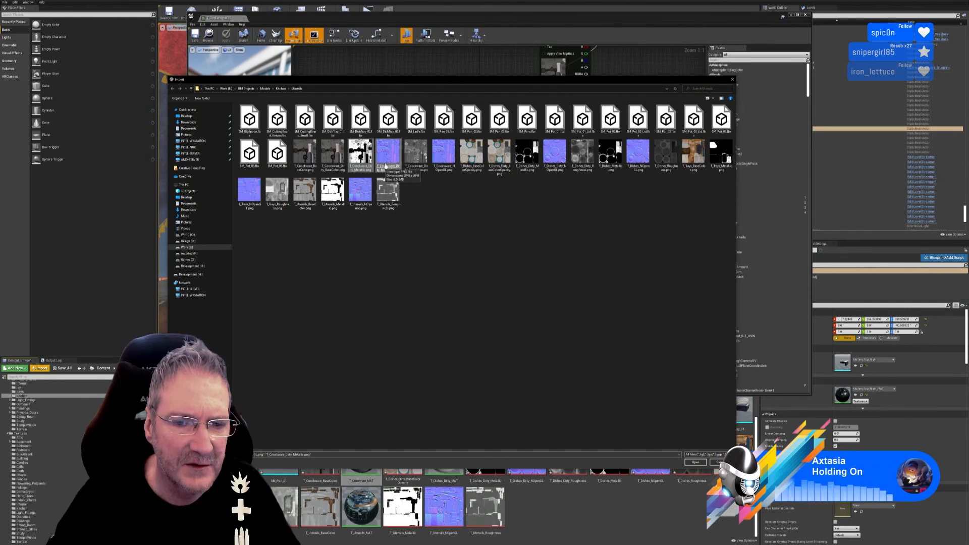
ctrl+click(423, 171)
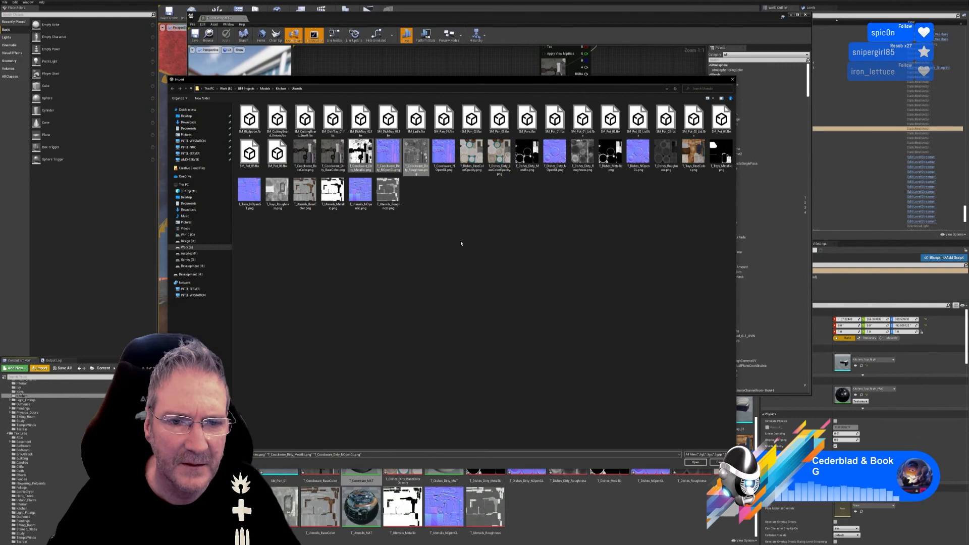
click(695, 462)
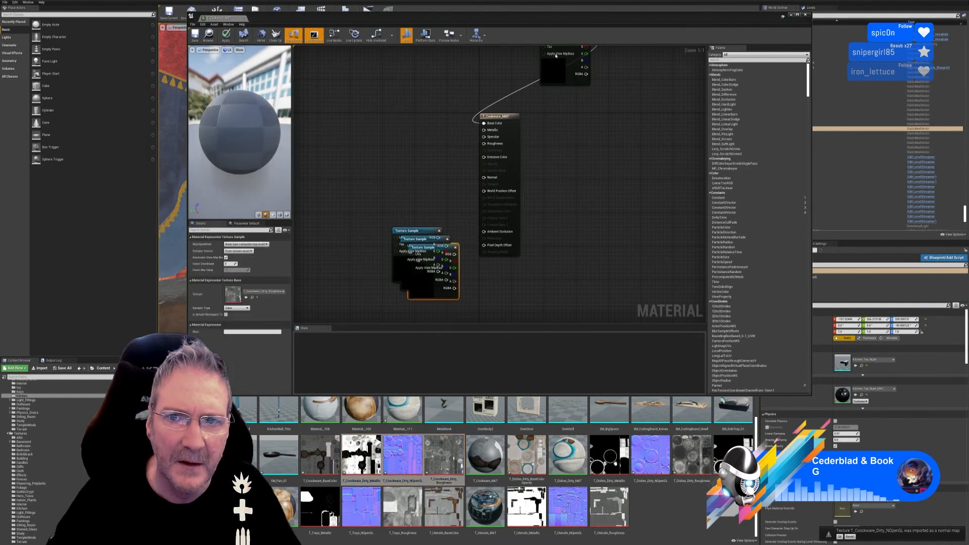
Arrange the base colour, metallic, normal and roughness texture samples in a column before the T_Cookware_MAT node's inputs.
drag(543, 53, 385, 110)
click(471, 71)
right_drag(472, 71, 462, 108)
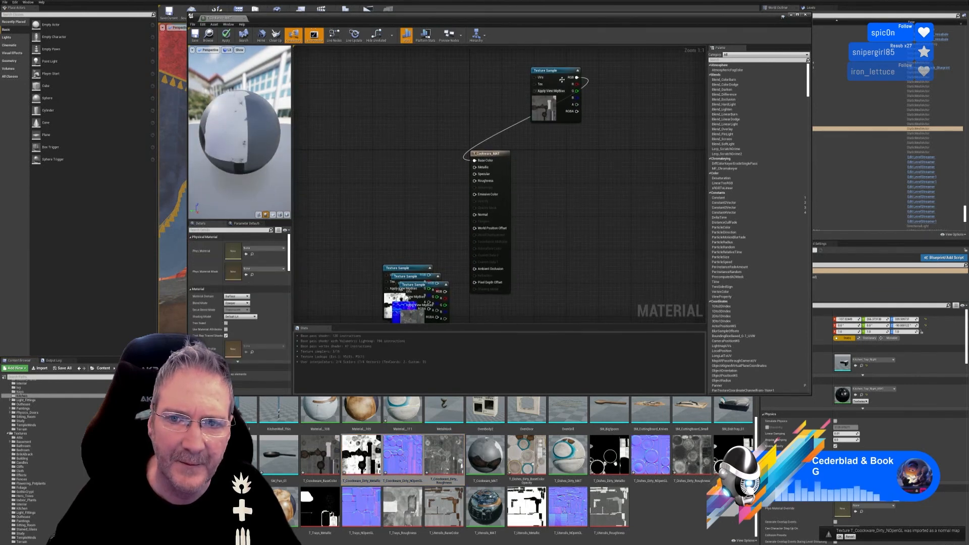
drag(566, 73, 394, 113)
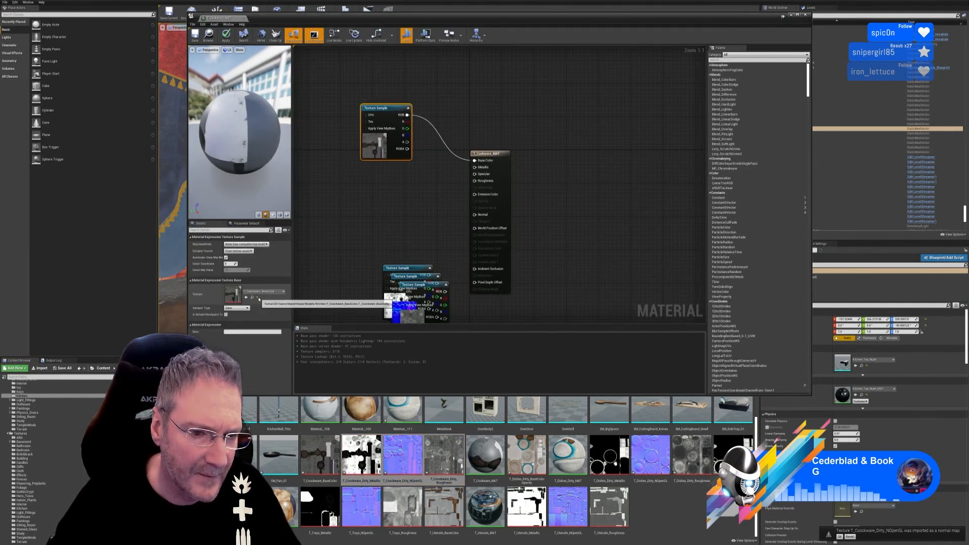
right_drag(388, 224, 430, 156)
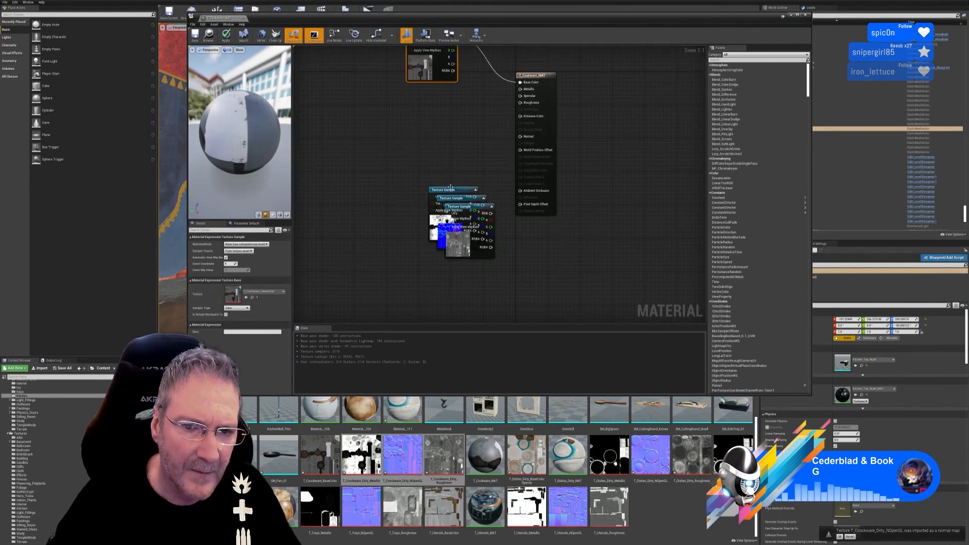
drag(450, 192, 424, 110)
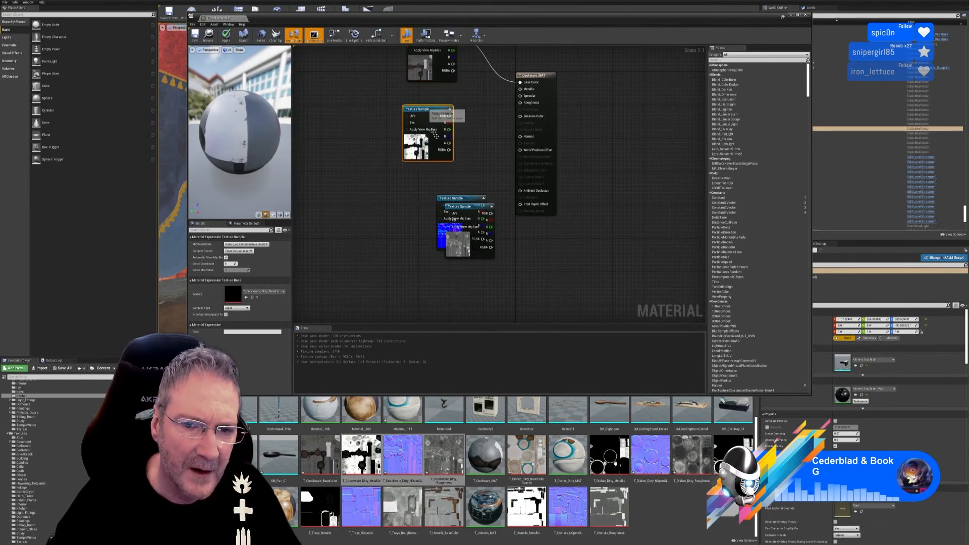
drag(463, 196, 429, 177)
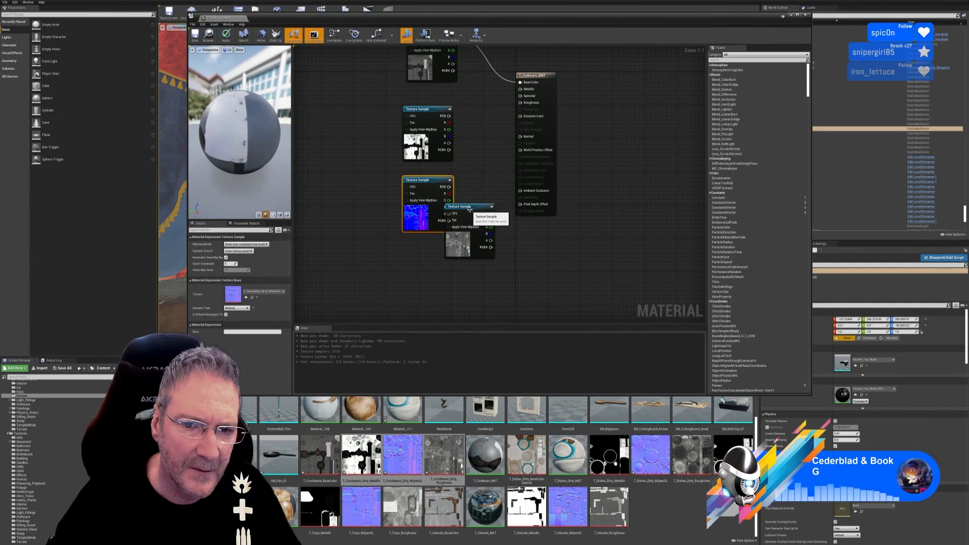
drag(476, 204, 433, 246)
right_drag(483, 139, 465, 184)
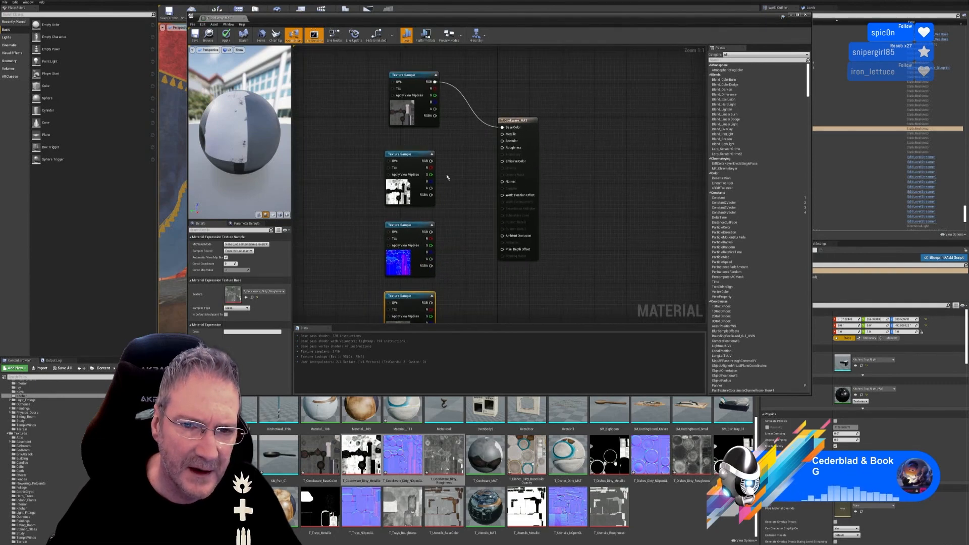
click(40, 368)
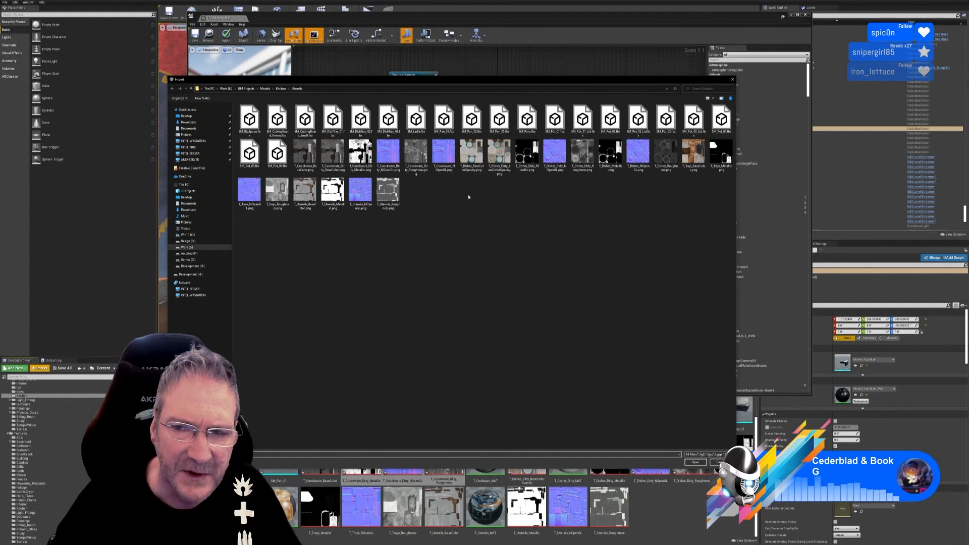
click(732, 81)
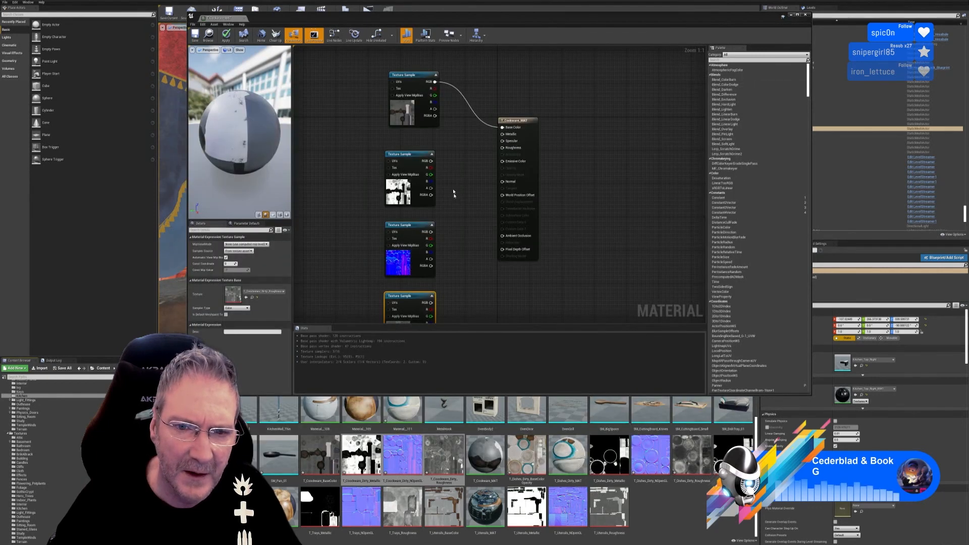
Connect the texture samples to the Metallic, Normal and Roughness inputs of T_Cookware_MAT, then save and close the material.
drag(430, 161, 502, 135)
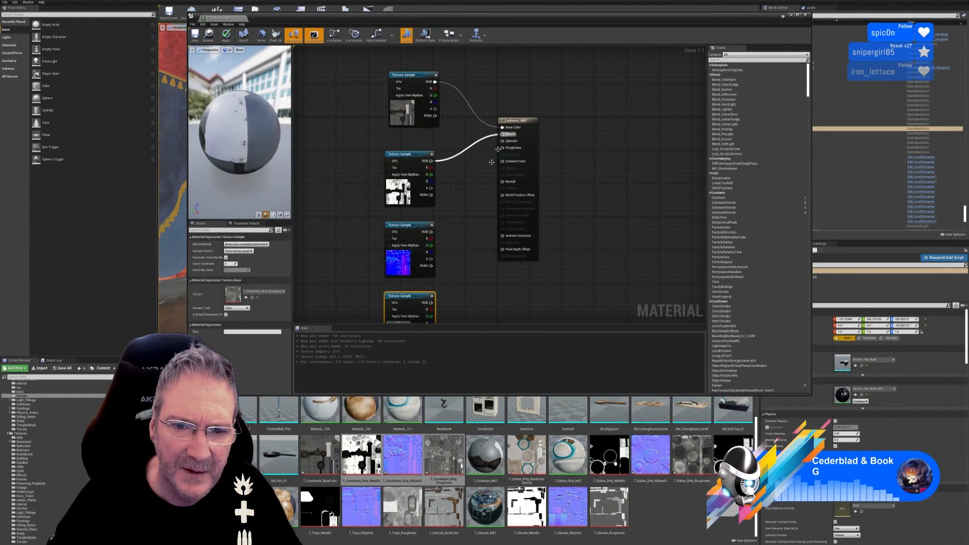
drag(430, 232, 503, 182)
drag(430, 302, 509, 149)
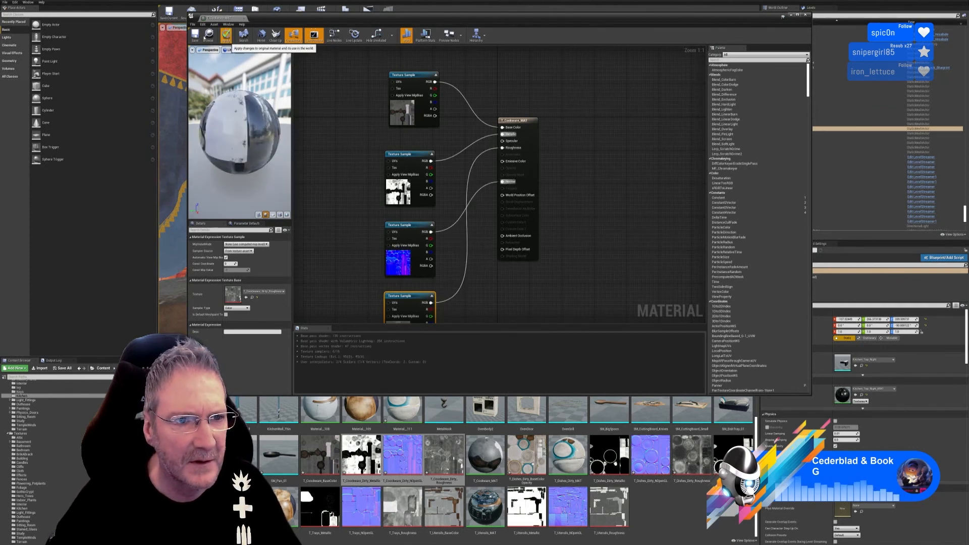
click(195, 35)
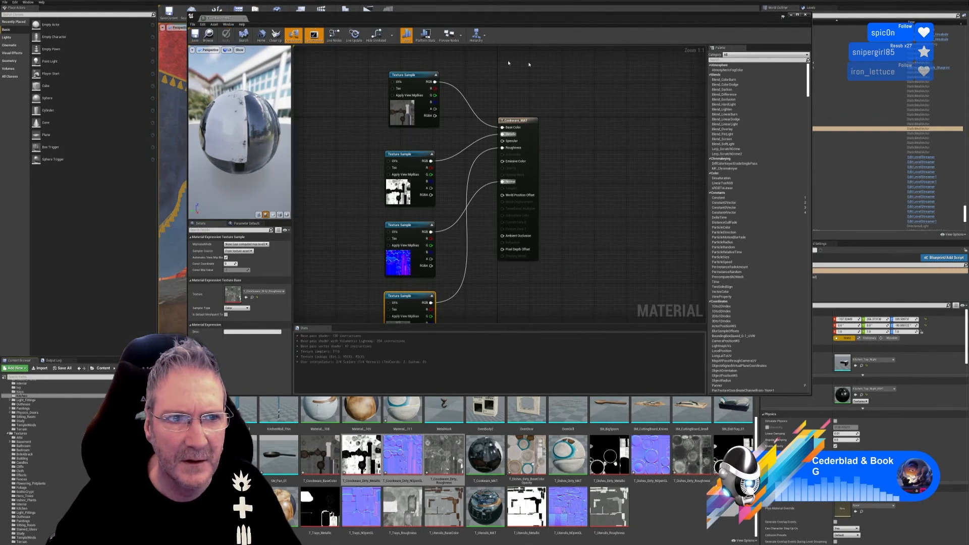
click(805, 14)
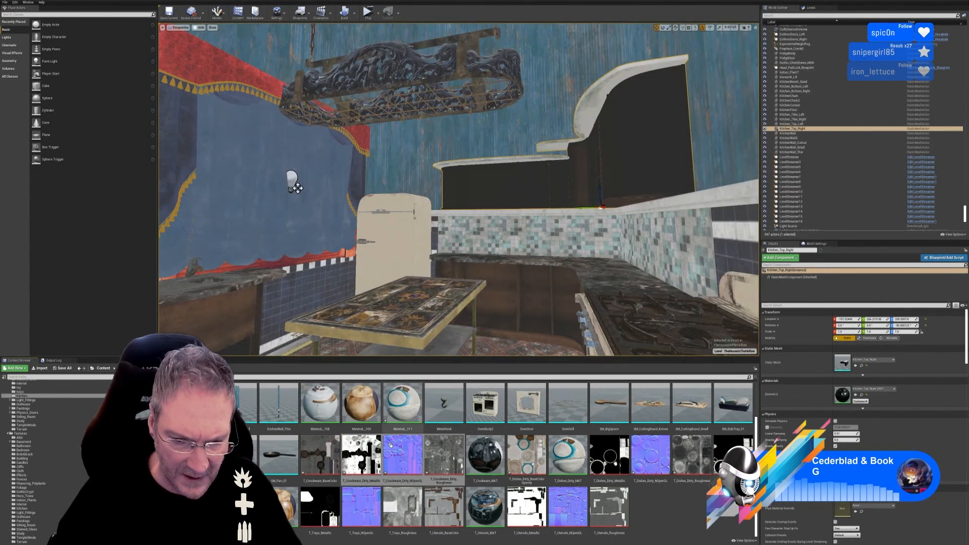
Open the SM_Pan_01 mesh, examine the cookware material on it from above and close the mesh.
click(278, 456)
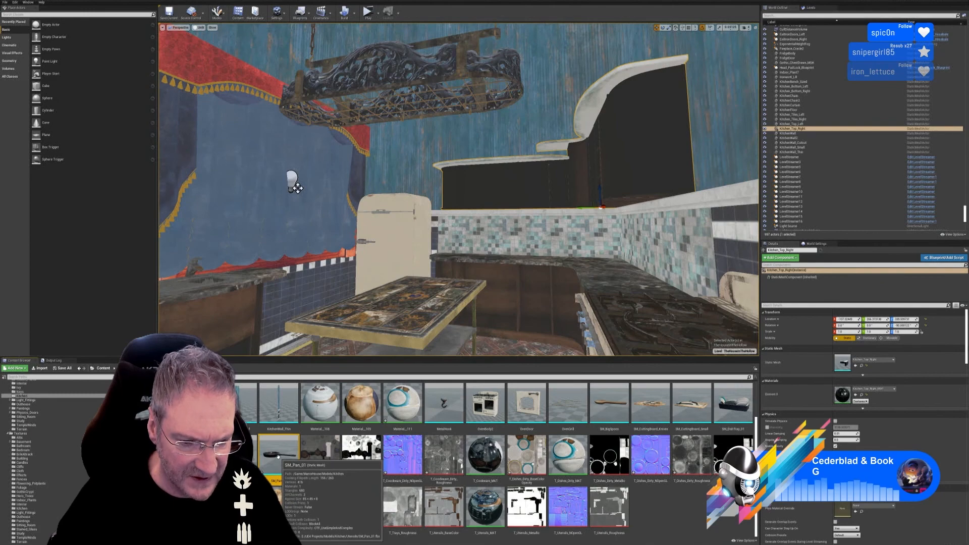
double_click(278, 455)
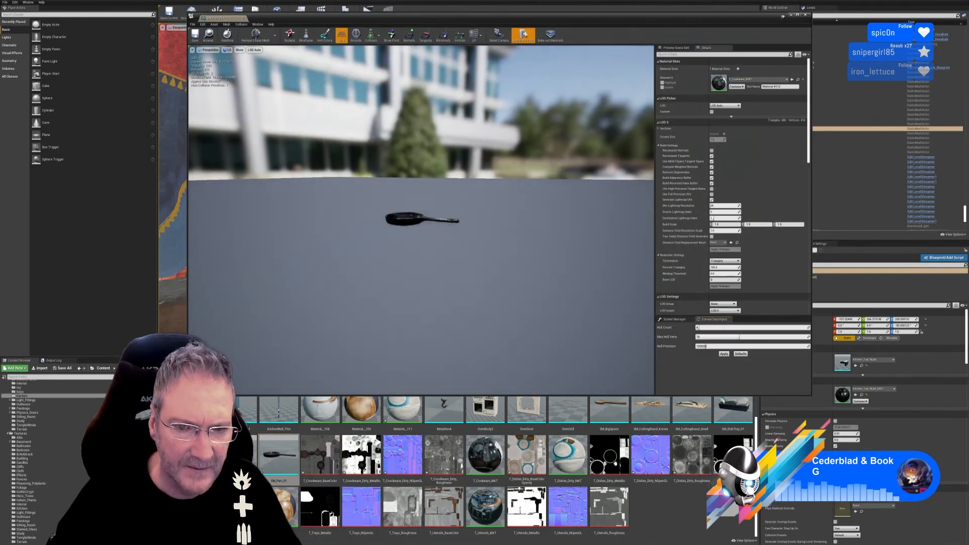
drag(424, 262, 418, 179)
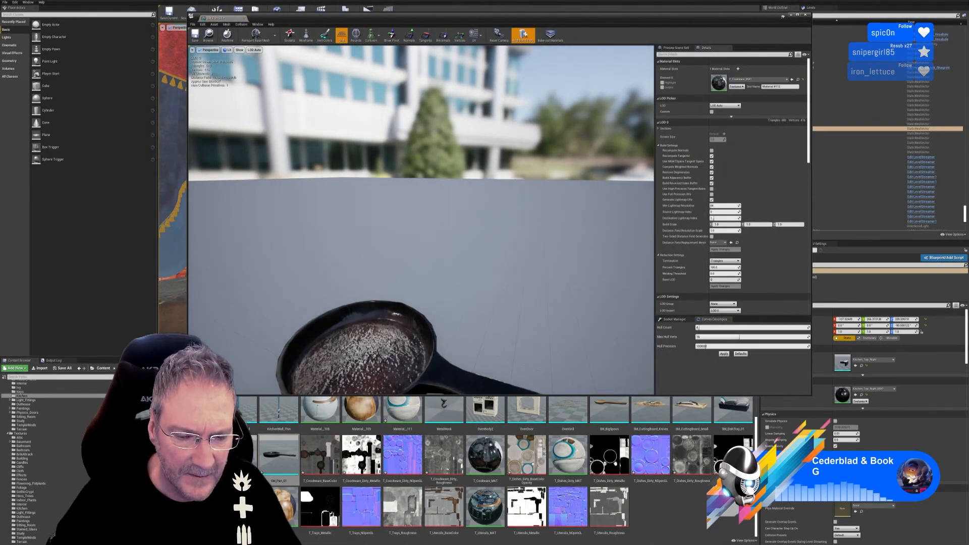
right_drag(418, 179, 403, 237)
mouse_move(404, 237)
mouse_down()
mouse_move(403, 203)
mouse_move(405, 225)
mouse_up()
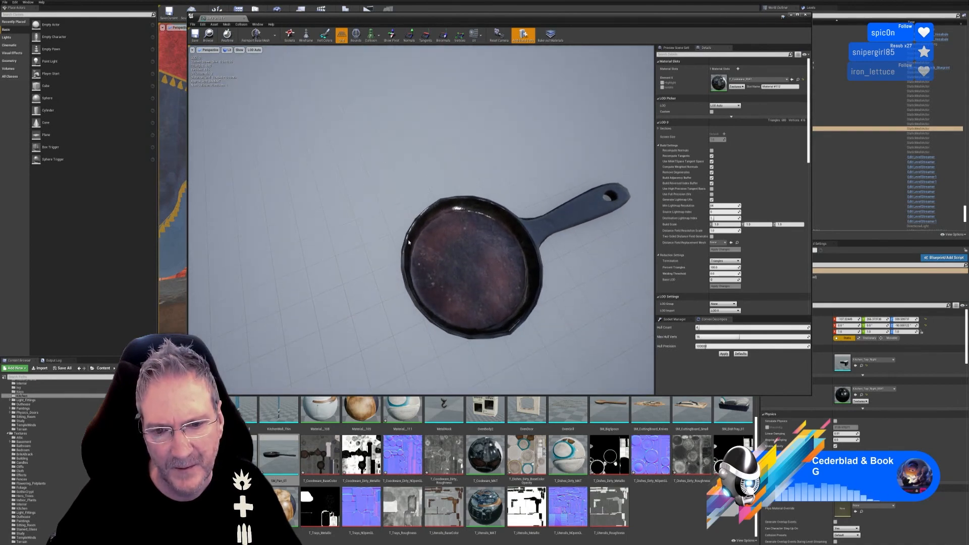
click(810, 15)
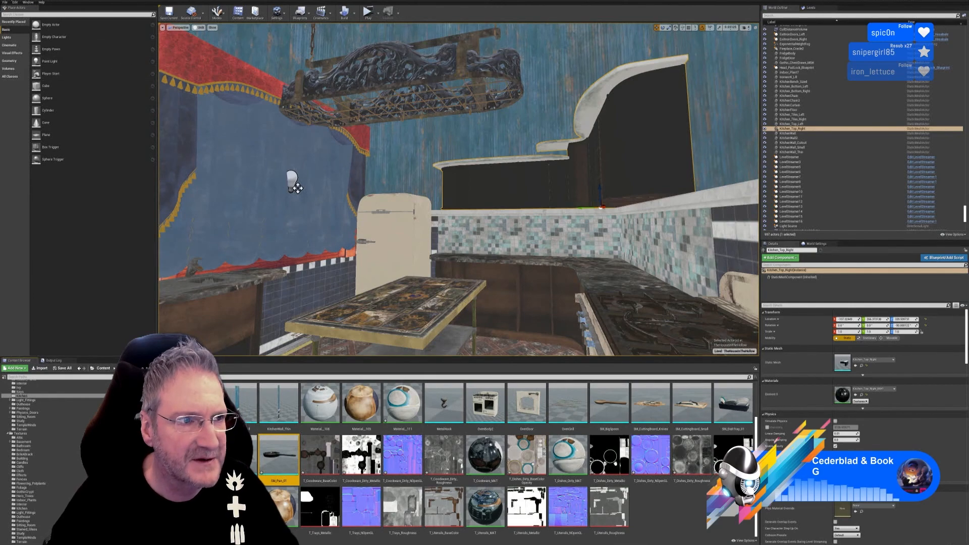
Save all unsaved levels and assets in the project.
click(5, 2)
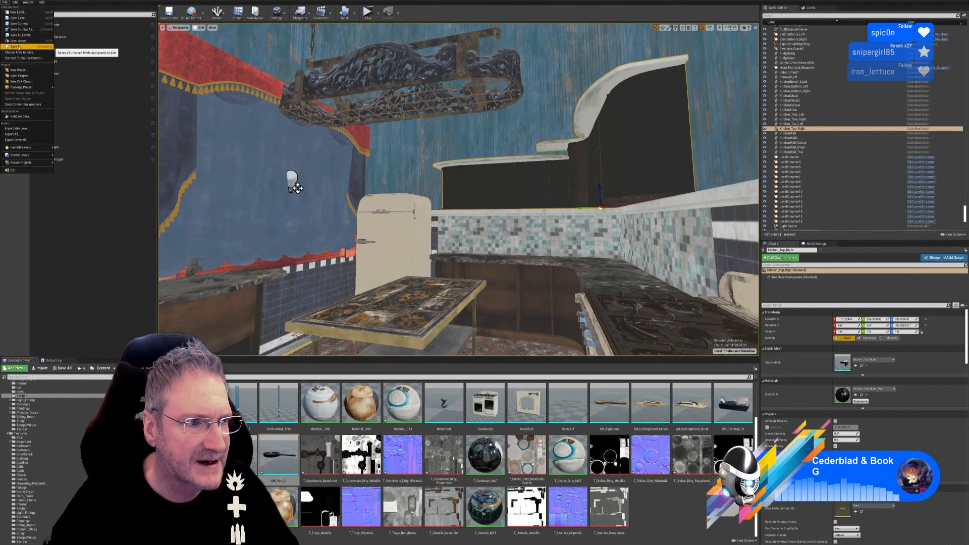
click(18, 46)
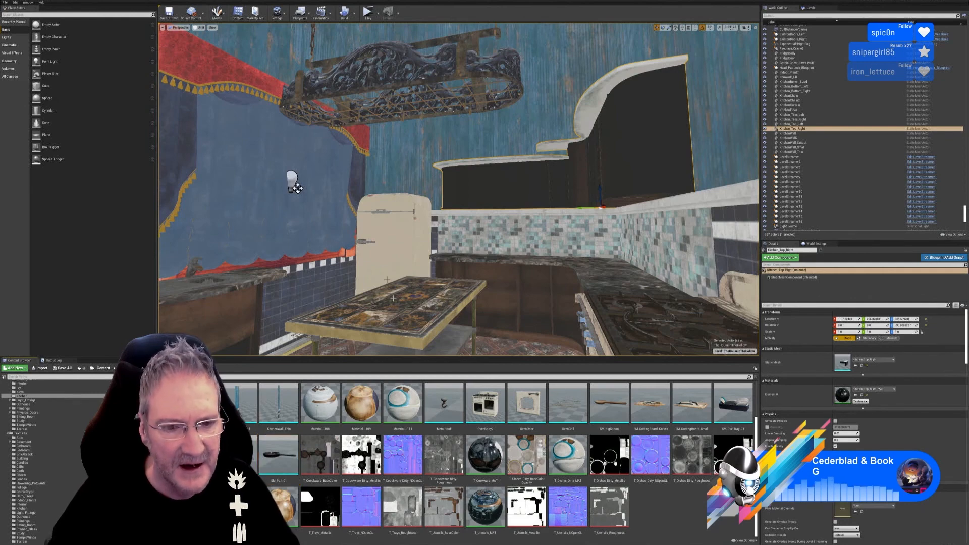
right_drag(480, 178, 476, 241)
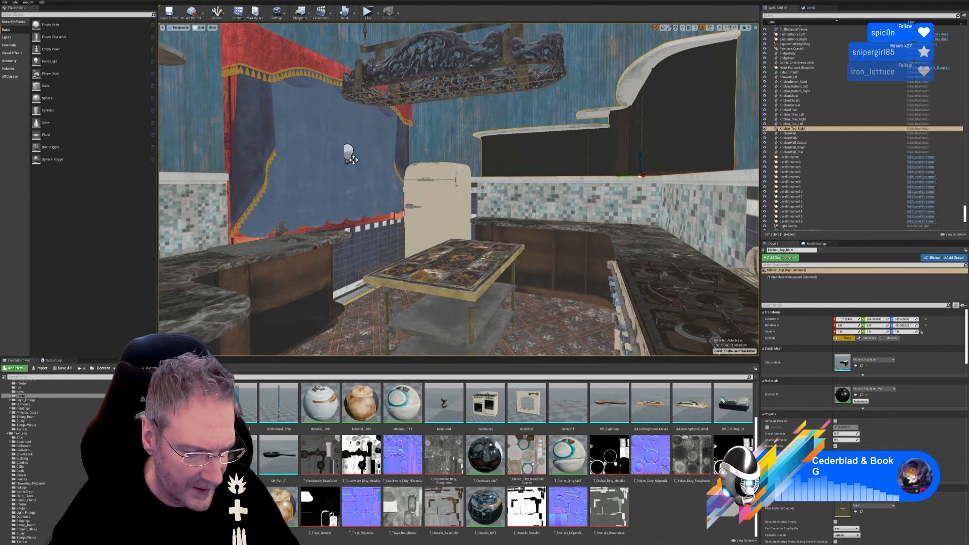
Switch to the web browser, open the copied Discord image link and zoom out until the whole picture fits.
key(alt+Tab)
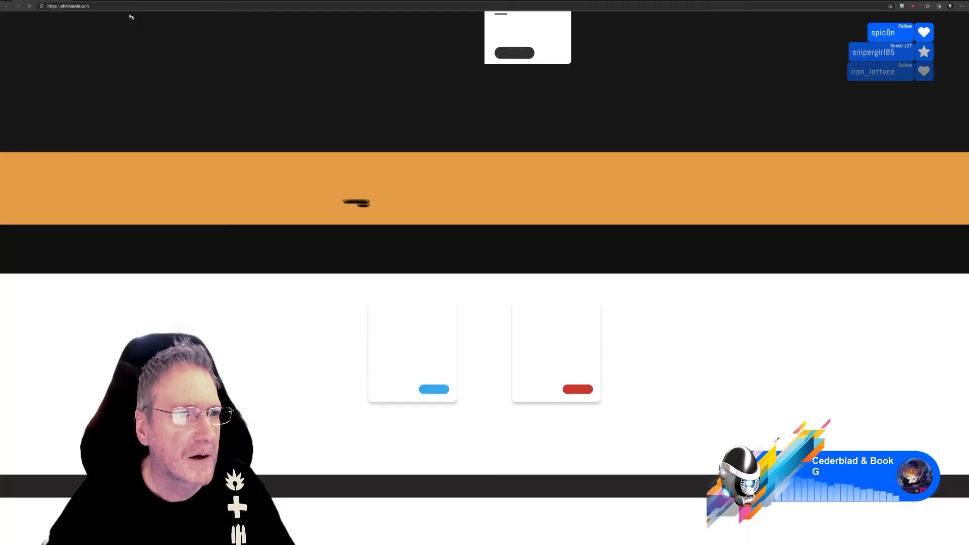
click(111, 7)
key(ctrl+v)
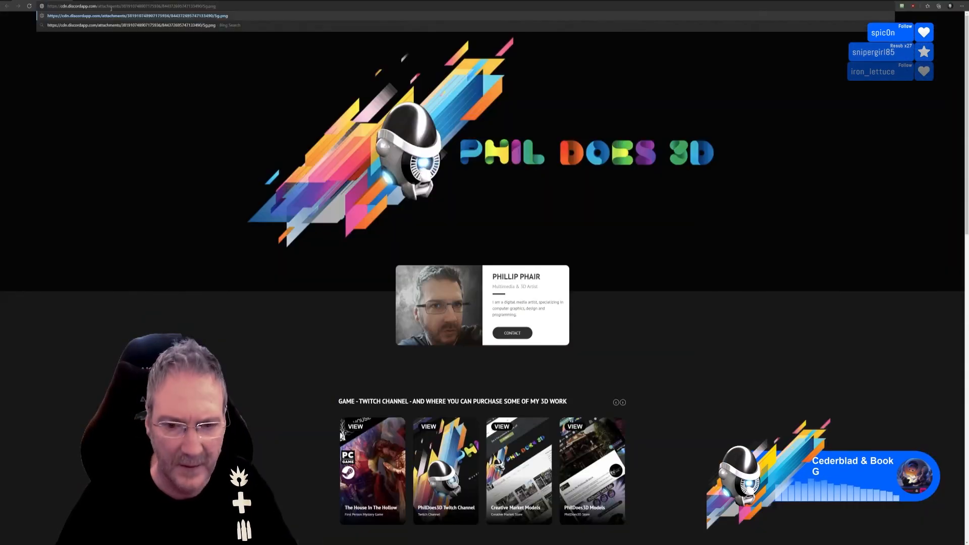
key(Return)
ctrl+scroll(226, 133, down, 1)
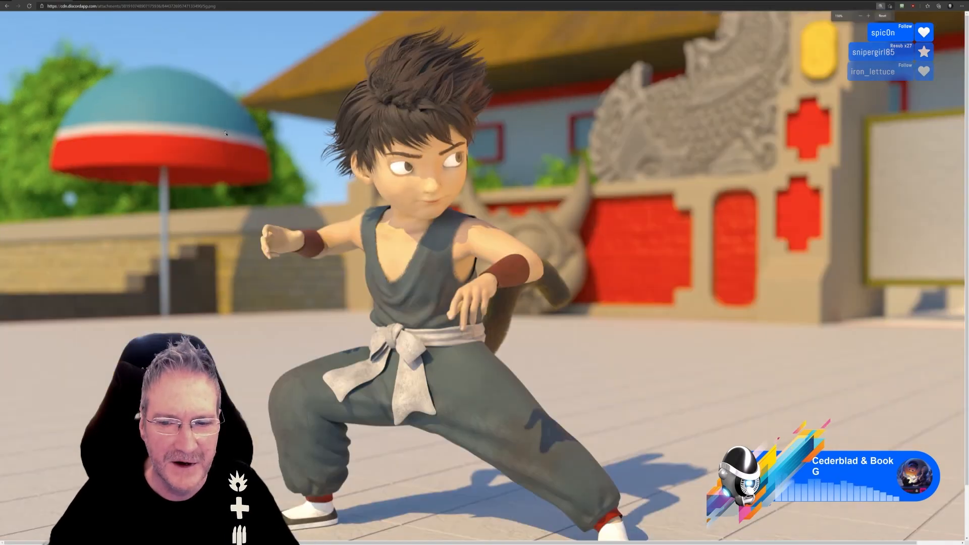
ctrl+scroll(226, 134, down, 2)
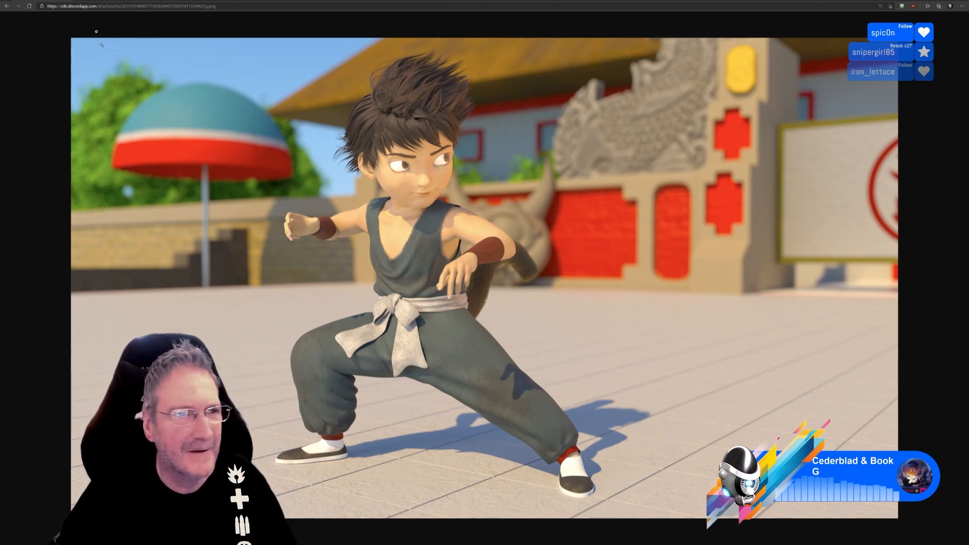
Open the second copied Discord image link in a new browser tab.
click(77, 1)
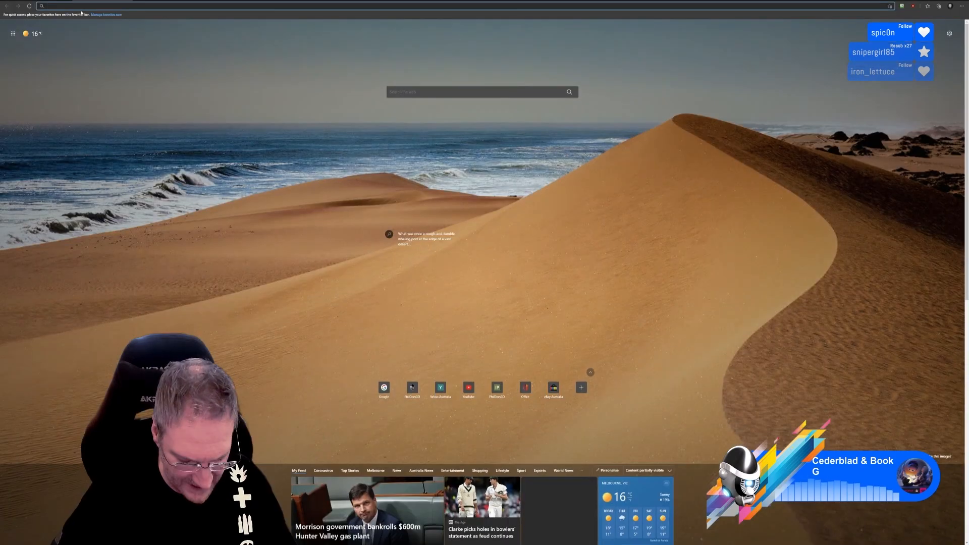
key(ctrl+v)
key(Return)
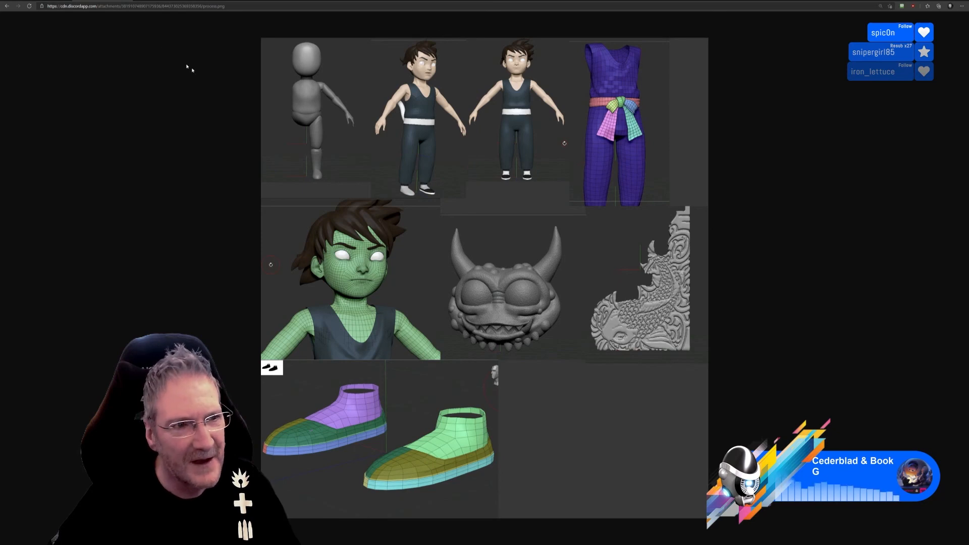
Compare the character render with the sheet of its sculpts and meshes, and return to the Unreal Editor.
key(ctrl+shift+Tab)
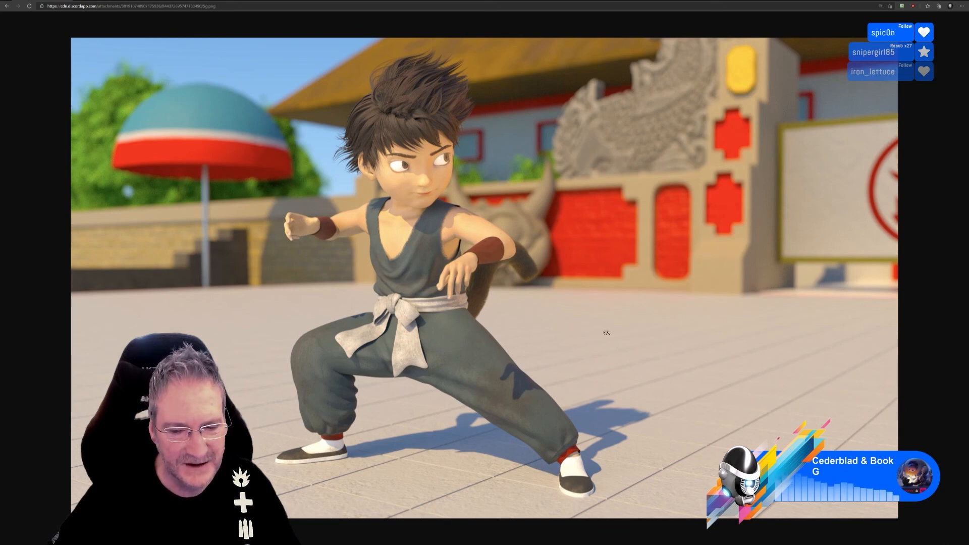
key(ctrl+Tab)
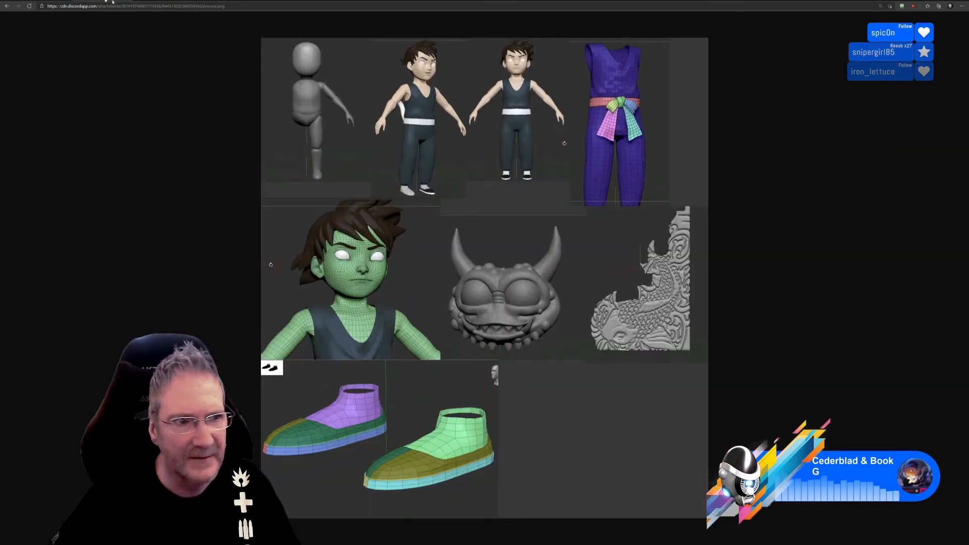
key(ctrl+shift+Tab)
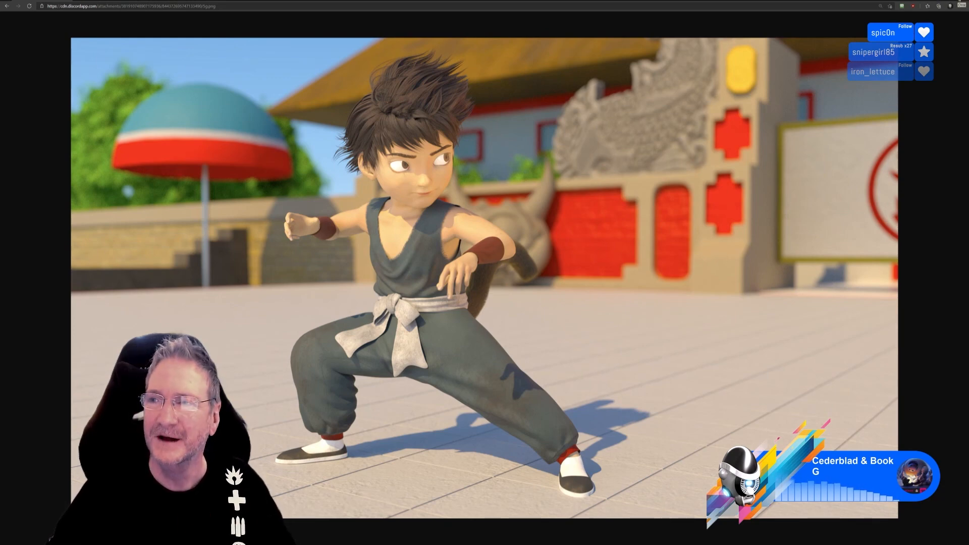
click(956, 4)
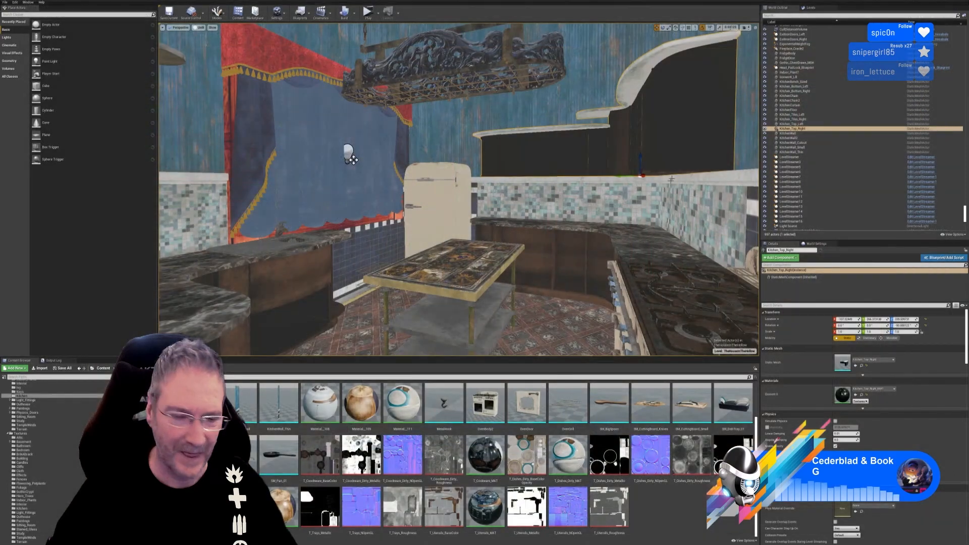